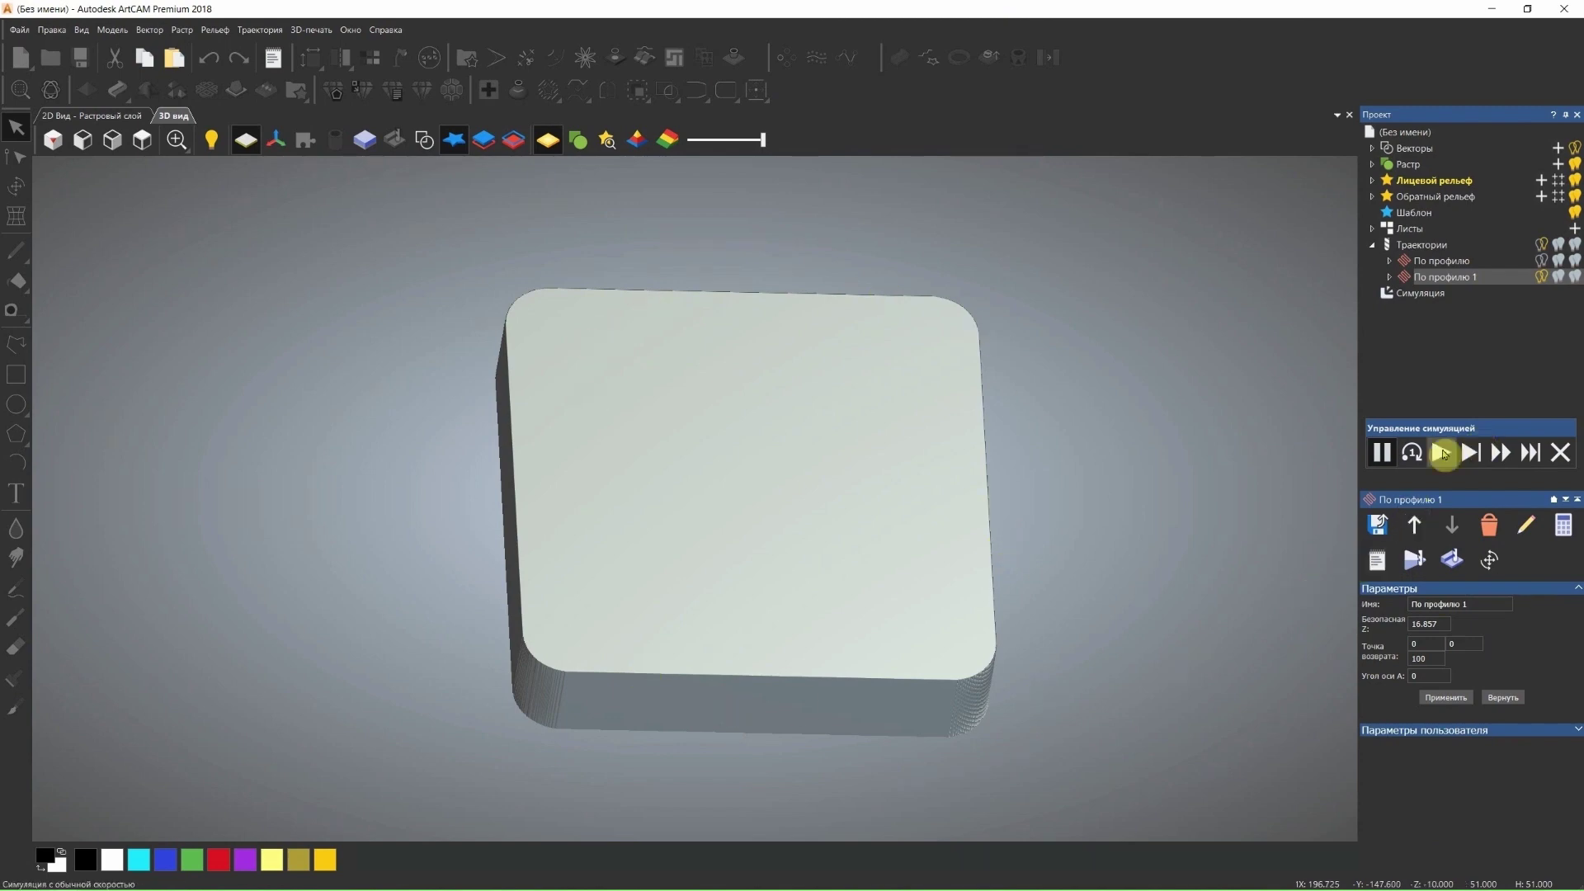
- Play the profile toolpath simulation that cuts out the ArtCAM letters
left_click(1444, 453)
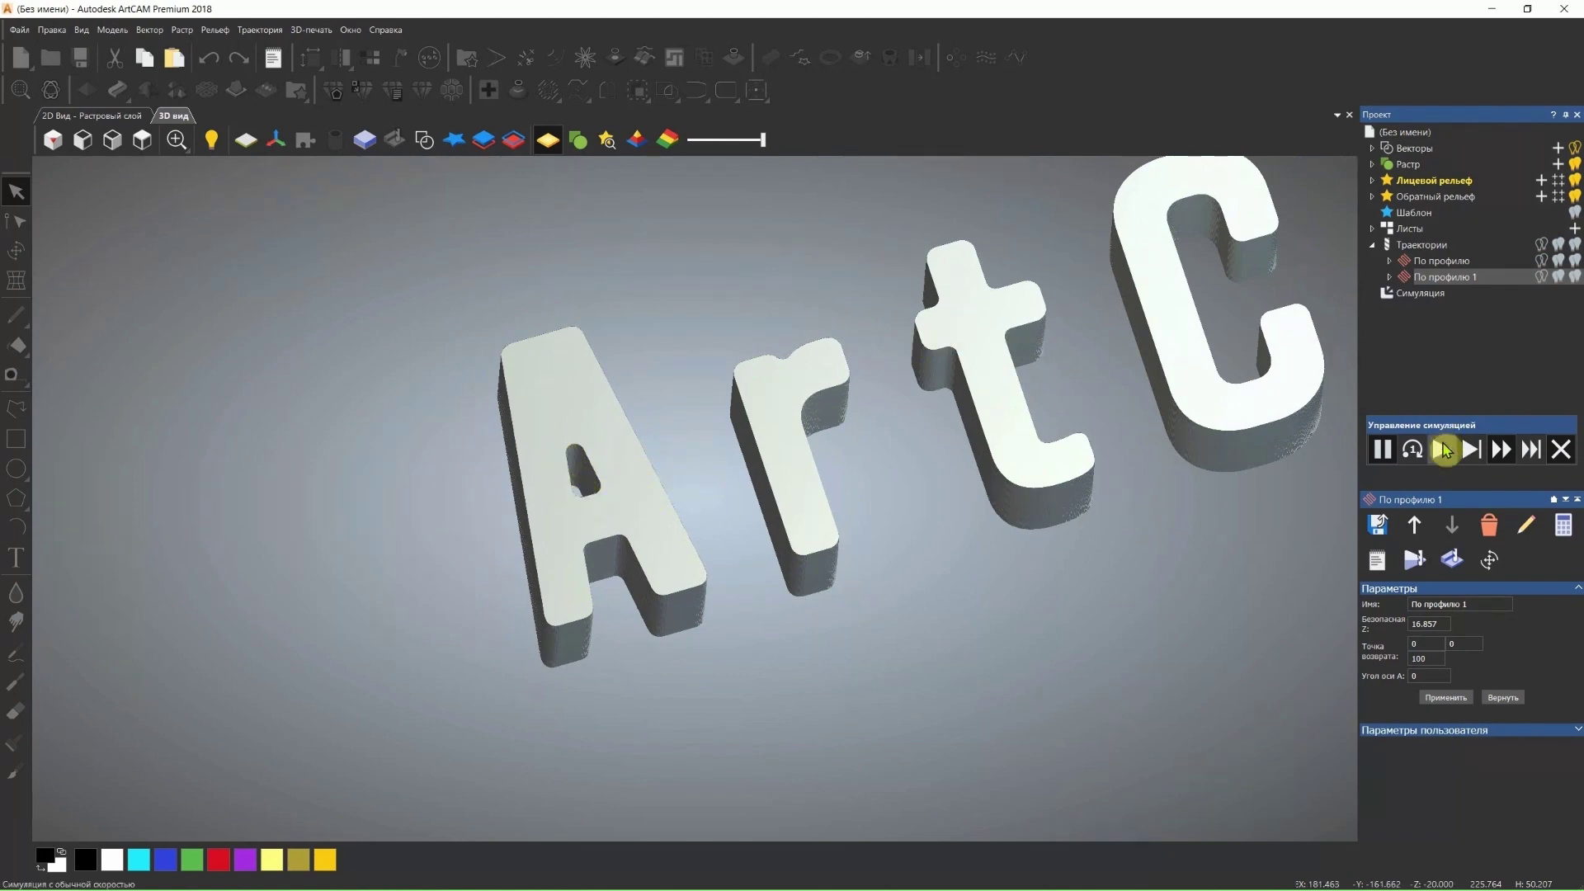
- Play the letter-cutting simulation, skip to the next retract, then fast-forward to the end
left_click(1444, 449)
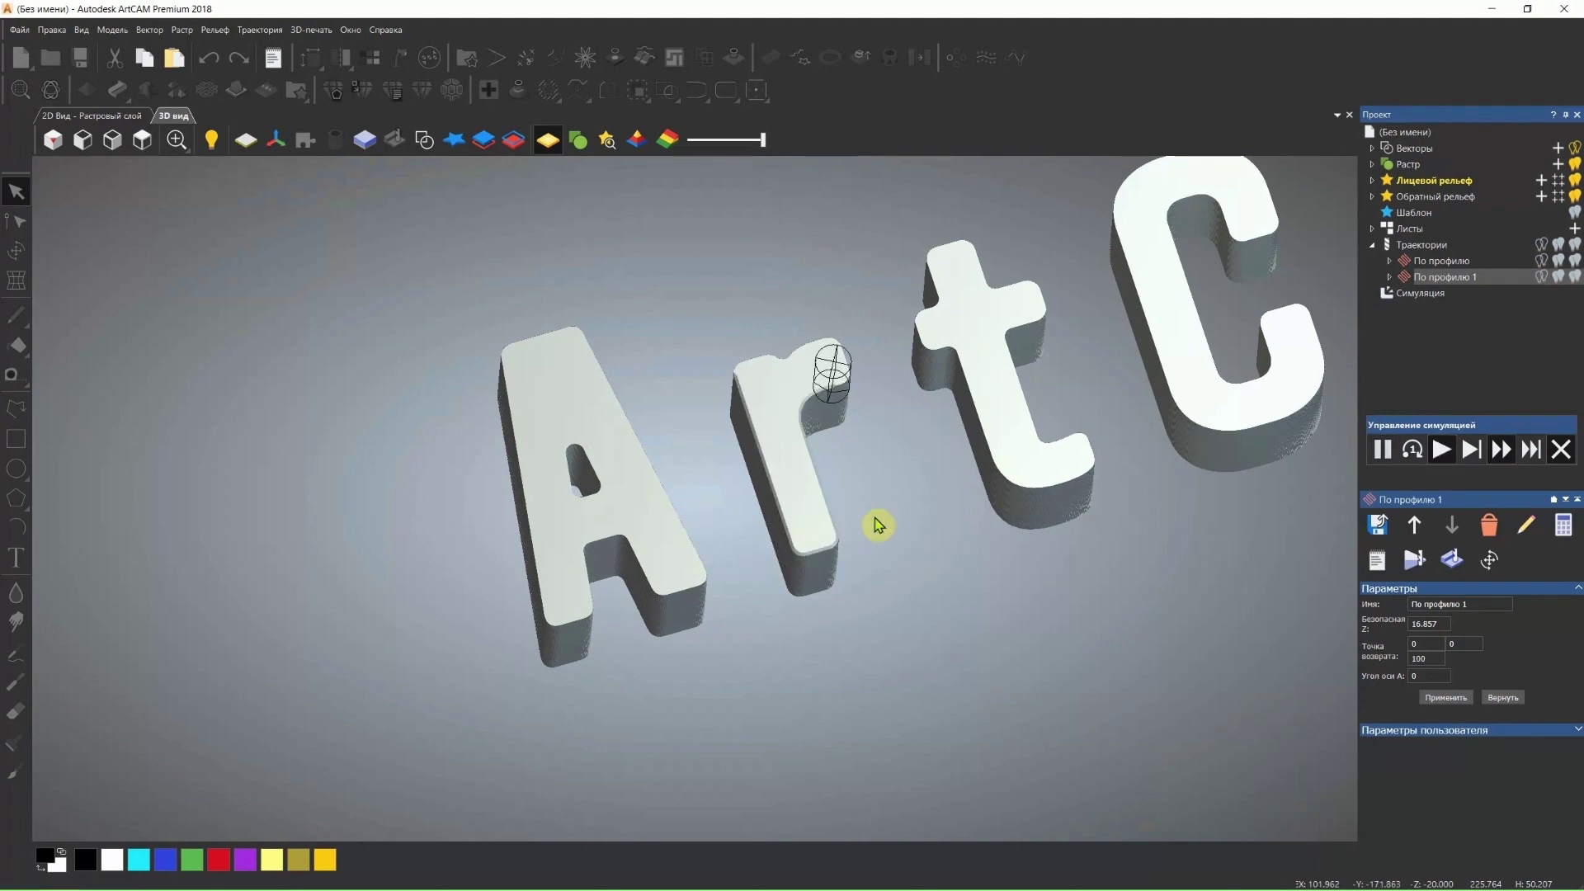
scroll(812, 410, "up", 3)
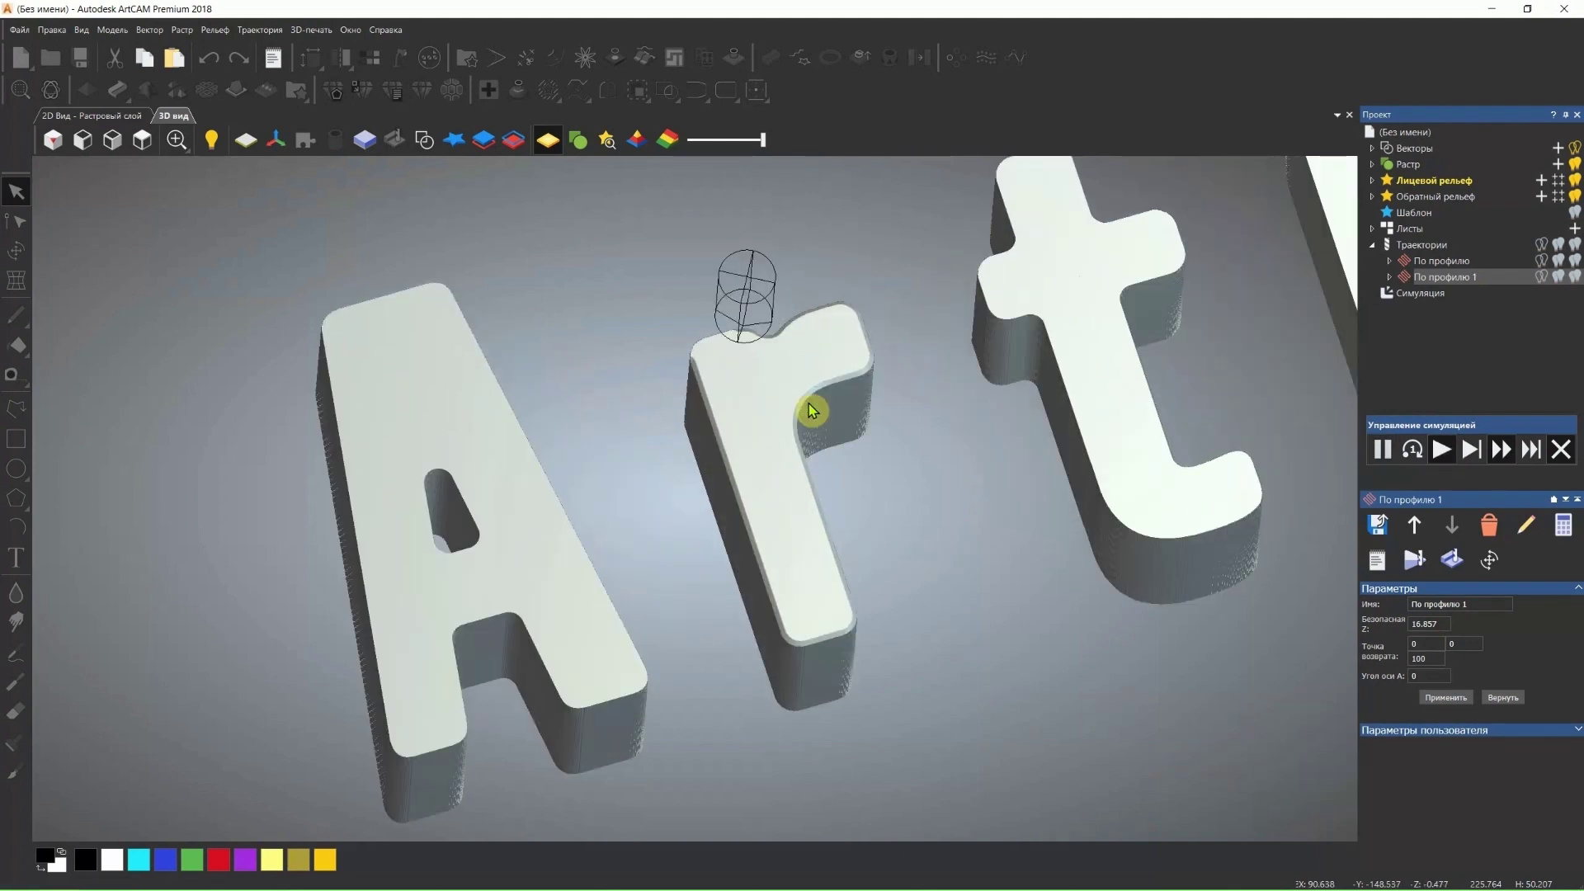
left_click(1465, 454)
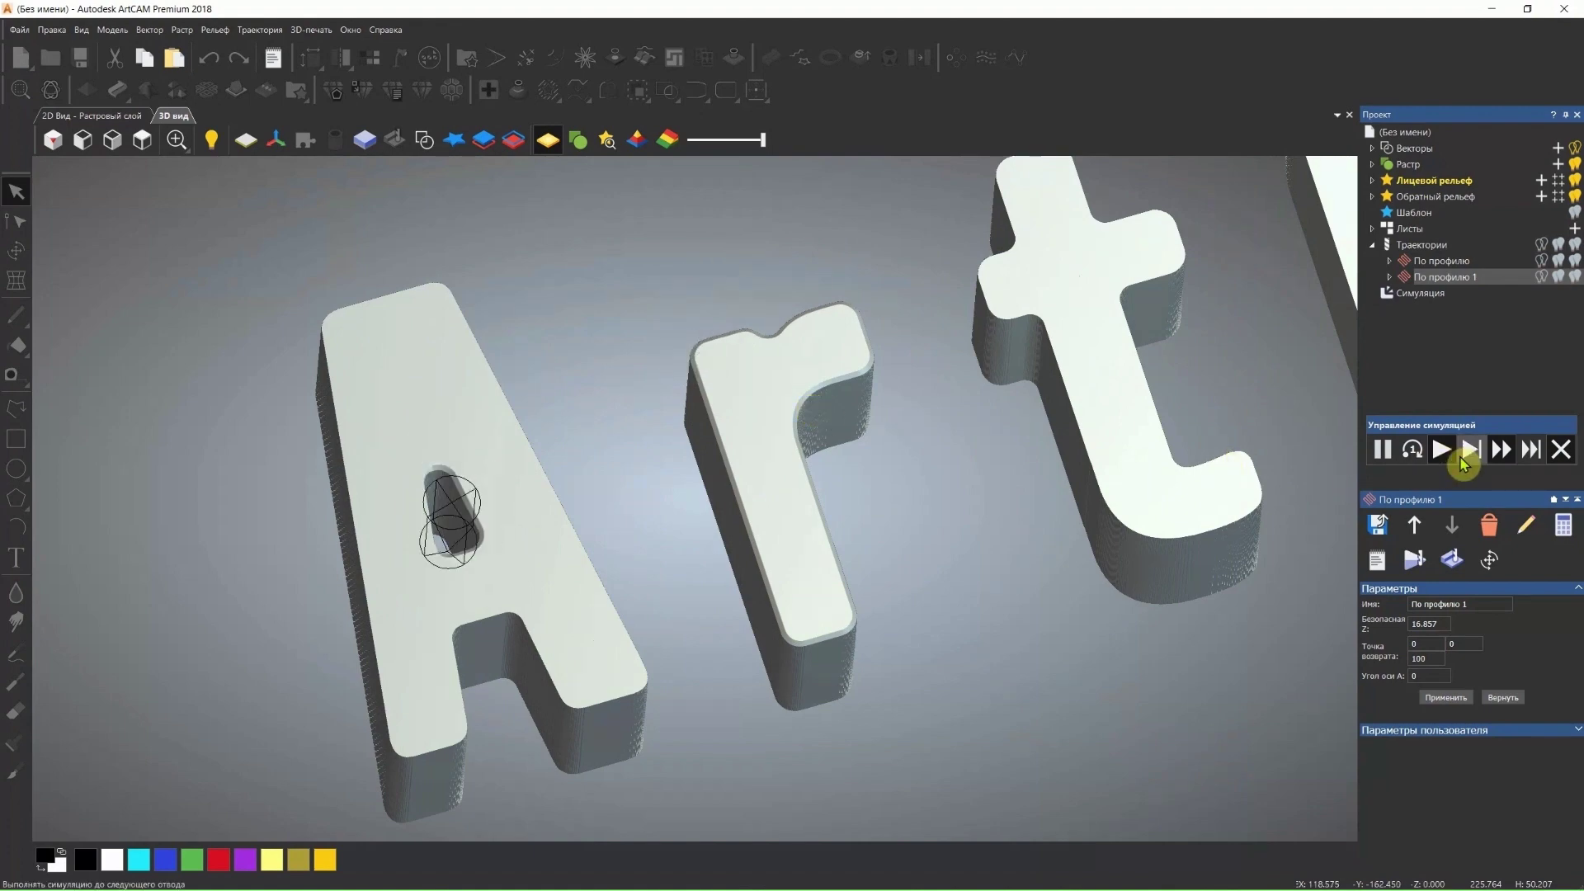
left_click(1502, 450)
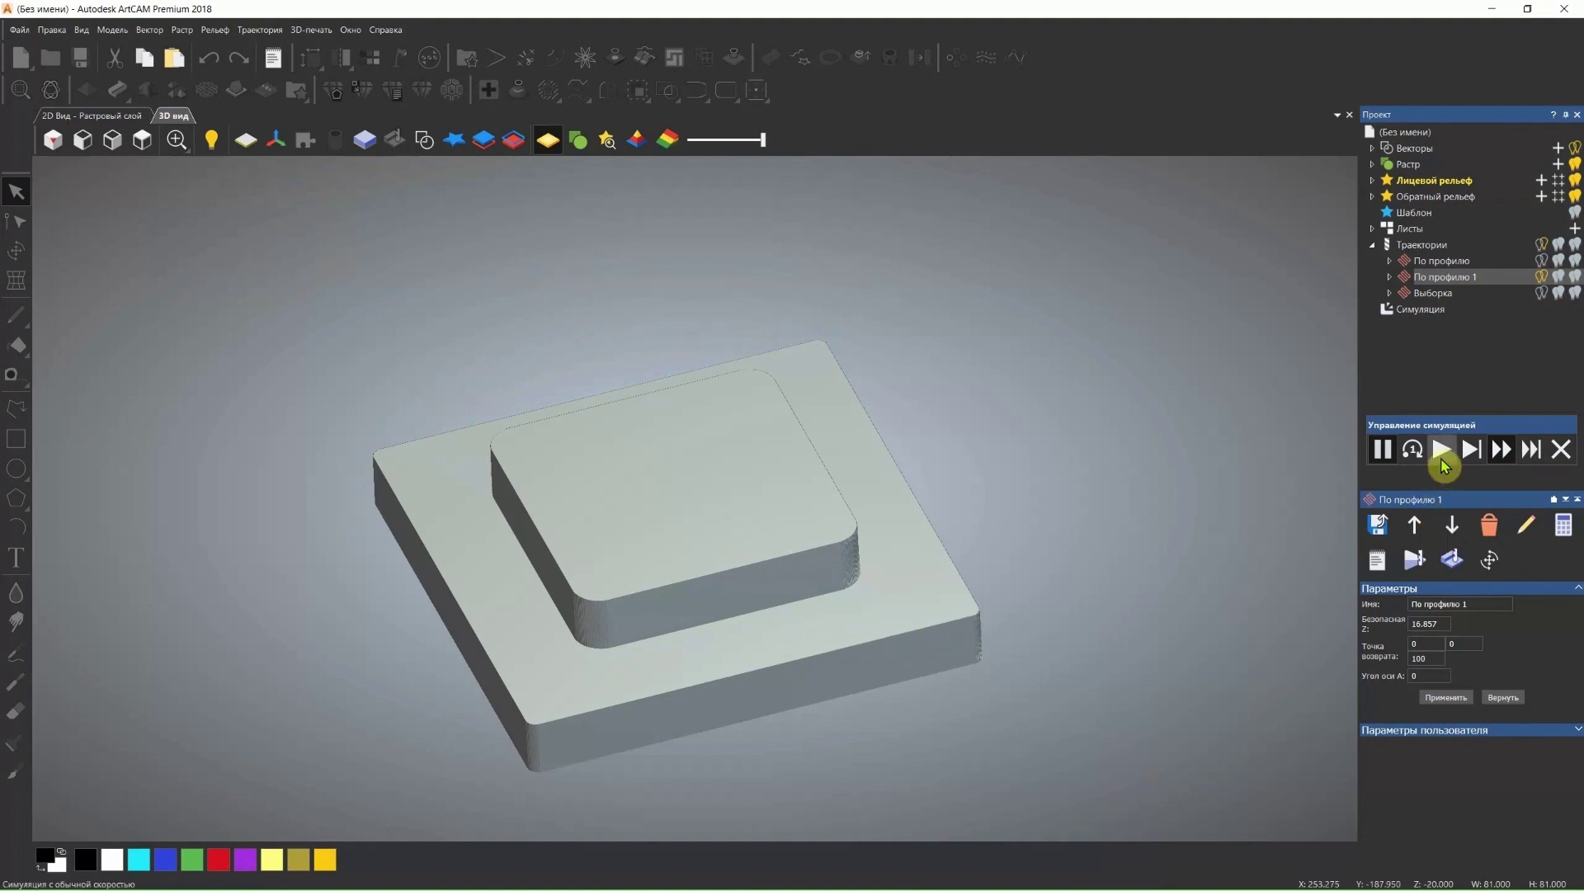
- Simulate the stepped block's outer-edge toolpath and zoom in to inspect its corner
left_click(1442, 457)
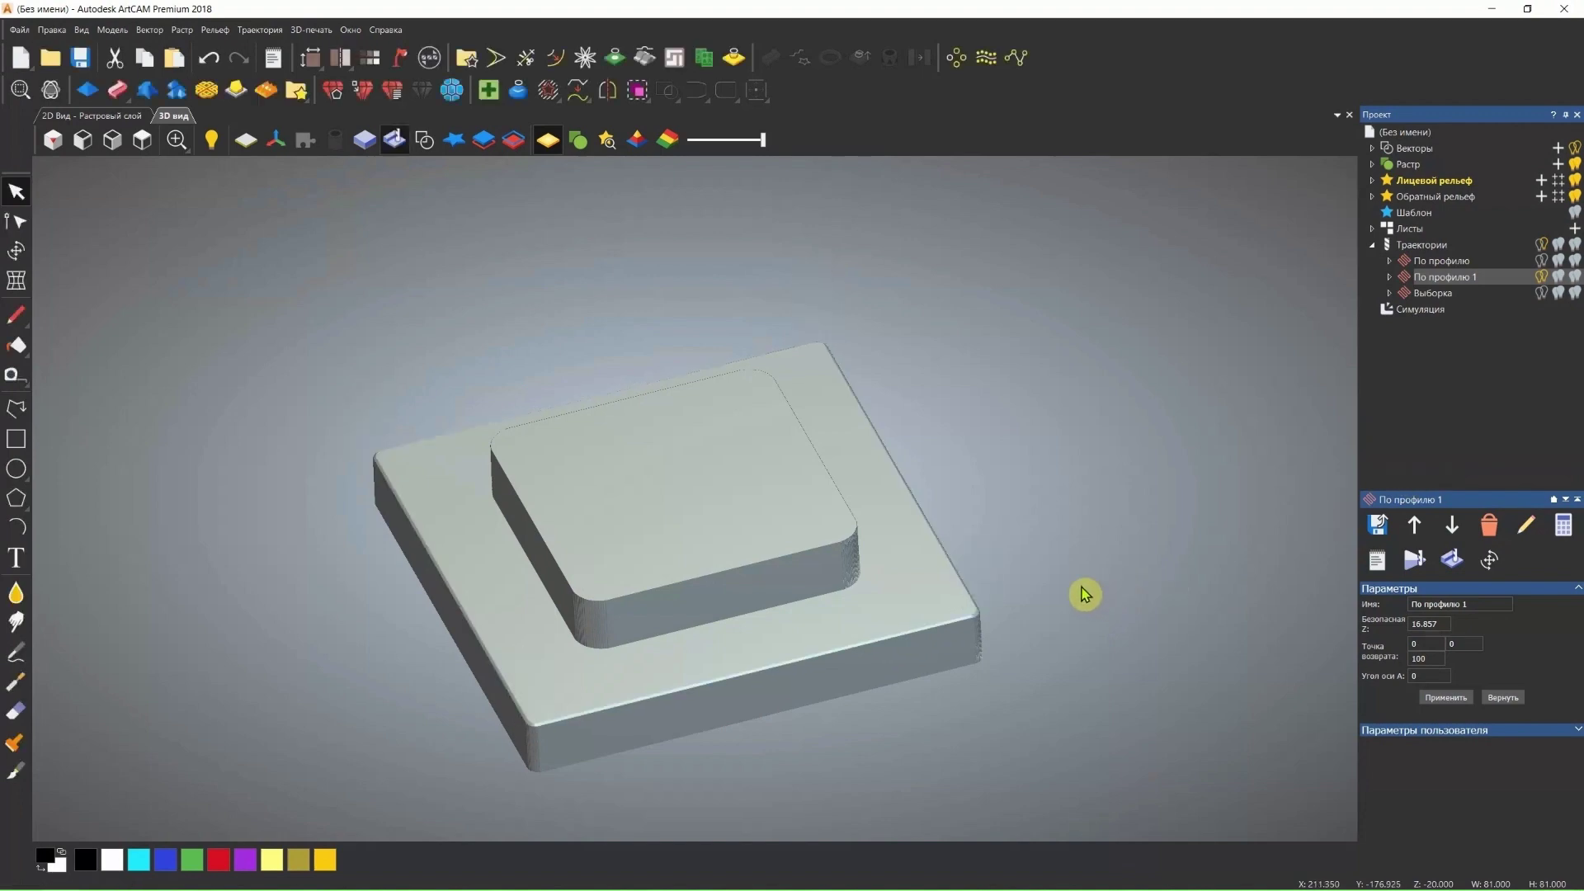
scroll(986, 630, "up", 2)
scroll(968, 615, "up", 2)
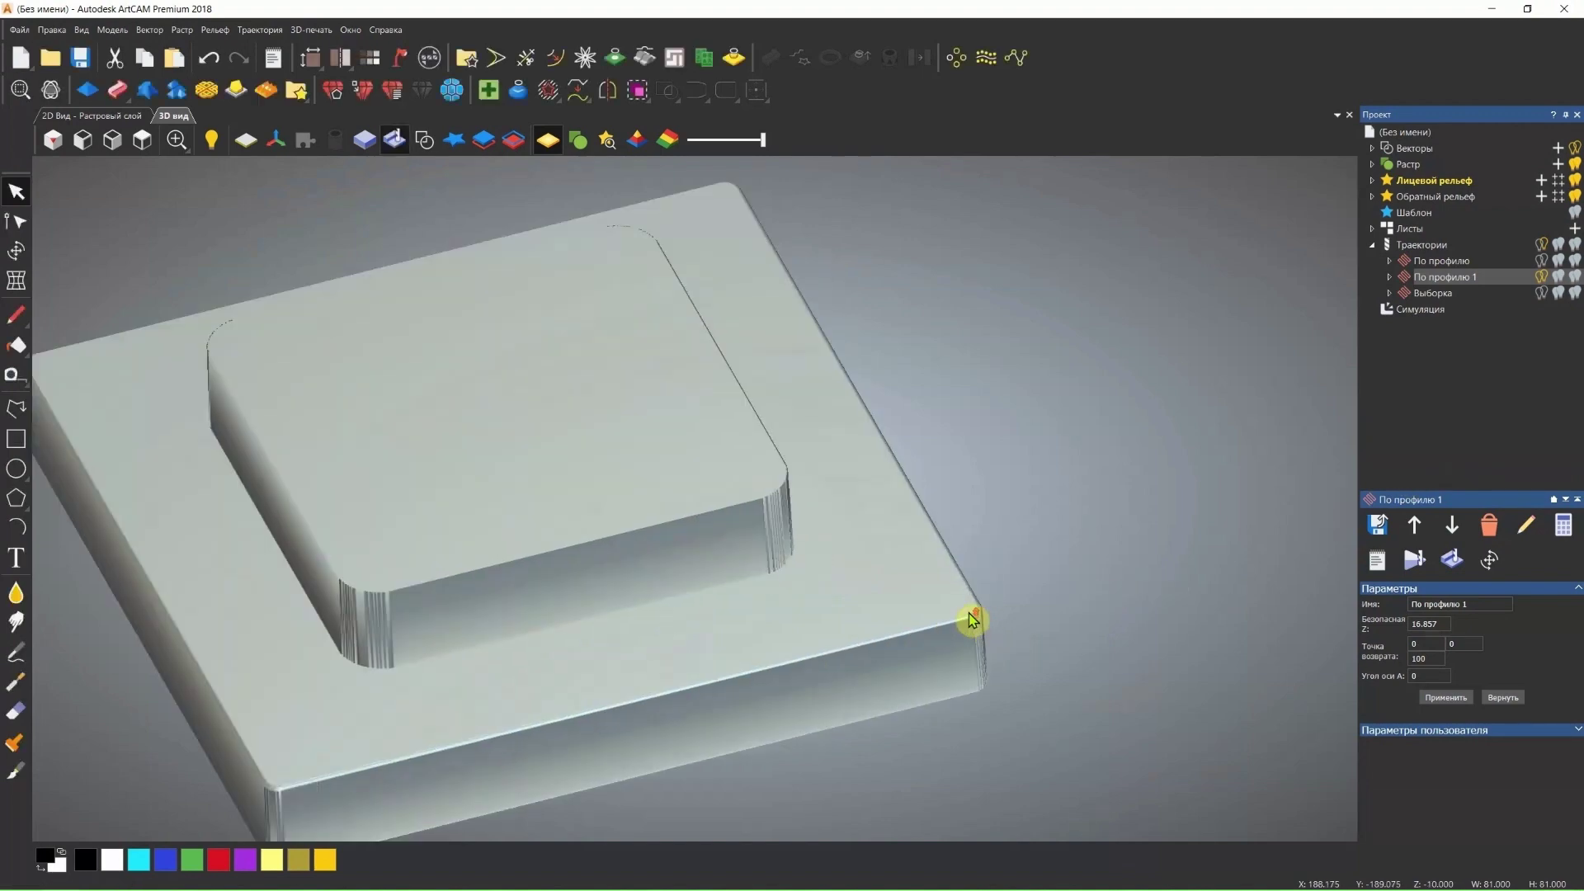
scroll(972, 640, "up", 2)
left_click_drag(979, 630, 1022, 614)
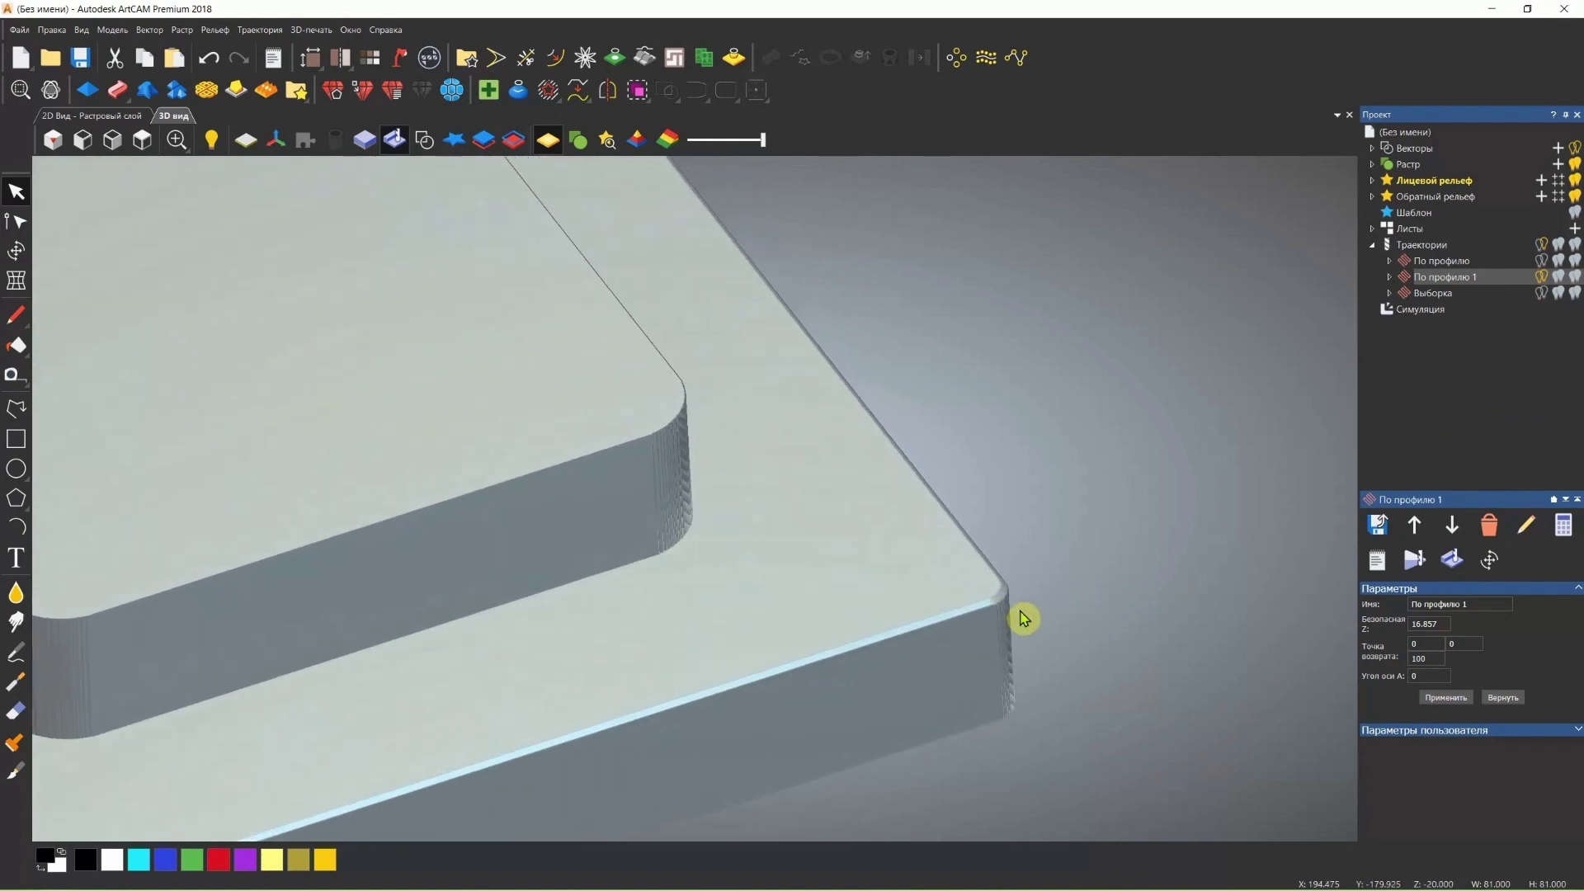
scroll(974, 621, "down", 4)
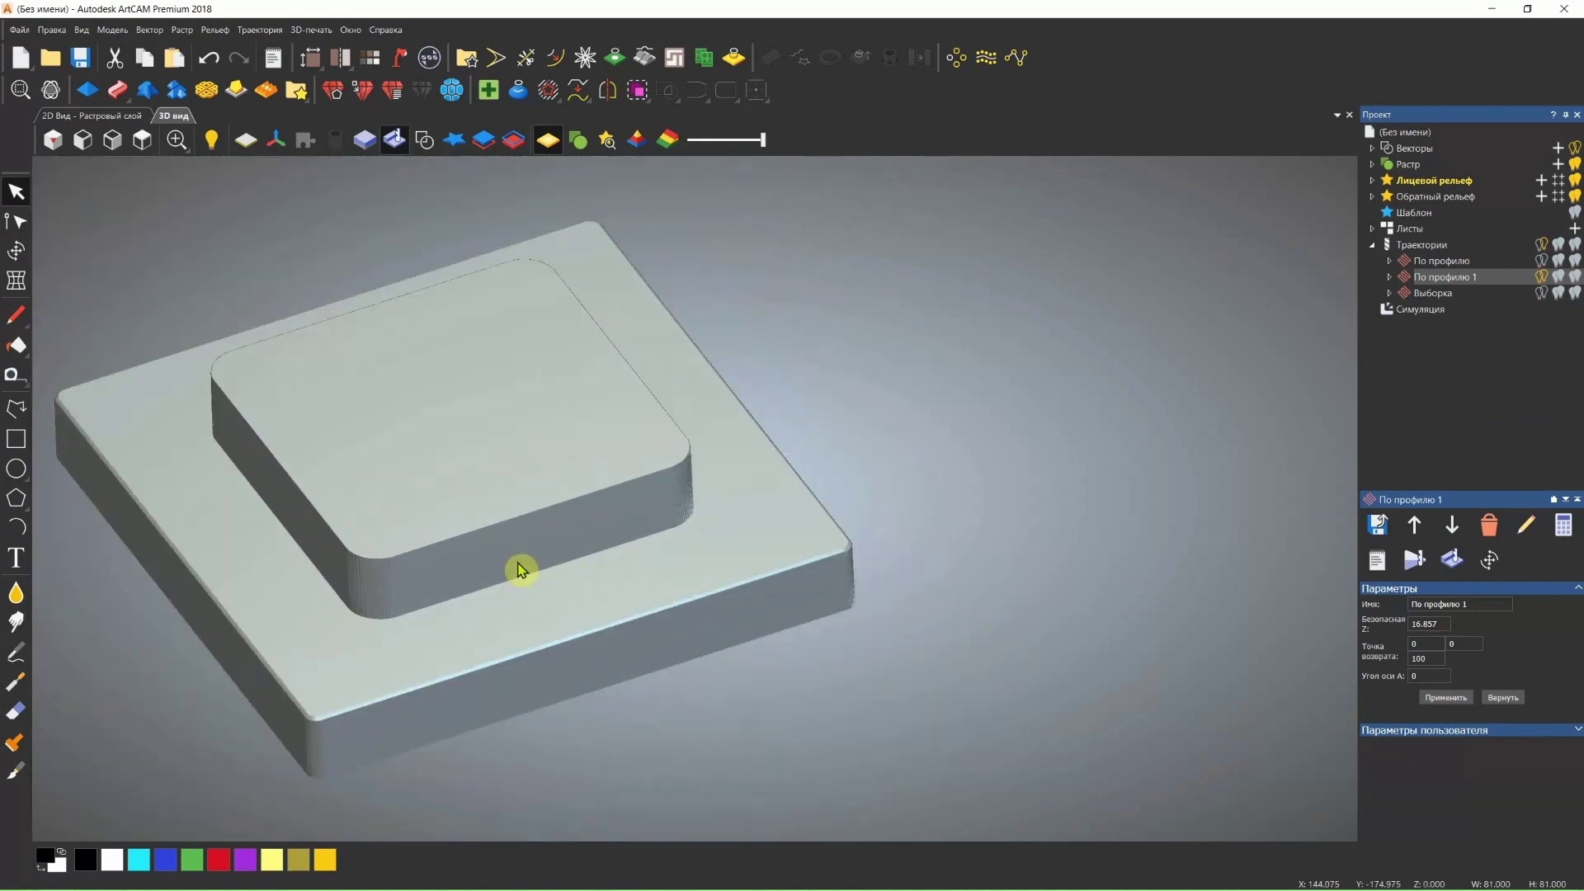
scroll(497, 567, "down", 2)
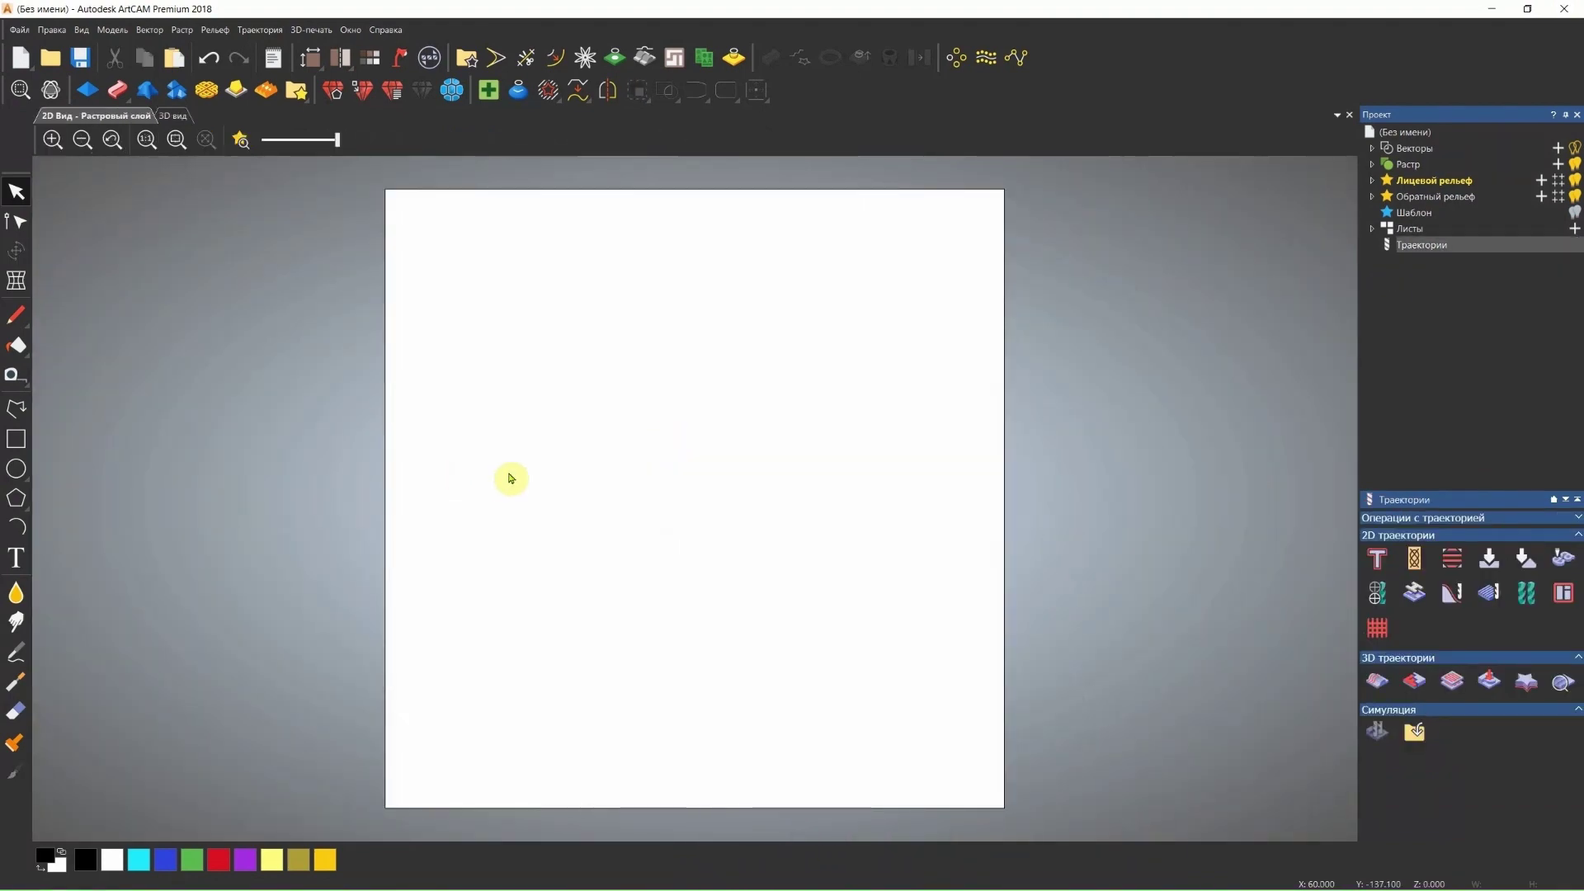
- Draw a 50 × 50 mm square vector and nudge it slightly left and down
left_click(16, 438)
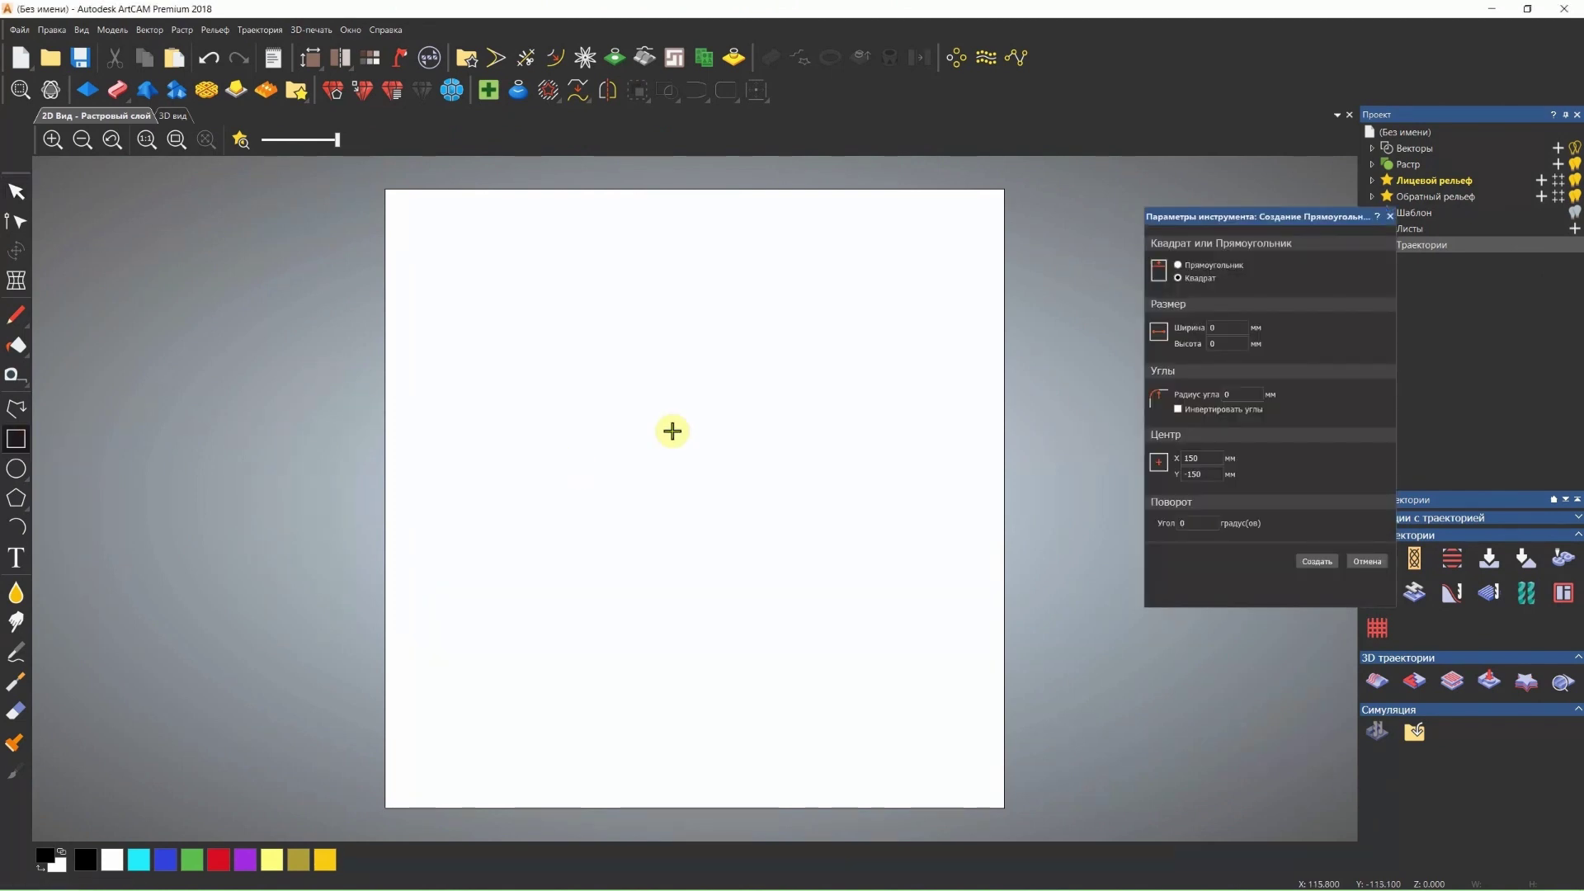
left_click_drag(602, 399, 796, 593)
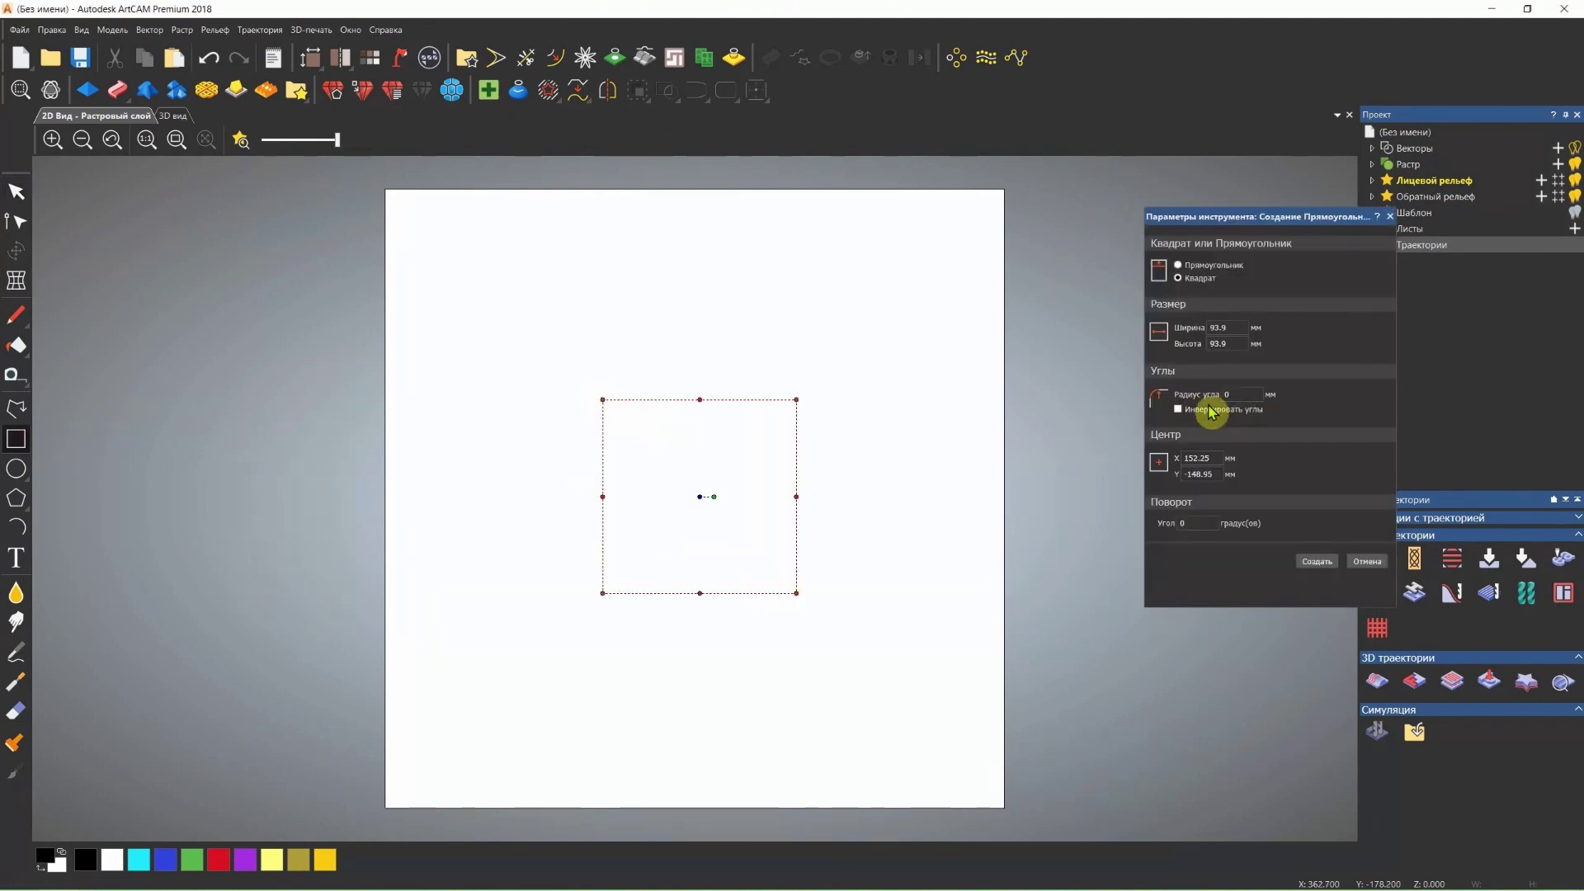
double_click(1238, 342)
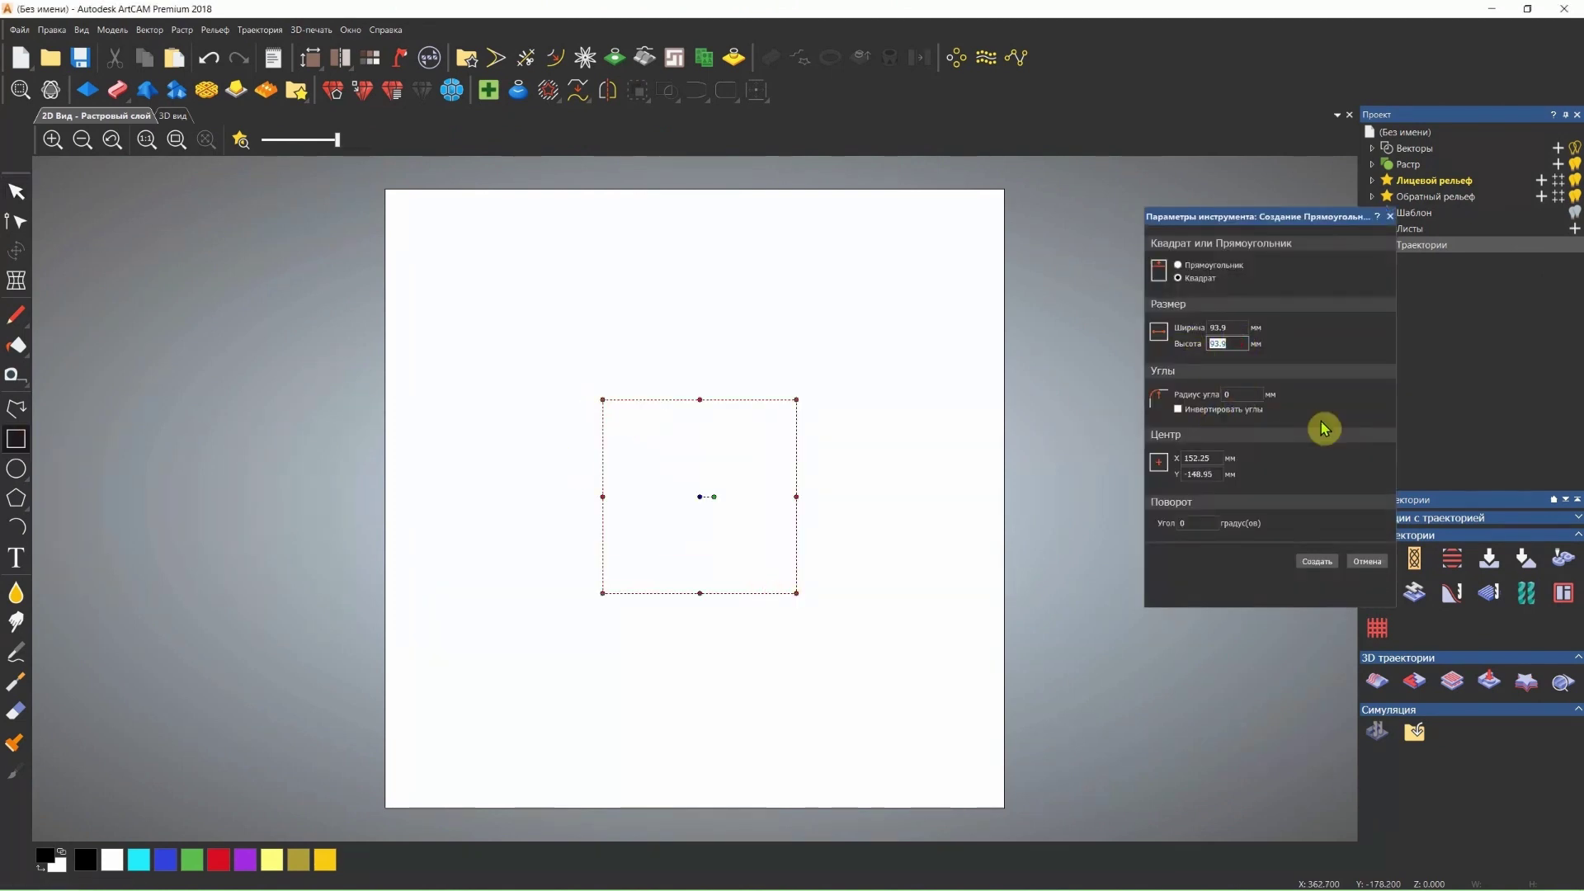
type("50")
key("Return")
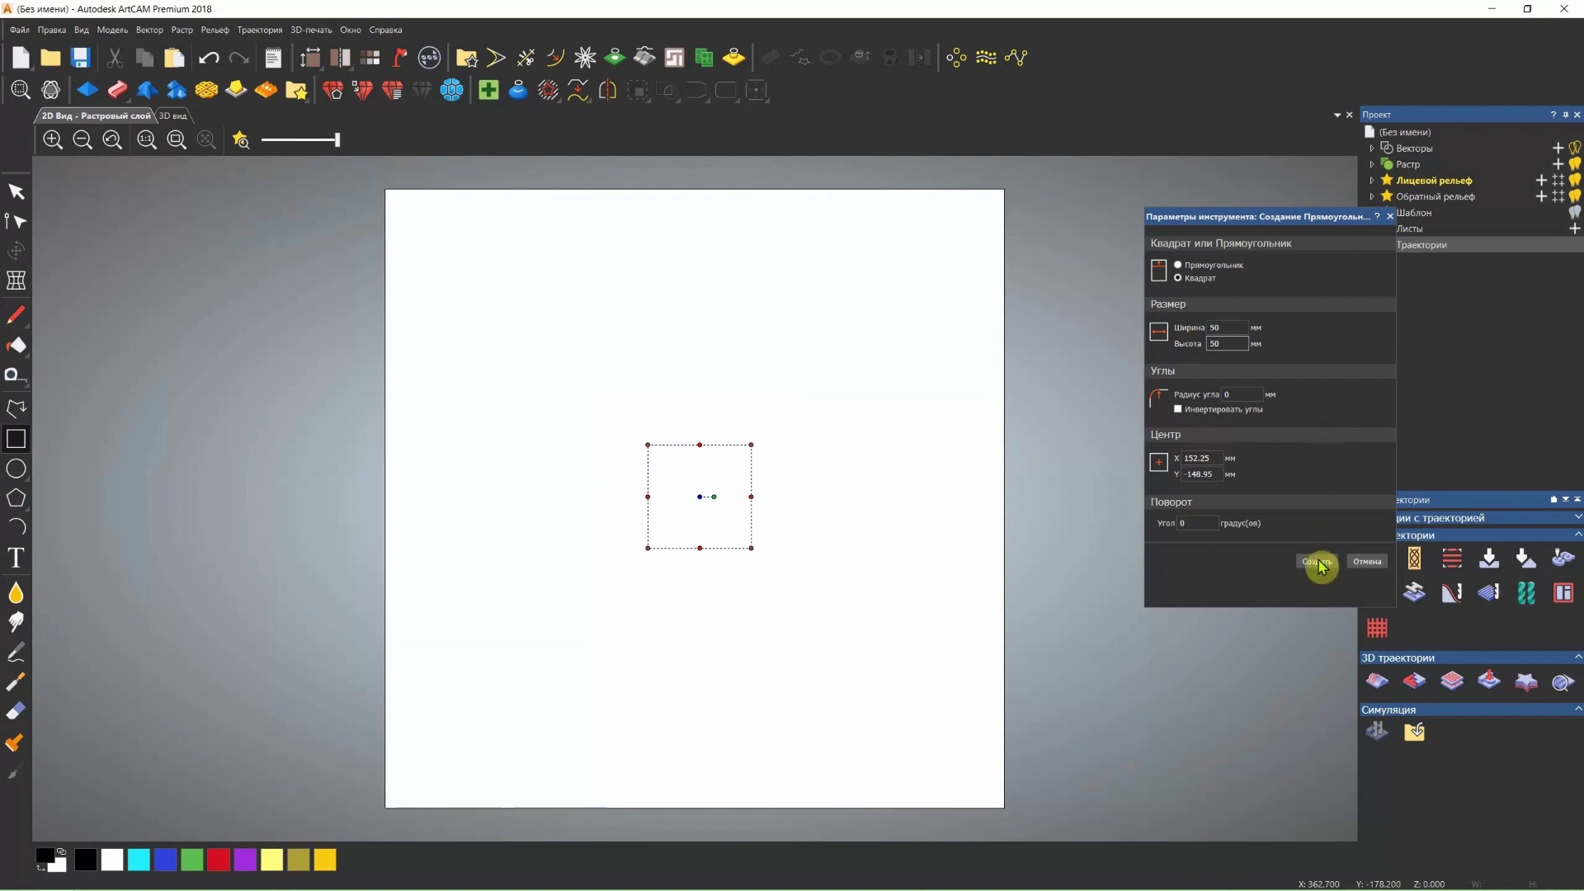
left_click(1318, 561)
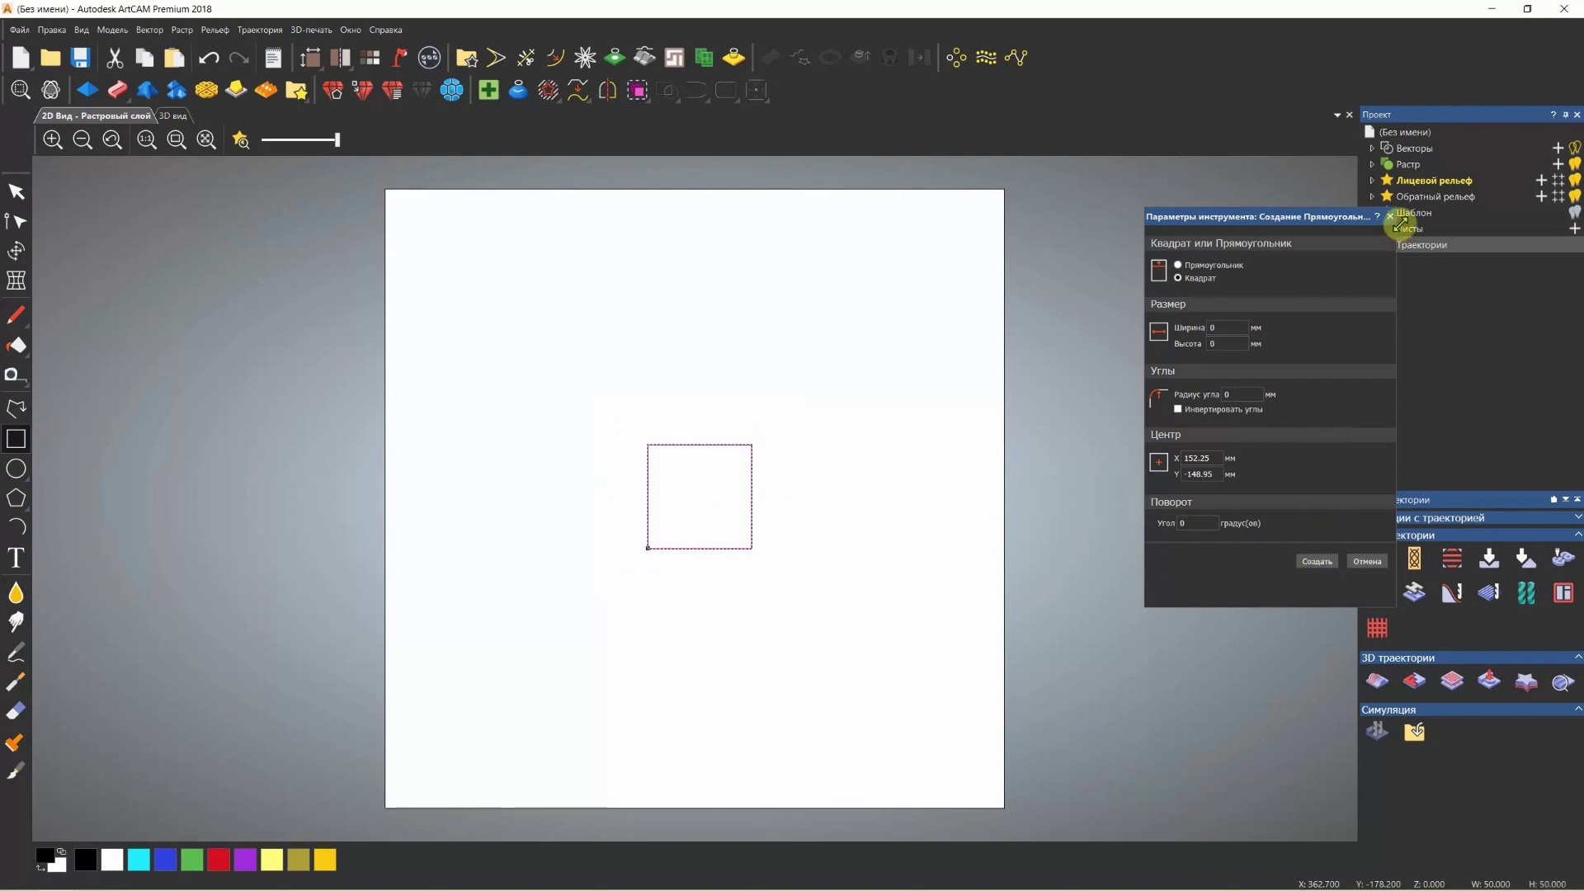
left_click(1390, 216)
key("Left")
key("Down")
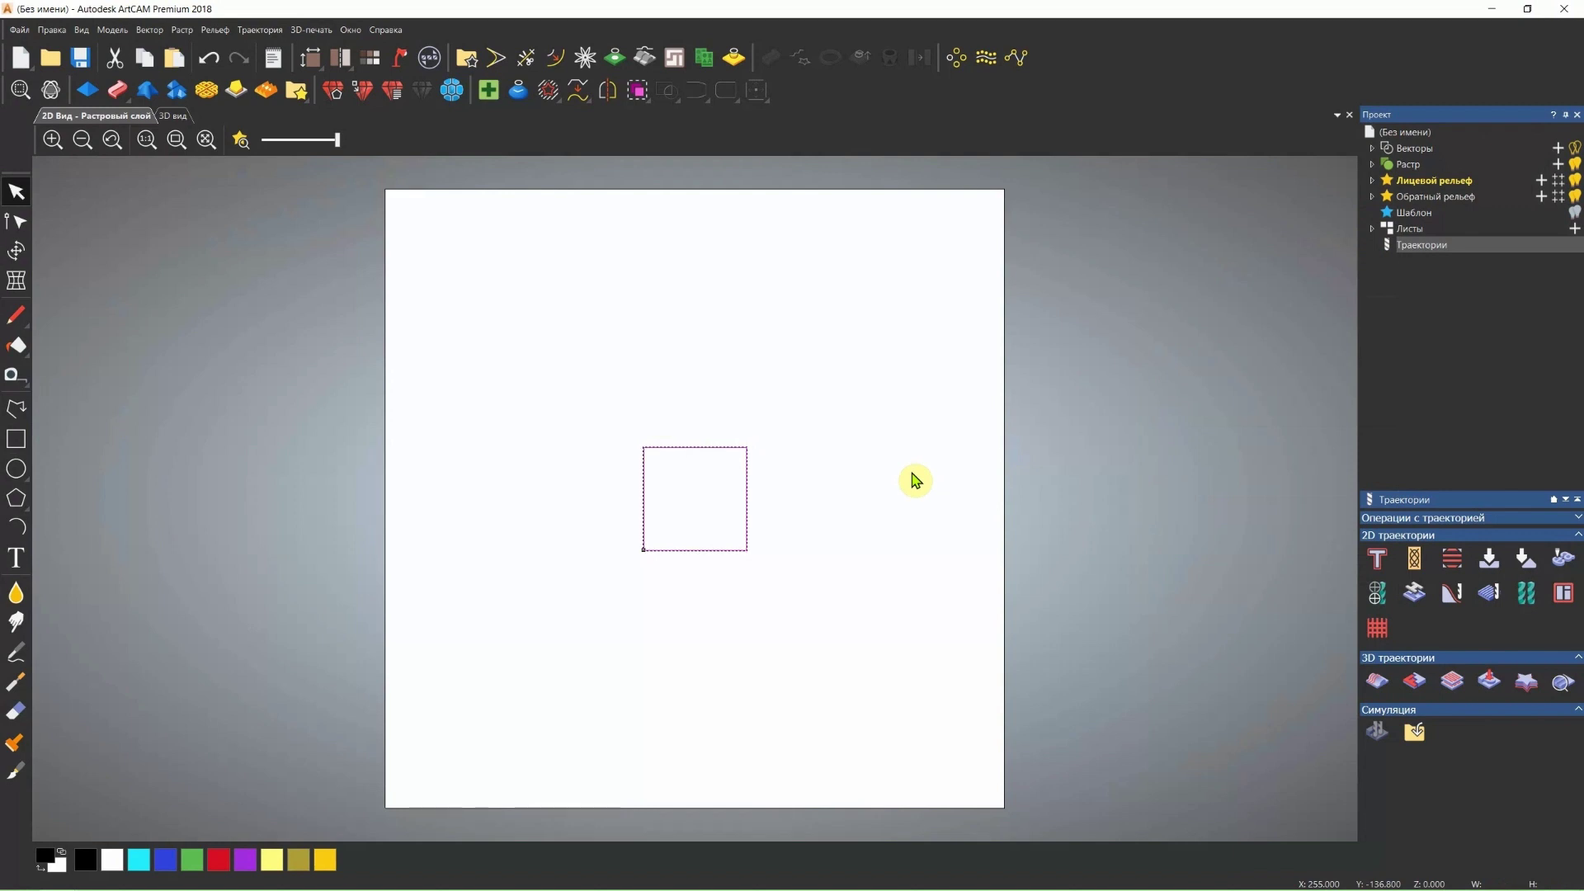
left_click(850, 487)
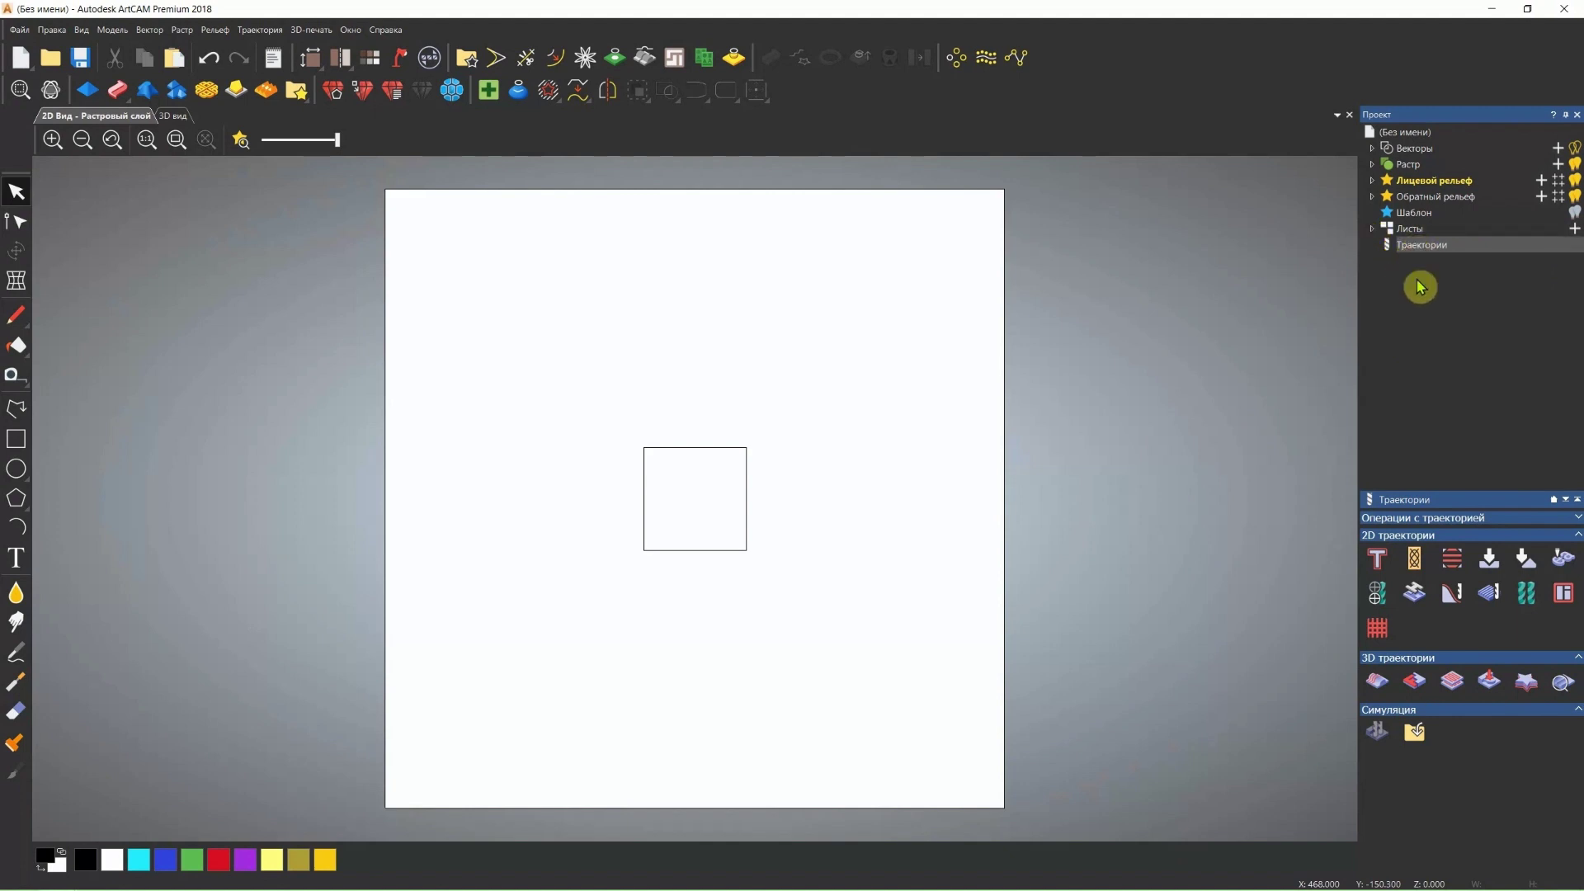
- Select the square for a profile toolpath with 10 mm finish depth and 10 mm material thickness
left_click(1384, 570)
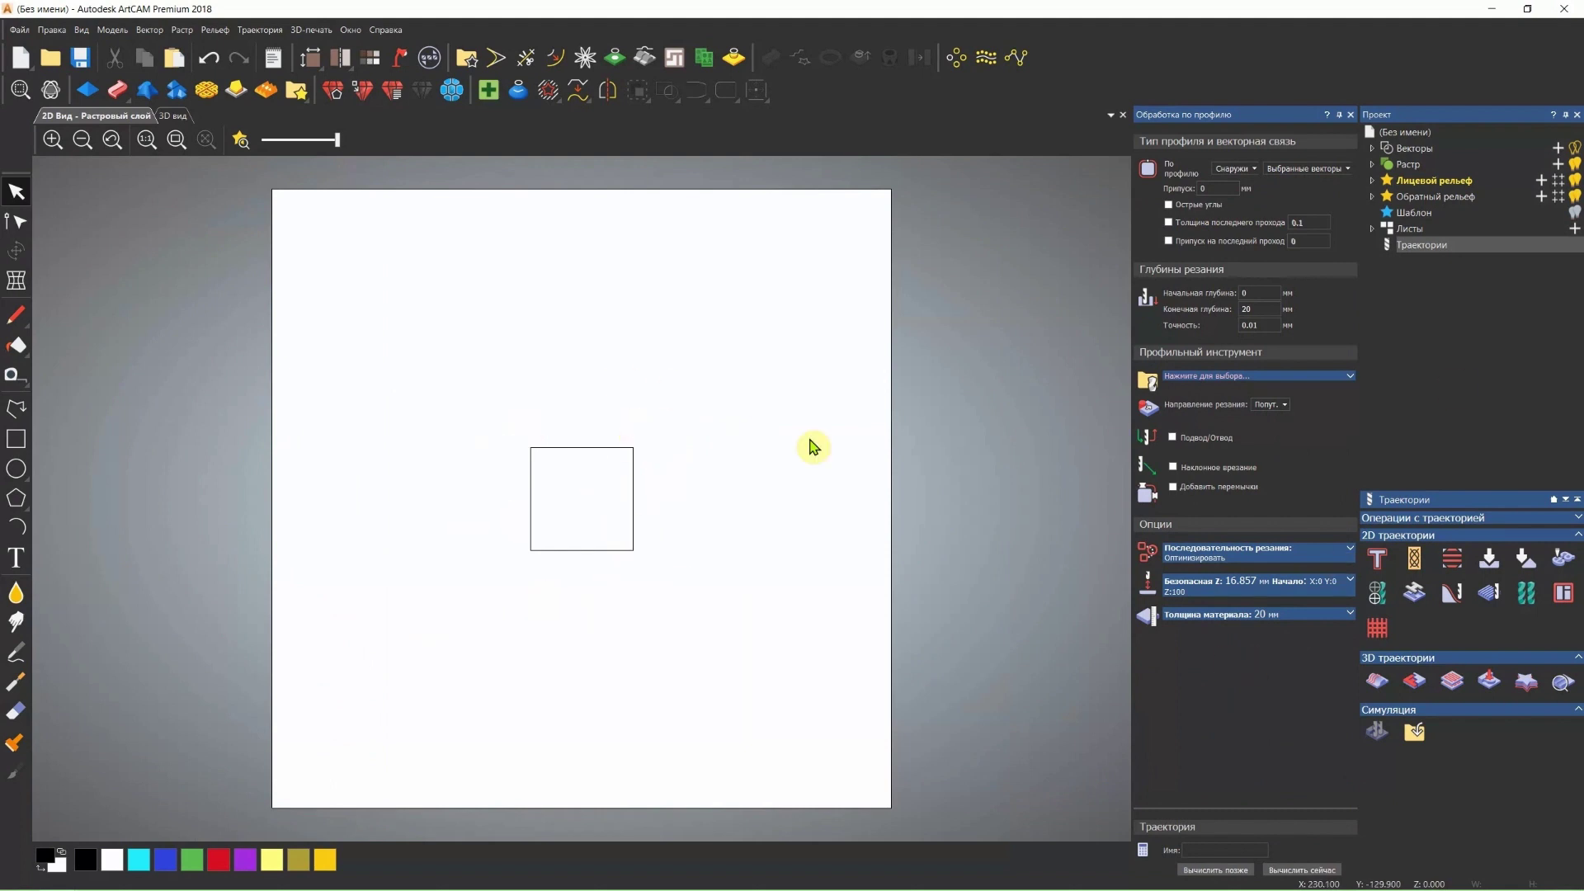
left_click_drag(708, 431, 522, 564)
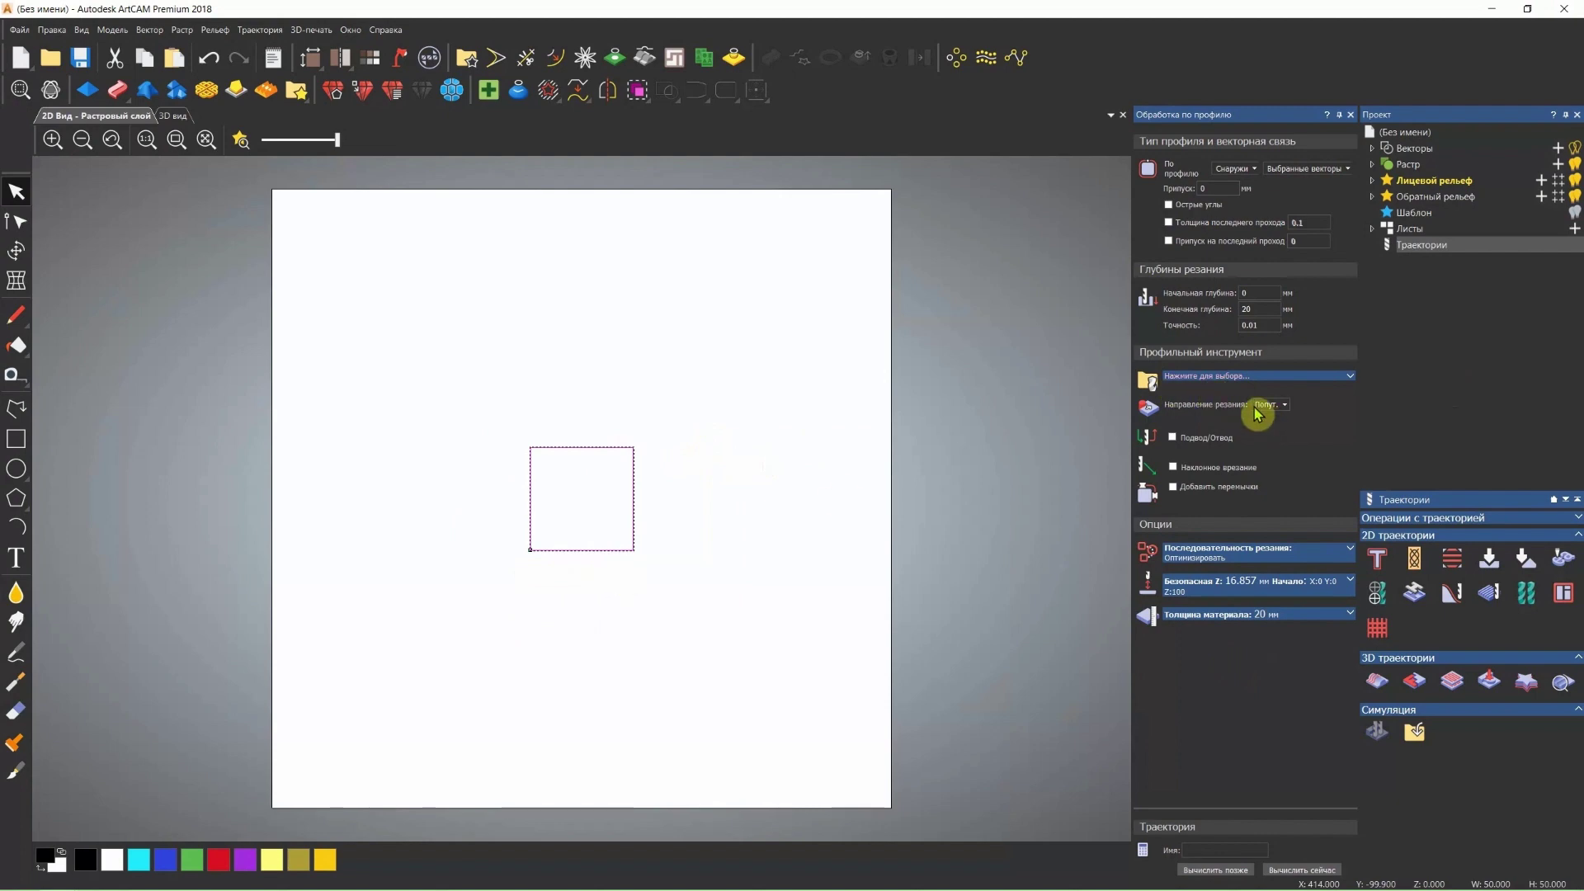
double_click(1263, 314)
type("10")
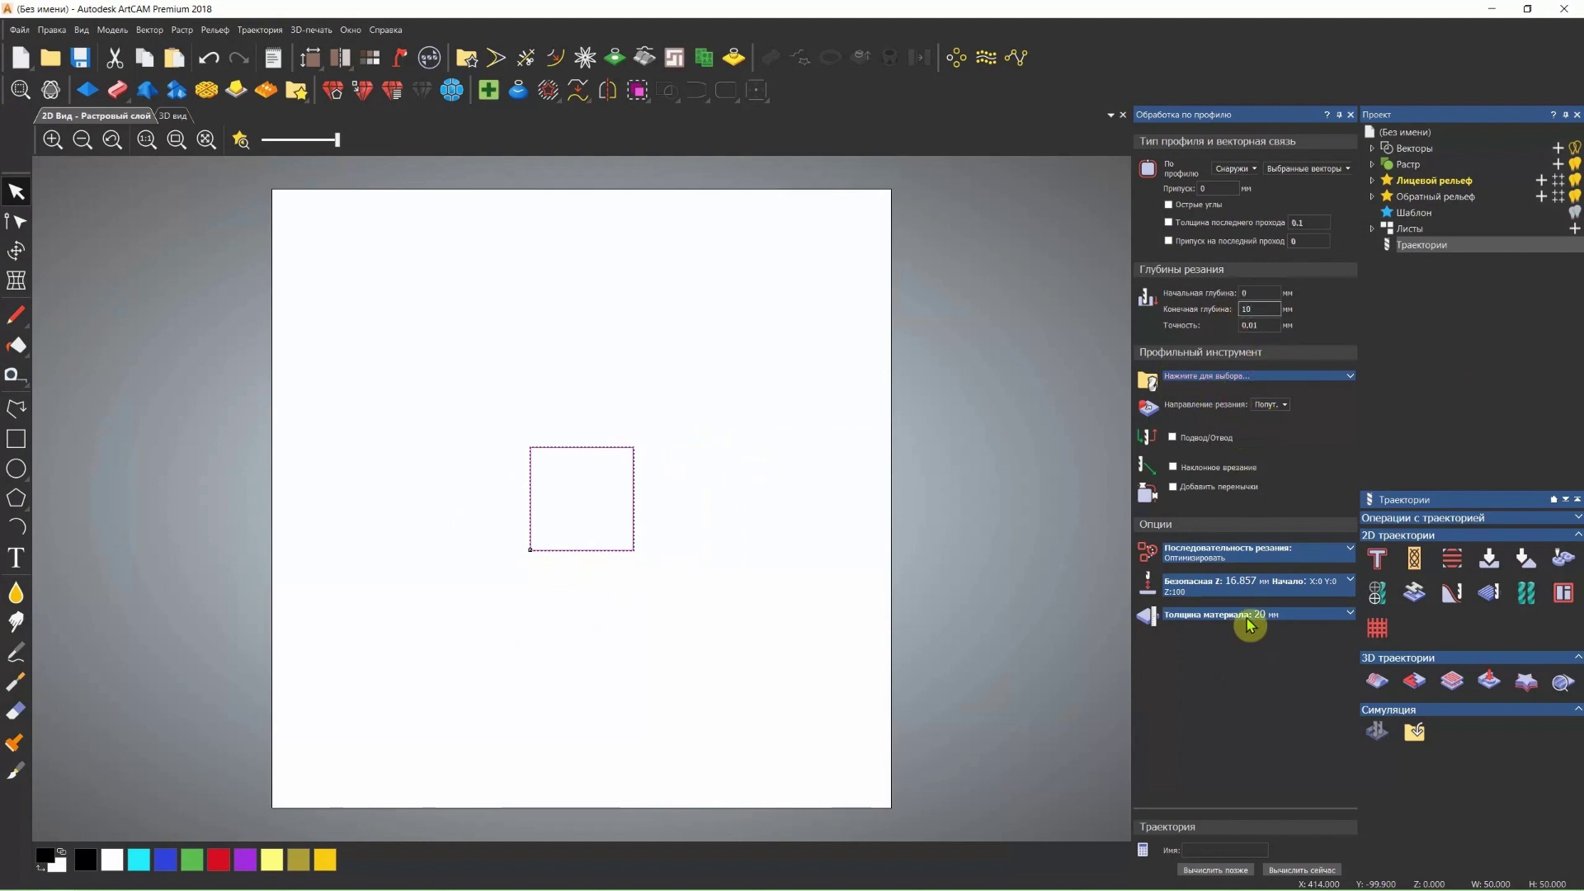
left_click(1301, 625)
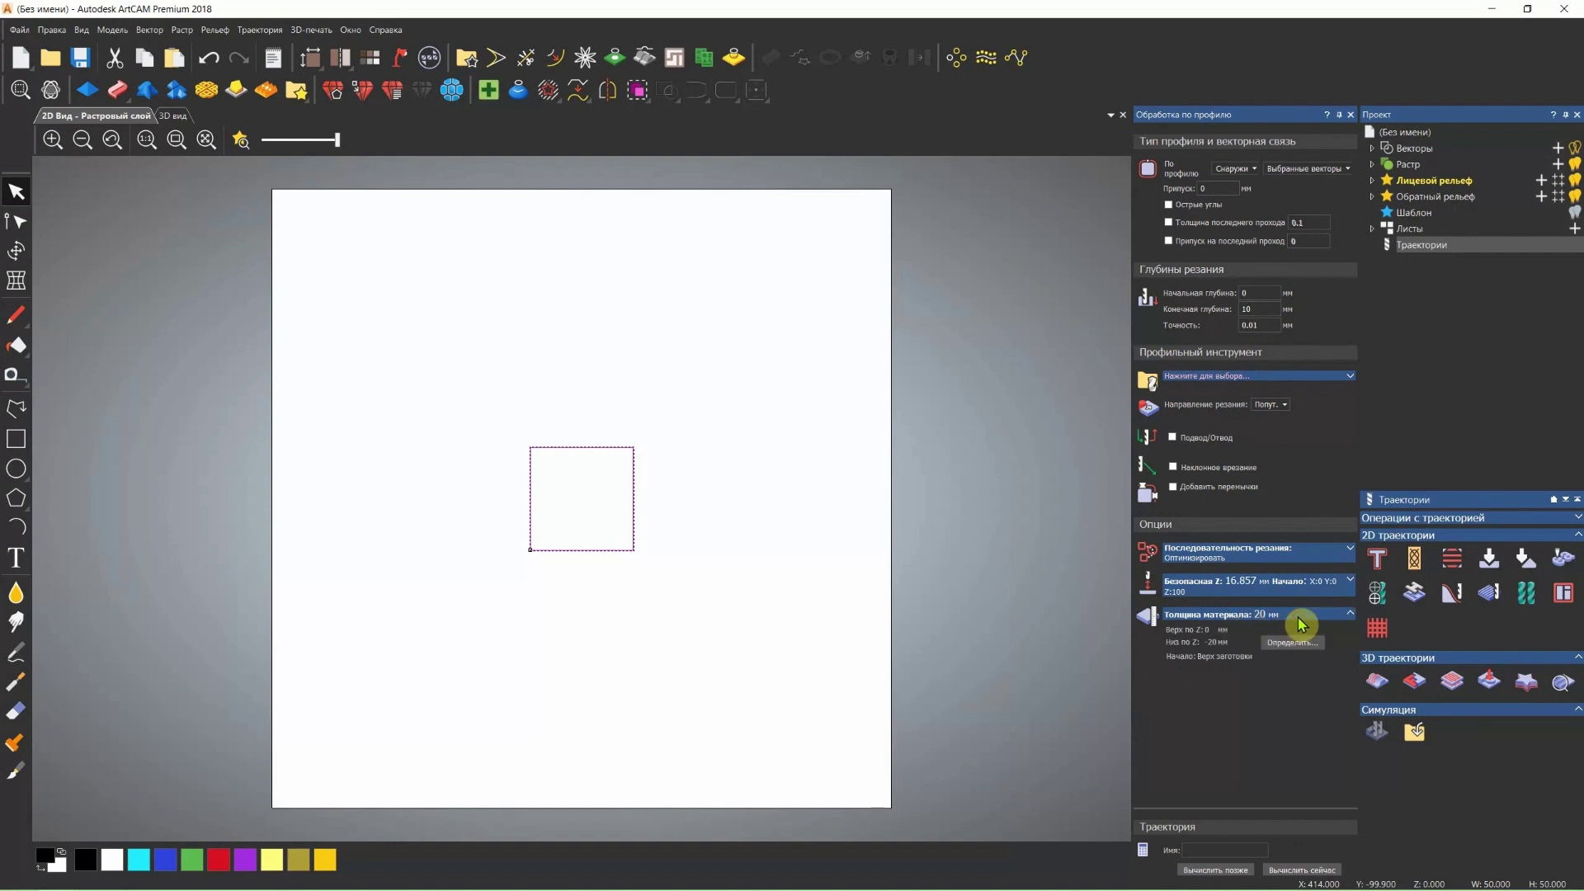
left_click(1292, 643)
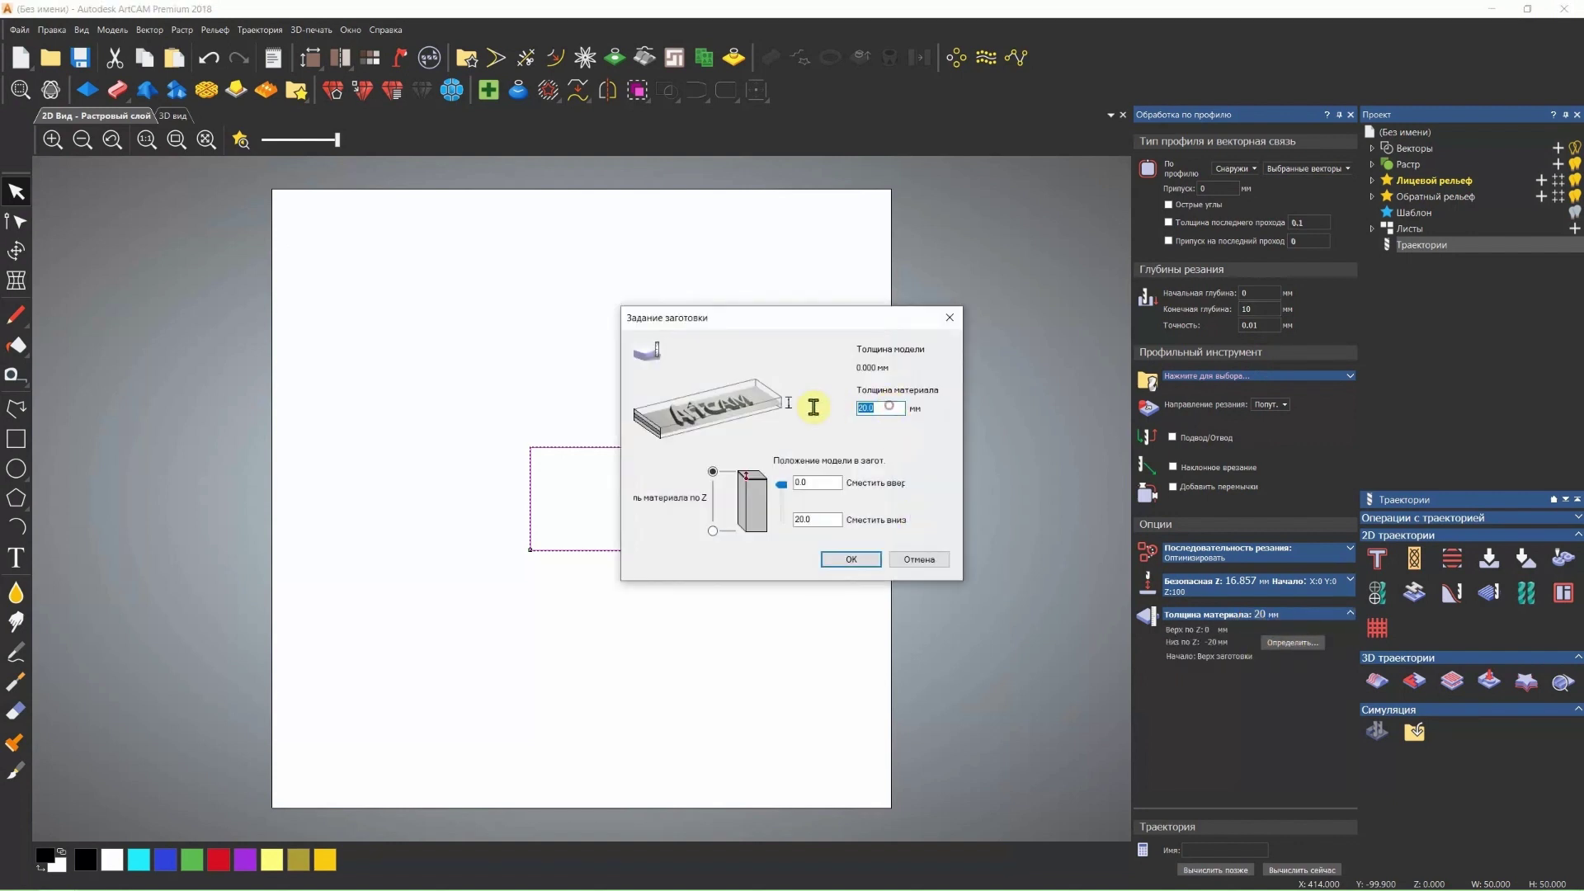
left_click(853, 559)
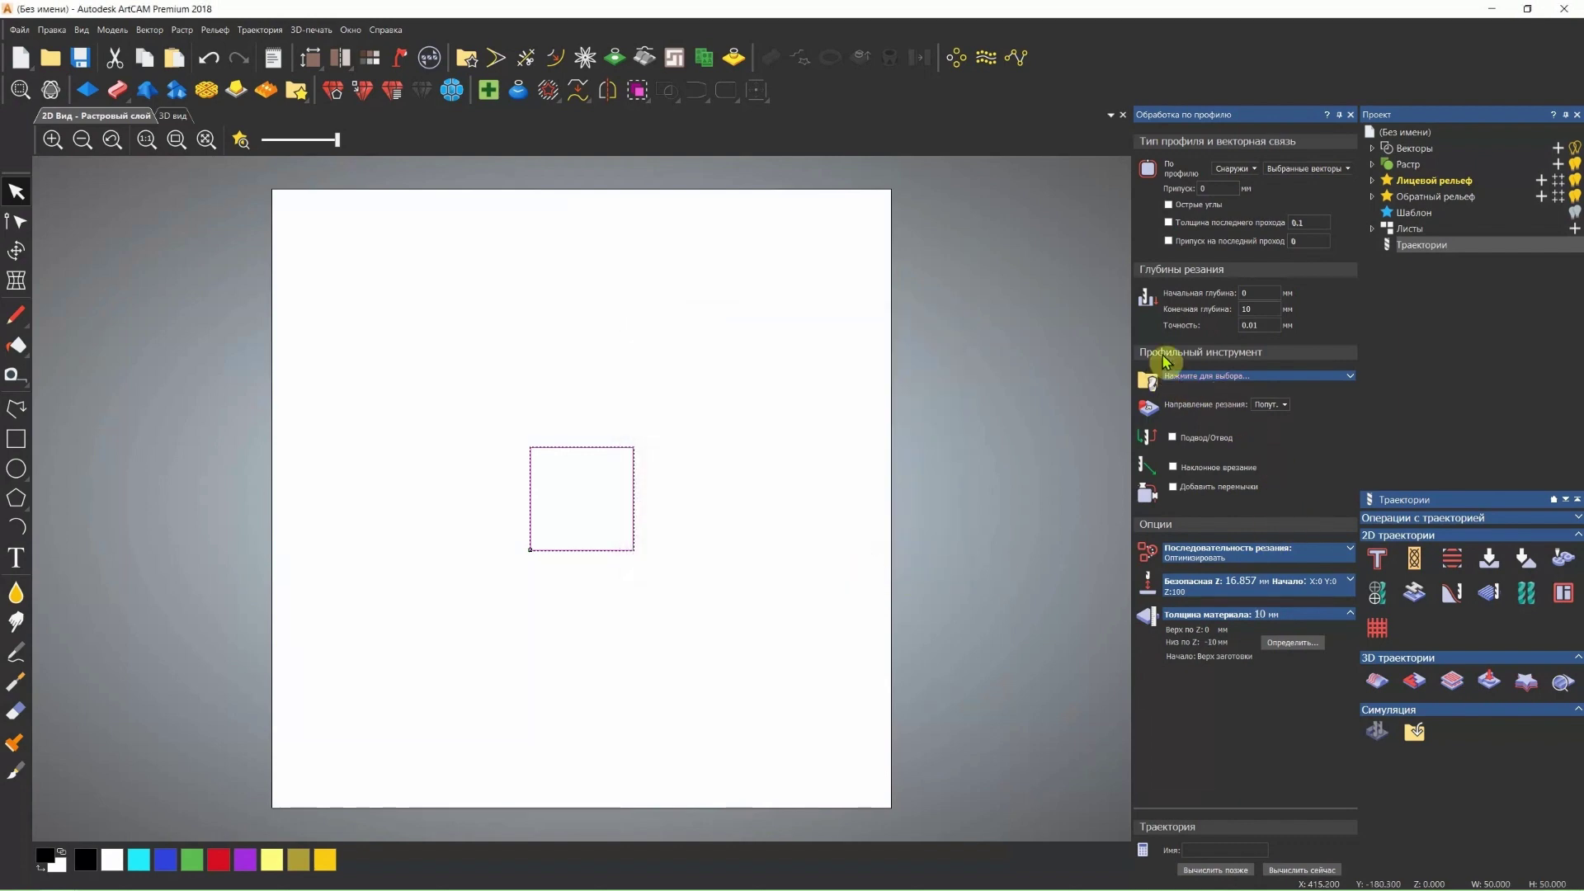
- Choose End mill 6mm from the Tool Database as the profiling tool
left_click(1233, 376)
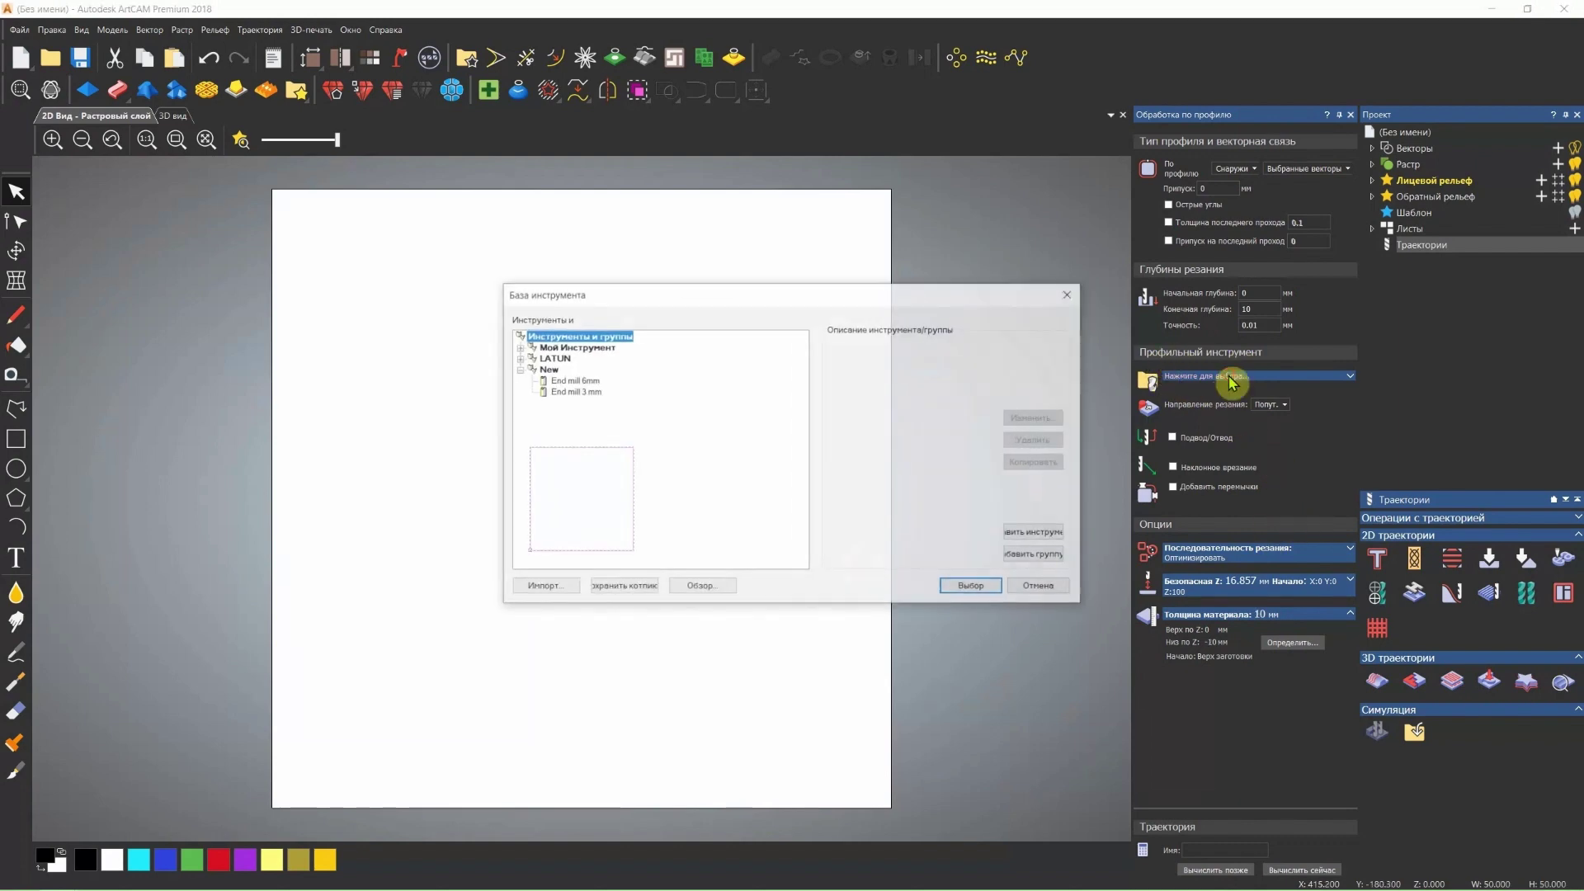
left_click(563, 381)
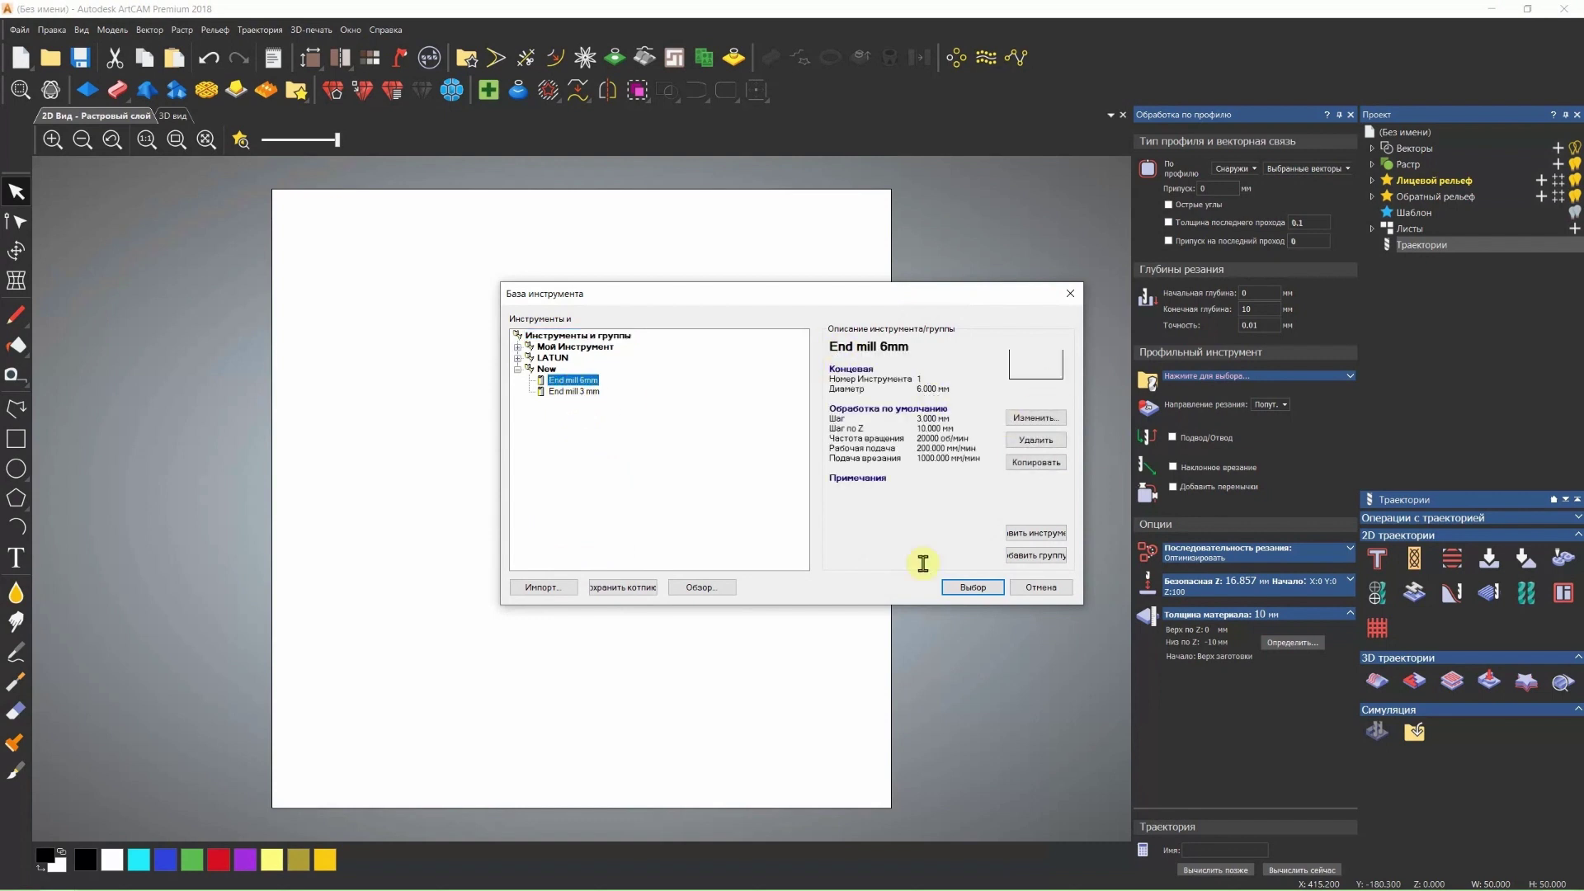
left_click(985, 587)
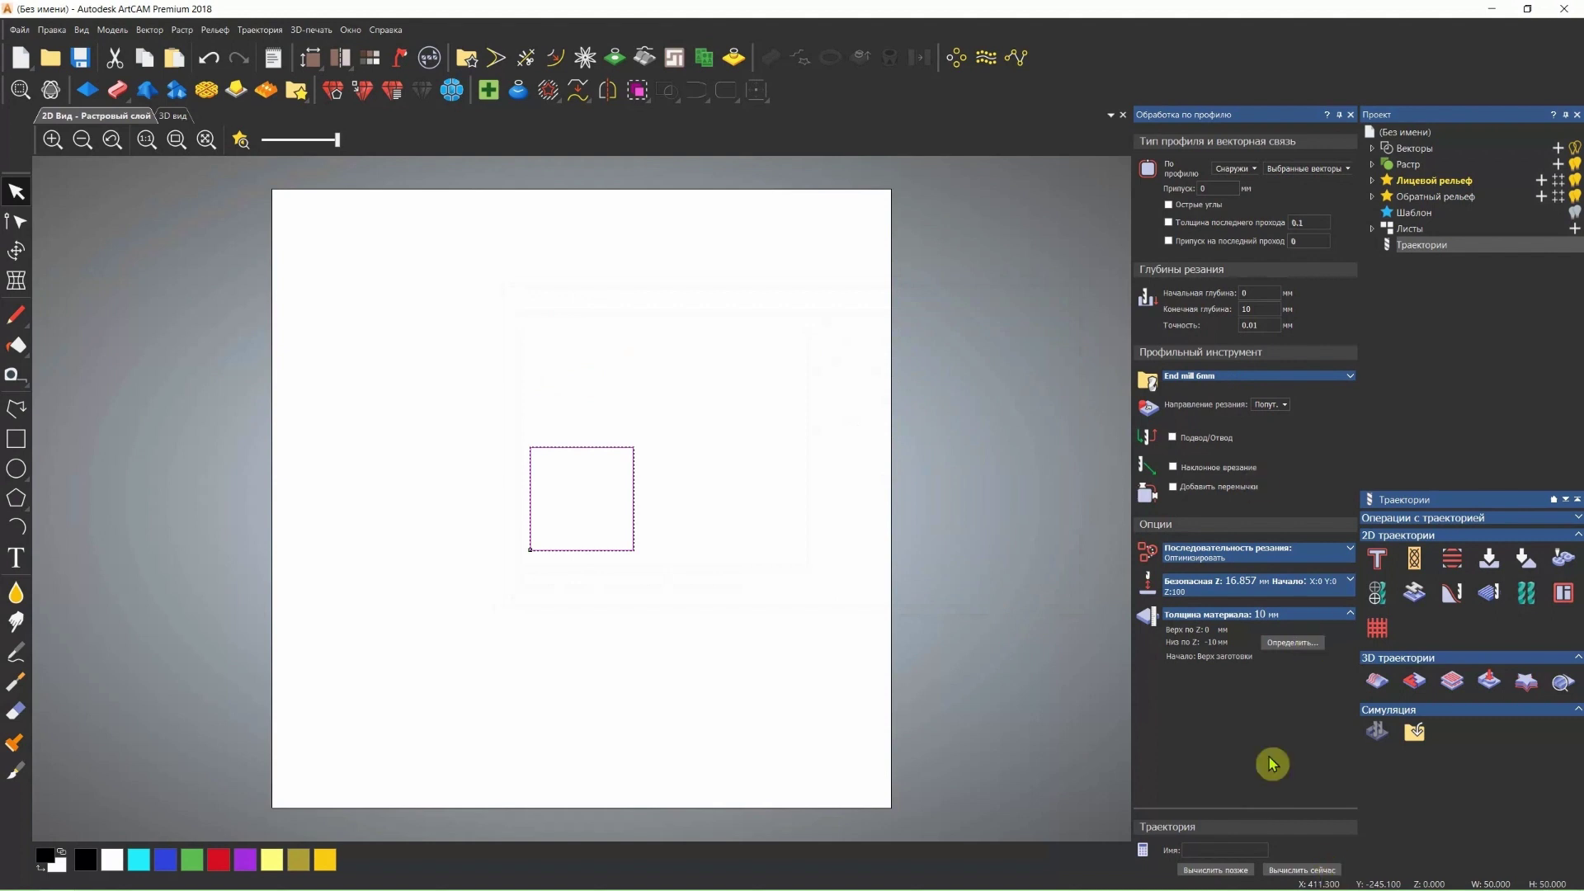
- Calculate the profile toolpath and view the job in 3D
left_click(1299, 871)
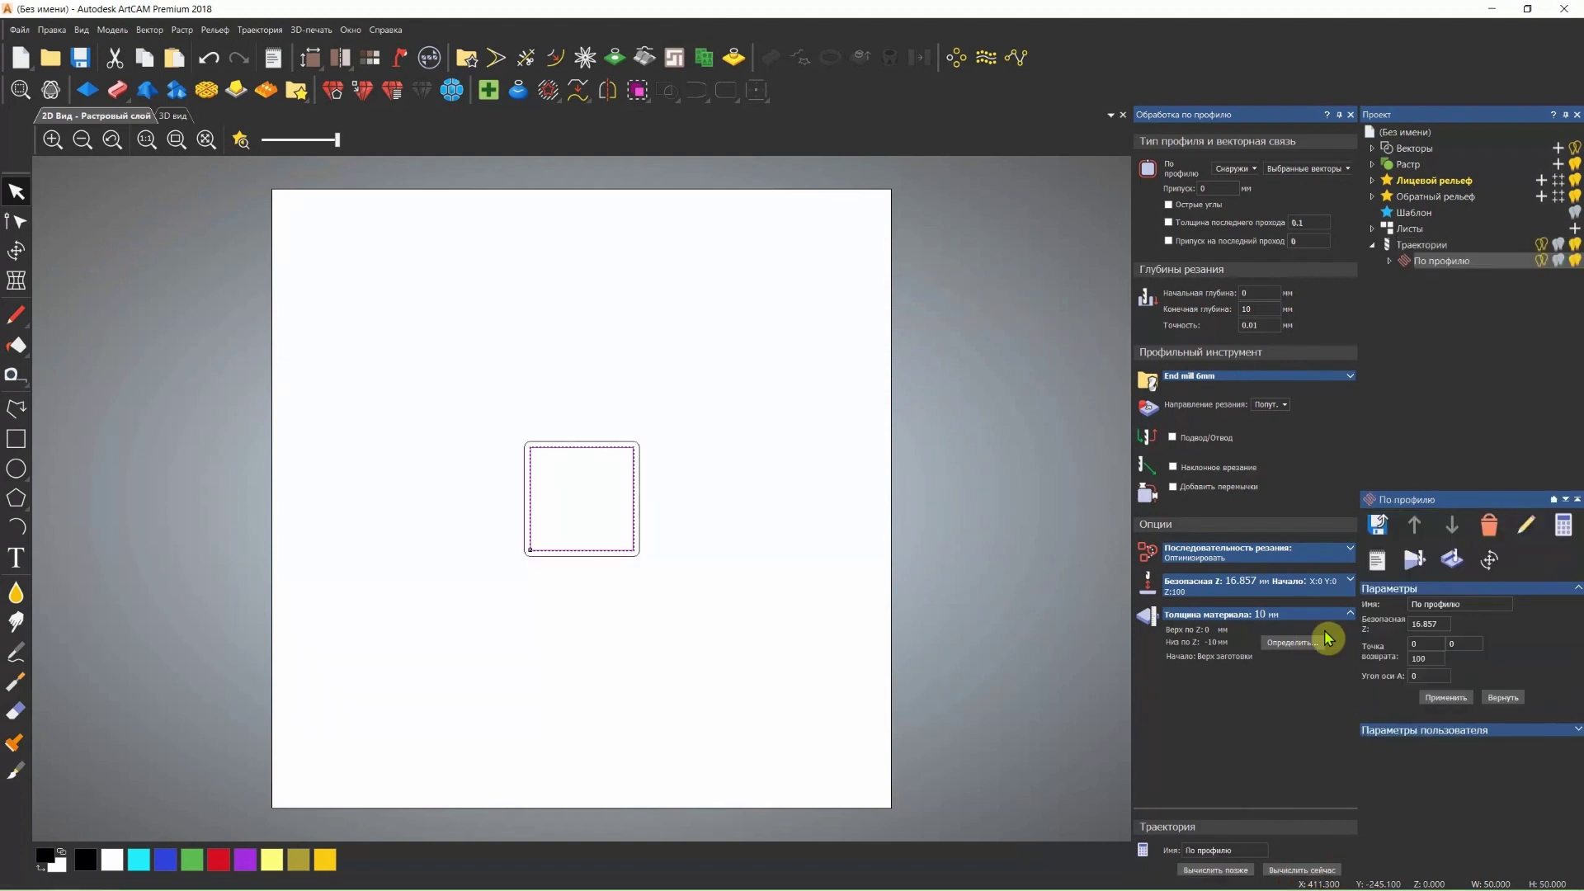
left_click(1350, 116)
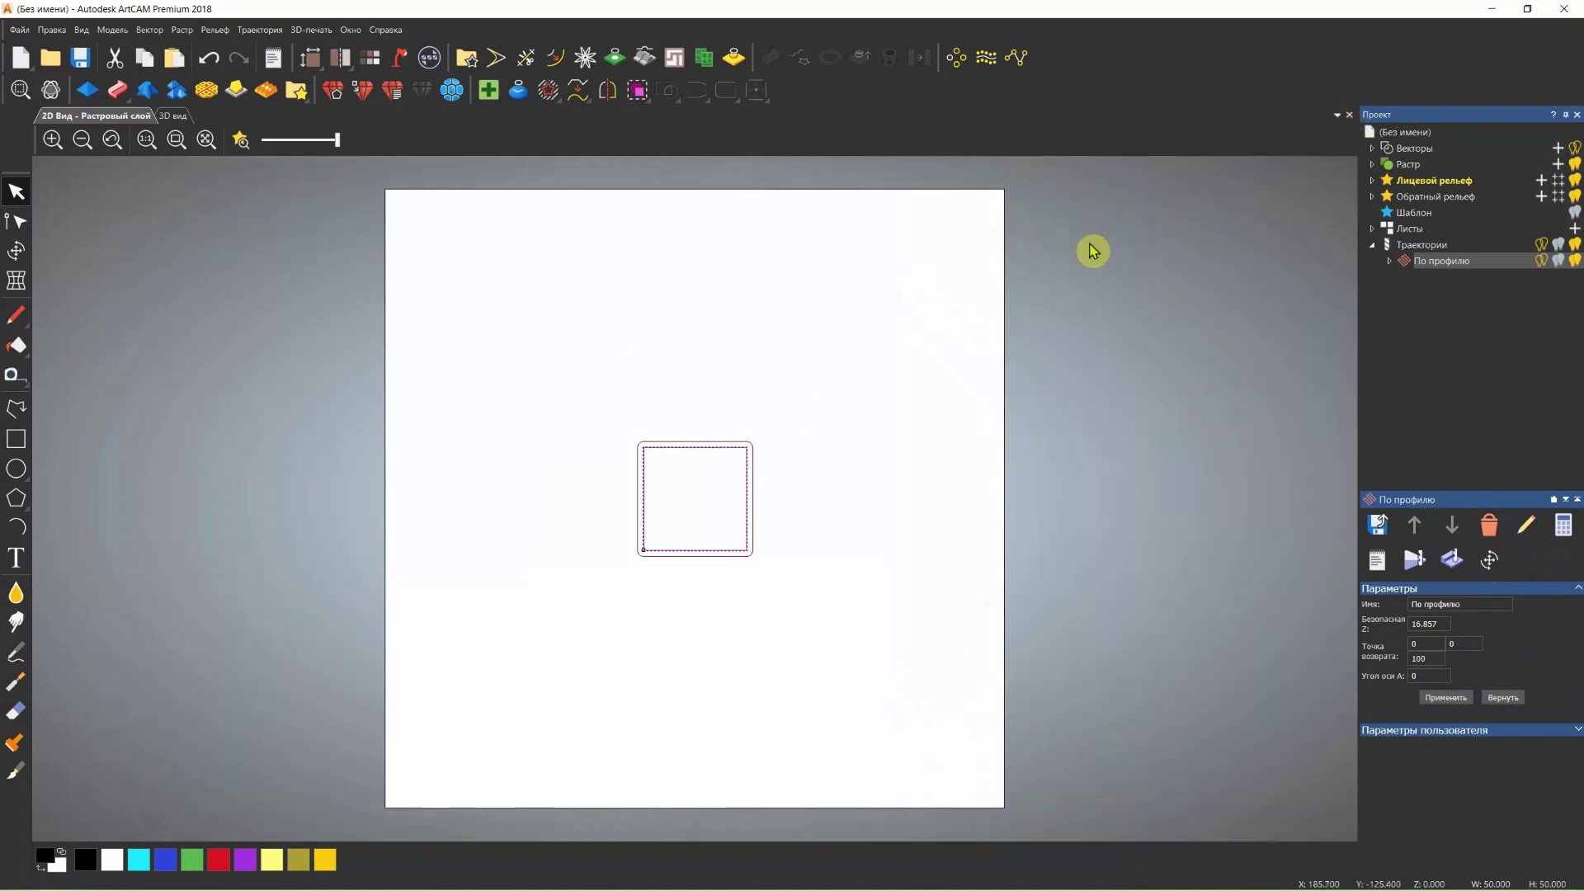
left_click(174, 115)
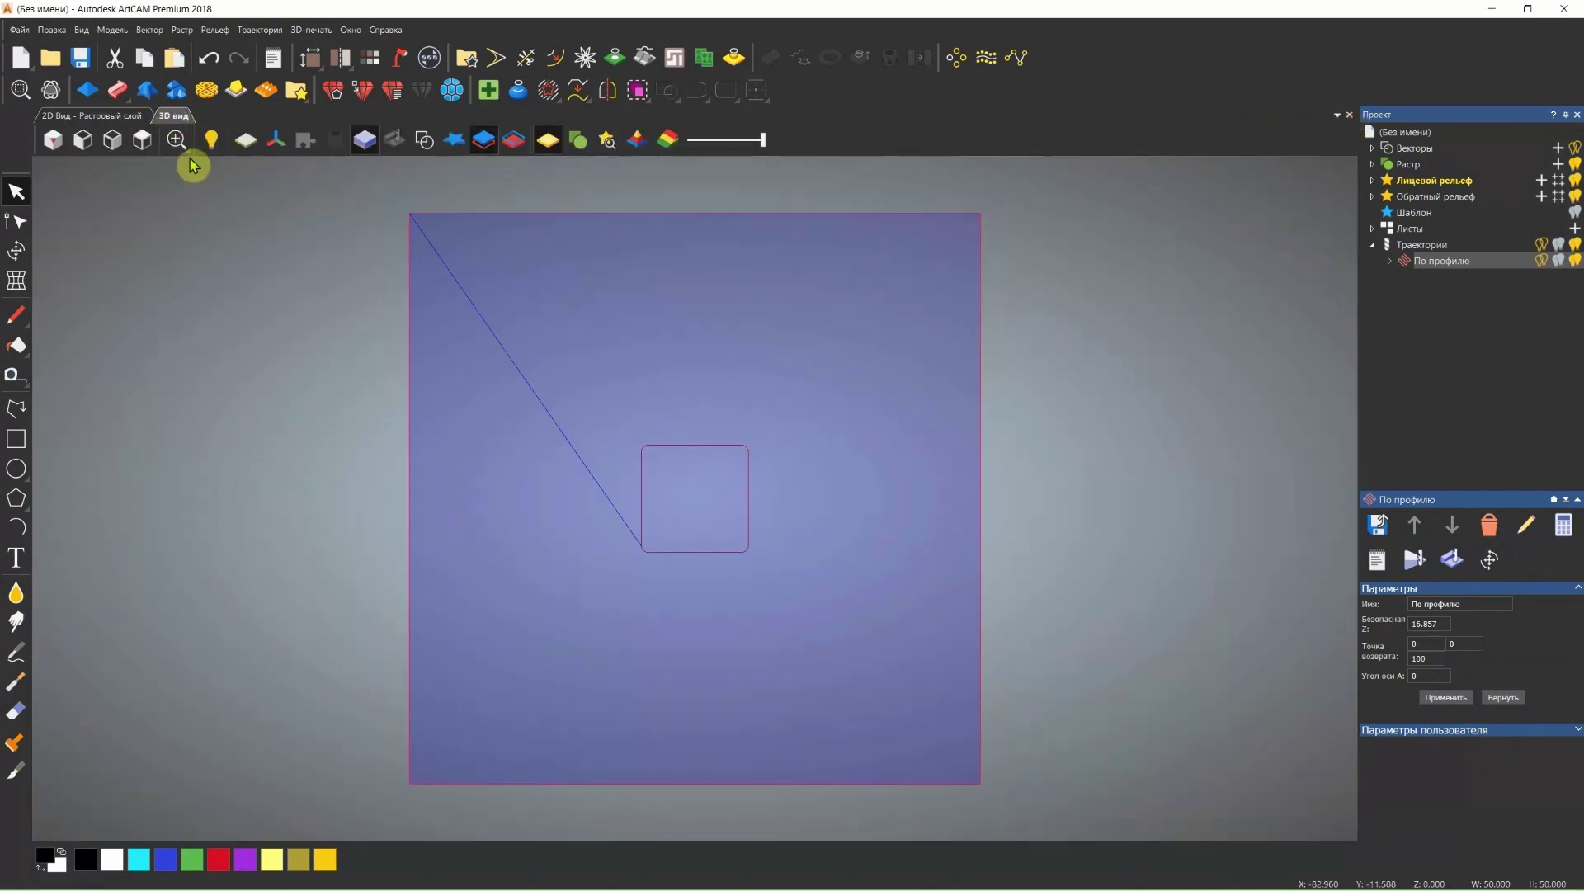
scroll(734, 426, "up", 5)
scroll(734, 427, "down", 5)
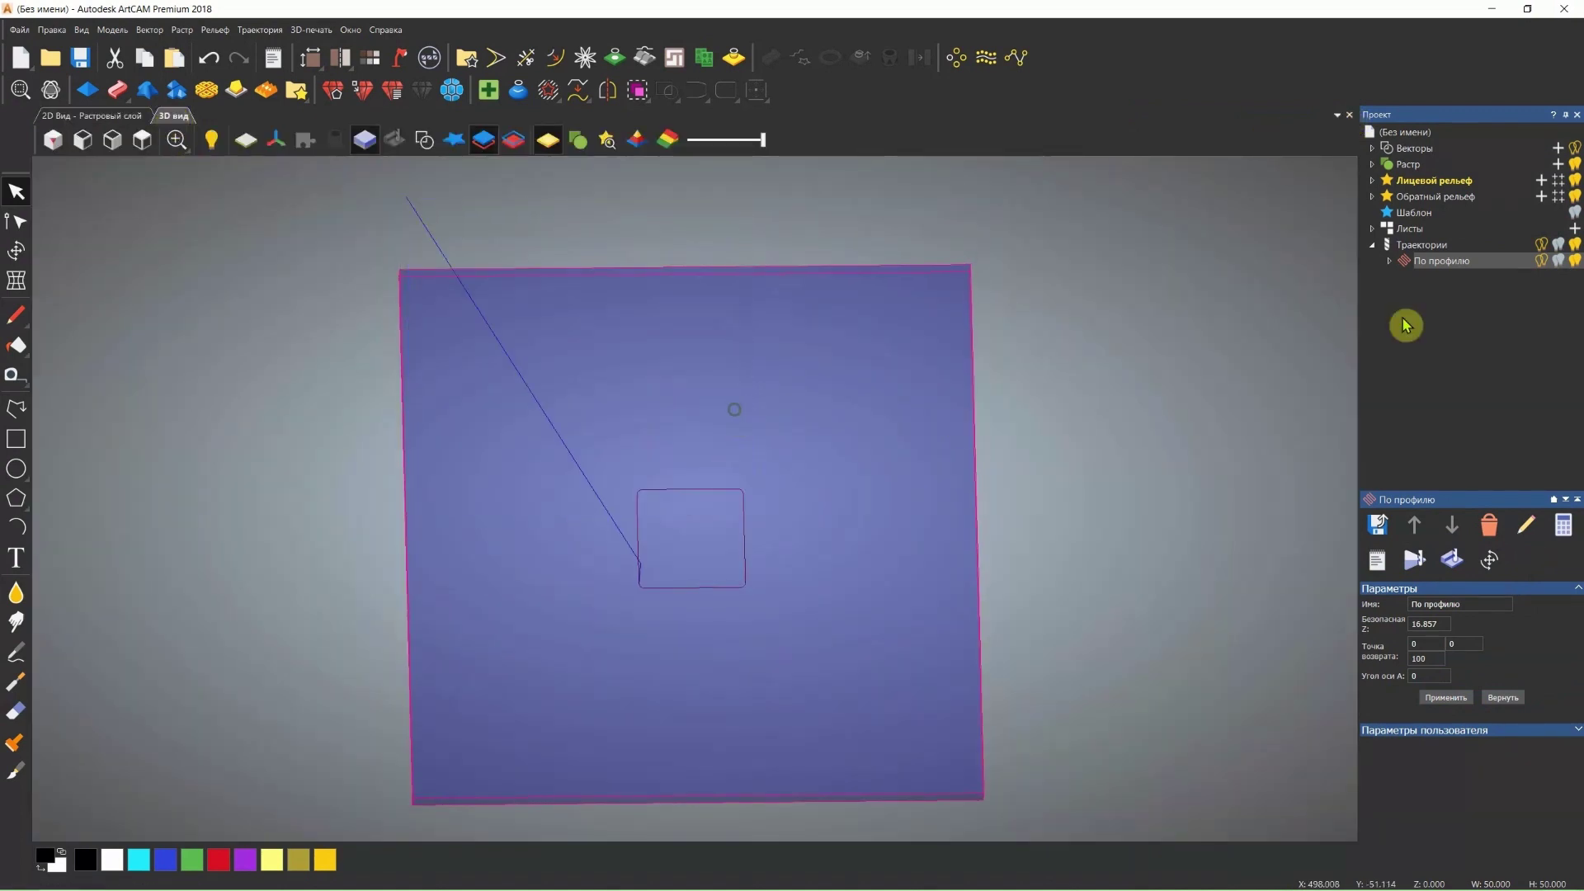
- Simulate the По профилю toolpath on the stock block at high speed and inspect the cut square
right_click(1429, 268)
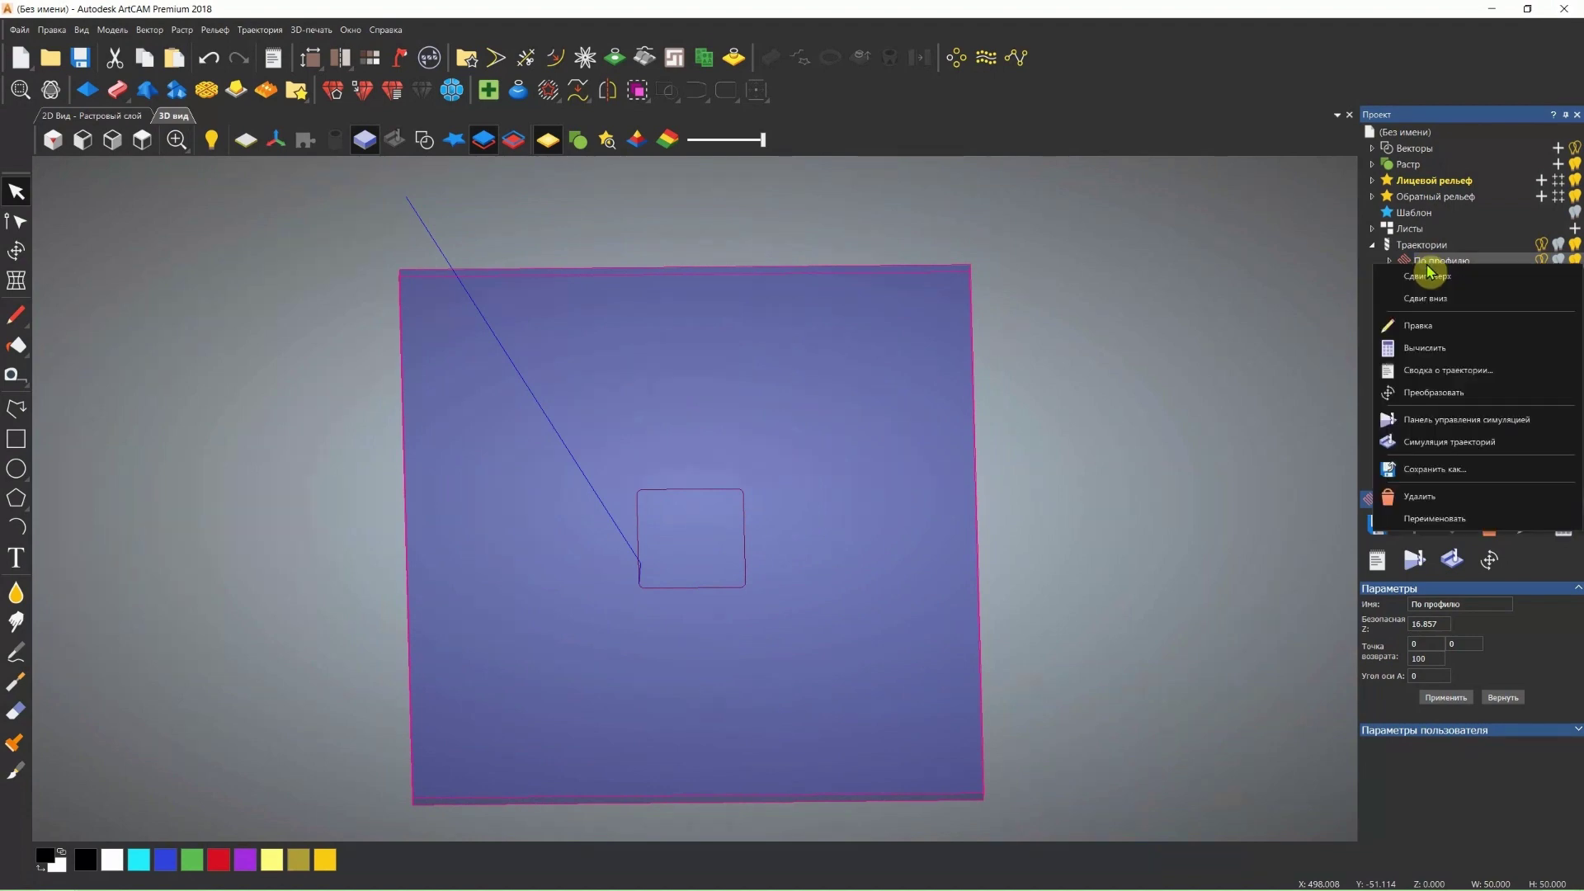
left_click(1439, 423)
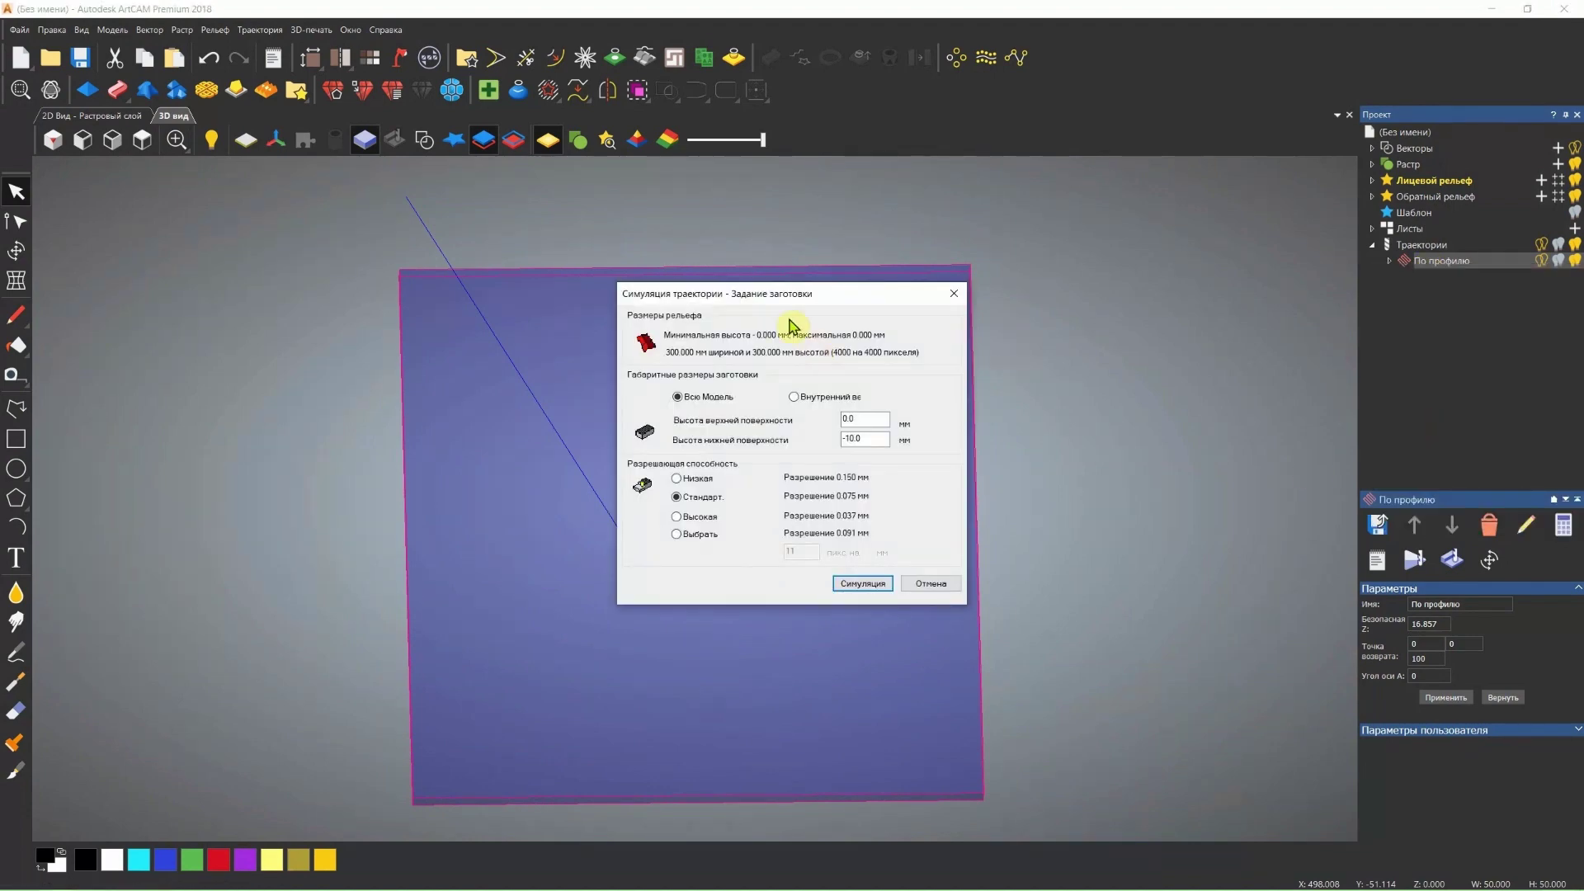
mouse_move(778, 304)
left_mouse_down()
mouse_move(1129, 309)
mouse_move(1214, 289)
left_mouse_up()
left_click(1300, 575)
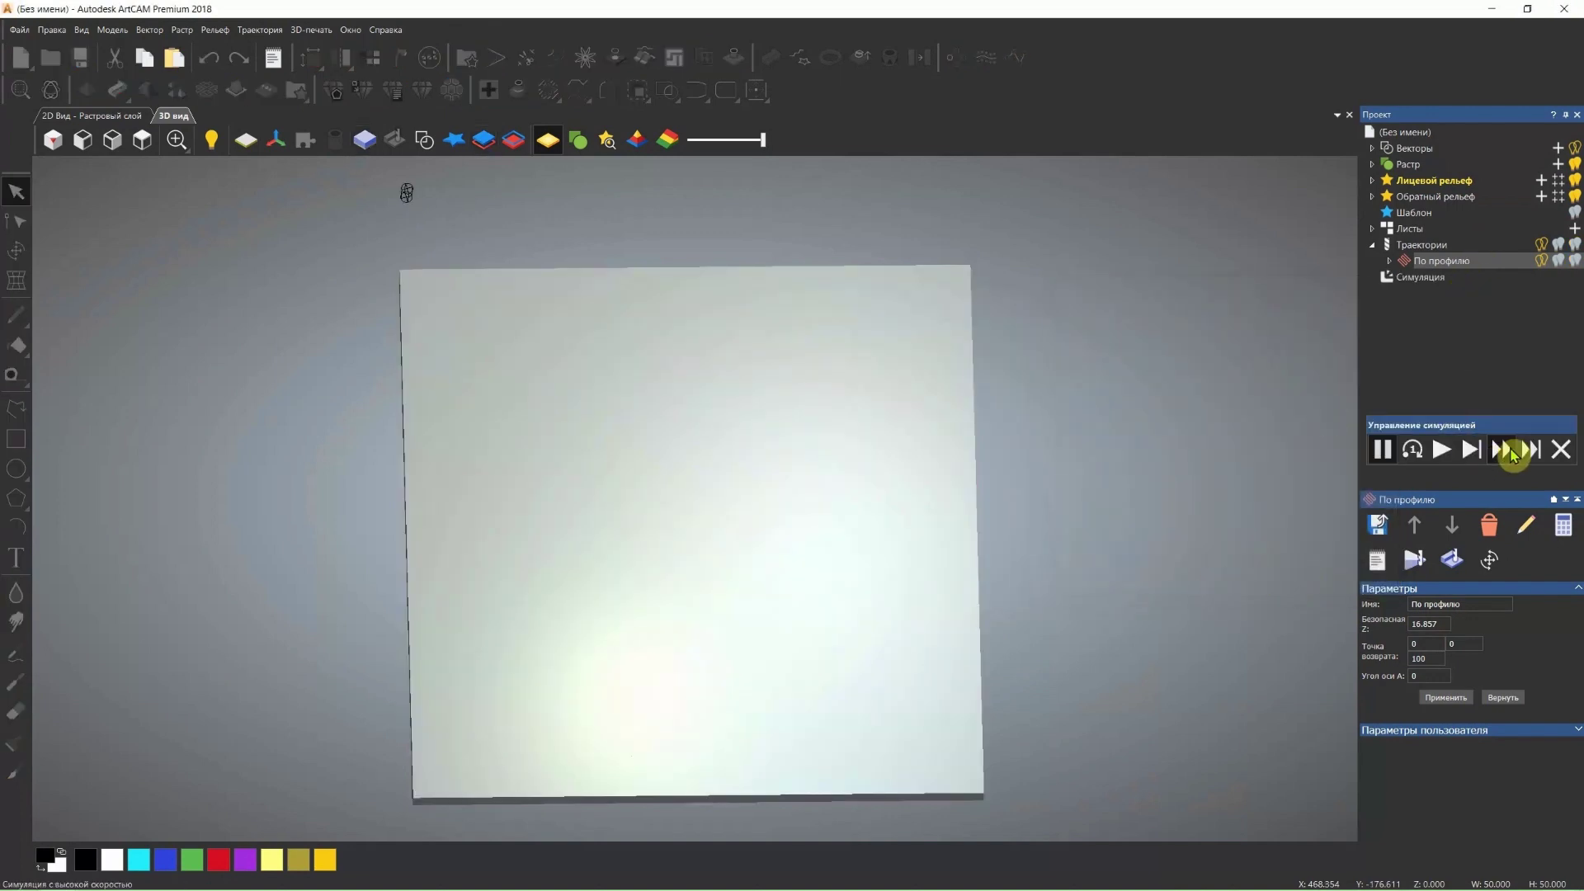
left_click(1506, 452)
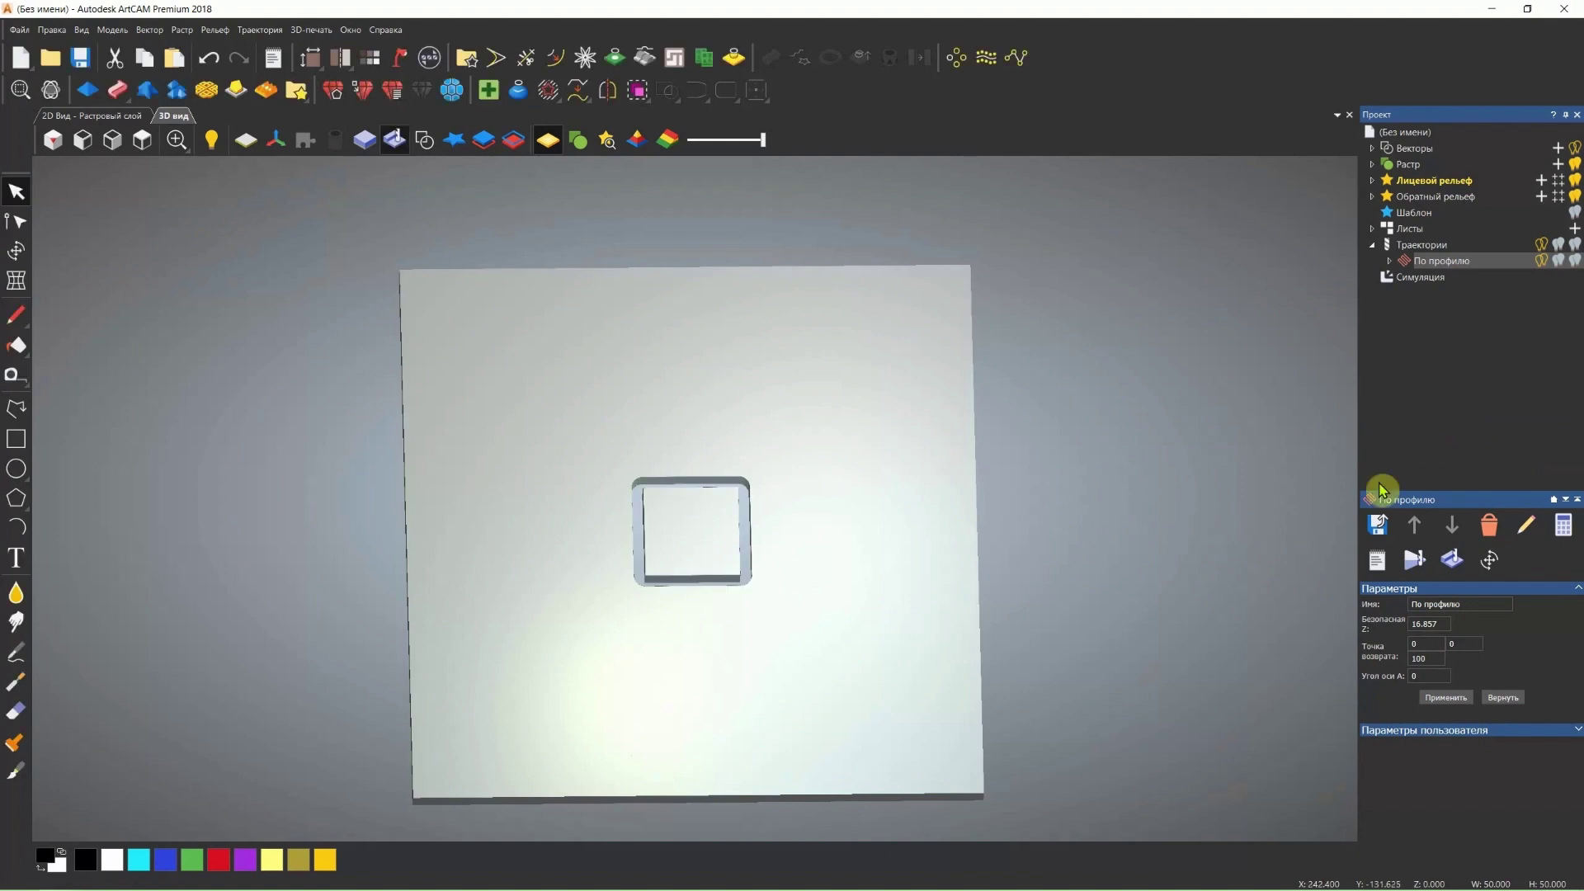
scroll(707, 552, "up", 3)
mouse_move(707, 551)
left_mouse_down()
mouse_move(725, 489)
mouse_move(691, 636)
left_mouse_up()
scroll(696, 634, "up", 2)
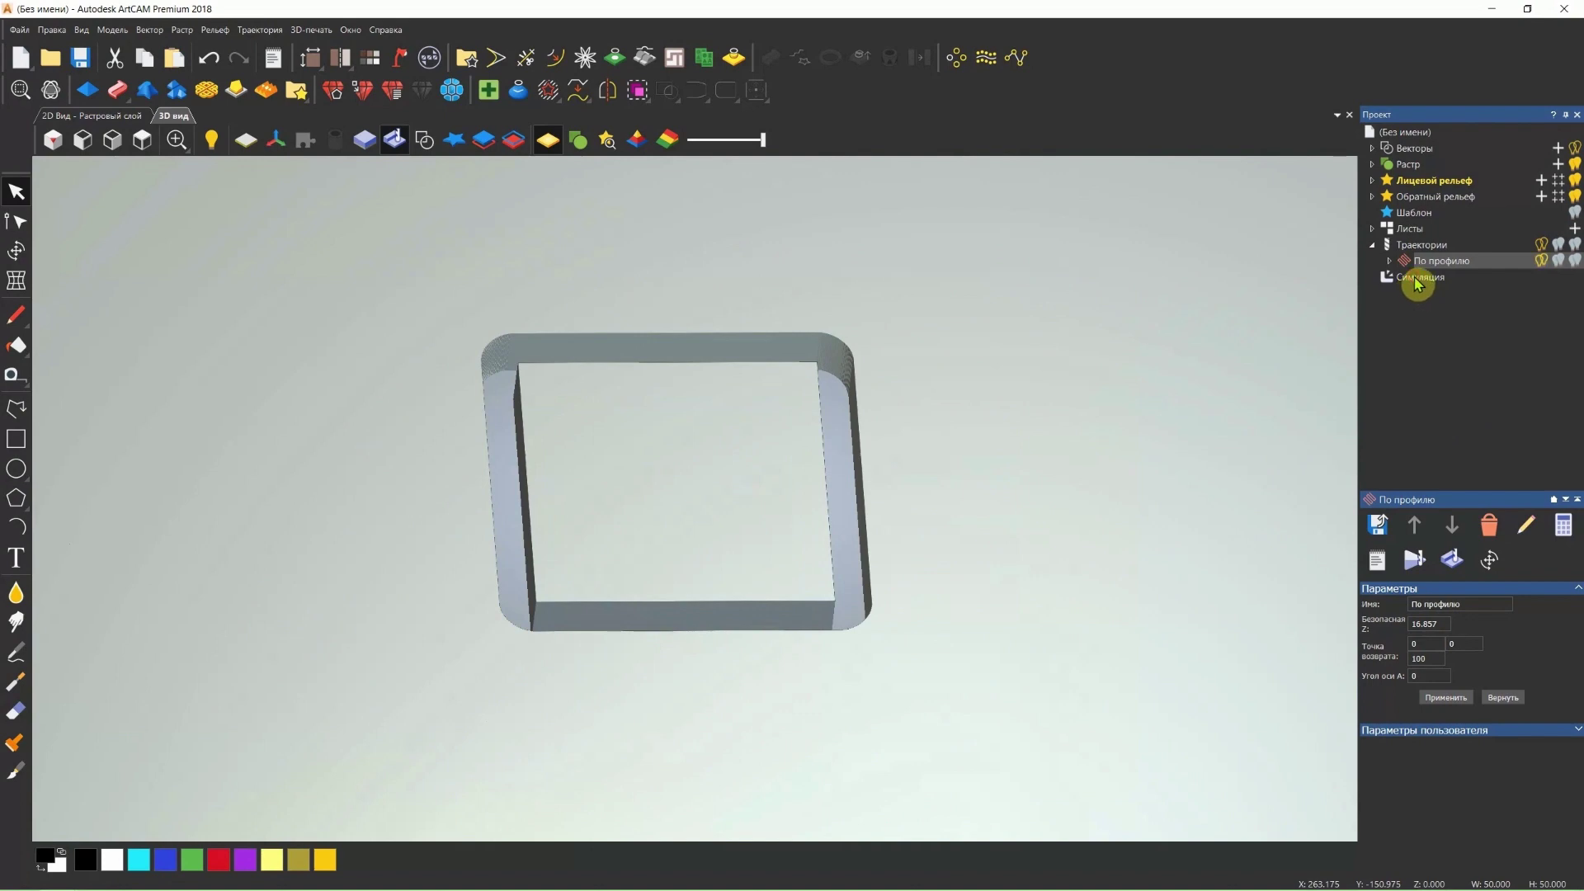
left_click(1418, 281)
left_click(1378, 567)
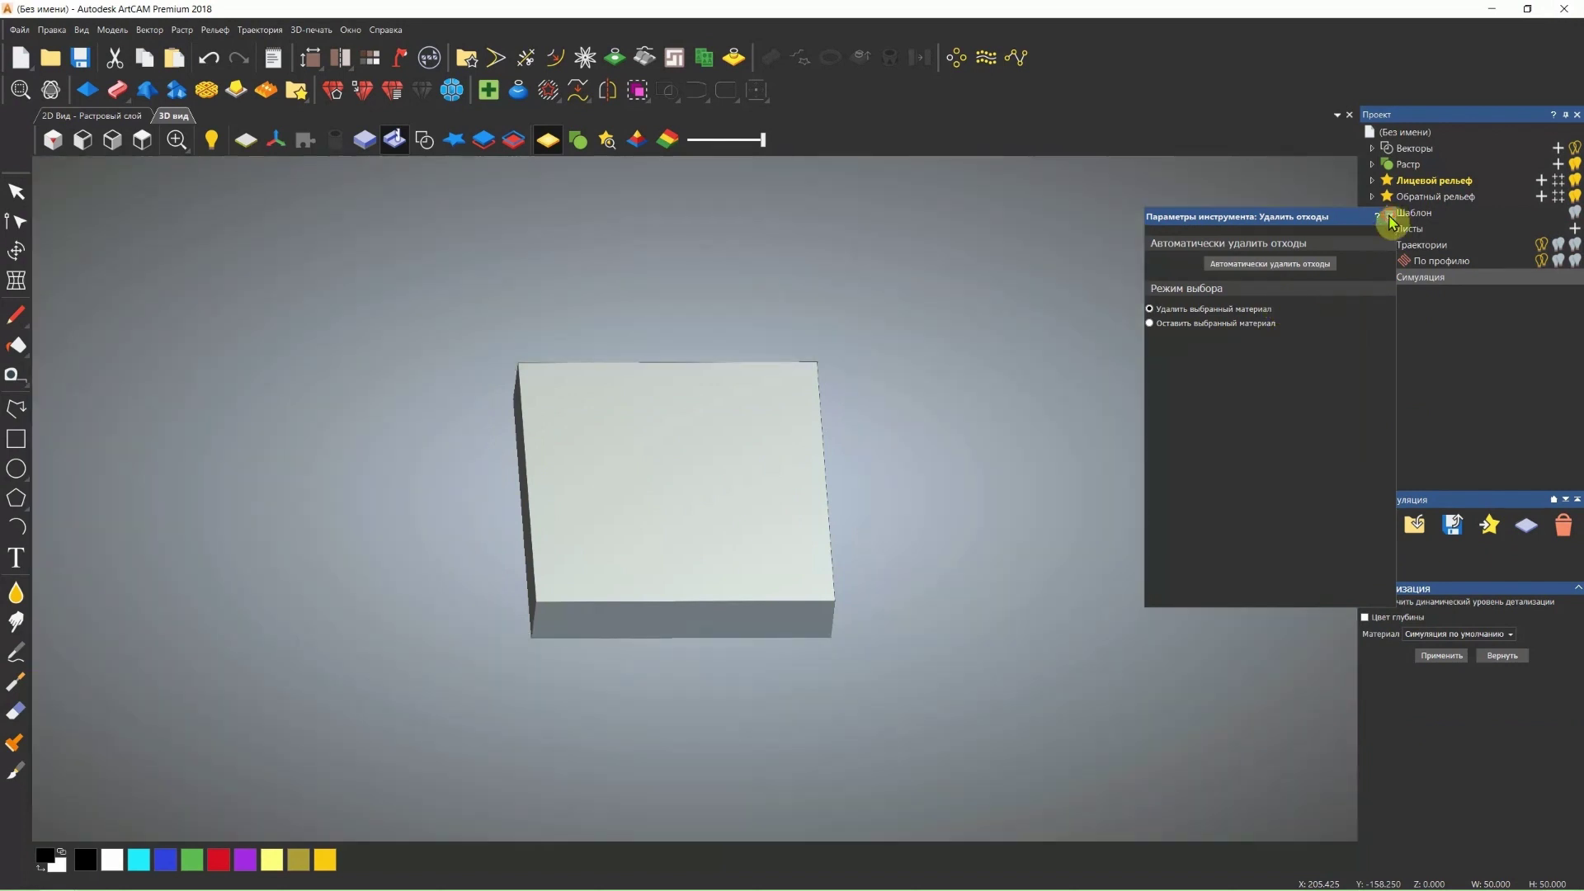
- Automatically remove the waste and rotate the view to inspect the cut-out square block
left_click(1389, 216)
scroll(781, 528, "down", 5)
mouse_move(619, 503)
left_mouse_down()
mouse_move(707, 463)
mouse_move(729, 495)
left_mouse_up()
scroll(616, 539, "up", 5)
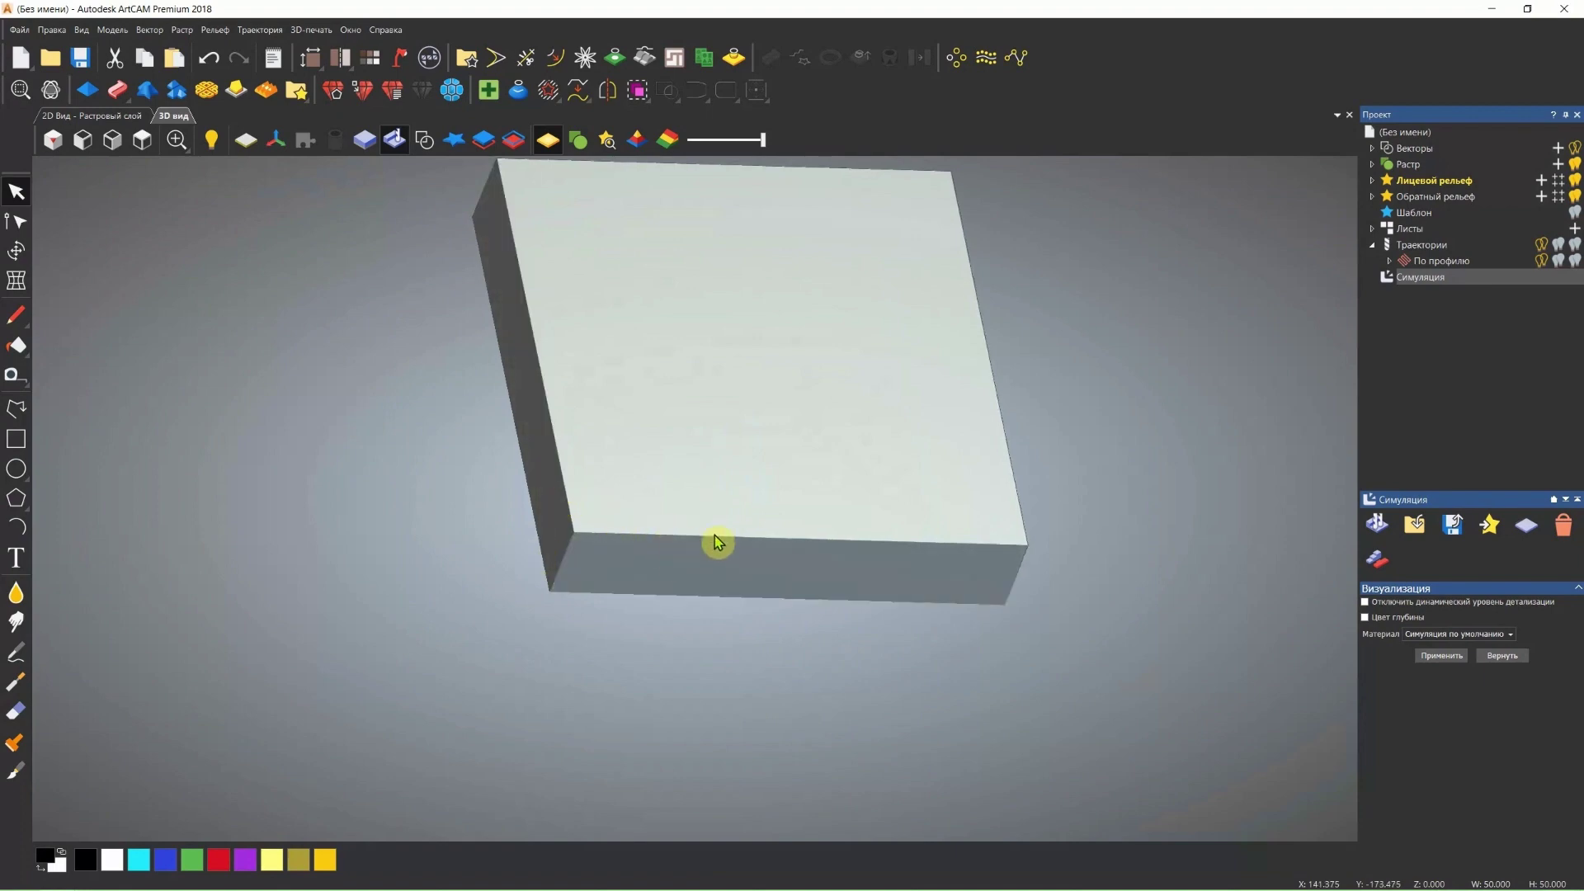
left_click_drag(726, 515, 707, 523)
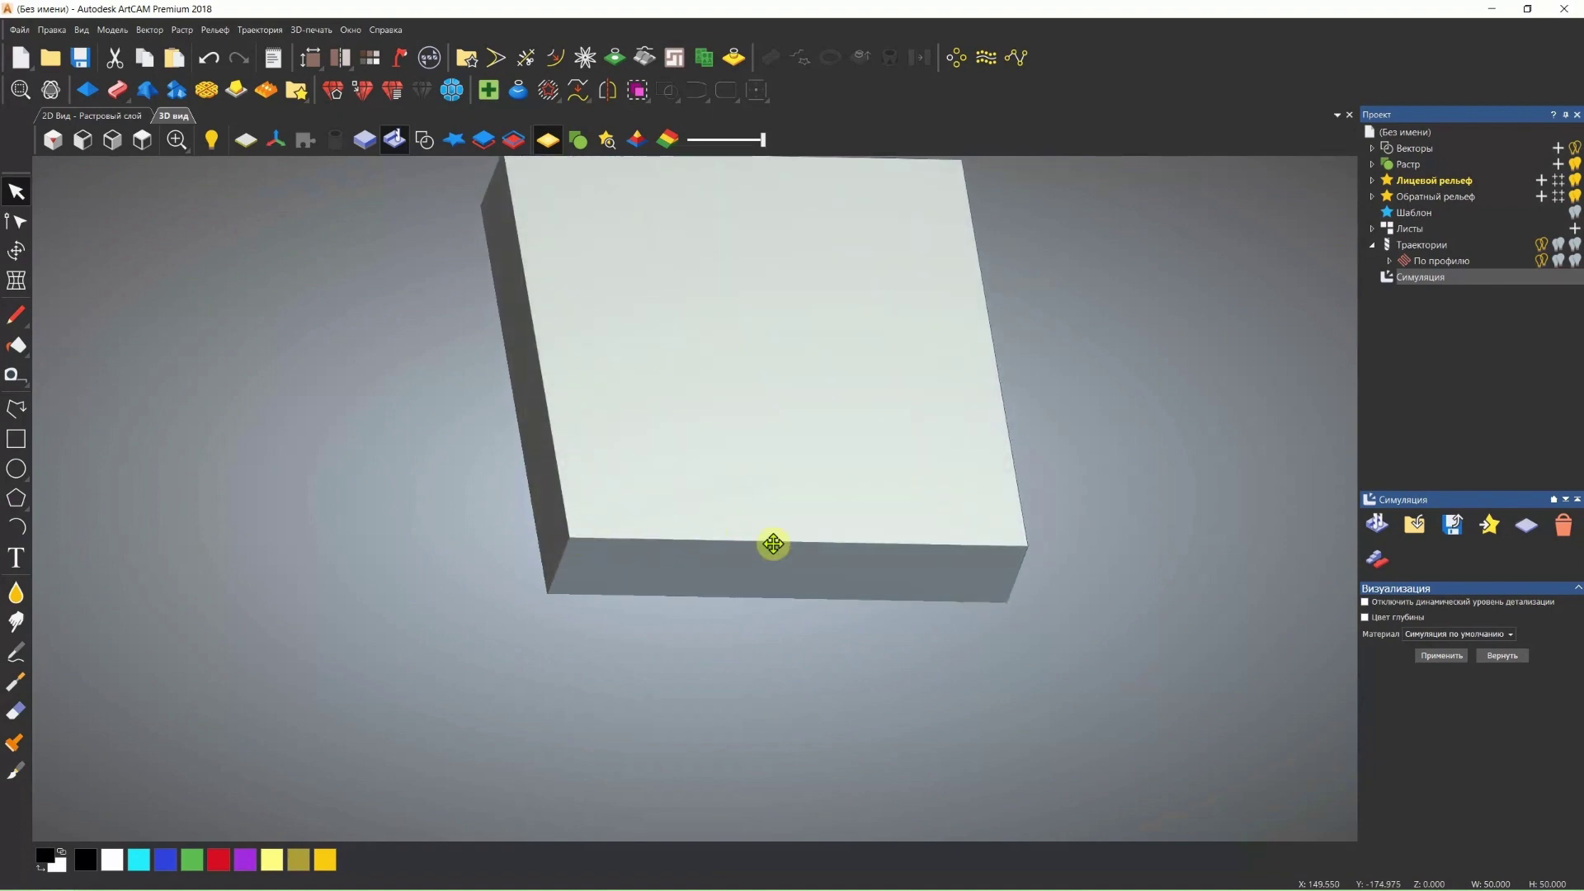
left_click_drag(1025, 541, 1007, 548)
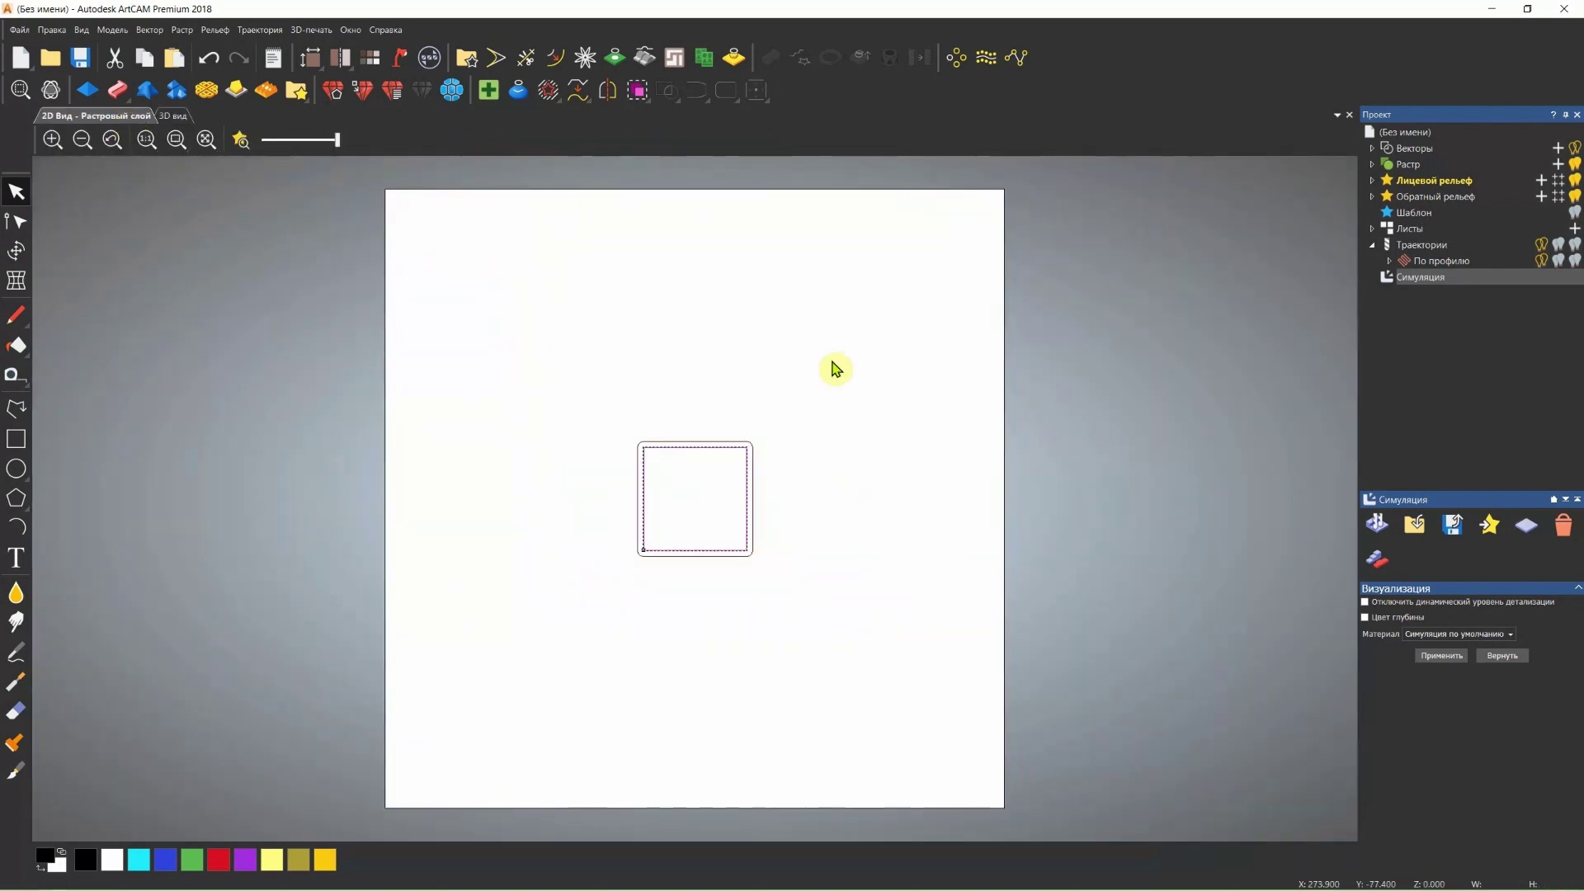
- Hide the existing profile toolpath's 2D preview and begin a new profile toolpath
left_click(1404, 247)
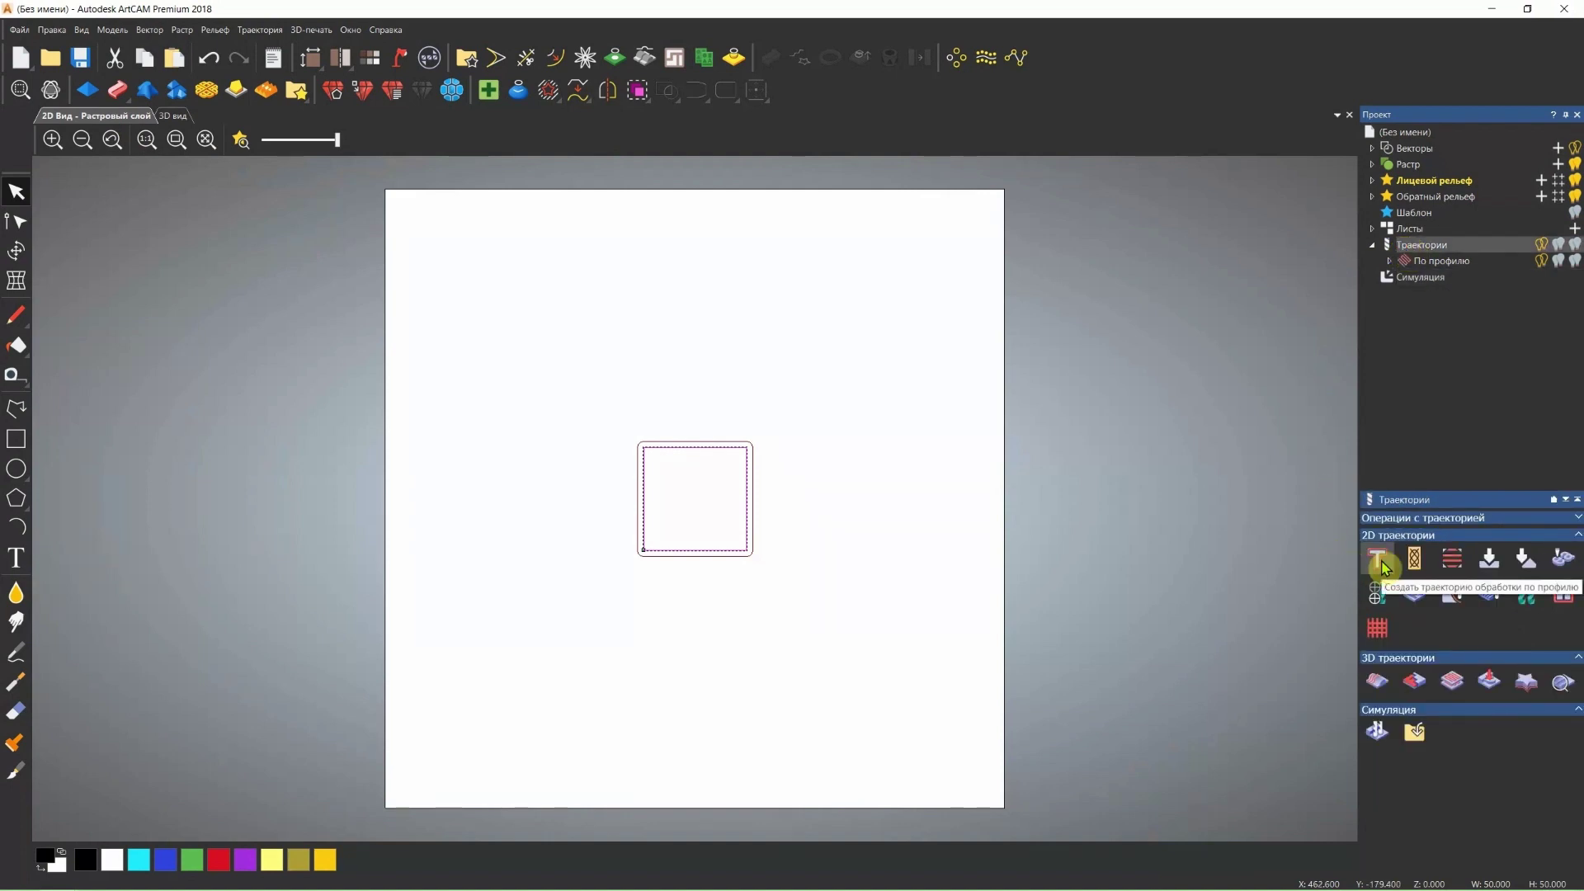
left_click(1540, 264)
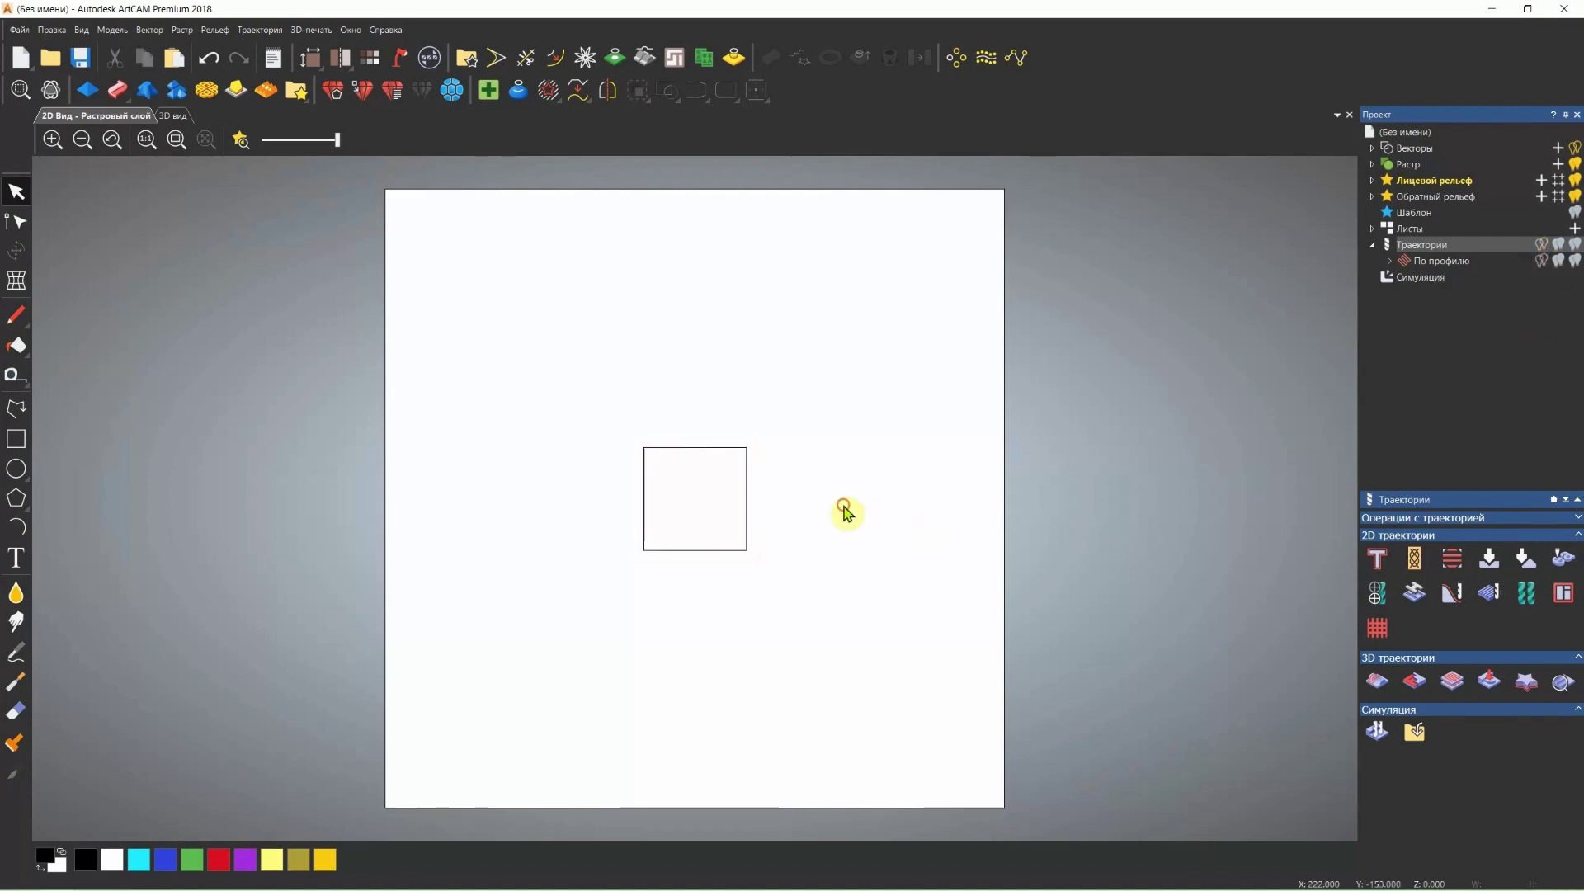
scroll(844, 511, "up", 2)
scroll(844, 511, "down", 1)
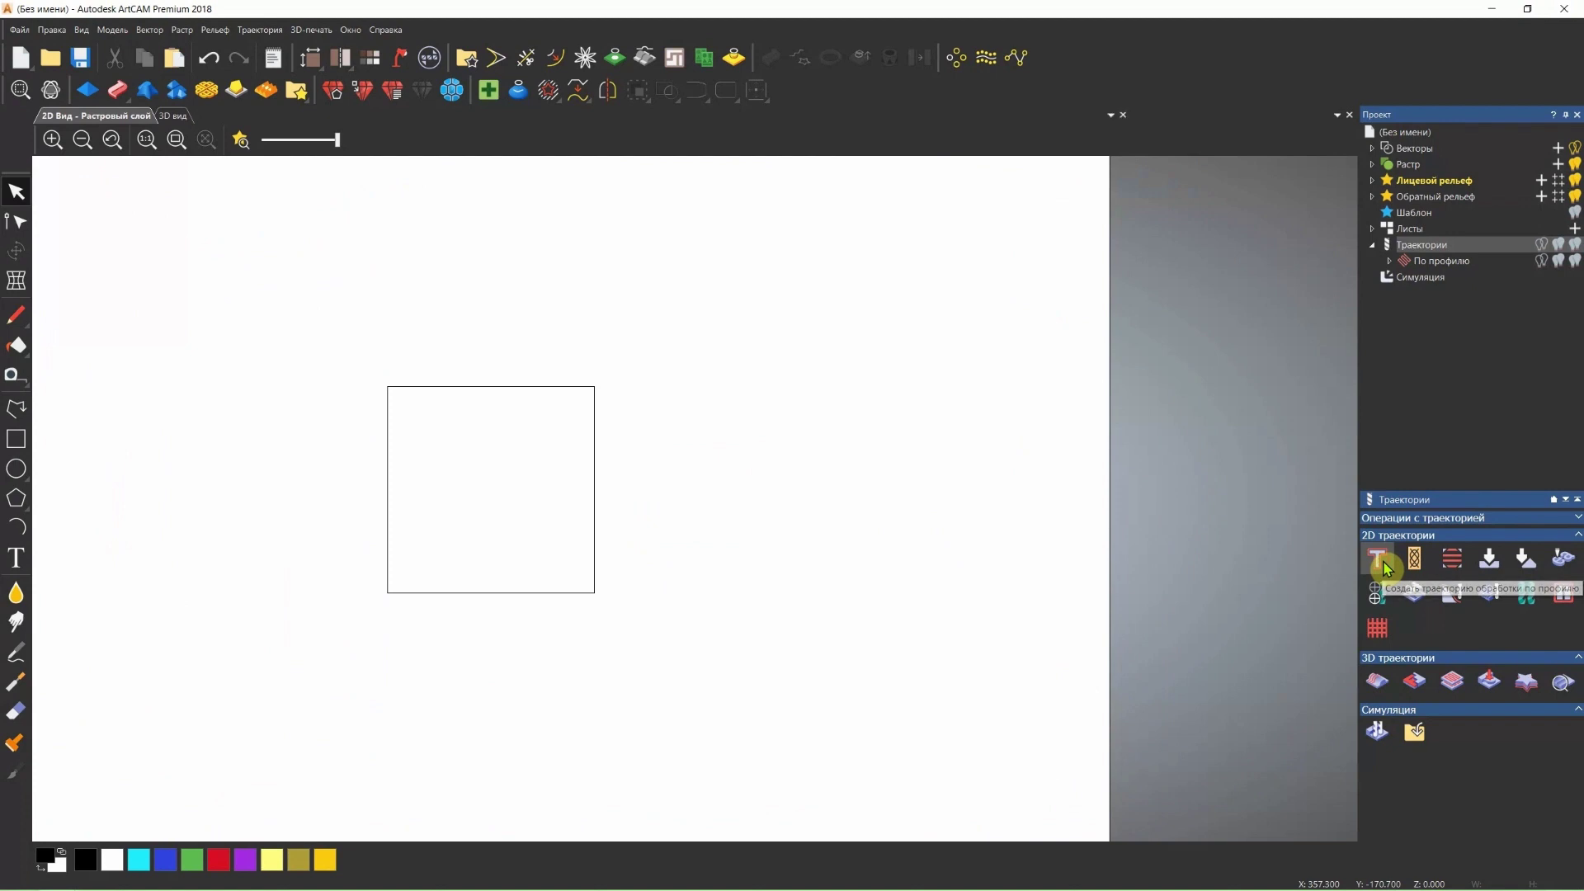
left_click(1378, 559)
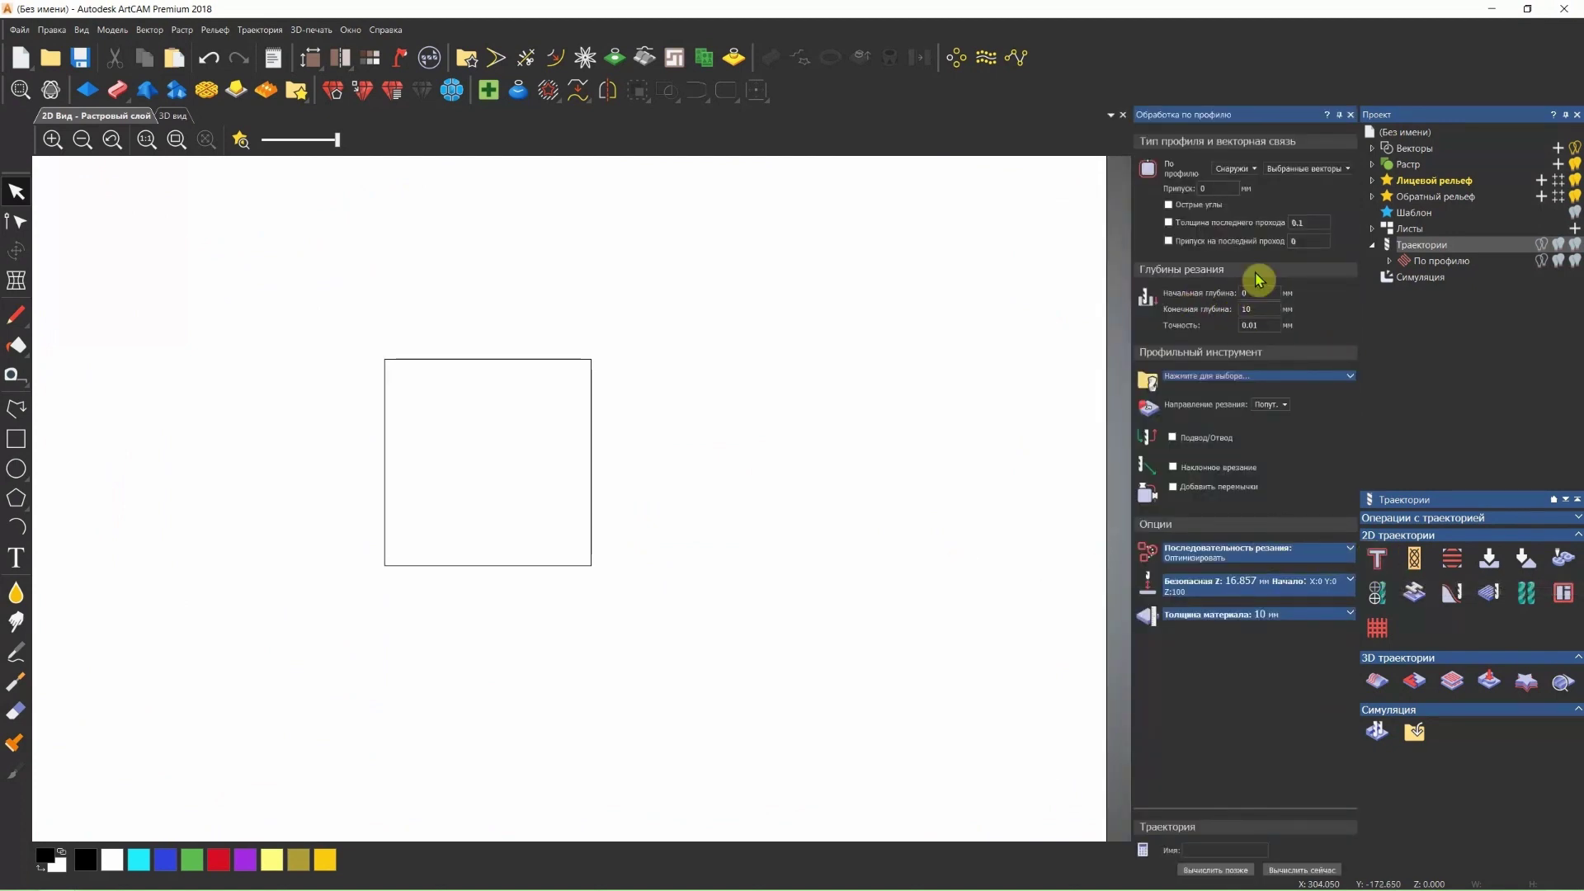
- Set the profile to cut along the vector and add a new V-bit tool in the New group
left_click(1244, 175)
left_click(1243, 182)
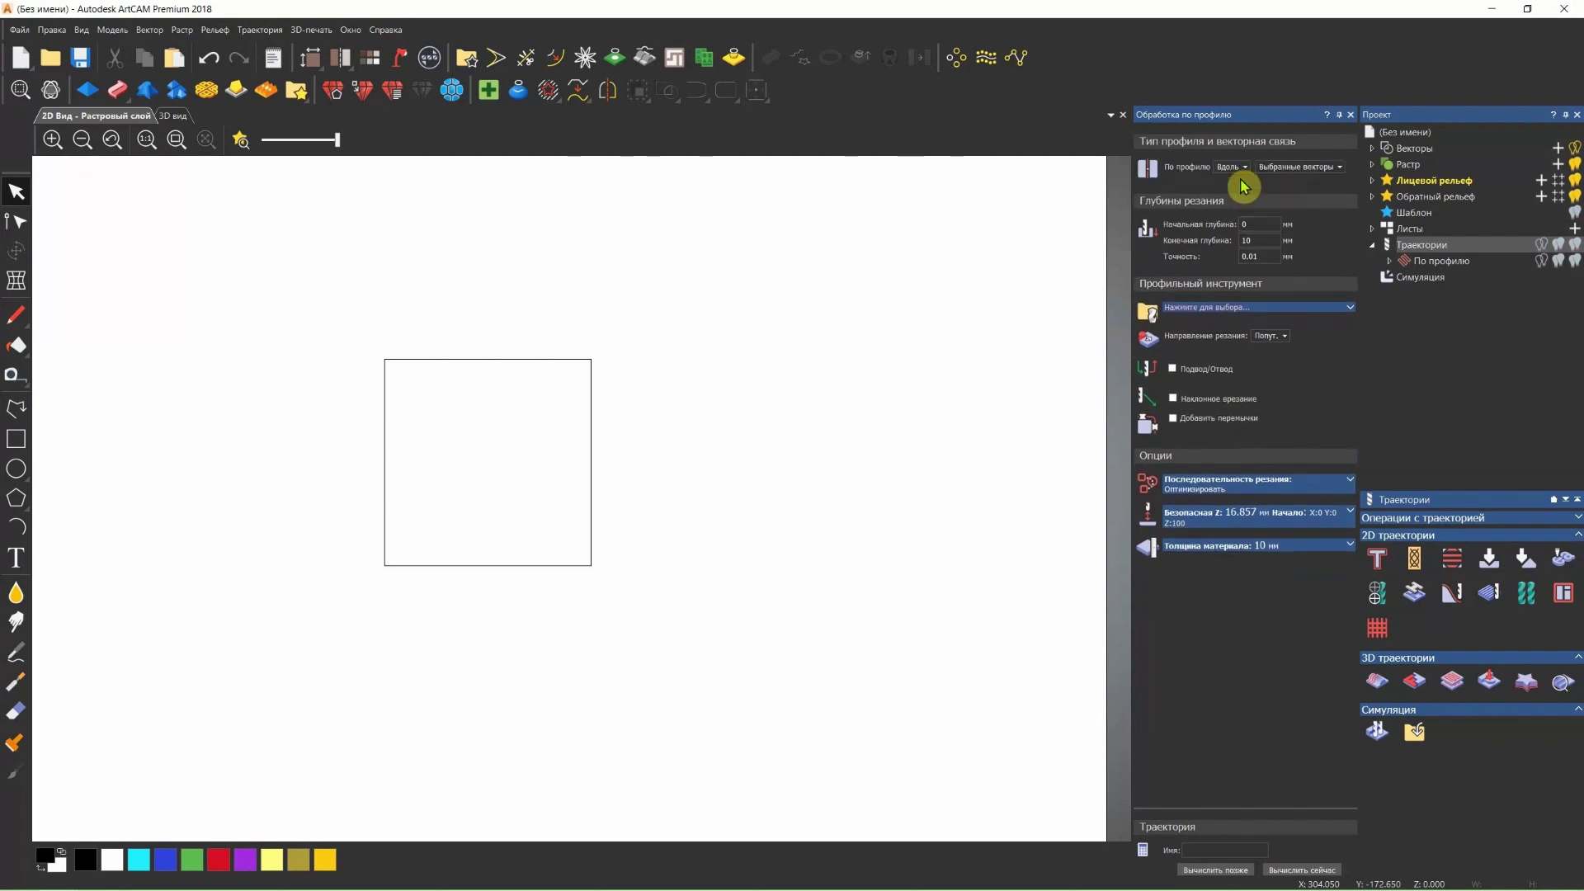
left_click(1230, 309)
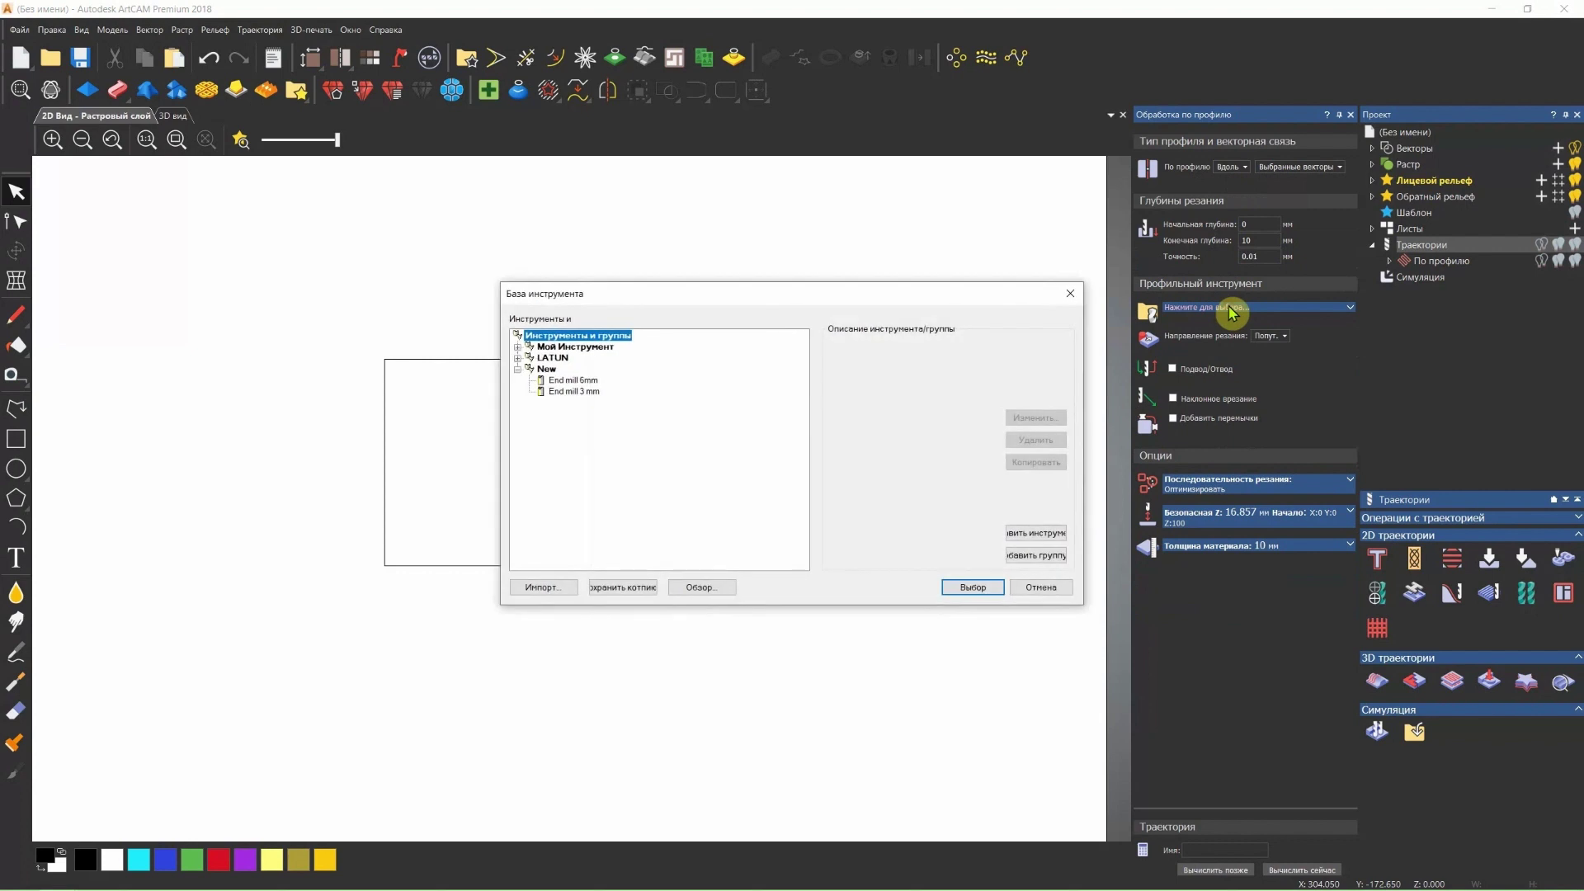
left_click_drag(792, 293, 882, 209)
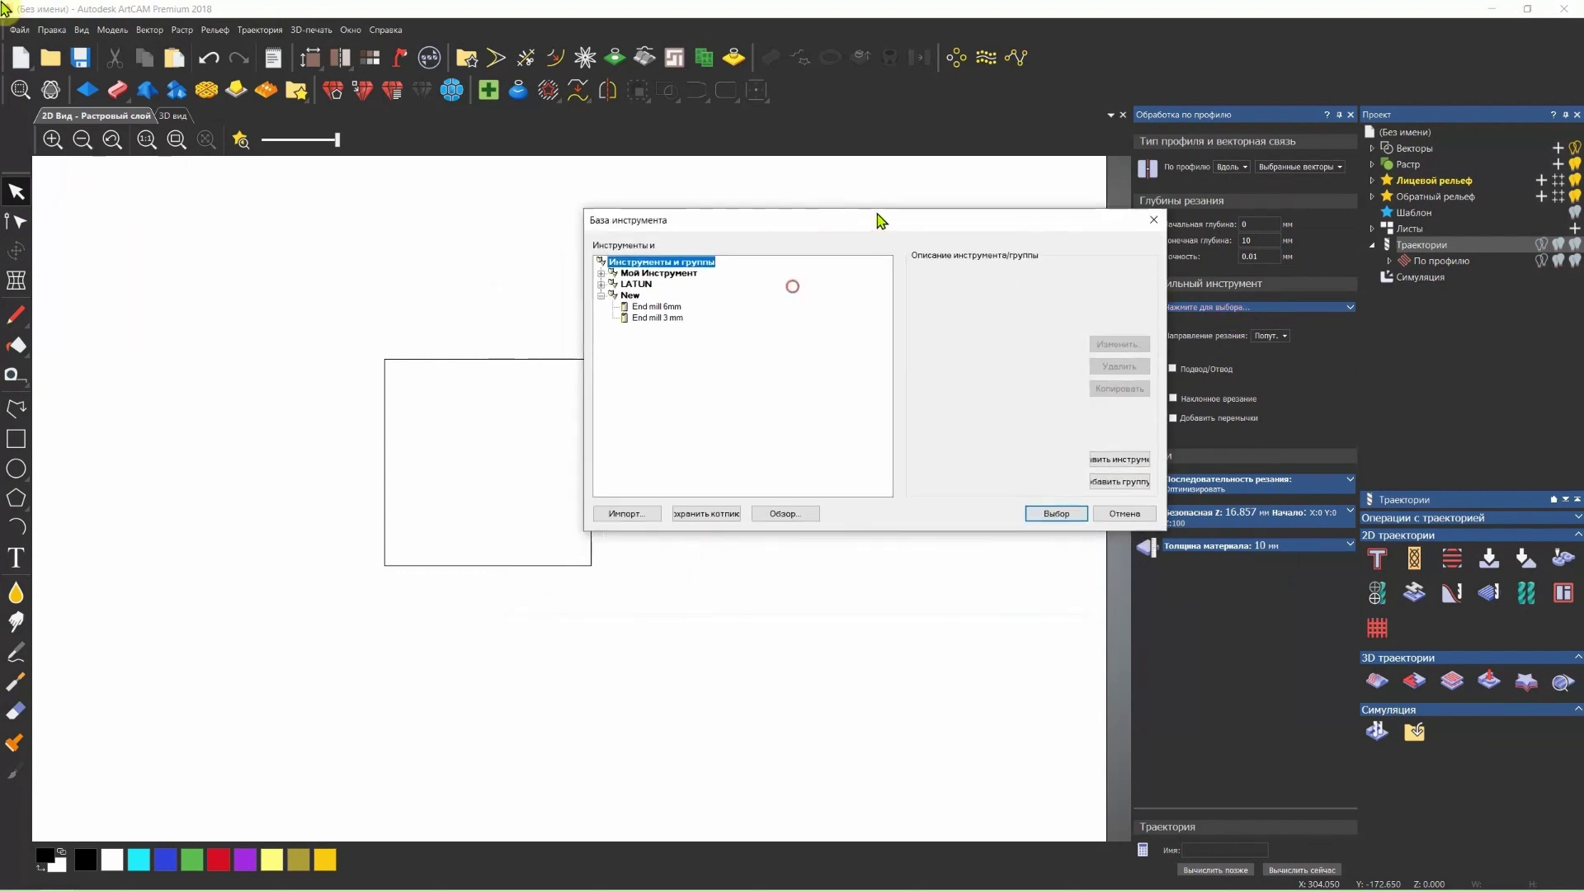
left_click(636, 286)
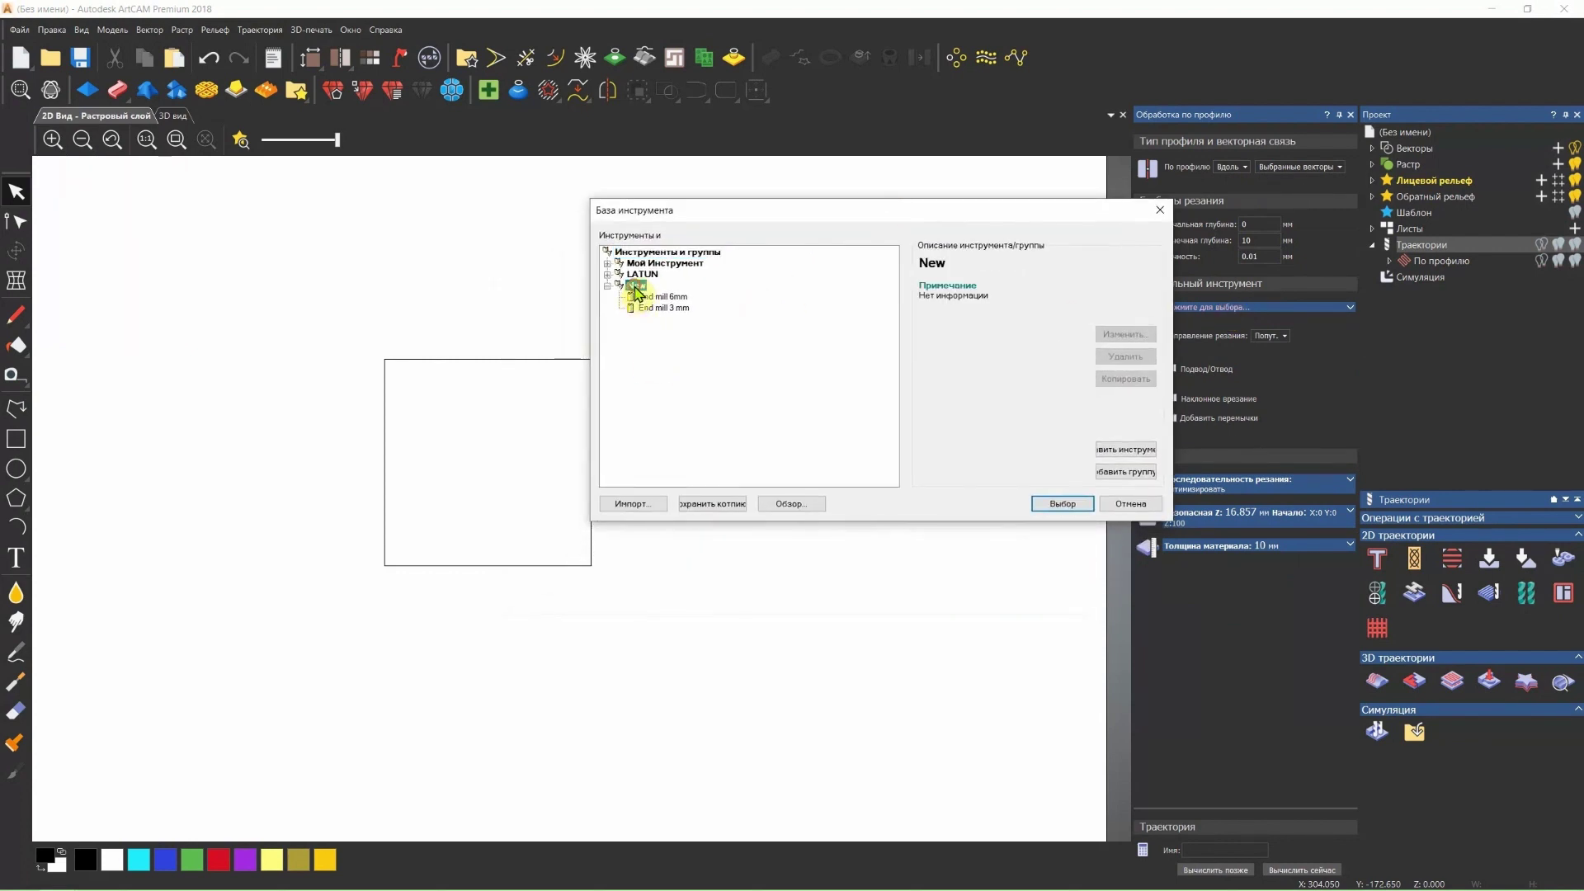
left_click(1112, 452)
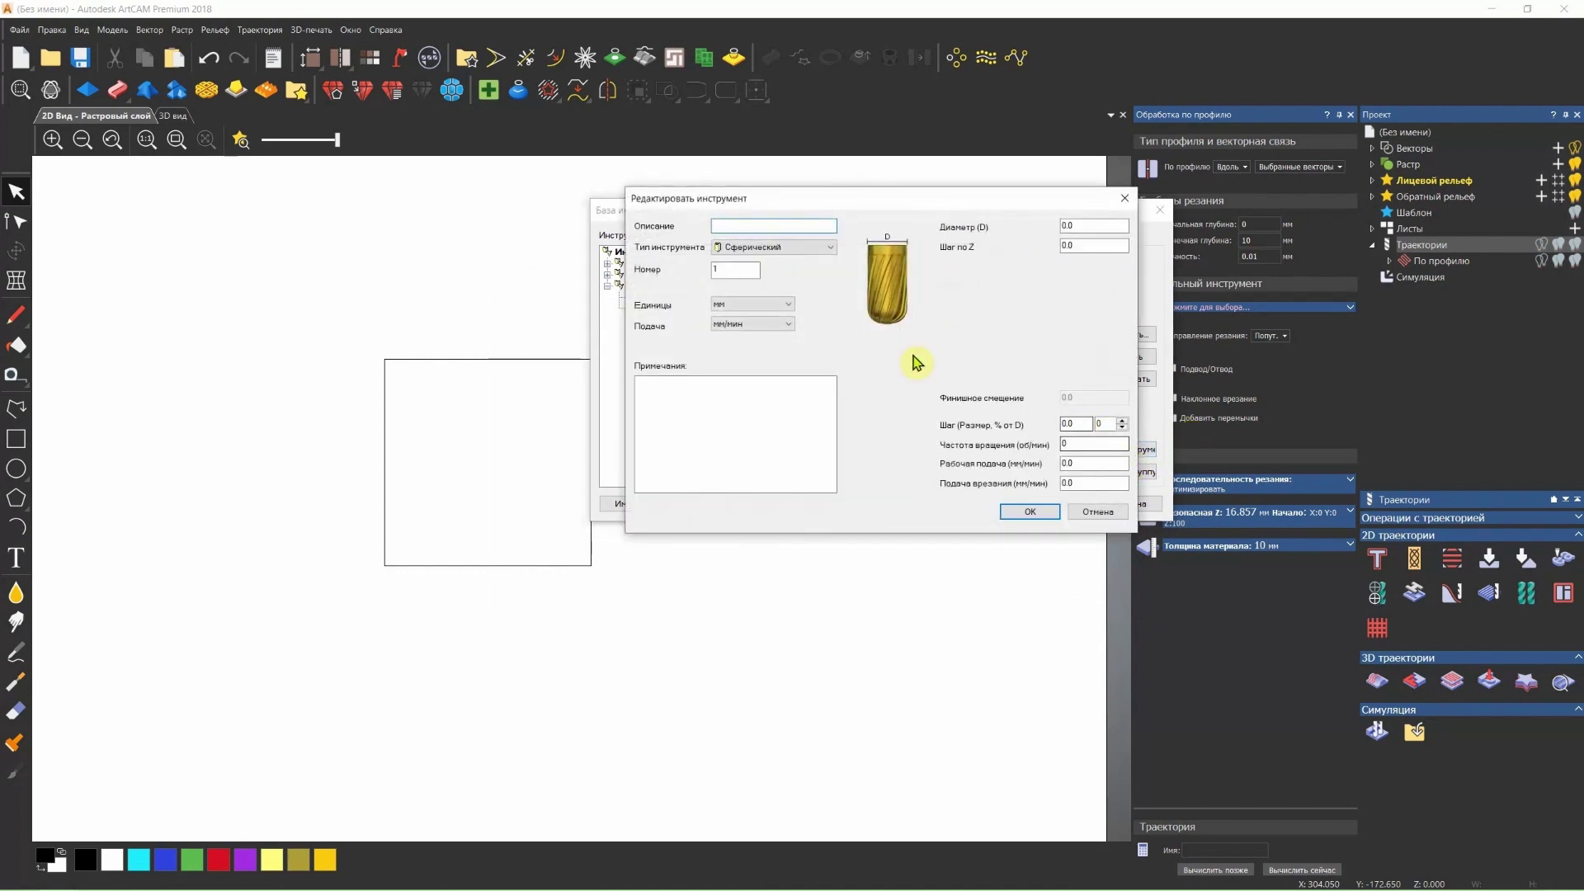
left_click(789, 250)
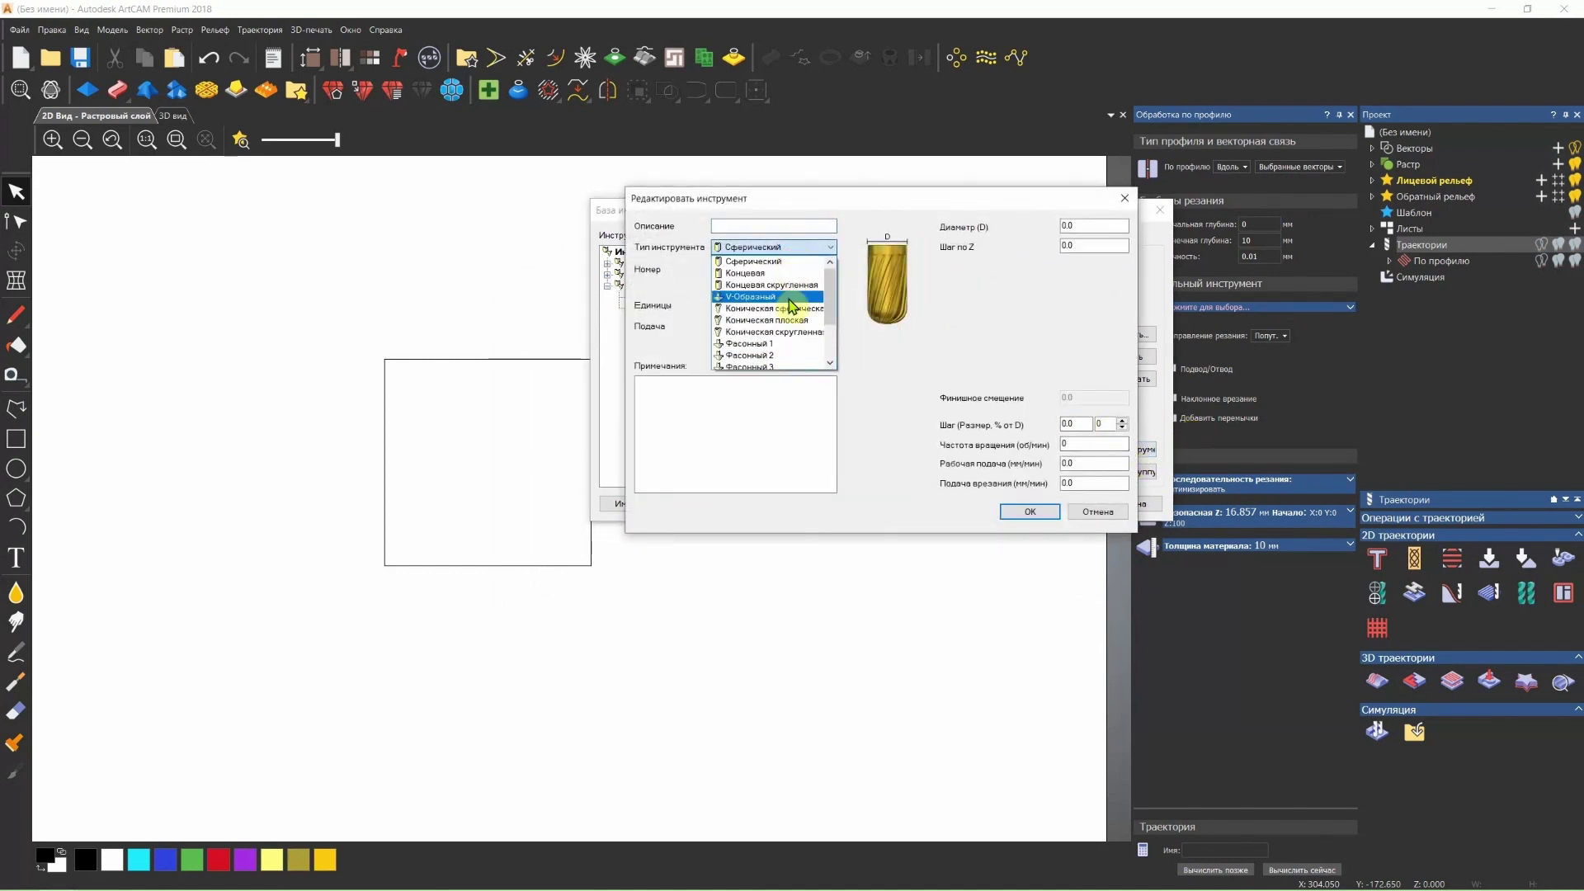
left_click(790, 297)
type("8mm-90")
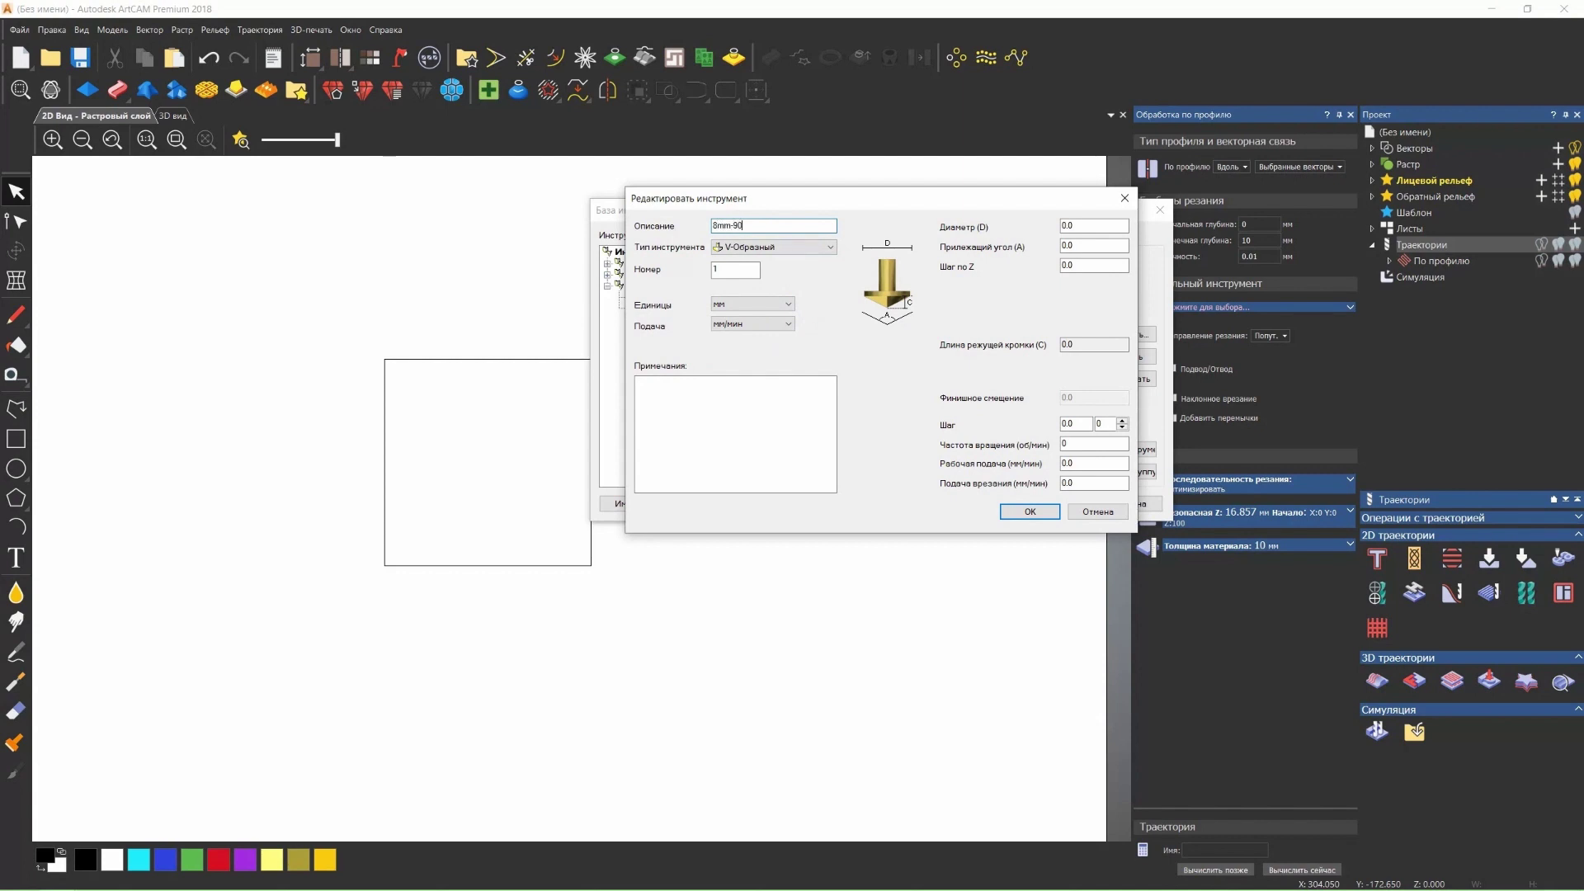
- Define the 8mm-90 V-bit: 8 mm diameter, 4 mm Z step, 12000 rpm, 212 mm/min plunge; use it
double_click(1093, 245)
type("90")
double_click(1073, 225)
type("8")
double_click(1090, 264)
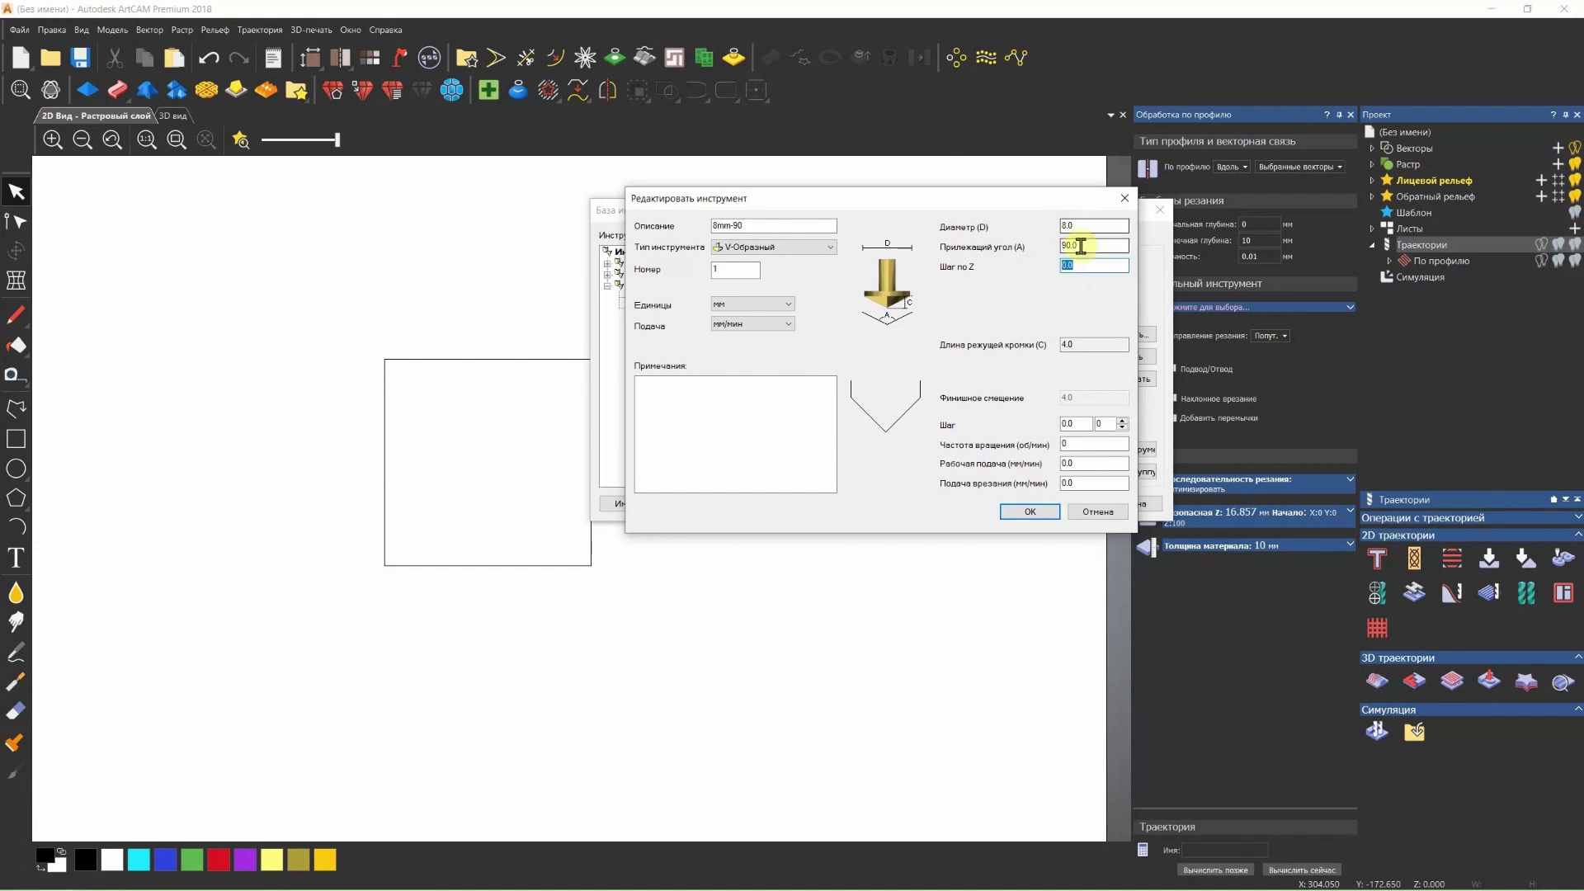
type("4")
left_click(1113, 425)
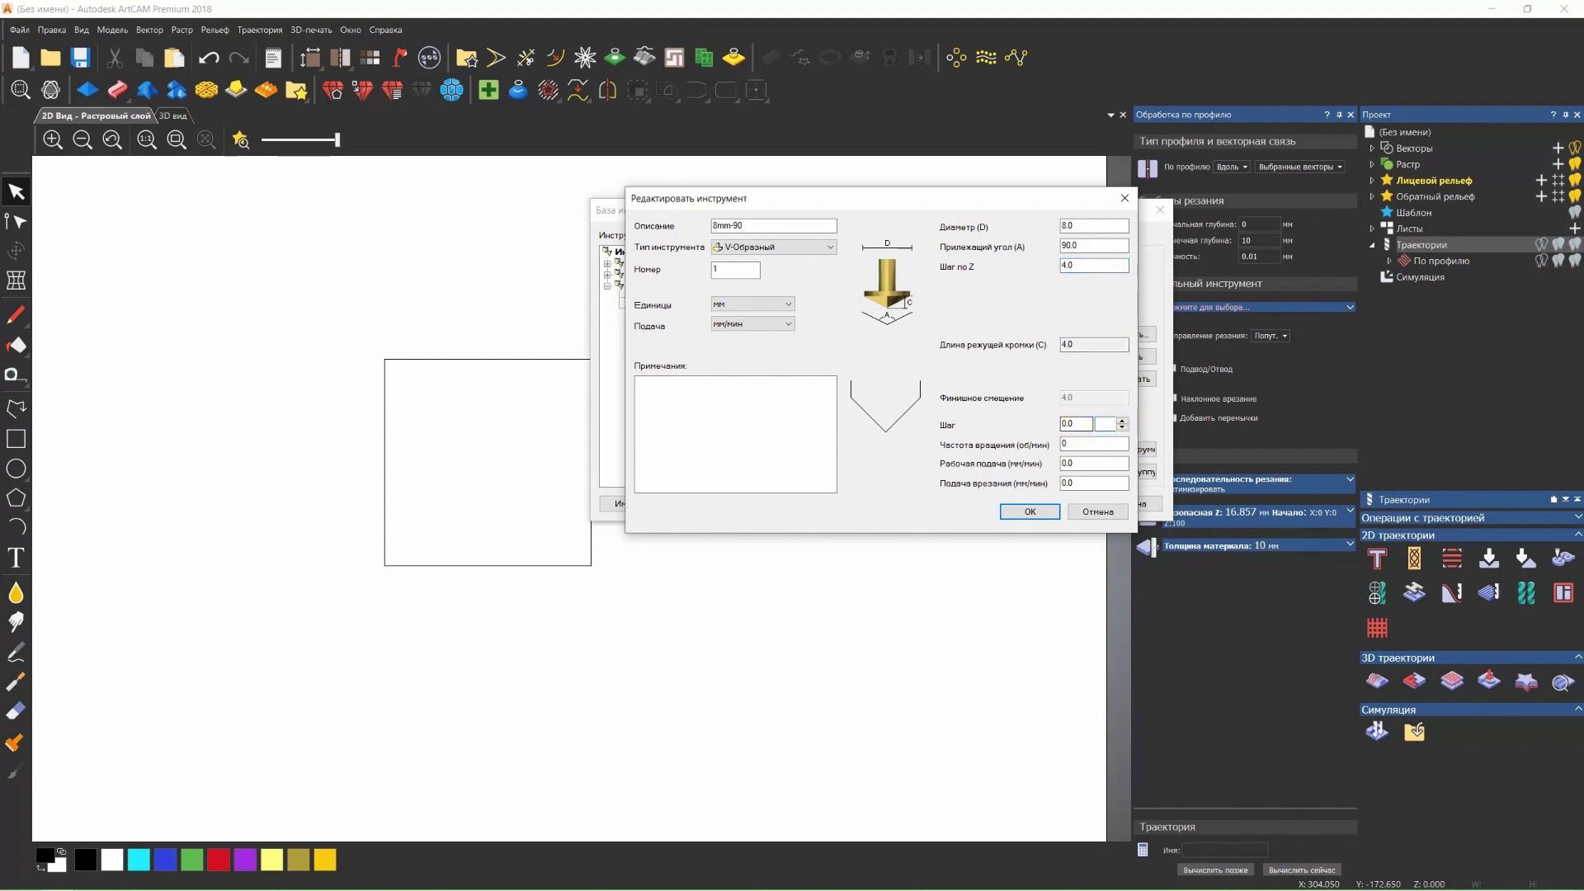
type("50")
key("Tab")
double_click(1065, 463)
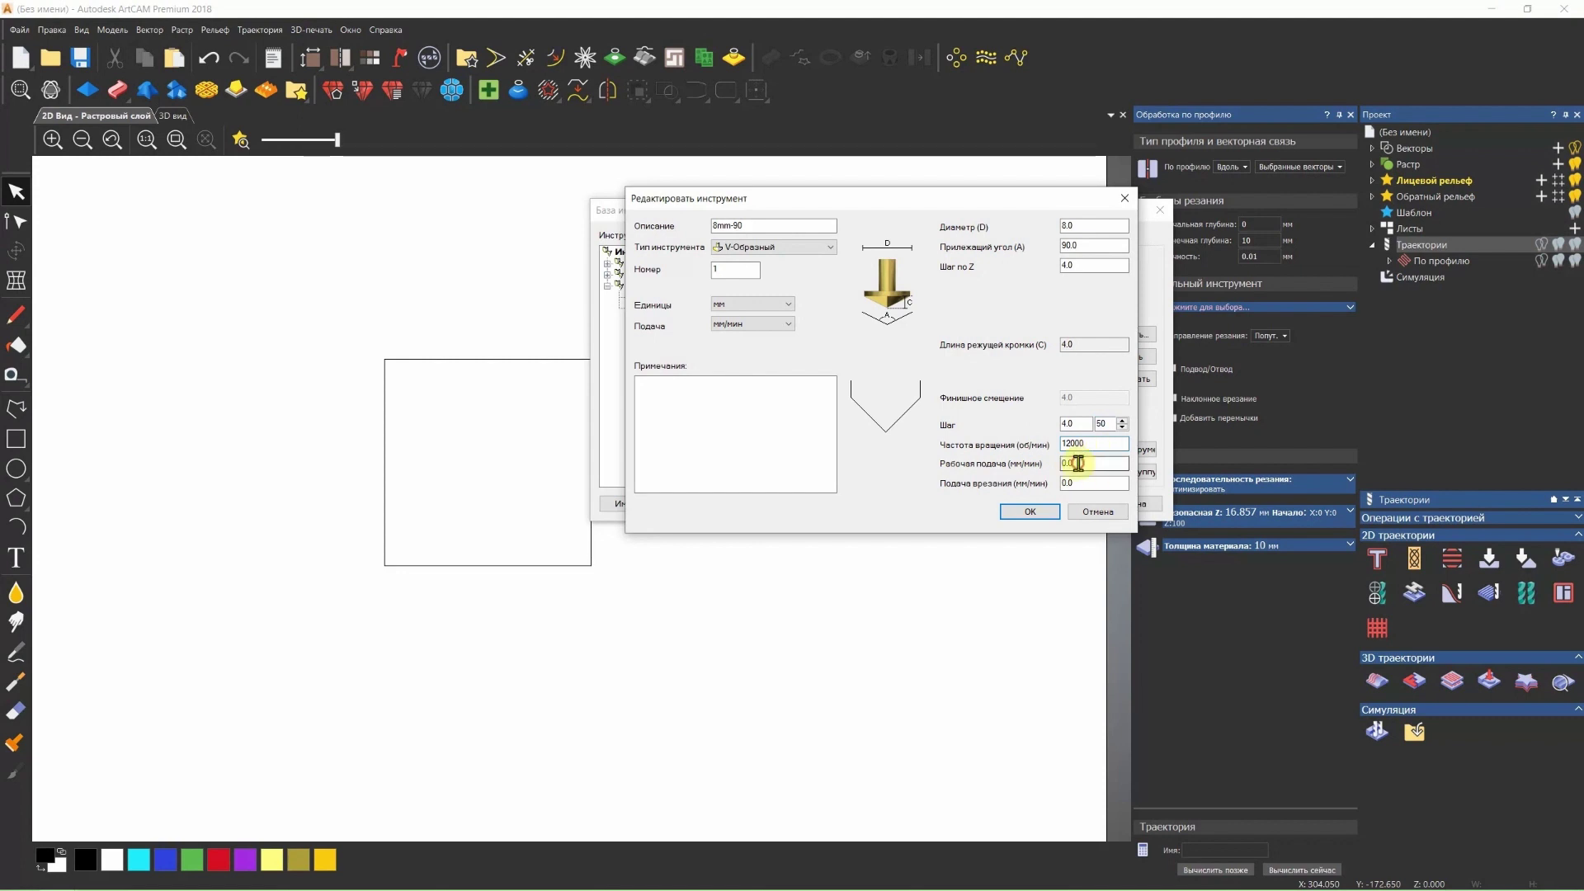
type("12000")
double_click(1081, 483)
type("212")
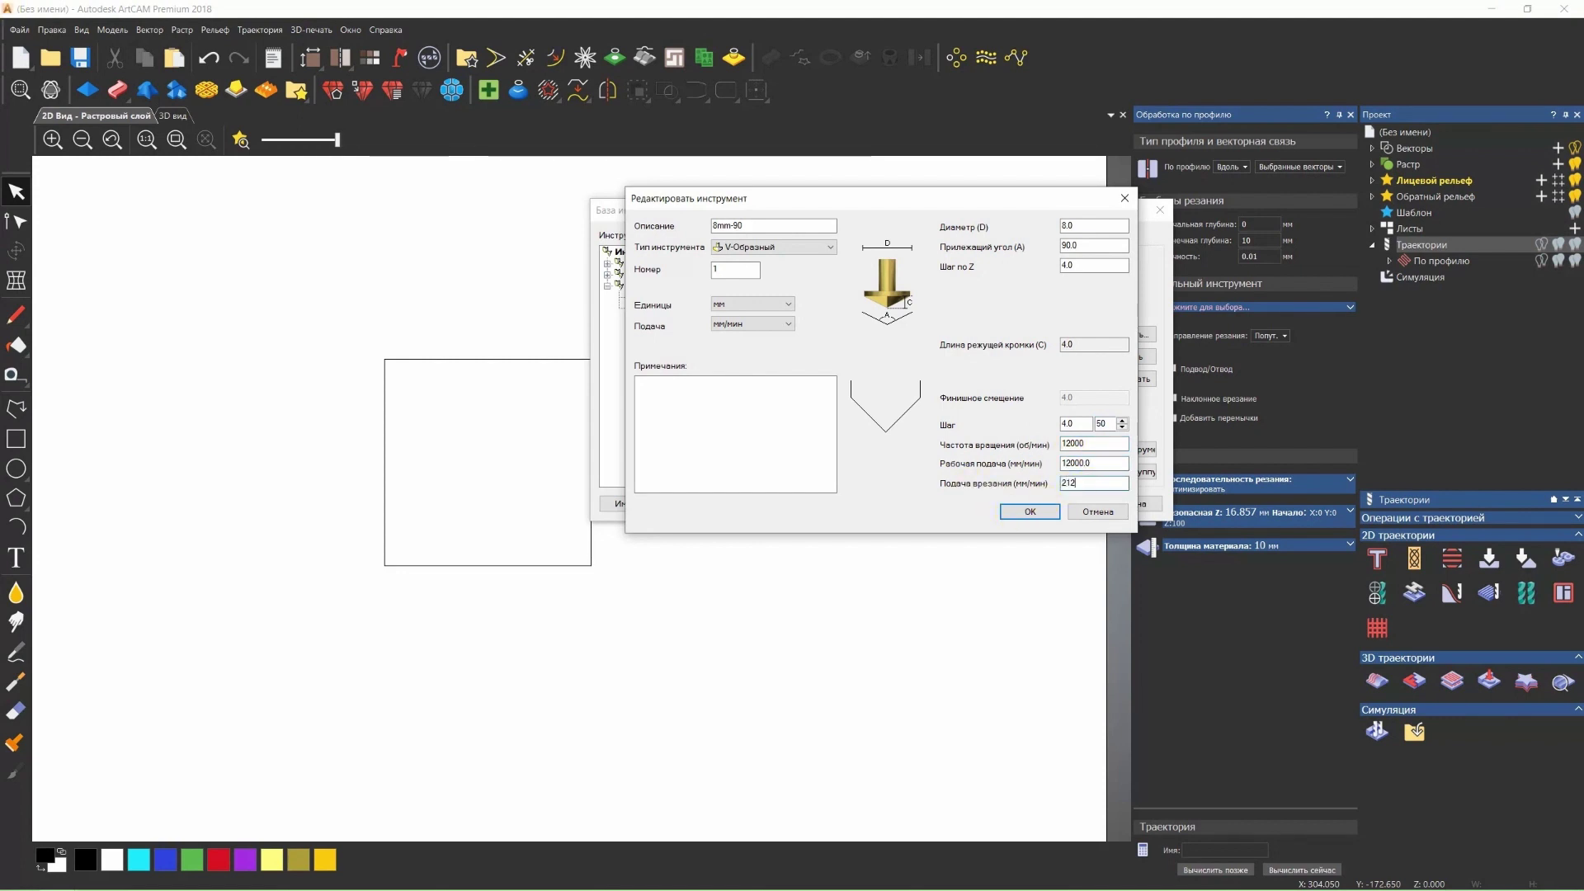
left_click(1051, 518)
left_click(1049, 517)
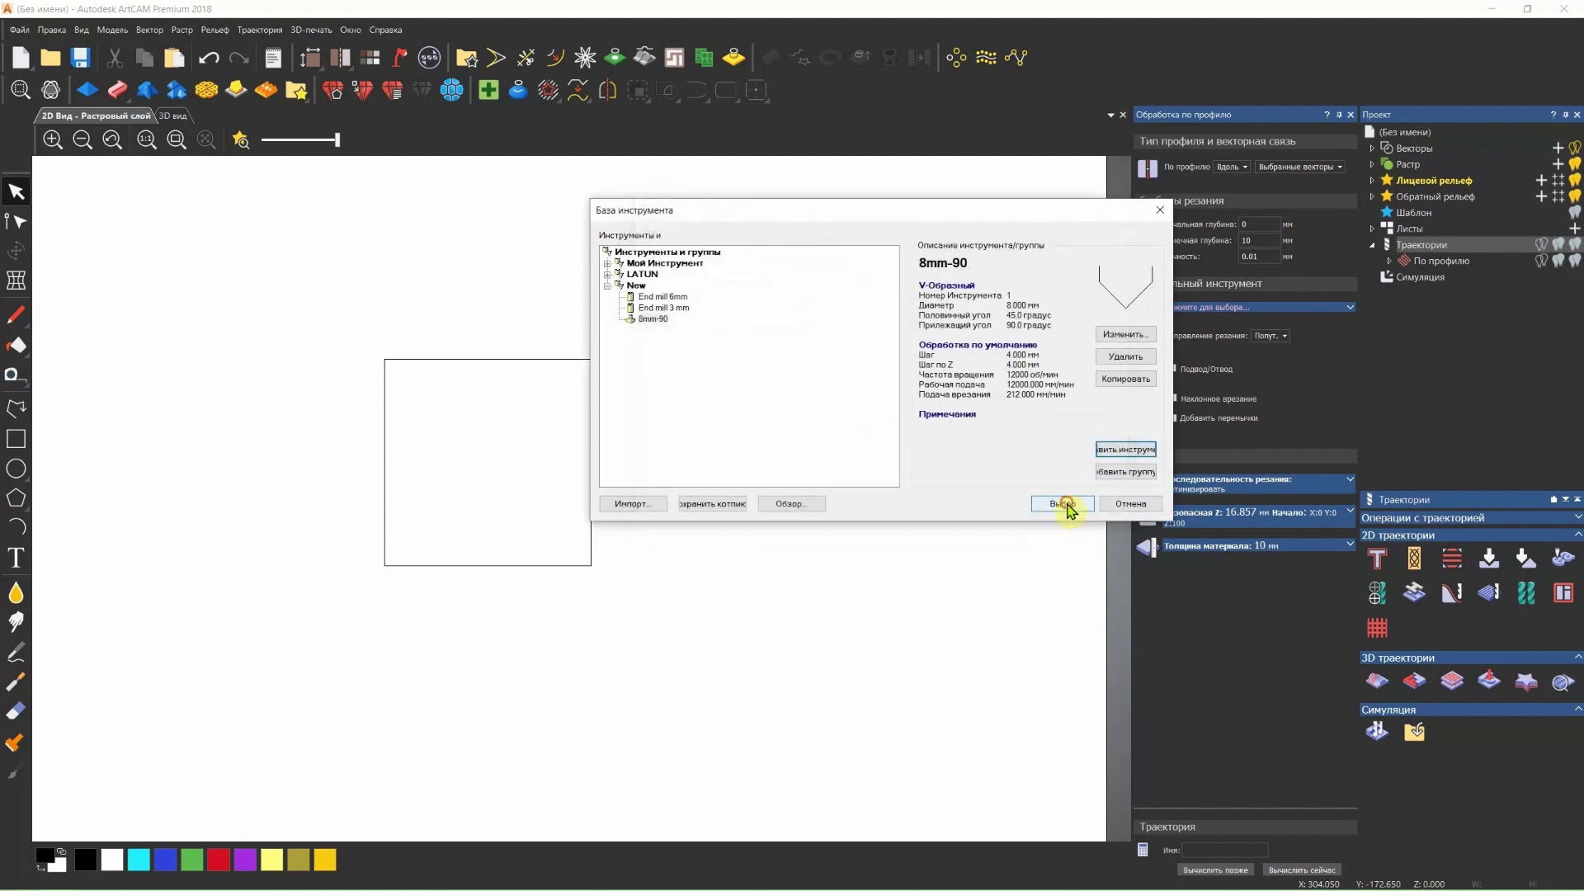
left_click(1064, 505)
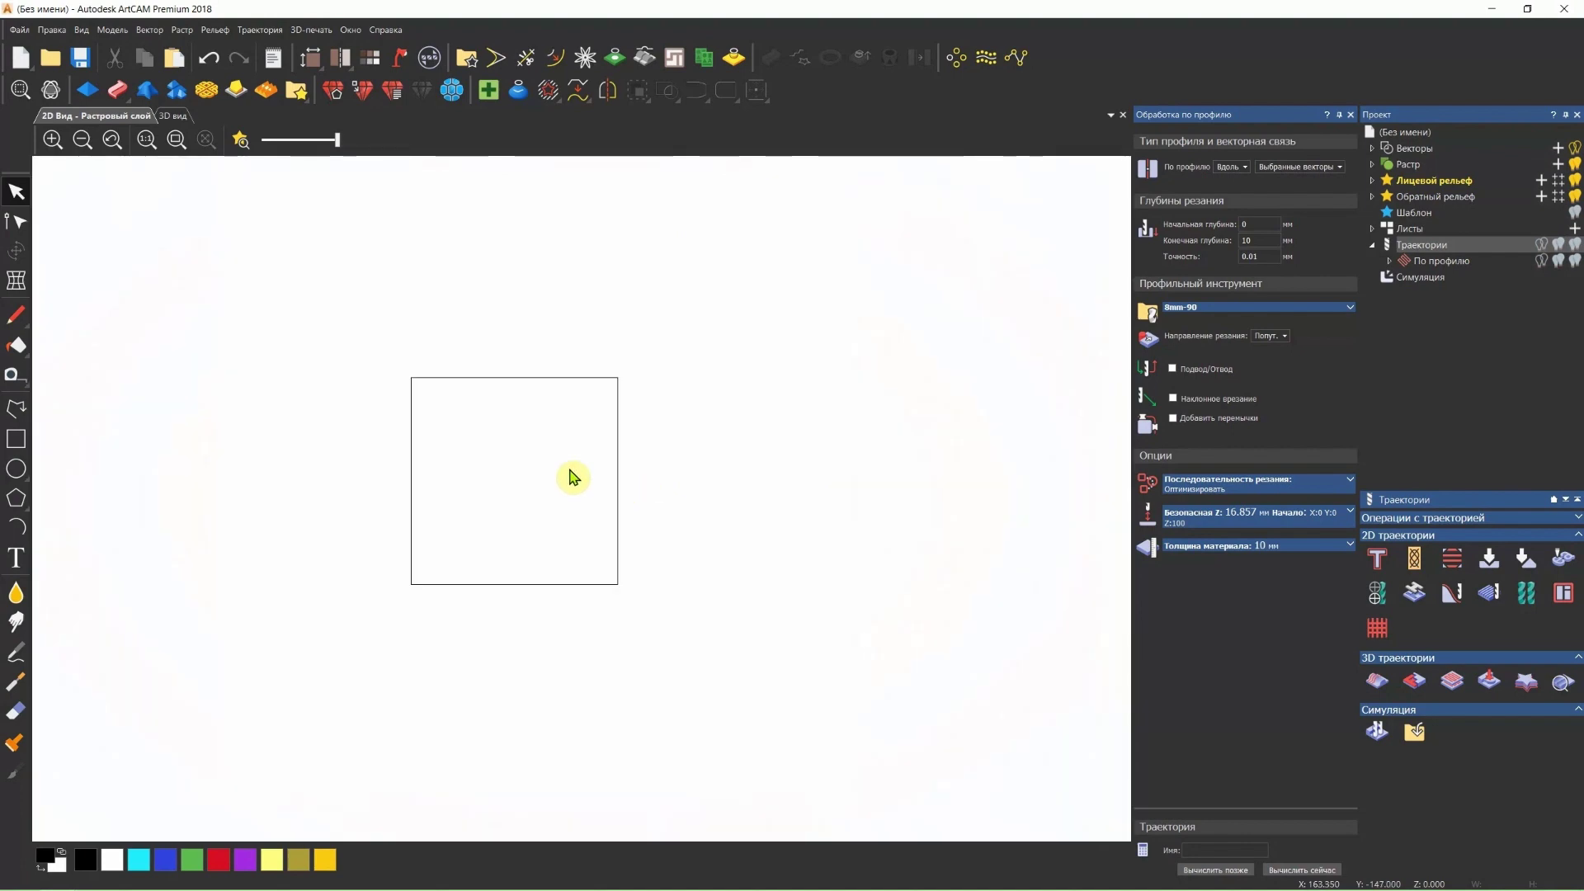
- Create an offset copy of the square vector
left_click(618, 435)
scroll(475, 437, "up", 2)
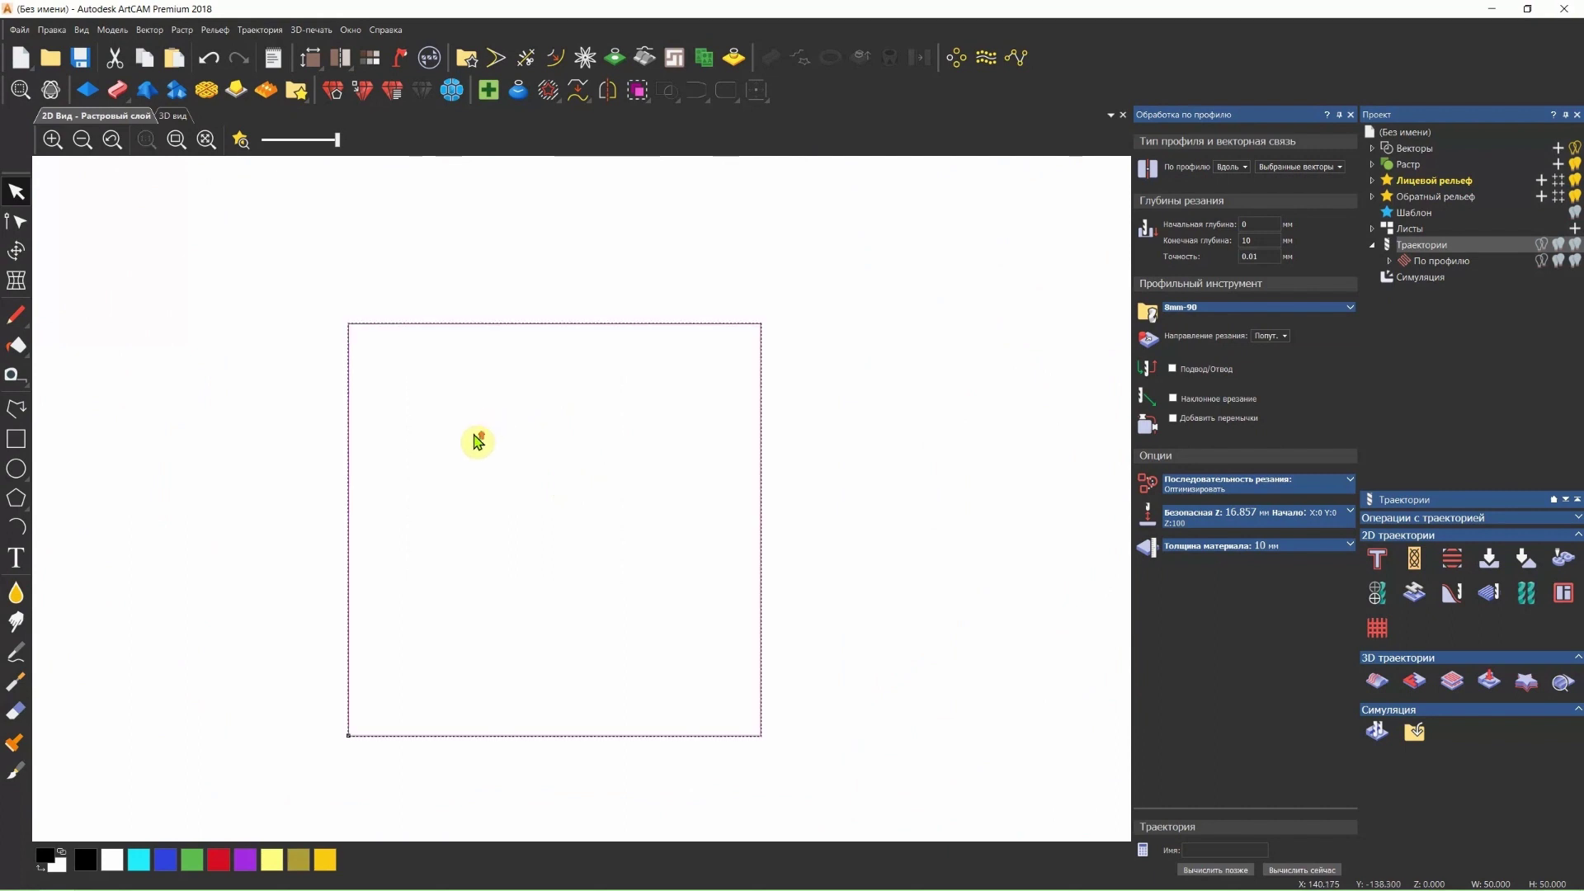
left_click(557, 73)
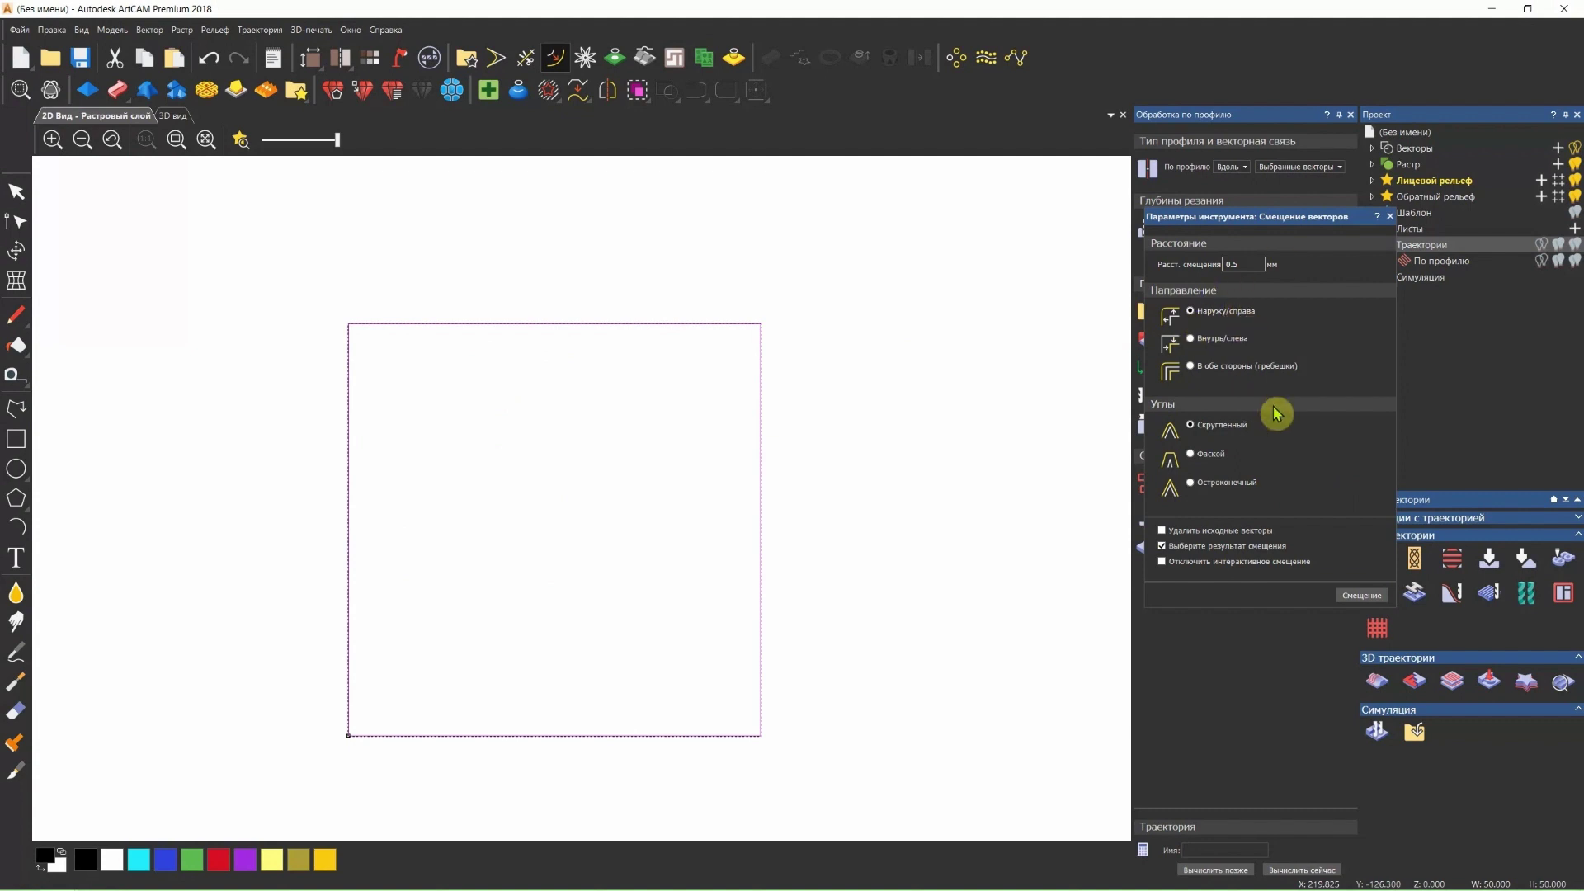
left_click(1361, 595)
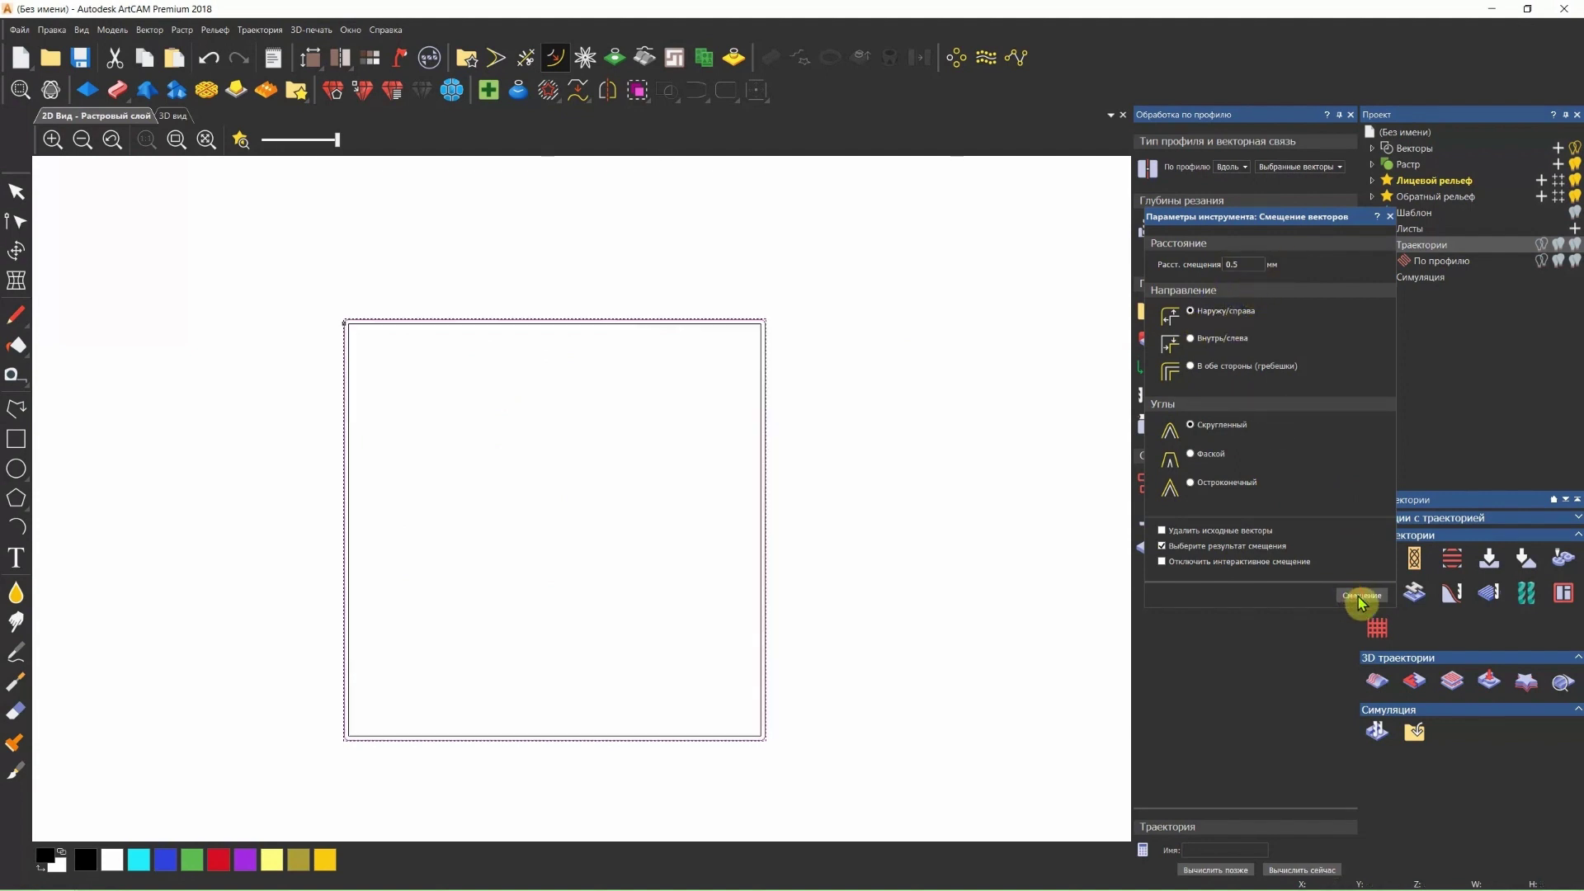
left_click(1389, 217)
left_click(859, 425)
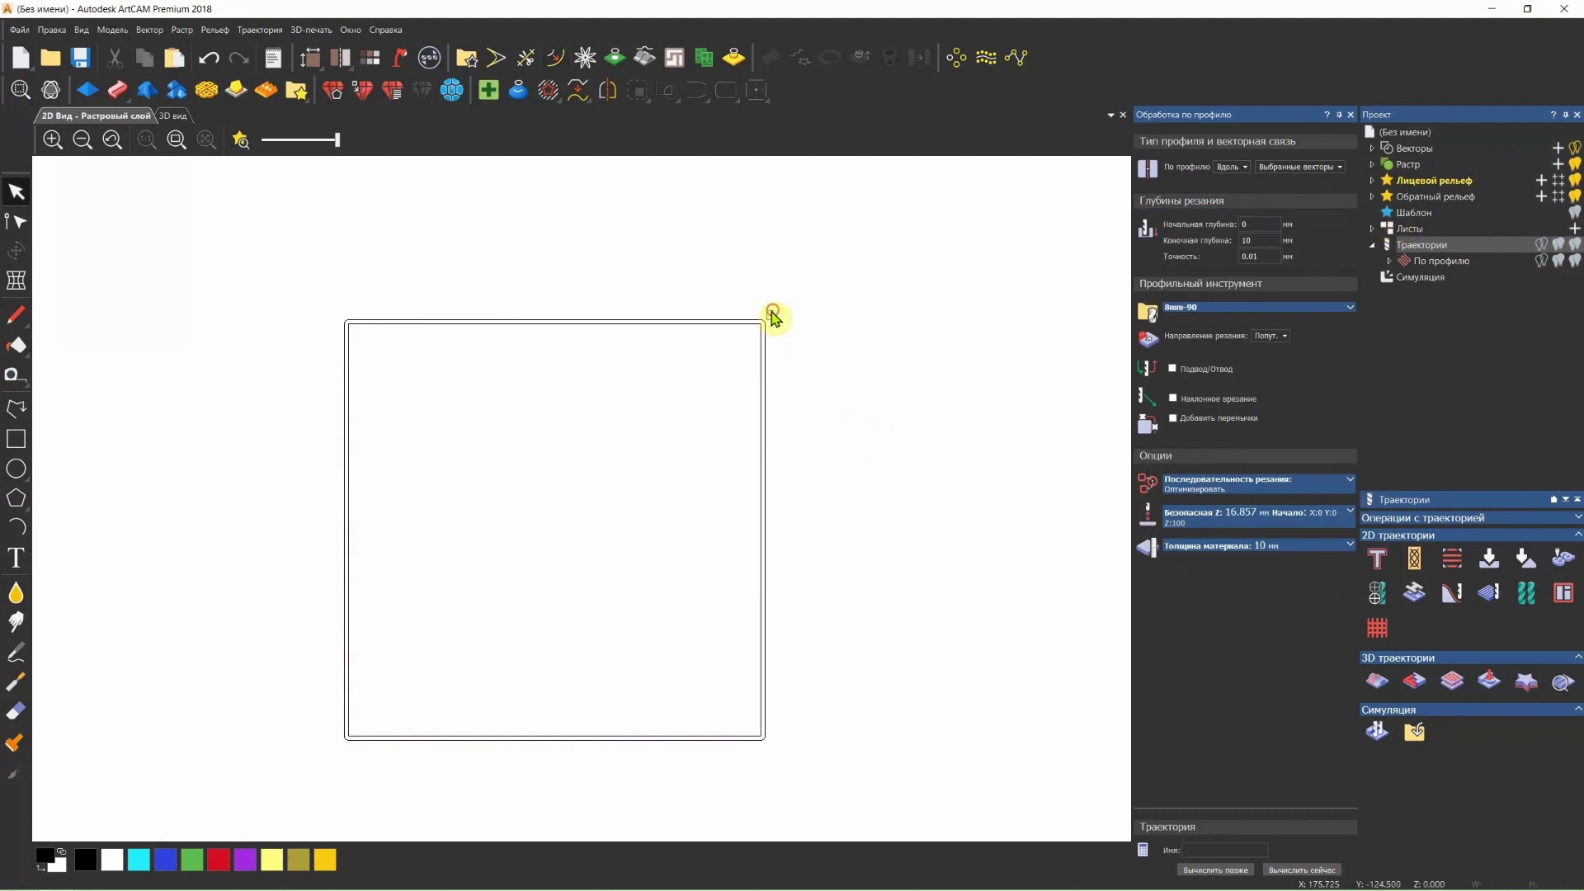
- Select the offset rectangle, set a 1 mm final depth and calculate По профилю 1
left_click(764, 347)
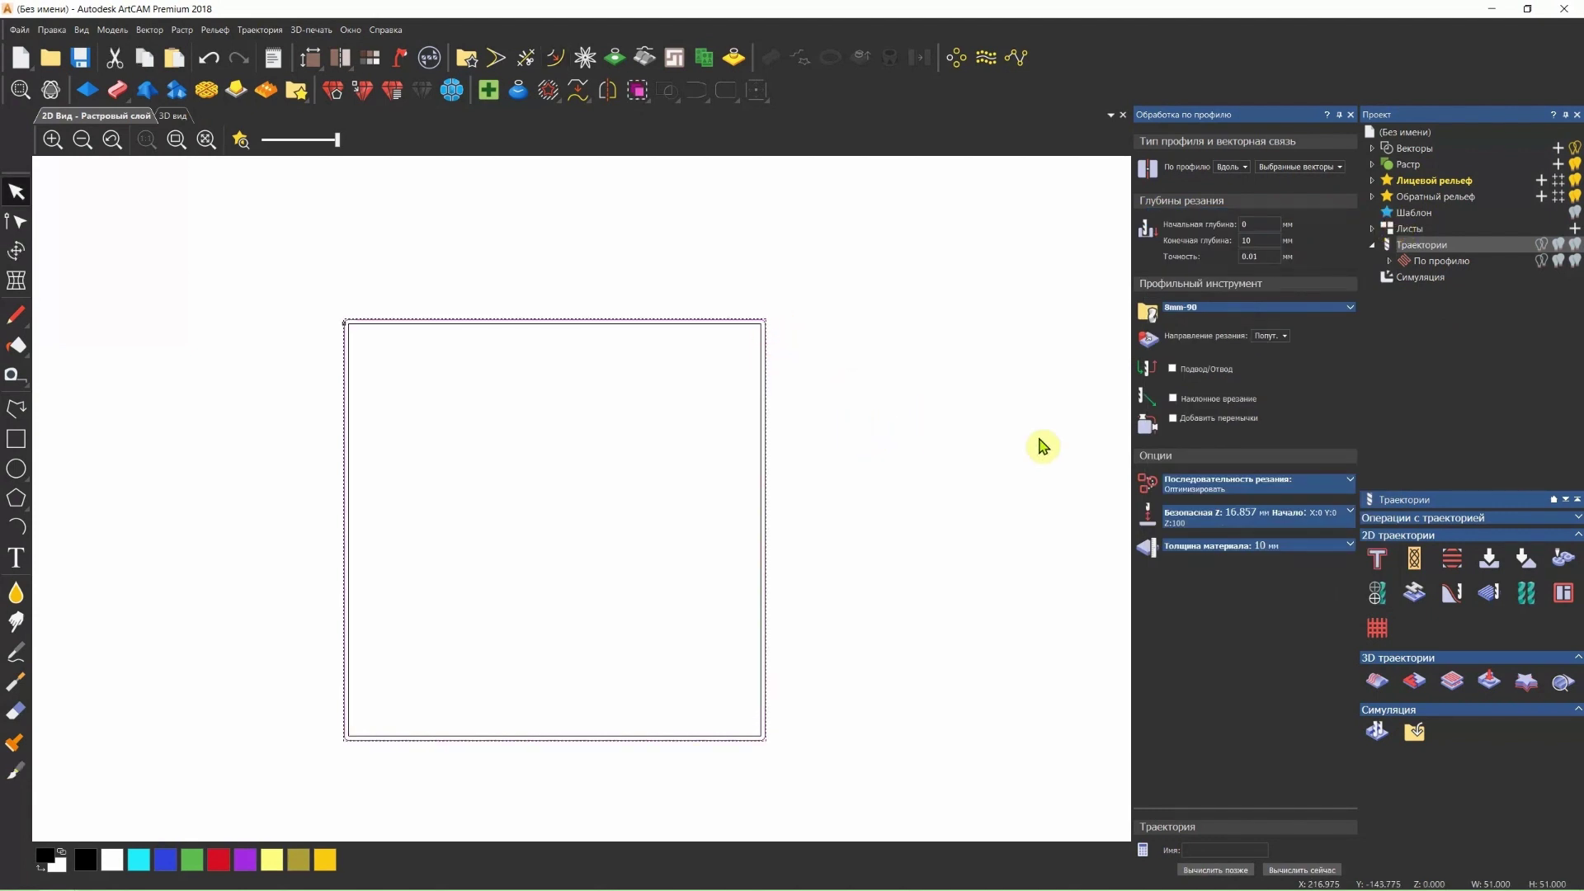
double_click(1268, 240)
type("1")
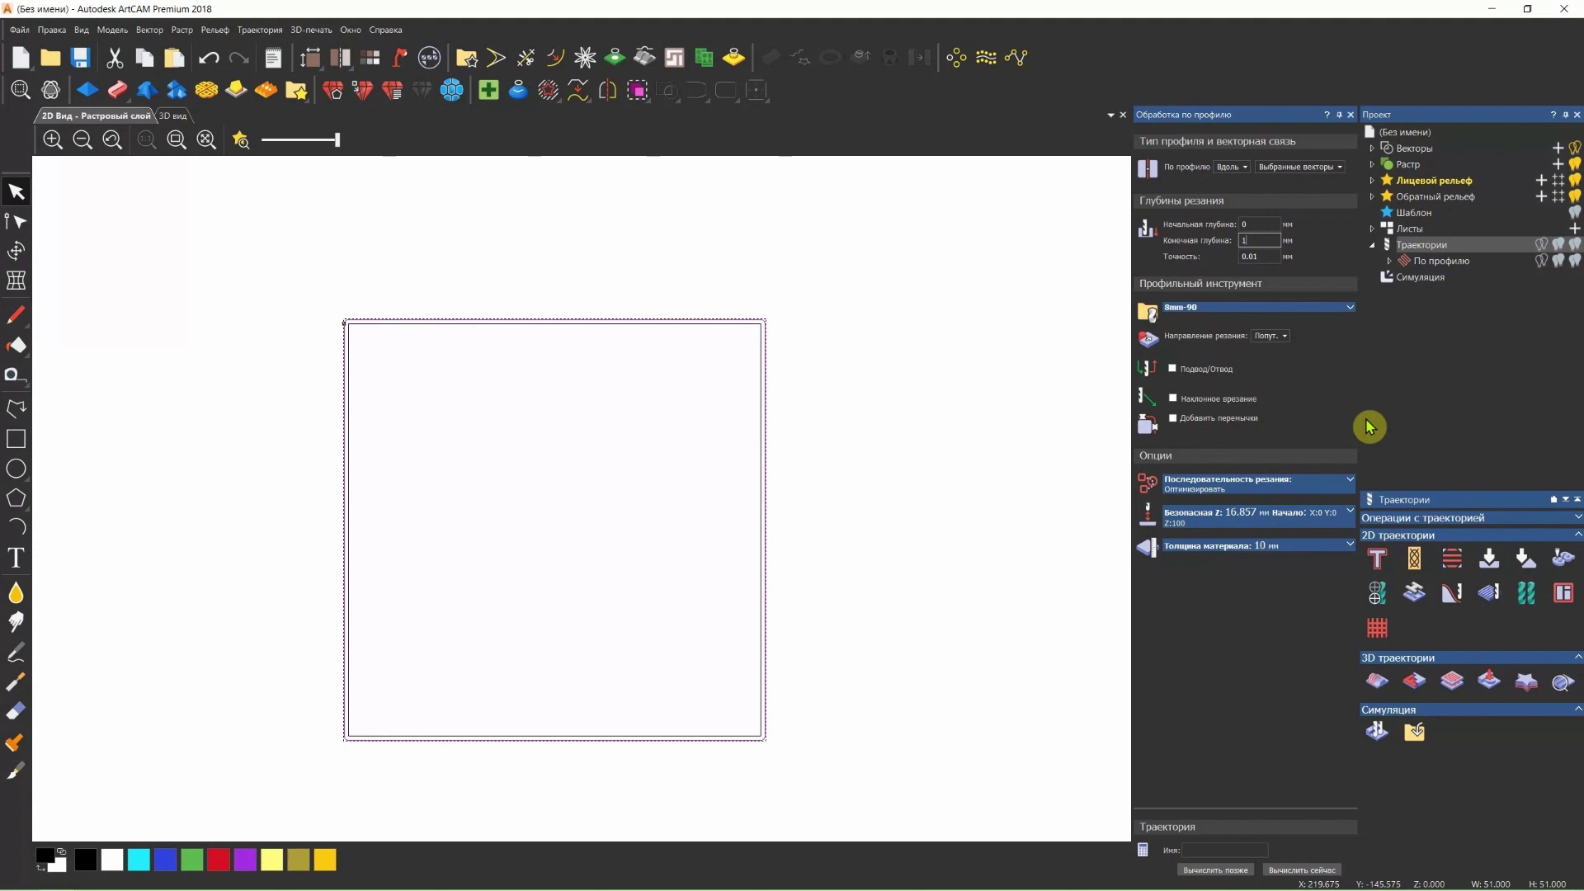
left_click(1310, 869)
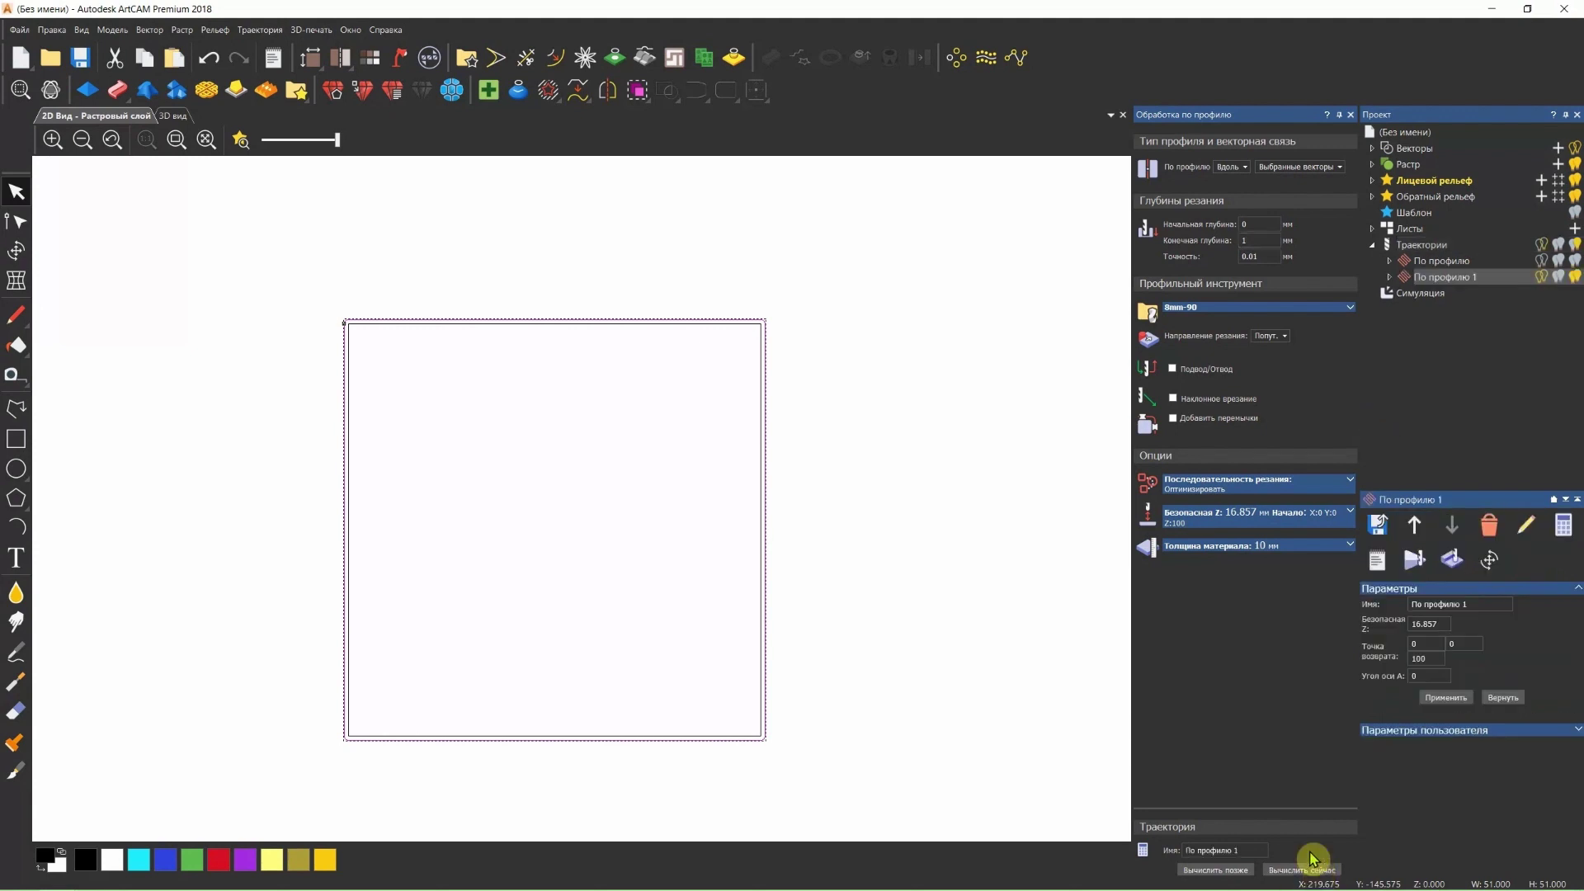
left_click(171, 118)
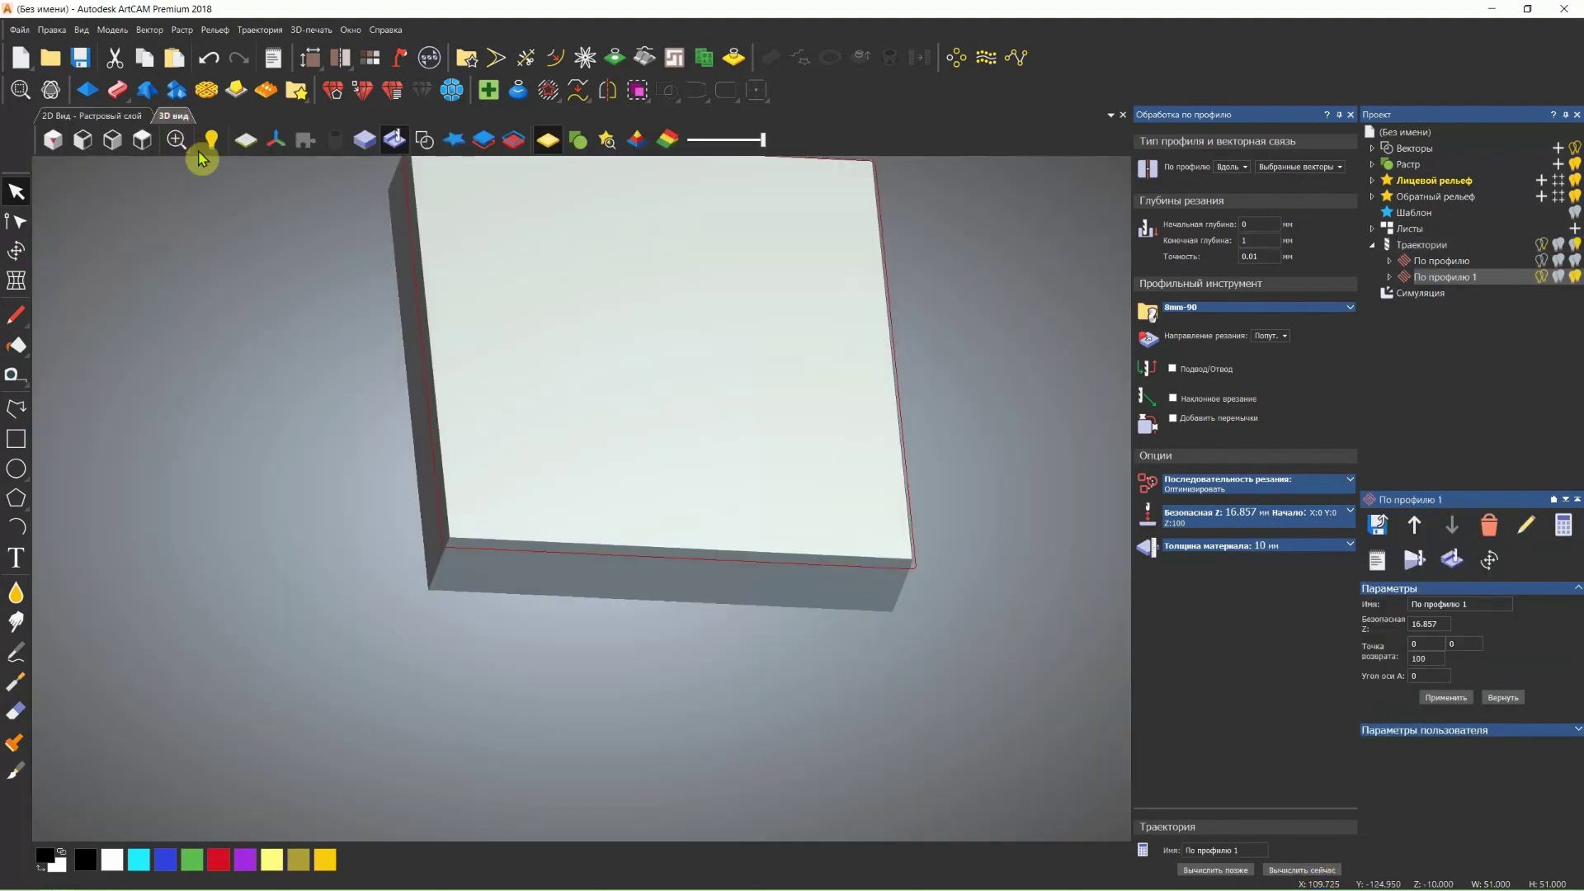
- Close the profile settings and run the cutting simulation of the По профилю 1 toolpath
scroll(577, 330, "down", 2)
scroll(670, 301, "down", 2)
scroll(672, 281, "up", 2)
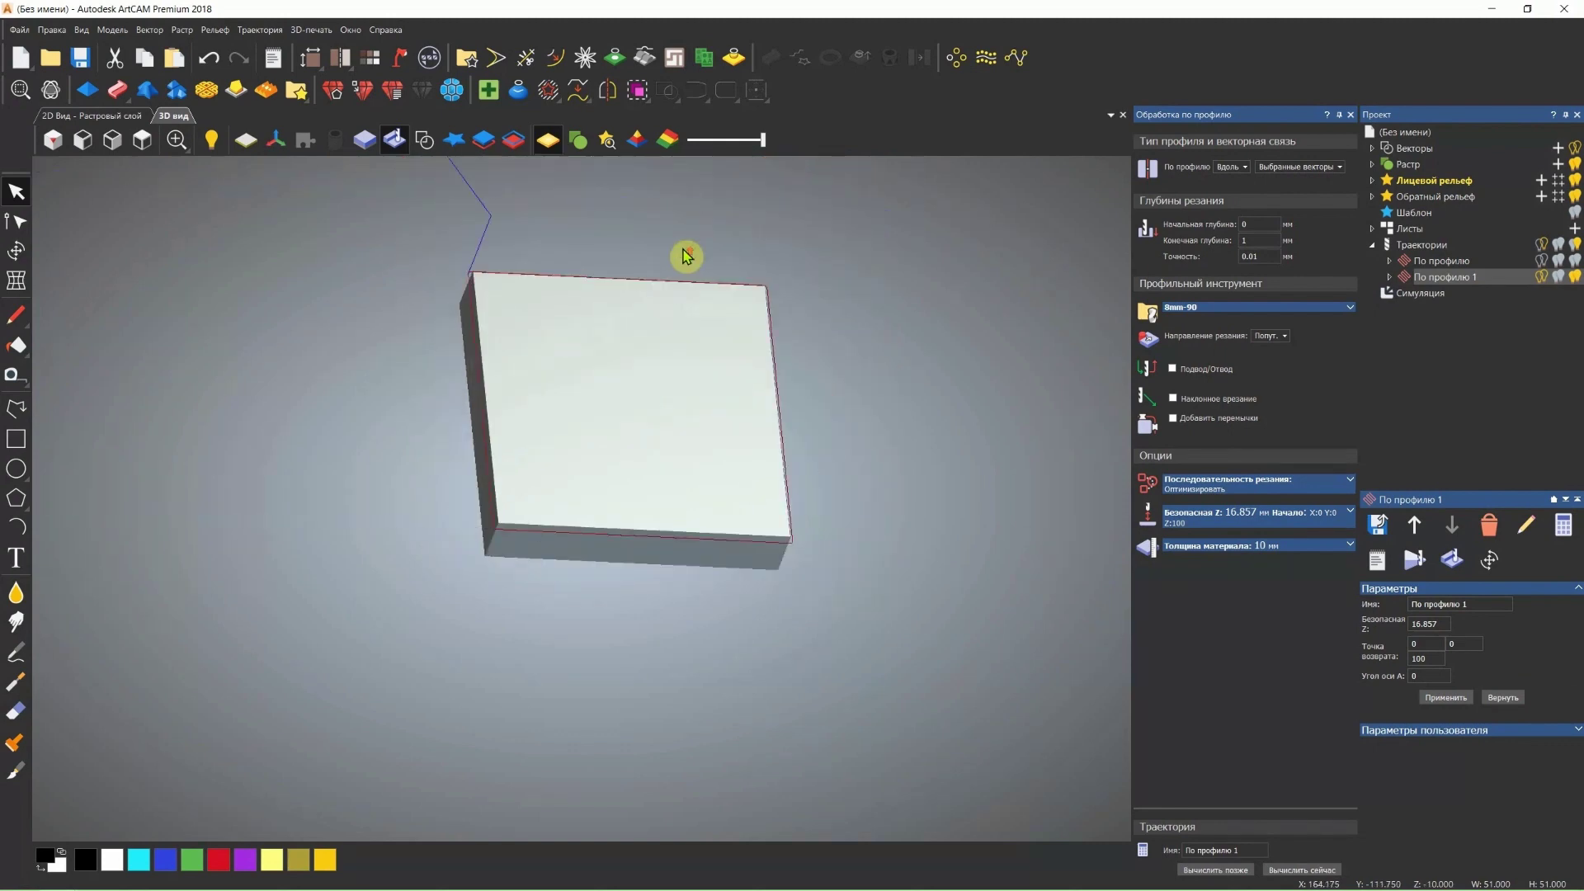
left_click(1351, 114)
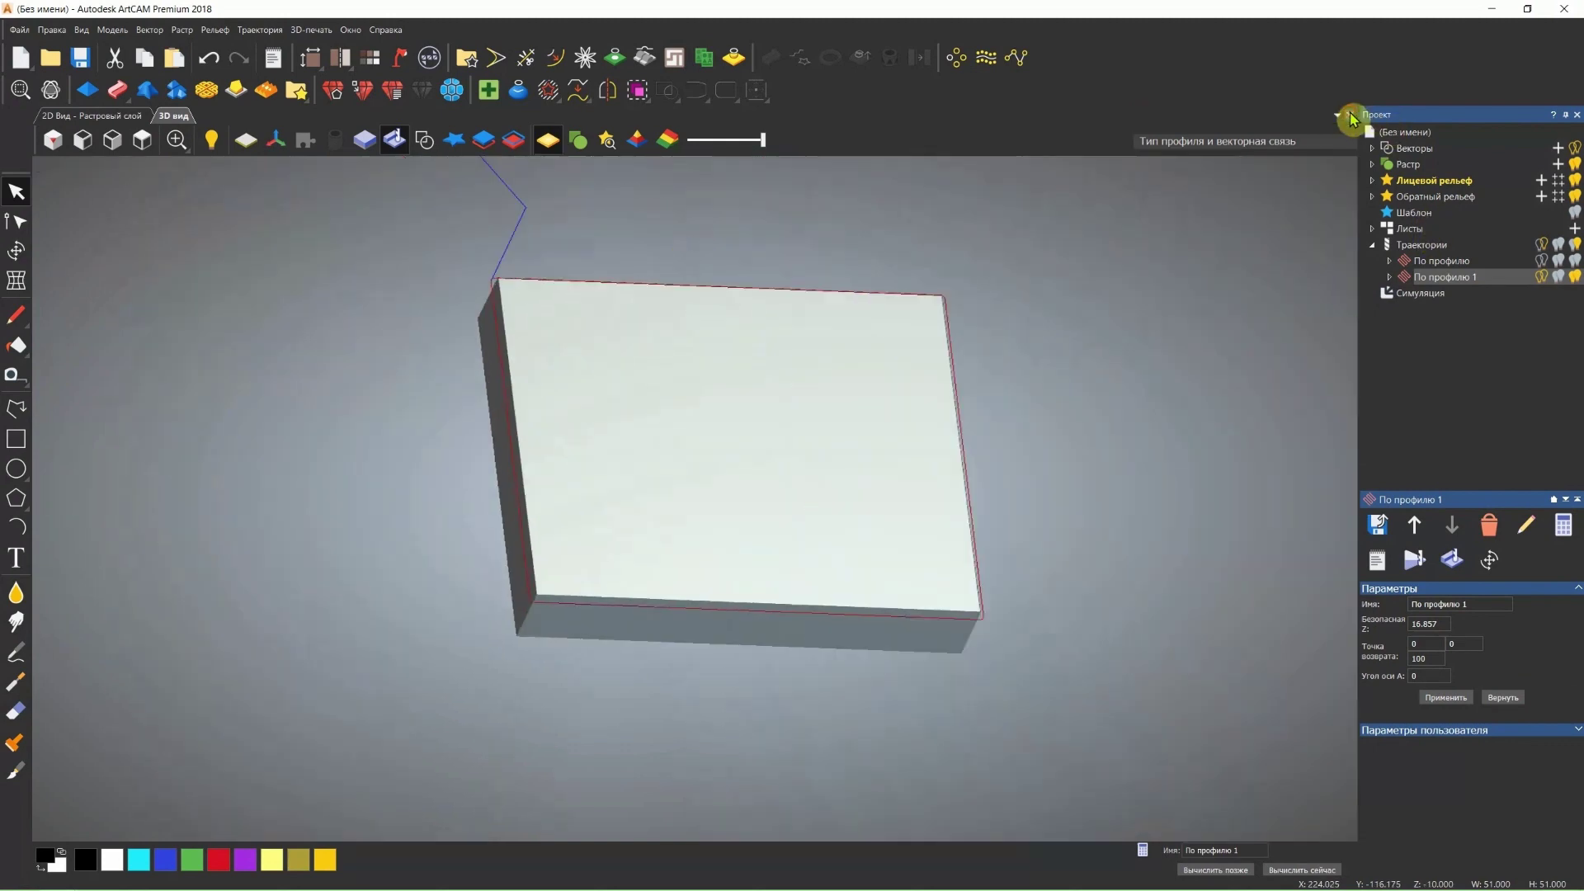
right_click(1447, 277)
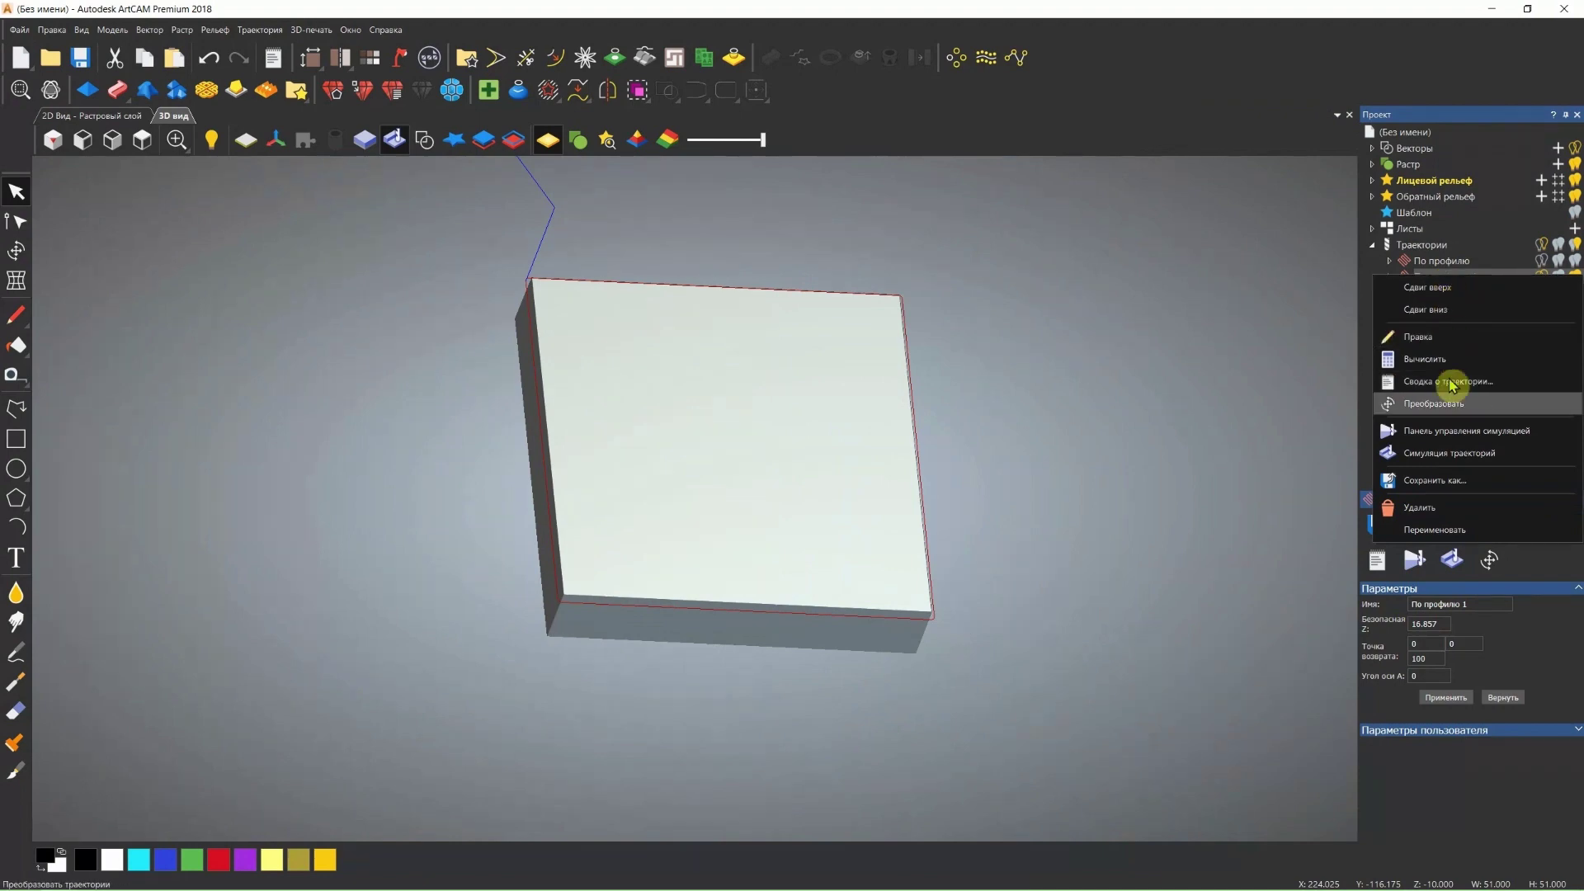
left_click(1449, 453)
left_click(1445, 450)
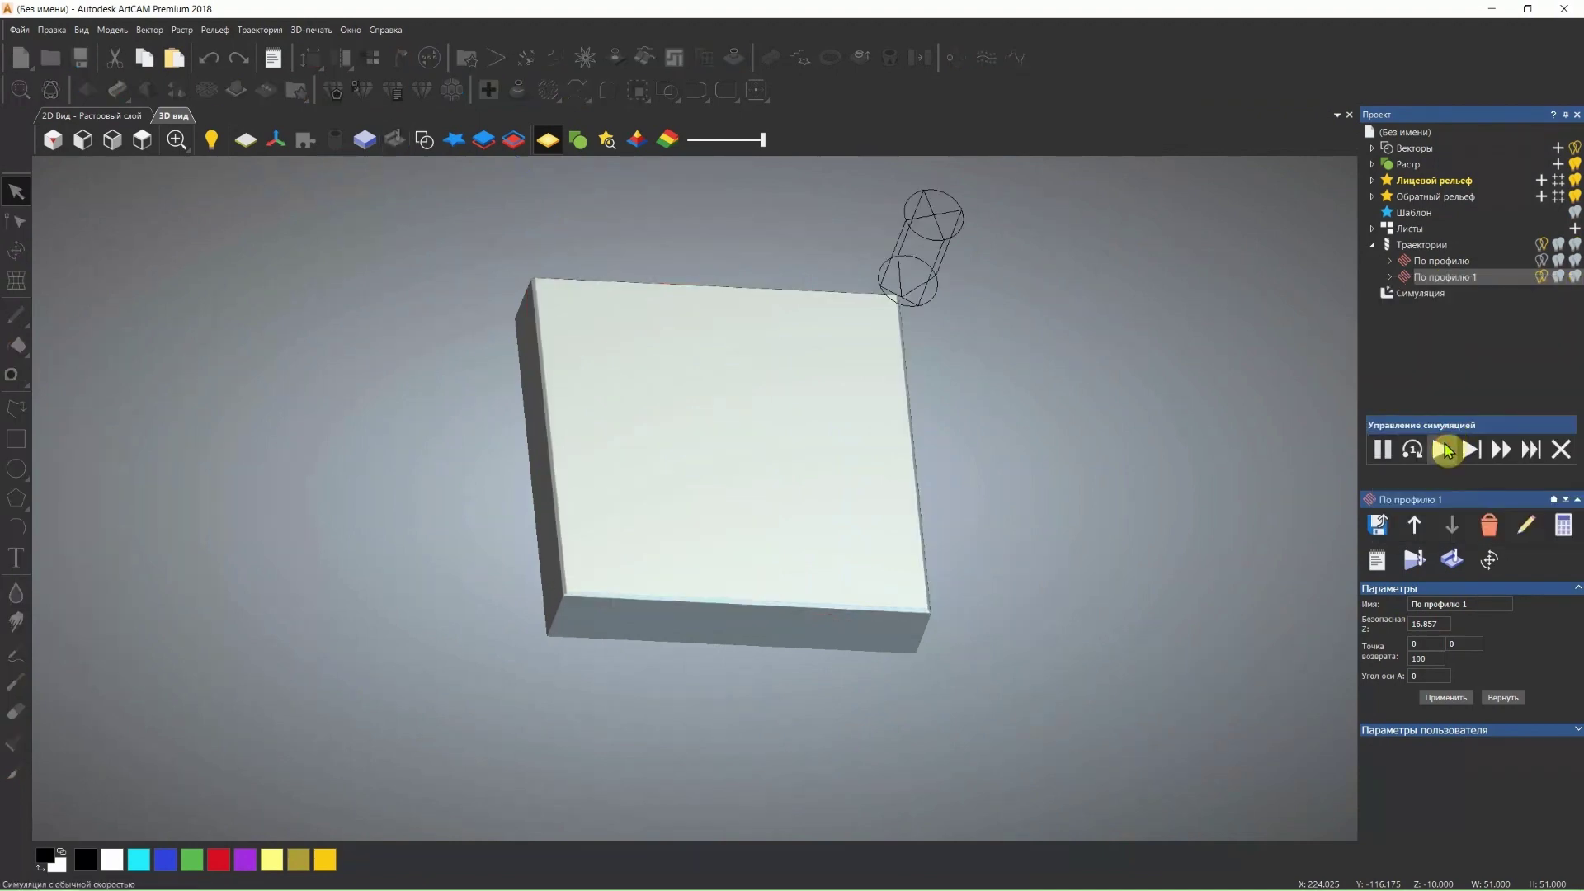
- Orbit and zoom to inspect the cut block's corner edge, then undo the По профилю 1 toolpath
scroll(564, 604, "up", 2)
scroll(569, 603, "up", 2)
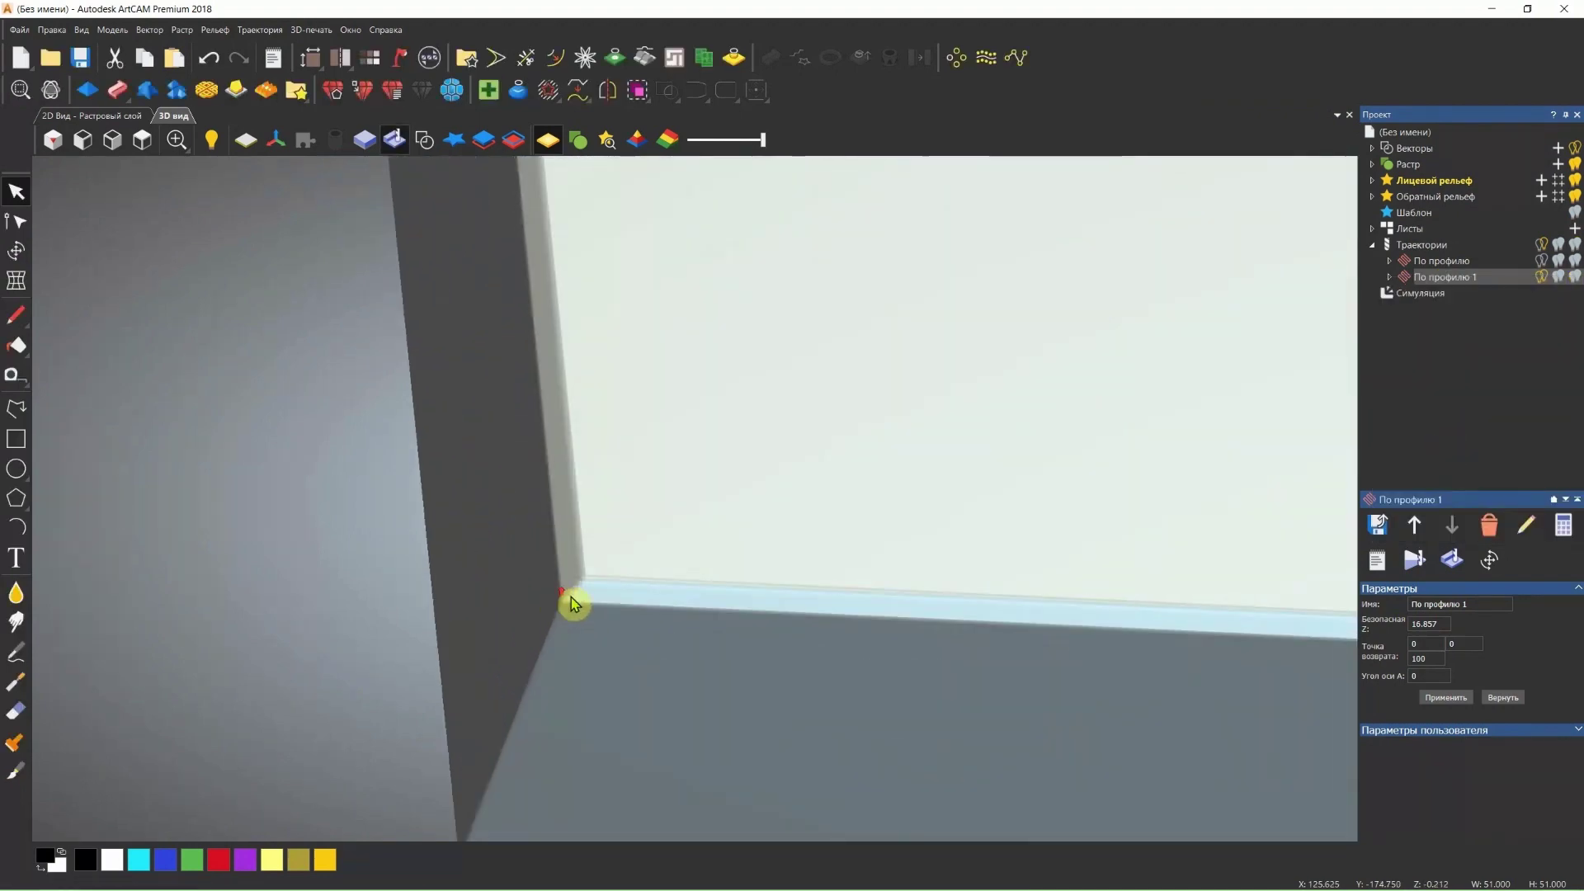
scroll(587, 587, "up", 1)
scroll(536, 536, "up", 2)
left_click_drag(514, 503, 476, 384)
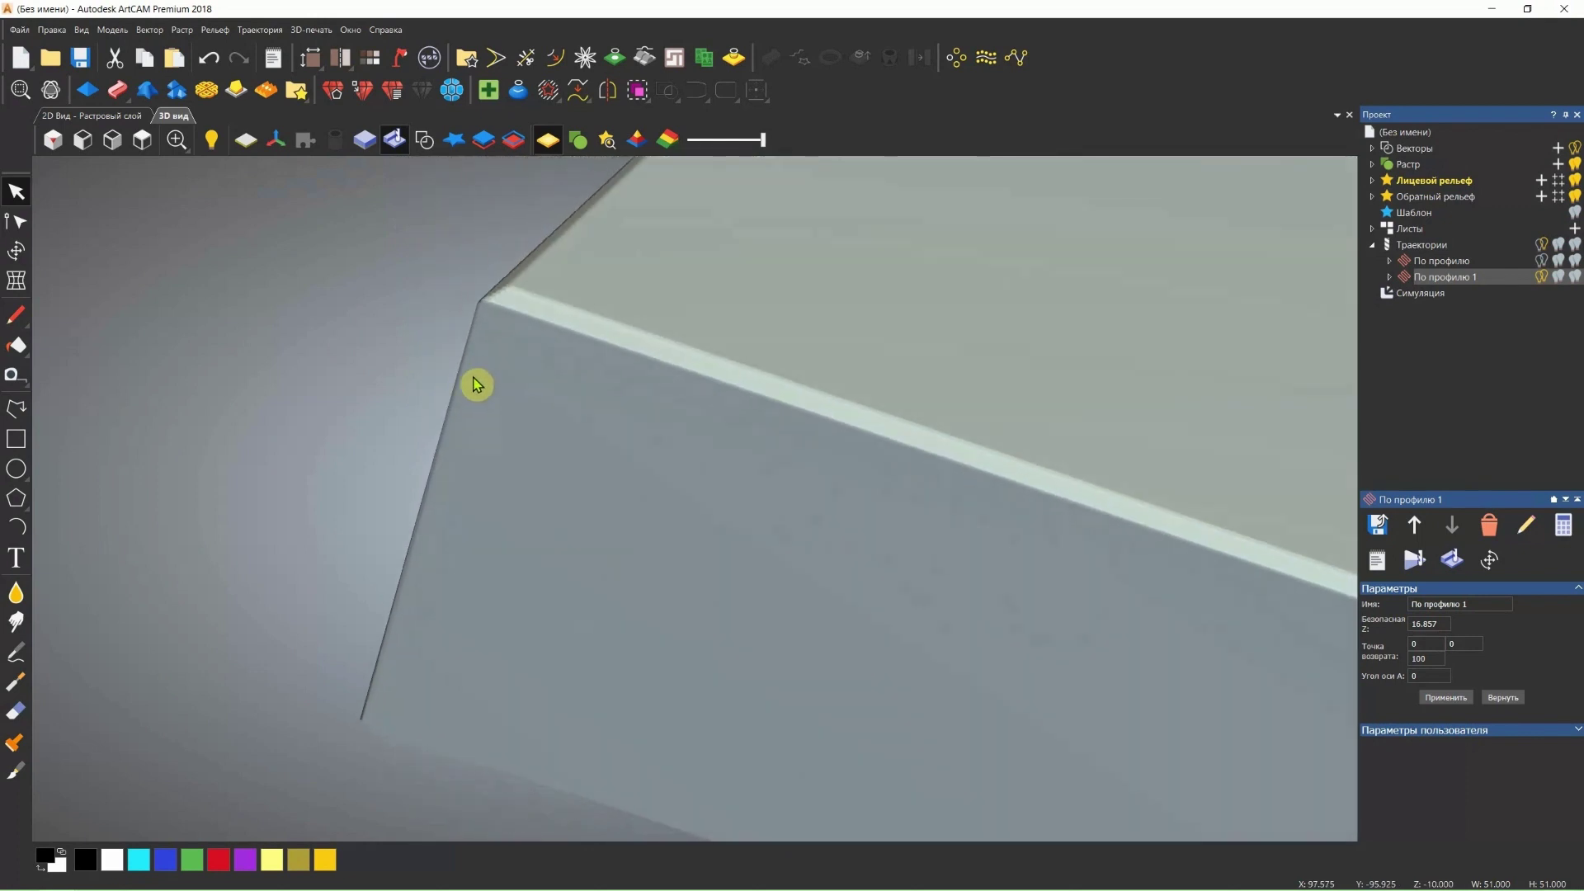
mouse_move(510, 308)
left_mouse_down()
mouse_move(602, 371)
mouse_move(523, 672)
mouse_move(776, 423)
mouse_move(768, 330)
left_mouse_up()
scroll(825, 421, "down", 2)
scroll(983, 360, "down", 5)
scroll(693, 513, "up", 3)
scroll(696, 555, "up", 1)
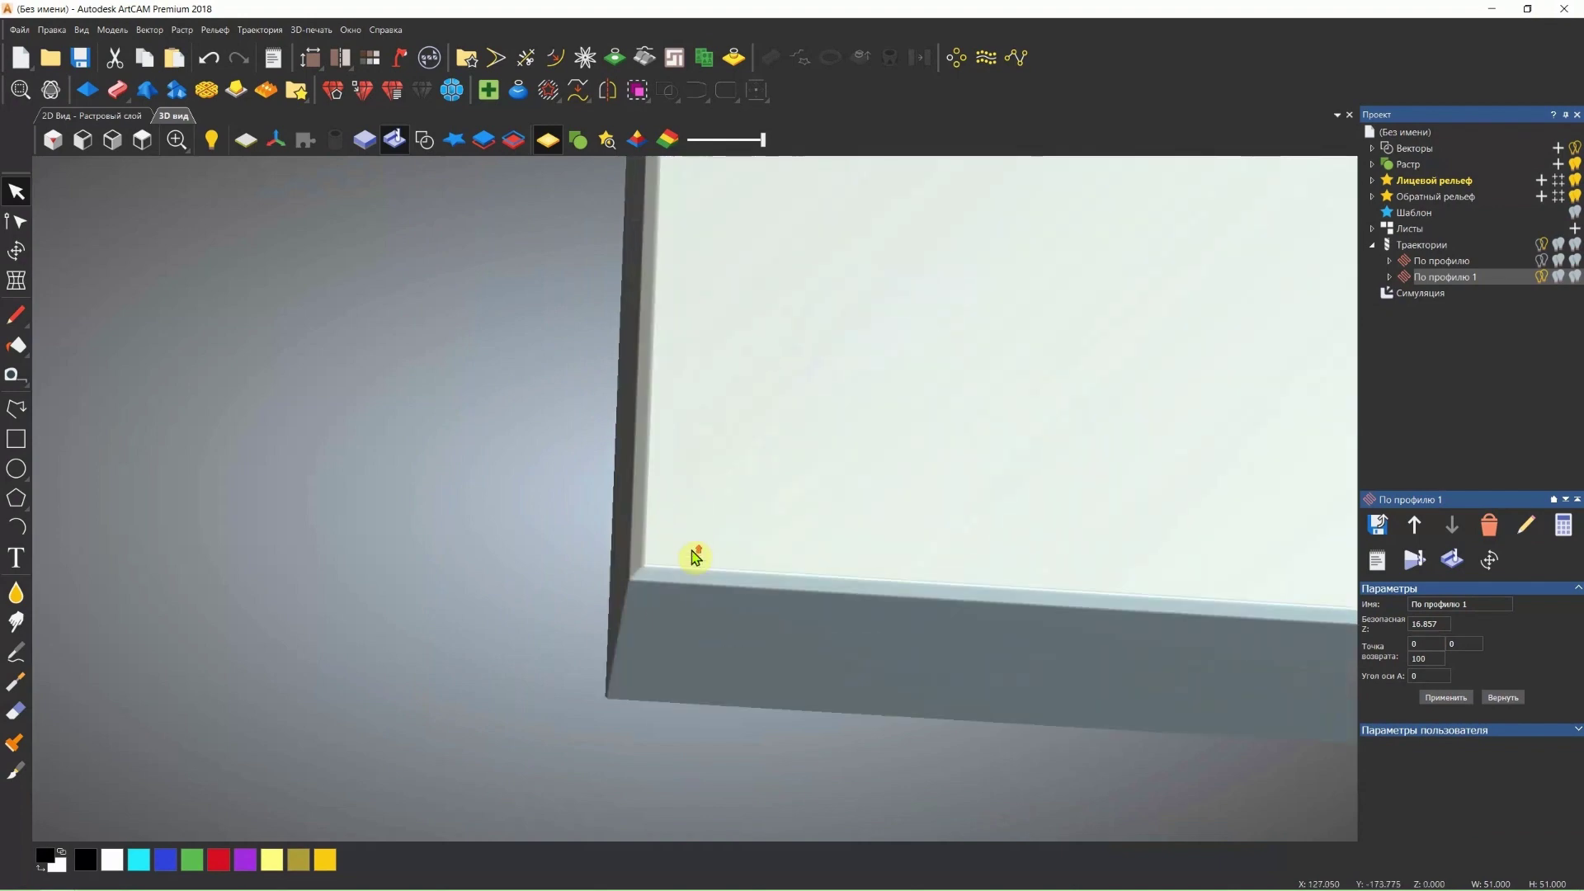
scroll(698, 534, "up", 1)
left_click_drag(697, 535, 729, 449)
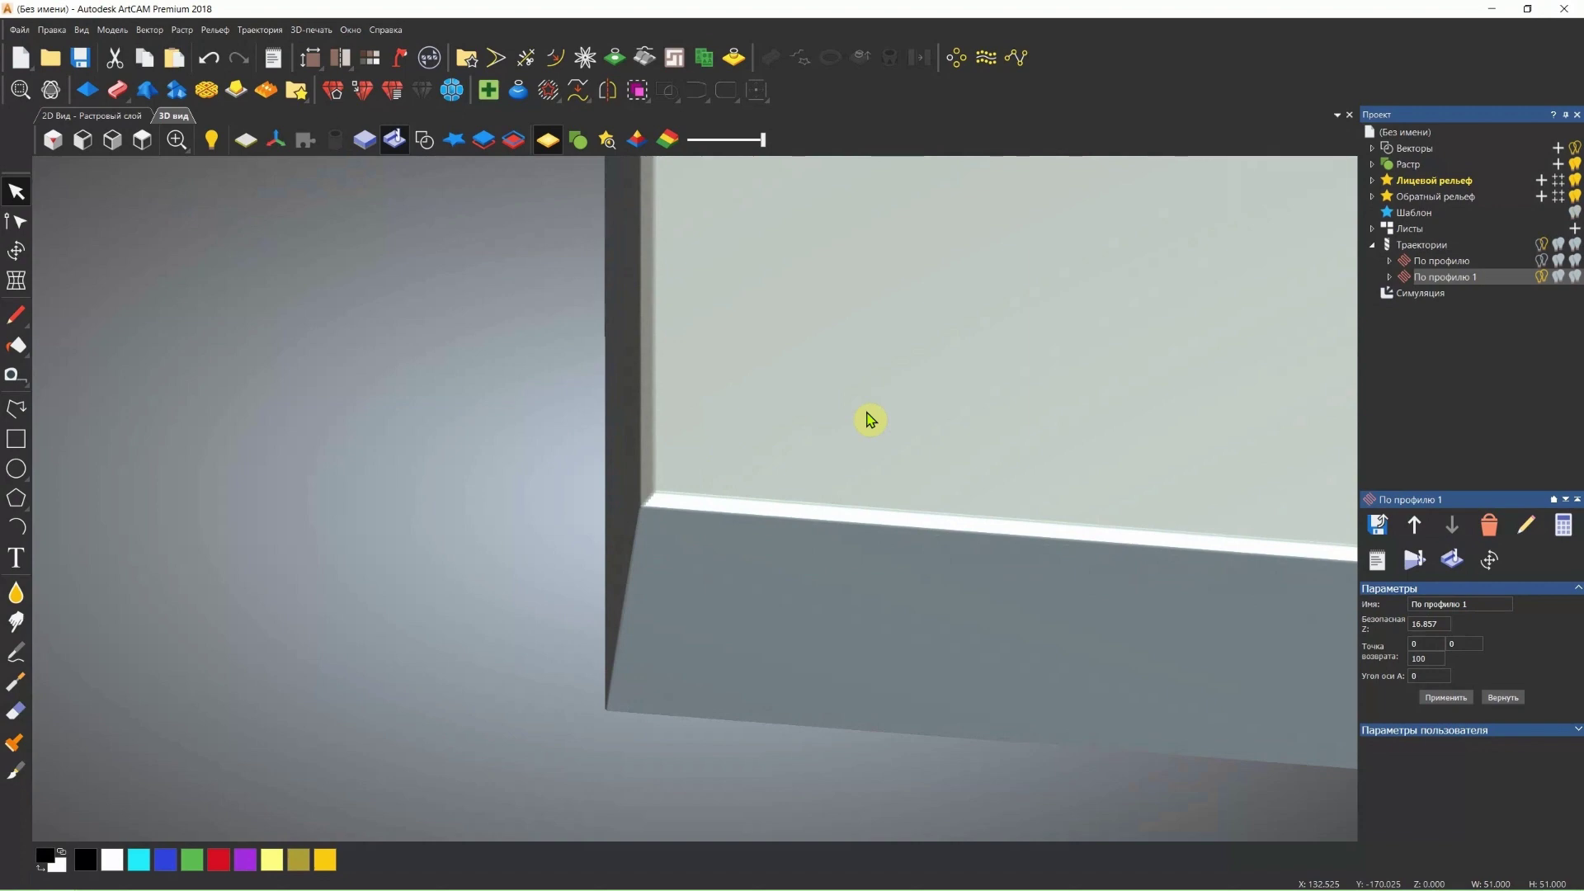
key("ctrl+z")
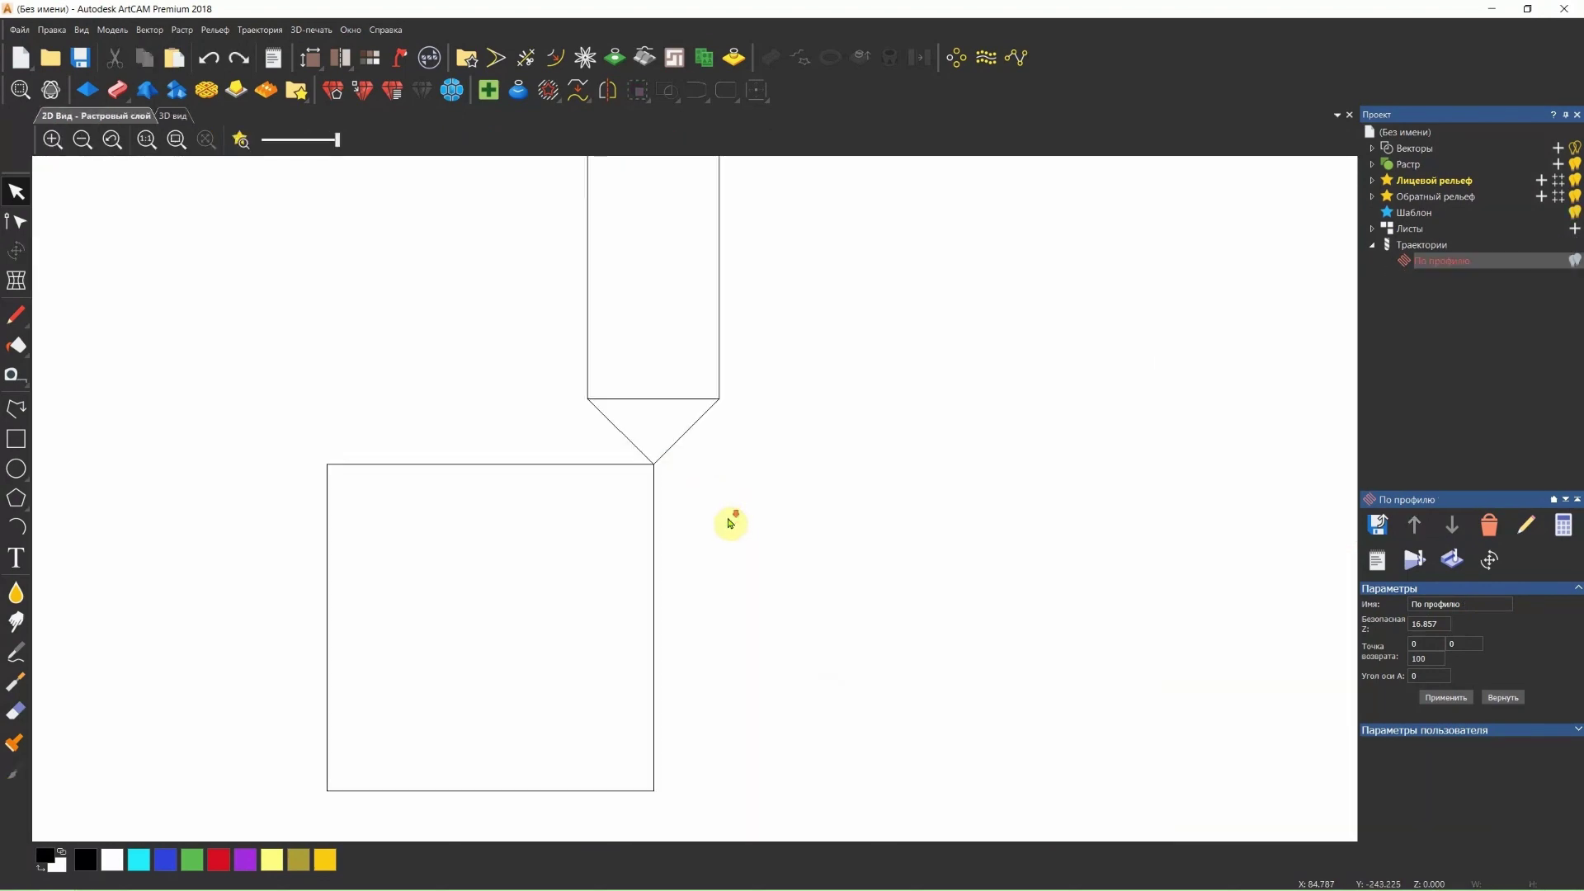
- Zoom out and marquee-select the tall pointed tool-shaped vector
key("minus")
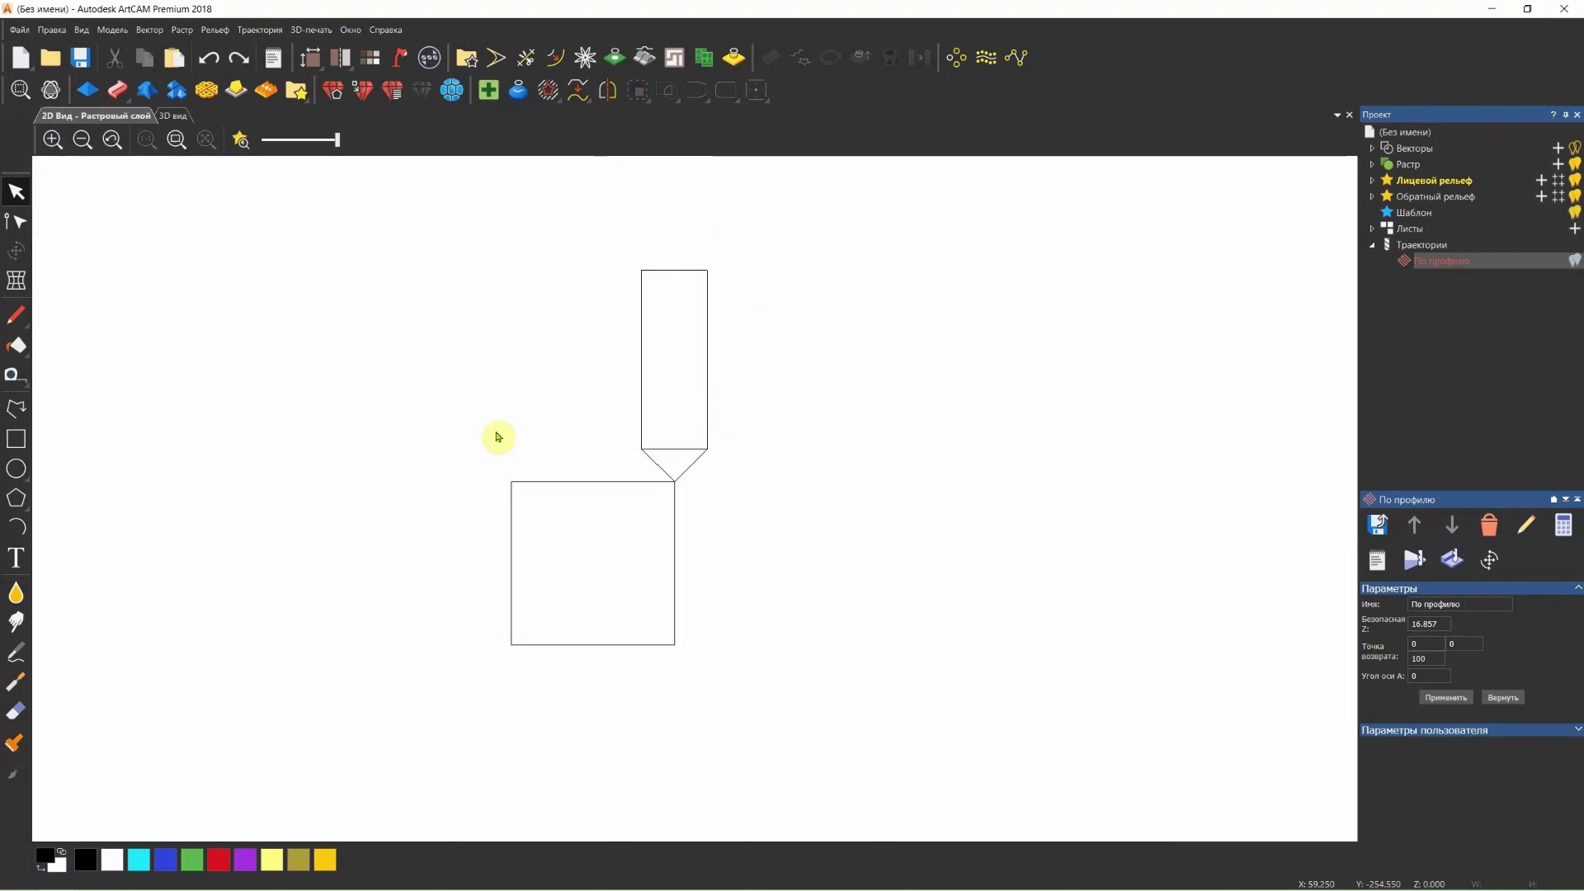
left_click(690, 429)
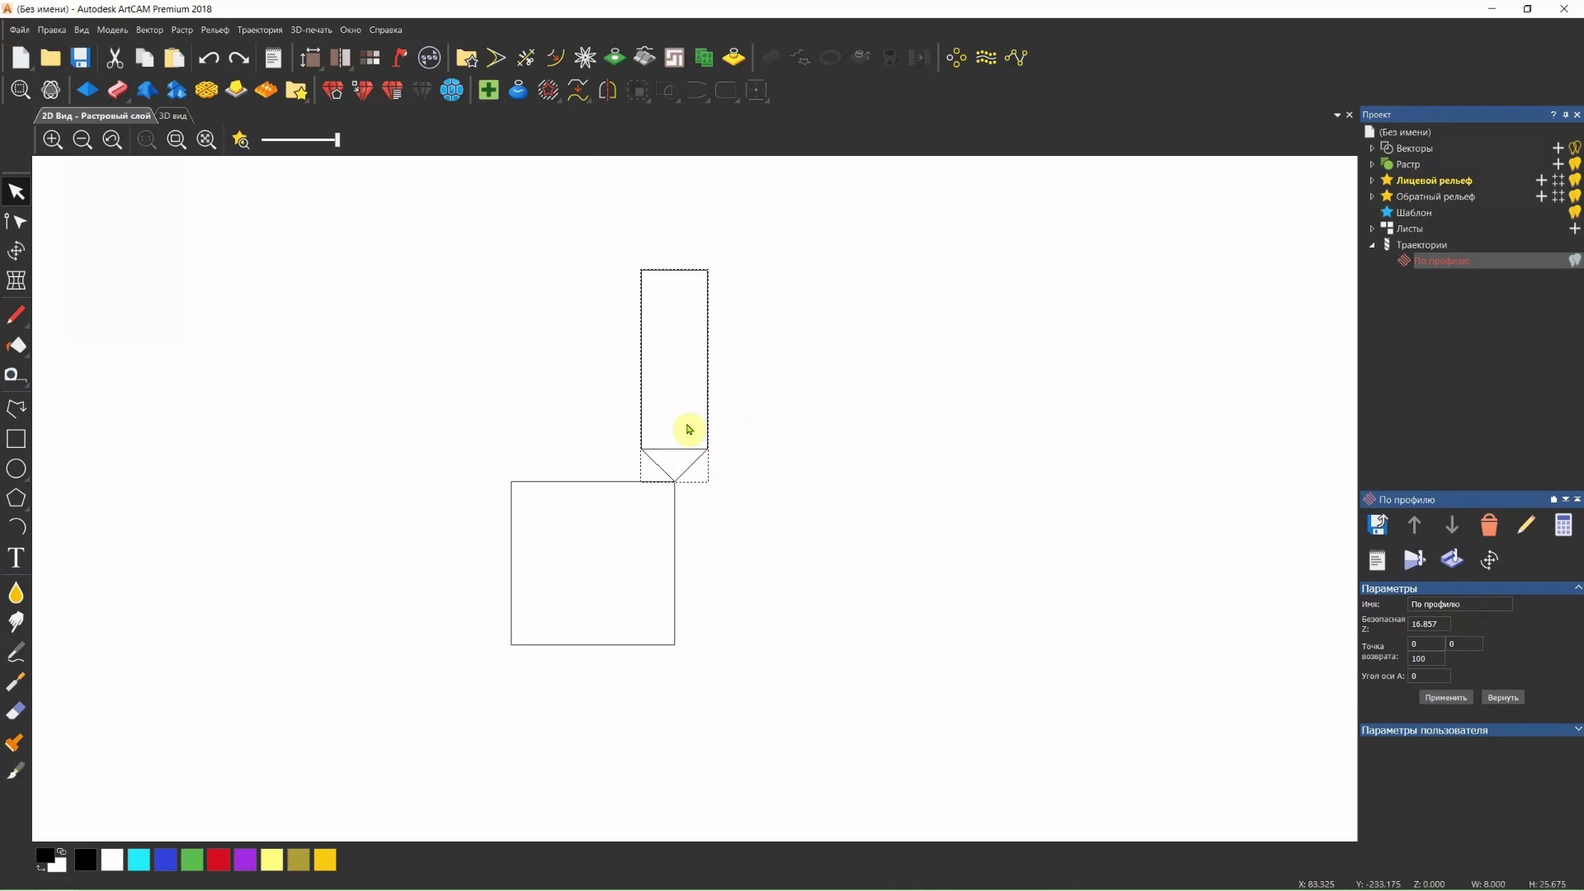
left_click(649, 557)
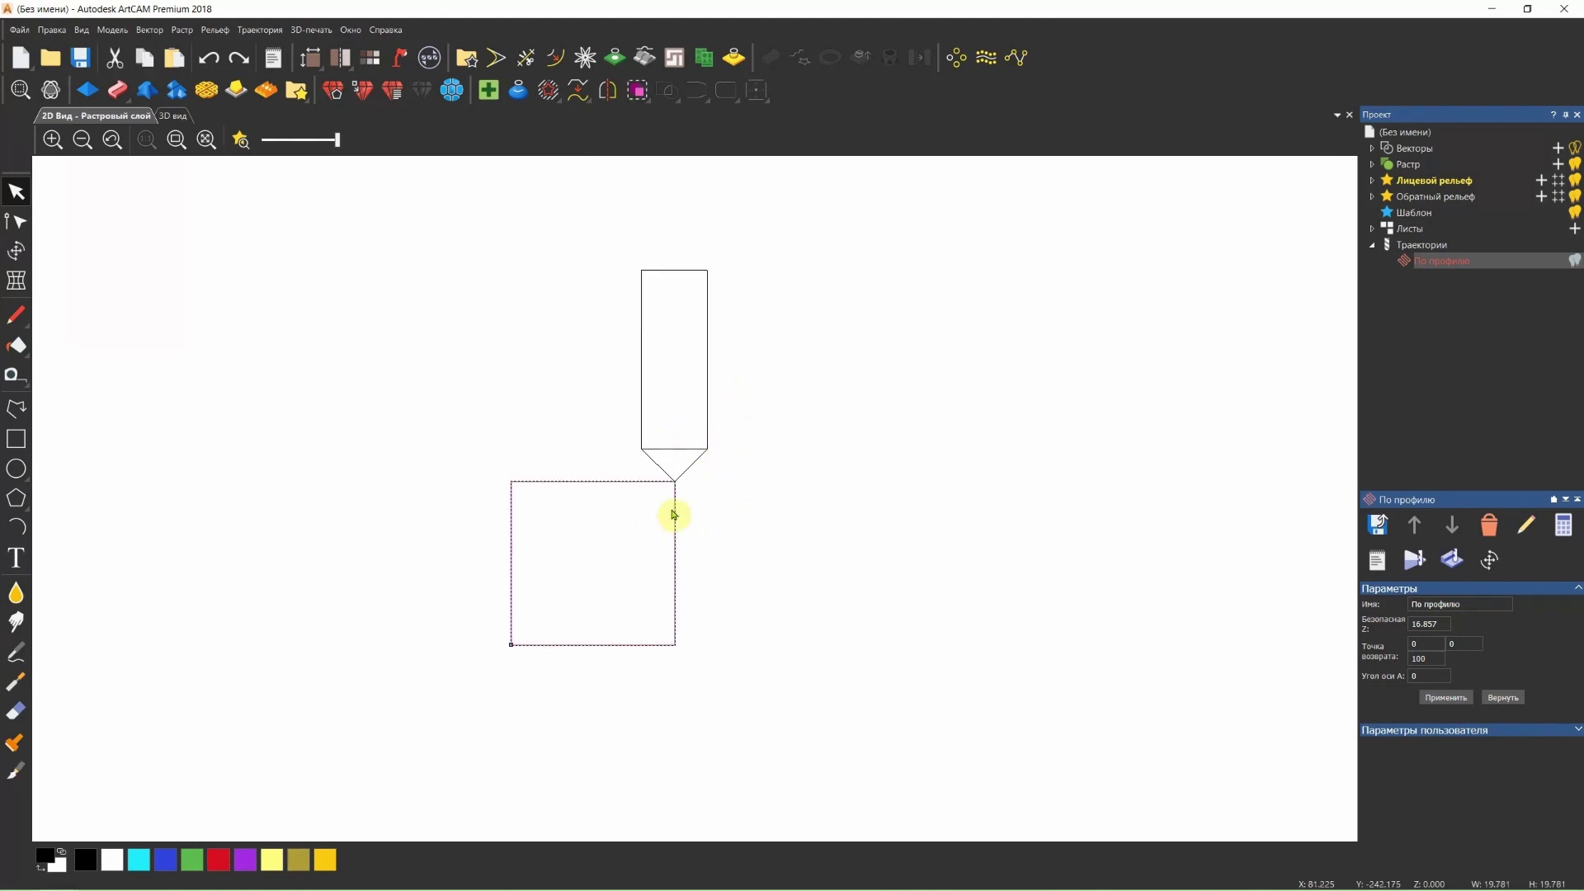
left_click(696, 491)
scroll(686, 492, "up", 1)
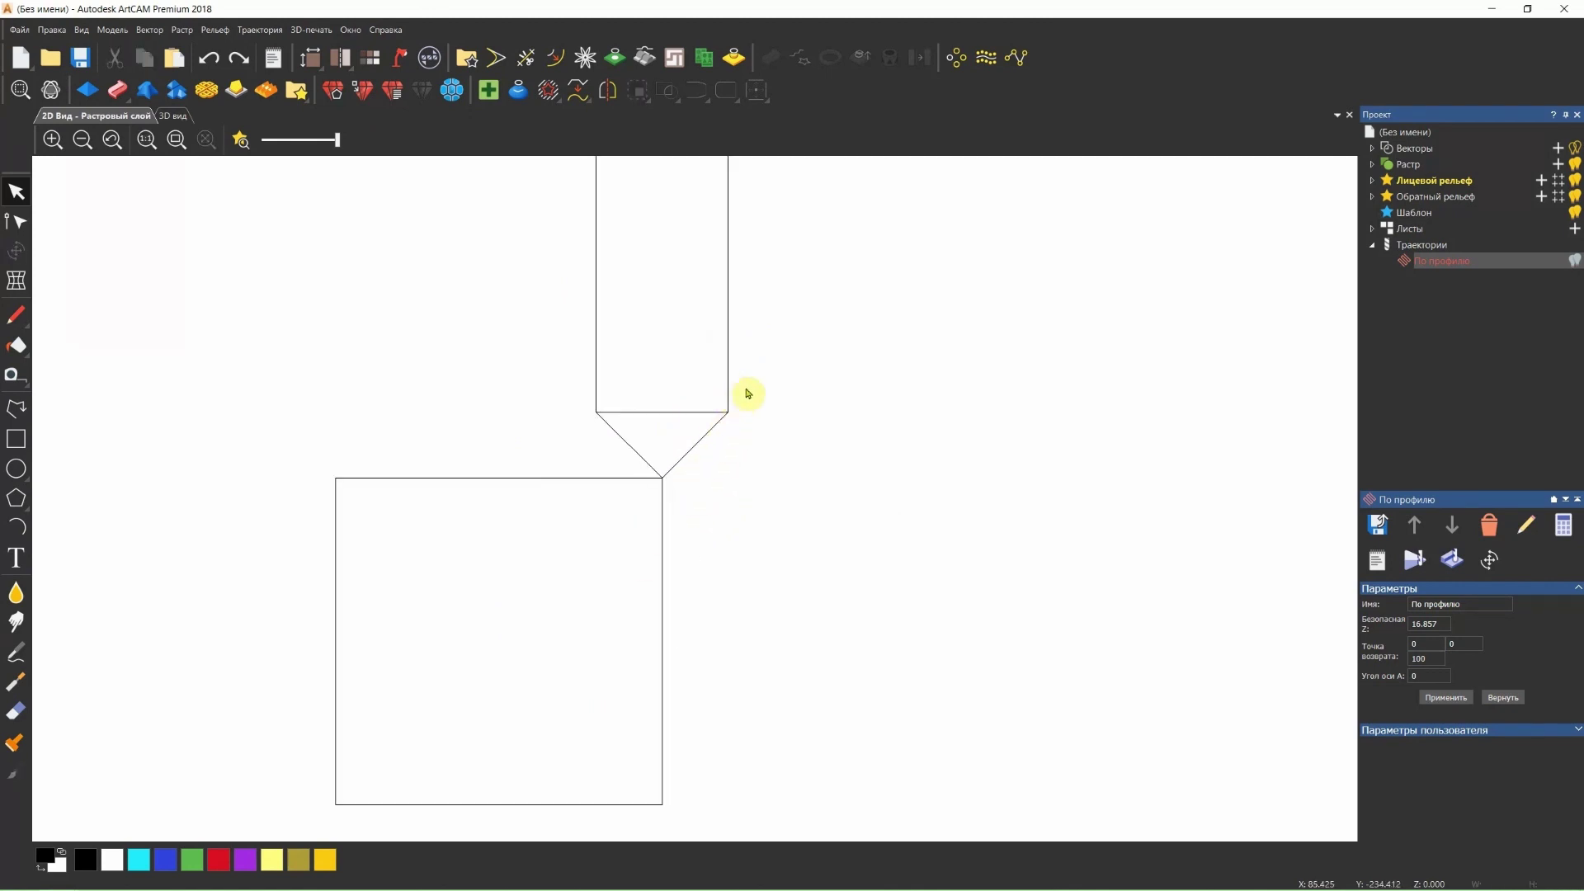
left_click_drag(747, 394, 703, 432)
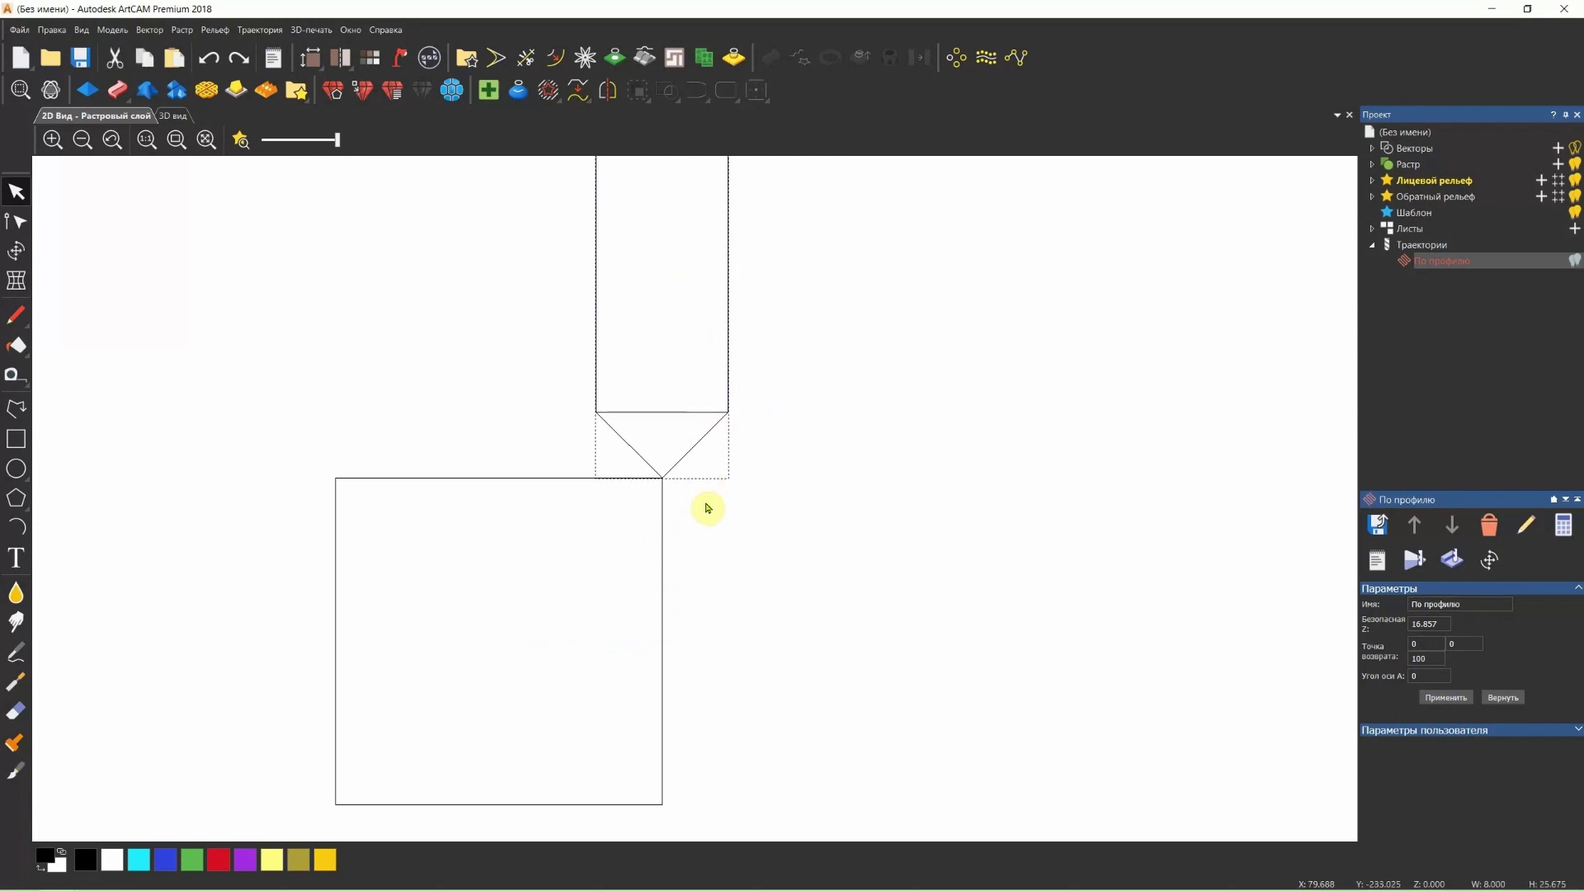
- Nudge the tool vector with arrow keys until its V tip touches the square's top-right corner
key("Down")
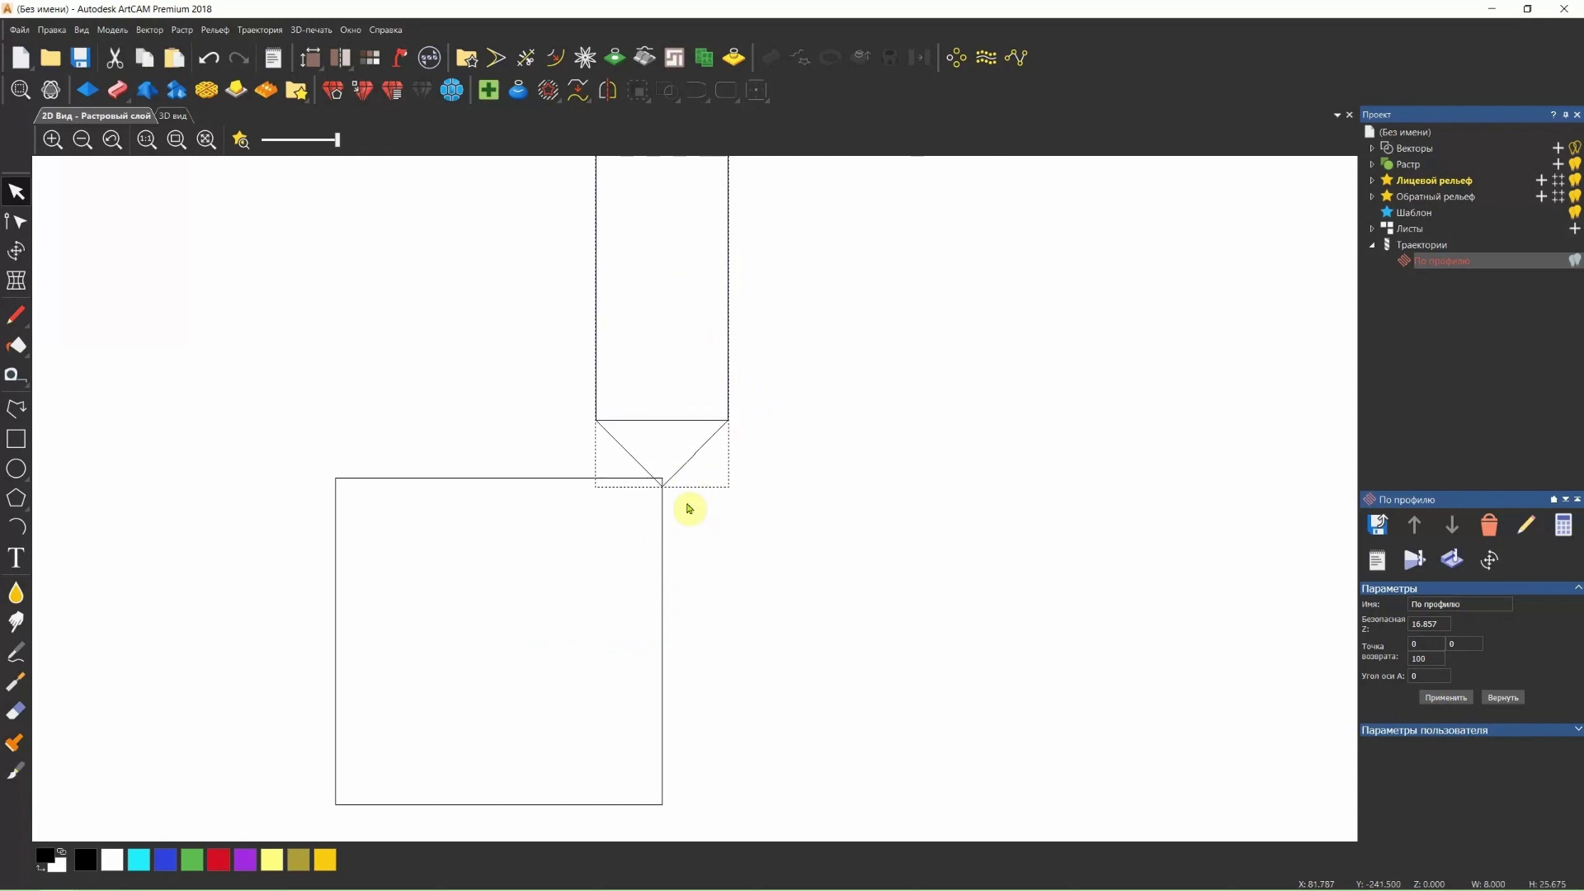
key("Down")
key("Down")
key("Down")
key("Down")
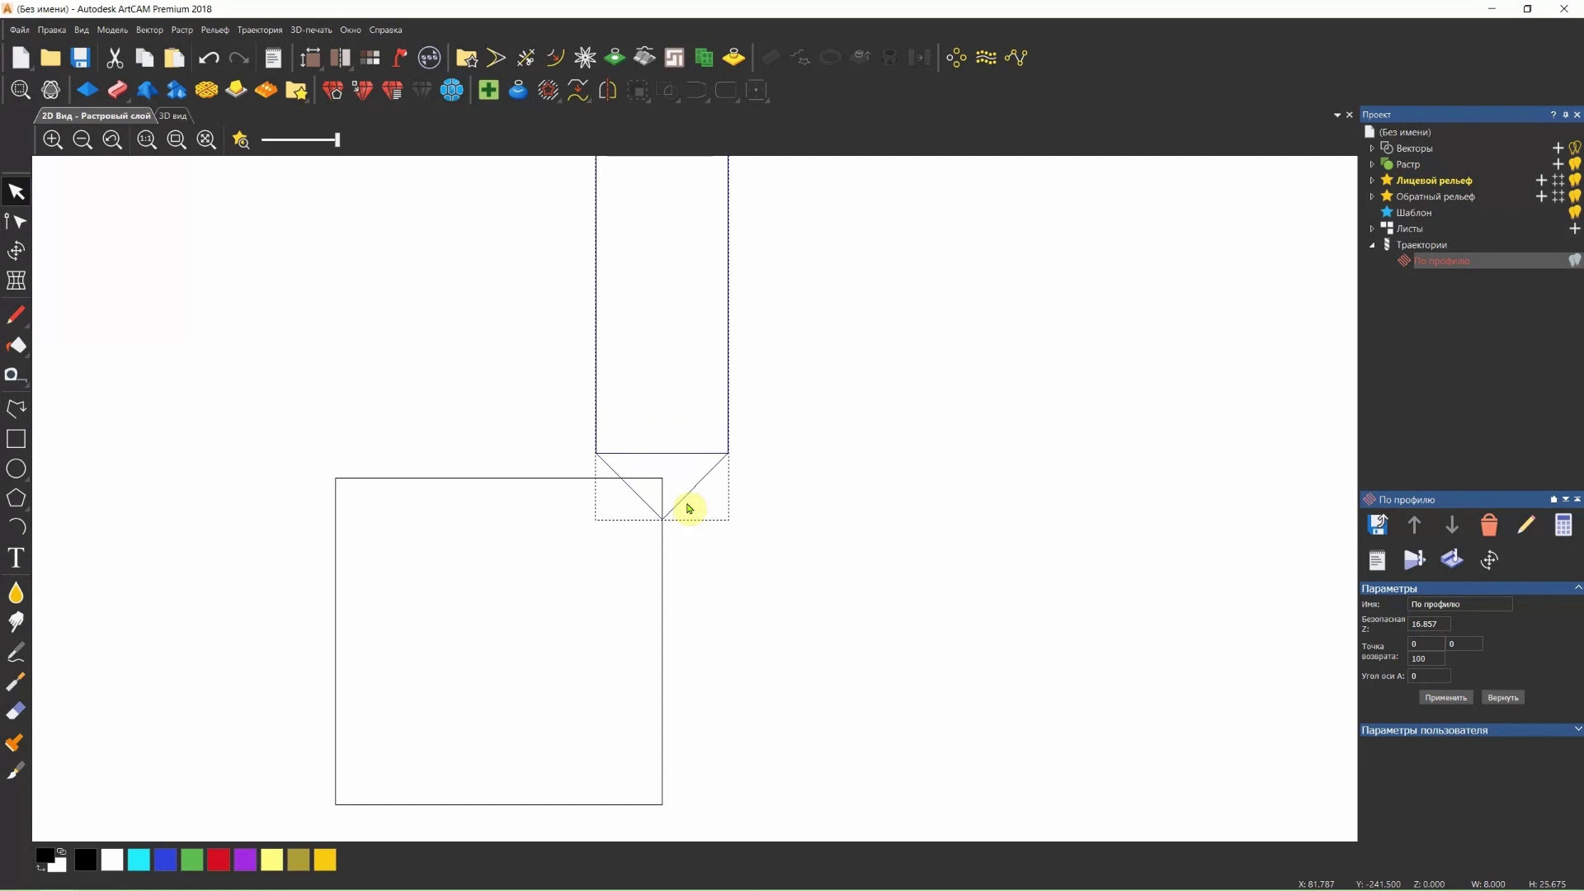
key("Up")
key("Up")
key("Up")
key("Up")
key("Up")
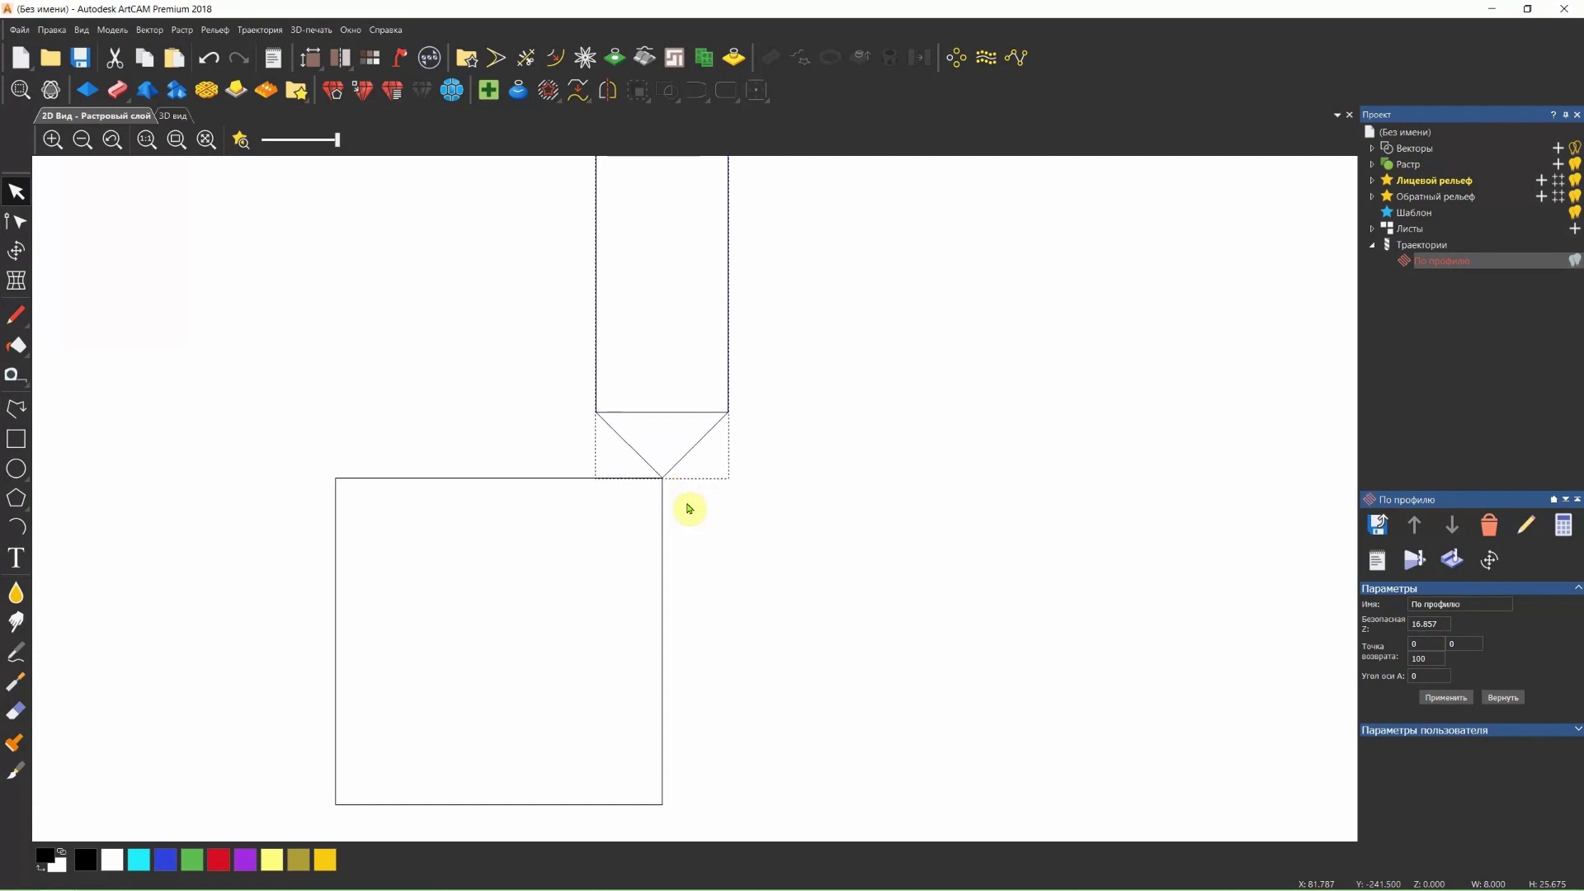
scroll(661, 474, "up", 2)
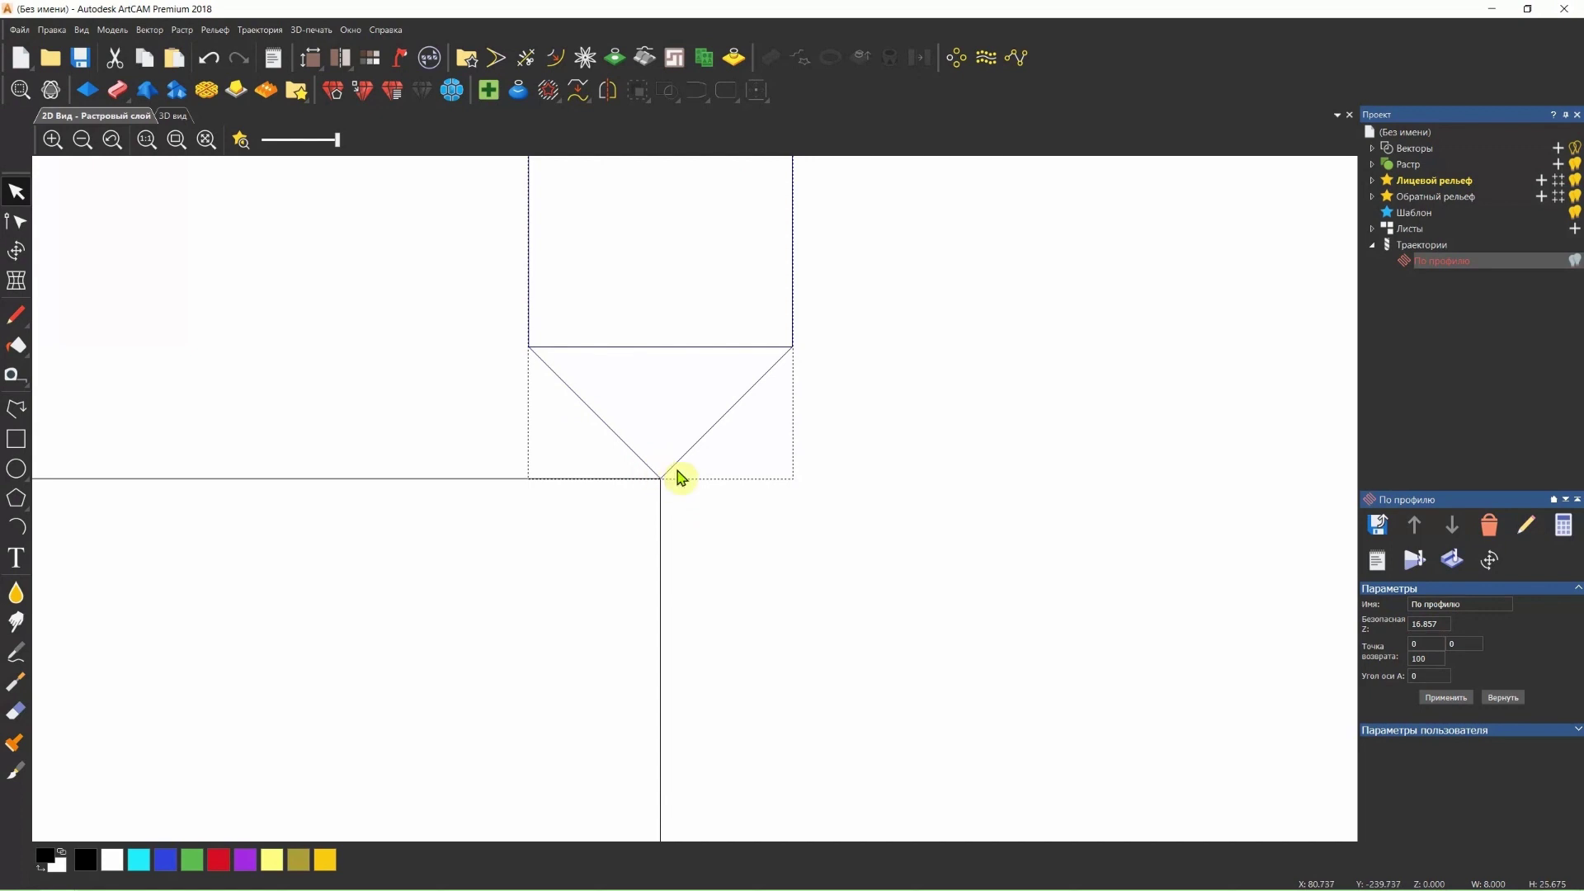
scroll(708, 476, "down", 2)
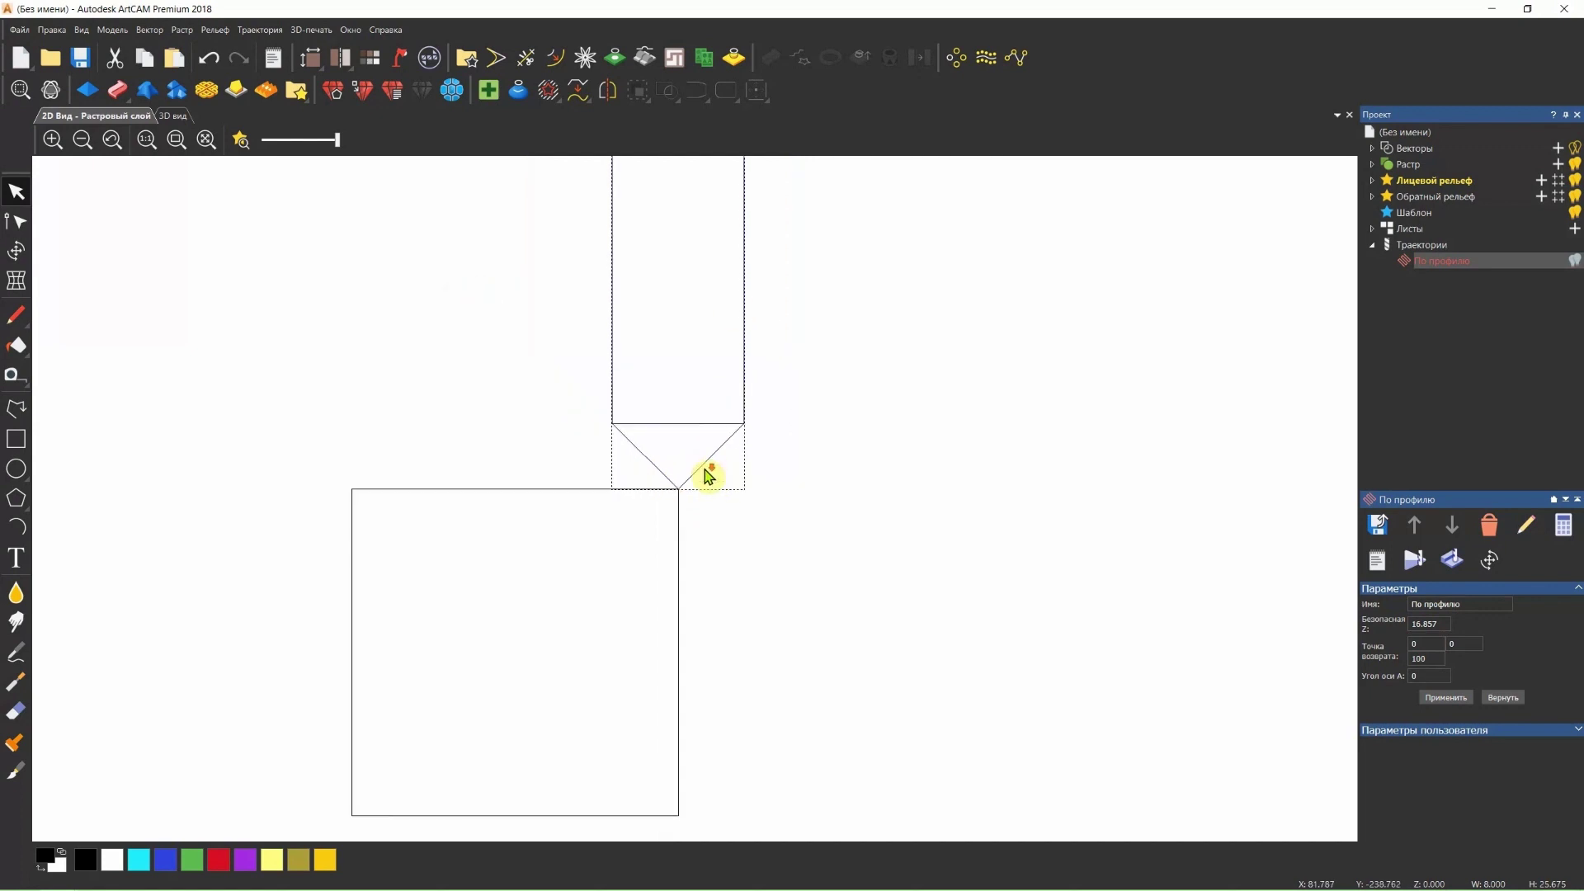
scroll(689, 499, "up", 1)
scroll(689, 500, "down", 1)
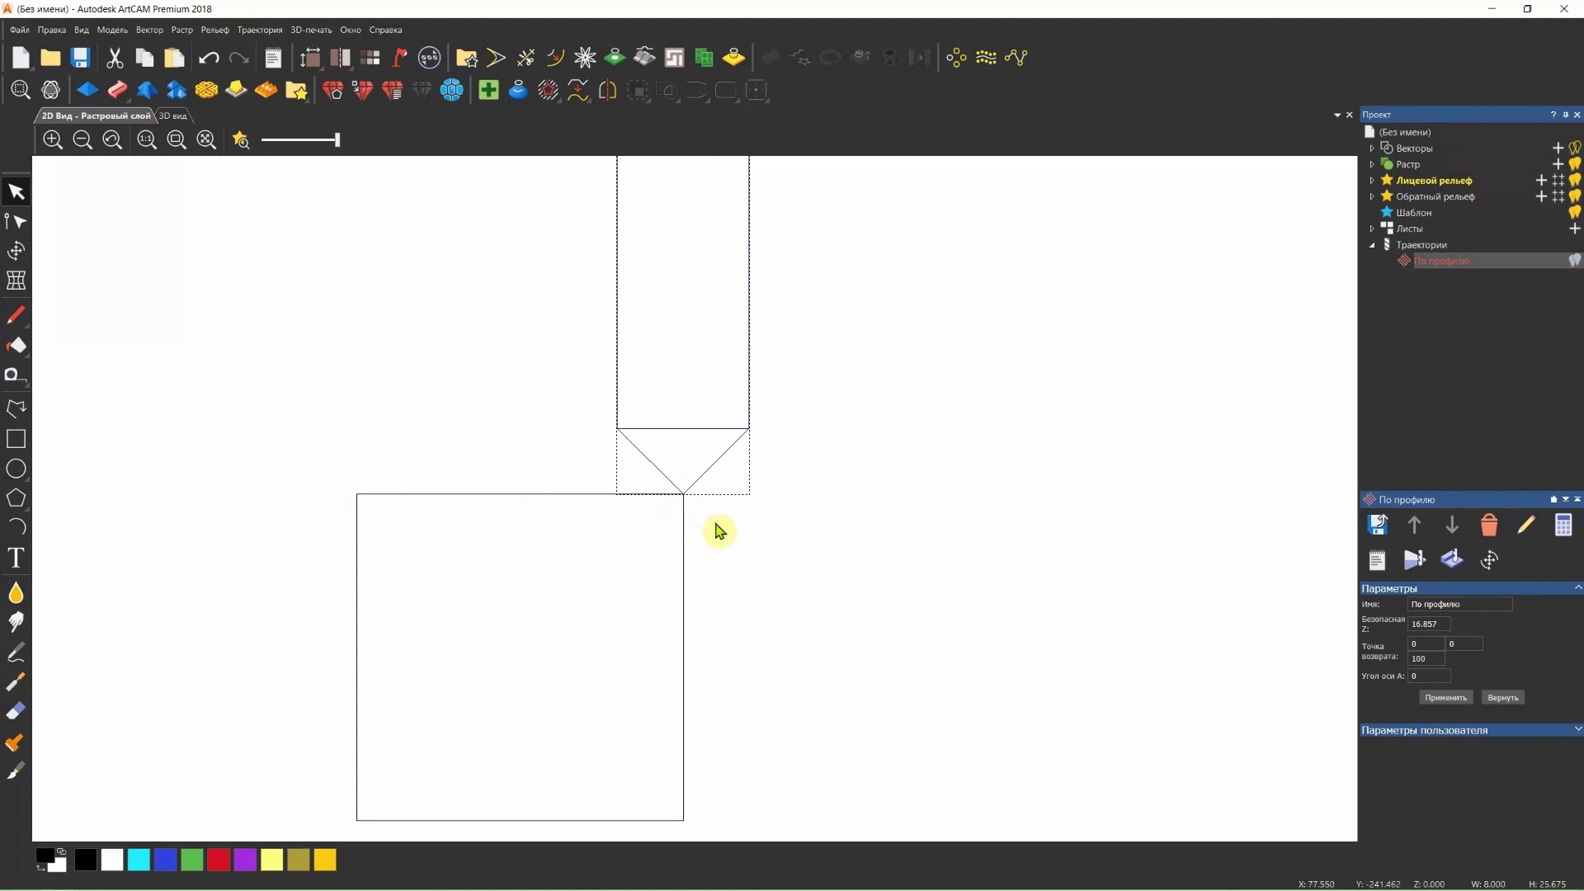
scroll(681, 505, "up", 2)
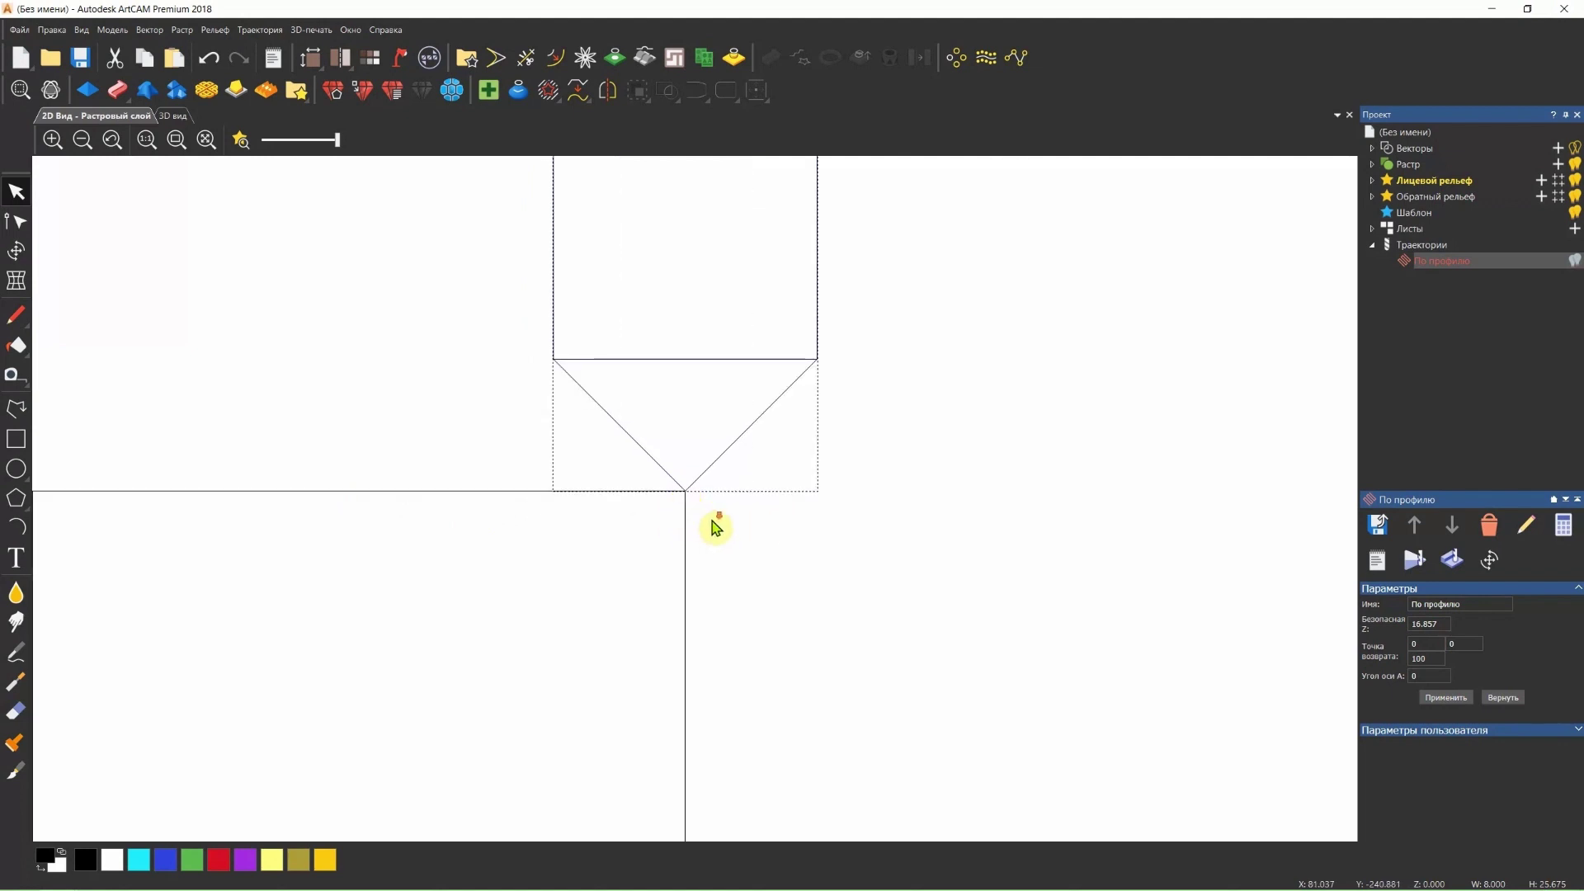
scroll(716, 528, "down", 2)
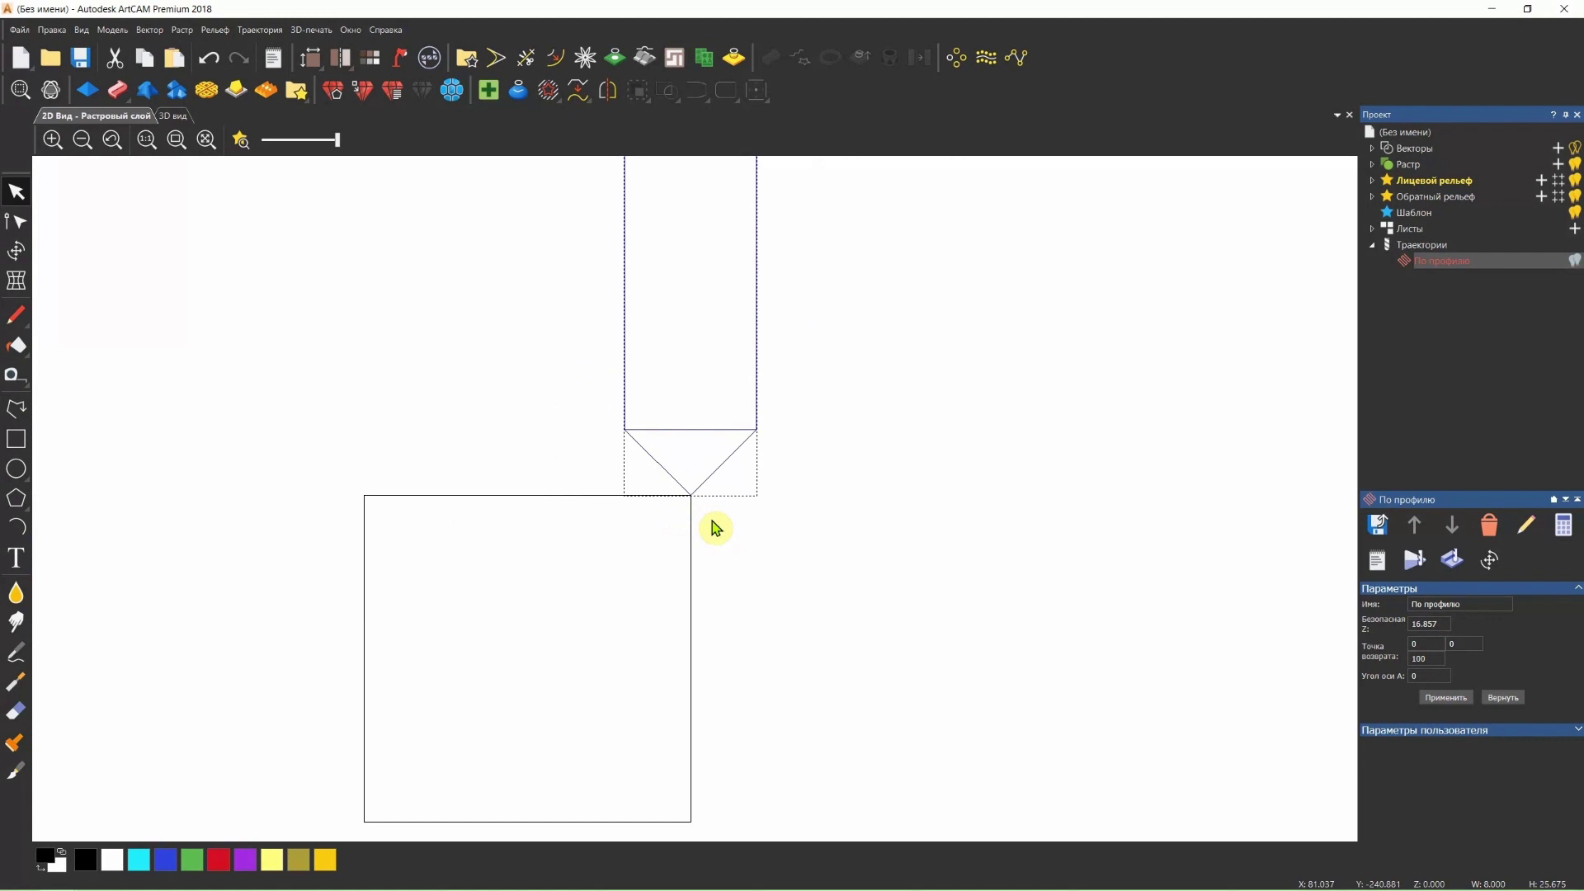
key("Right")
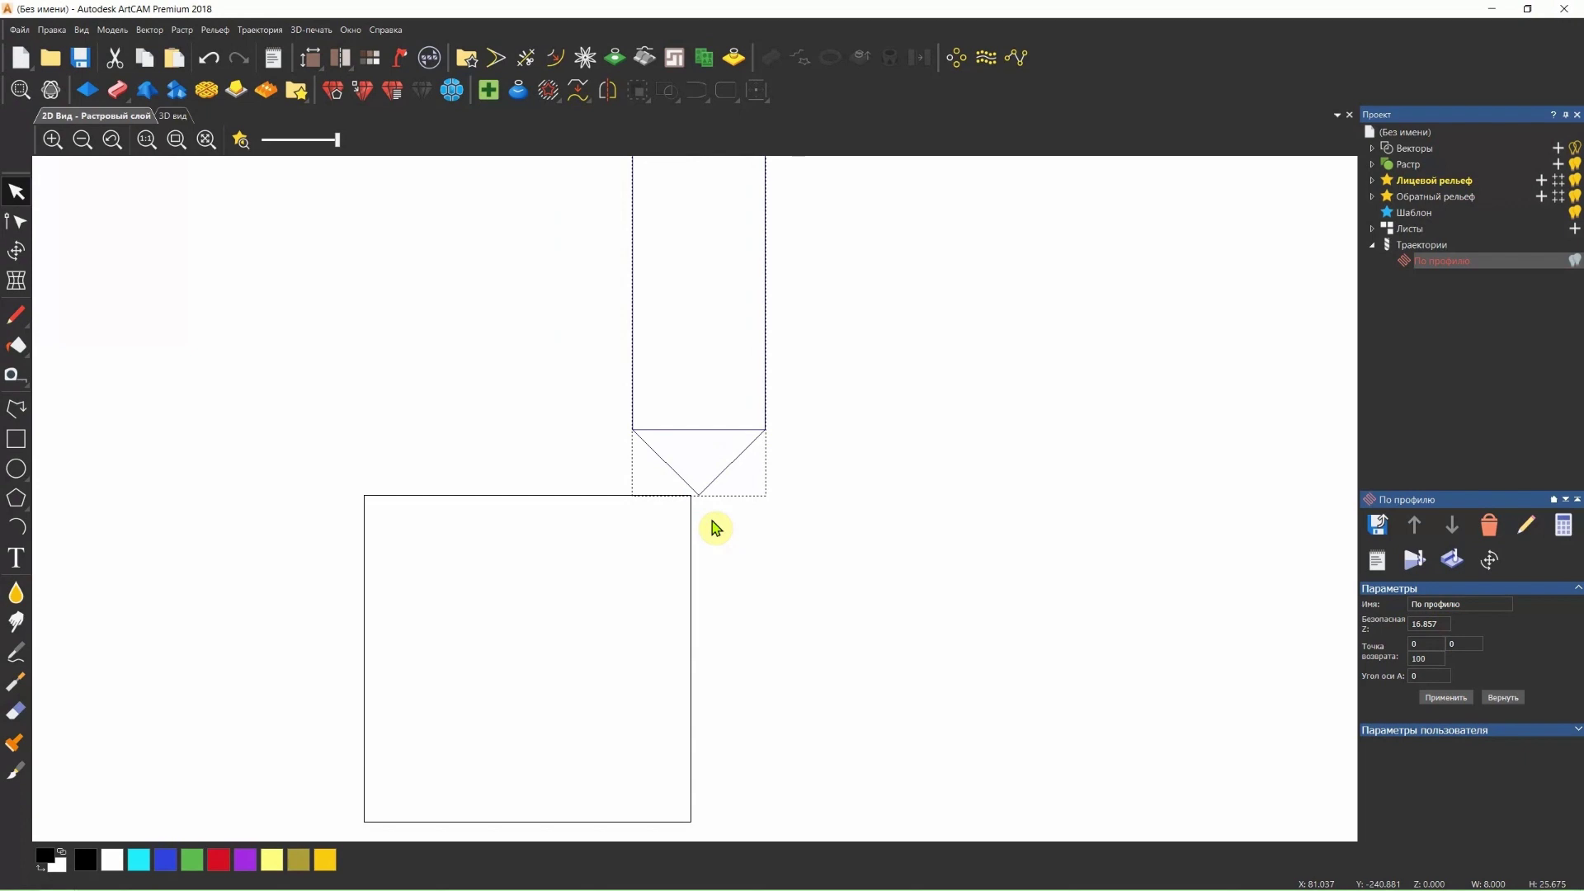
scroll(704, 513, "up", 2)
left_click(698, 501)
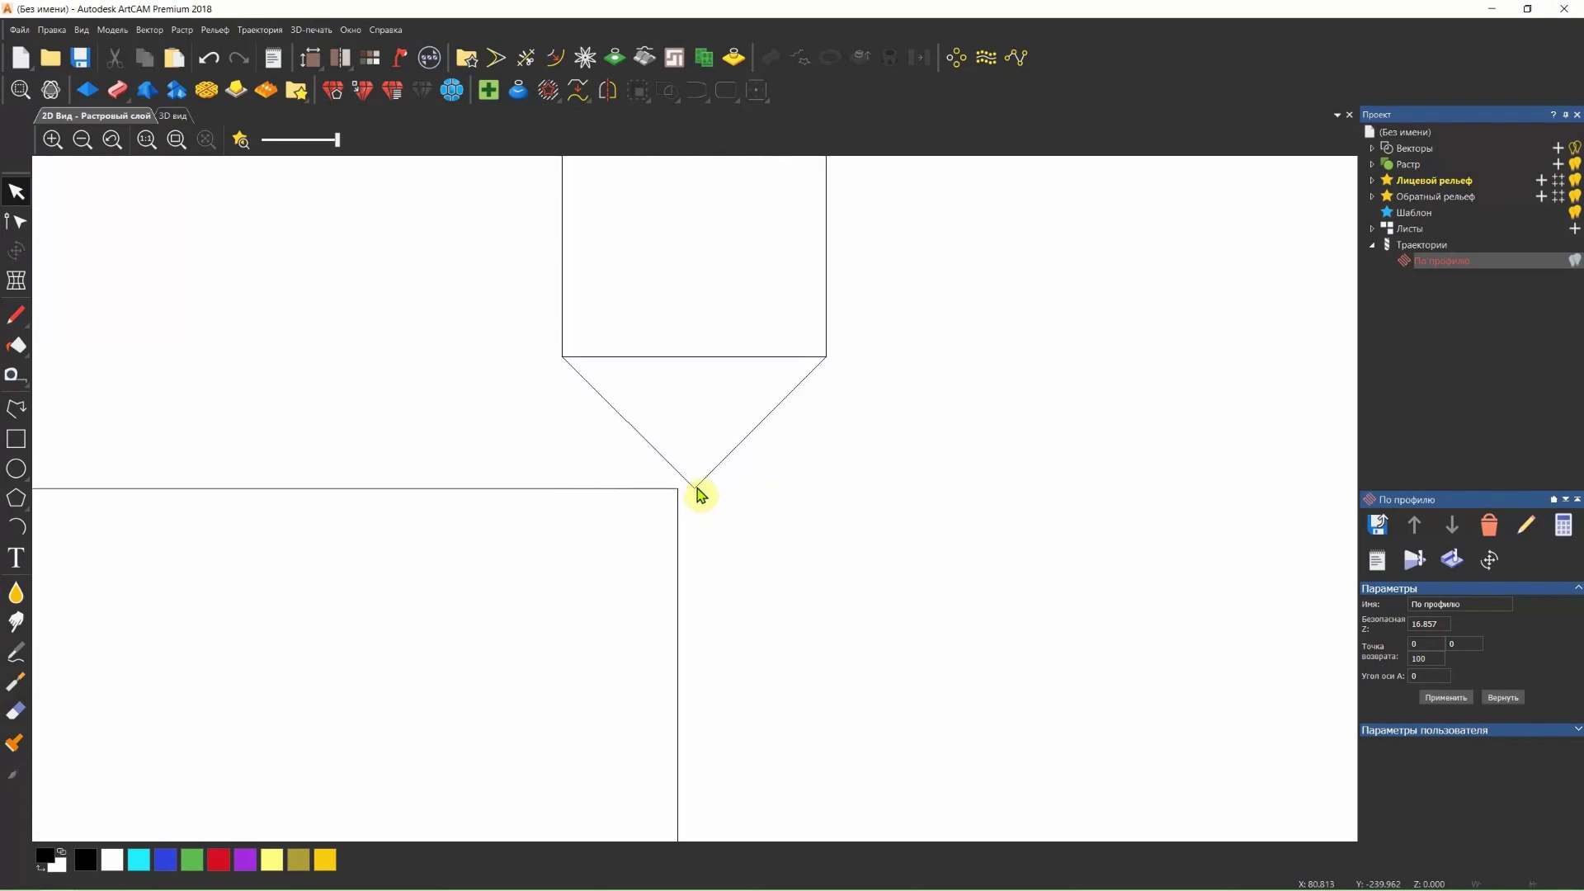
scroll(691, 498, "up", 2)
scroll(690, 501, "down", 4)
scroll(693, 508, "up", 2)
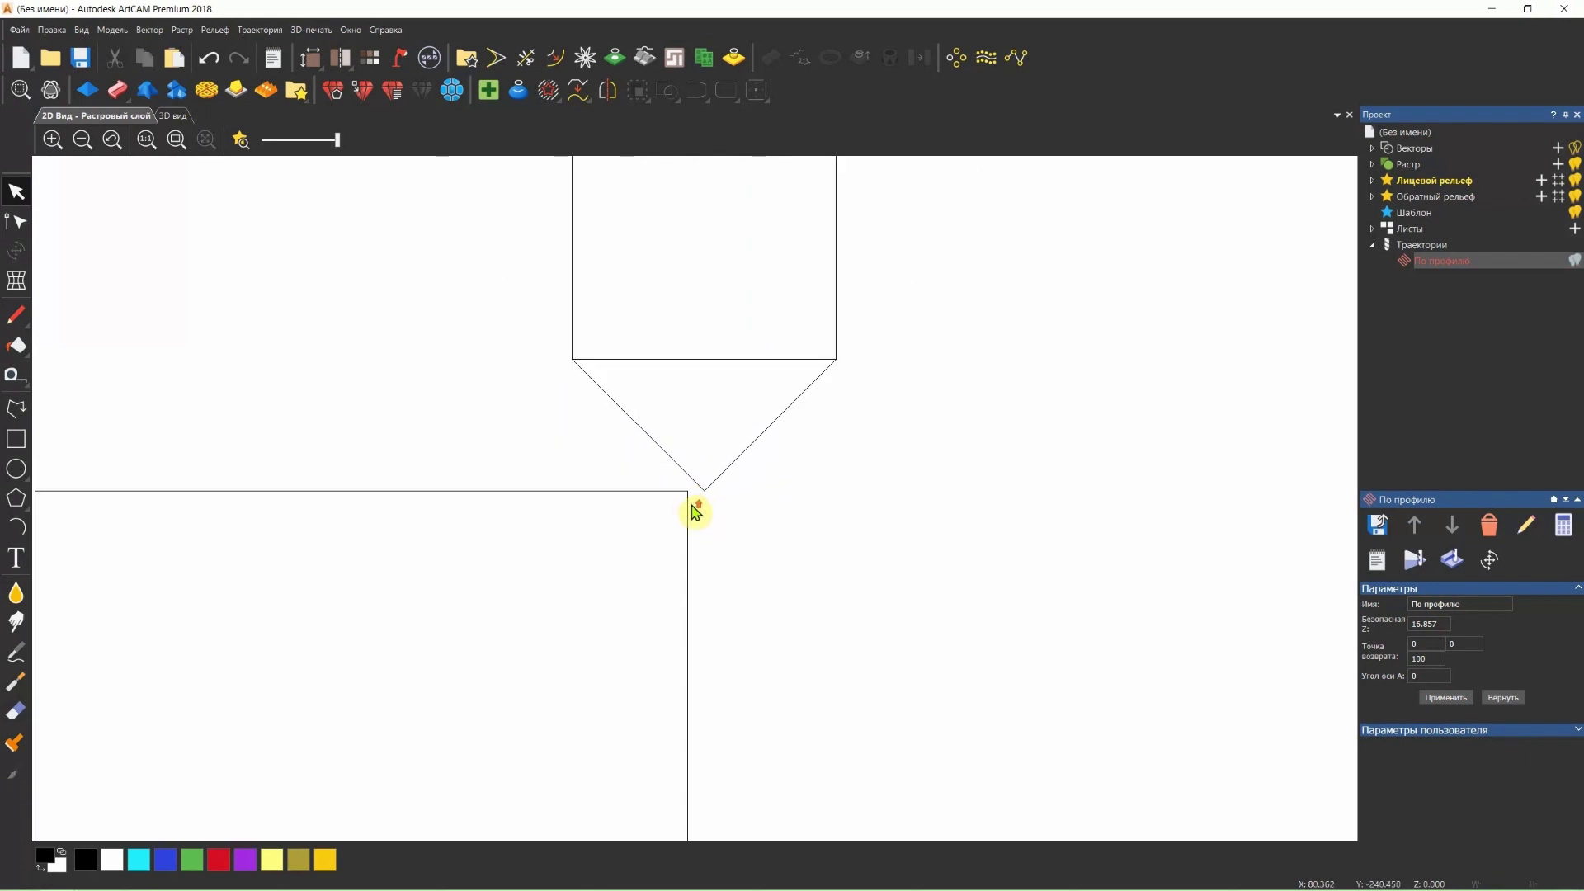
scroll(695, 513, "down", 2)
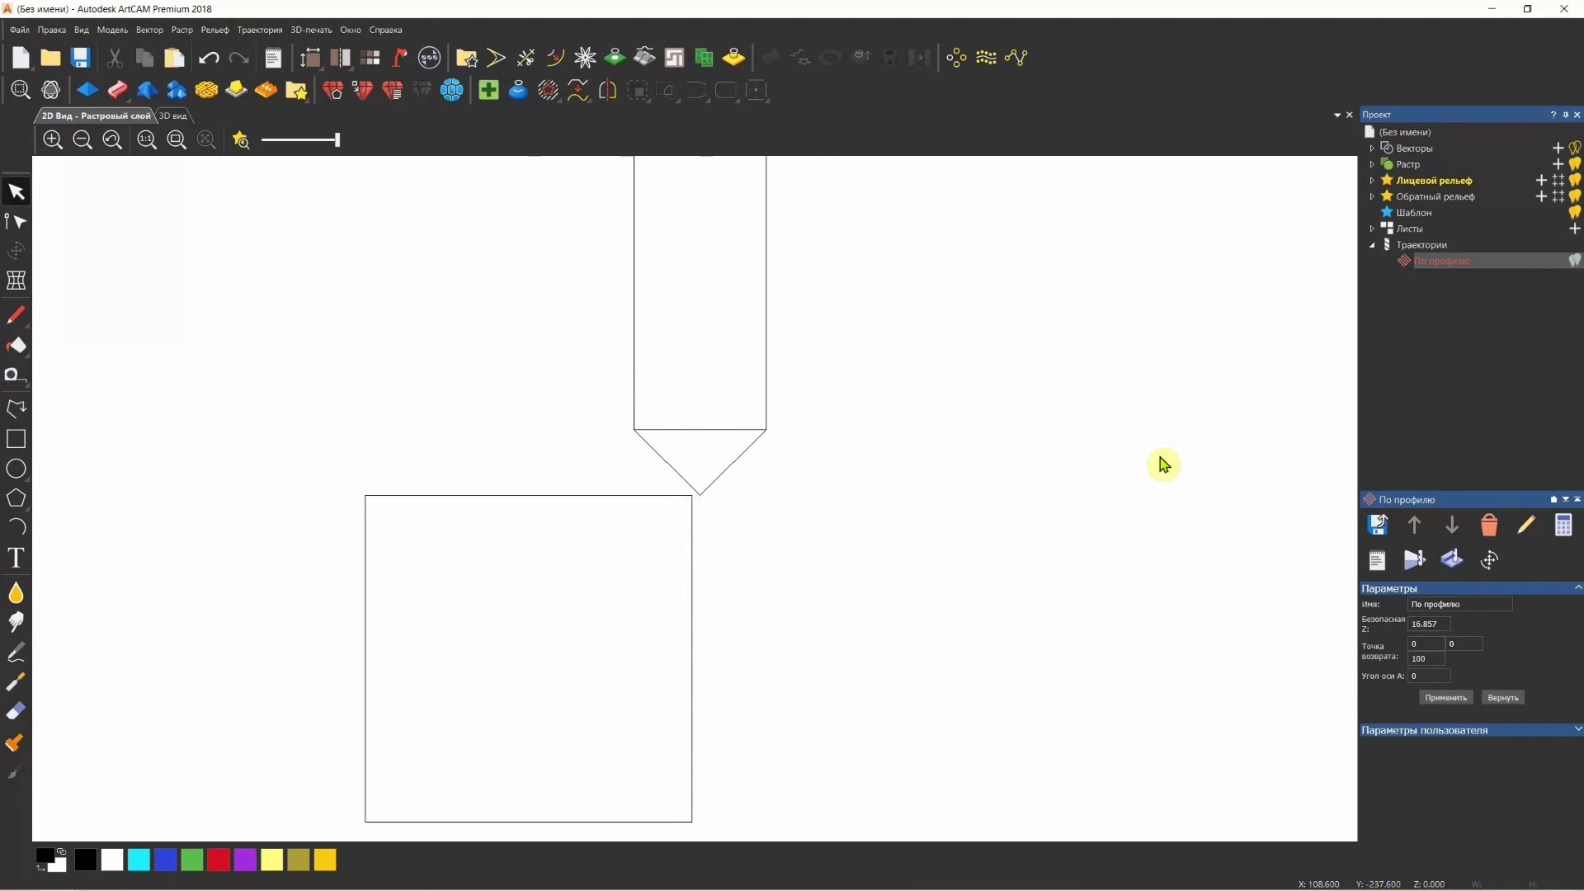
- Switch the По профилю toolpath's profile side from Снаружи to Вдоль and close the panel
double_click(1461, 268)
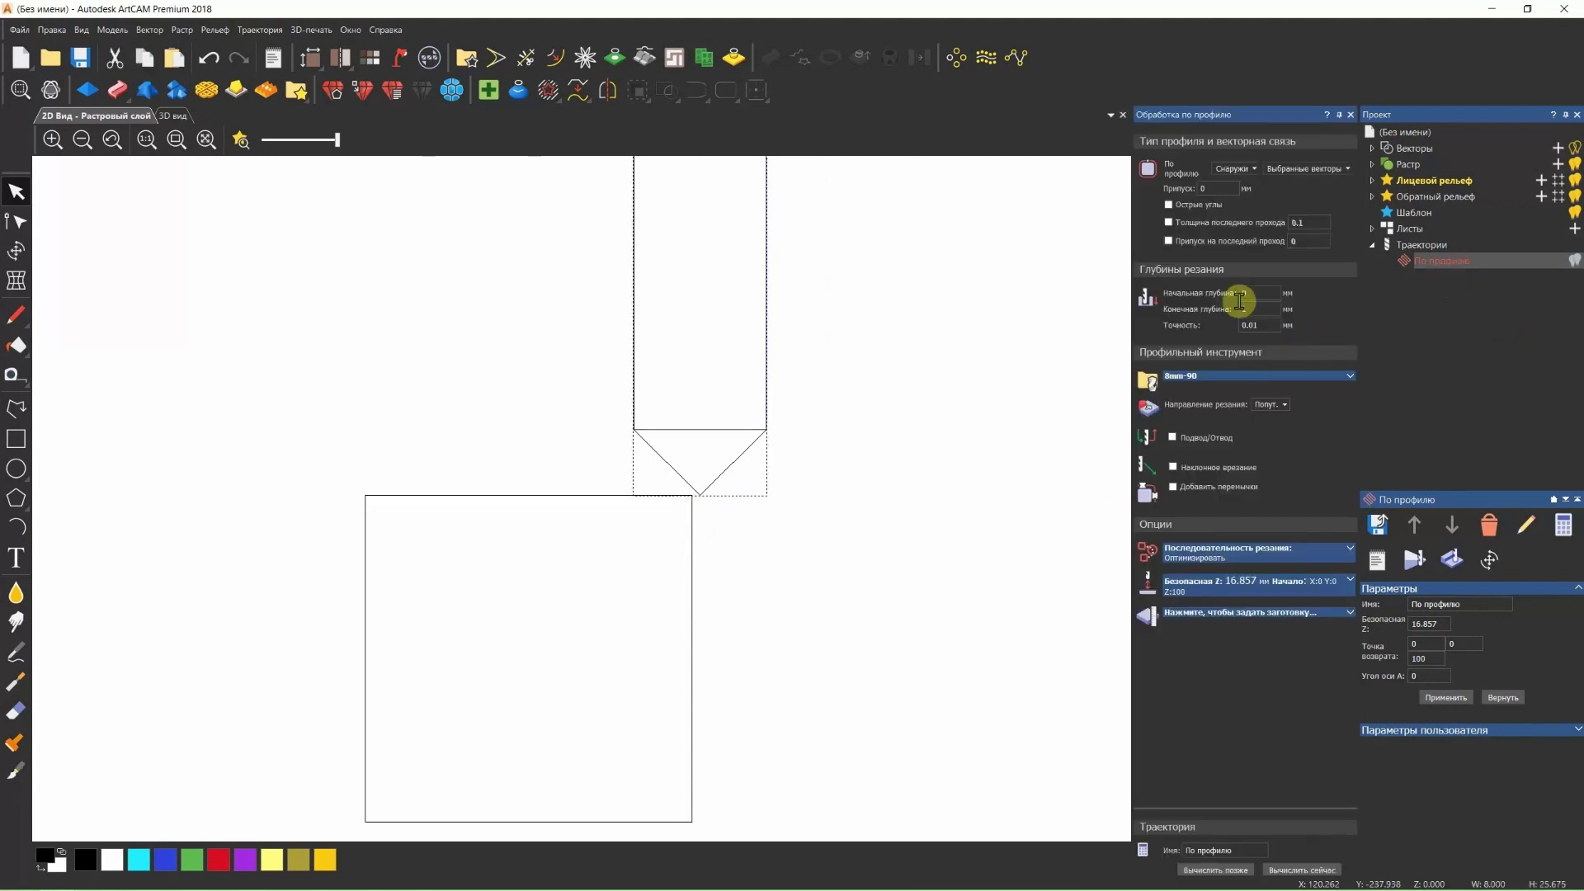
left_click(1234, 174)
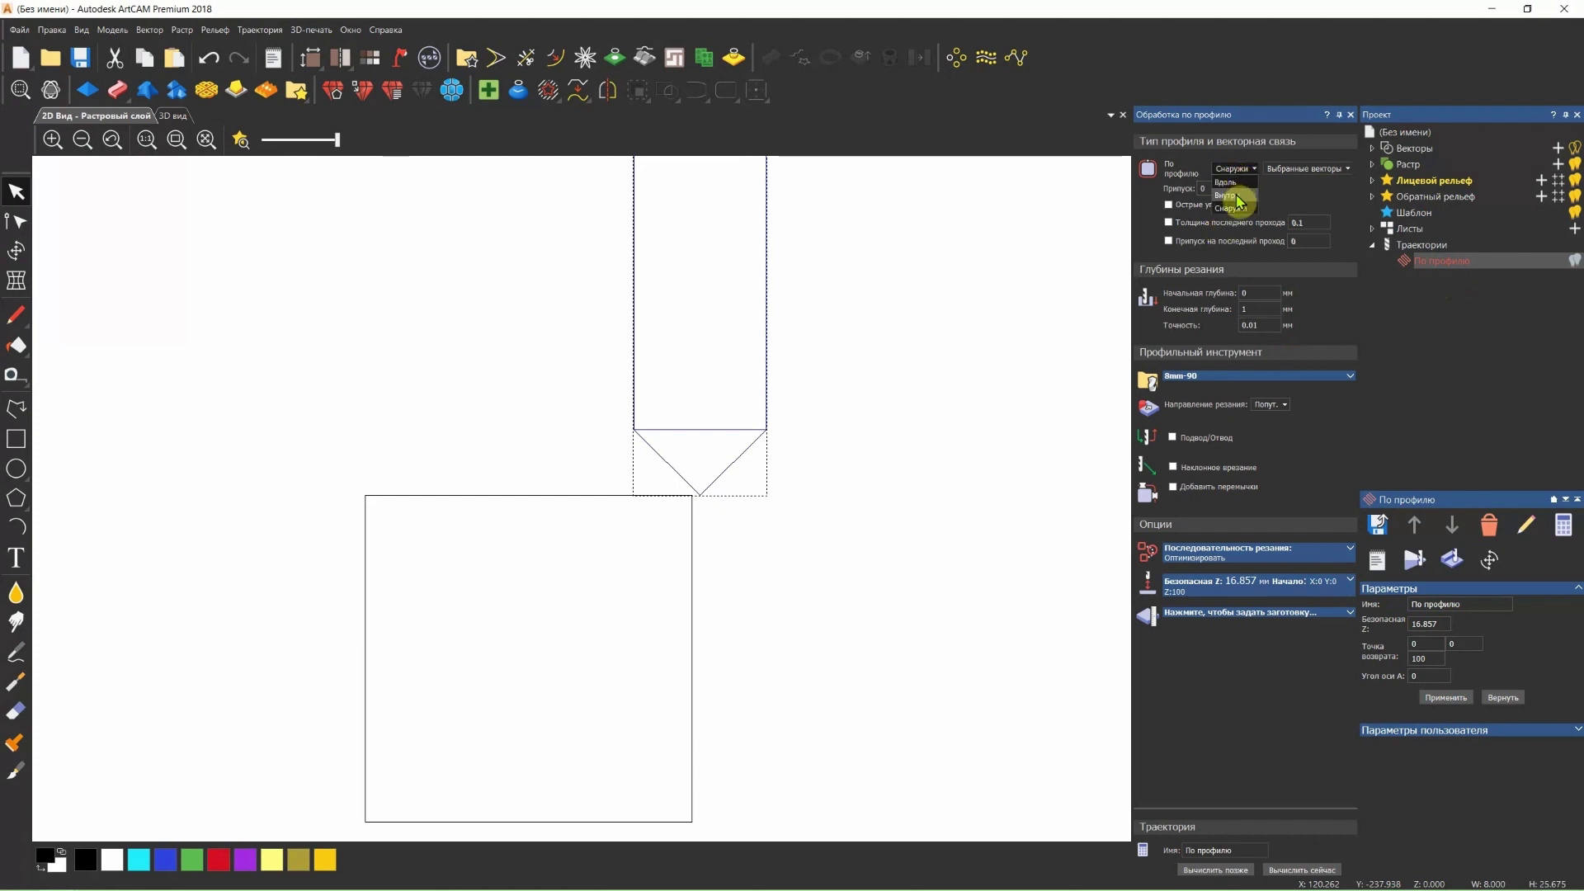
left_click(1227, 182)
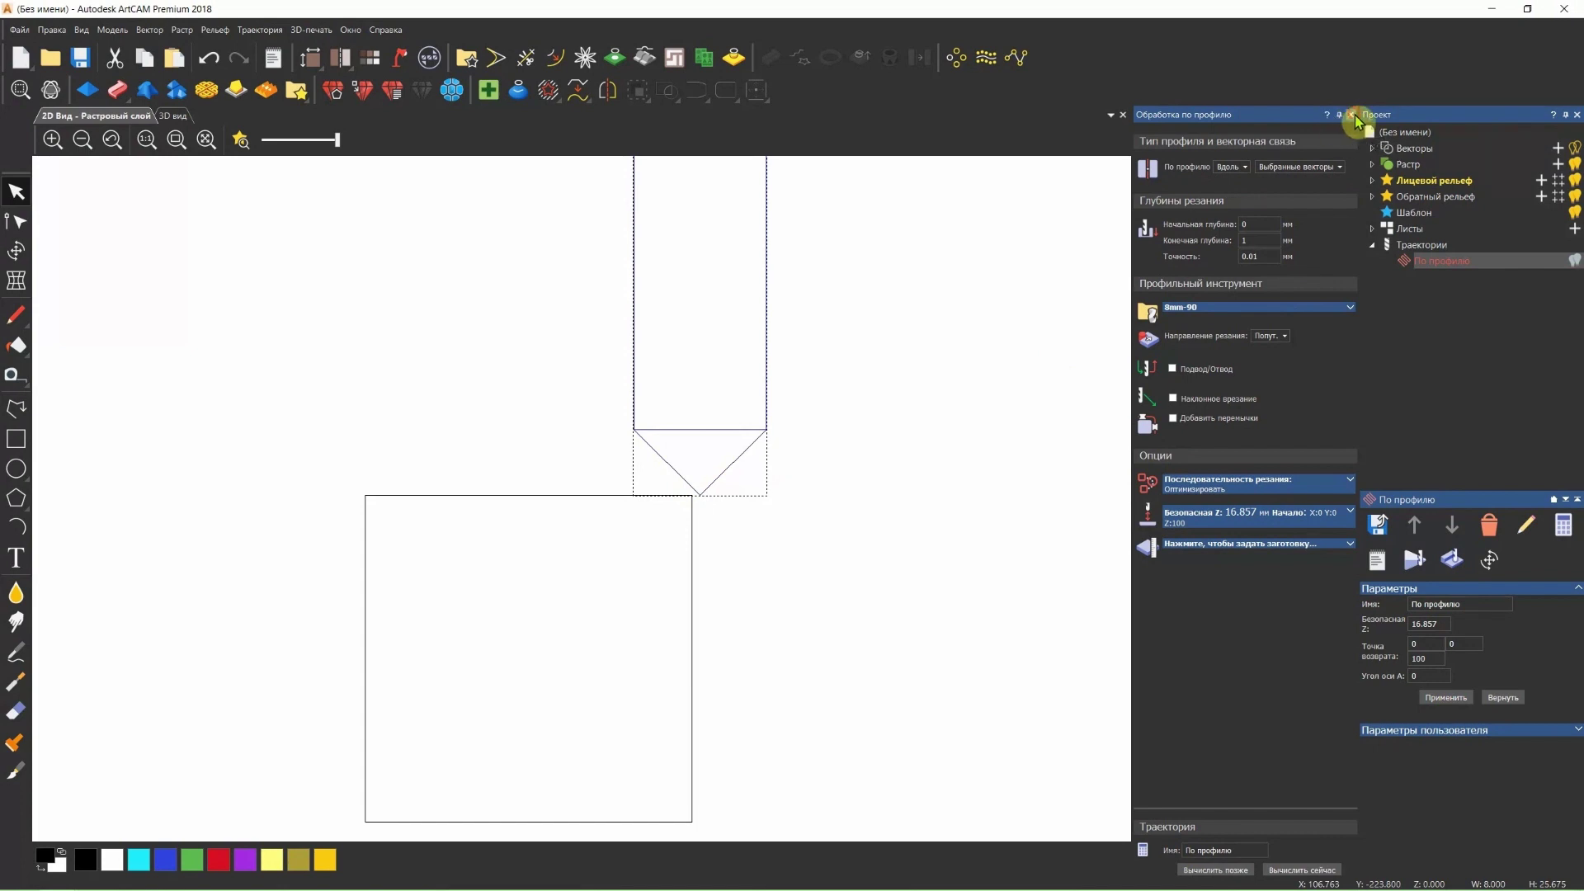
left_click(1350, 116)
scroll(711, 505, "up", 2)
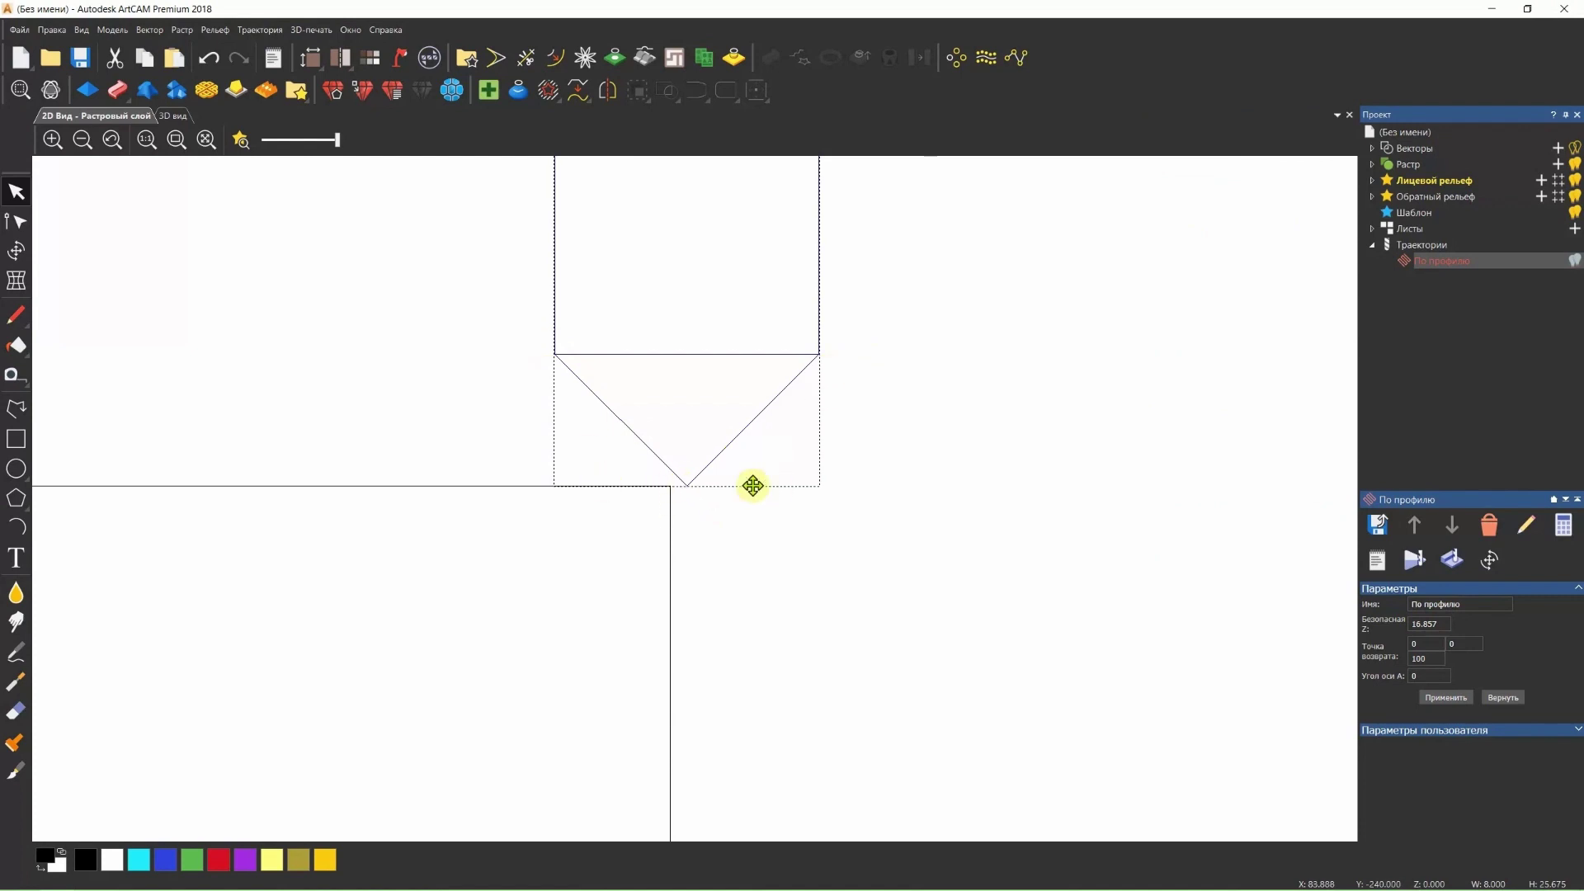
- Lower the V-tipped outline one arrow-key step below the square's corner and zoom to check
scroll(685, 483, "up", 2)
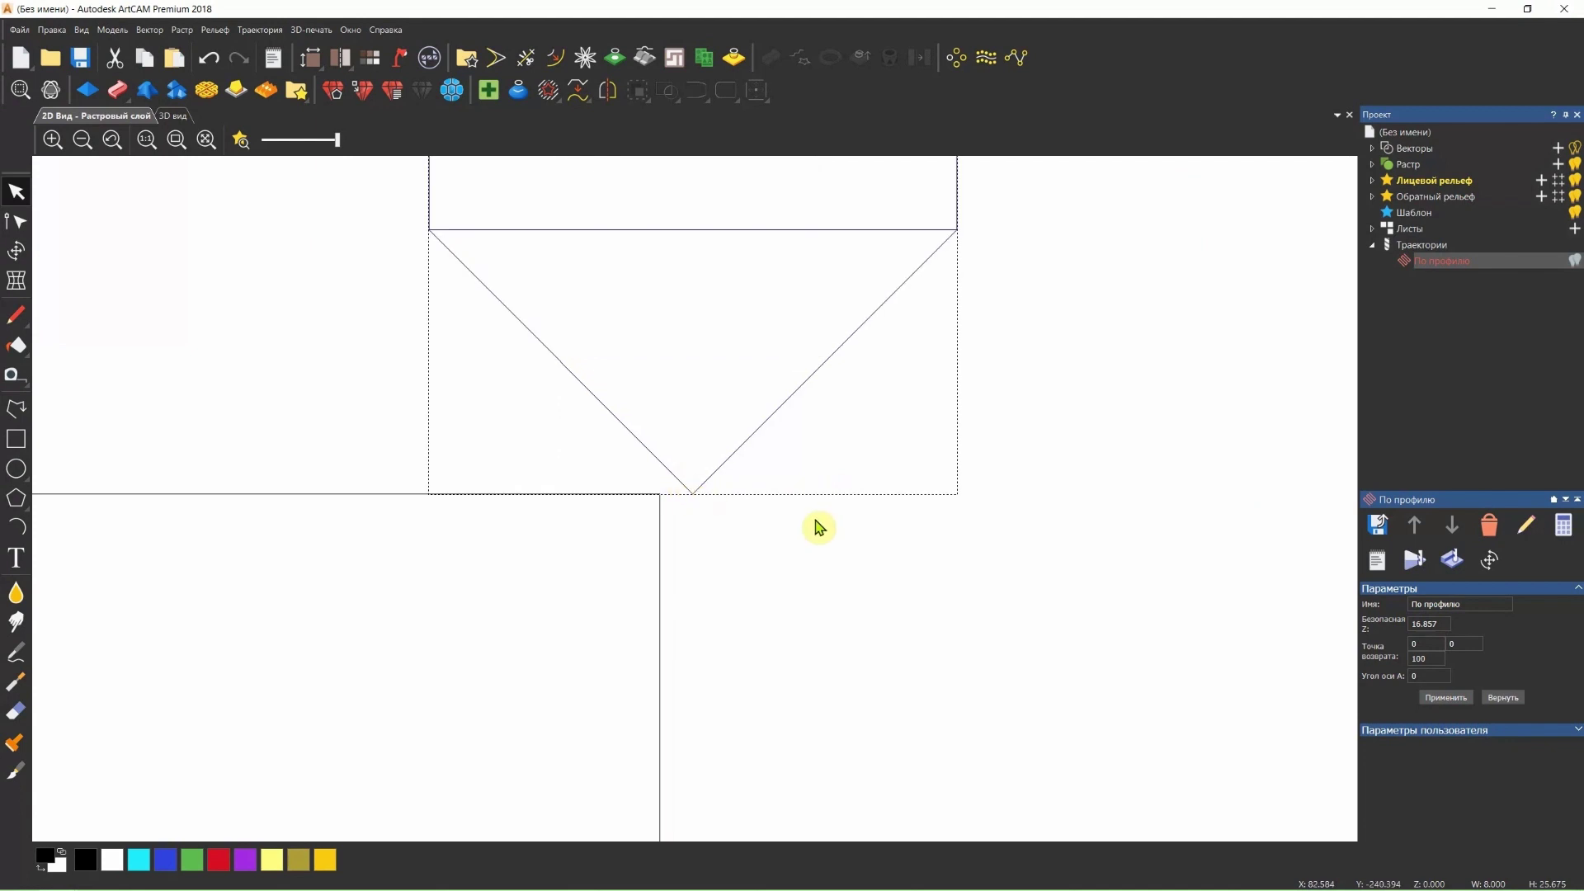
key("Down")
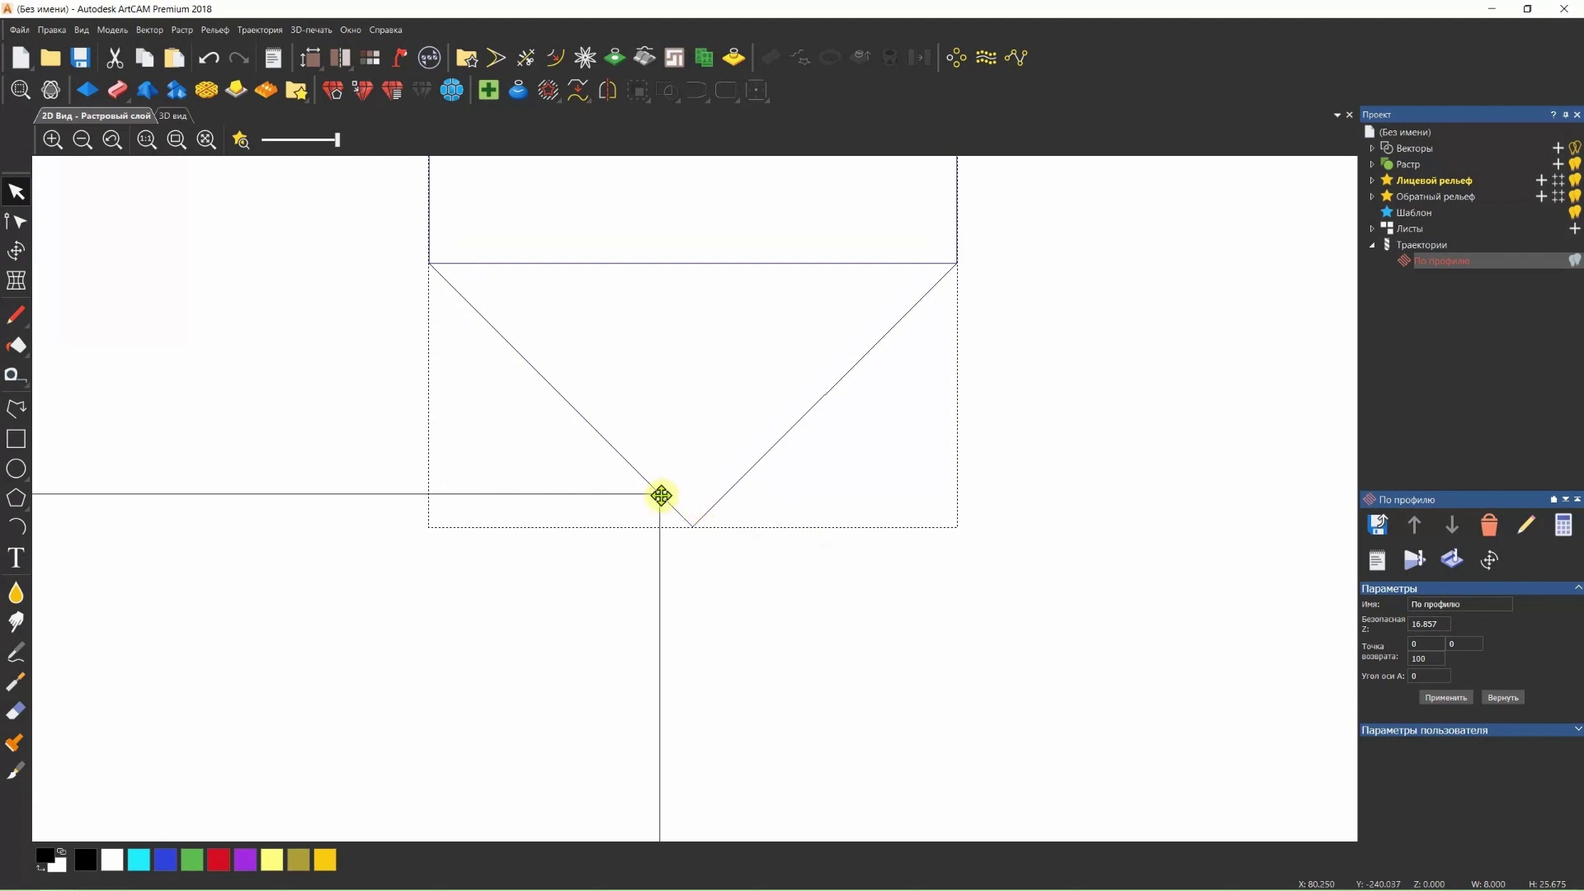
scroll(661, 495, "up", 2)
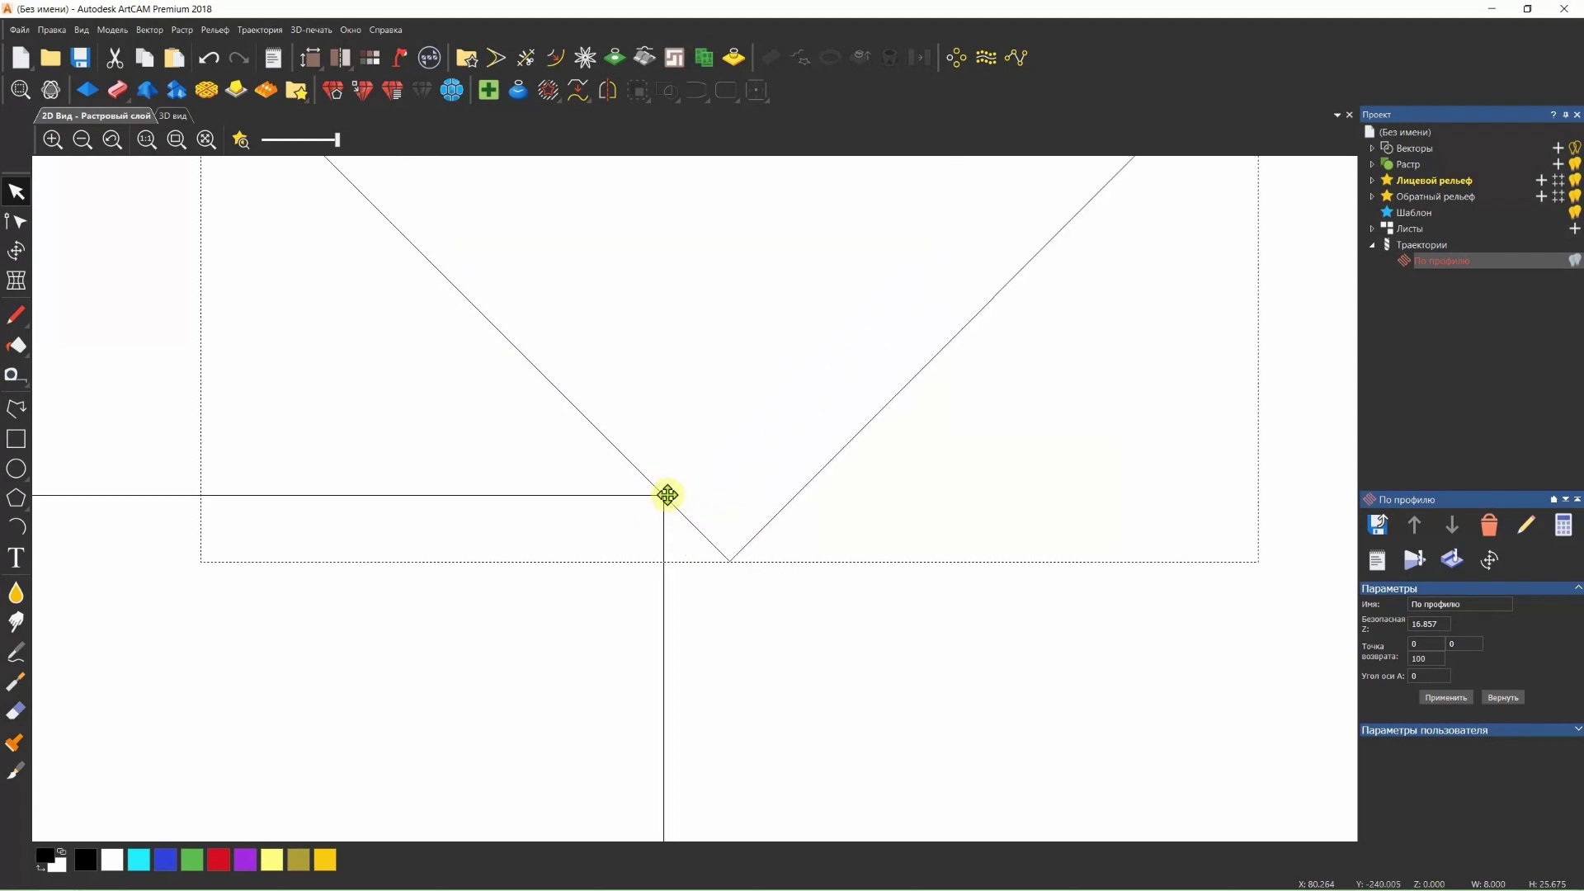
scroll(665, 495, "down", 2)
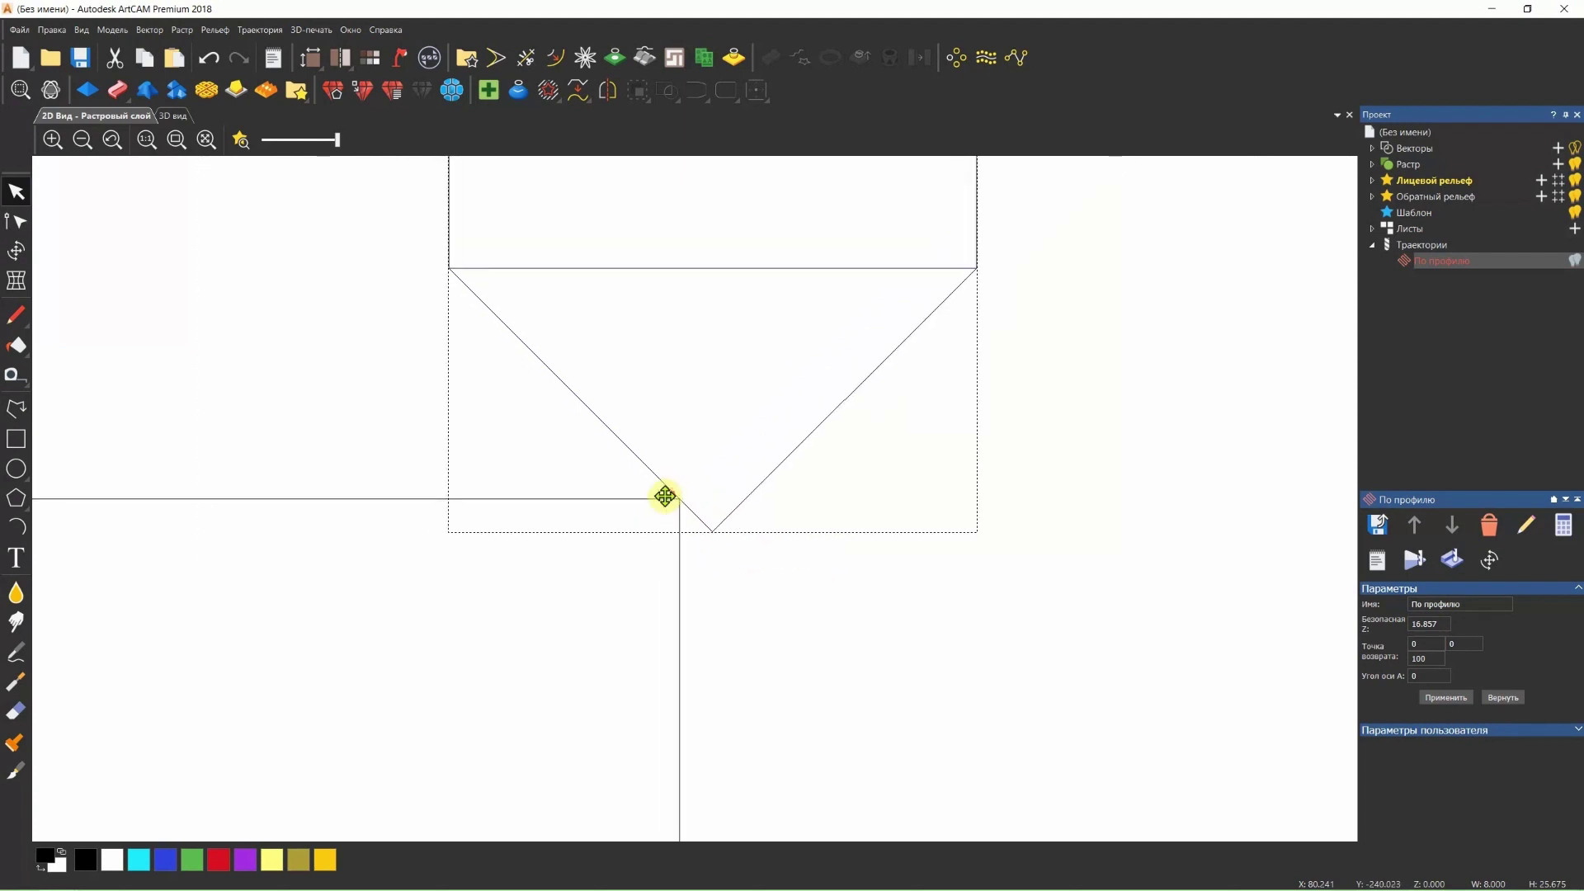
scroll(665, 496, "down", 4)
scroll(691, 500, "up", 2)
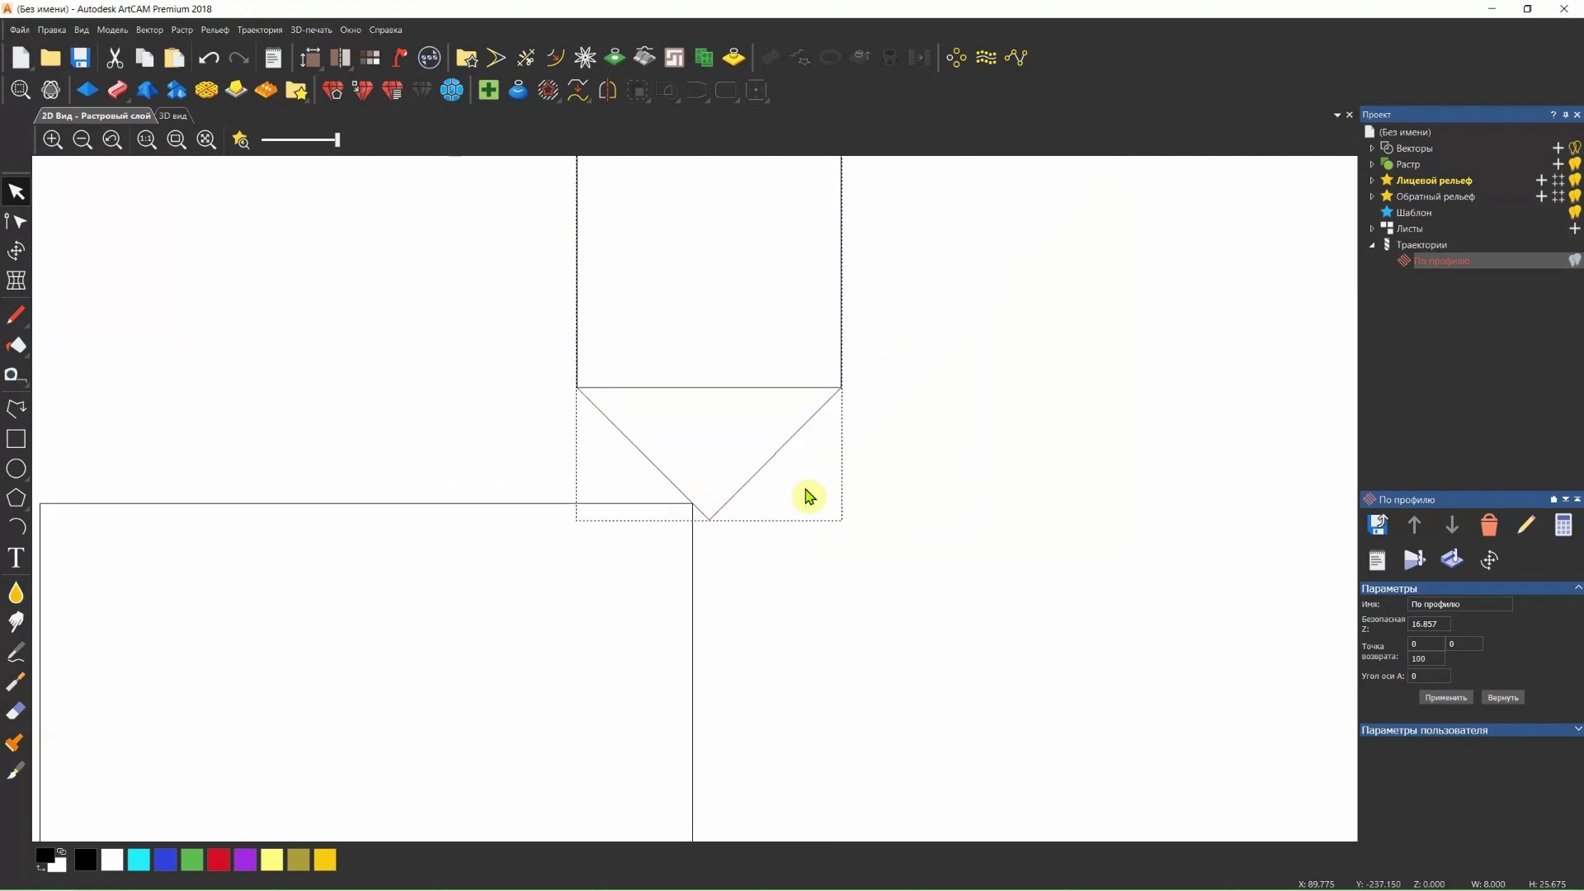
- Open the По профилю toolpath settings and set Конечная глубина back to 1 mm
left_click(1430, 264)
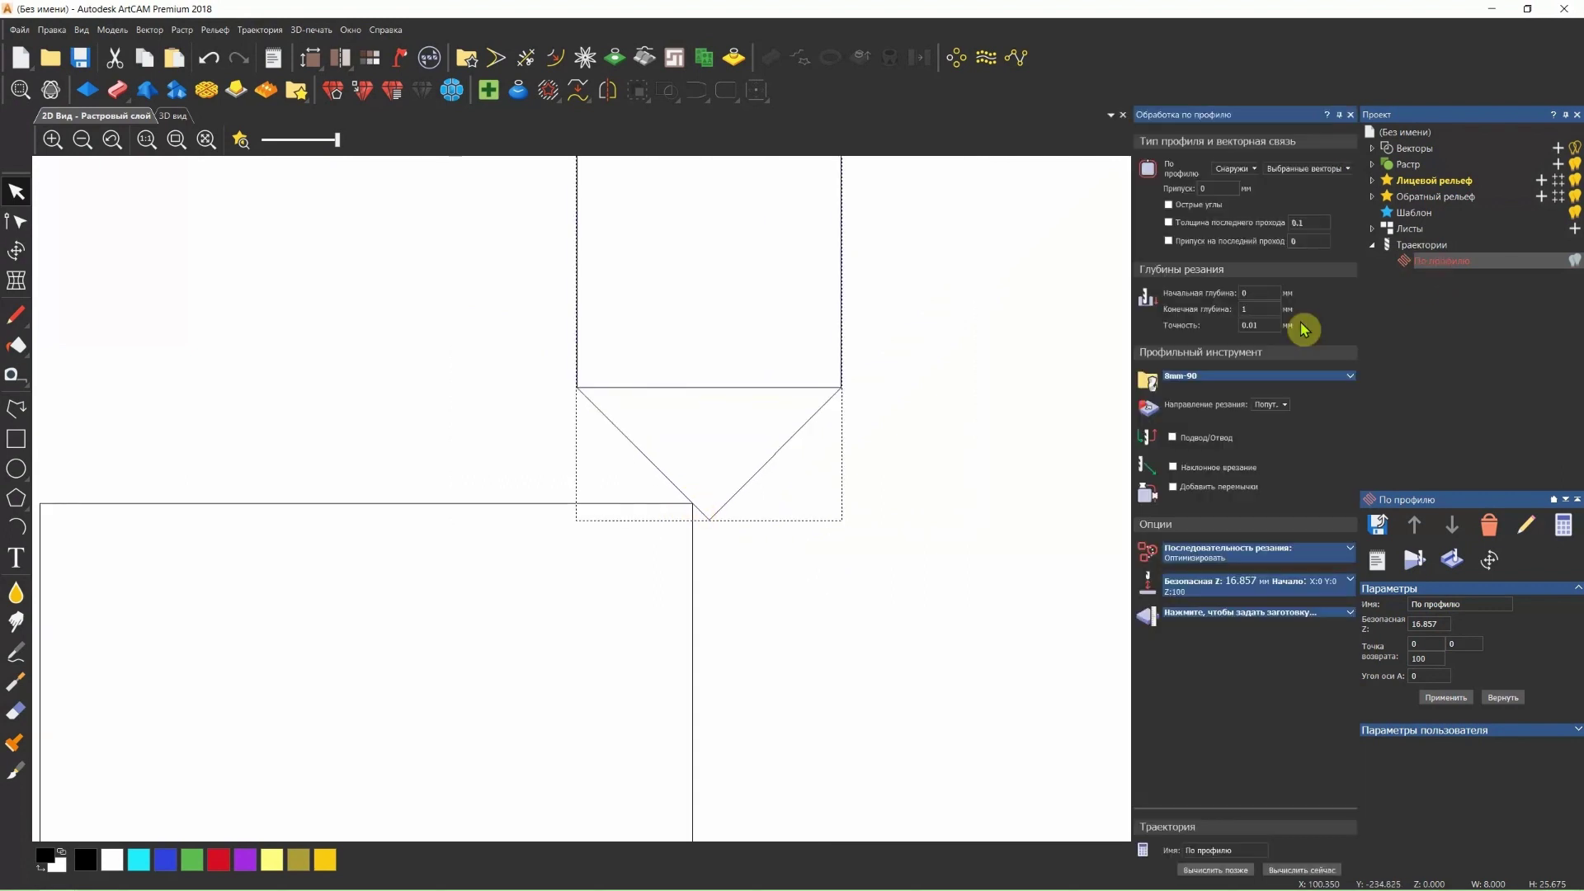
left_click(1265, 312)
type("0")
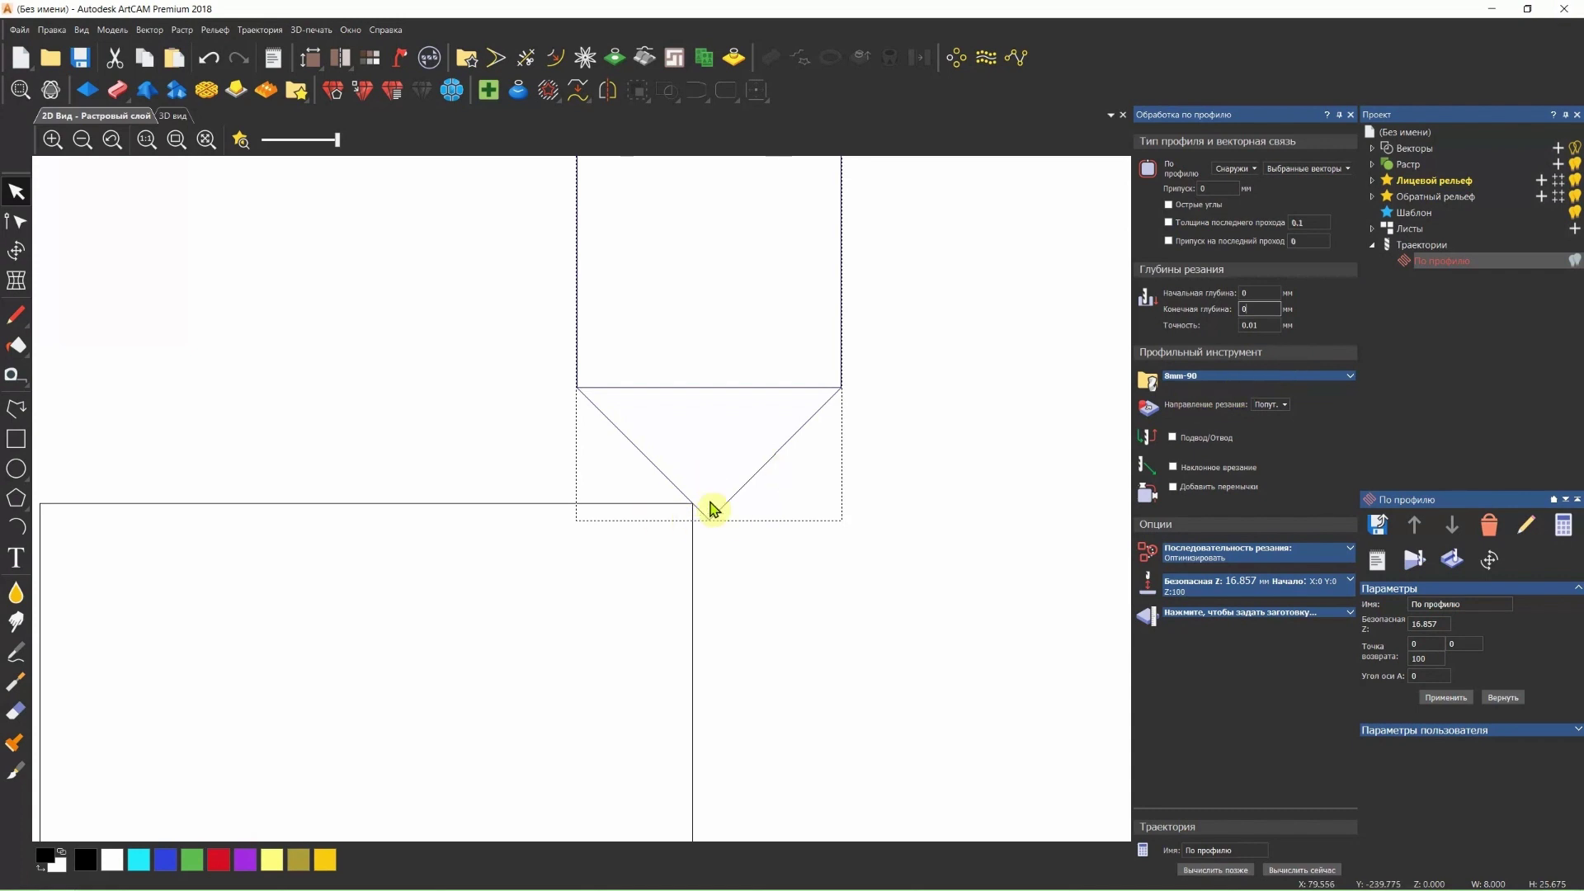
key("Escape")
double_click(1275, 312)
type("1")
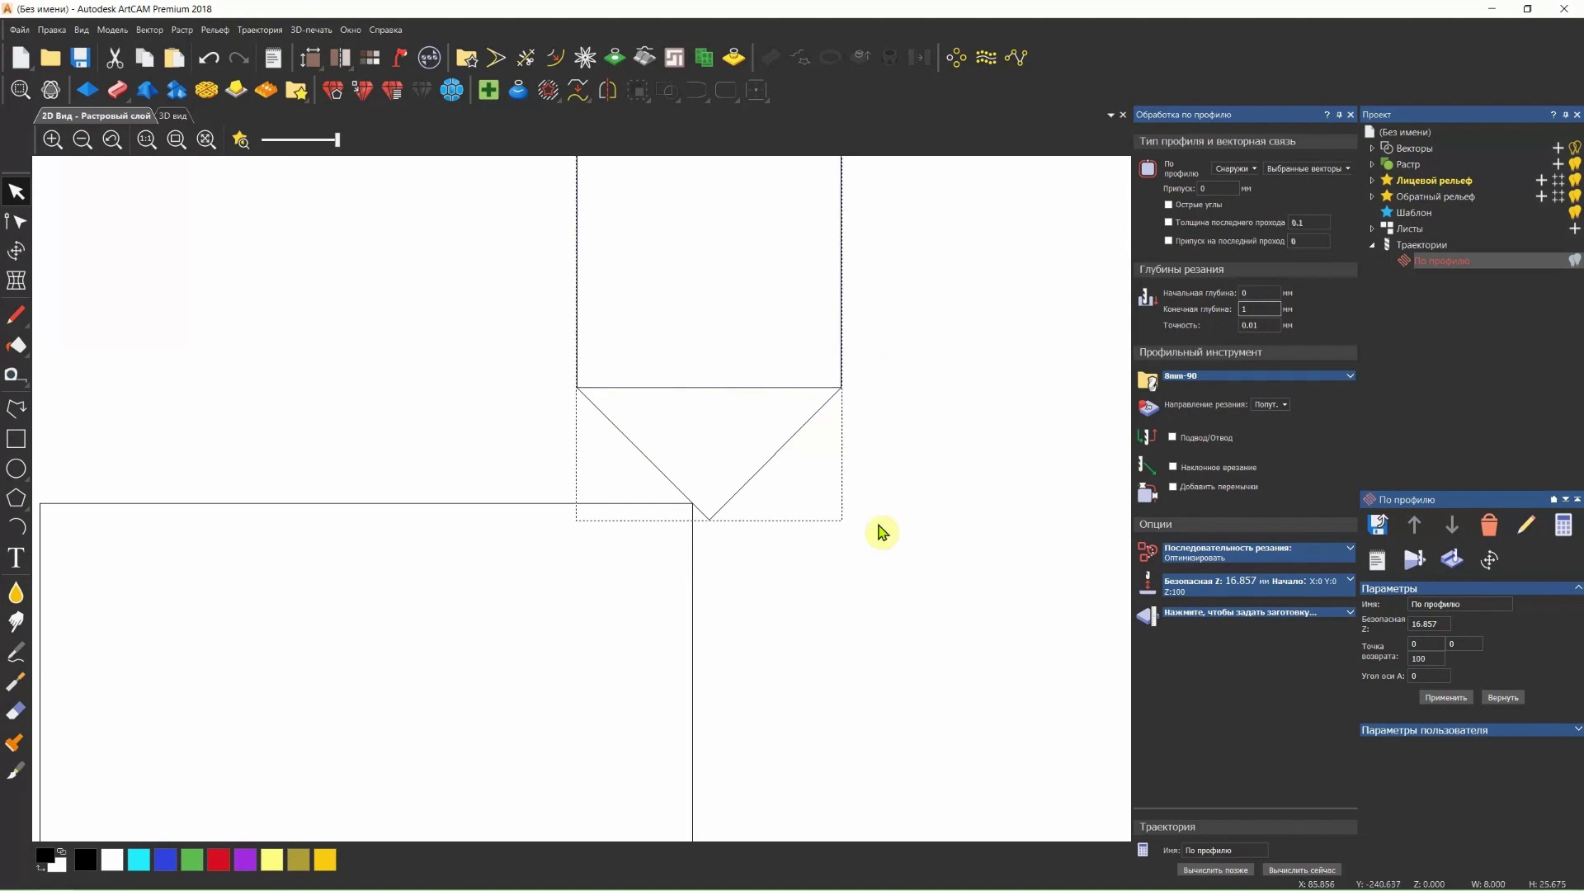
- Nudge the V-tipped outline one step lower and zoom in
key("Down")
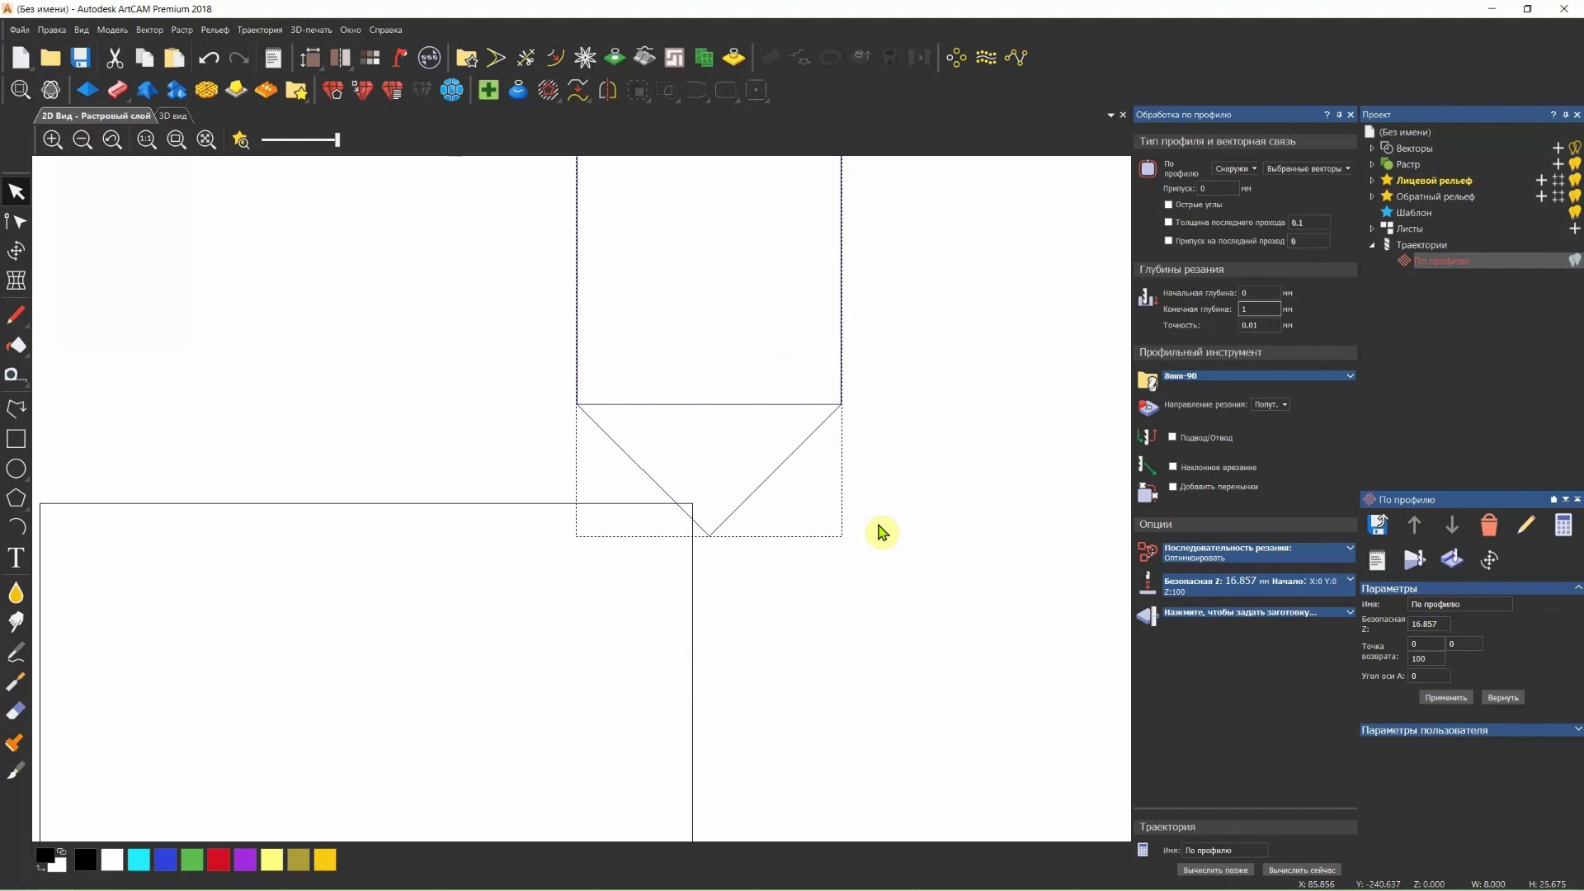
scroll(739, 511, "up", 2)
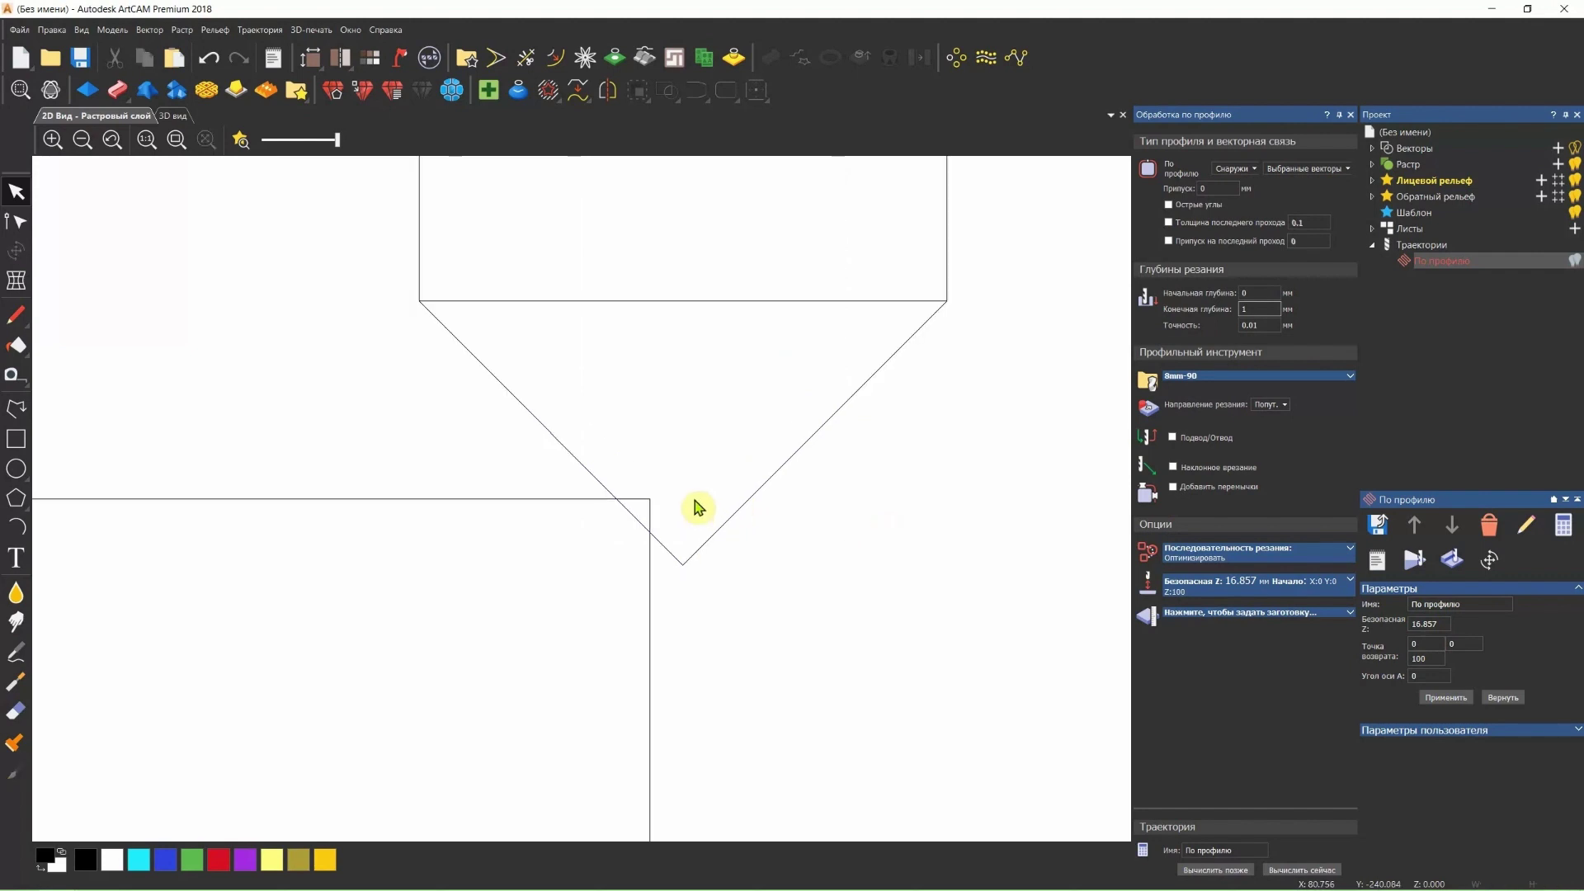
scroll(696, 507, "up", 2)
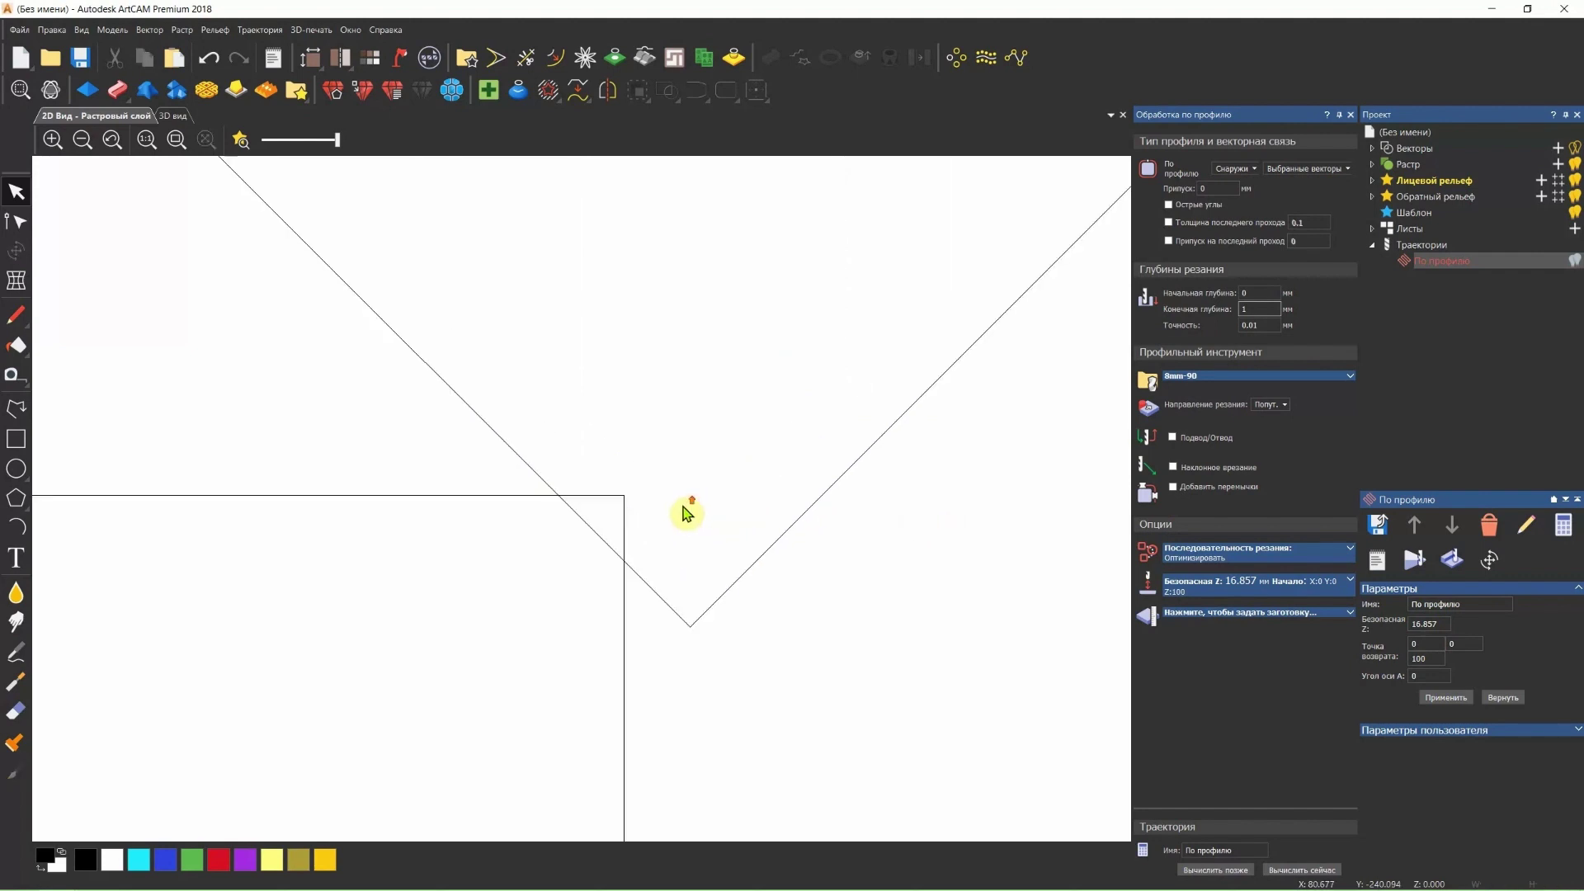
- Measure 0.5 mm from the square's corner to the V line and set final depth to 2 mm
left_click(17, 381)
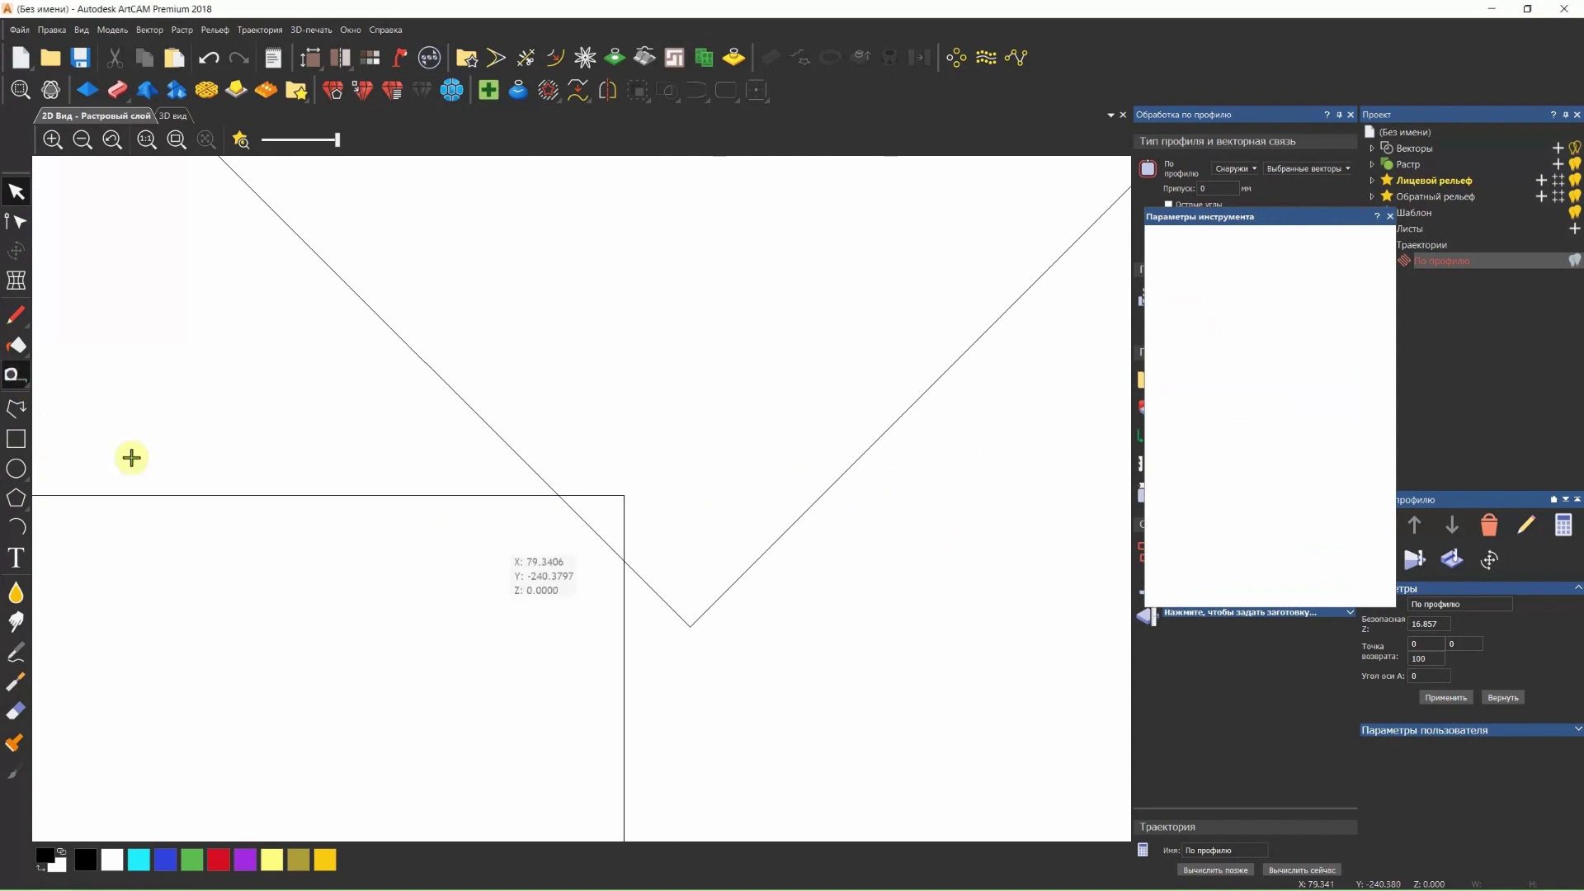
left_click(623, 561)
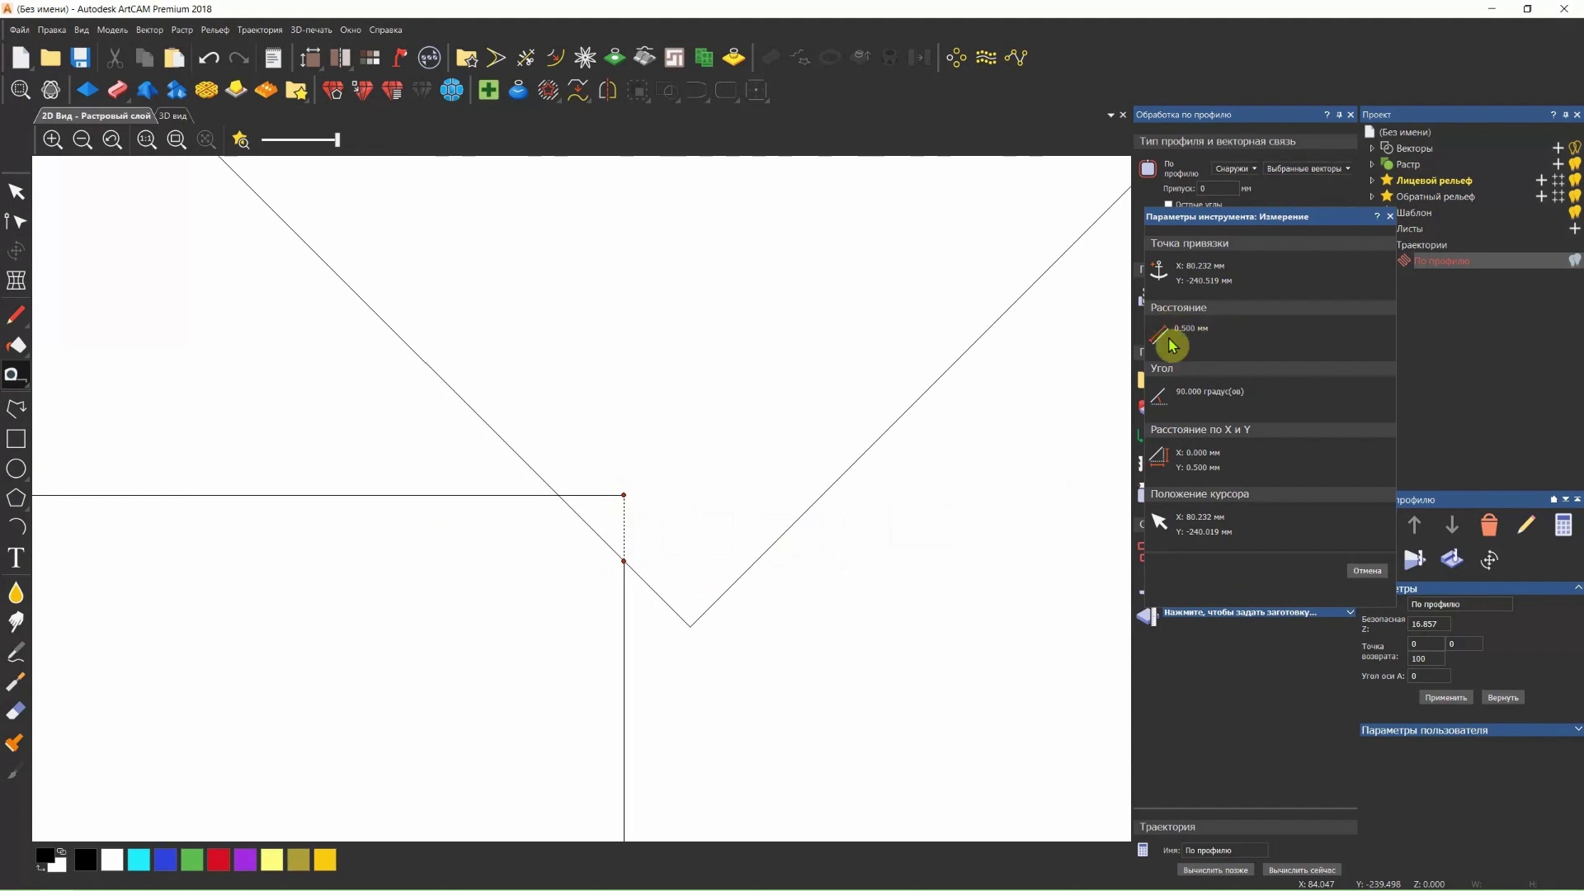
left_click(1390, 216)
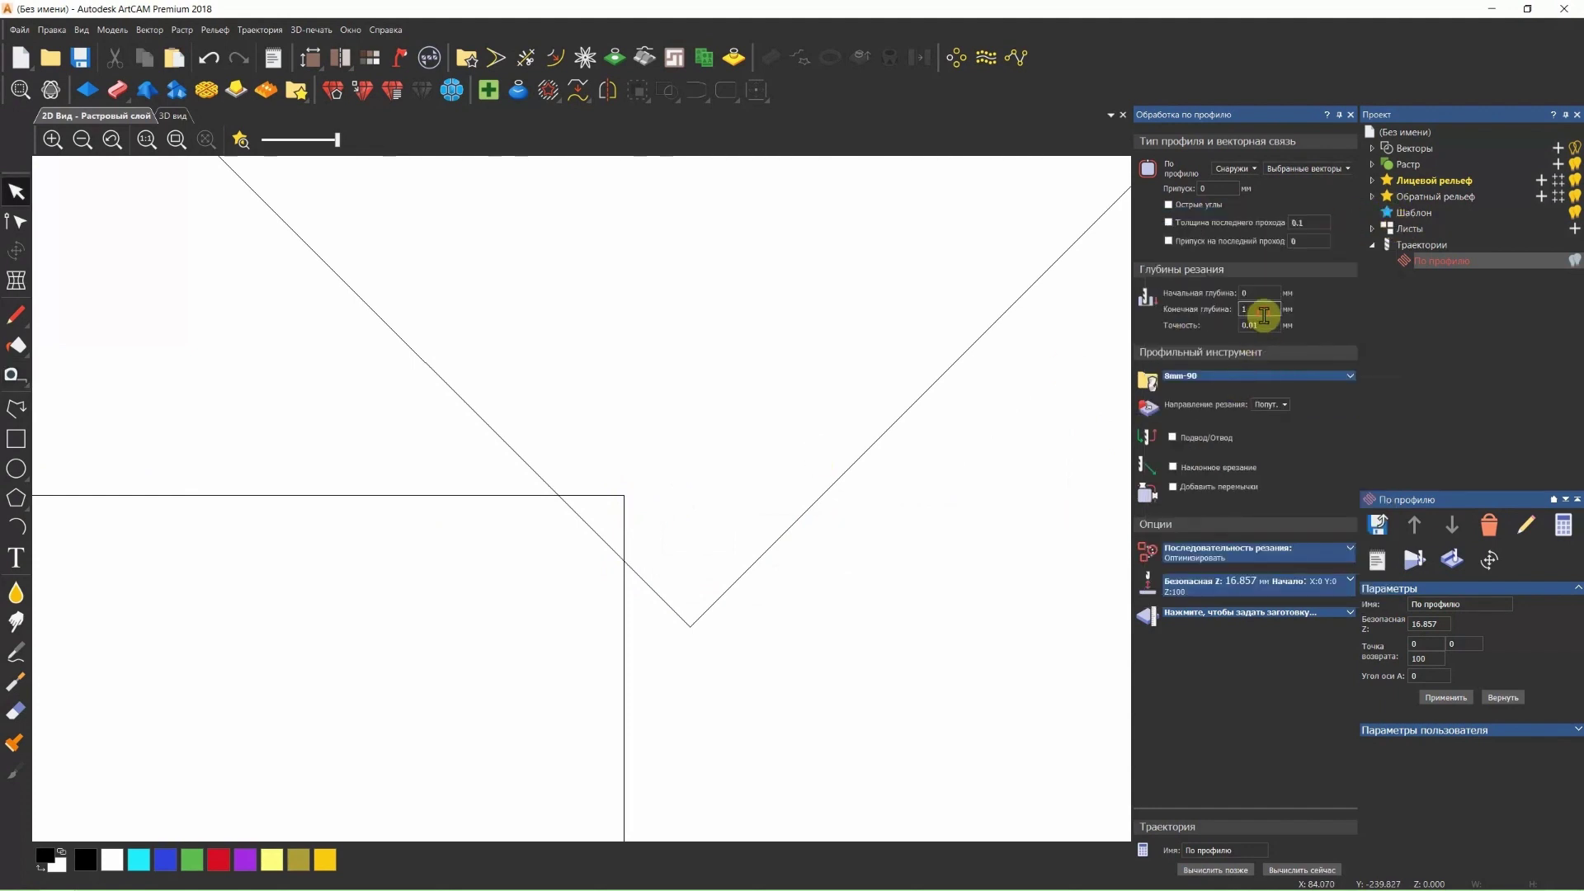
double_click(1260, 309)
type("2")
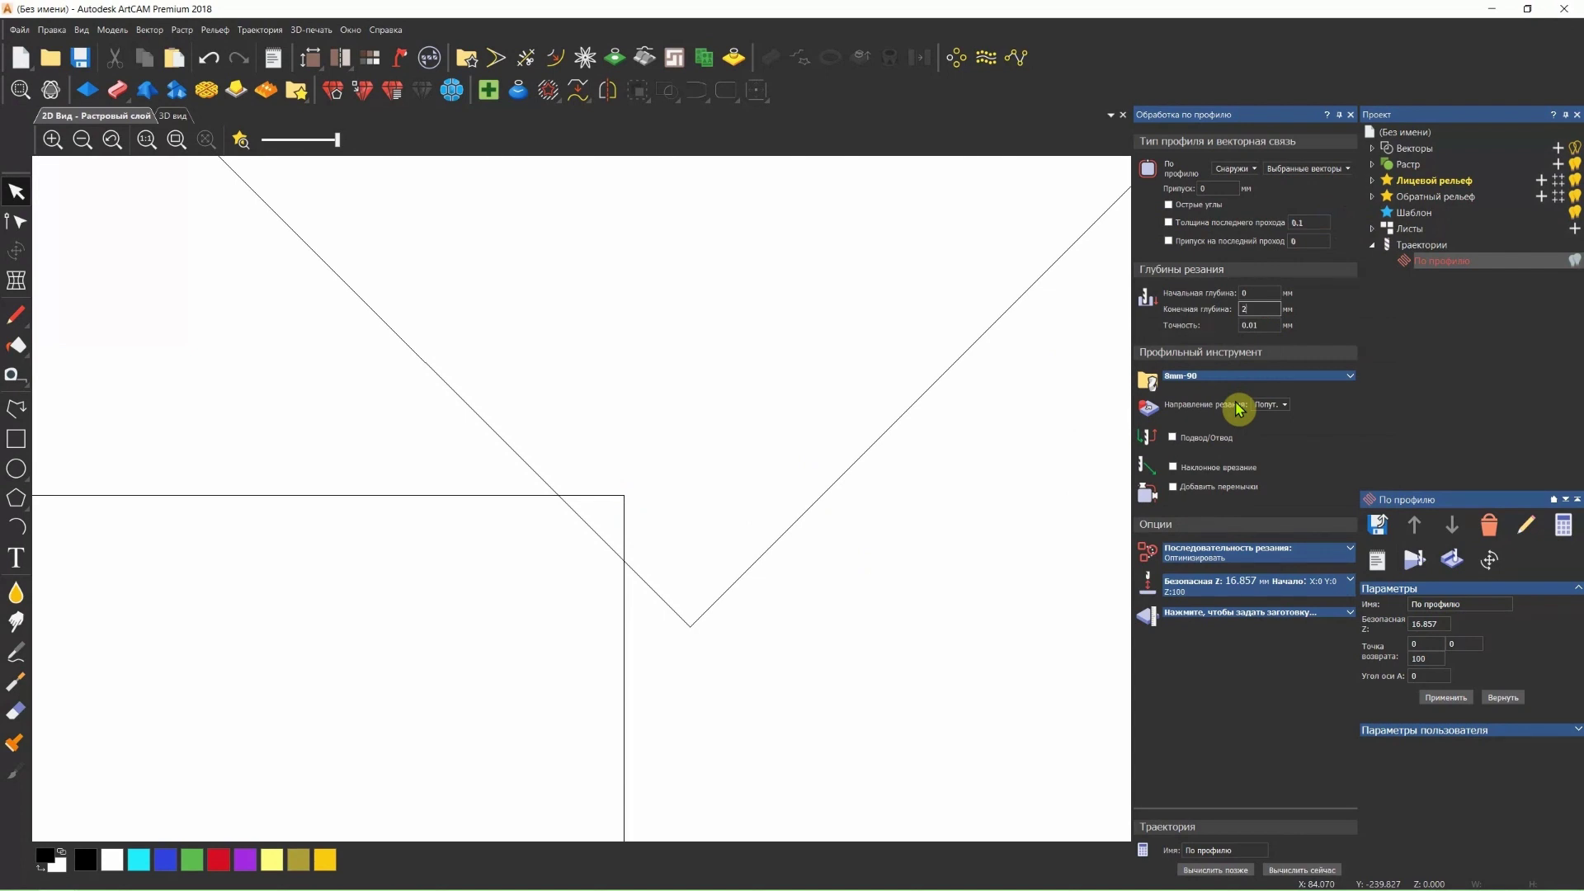
- Select the V line and re-measure, reading 1.5 mm from the V line to the corner
left_click_drag(930, 449, 838, 495)
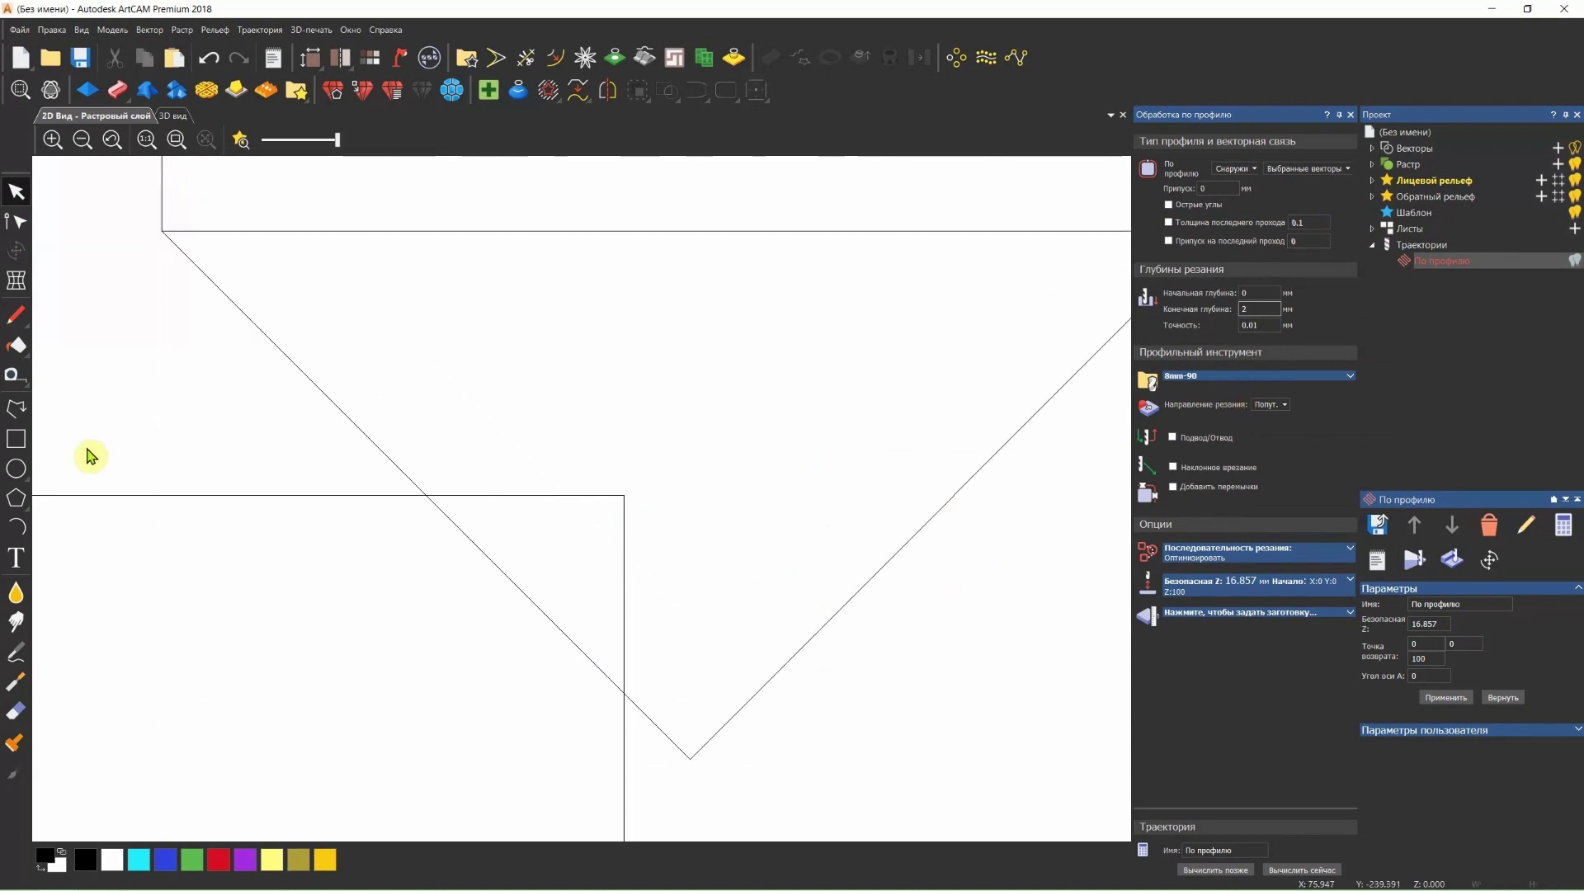
left_click(16, 374)
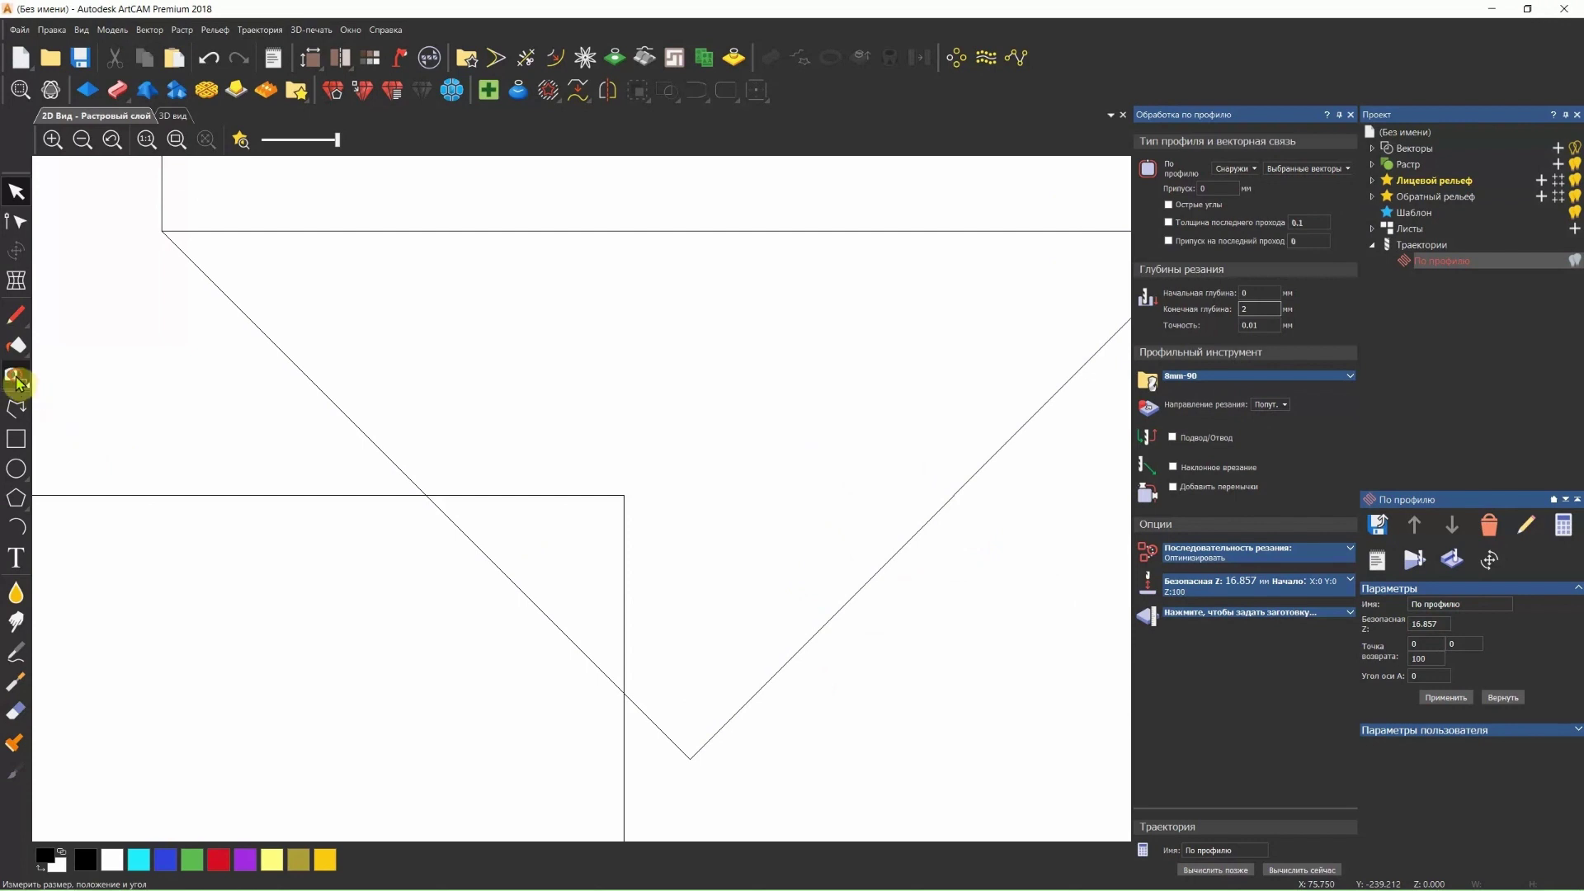
left_click(622, 693)
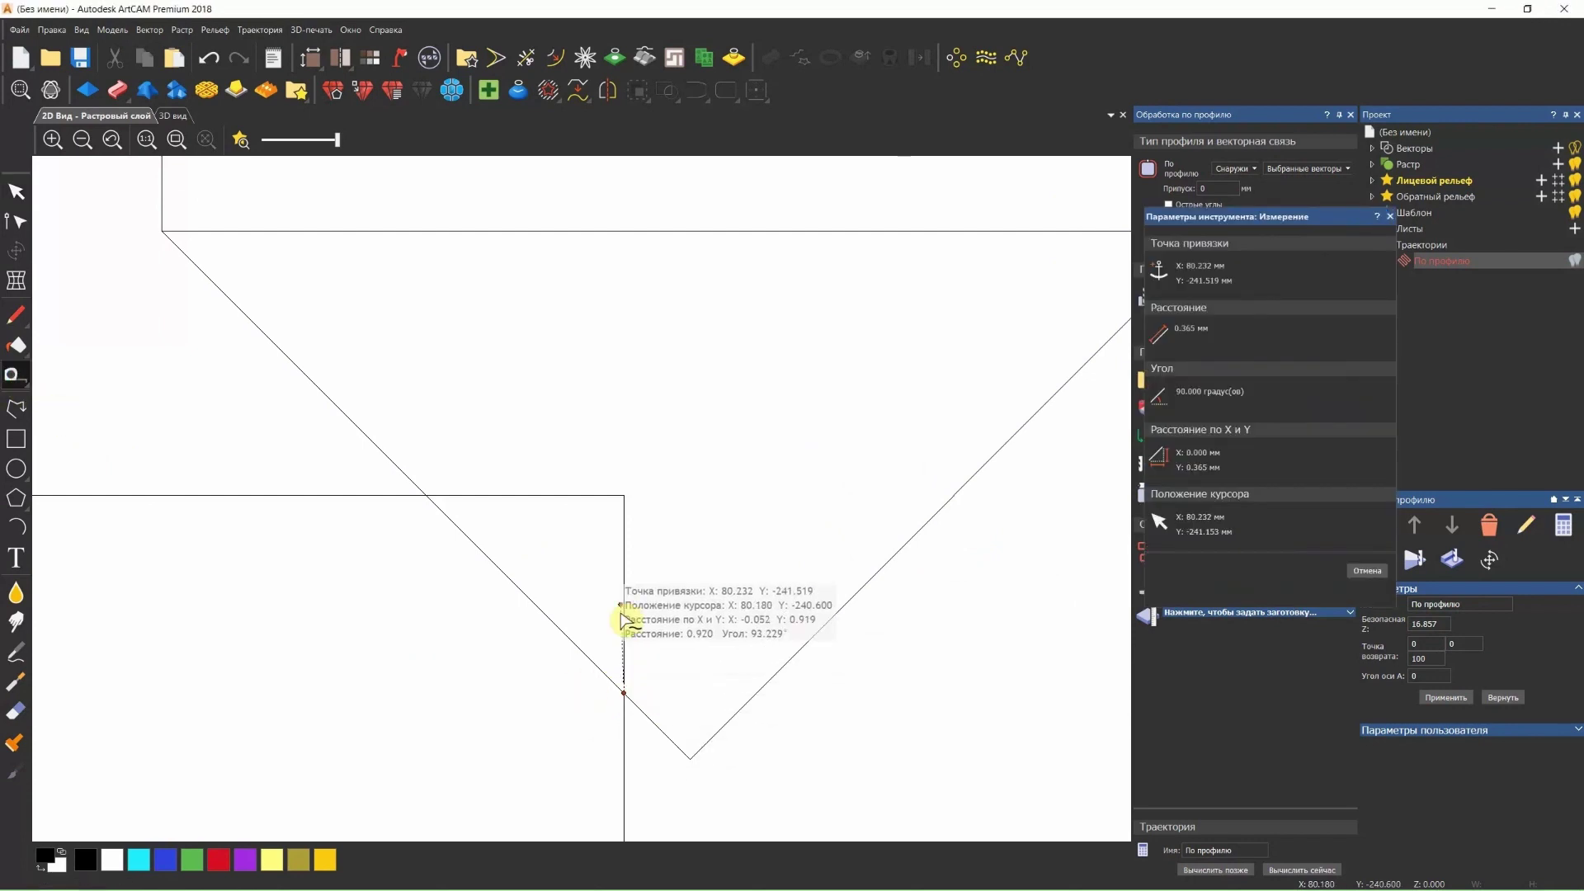
left_click(621, 496)
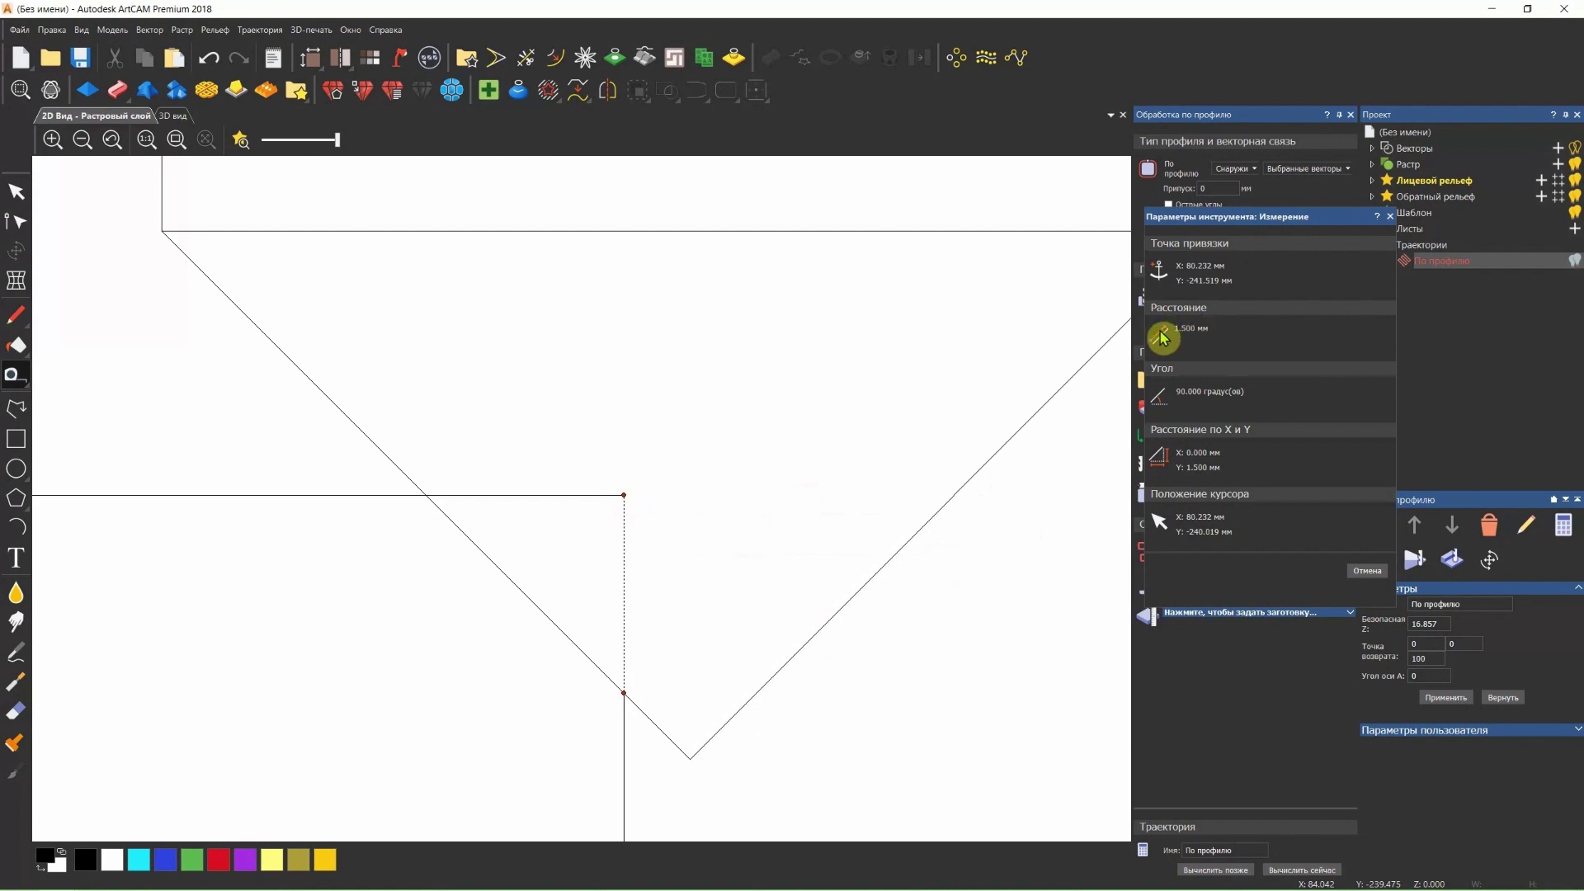
left_click(1390, 216)
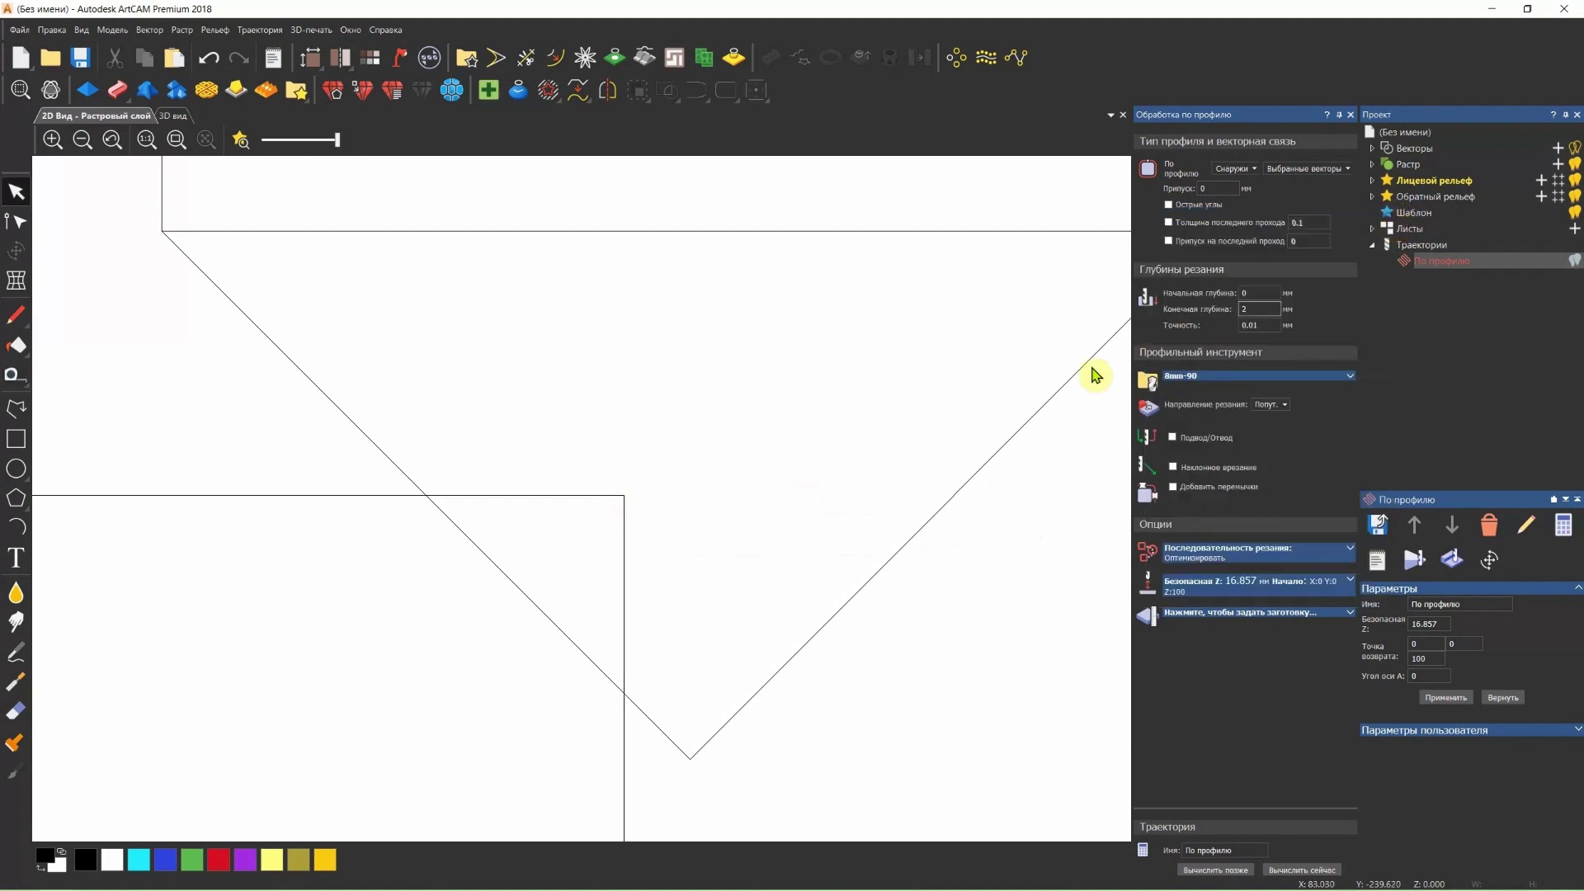
- Select the V outline and arrow-nudge it until its apex sits on the square's top-right corner
scroll(924, 520, "down", 1)
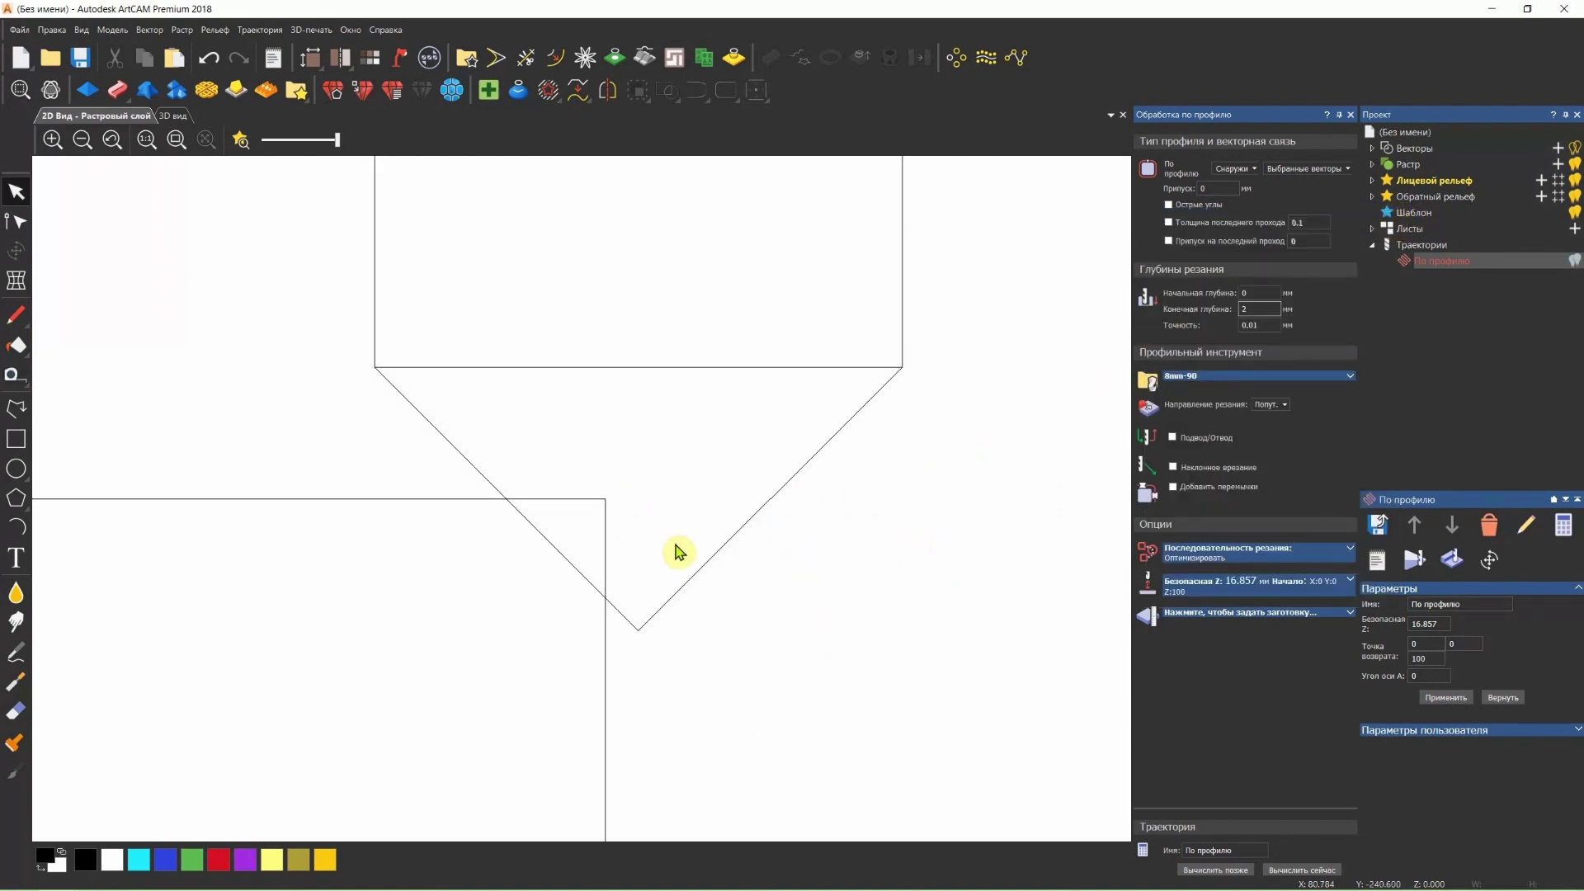
left_click(710, 570)
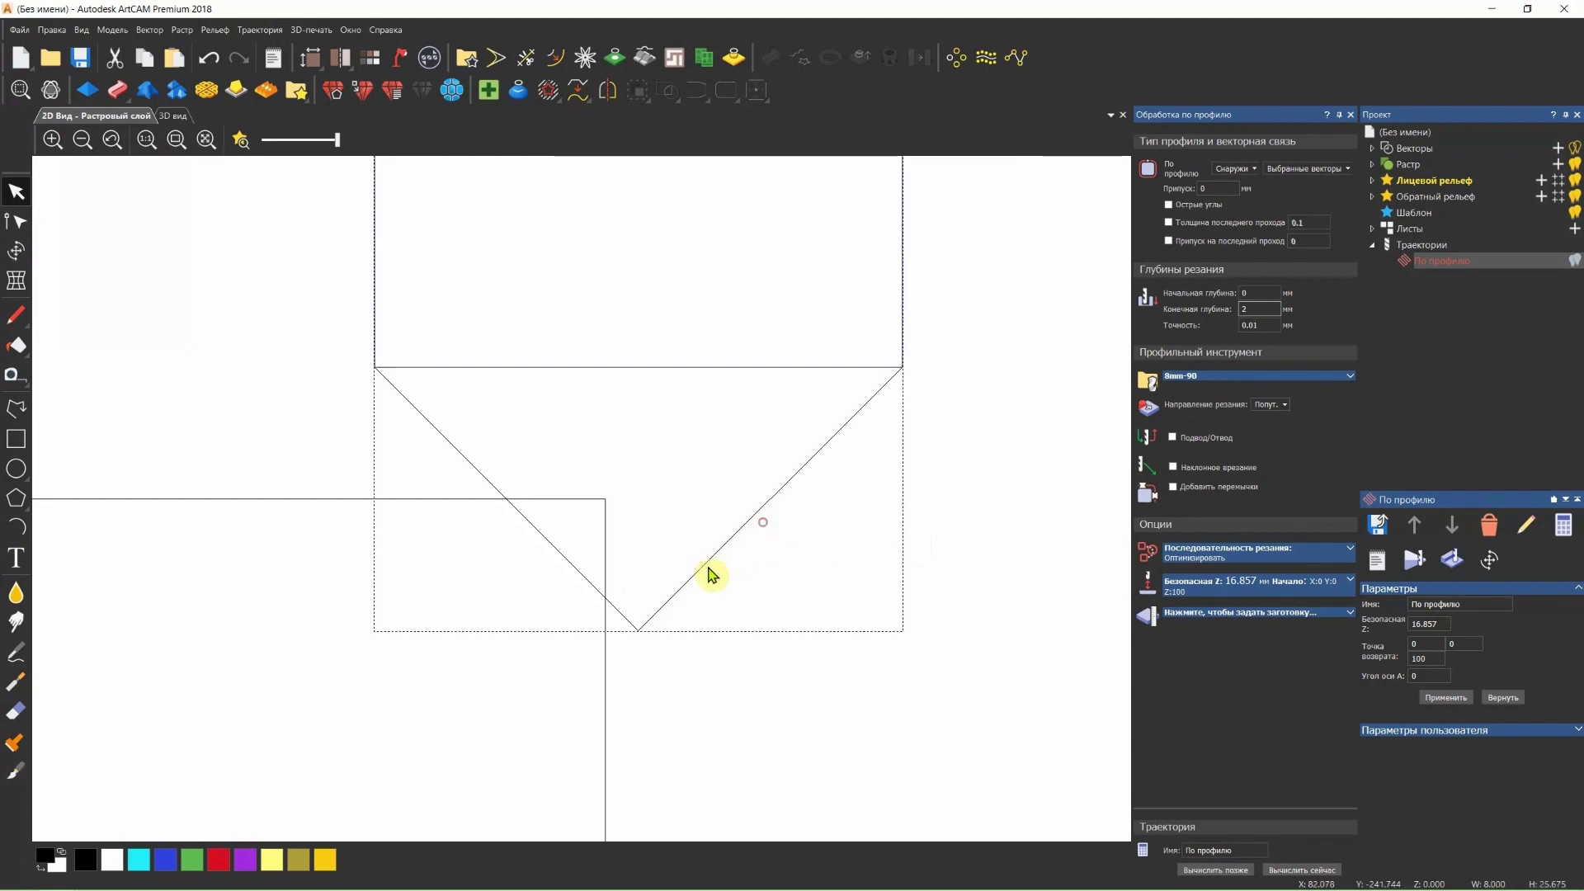
key("Up")
key("Up")
key("Up")
key("Up")
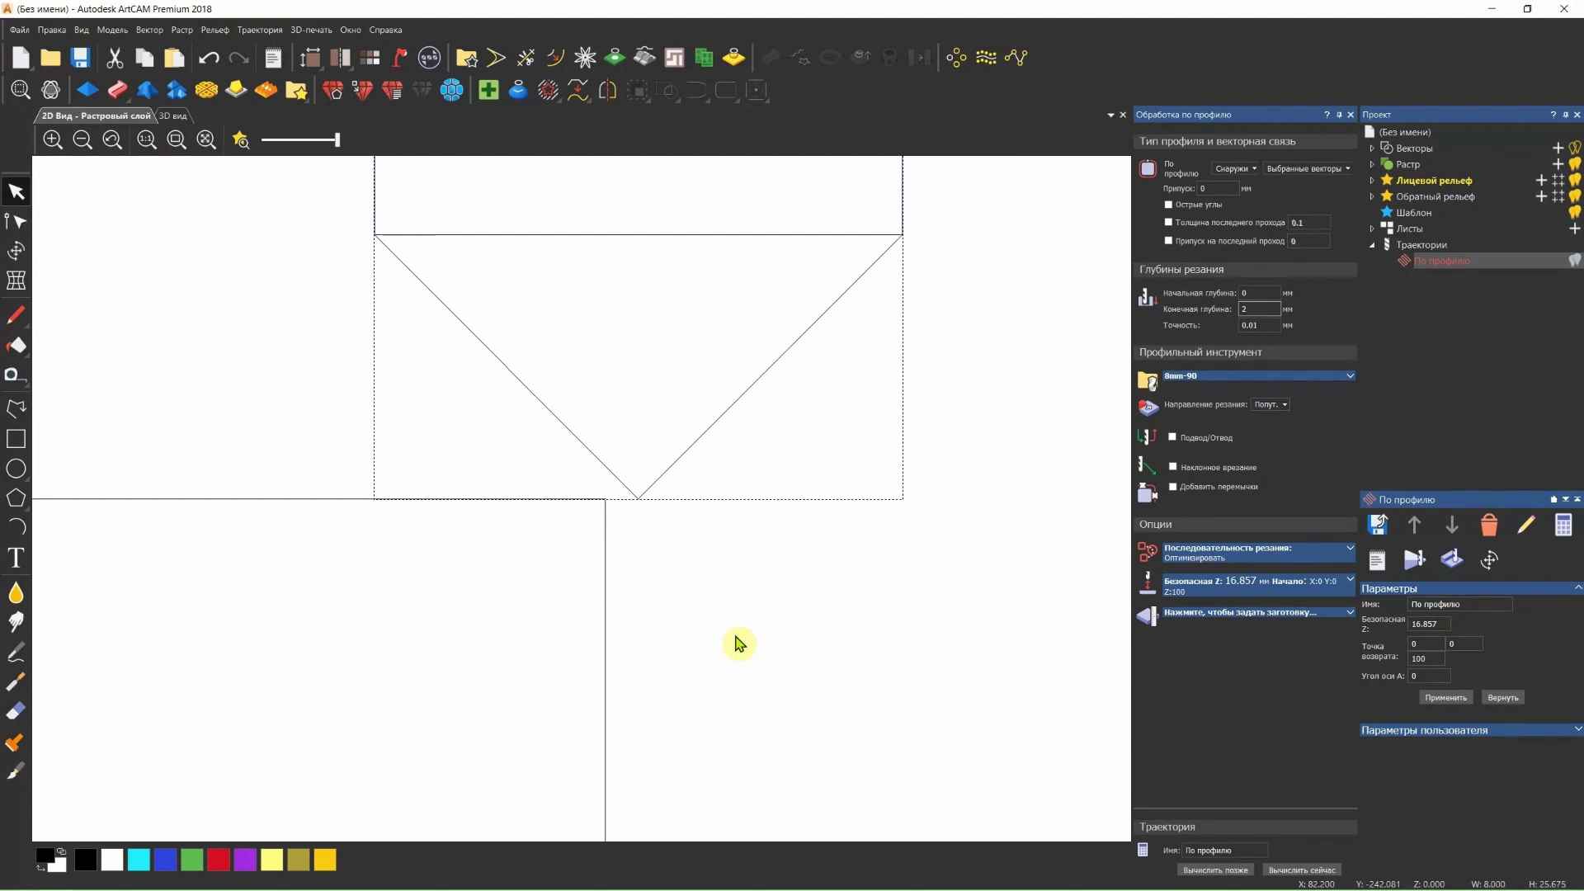
key("Left")
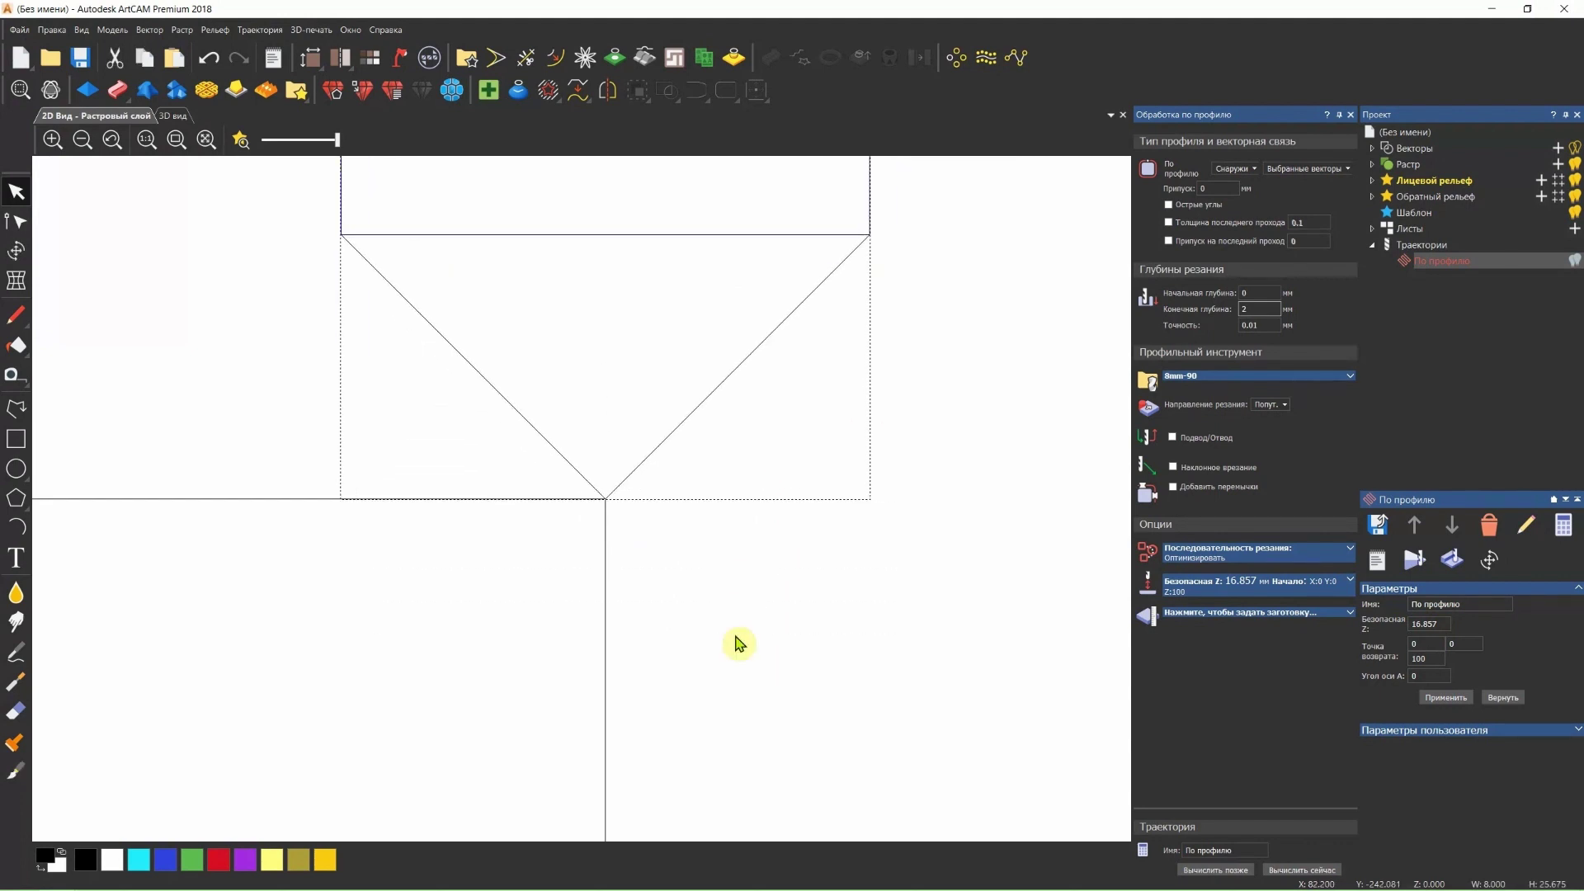
key("Right")
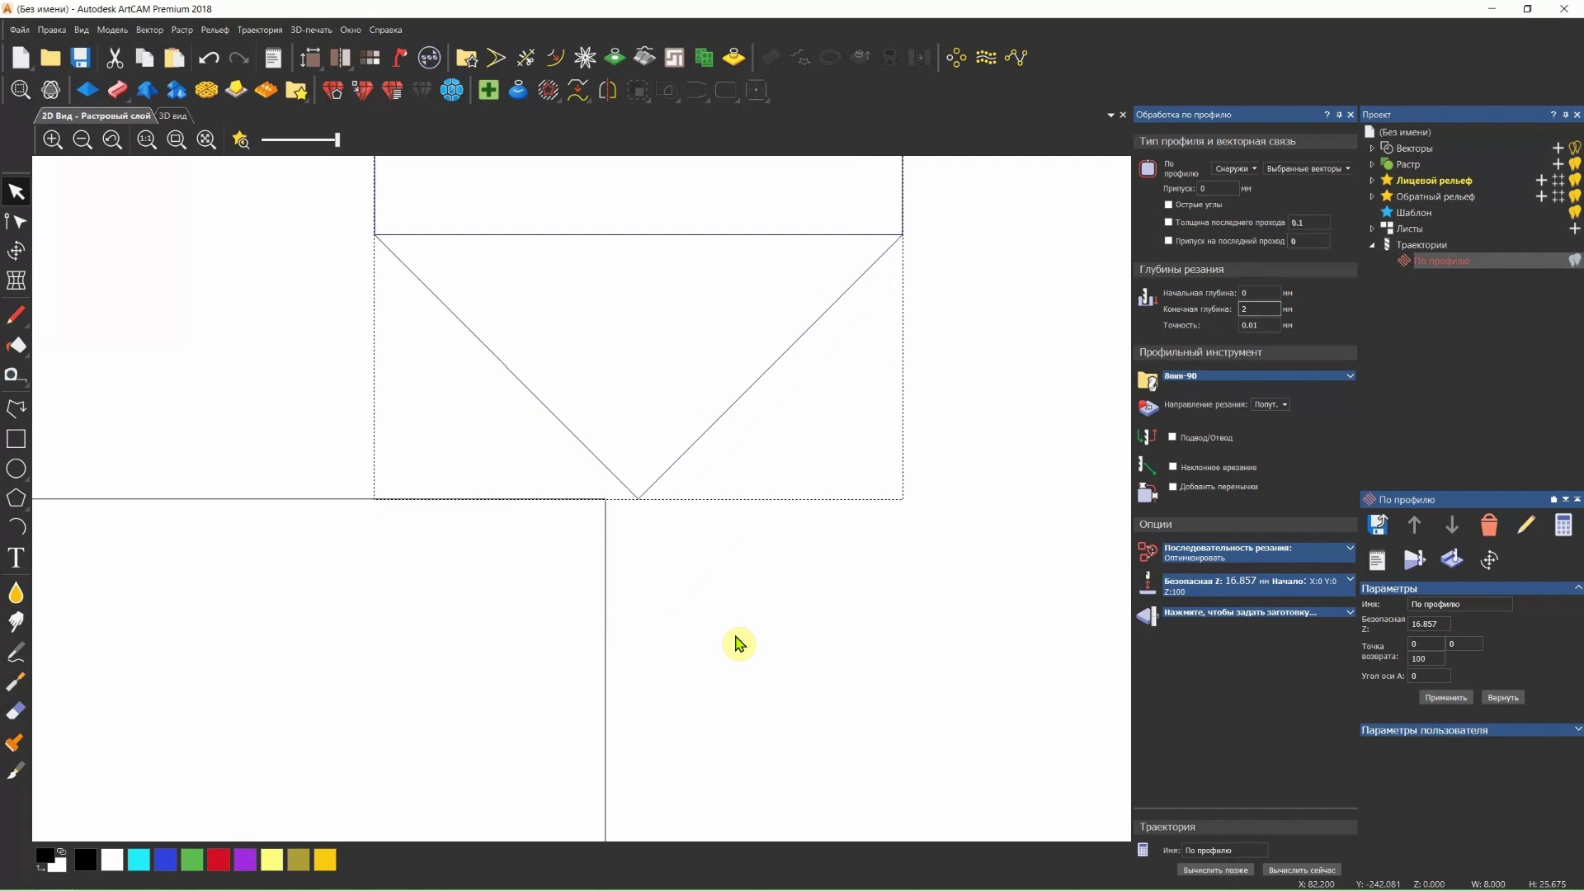
key("Down")
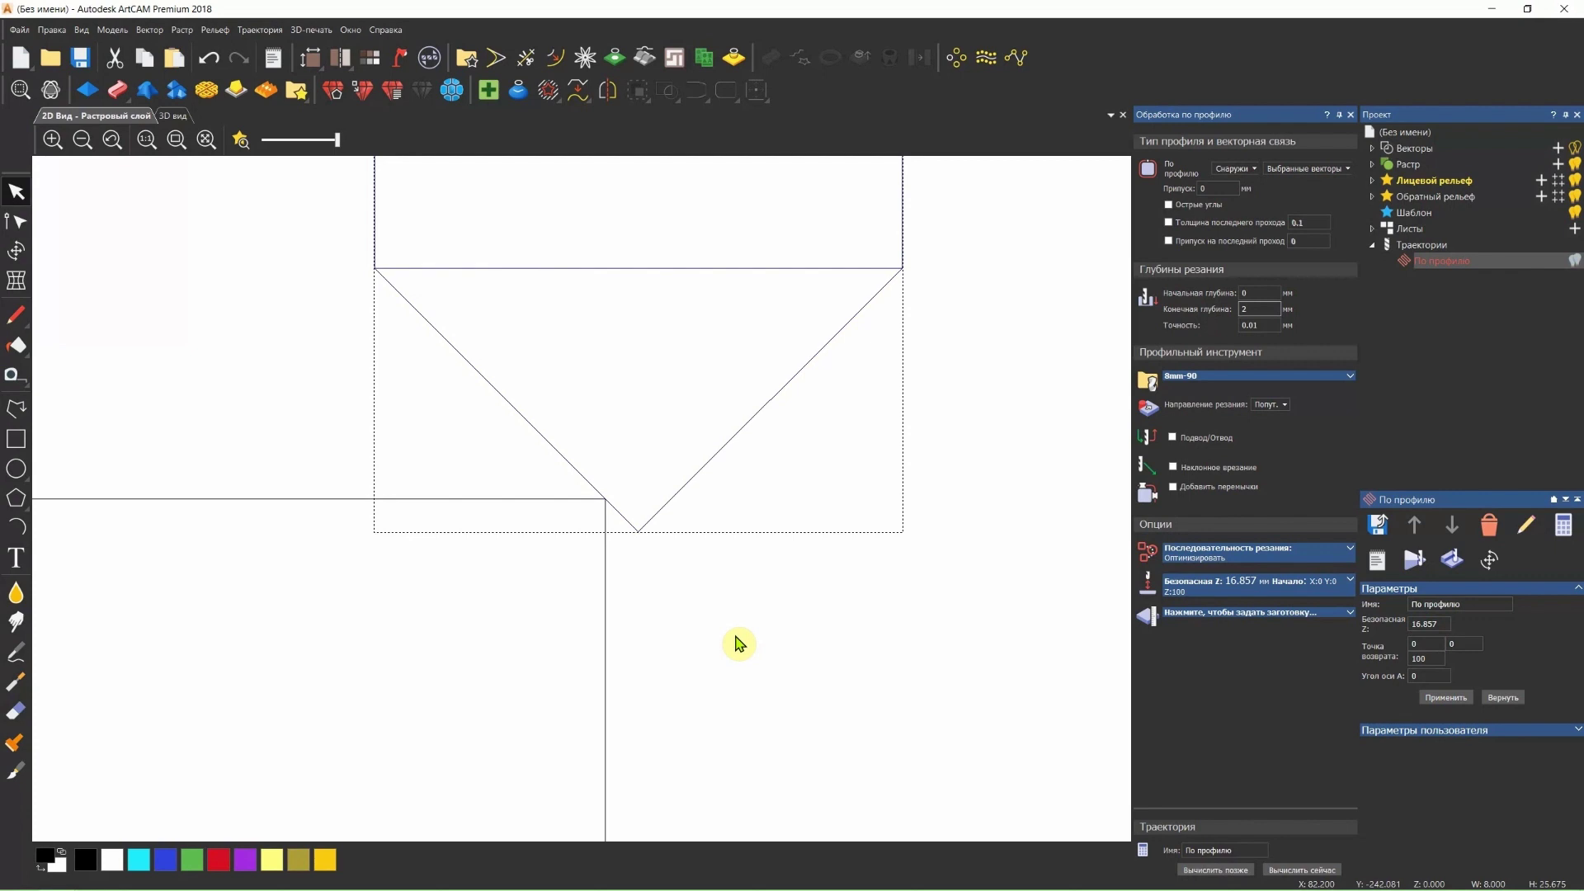
key("Down")
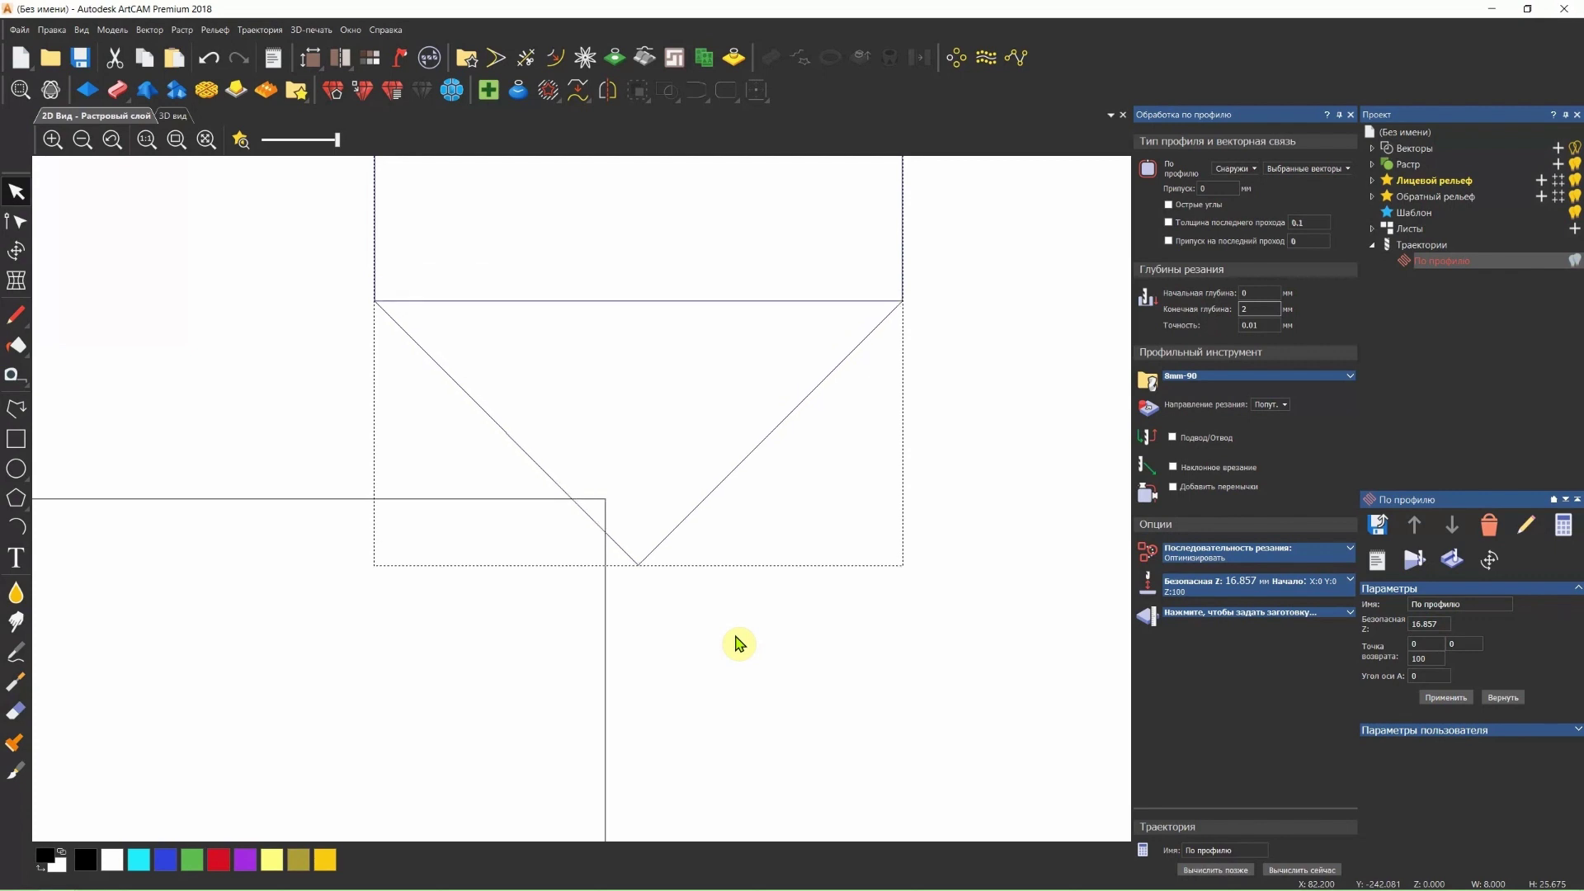
key("Down")
key("Down")
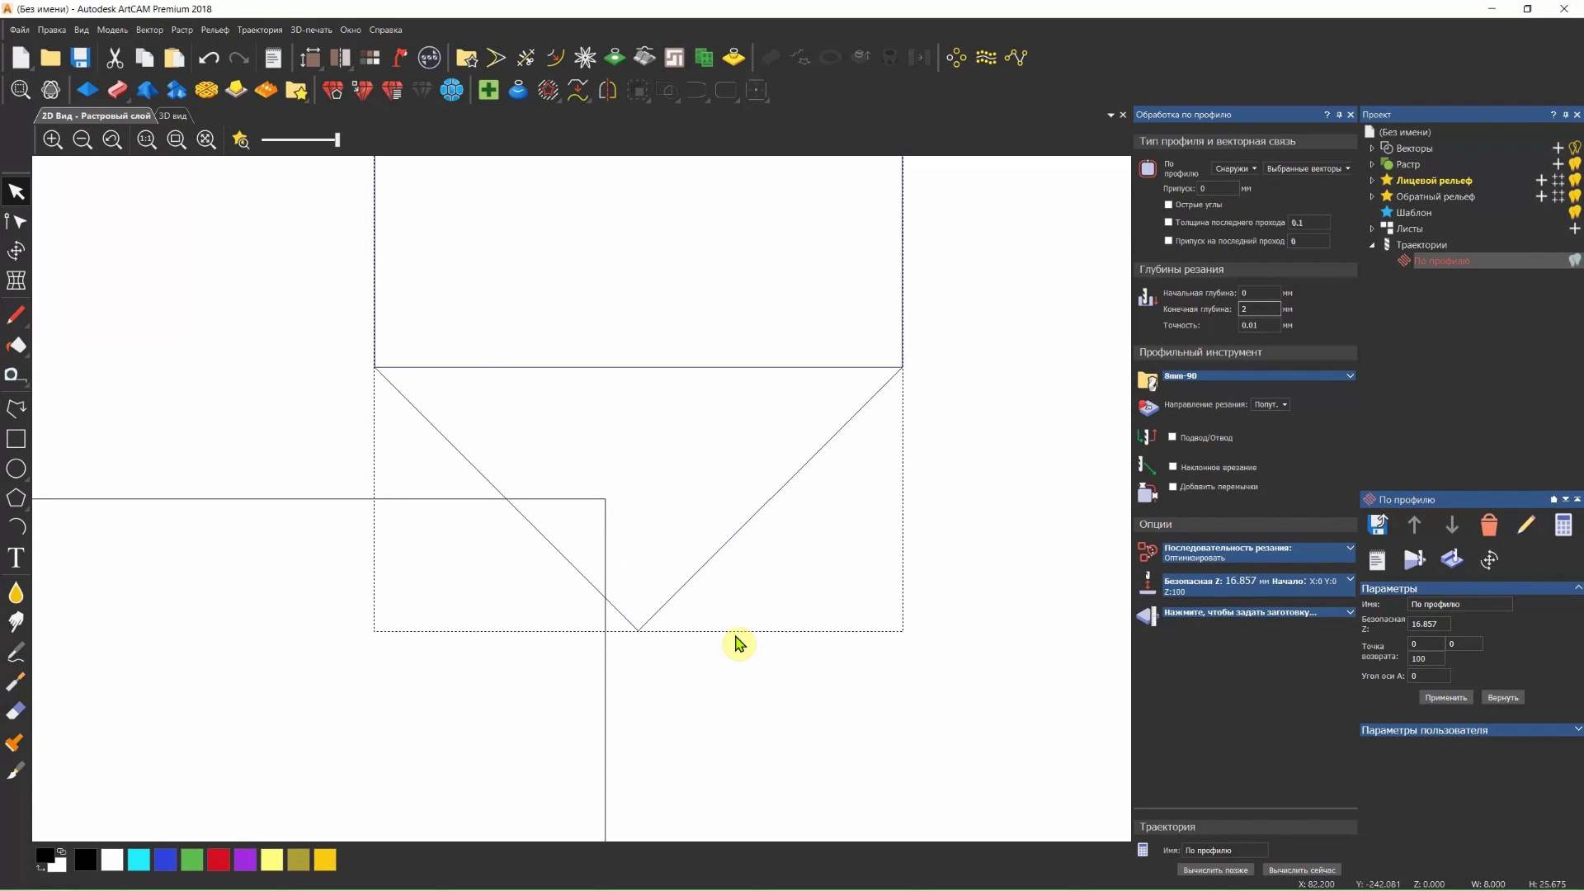
key("Down")
key("Down")
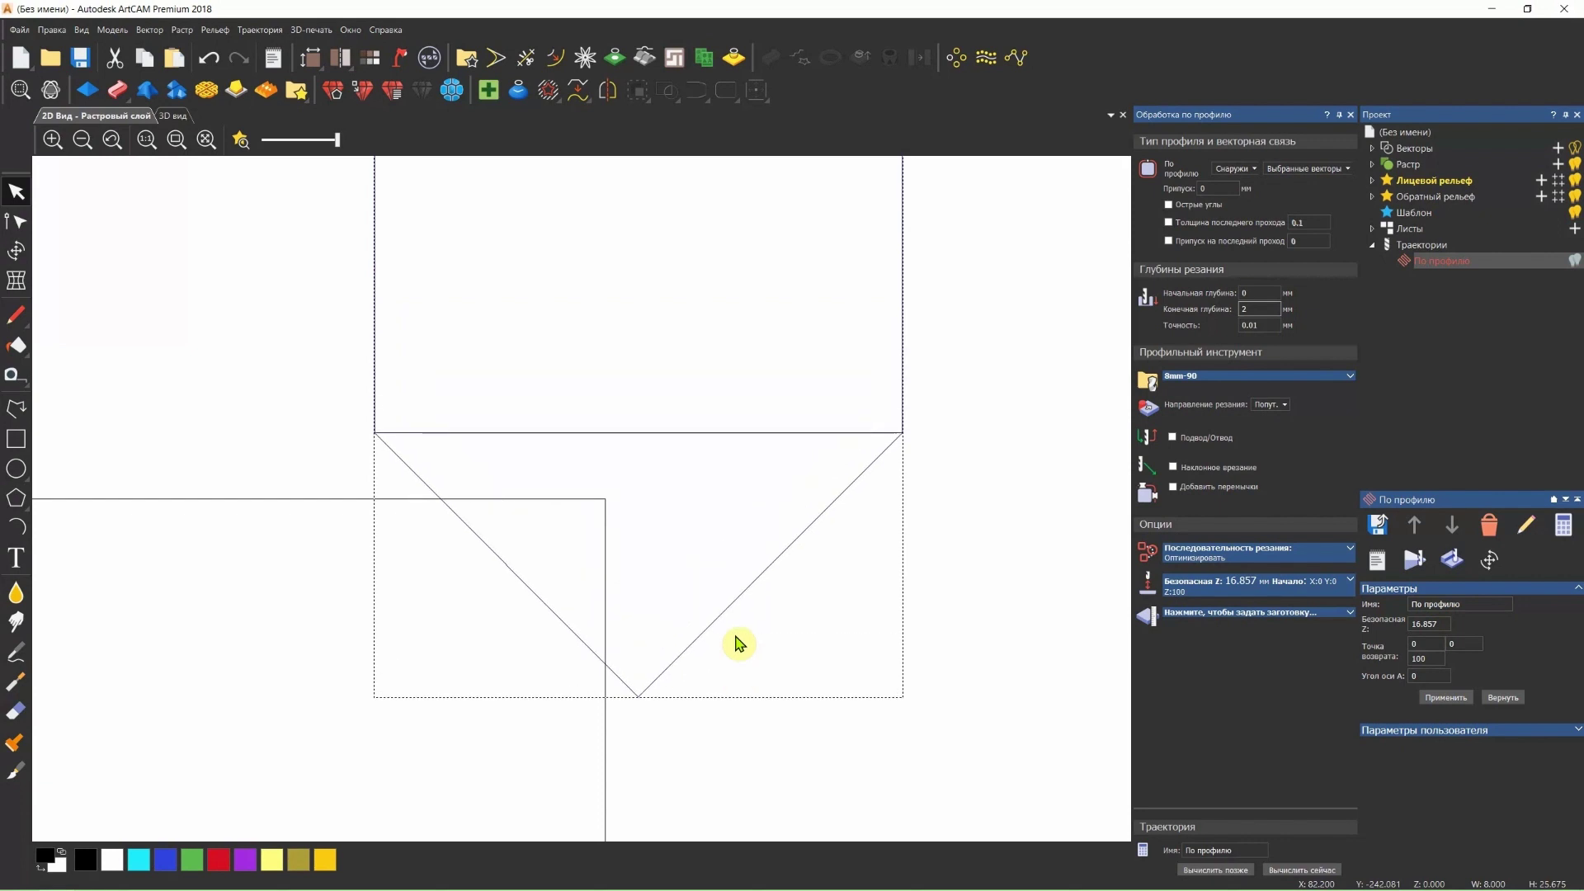
key("Up")
key("Up")
key("Up")
key("Up")
key("Up")
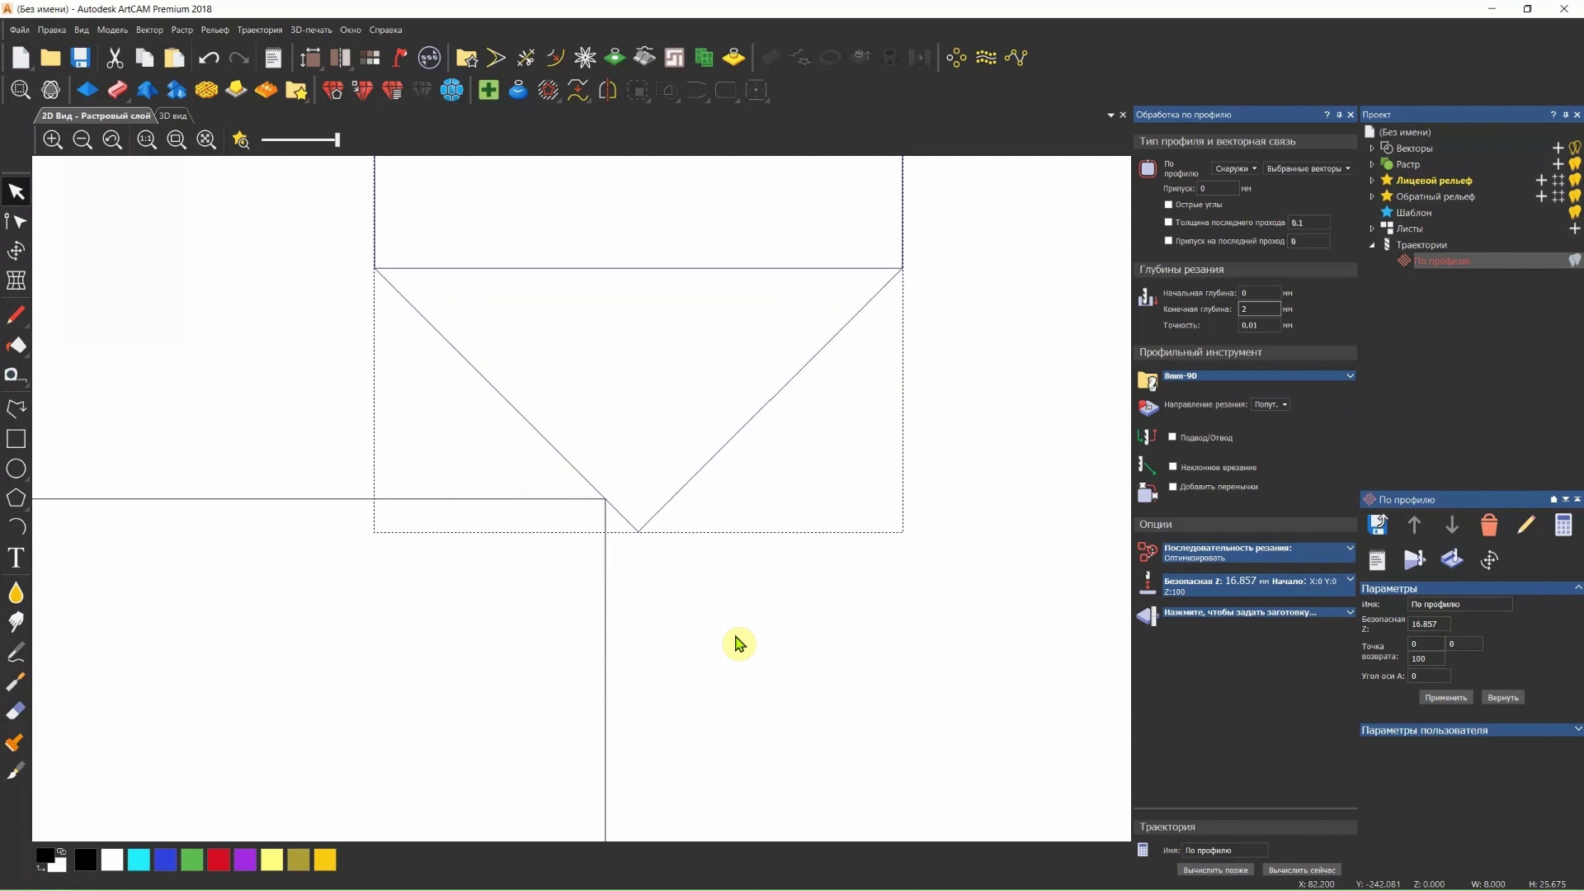
key("Up")
key("Left")
- Fit the whole drawing with F3, zoom in, and select the V-bit tool outline
key("F3")
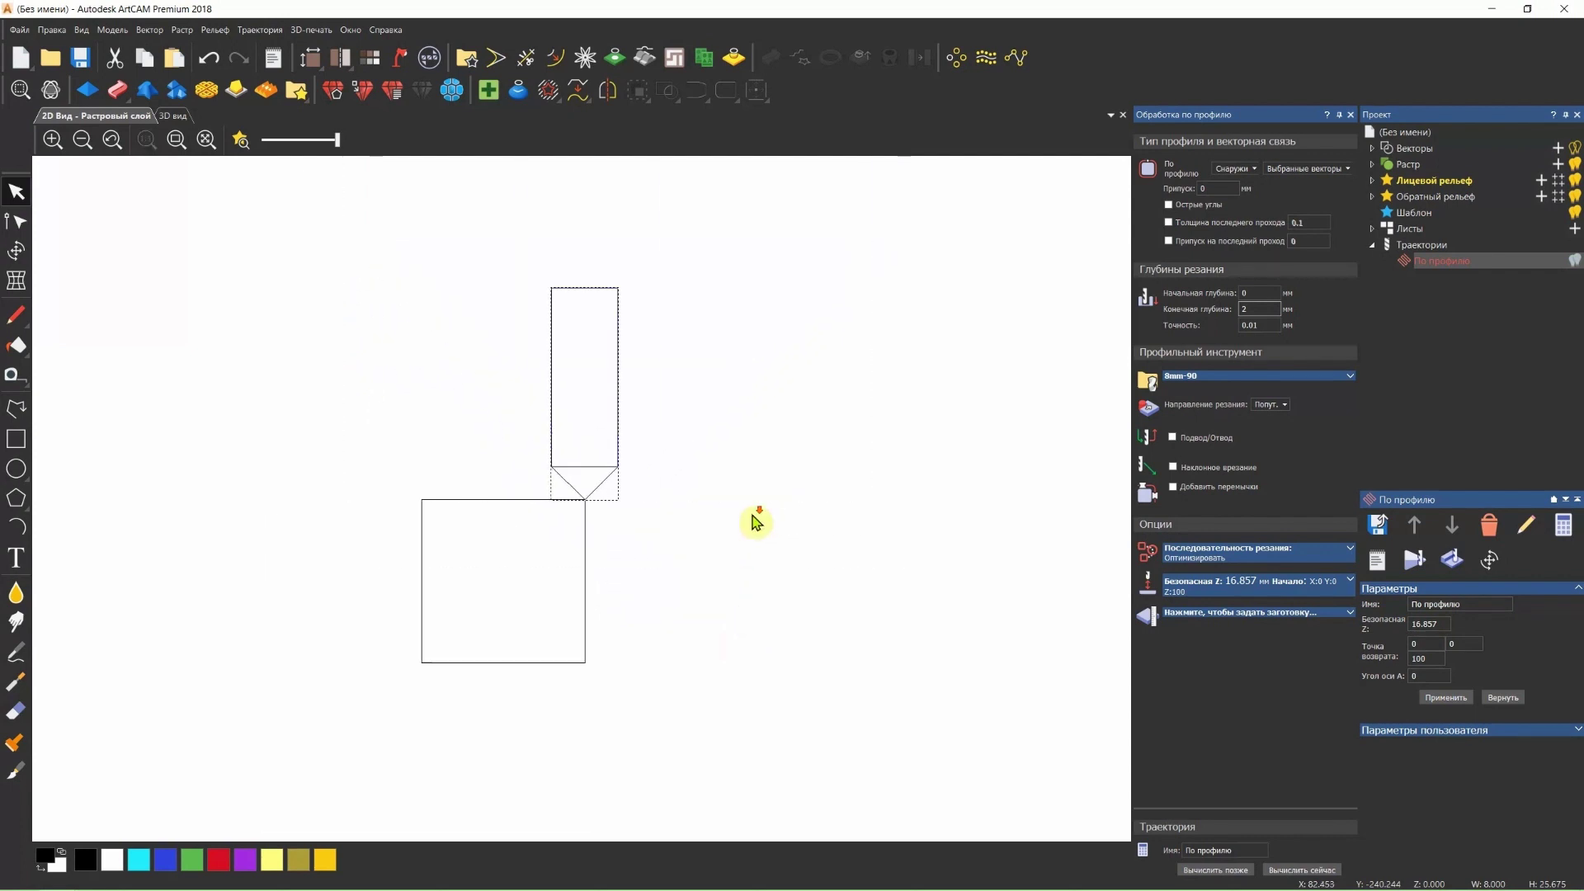
scroll(553, 513, "down", 4)
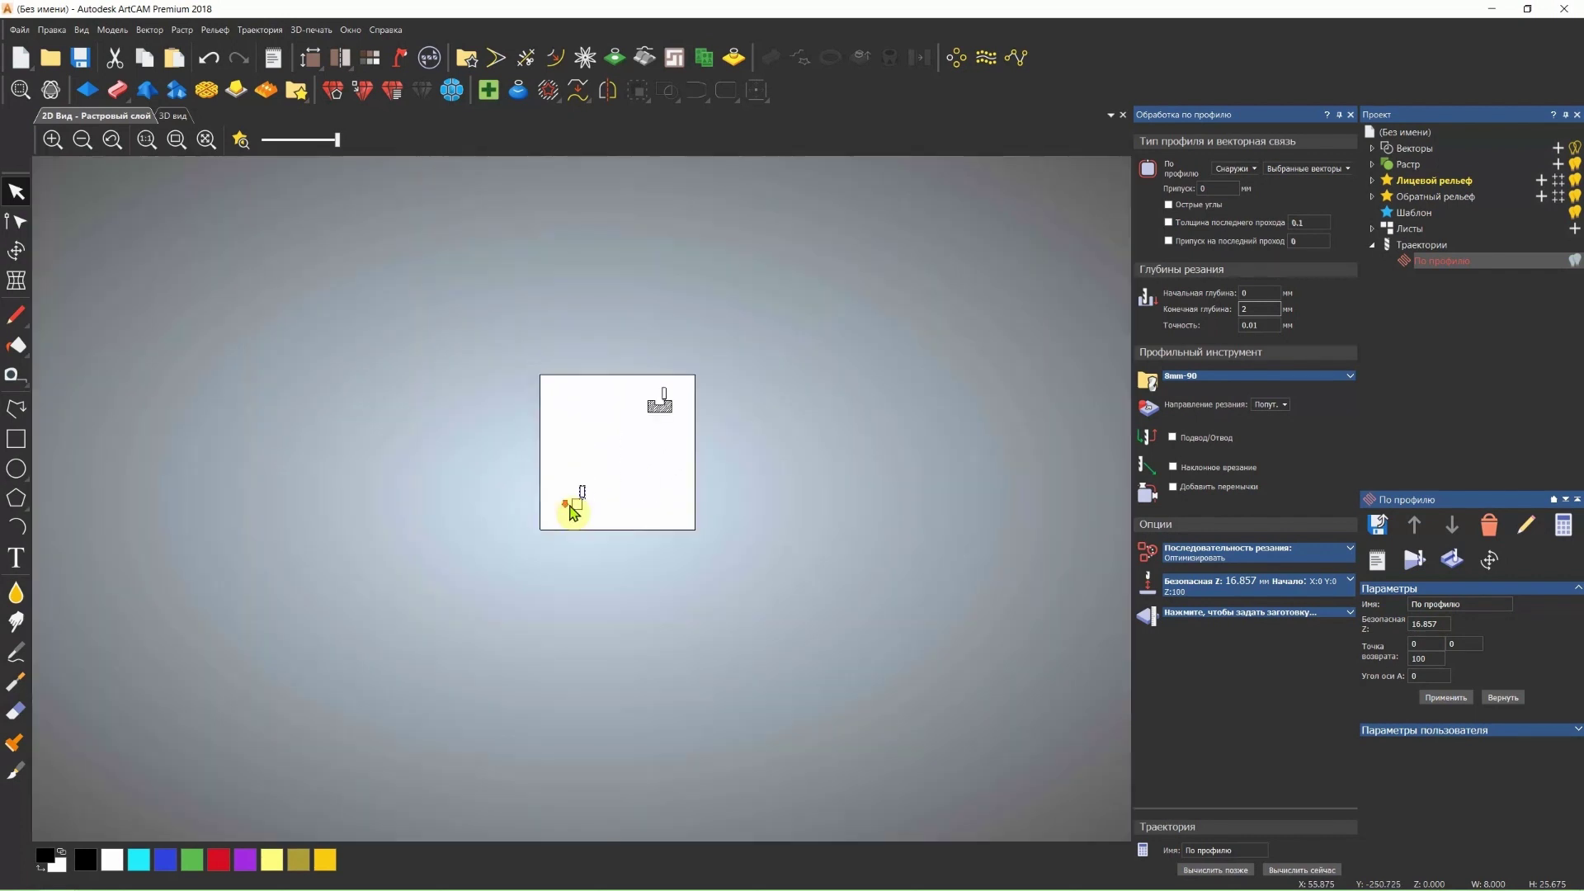
scroll(581, 503, "down", 1)
scroll(613, 460, "up", 2)
scroll(648, 417, "up", 2)
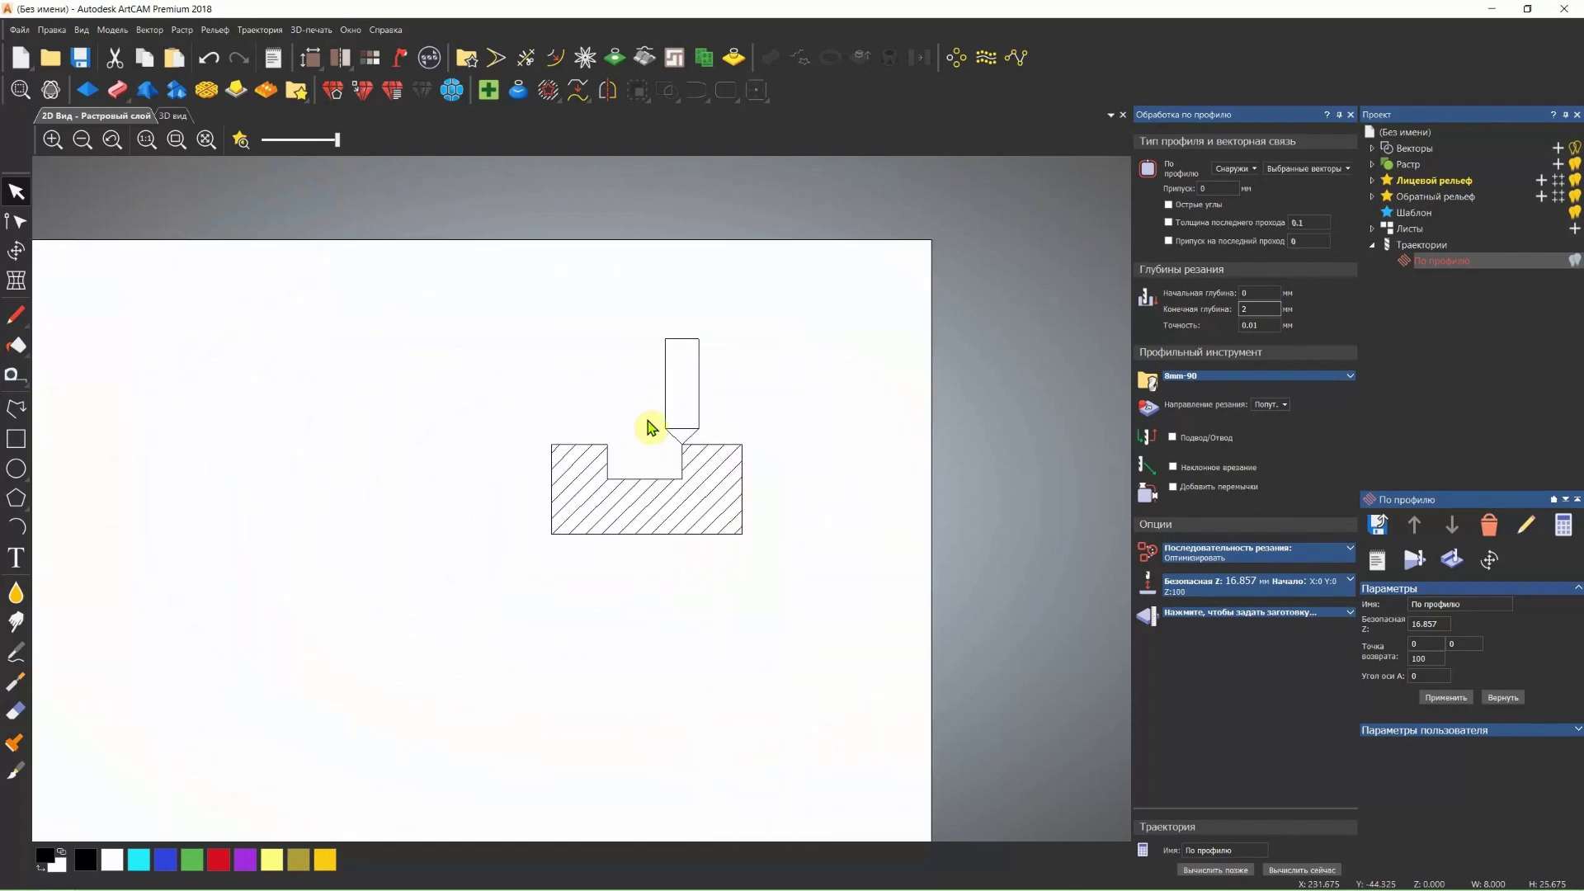
scroll(660, 437, "up", 1)
scroll(693, 492, "up", 1)
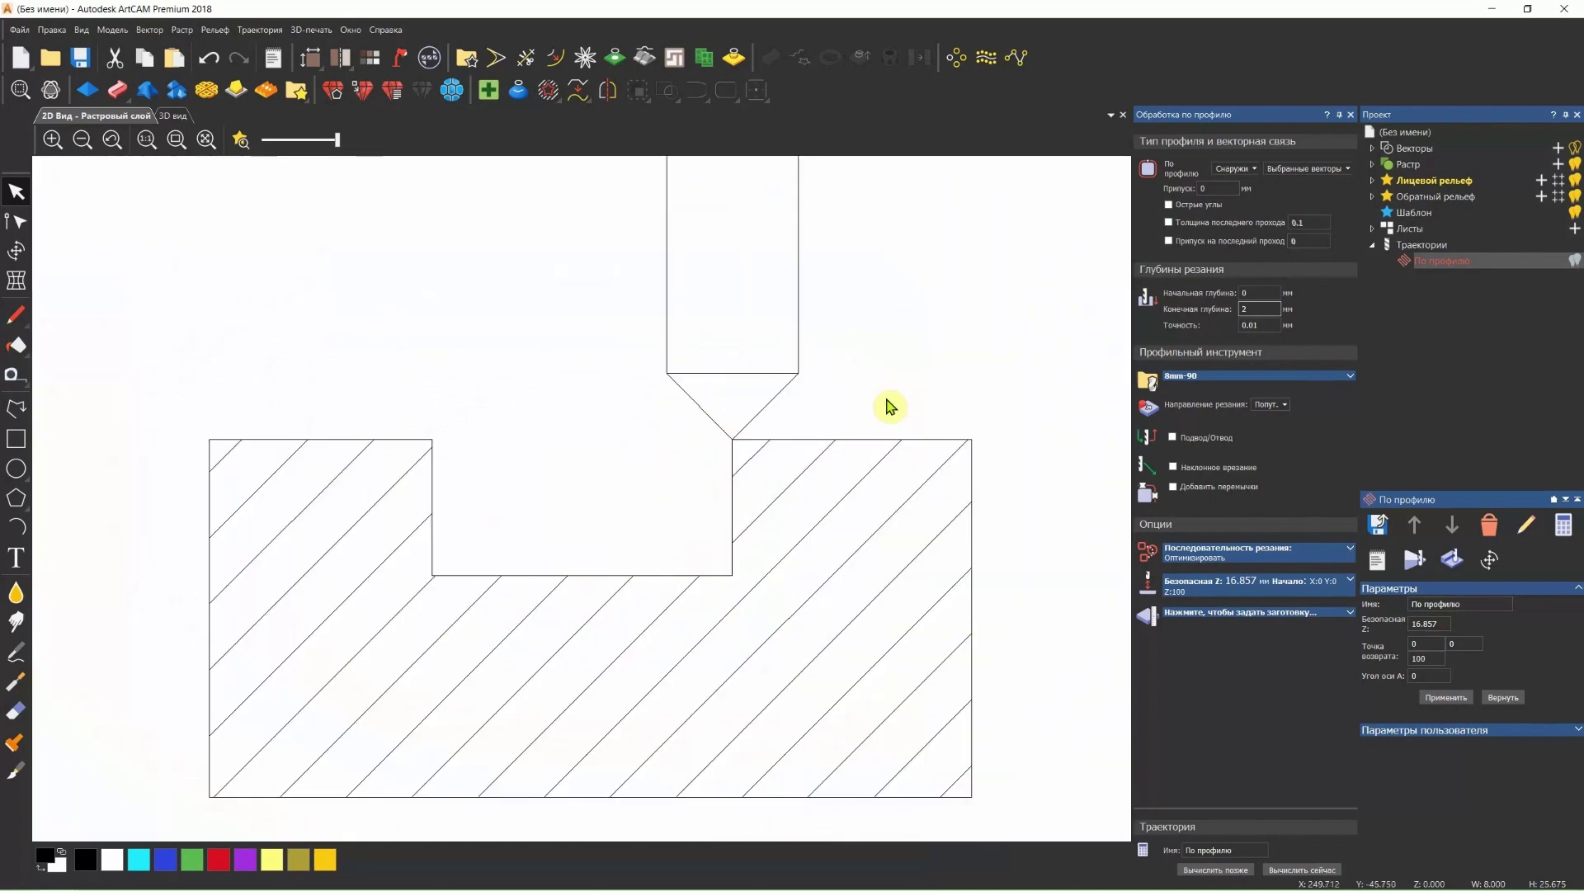
left_click(898, 371)
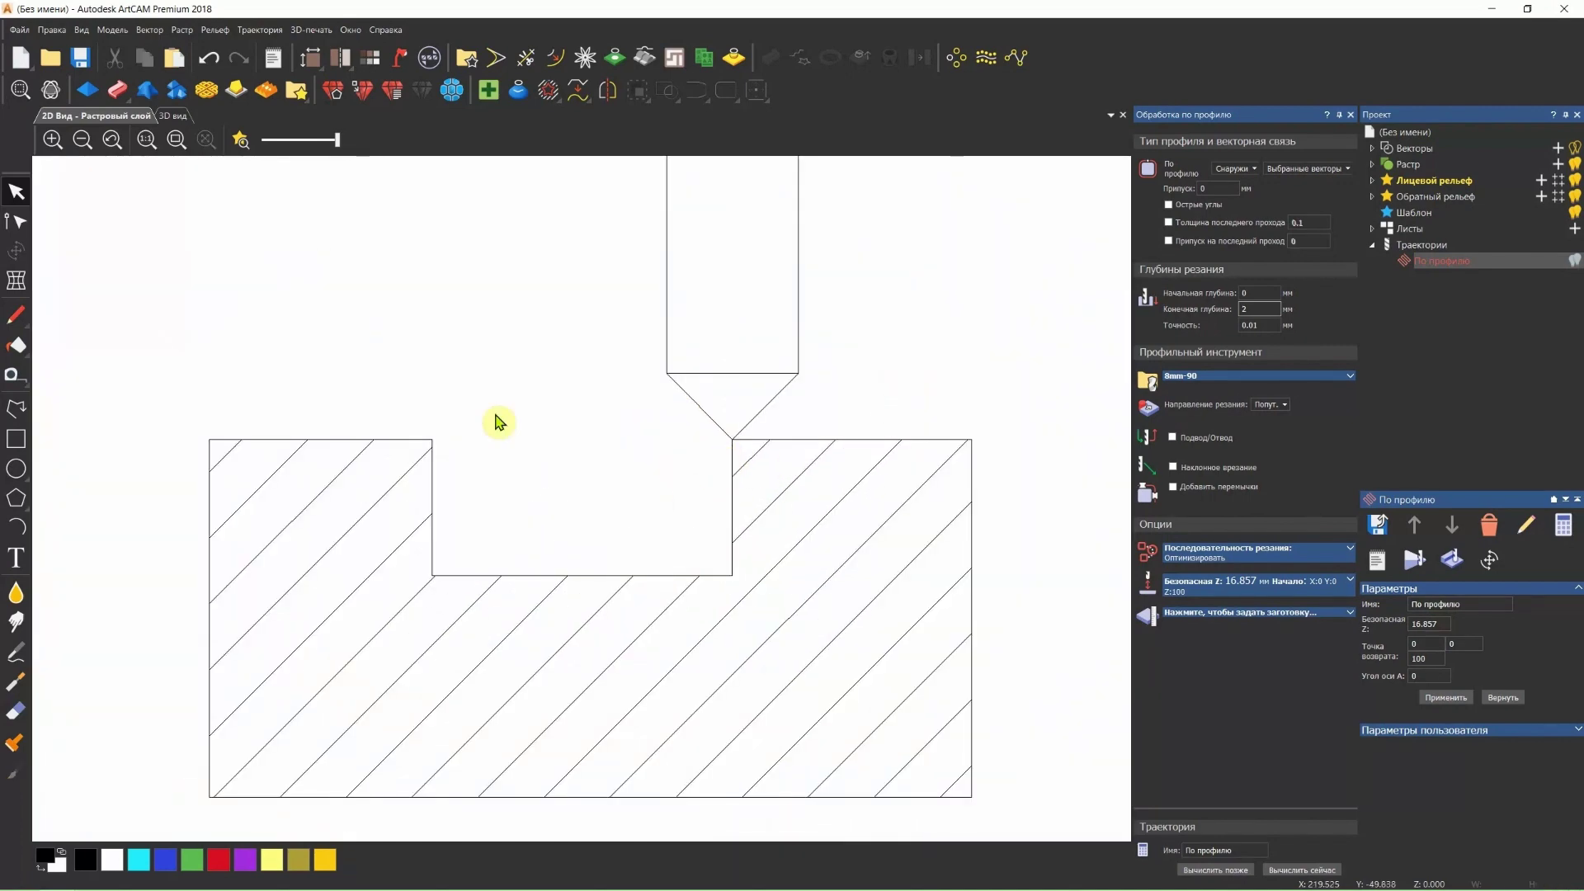
left_click(833, 355)
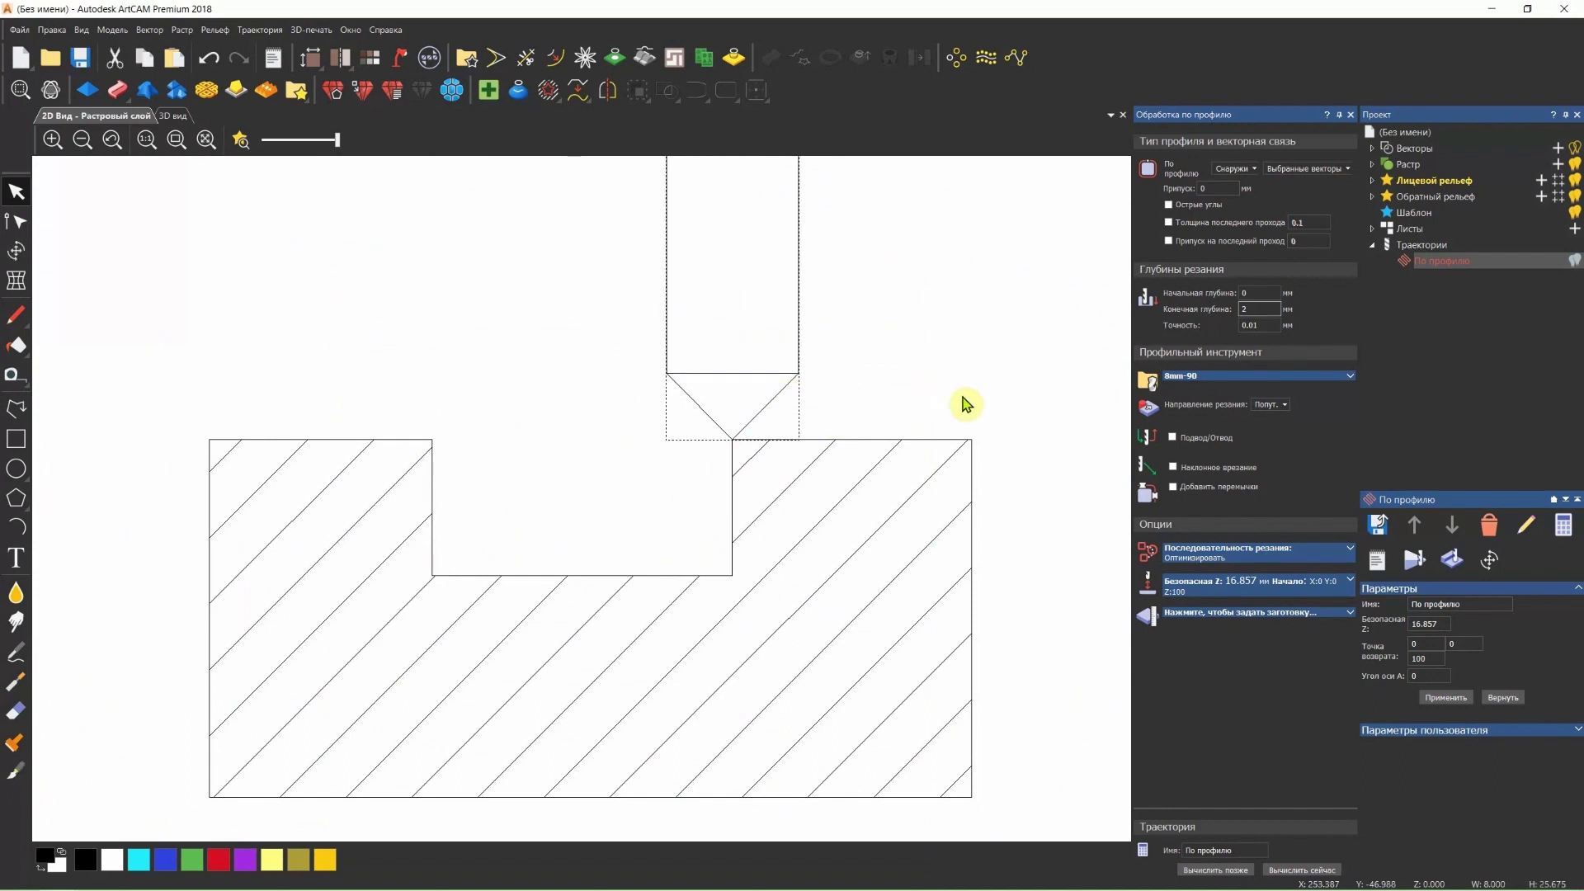
- Arrow-nudge the tool outline so its tip sits just below the step corner
key("Left")
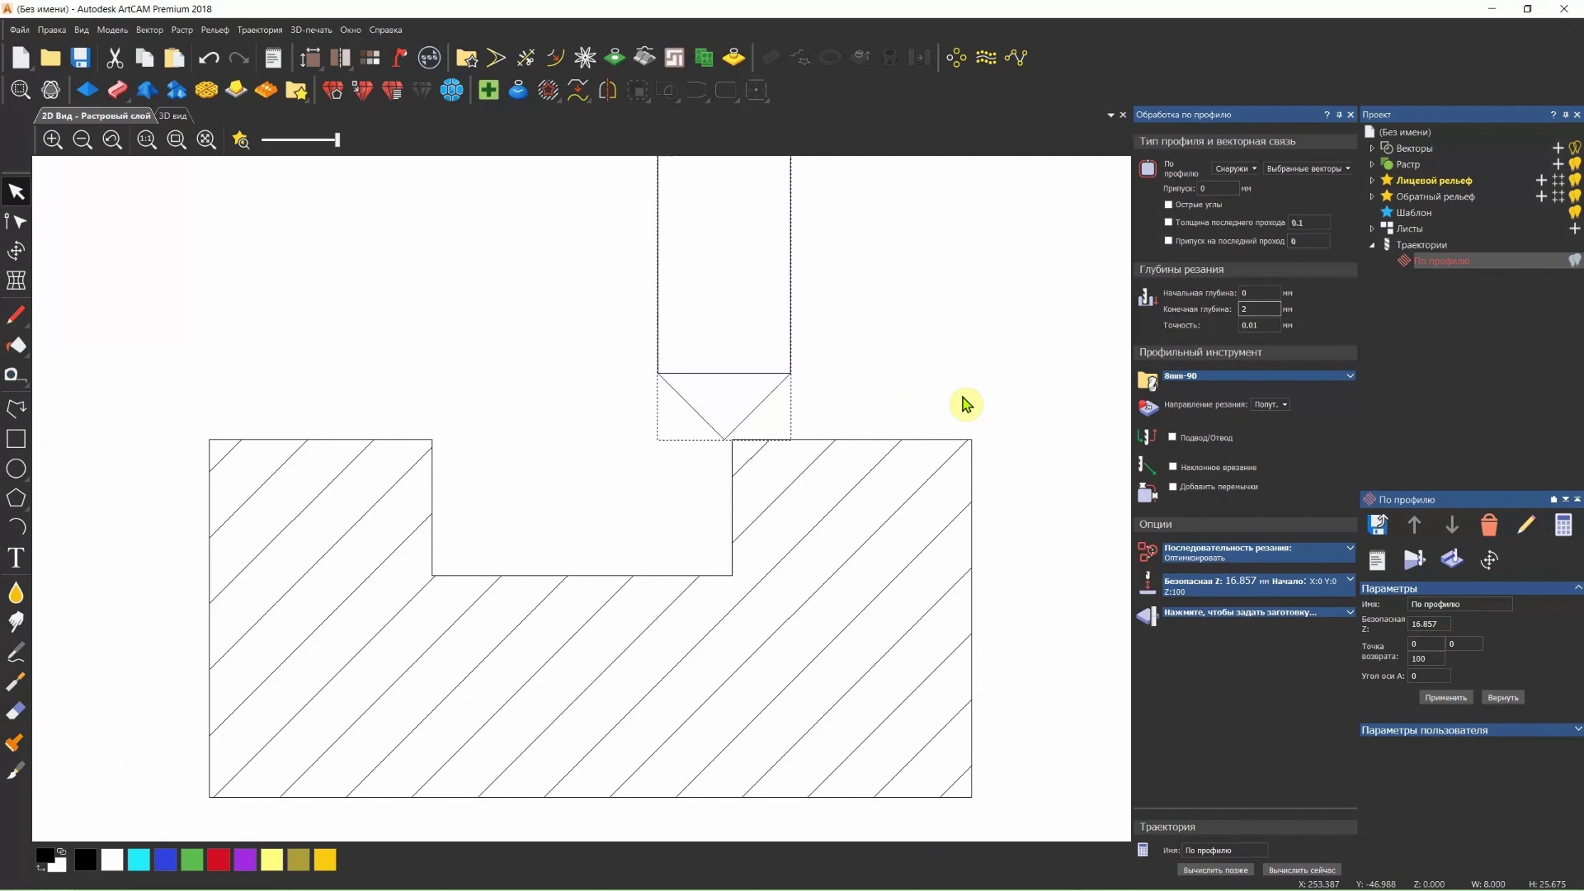
scroll(881, 427, "up", 2)
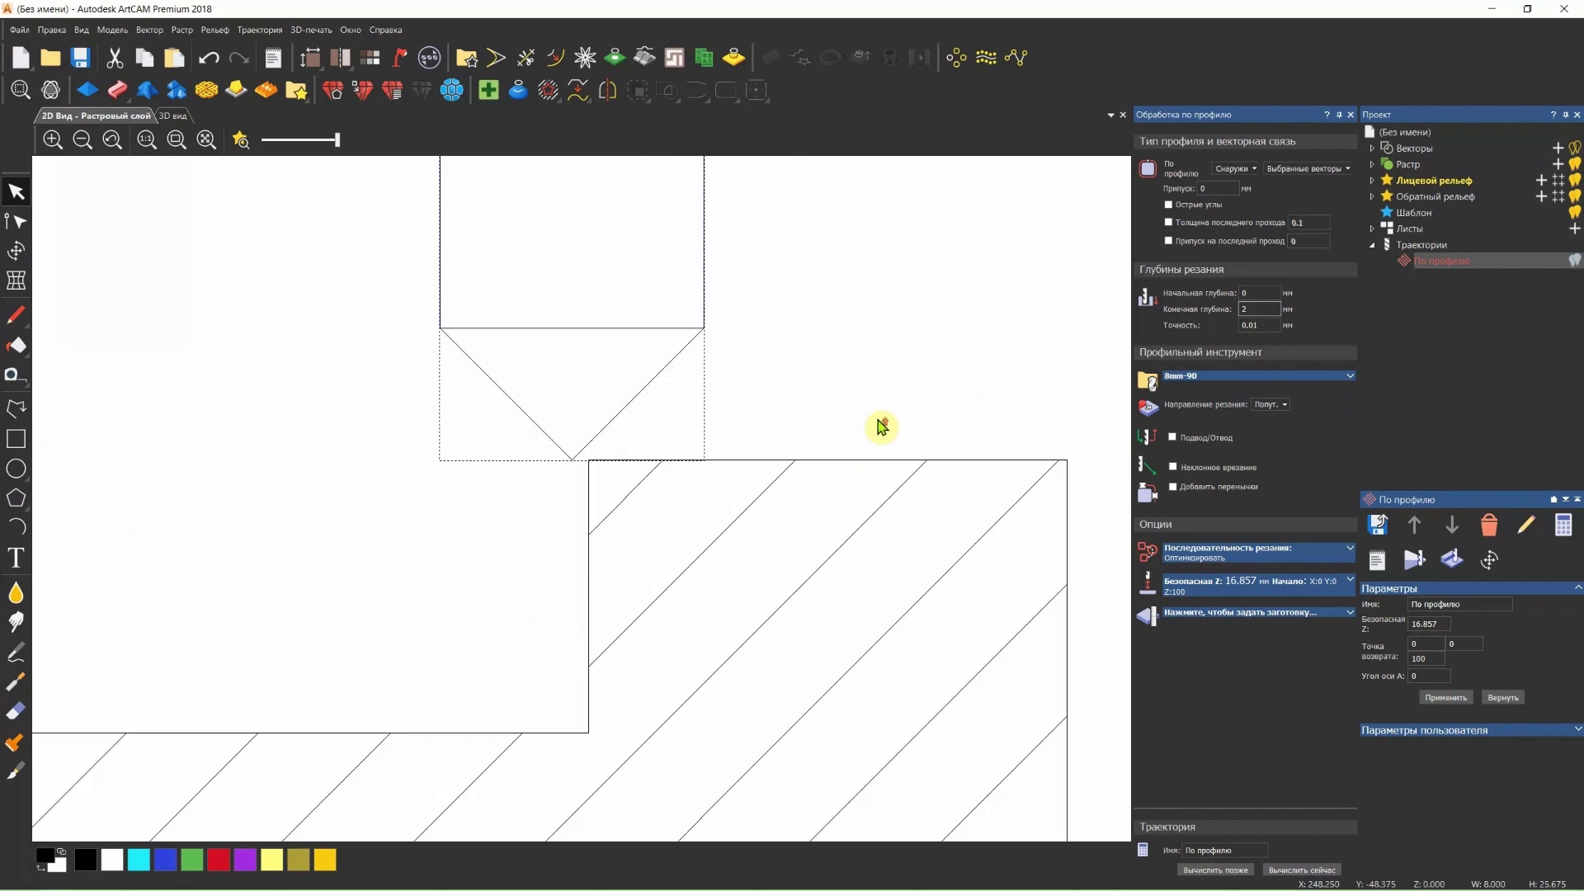
key("Down")
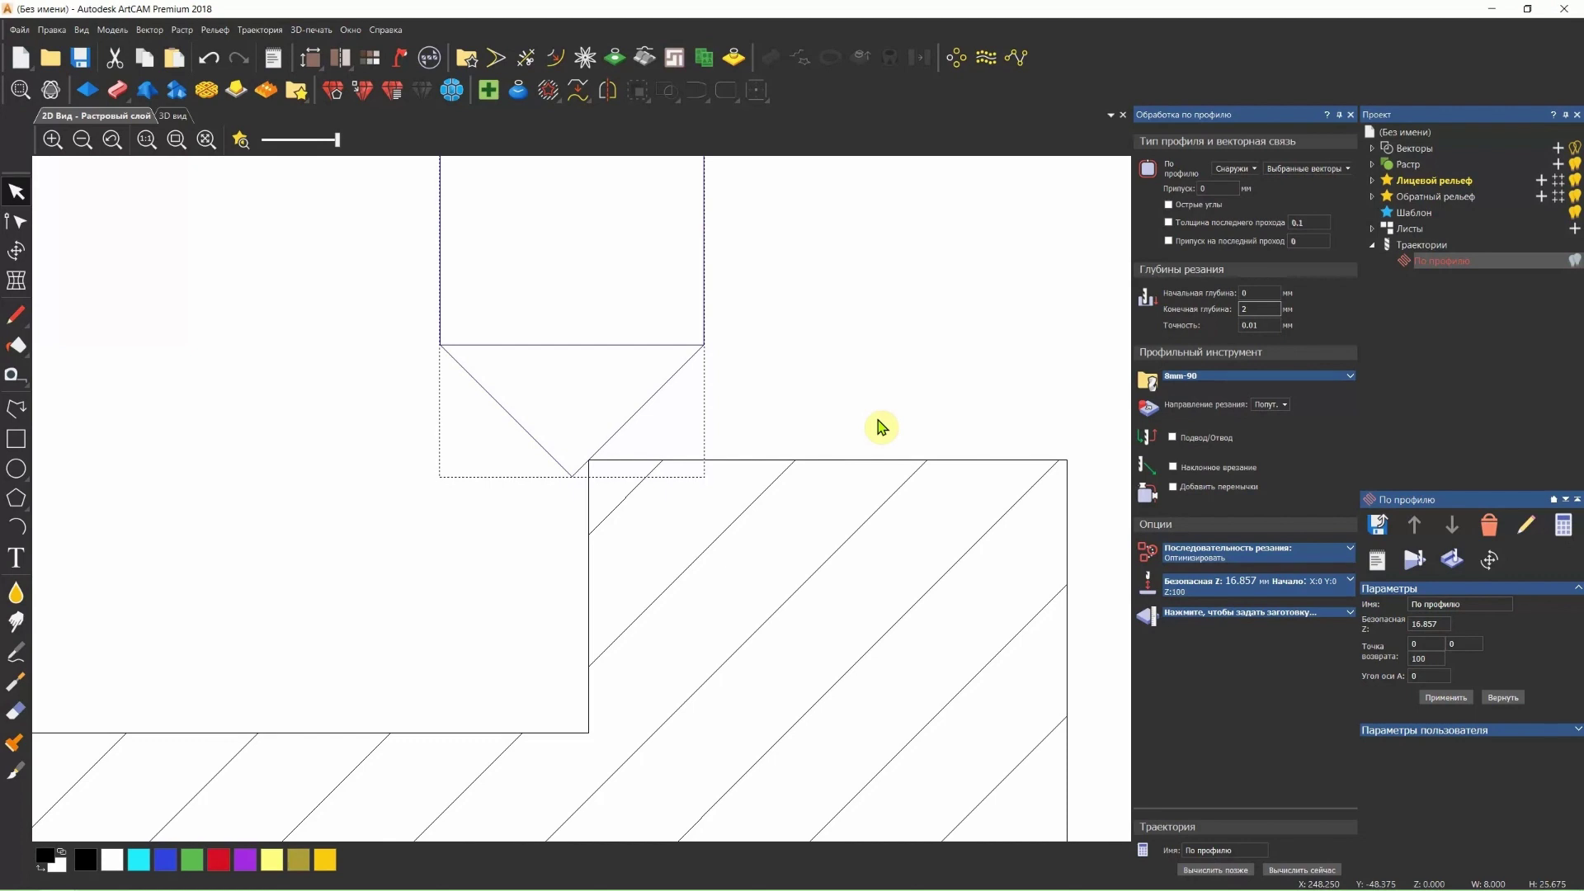
key("Up")
key("Right")
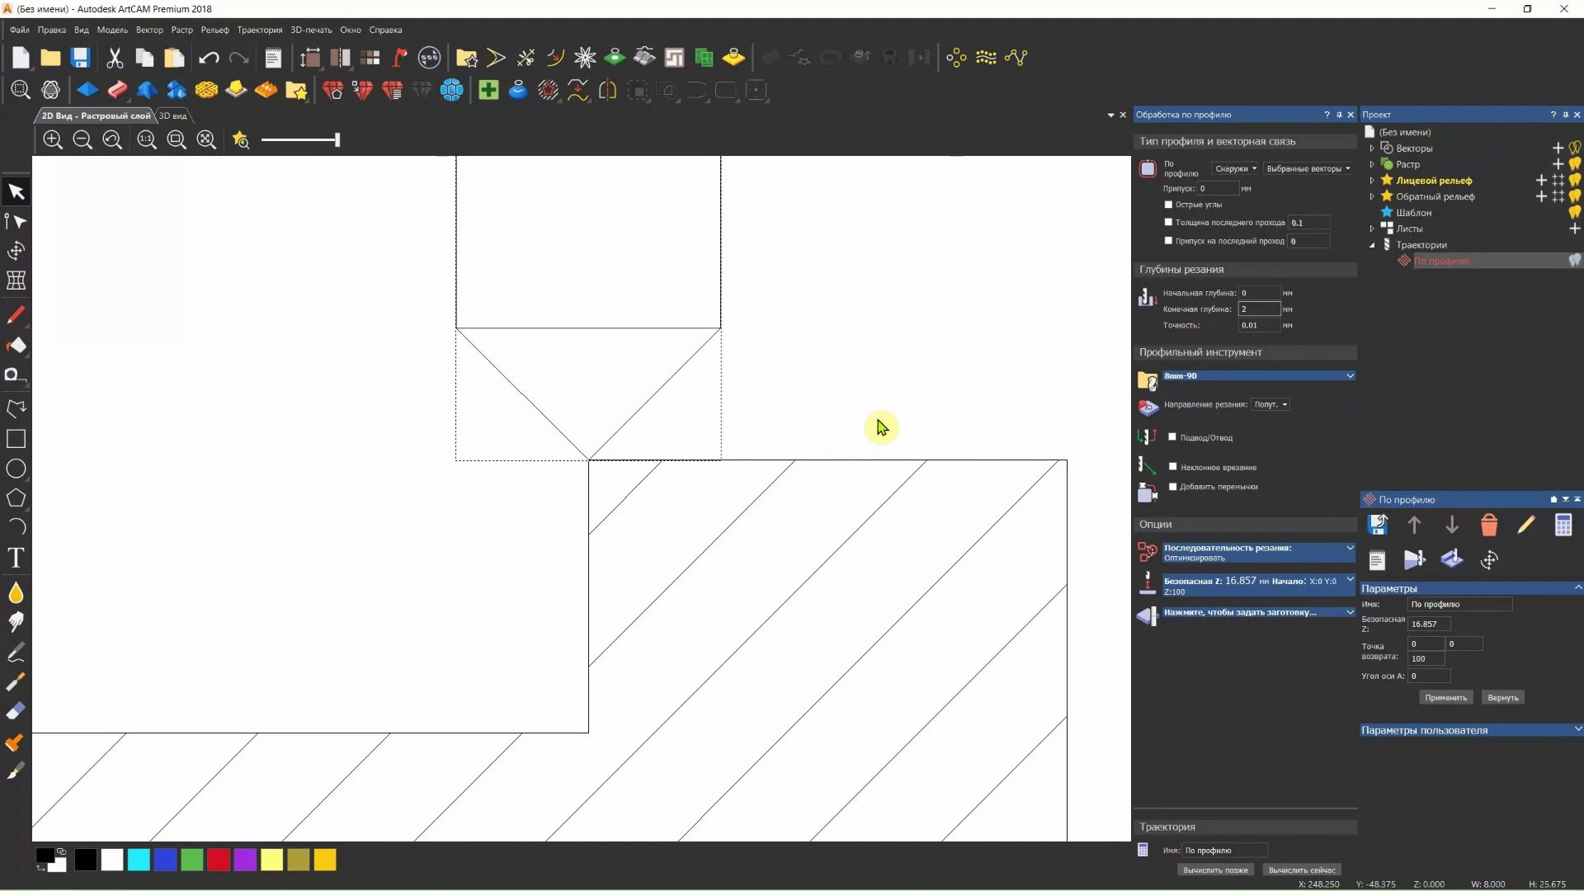
key("Left")
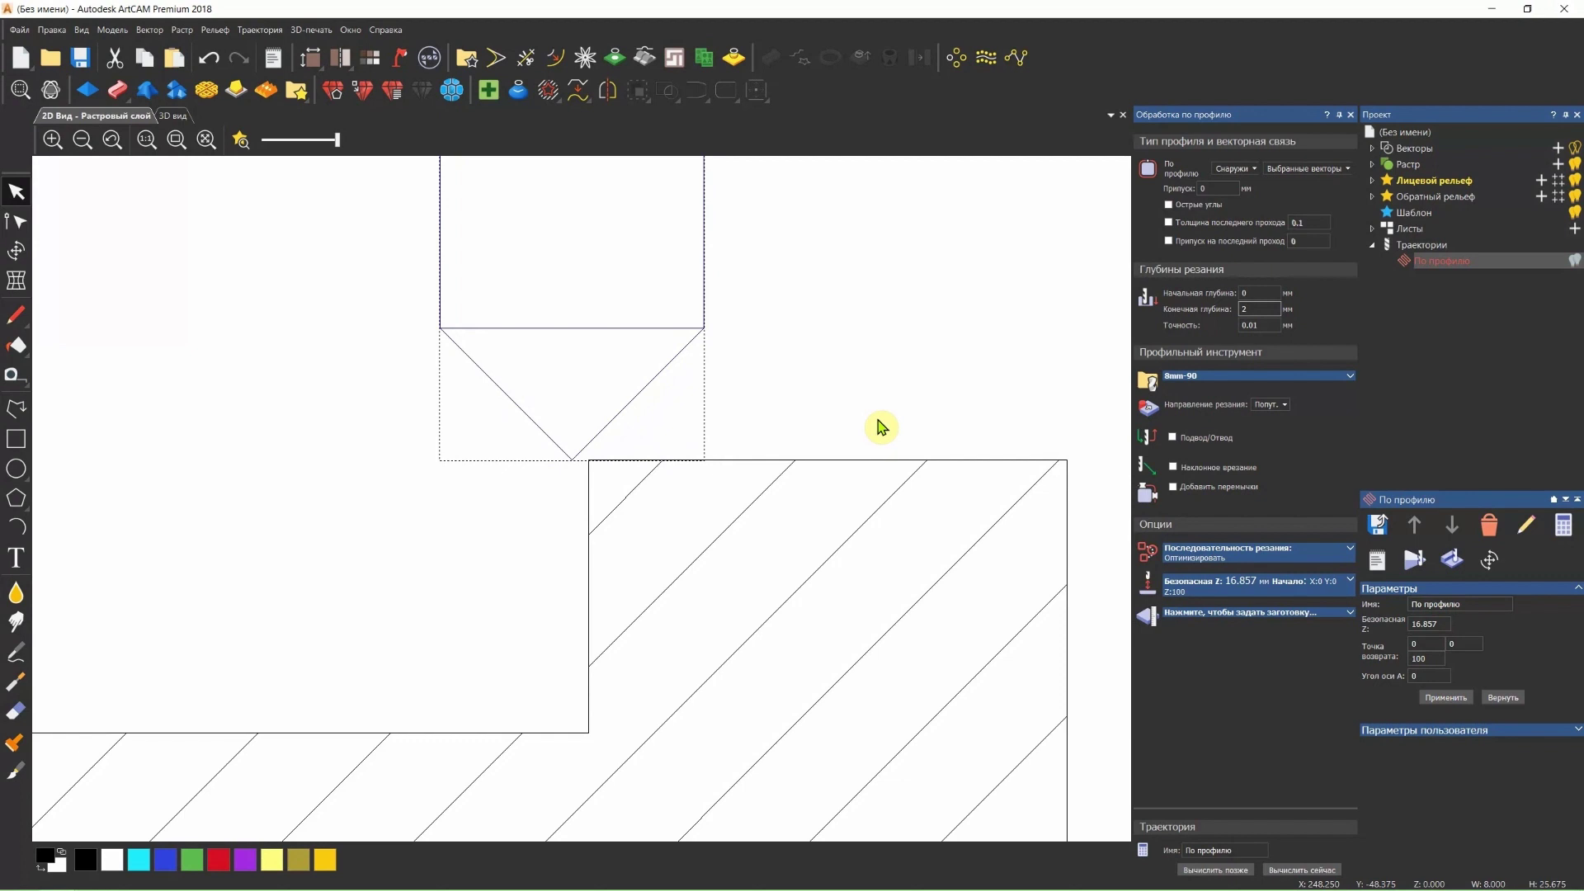
key("Down")
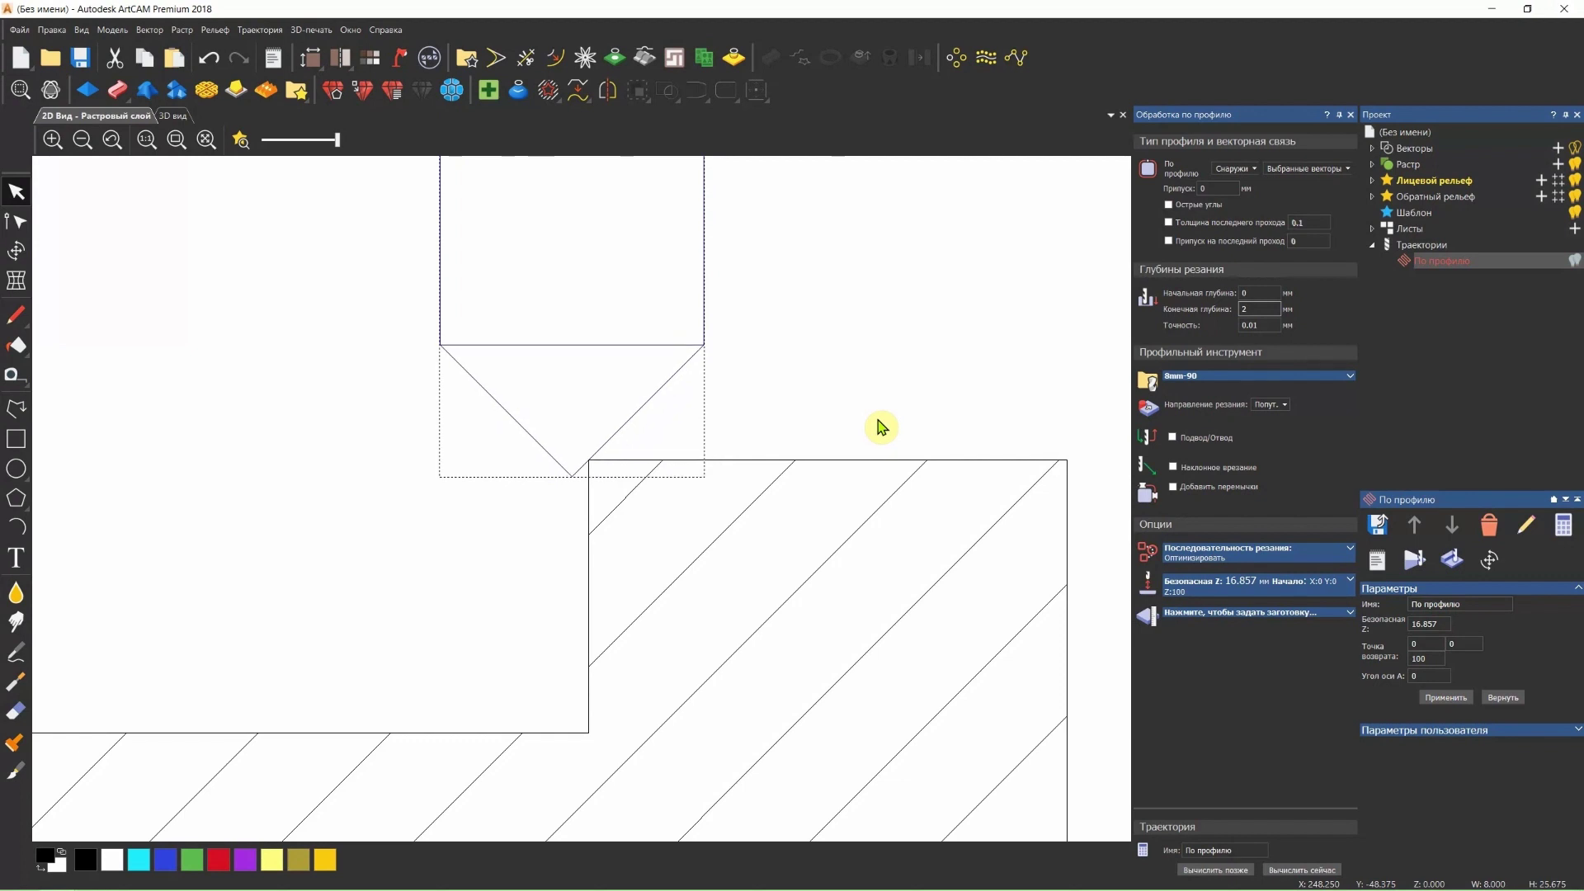
key("Down")
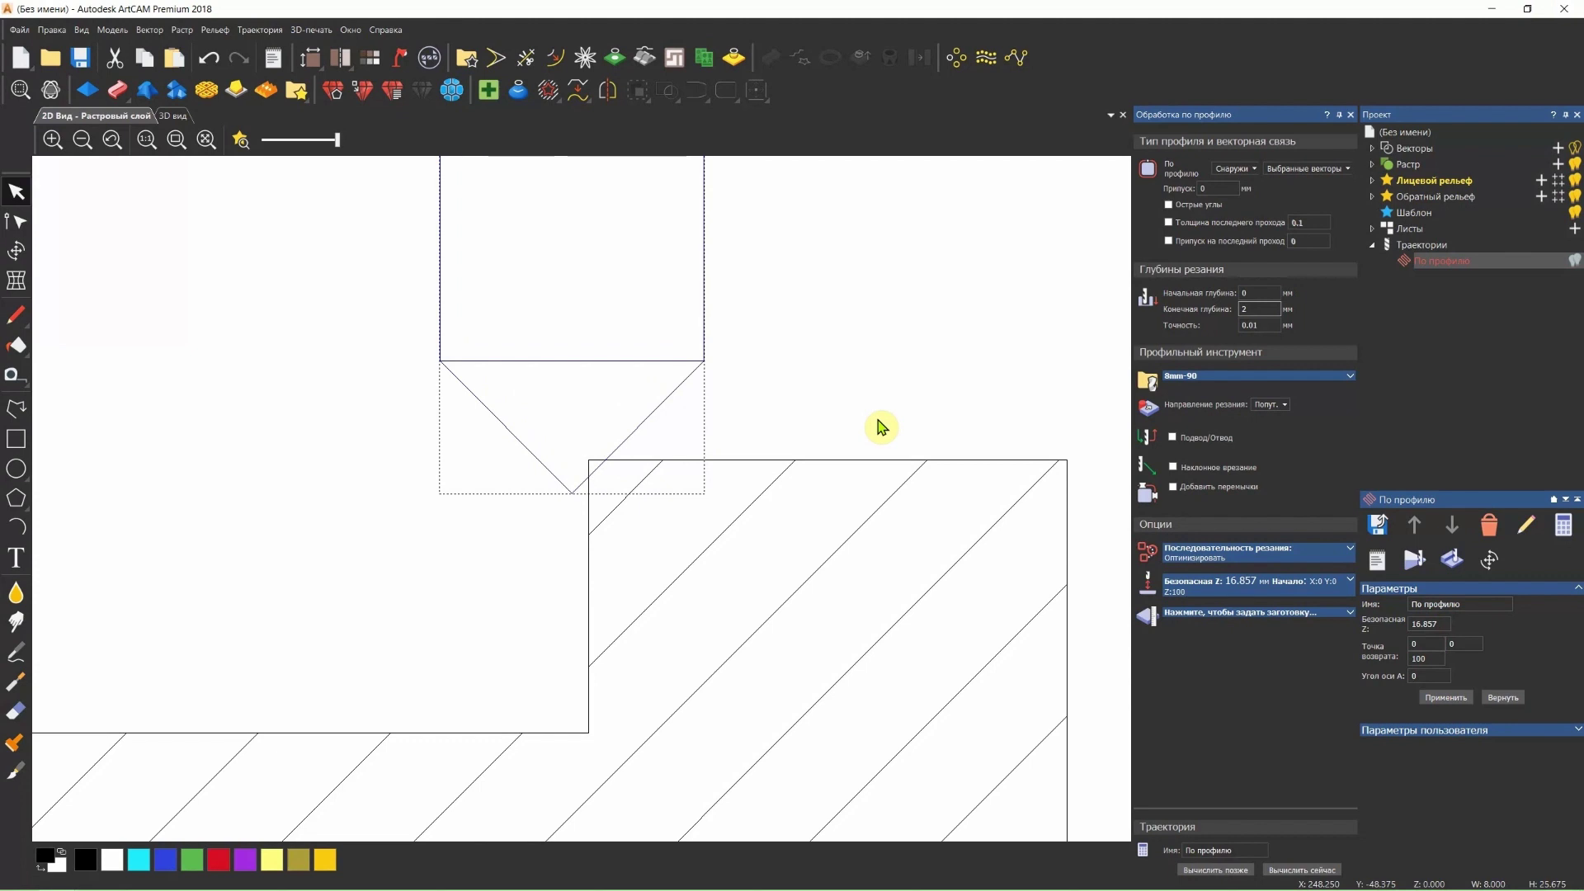
key("Up")
key("Up")
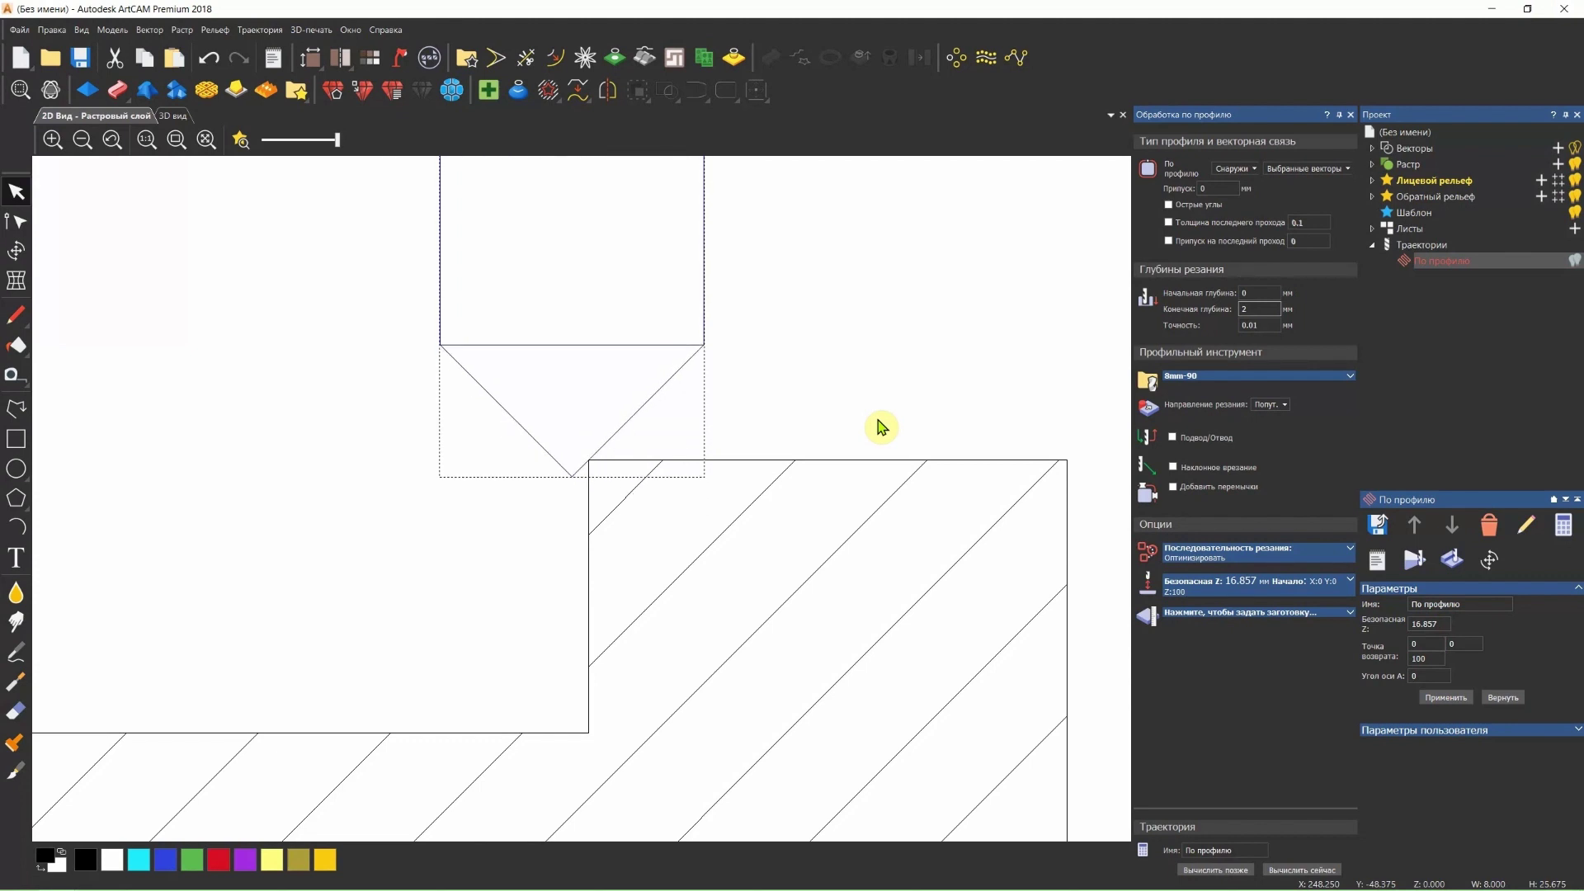
key("Right")
- Zoom out and back in on the unhatched stepped outline beneath the V-bit profile
scroll(692, 496, "down", 5)
scroll(611, 506, "down", 2)
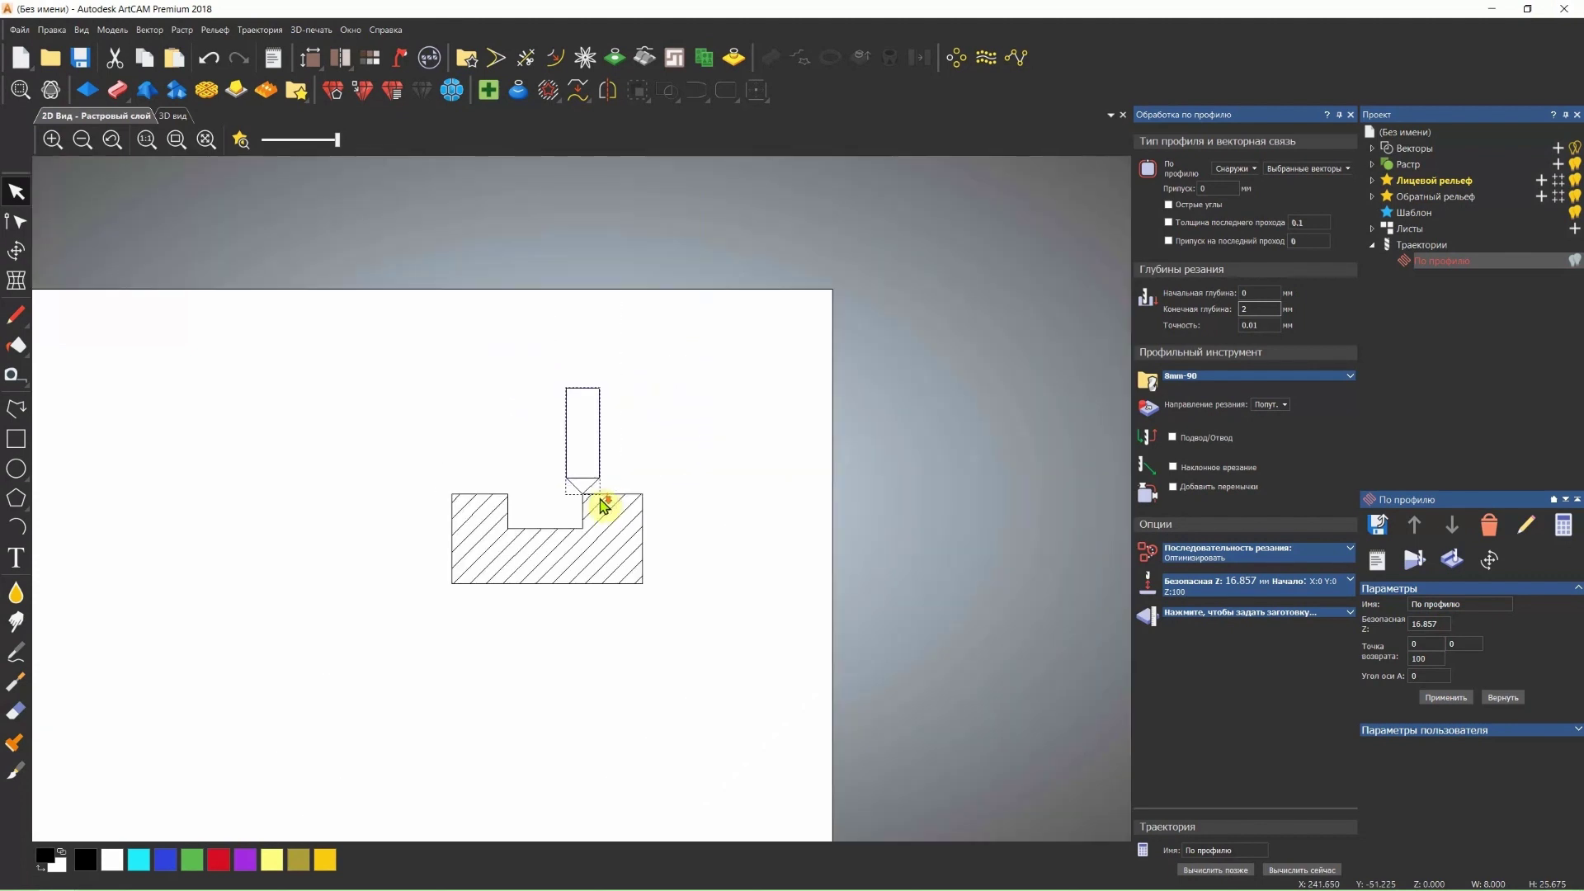
scroll(565, 511, "up", 2)
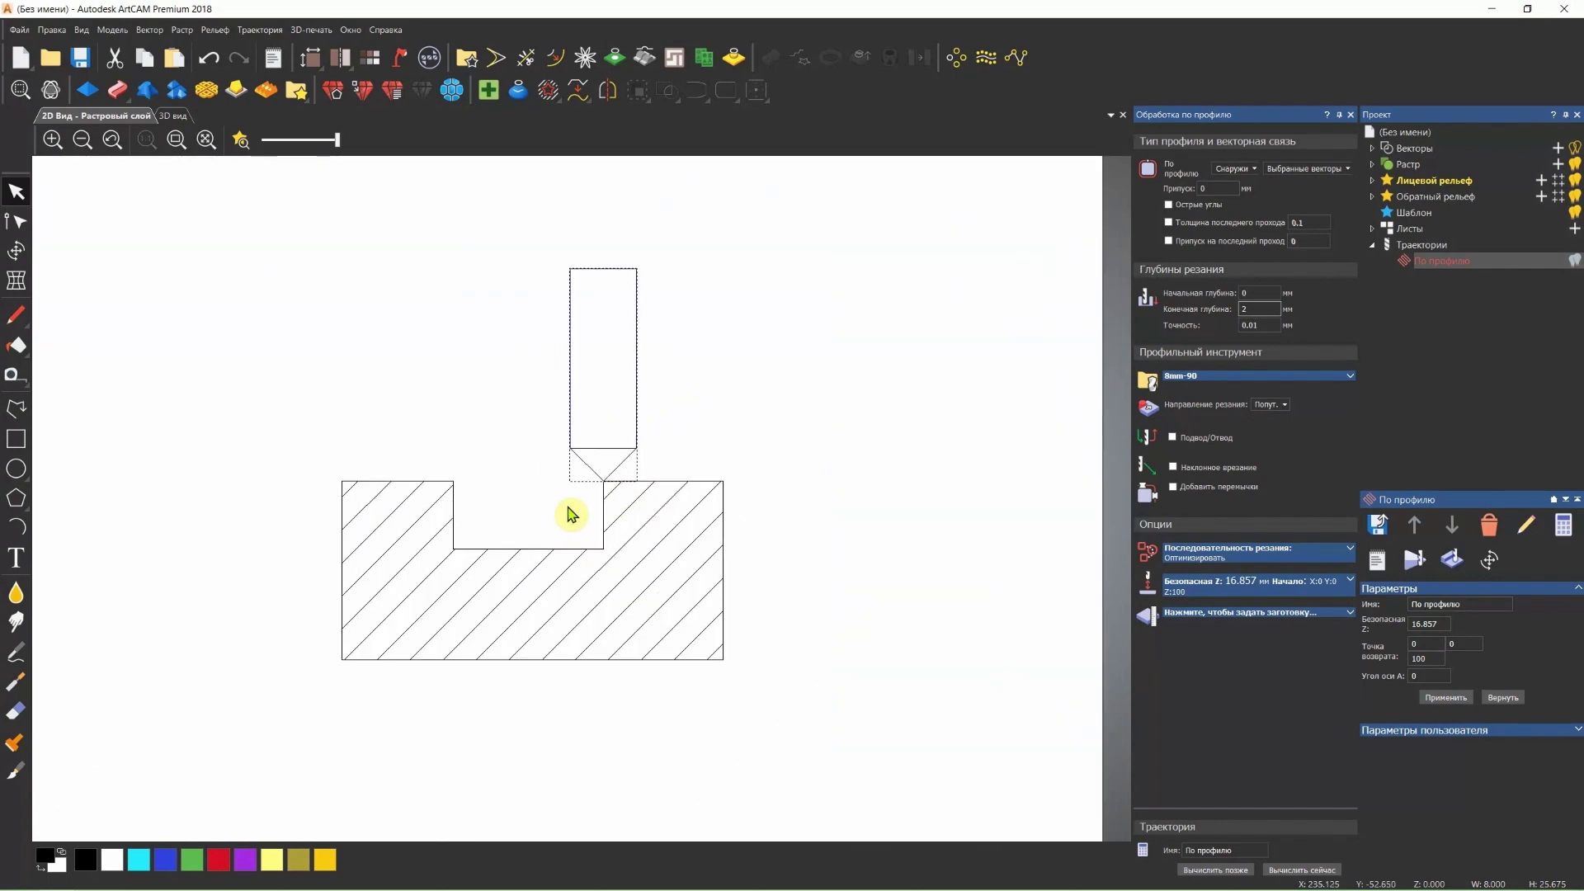
scroll(566, 514, "up", 2)
scroll(568, 514, "down", 2)
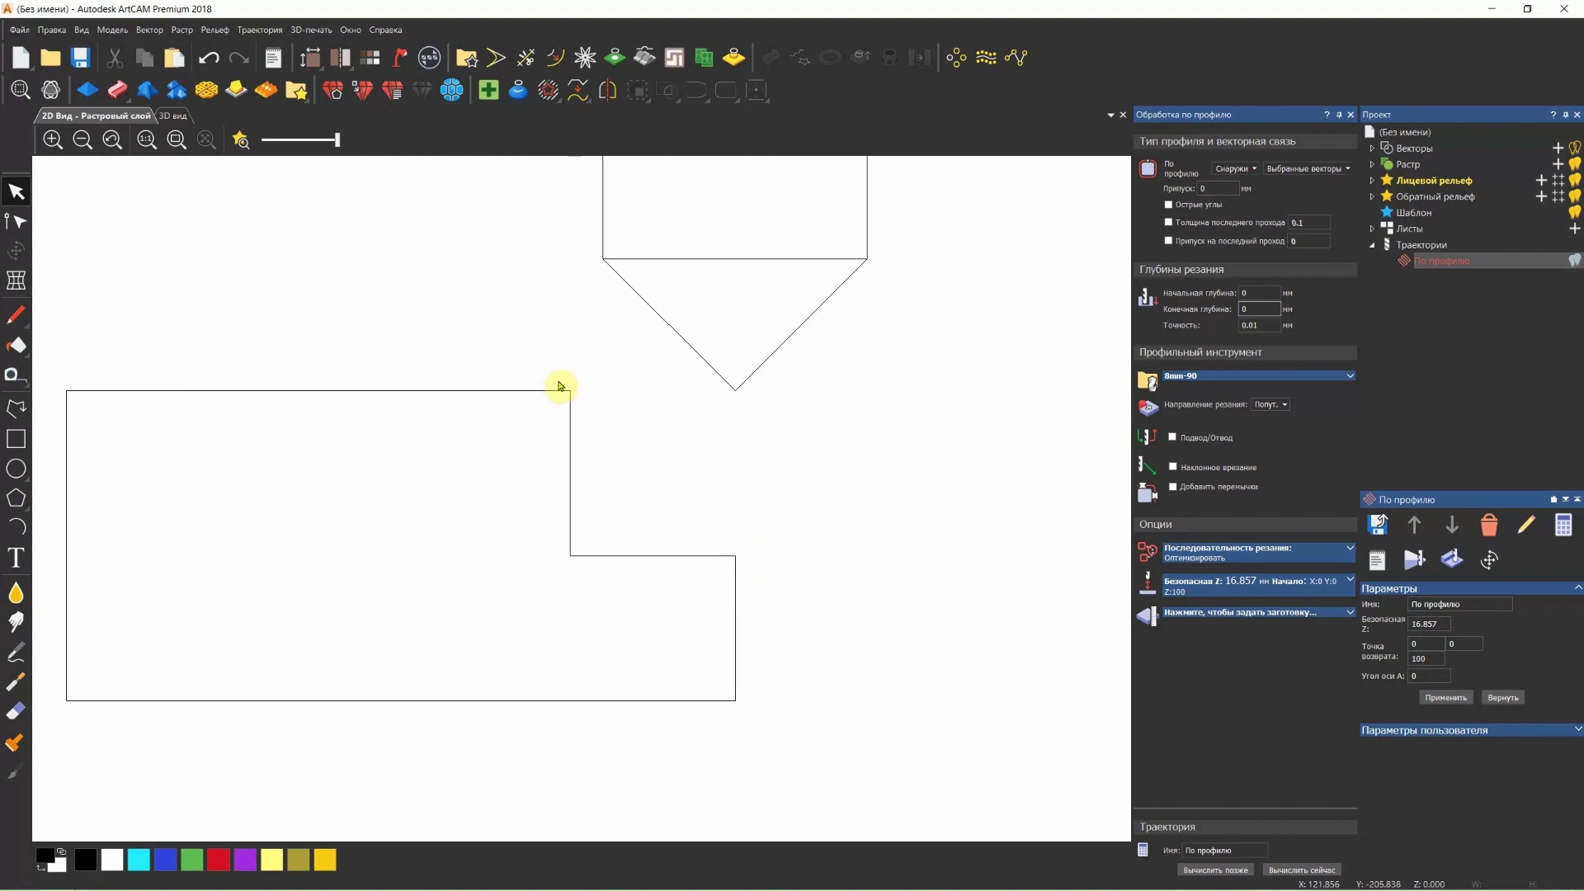
- Measure the part's step height between its corners as 5 mm
left_click(15, 374)
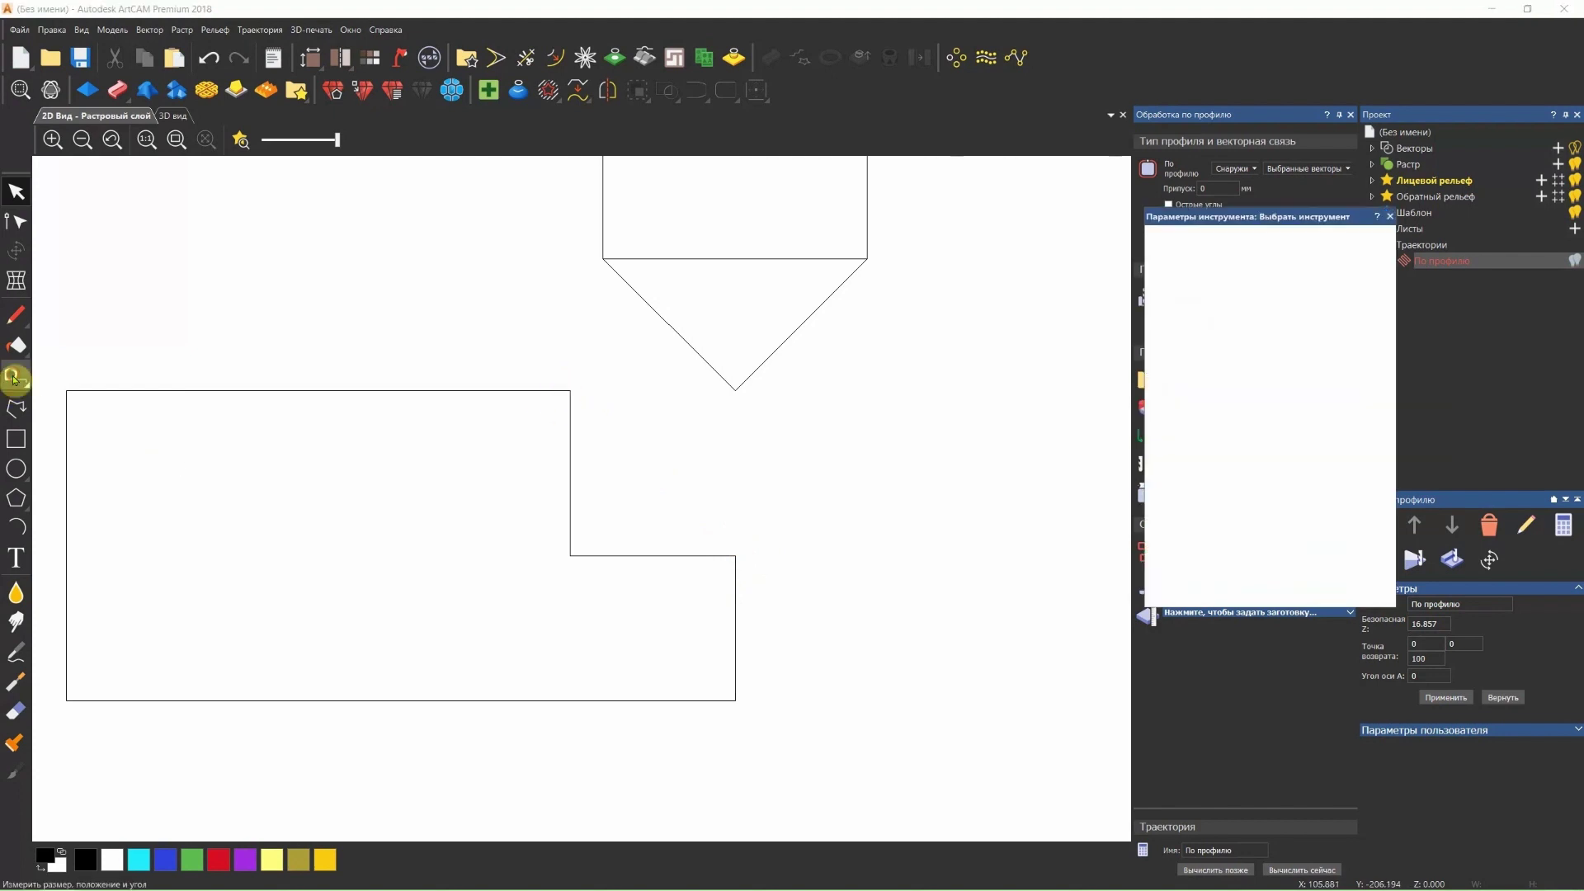
left_click_drag(570, 390, 570, 555)
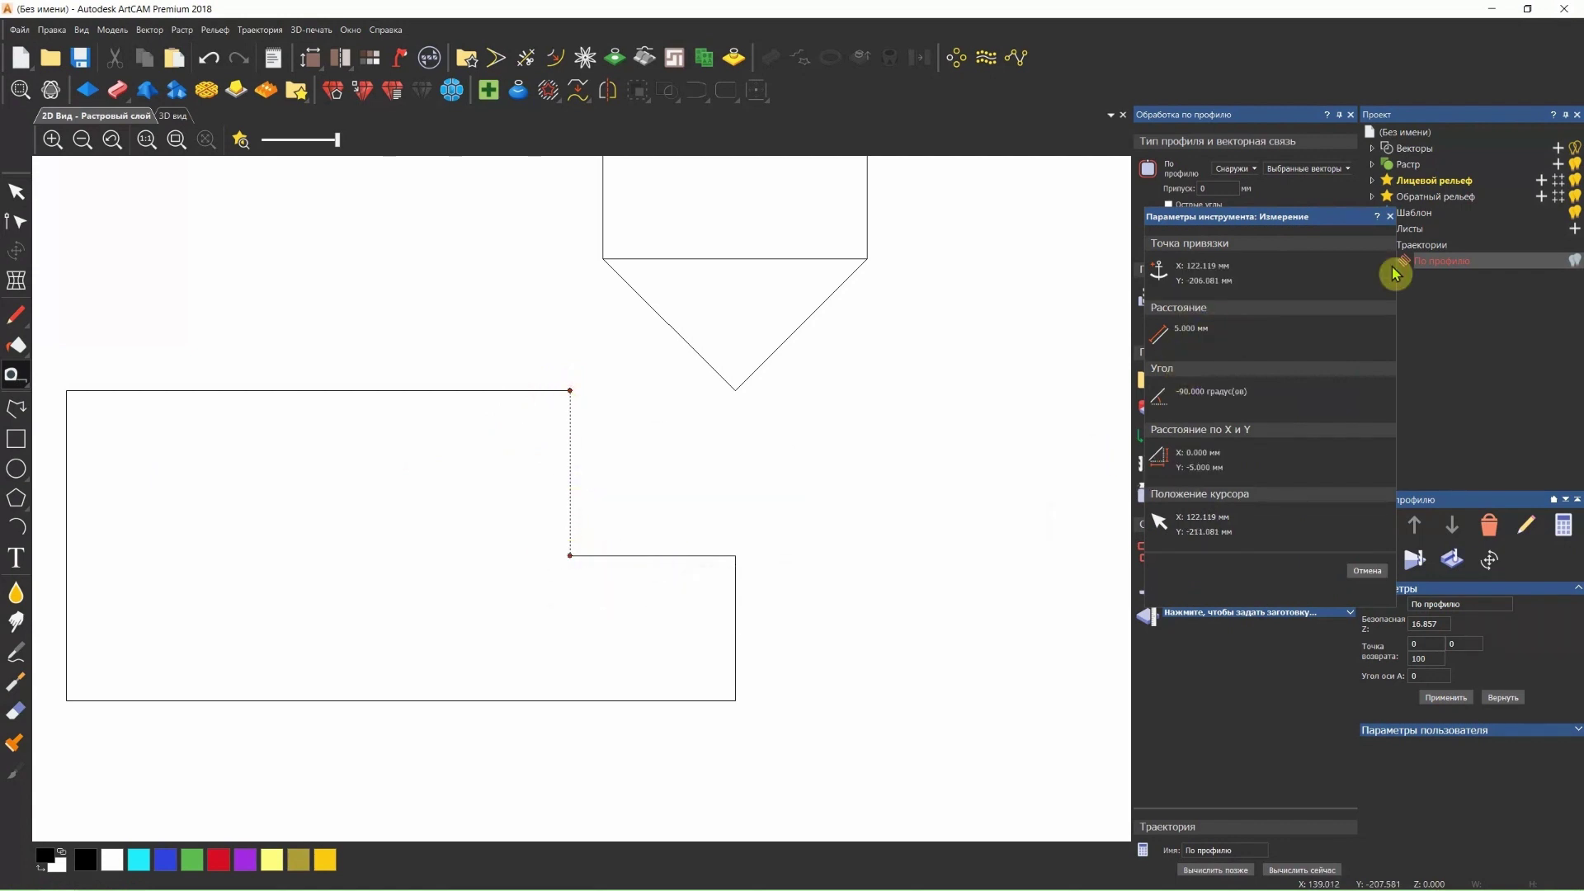
left_click(1390, 216)
key("Escape")
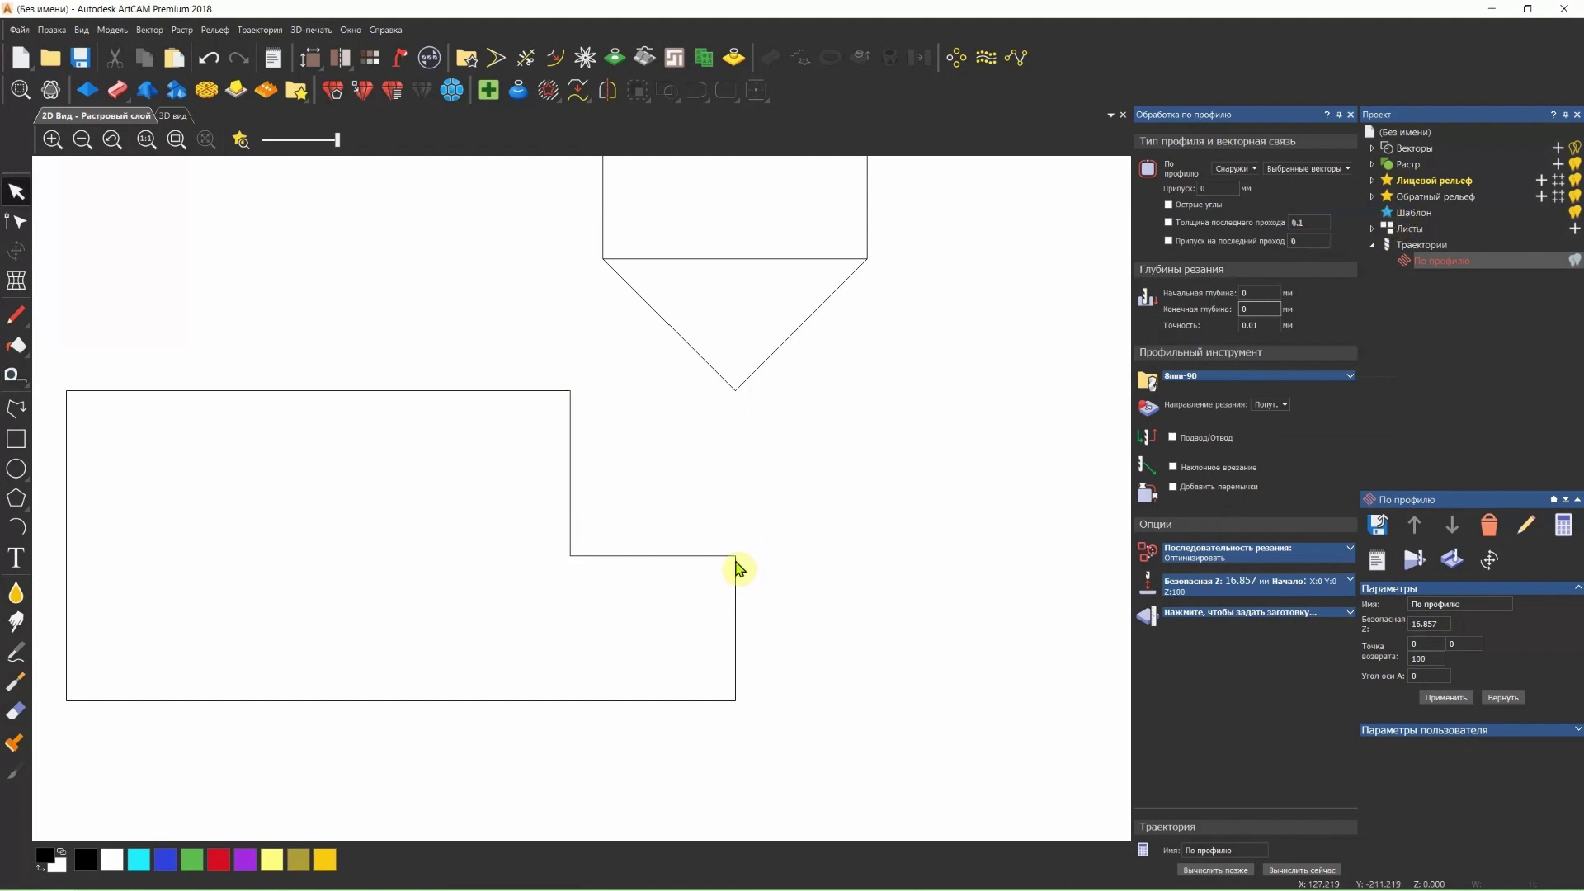
- Select the V-bit tool profile and nudge it one step to the right
left_click_drag(782, 363, 716, 413)
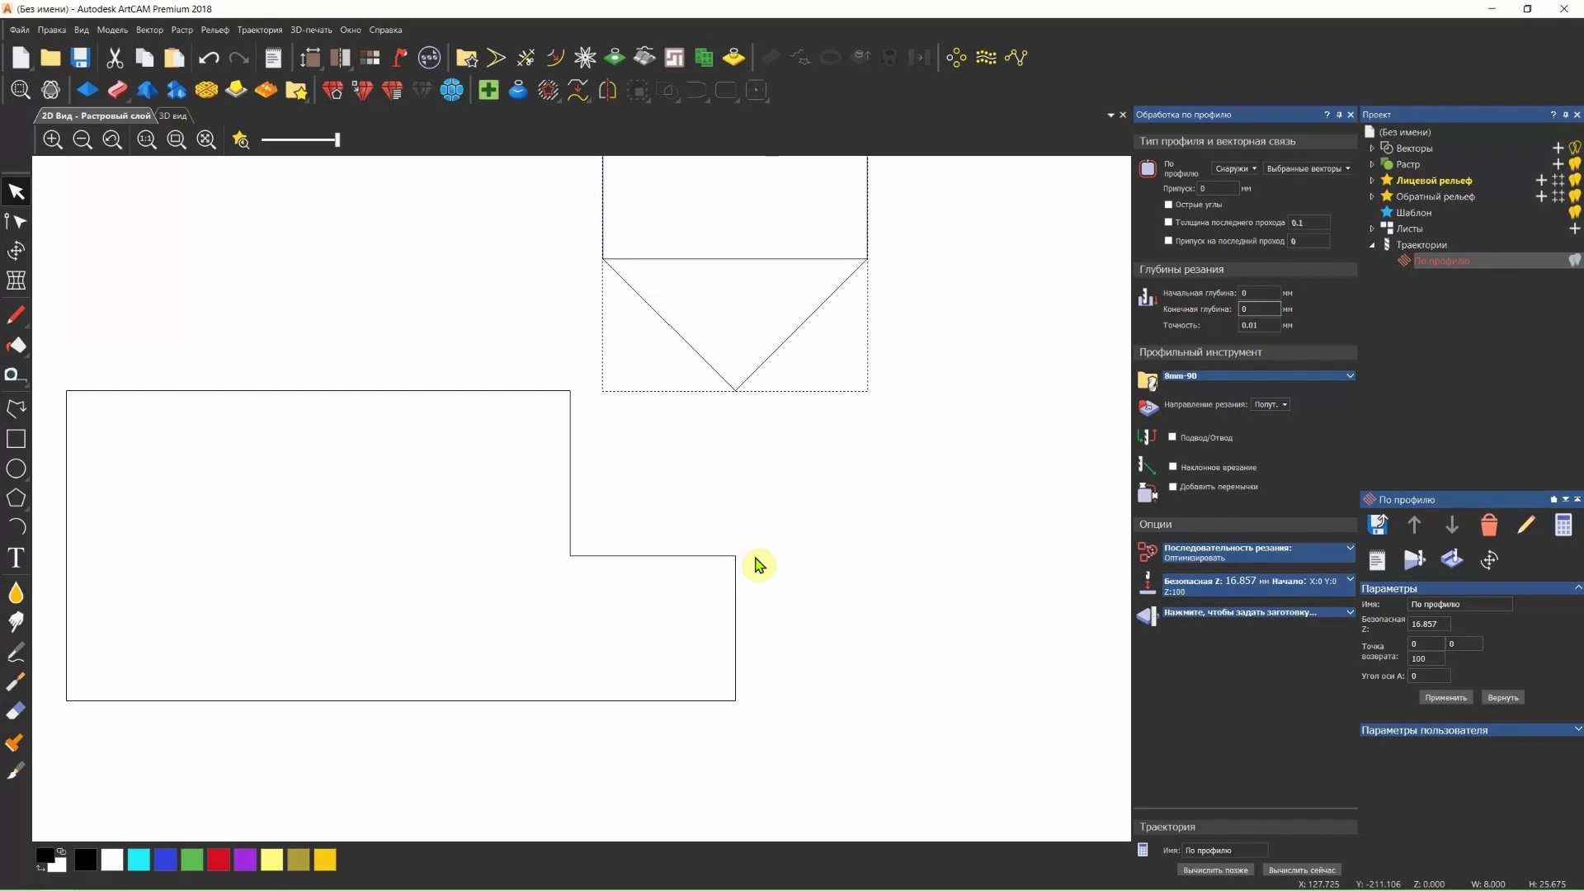
left_click(747, 495)
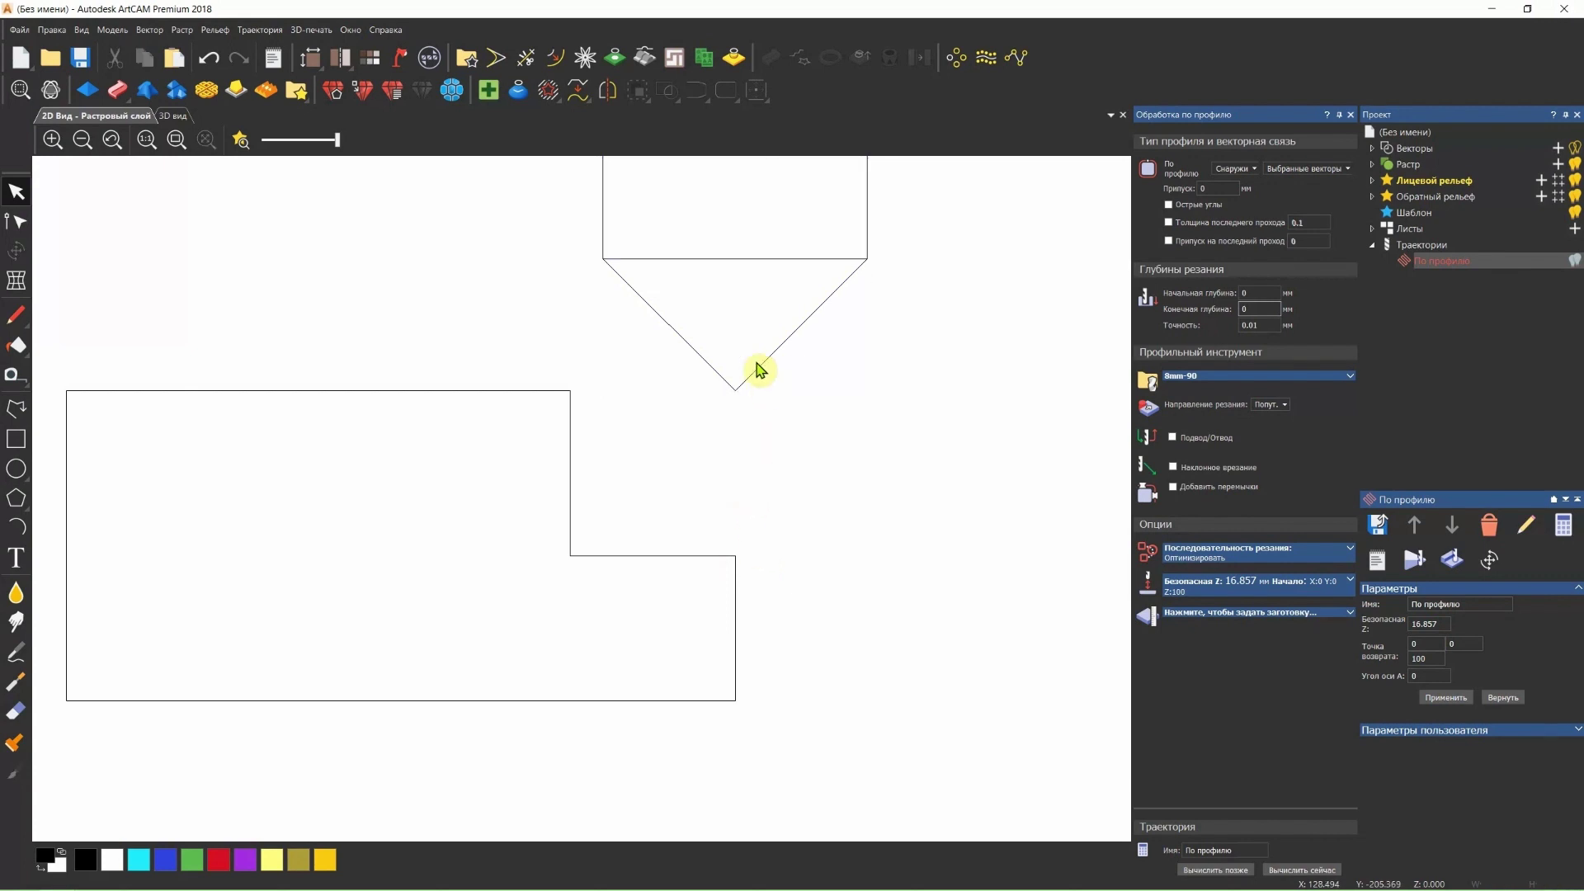
left_click(769, 356)
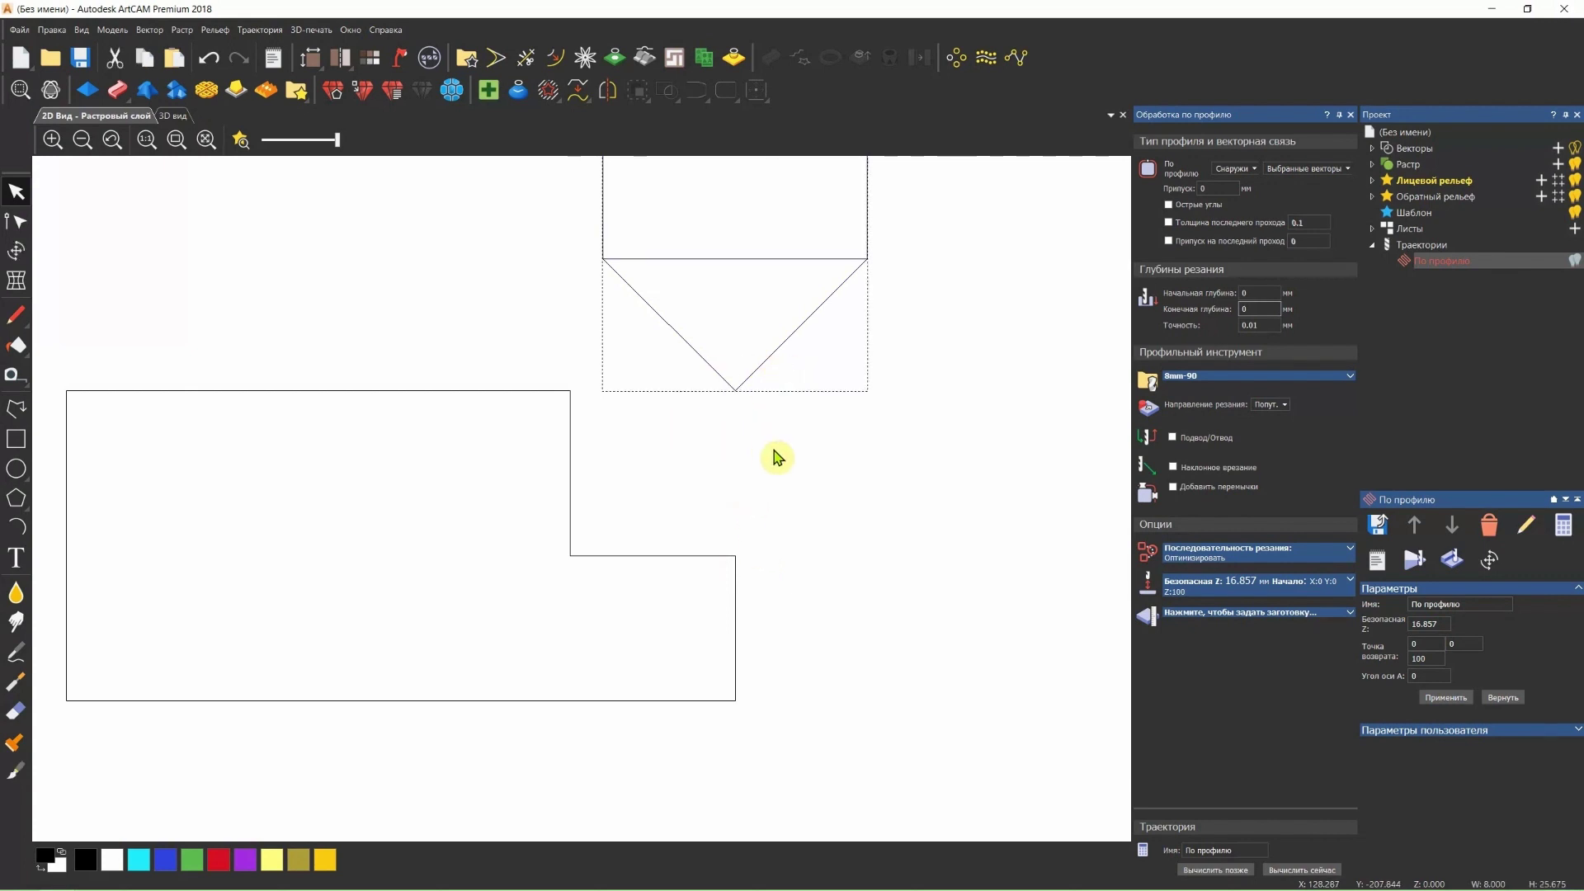
key("Right")
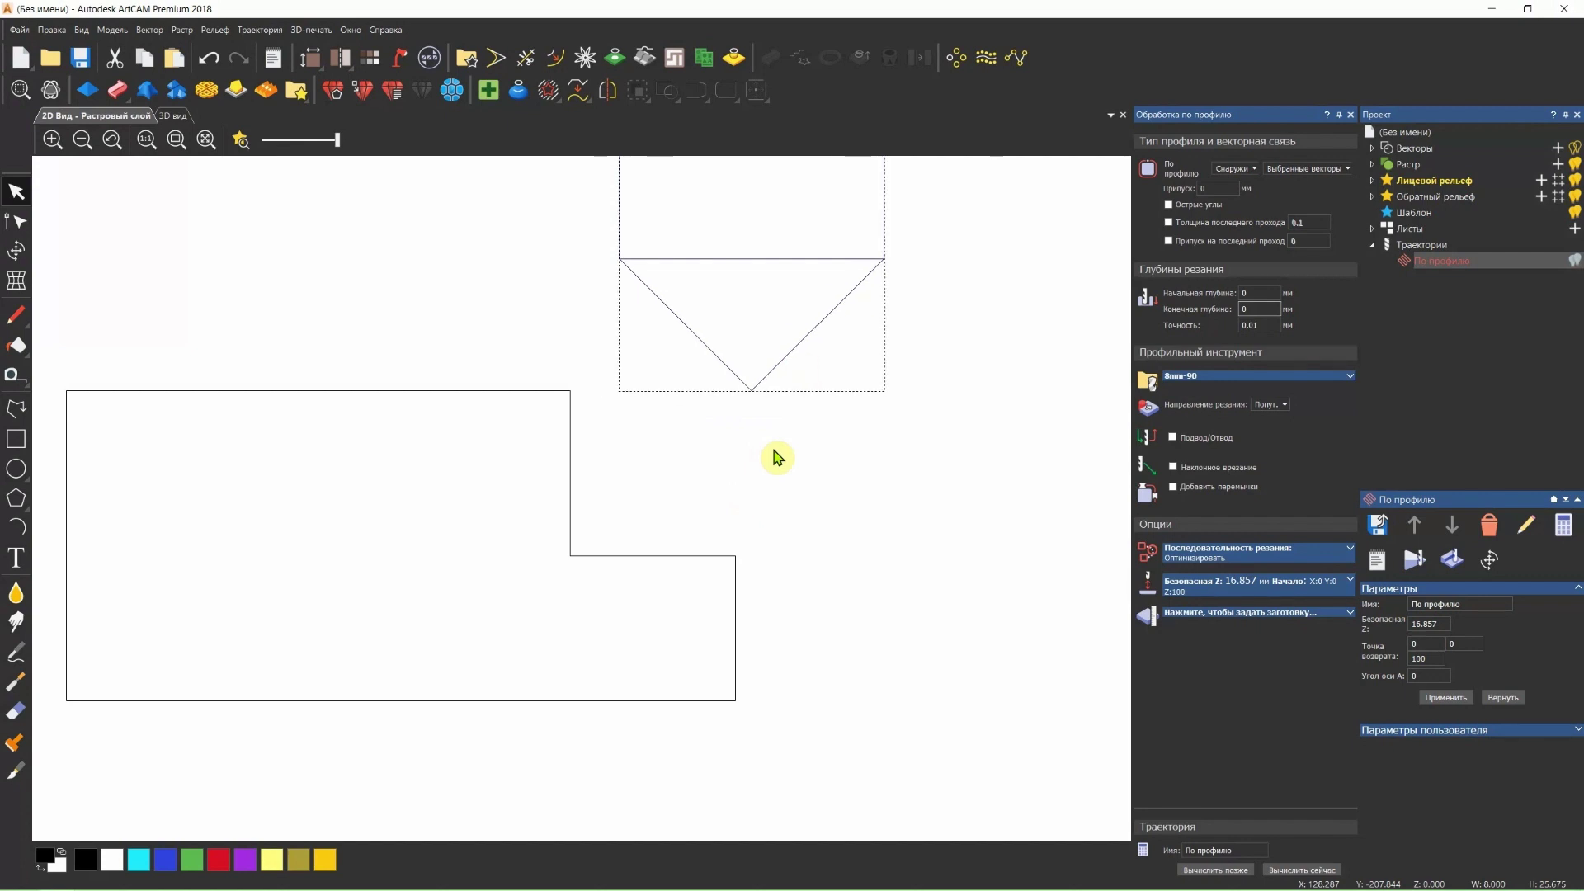
left_click(775, 457)
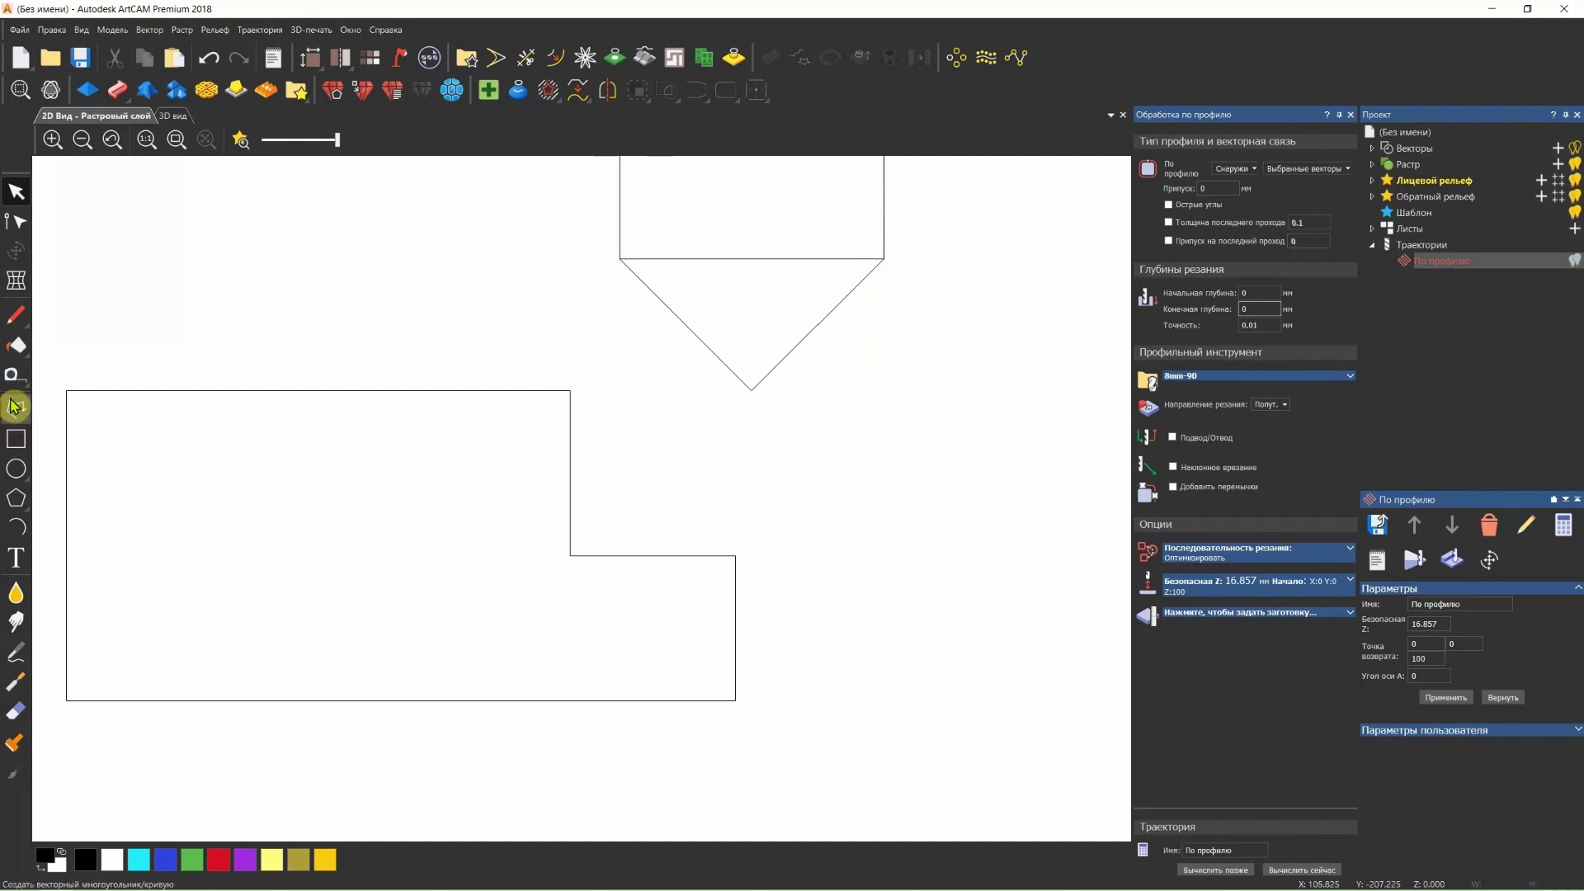
left_click(16, 407)
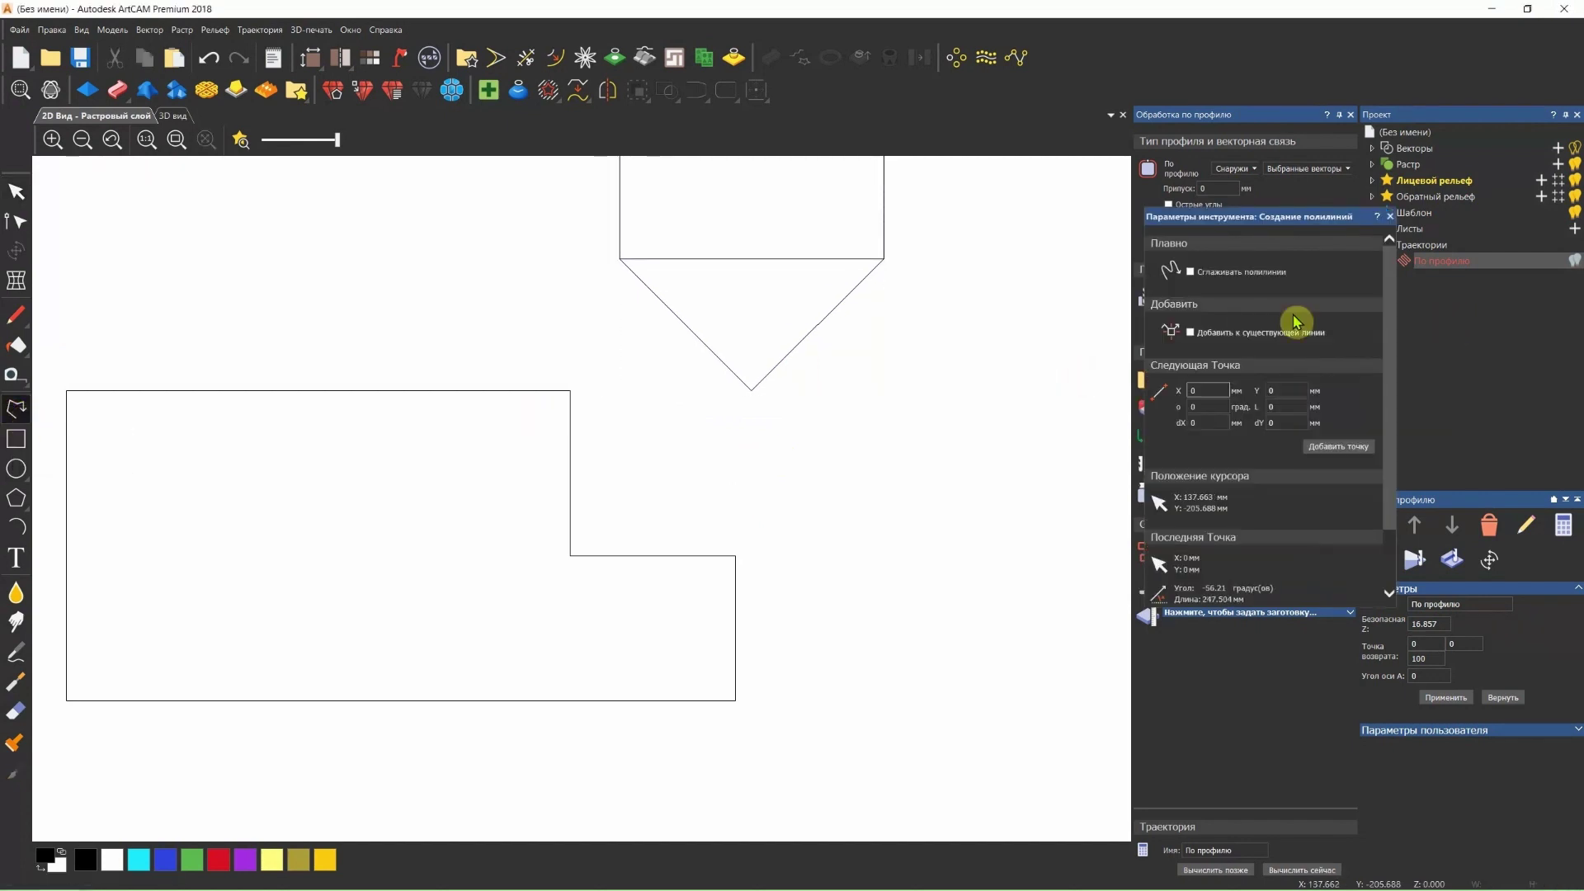
left_click(1393, 219)
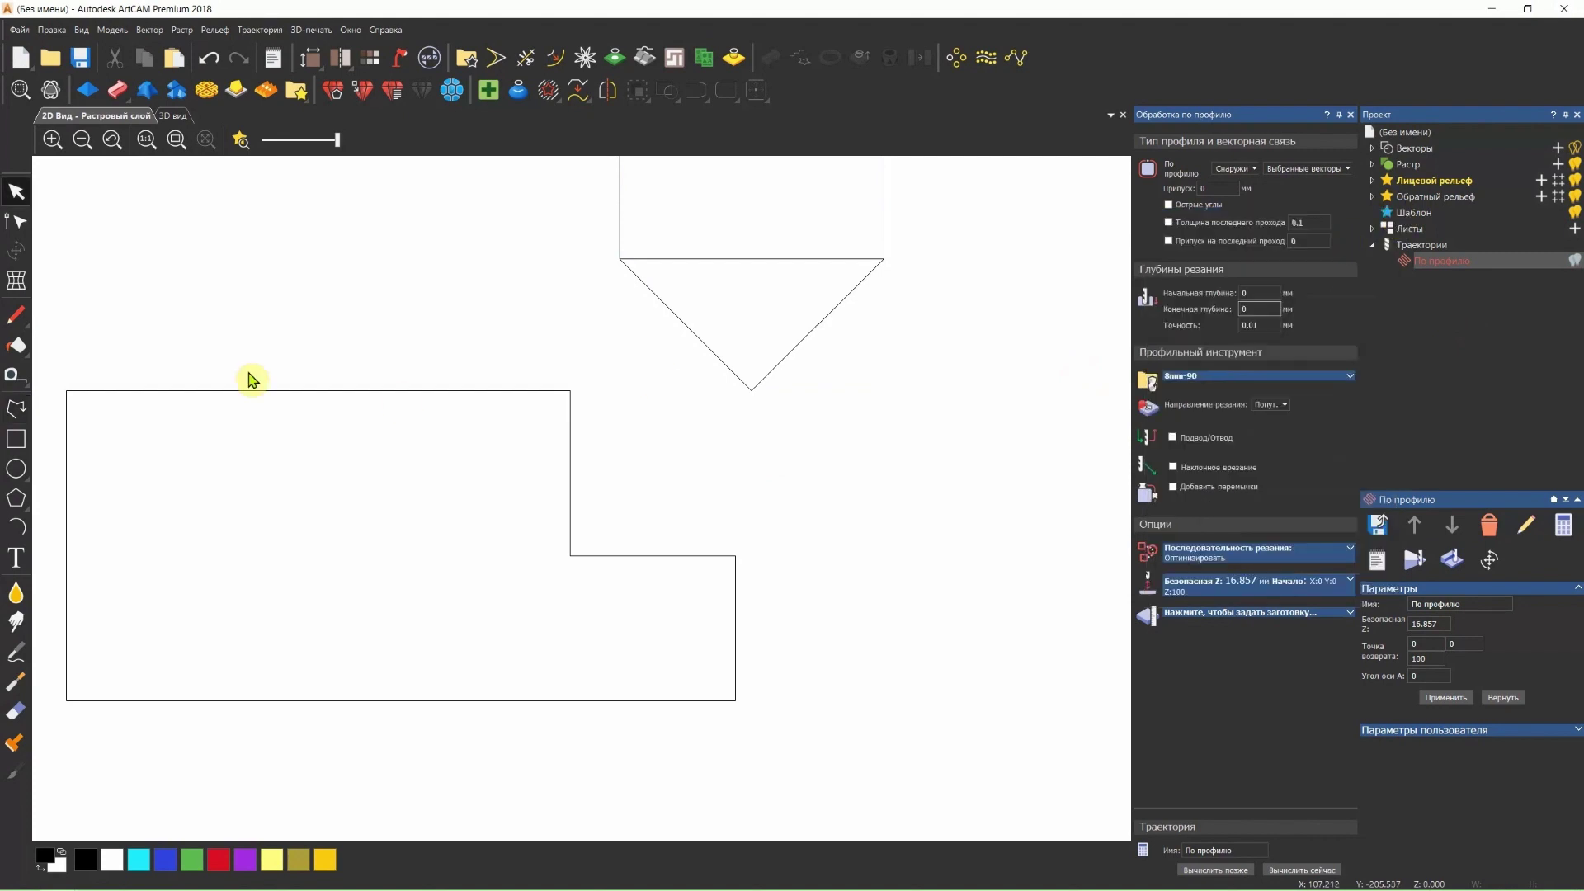
- Re-check the 5 mm step height, then move the tool profile down toward the step's lower corner
left_click(16, 375)
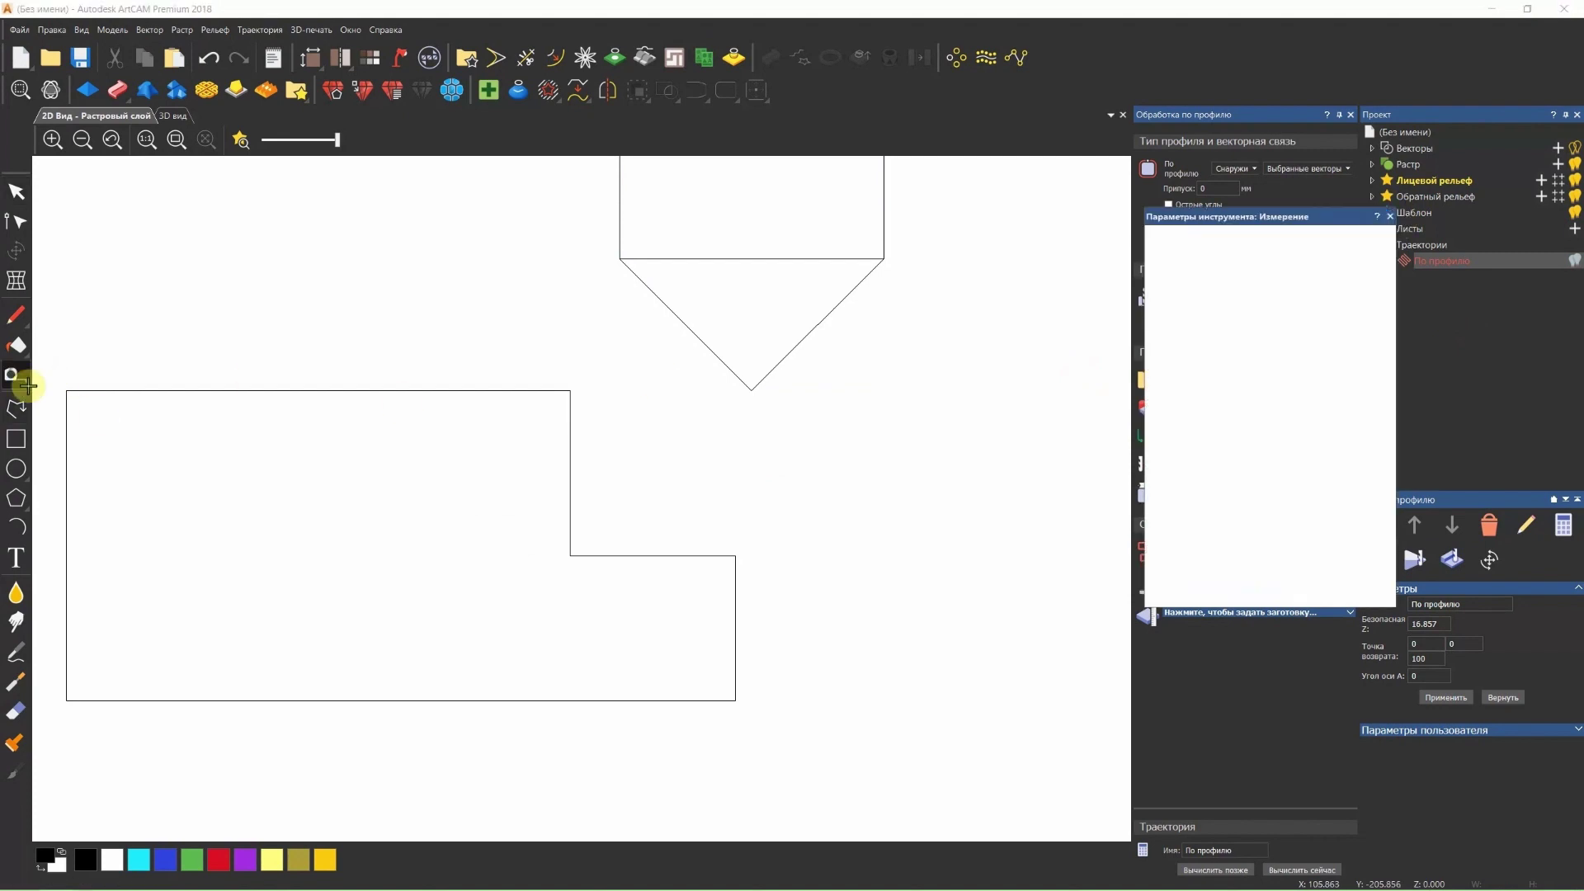
left_click(570, 390)
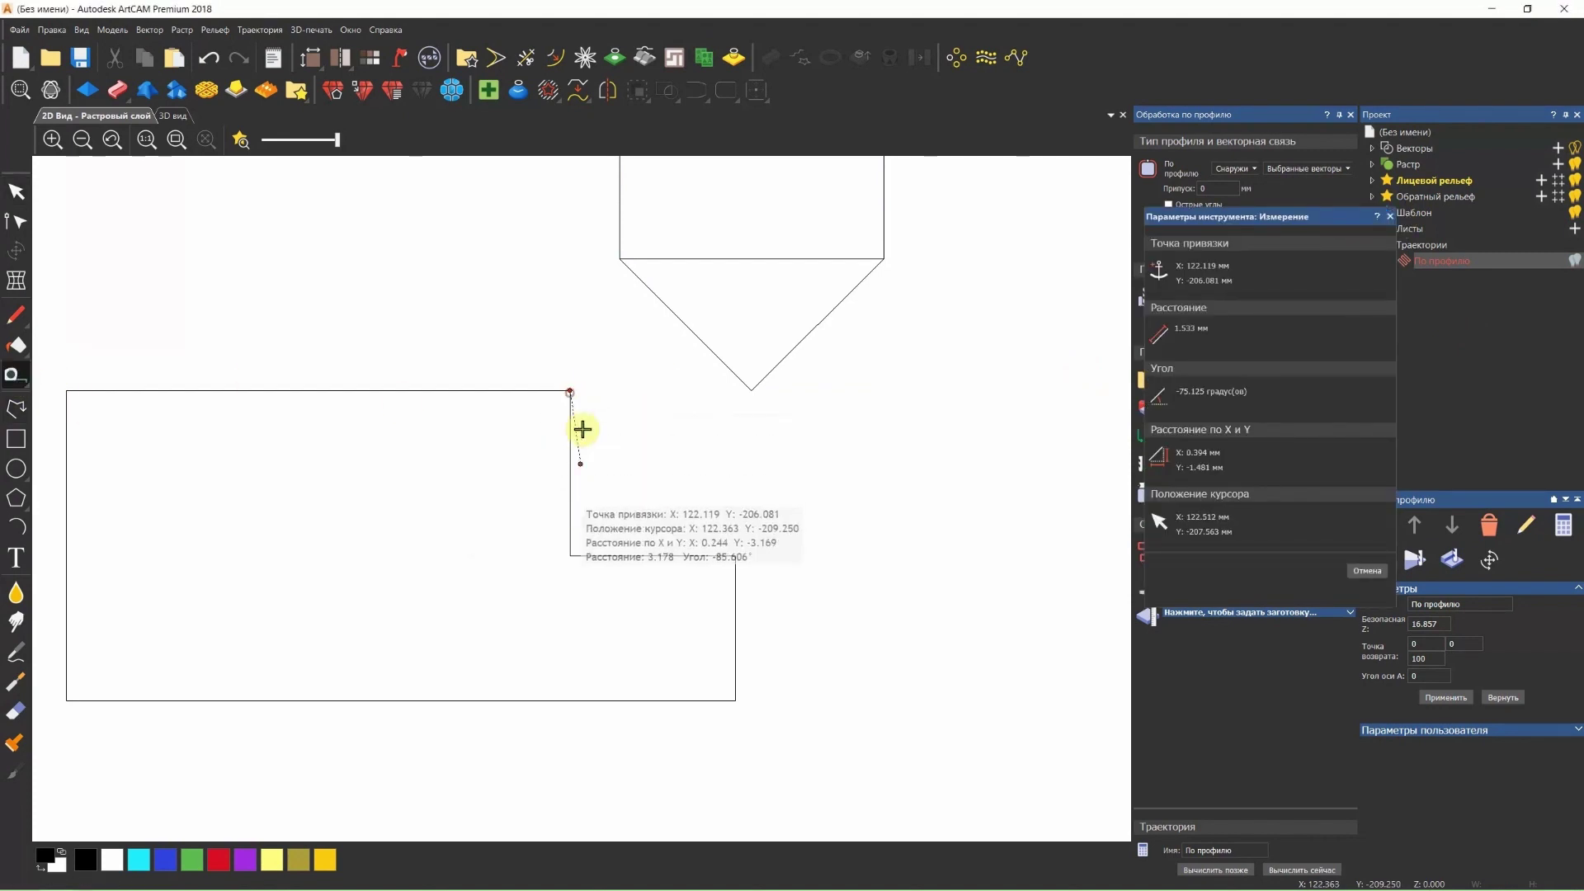
left_click(570, 554)
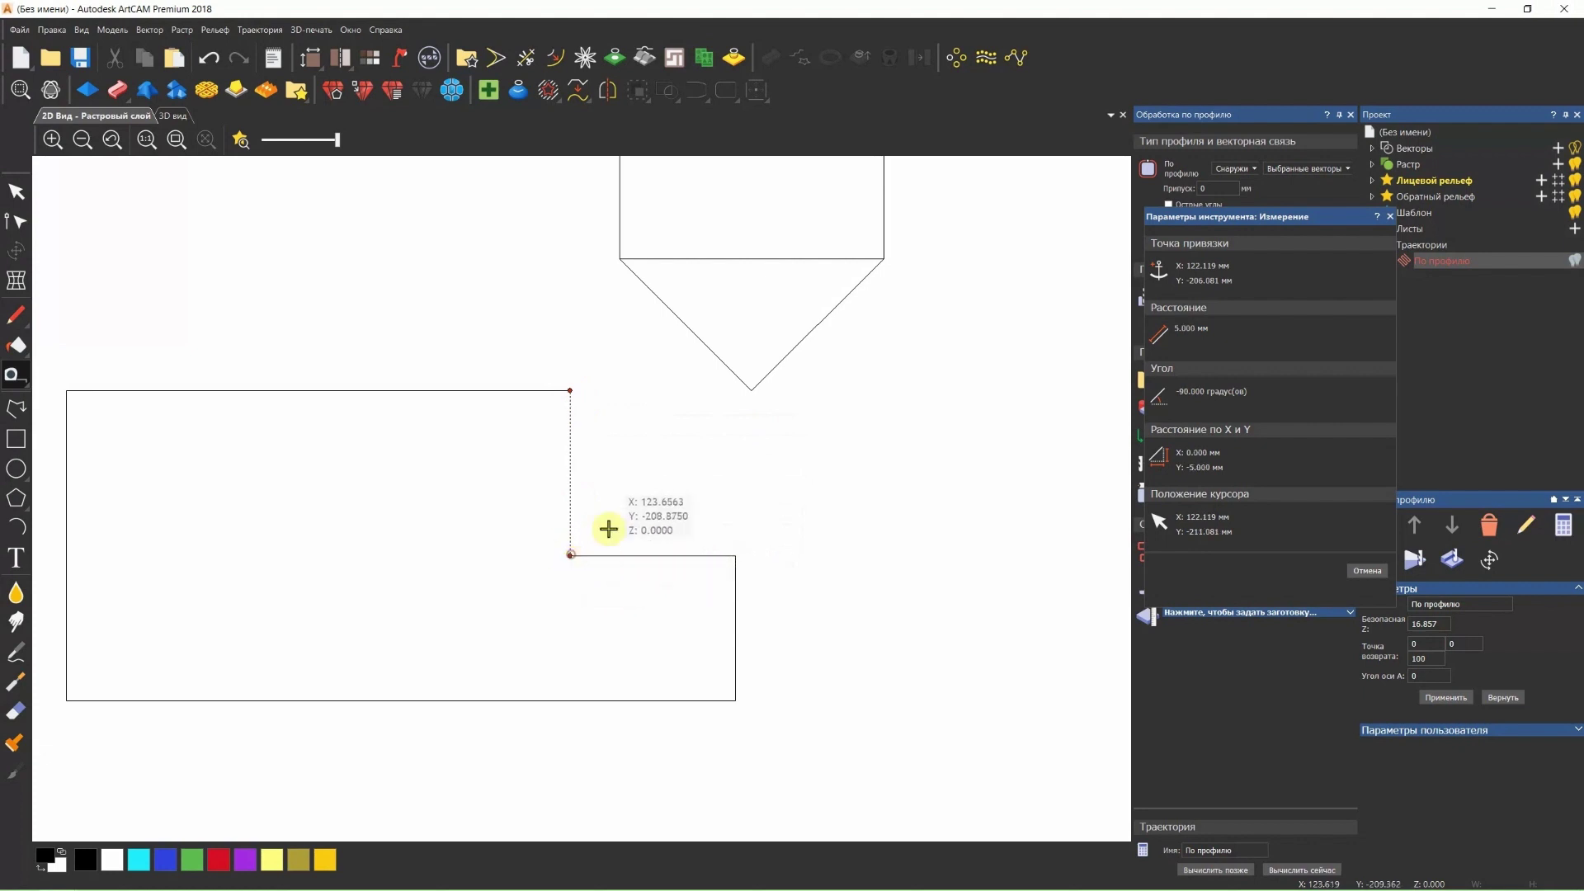
key("Escape")
left_click(794, 364)
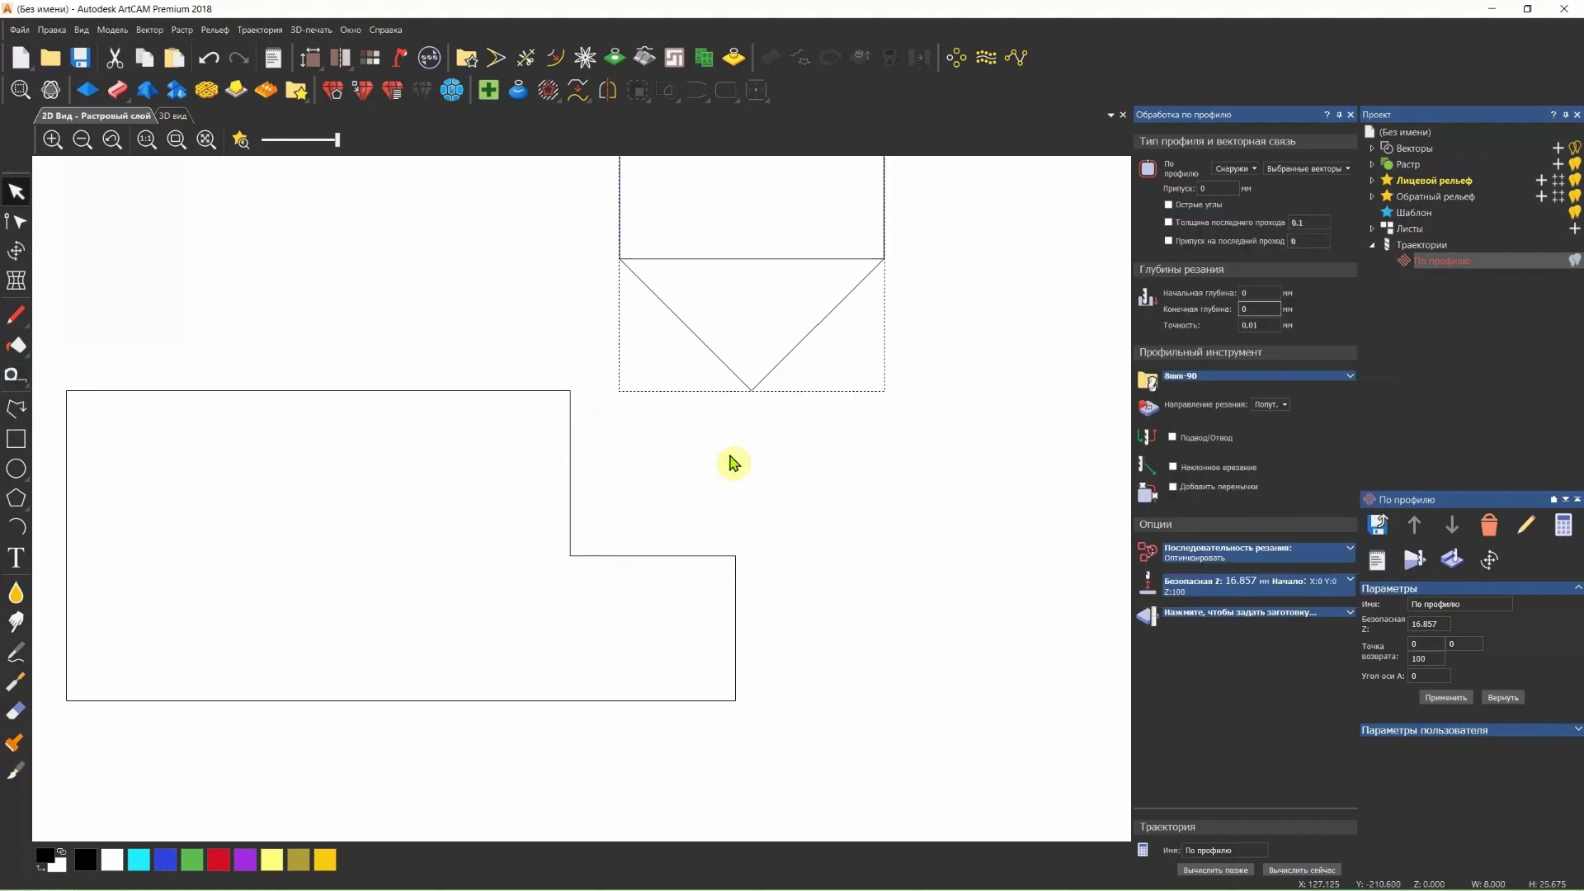
left_click(782, 464)
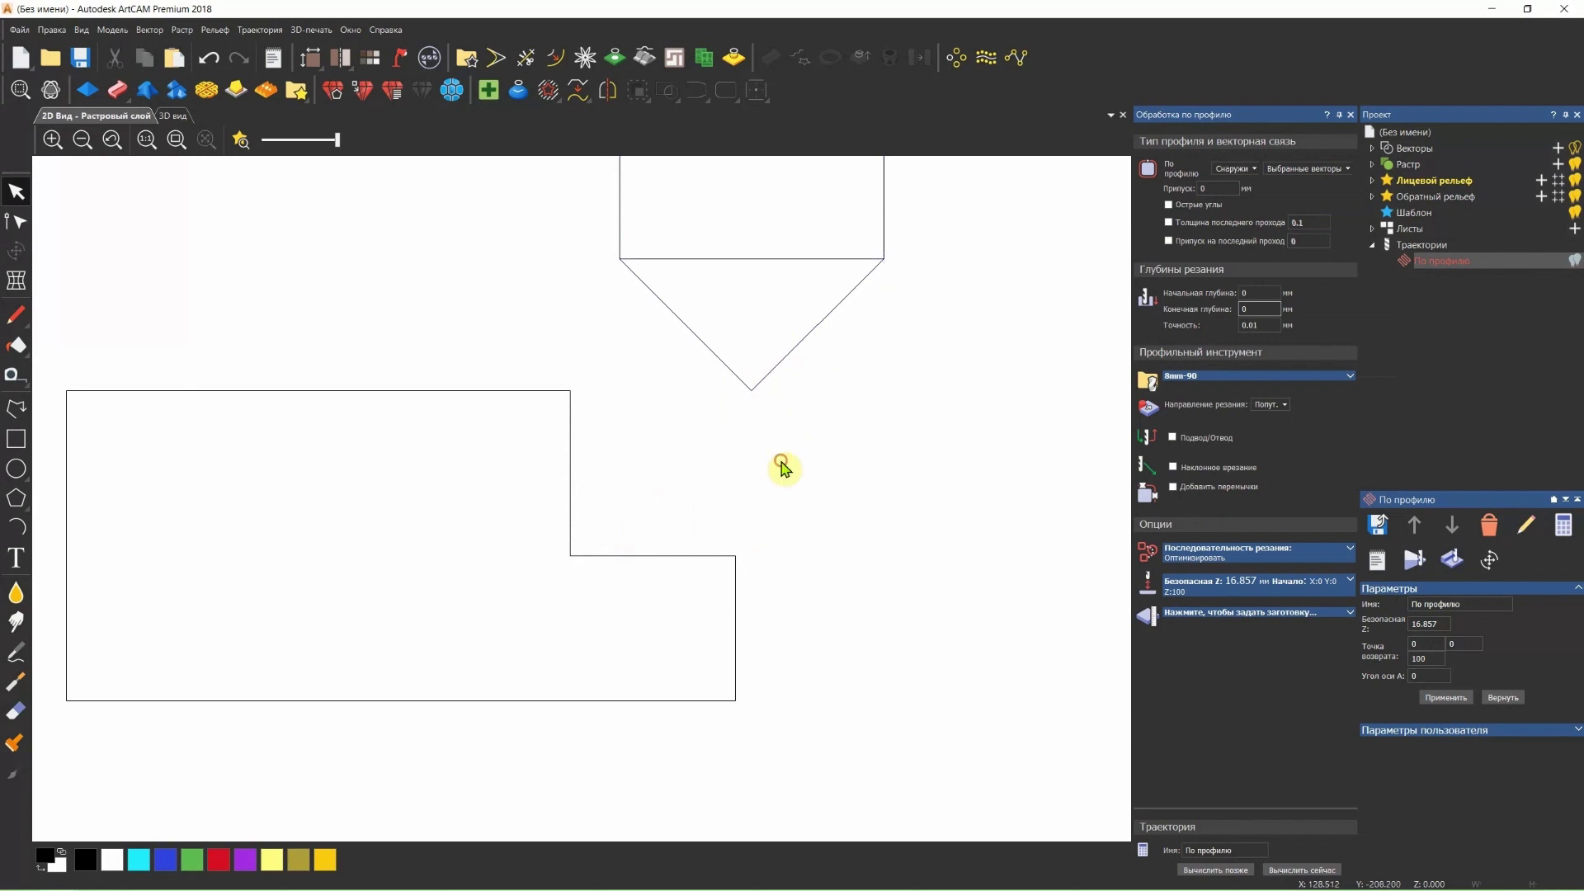
left_click(747, 398)
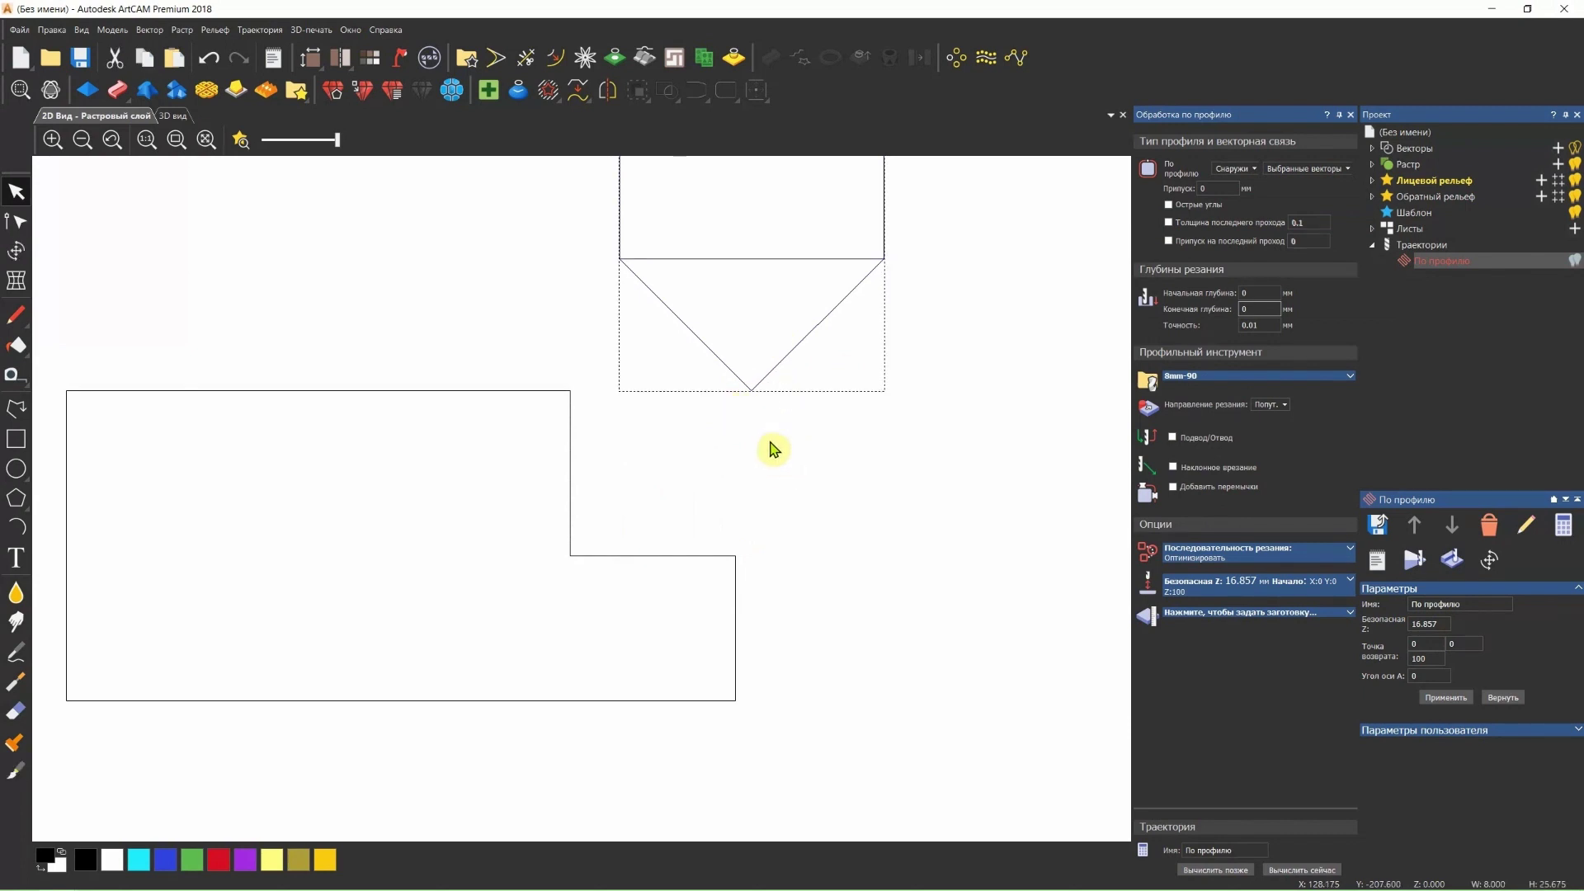
key("Down")
key("Down")
key("Down")
key("Down")
key("Down")
key("Down")
key("Down")
key("Down")
key("Down")
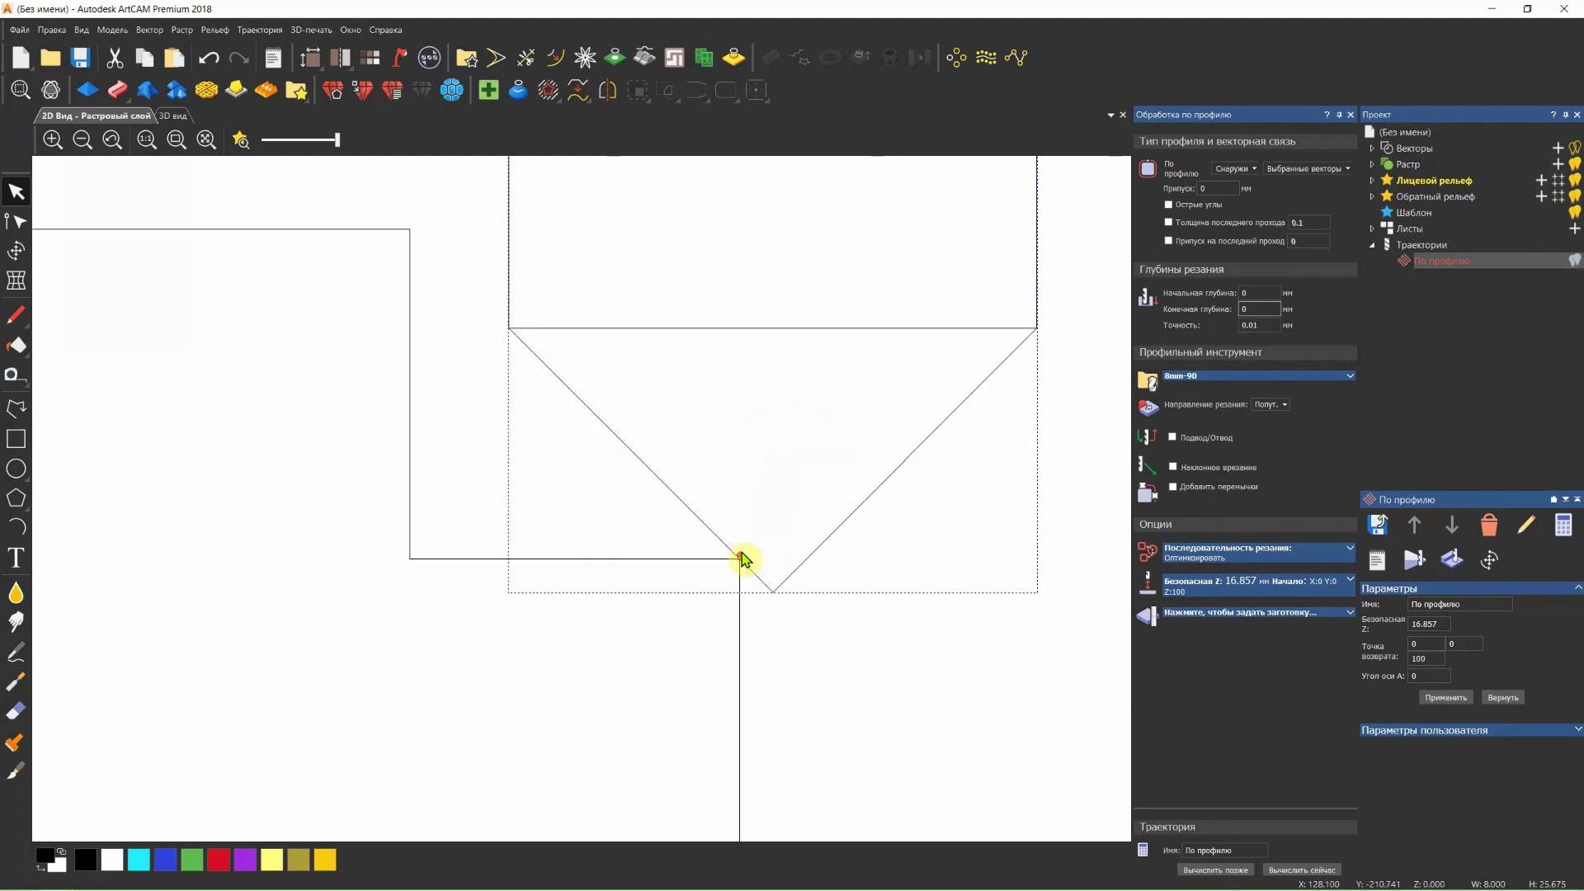
- Enter a 6 mm final cut depth and finish the second profile toolpath, По профилю 1
scroll(742, 558, "up", 2)
double_click(1271, 310)
type("6")
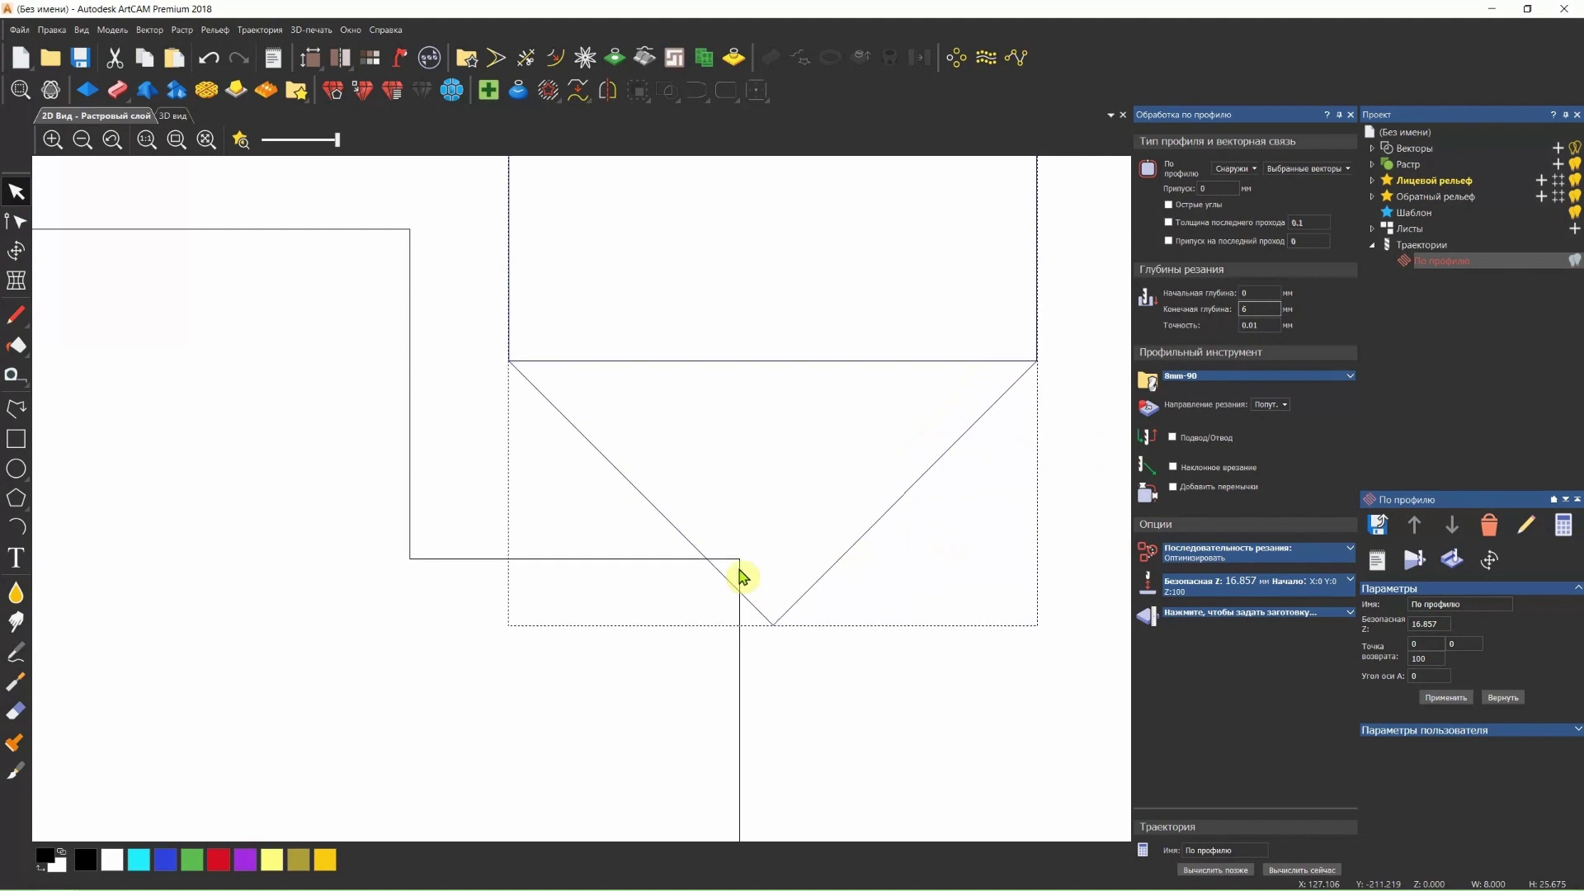
scroll(738, 577, "up", 2)
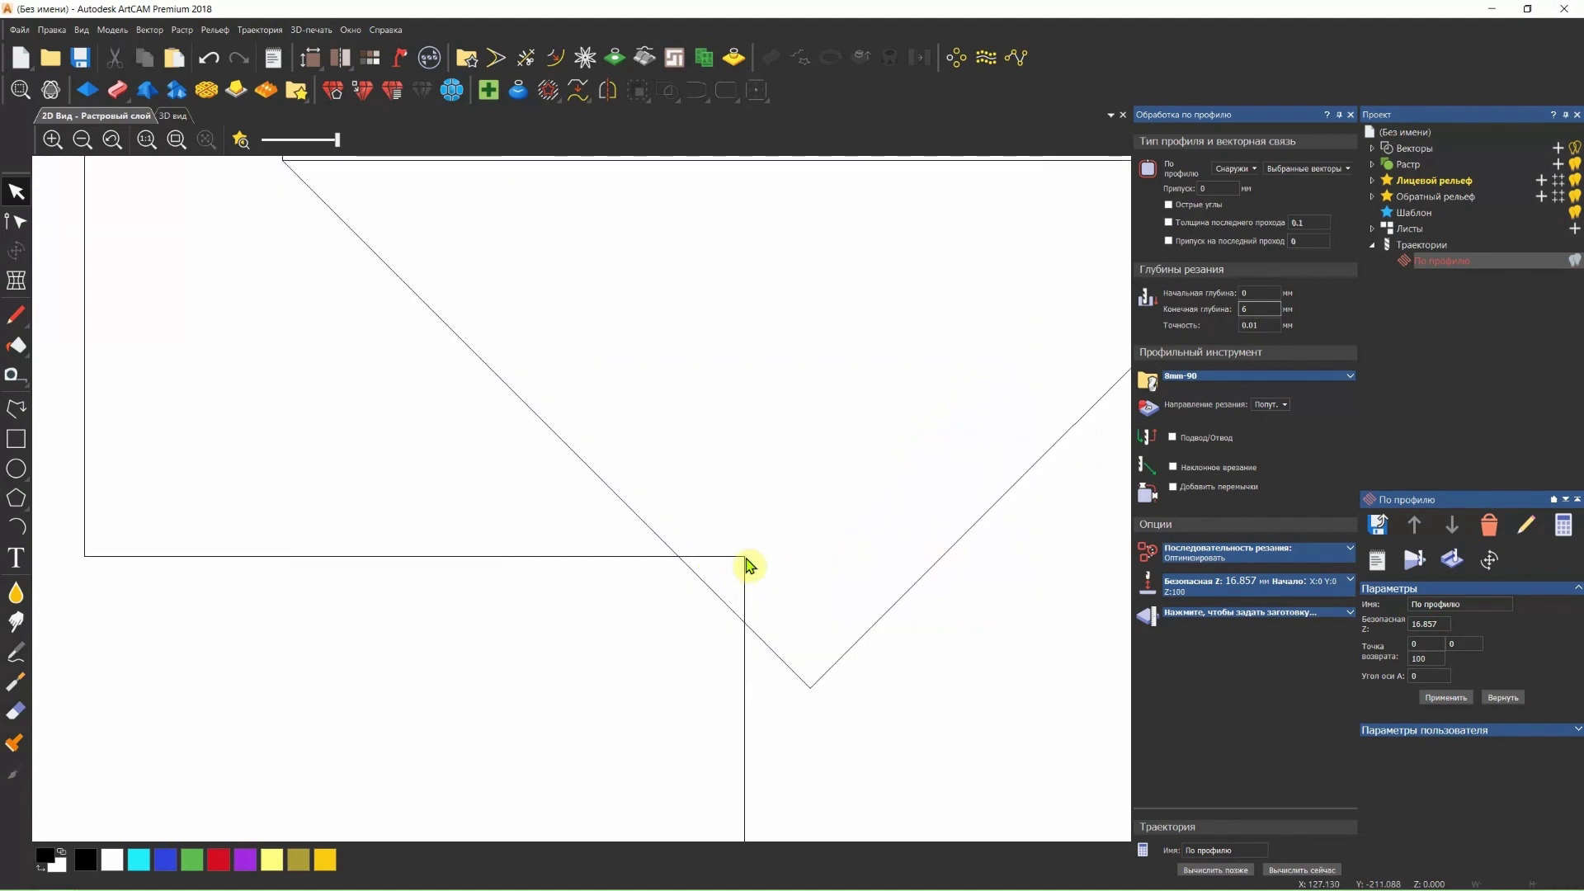
scroll(833, 562, "down", 2)
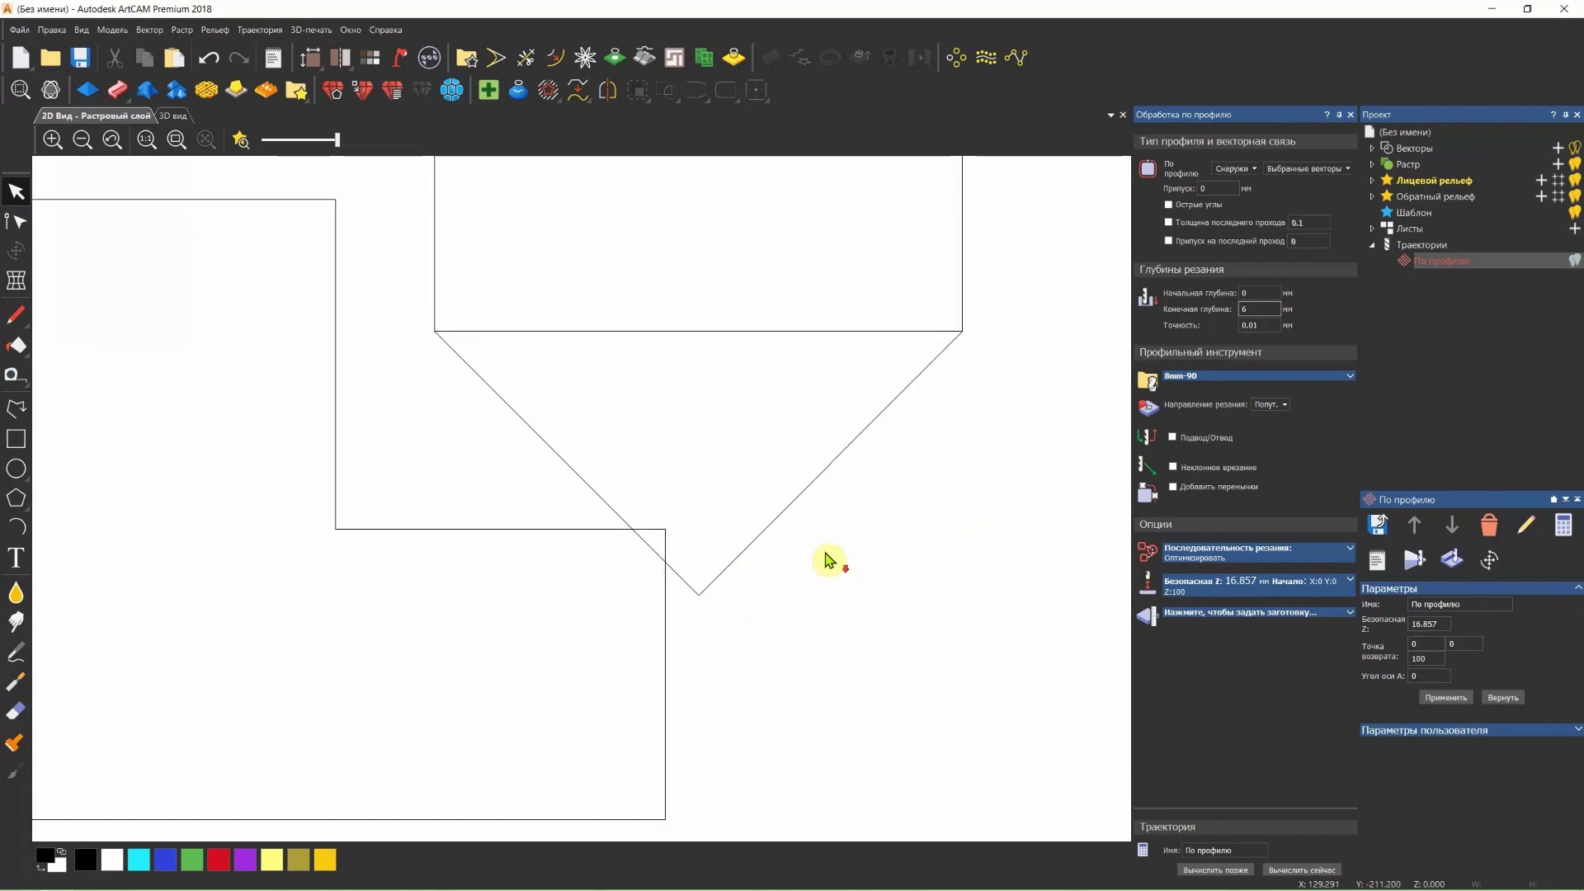
scroll(829, 561, "down", 4)
scroll(507, 457, "down", 2)
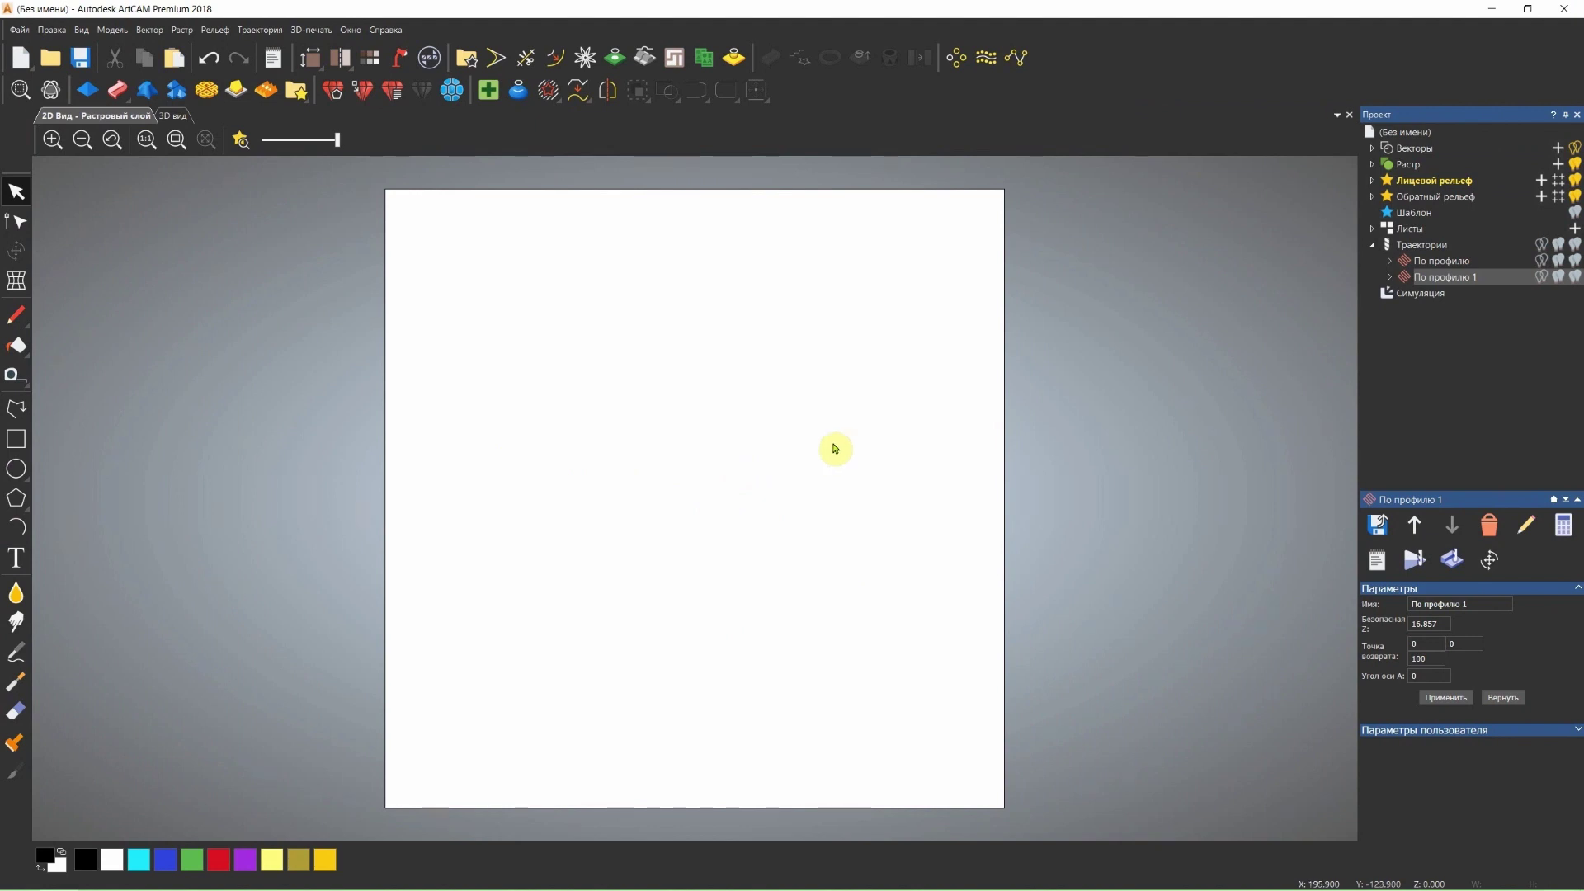
- Create the text 'ArtCAM' on the page and centre it with F9
left_click(16, 558)
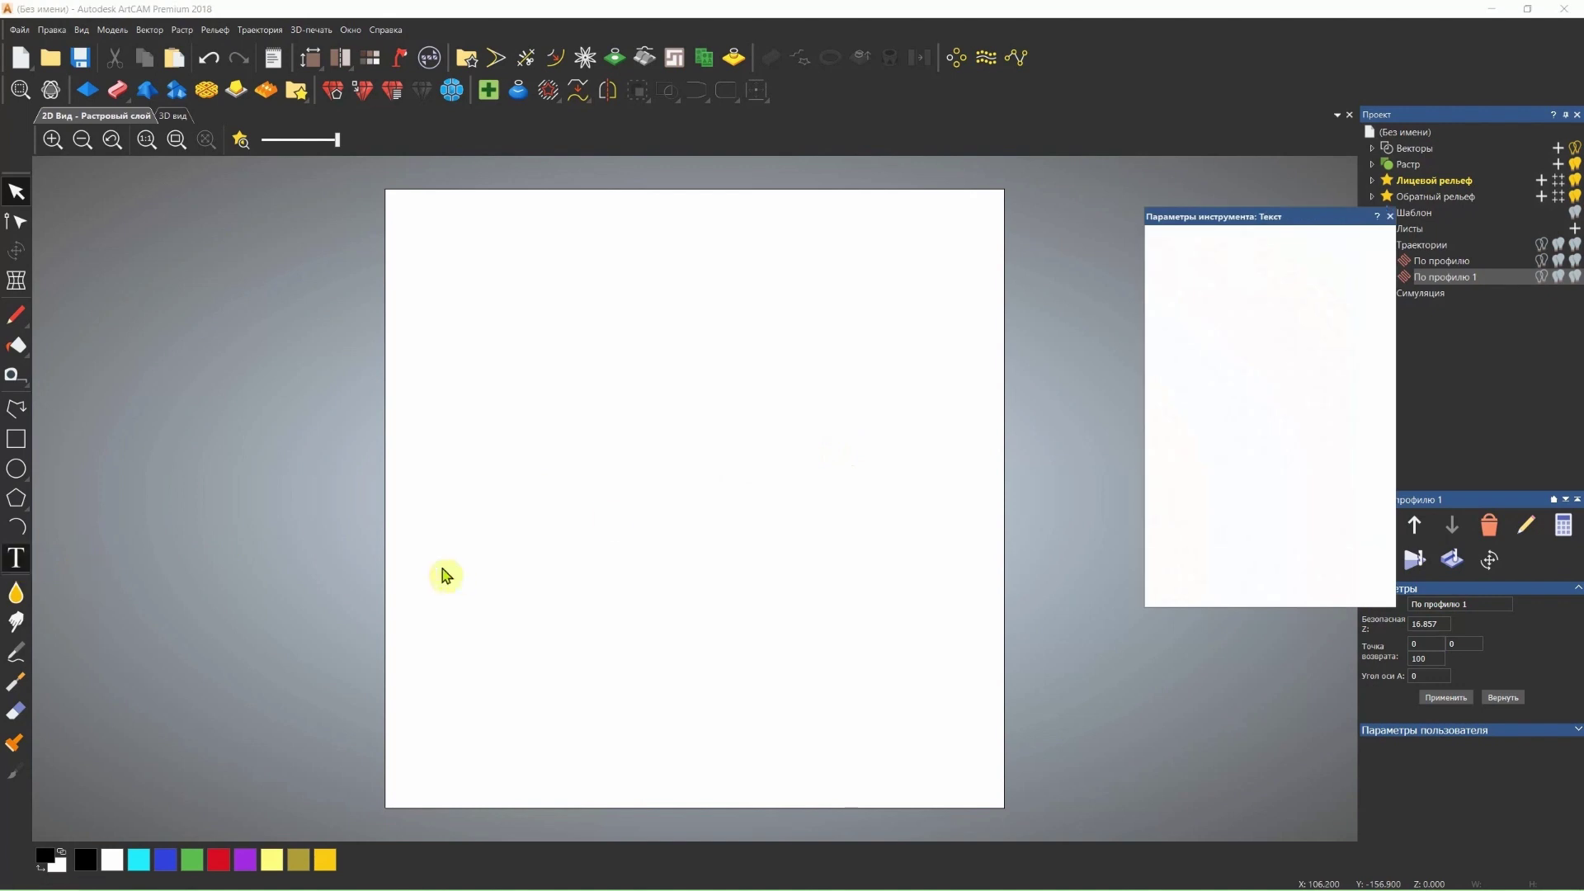
left_click(602, 515)
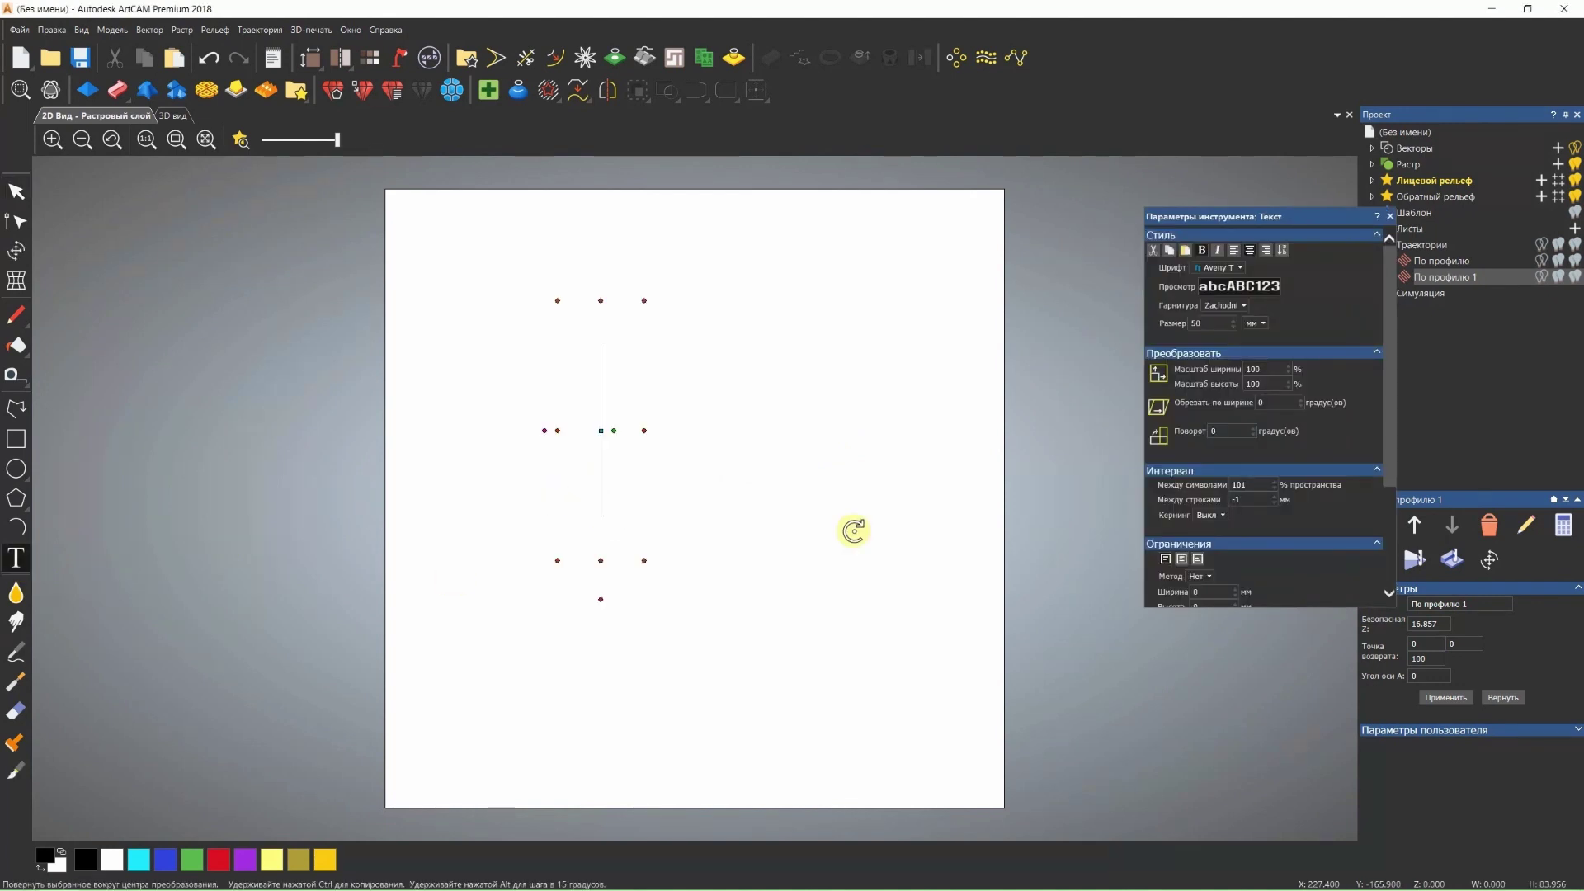
type("A")
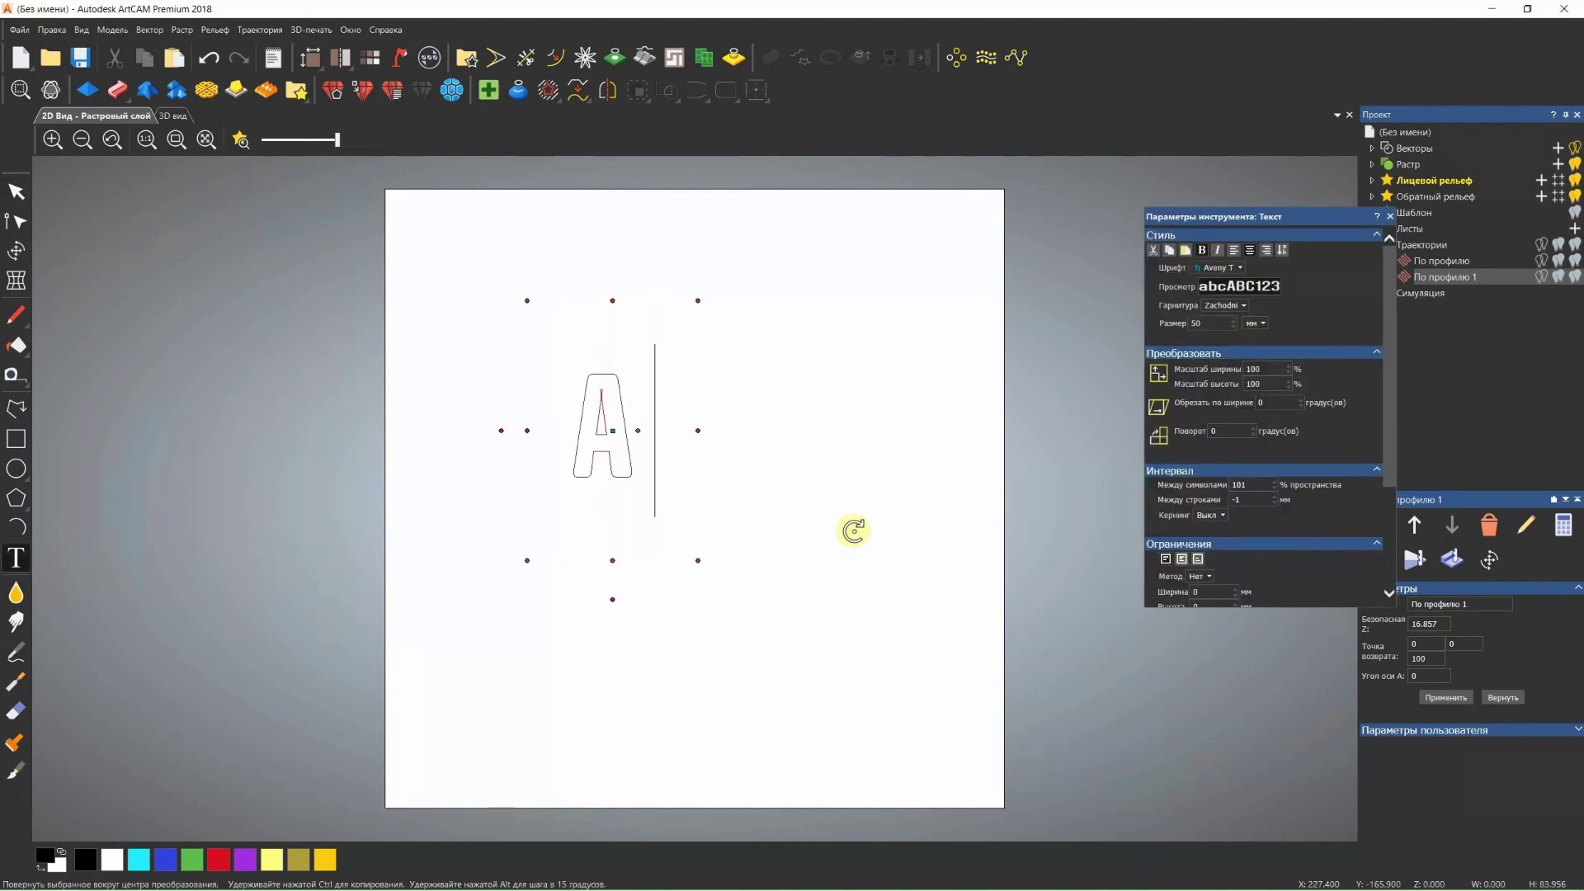
type("rtCAM")
scroll(1262, 576, "down", 5)
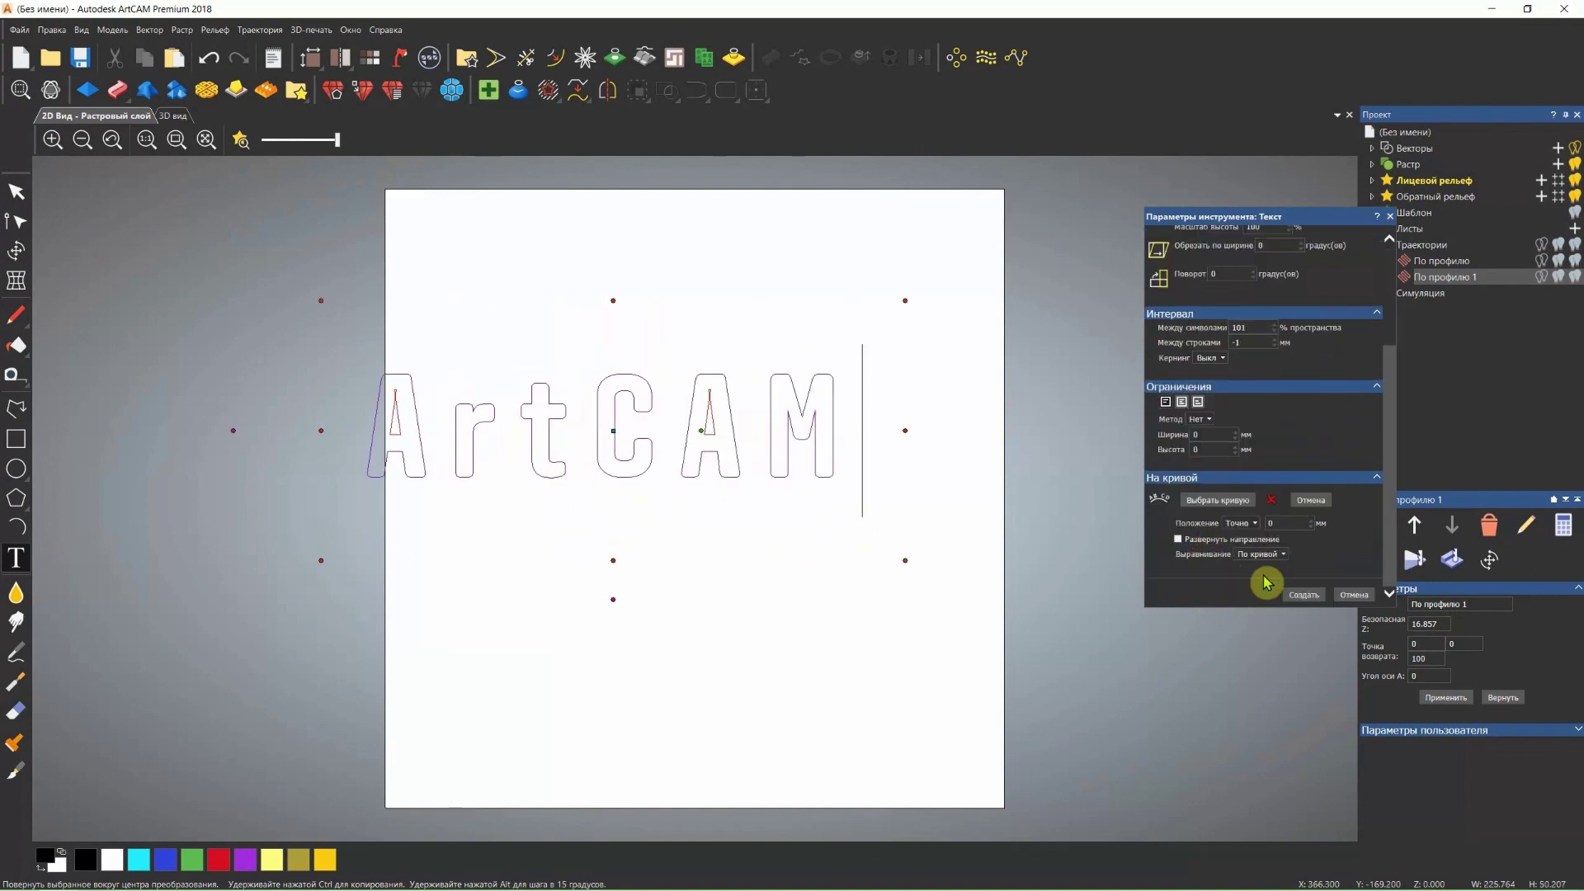
left_click(1263, 576)
key("F9")
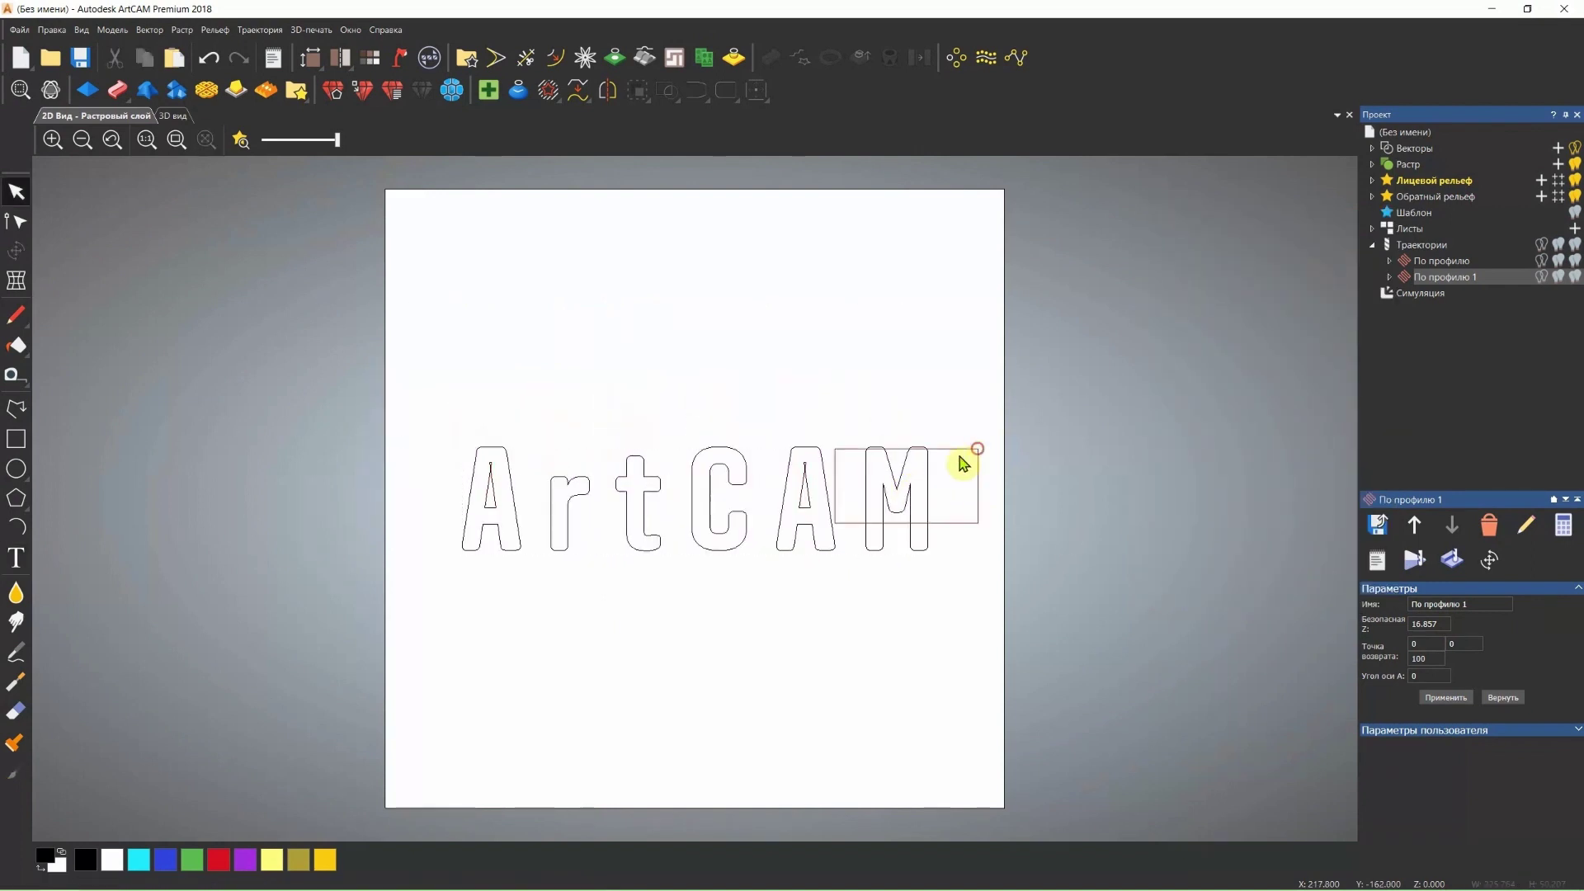
- Open and cancel Trim Vectors, then select the По профилю toolpath
left_click(531, 66)
scroll(792, 474, "up", 3)
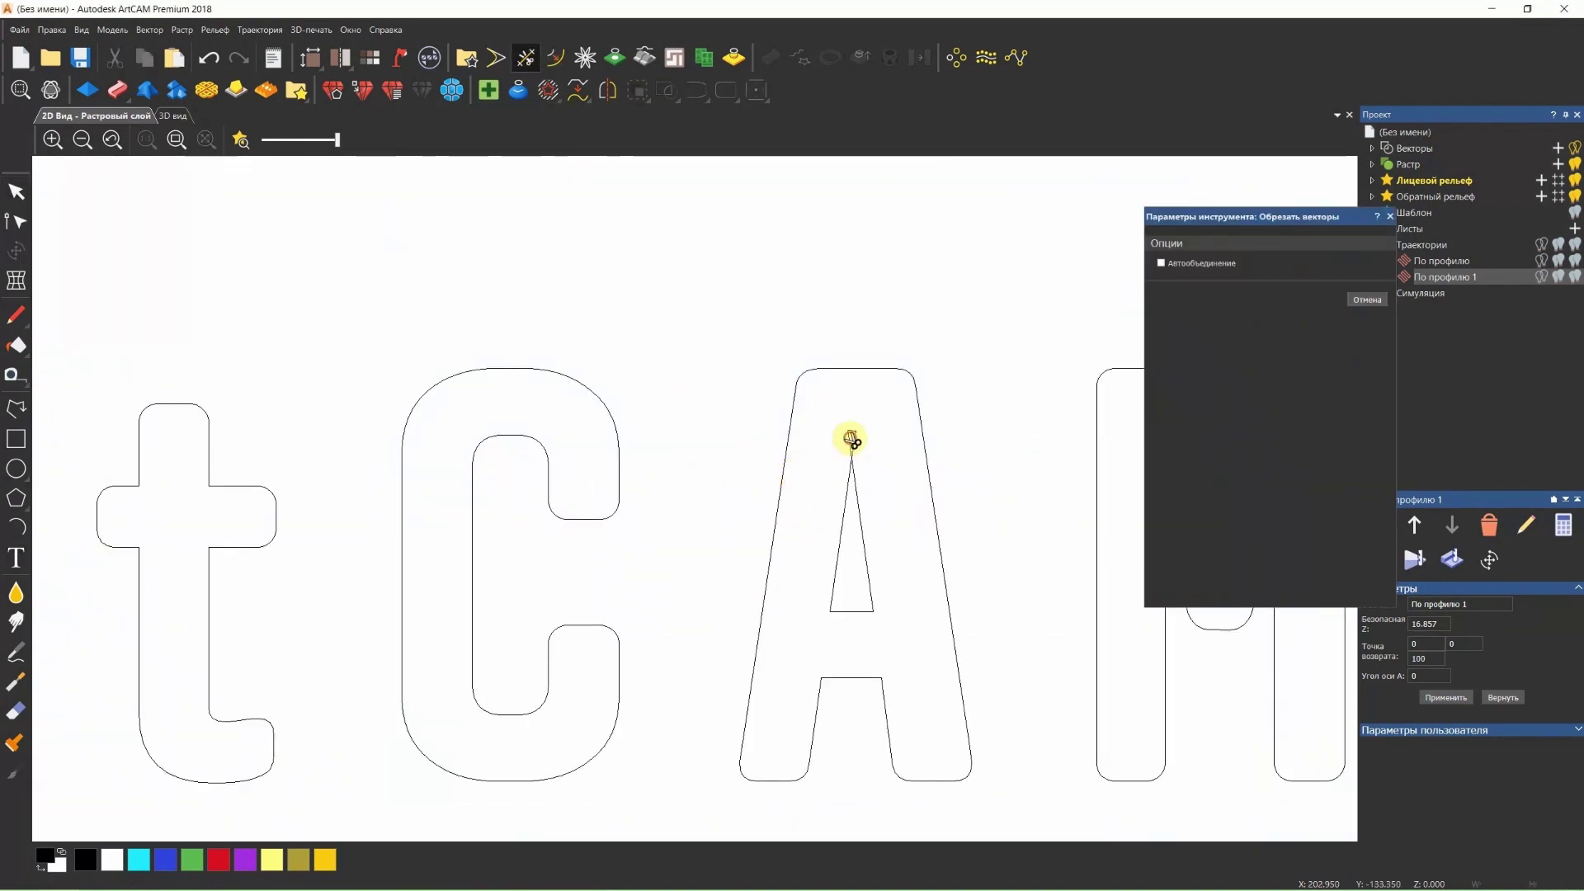
scroll(849, 439, "down", 2)
scroll(418, 481, "up", 2)
scroll(847, 528, "down", 3)
key("Escape")
scroll(1007, 495, "up", 2)
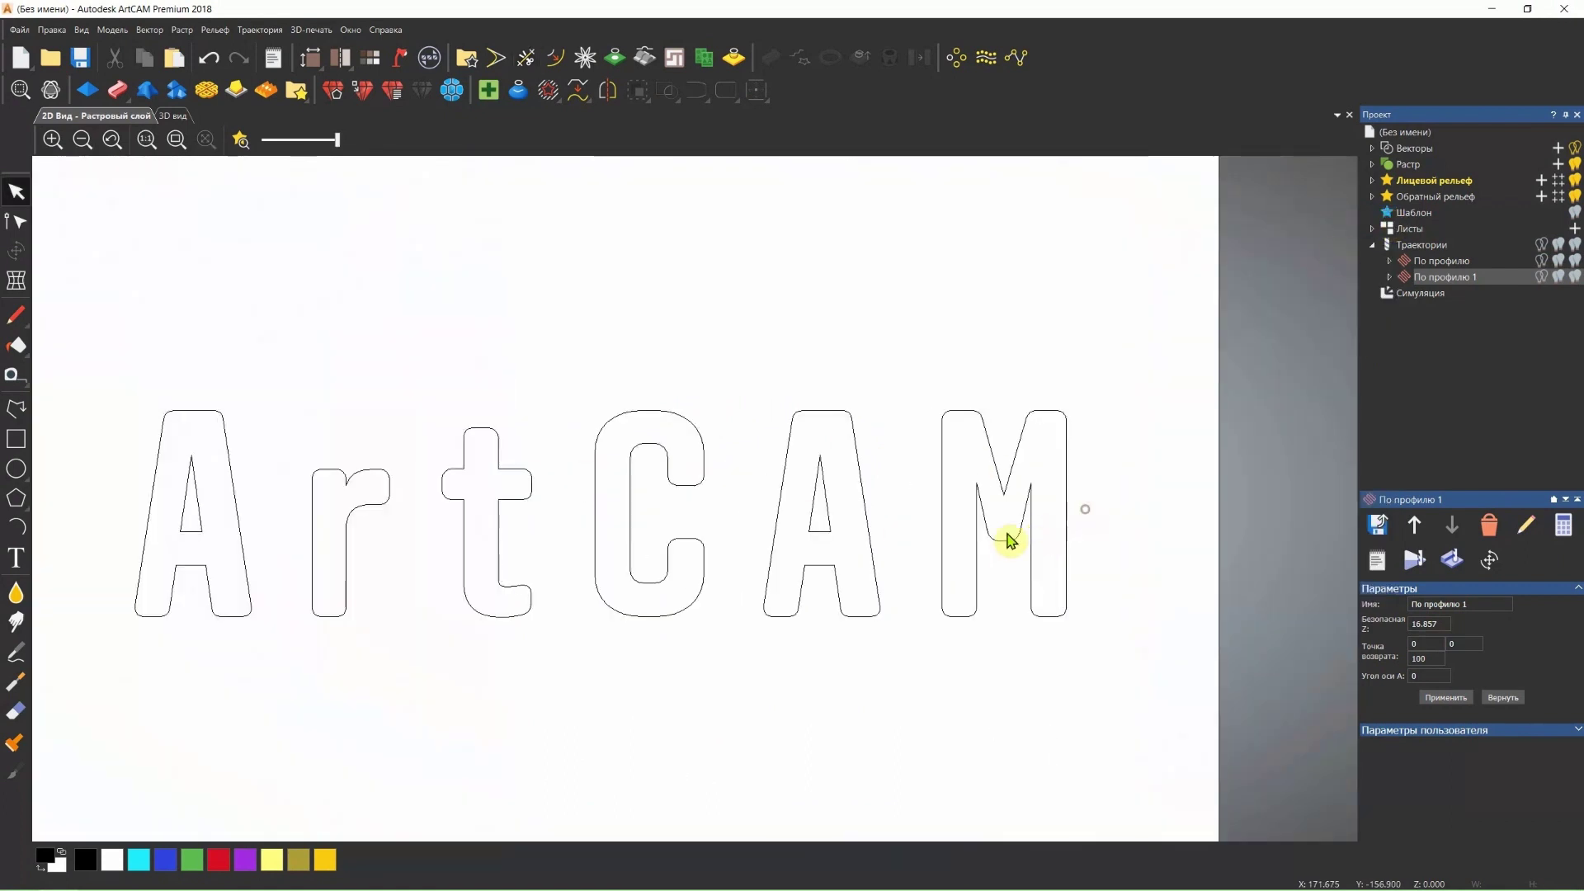
left_click(1423, 262)
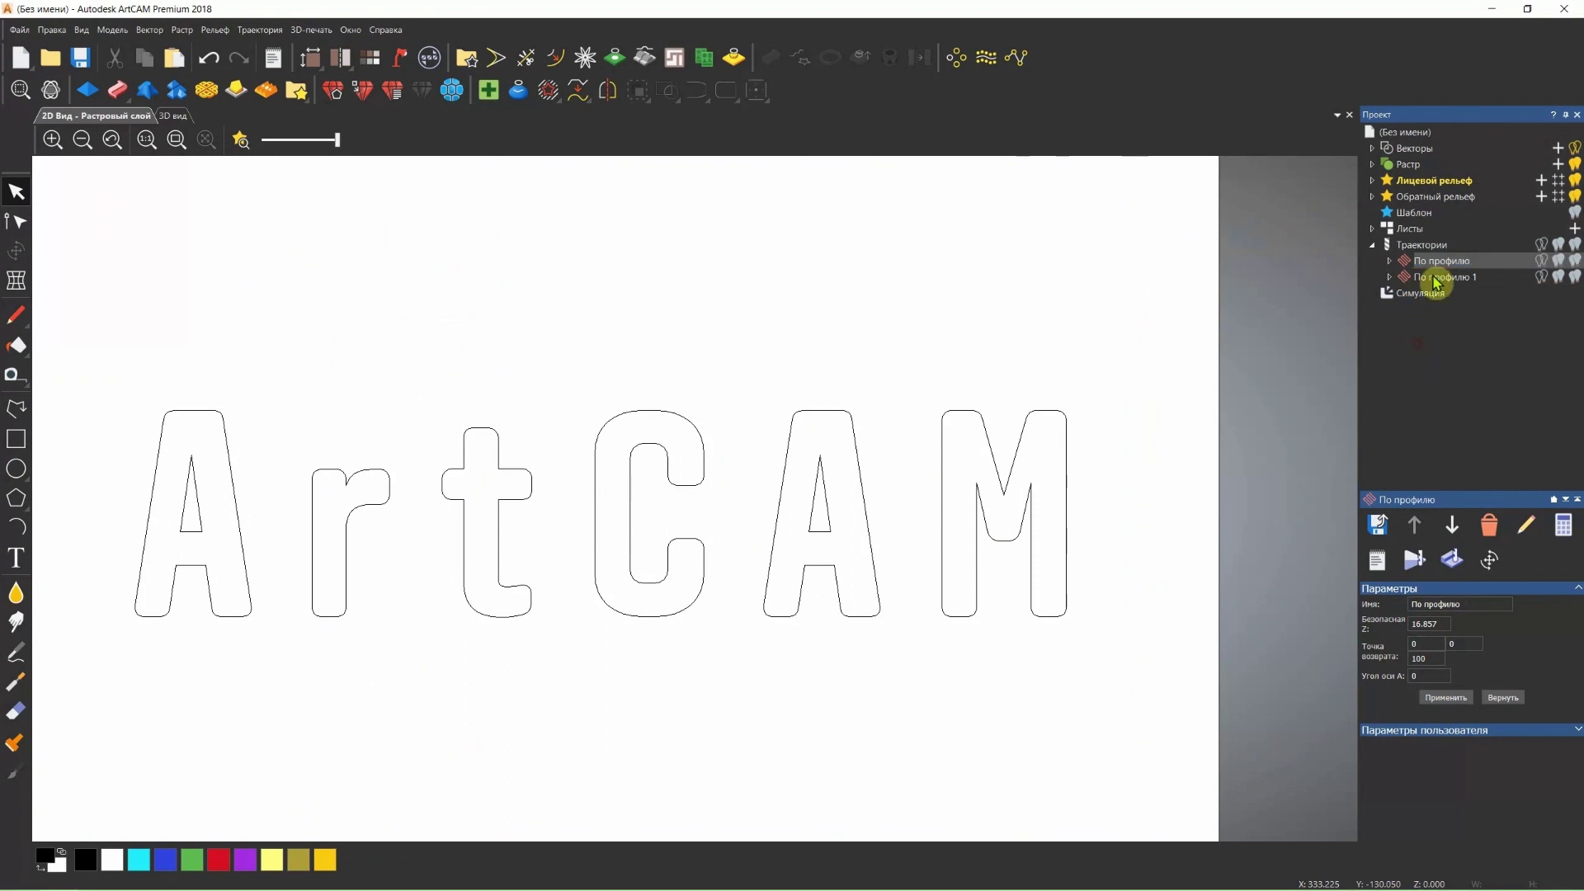
- Switch По профилю to End mill 3 mm, select the ArtCAM letters, and recalculate it
double_click(1440, 265)
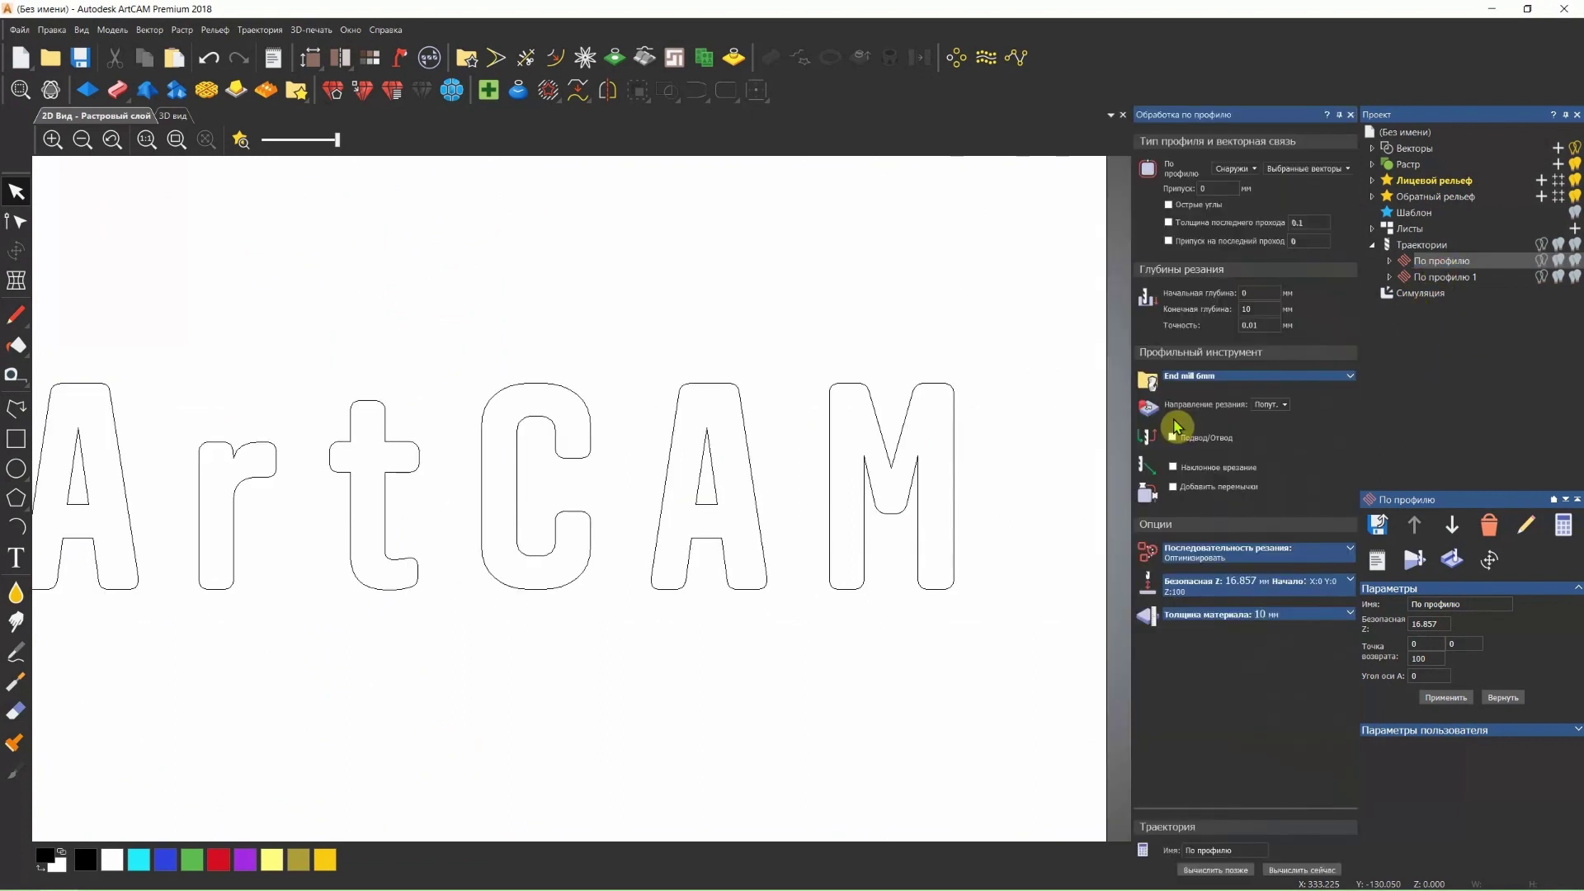
left_click(1202, 381)
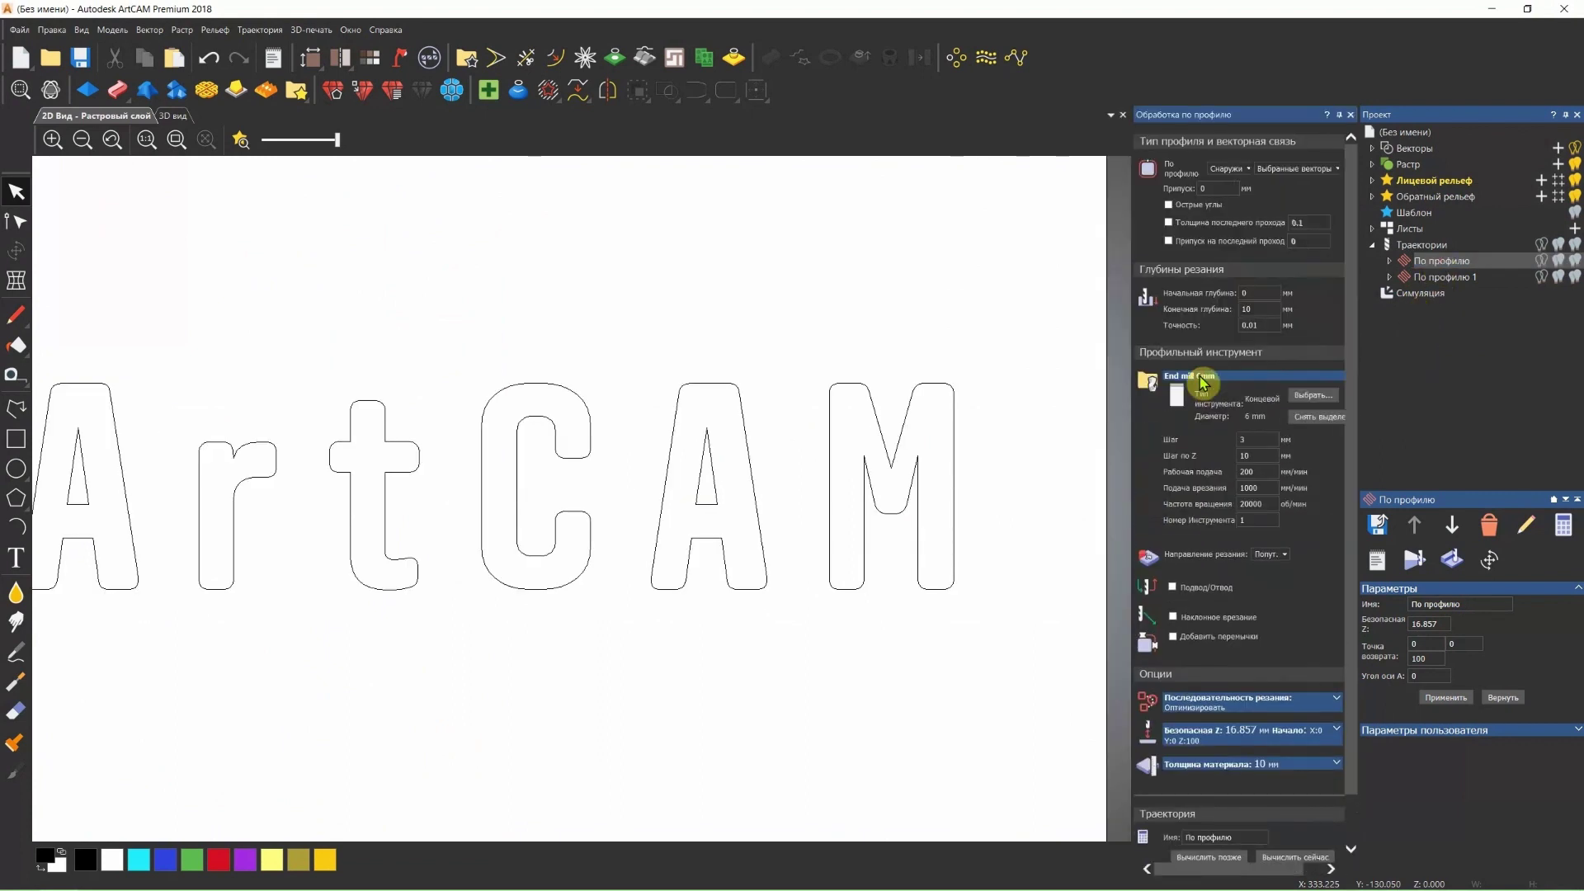
left_click(1306, 399)
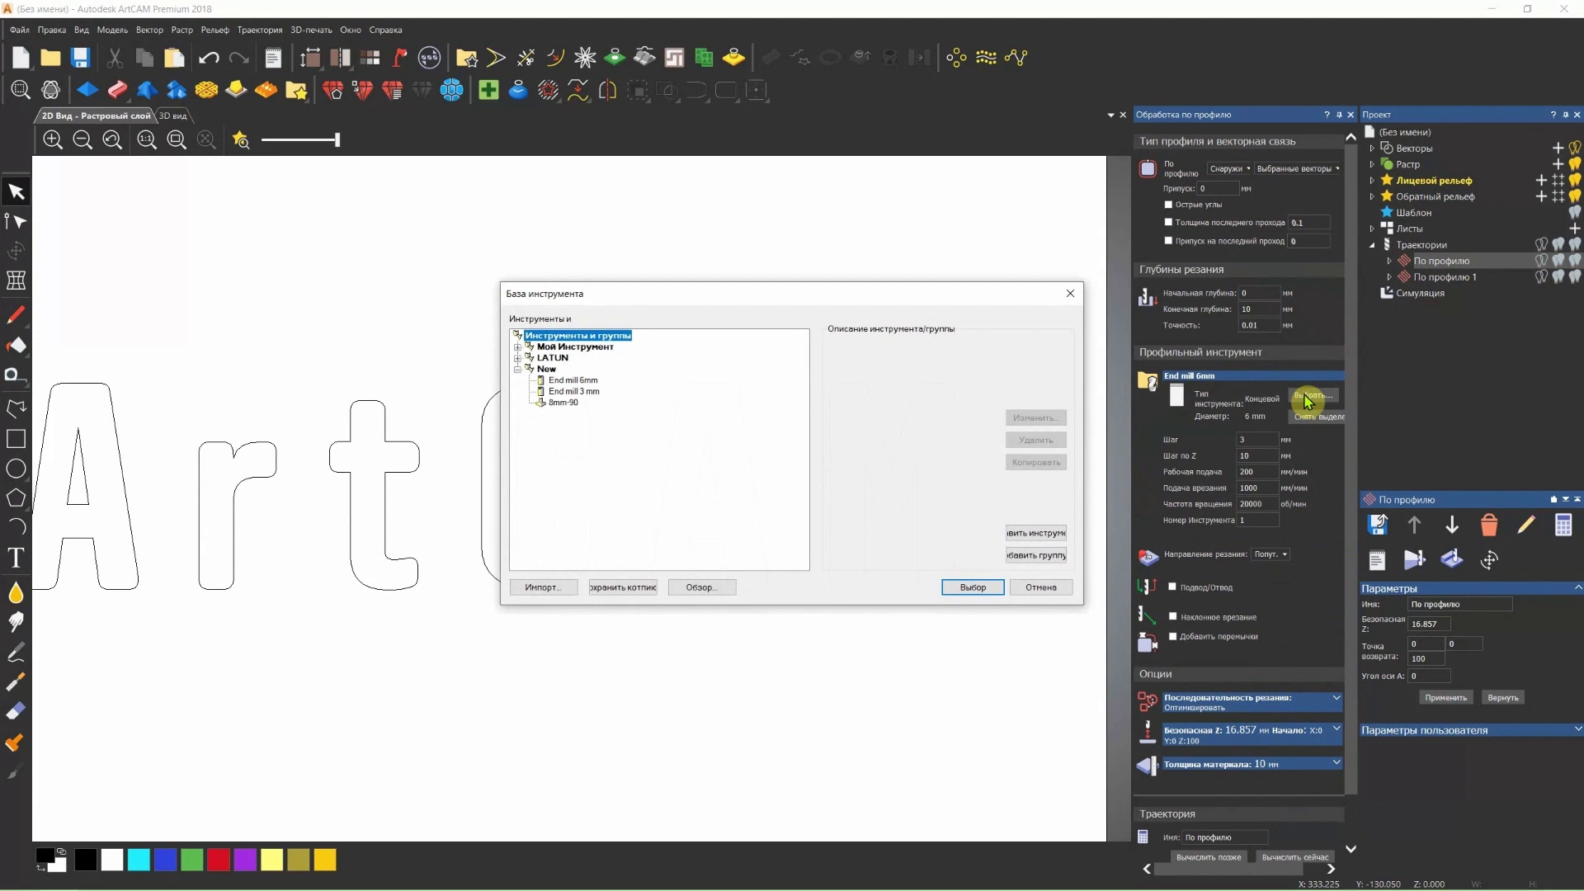
left_click(581, 391)
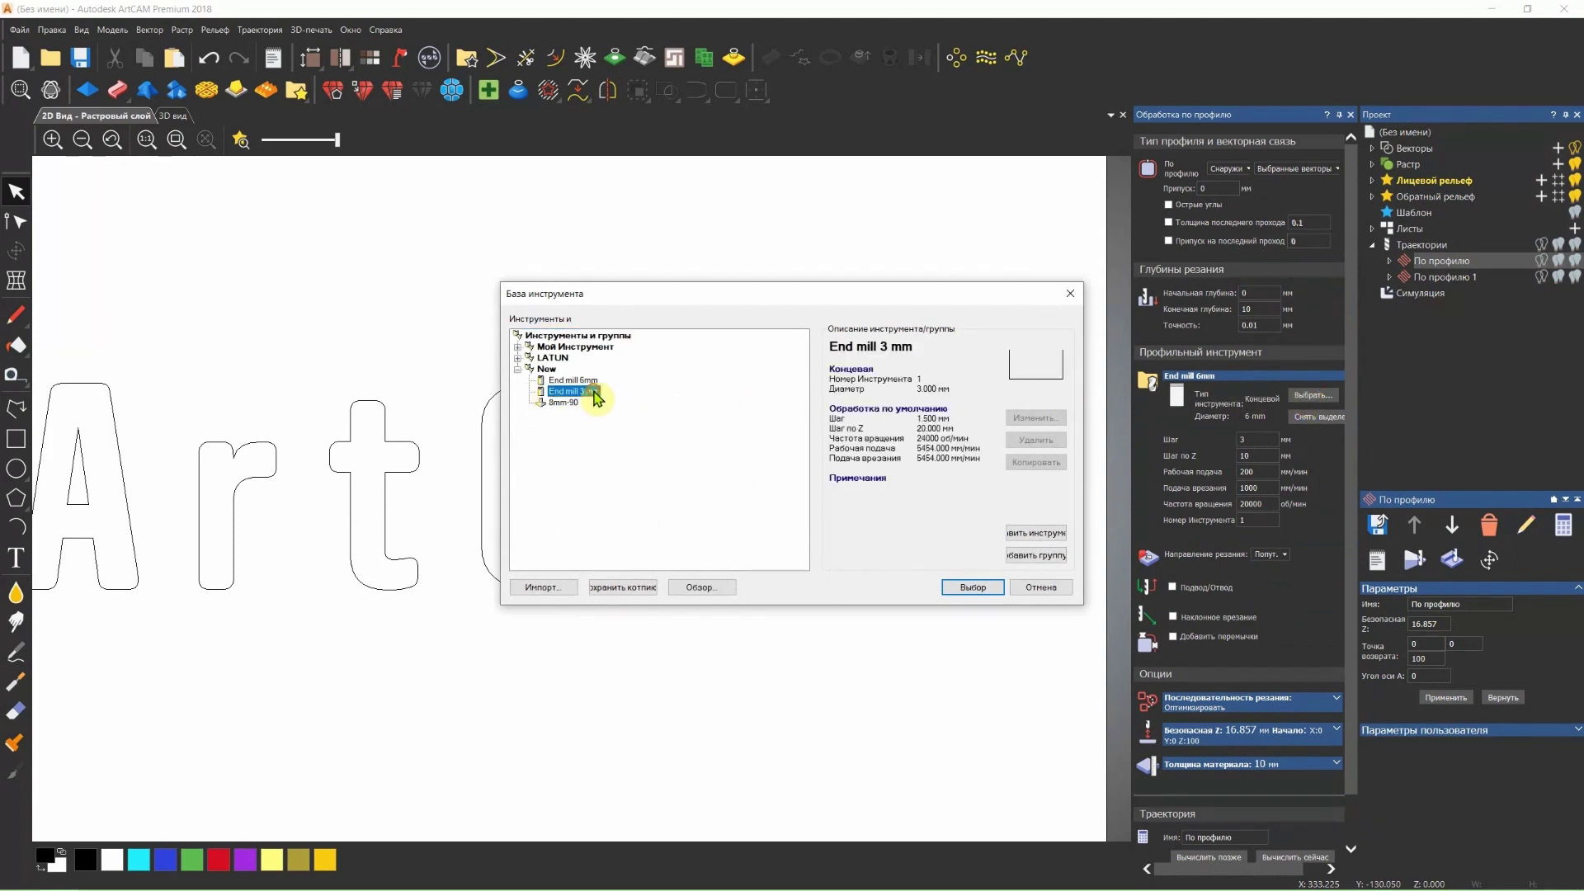
left_click(974, 587)
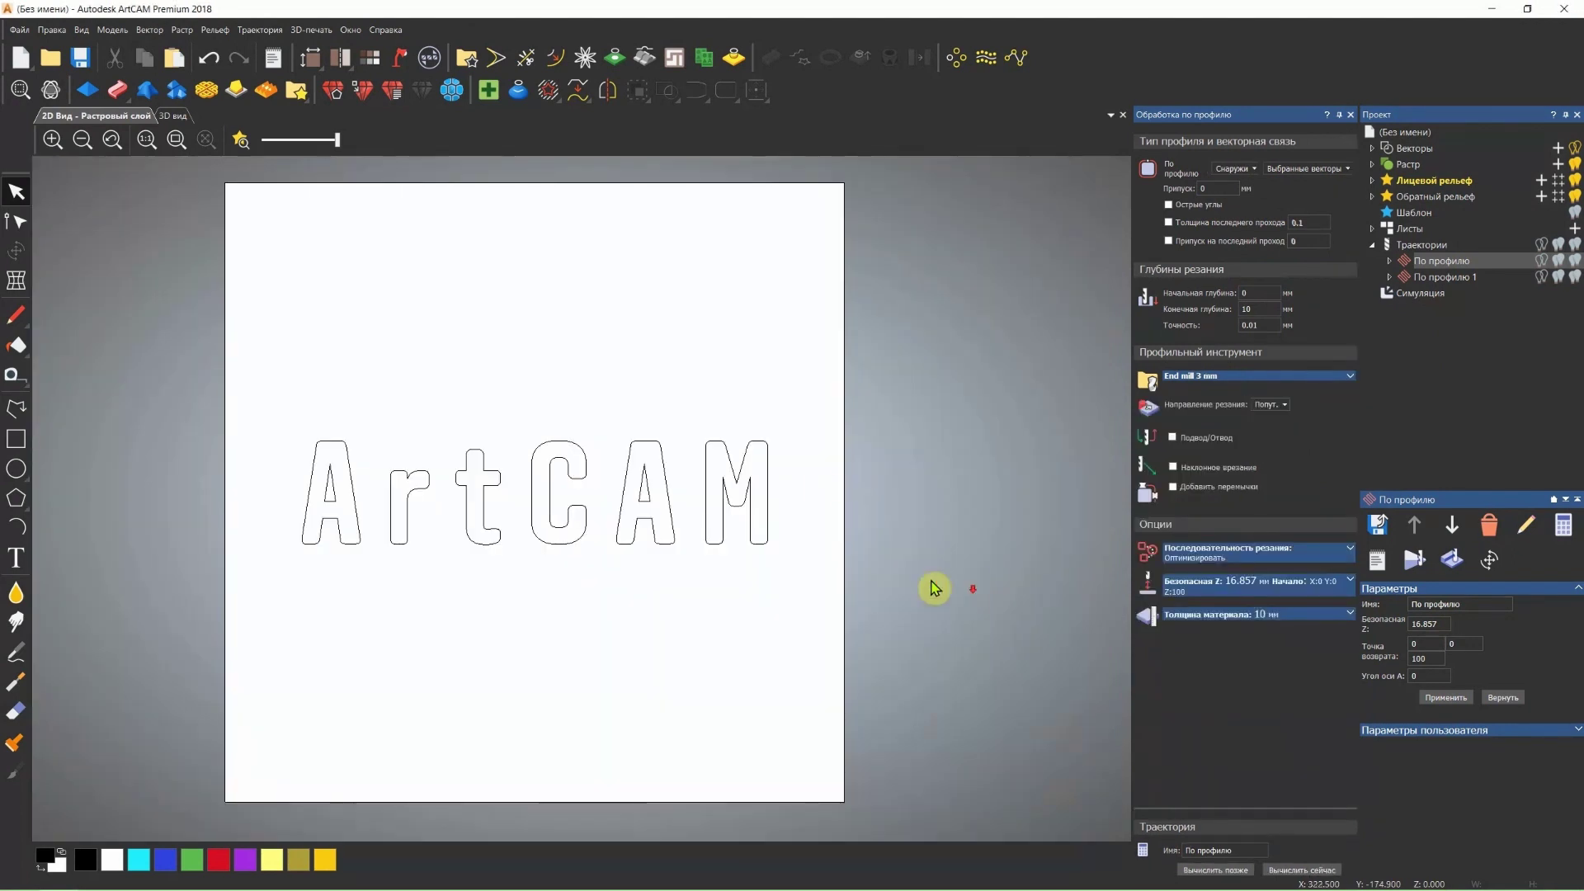
left_click_drag(804, 428, 299, 590)
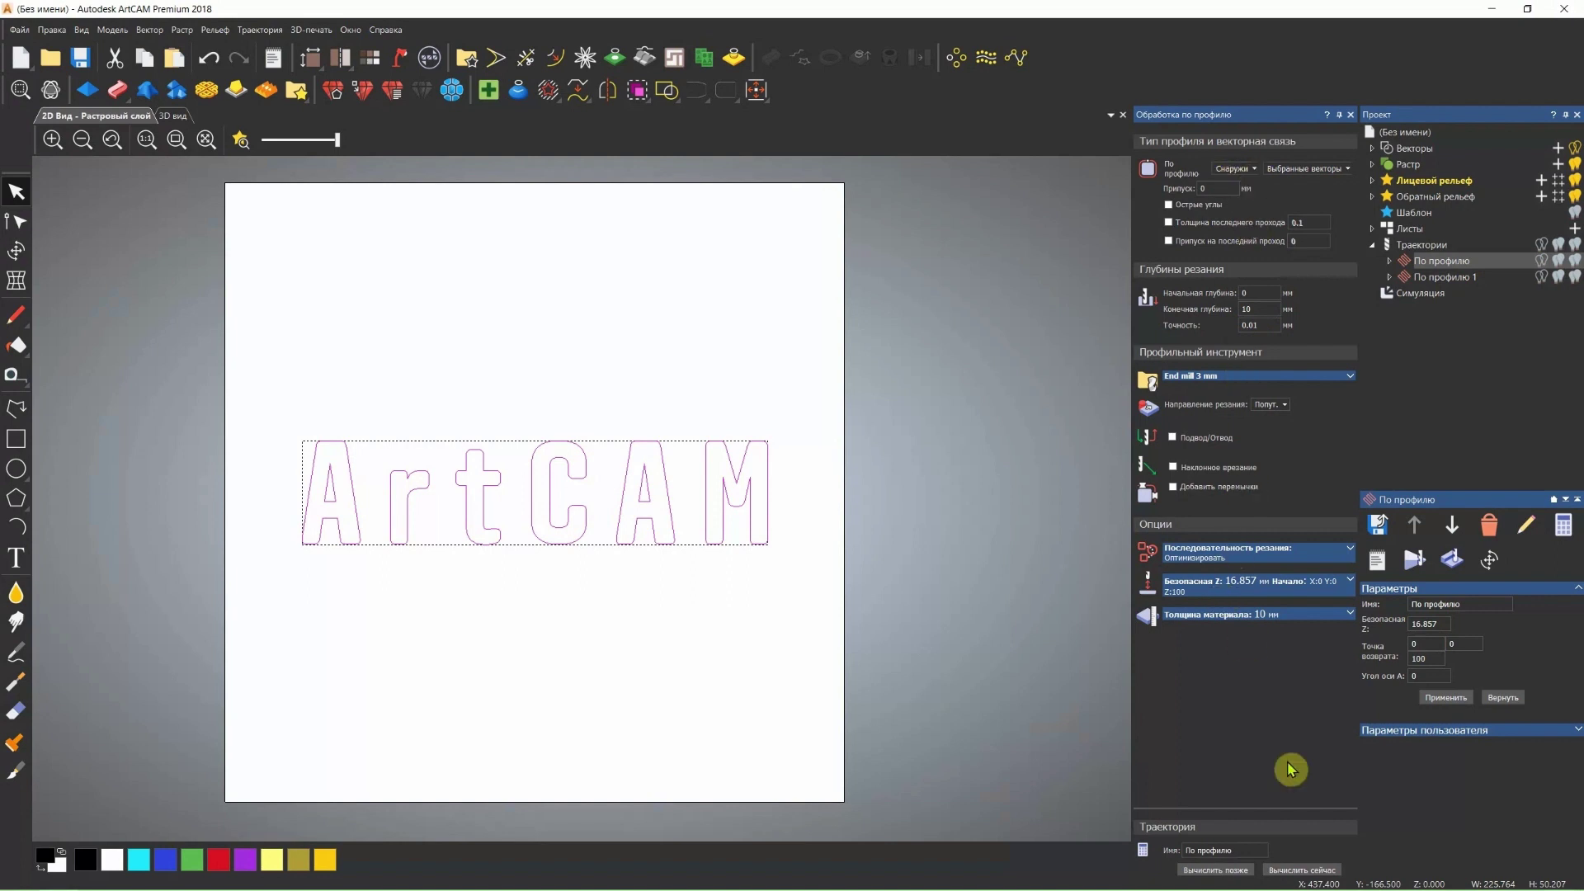
left_click(1304, 872)
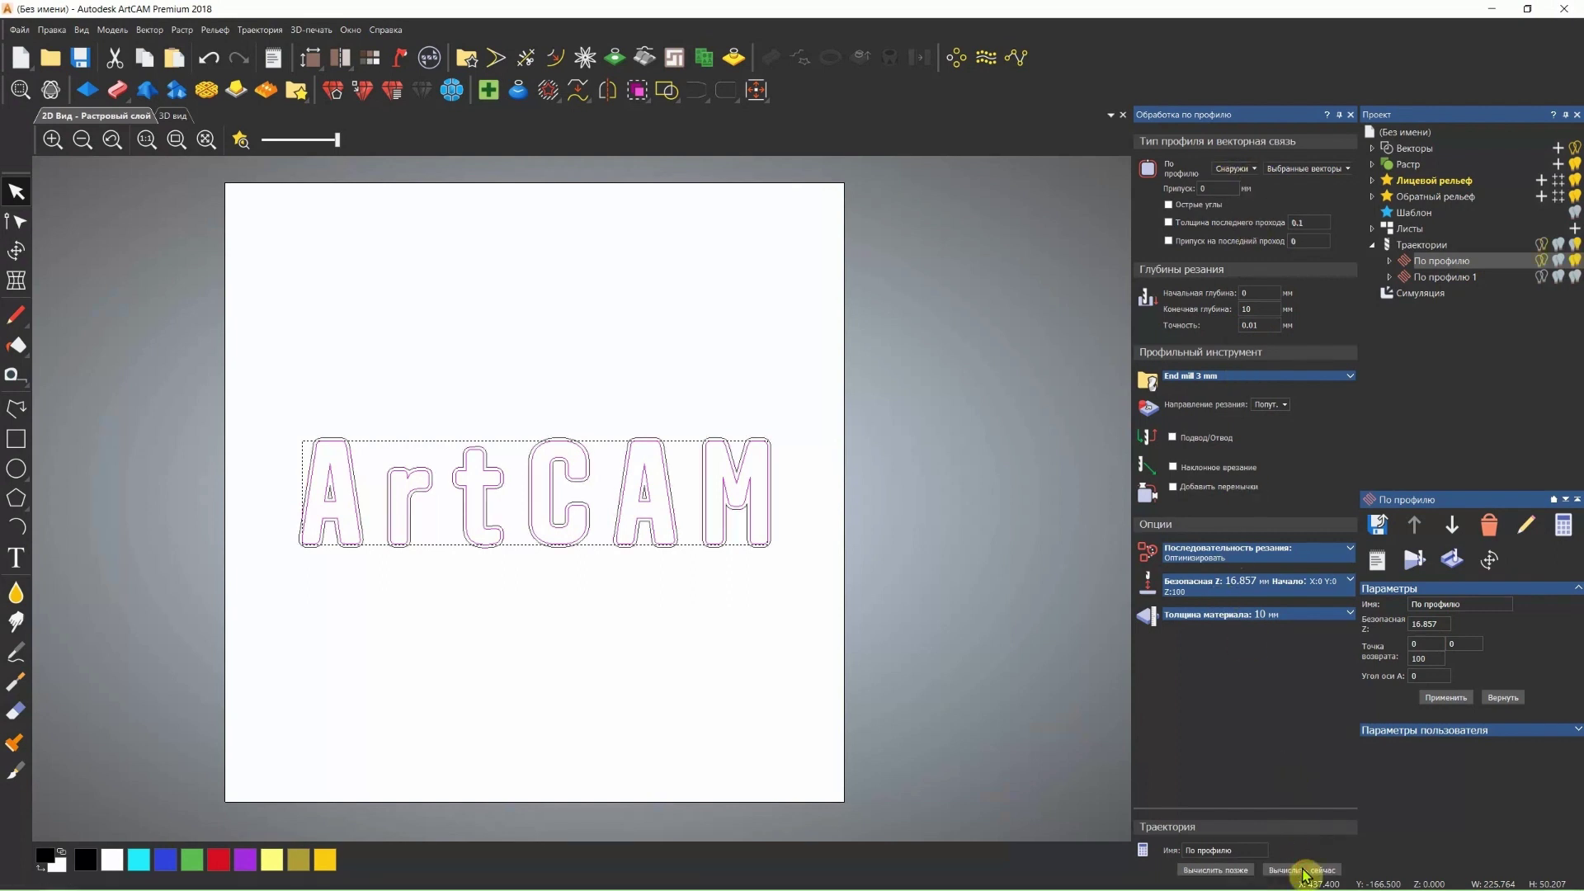
left_click(1351, 115)
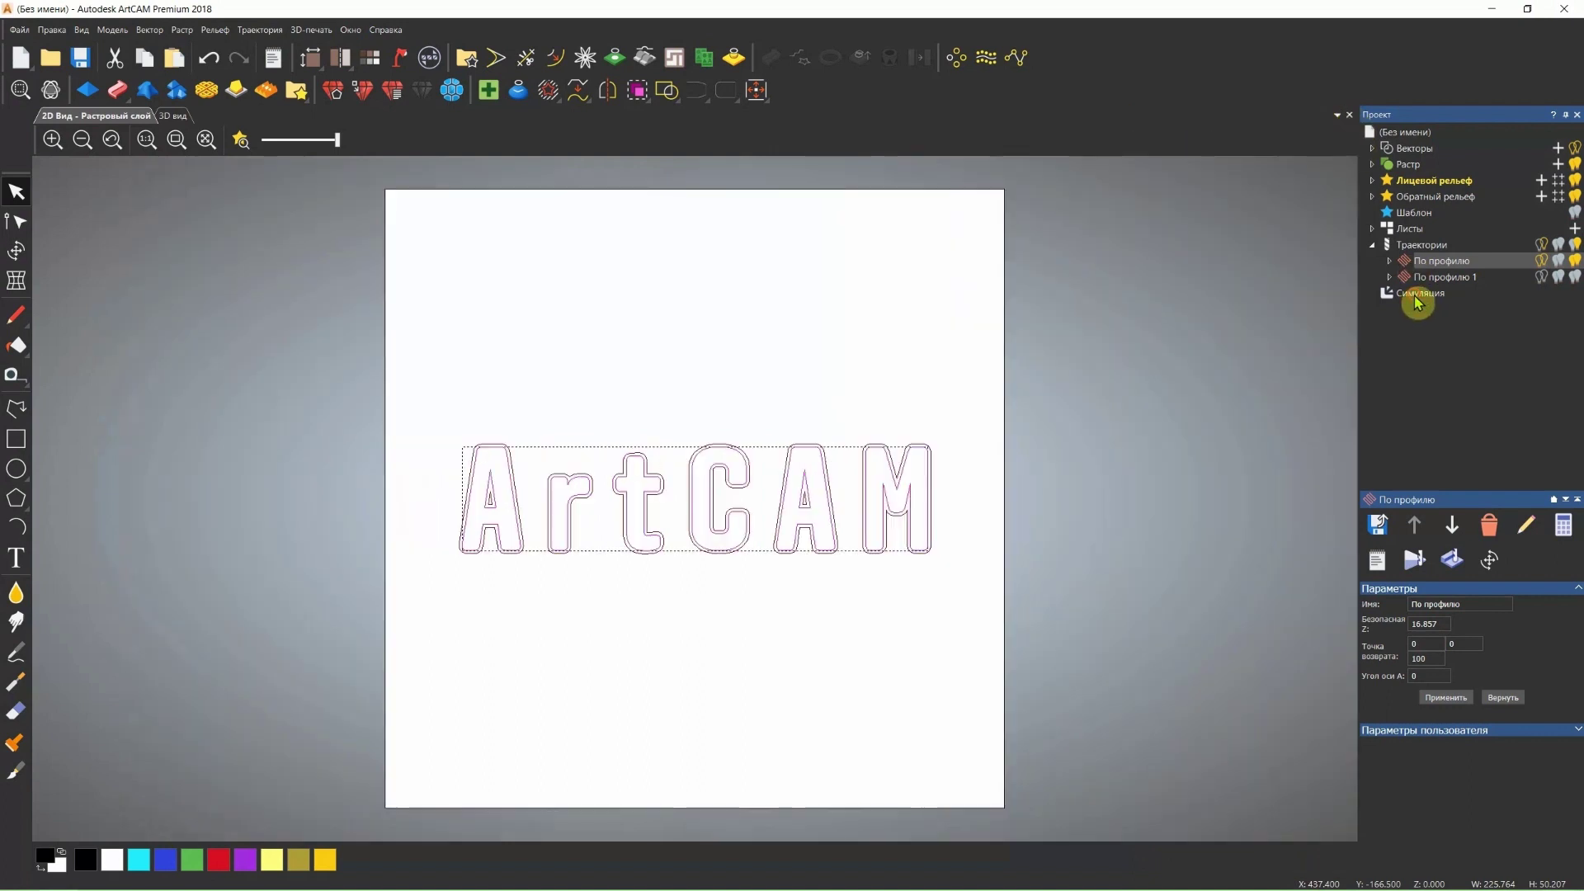
- Delete the old simulation and view the toolpaths at an angle in 3D
right_click(1416, 296)
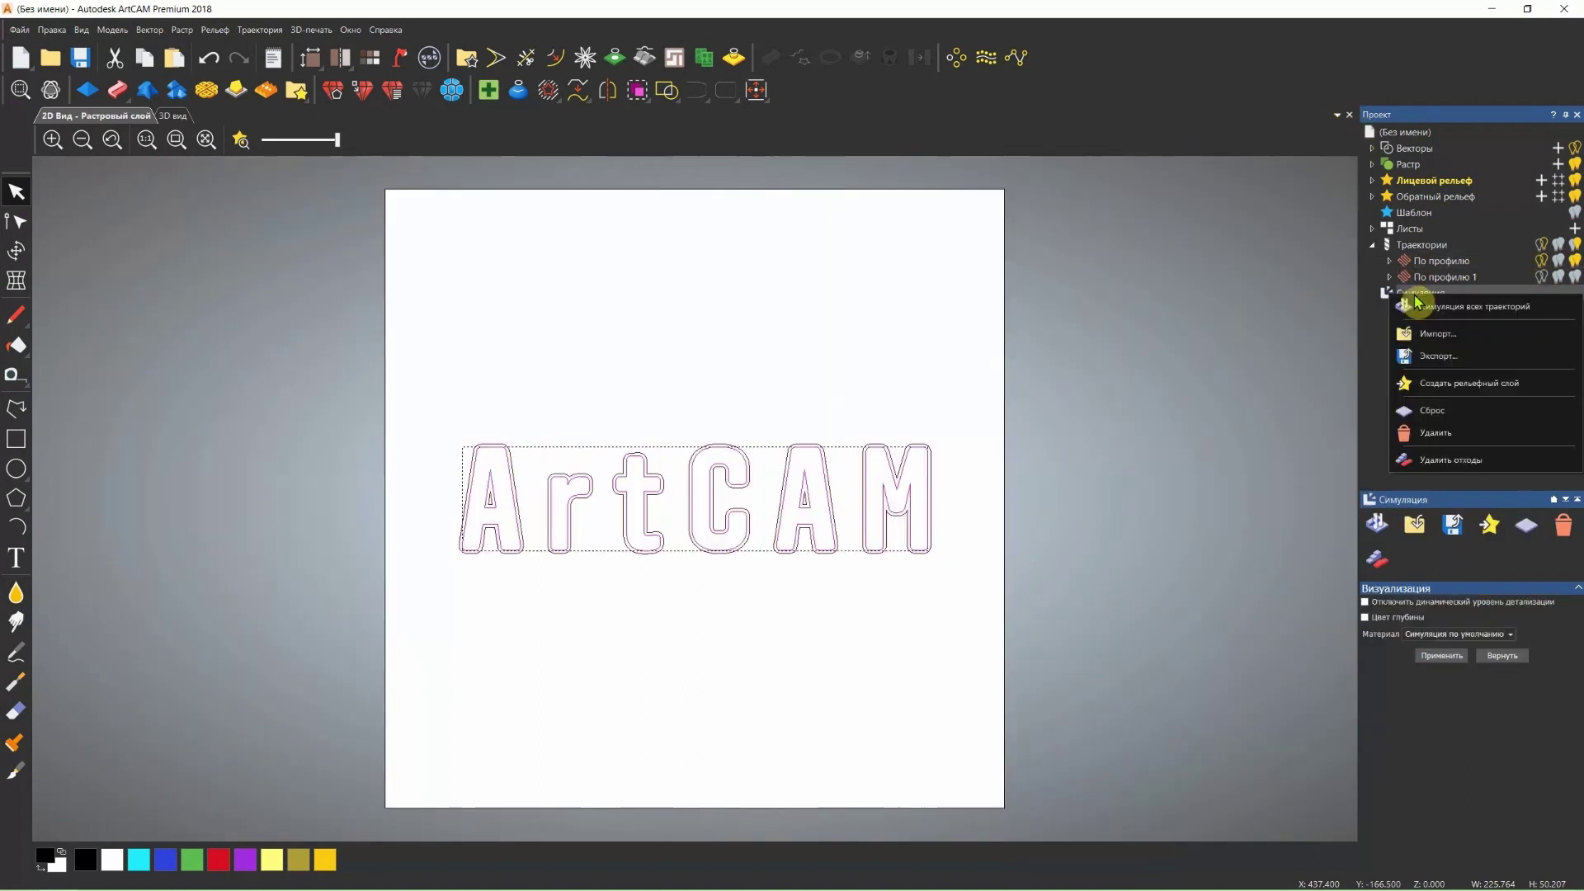
left_click(1439, 435)
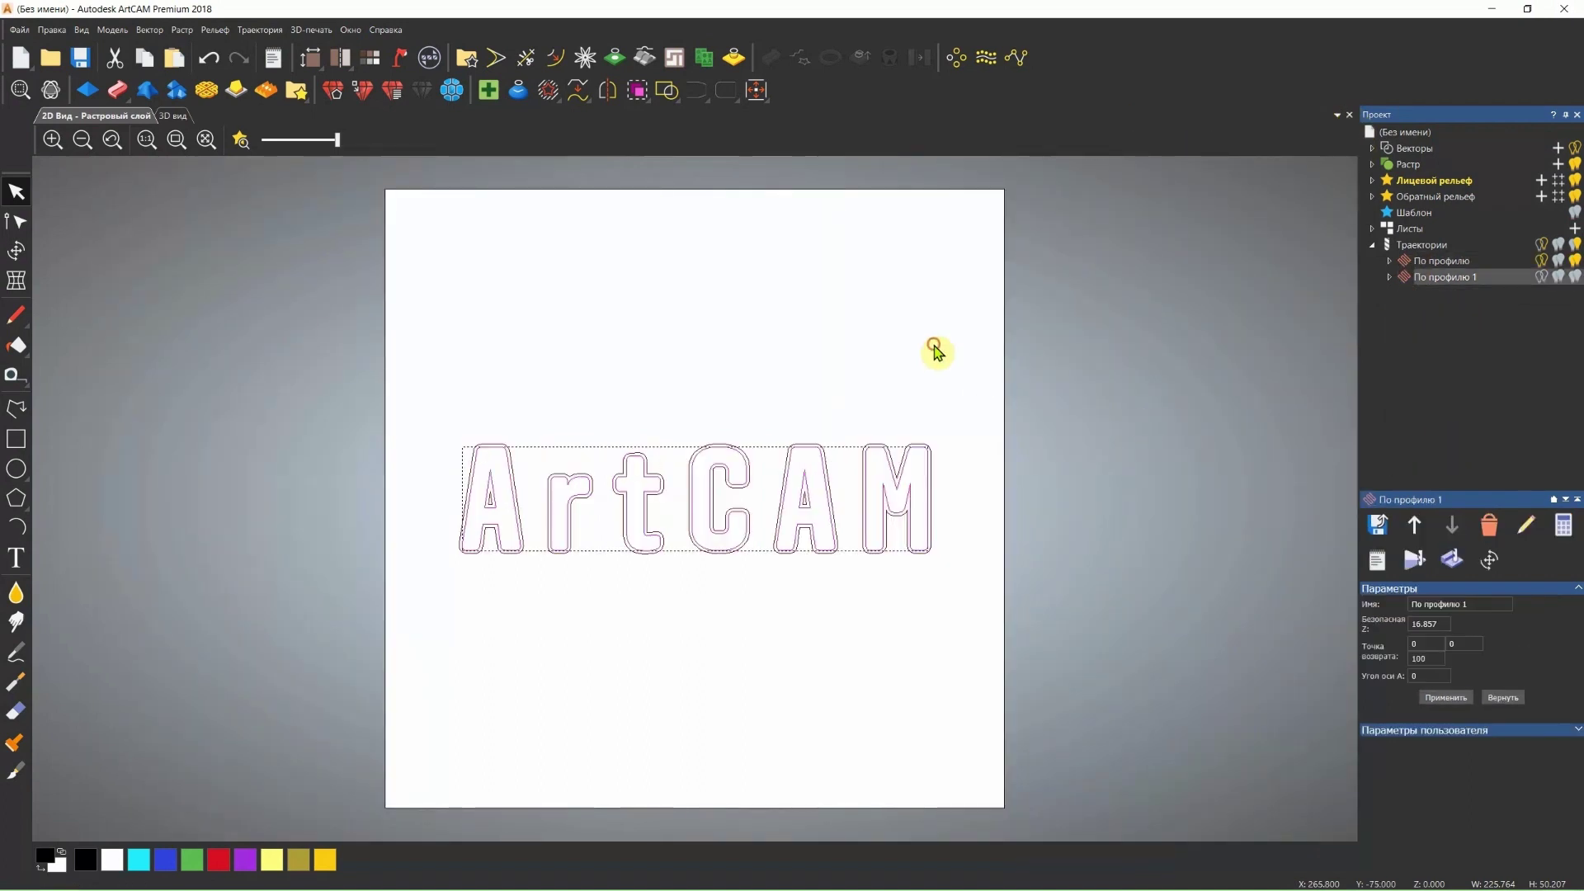
left_click(174, 116)
left_click_drag(636, 519, 628, 410)
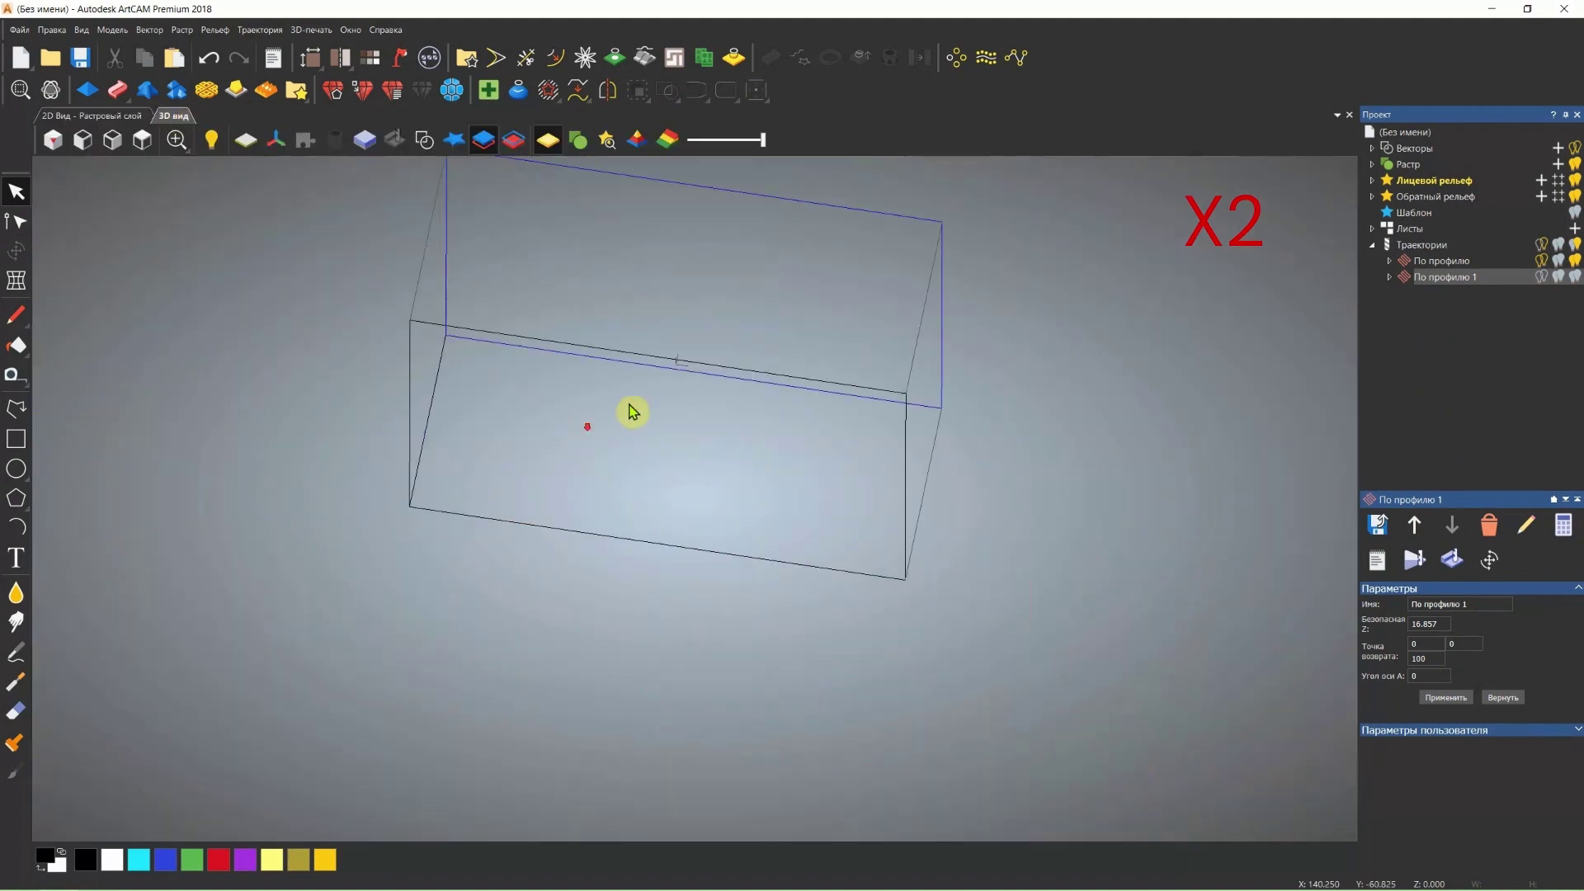
- Simulate the По профилю toolpath on the stock block and run it to the end
left_click(1436, 261)
right_click(1436, 260)
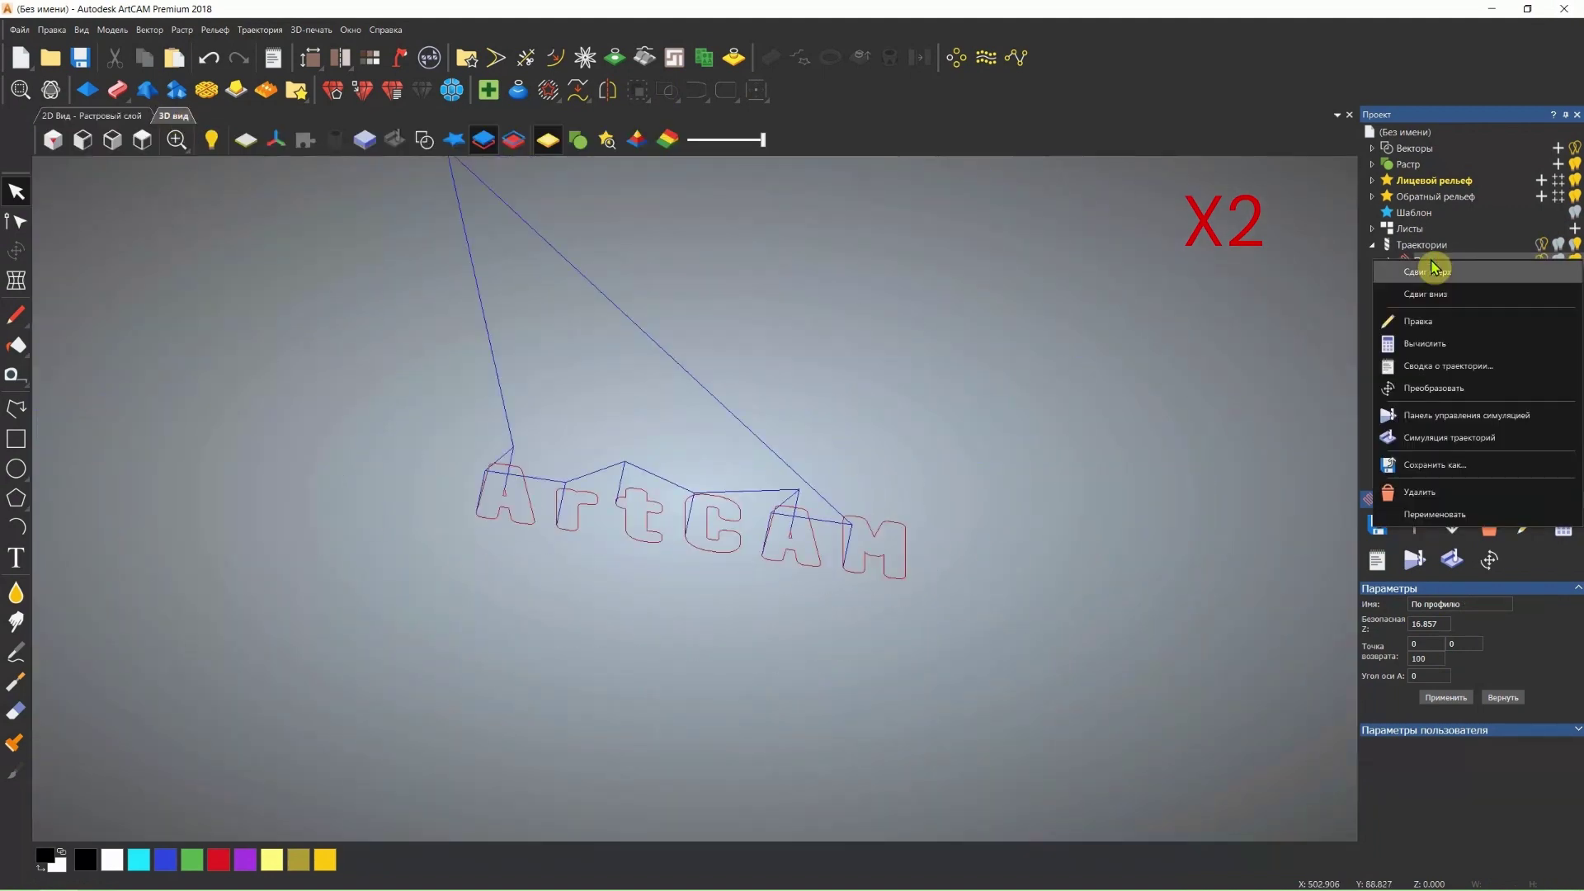
left_click(1450, 425)
left_click_drag(817, 307, 1287, 307)
left_click(1333, 583)
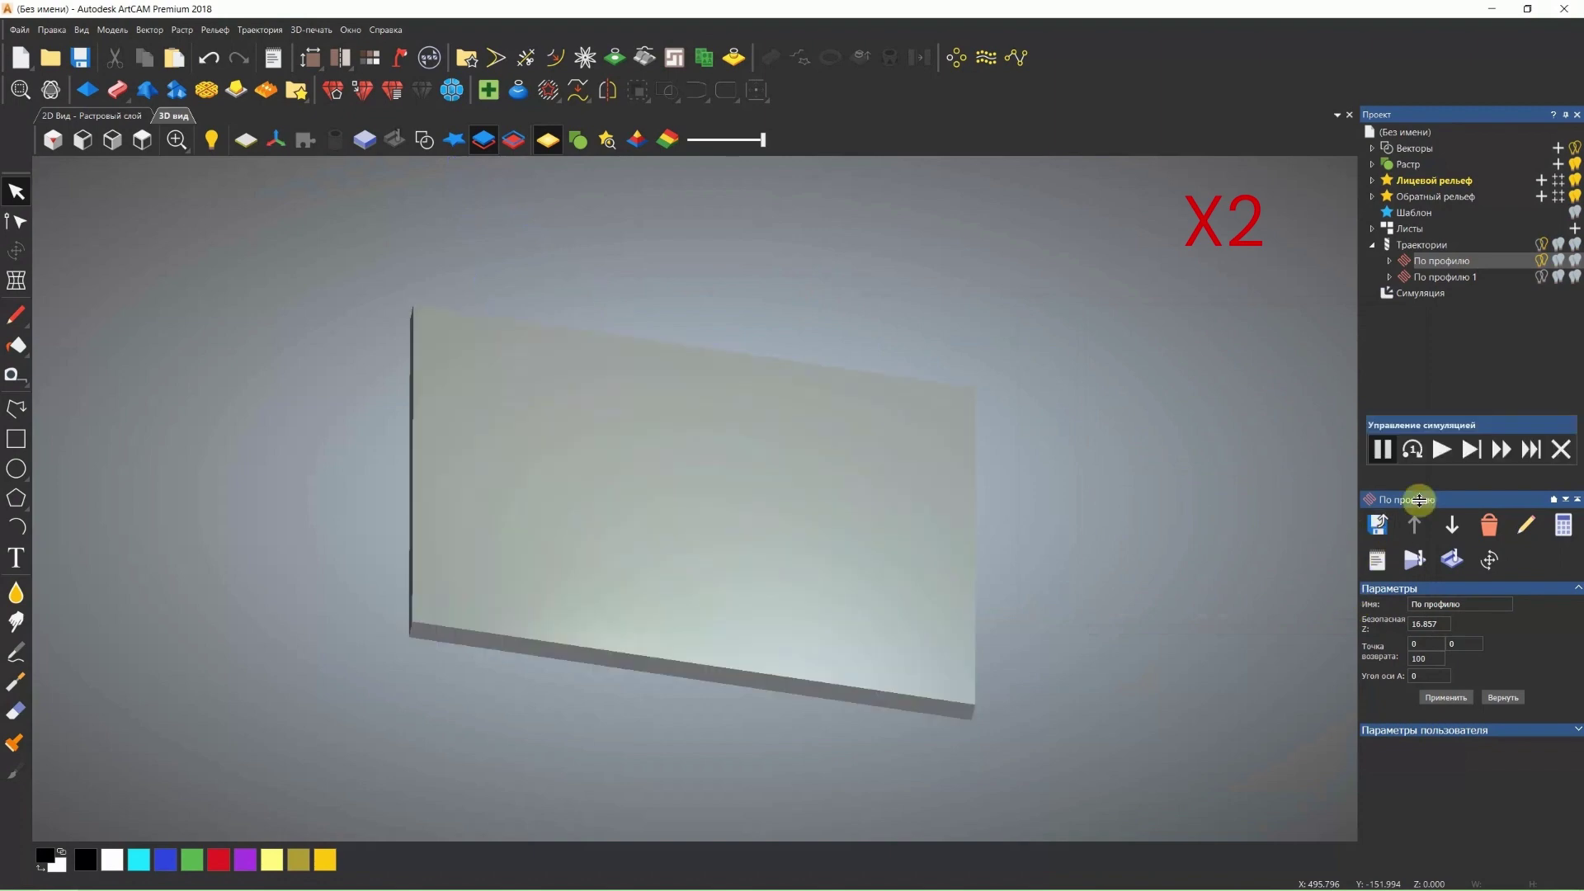
left_click(1501, 448)
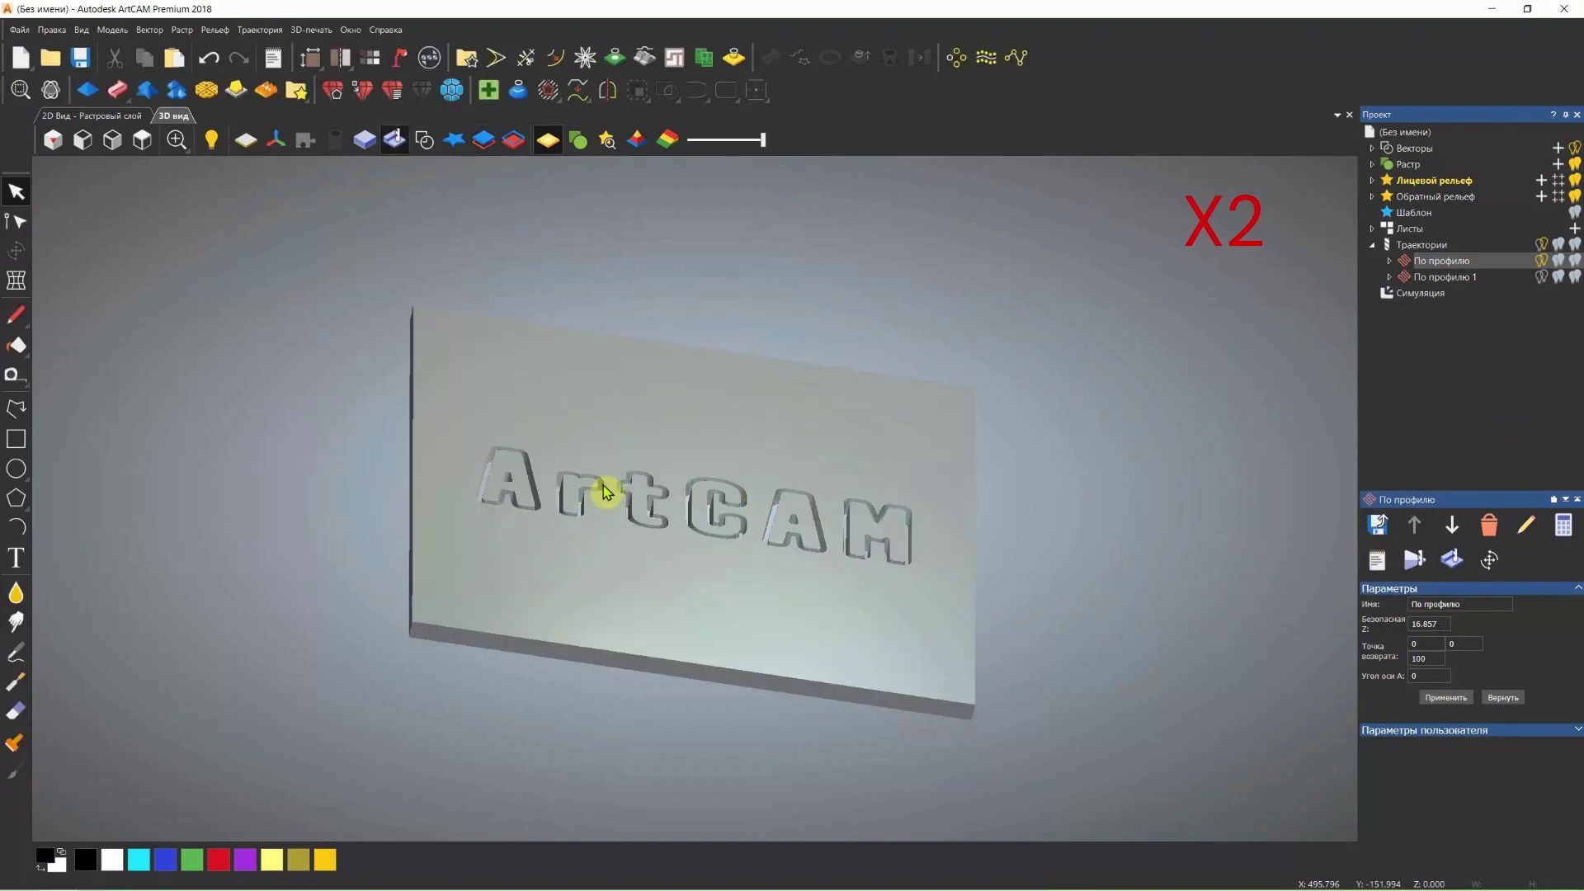
scroll(599, 491, "up", 2)
scroll(599, 491, "up", 2)
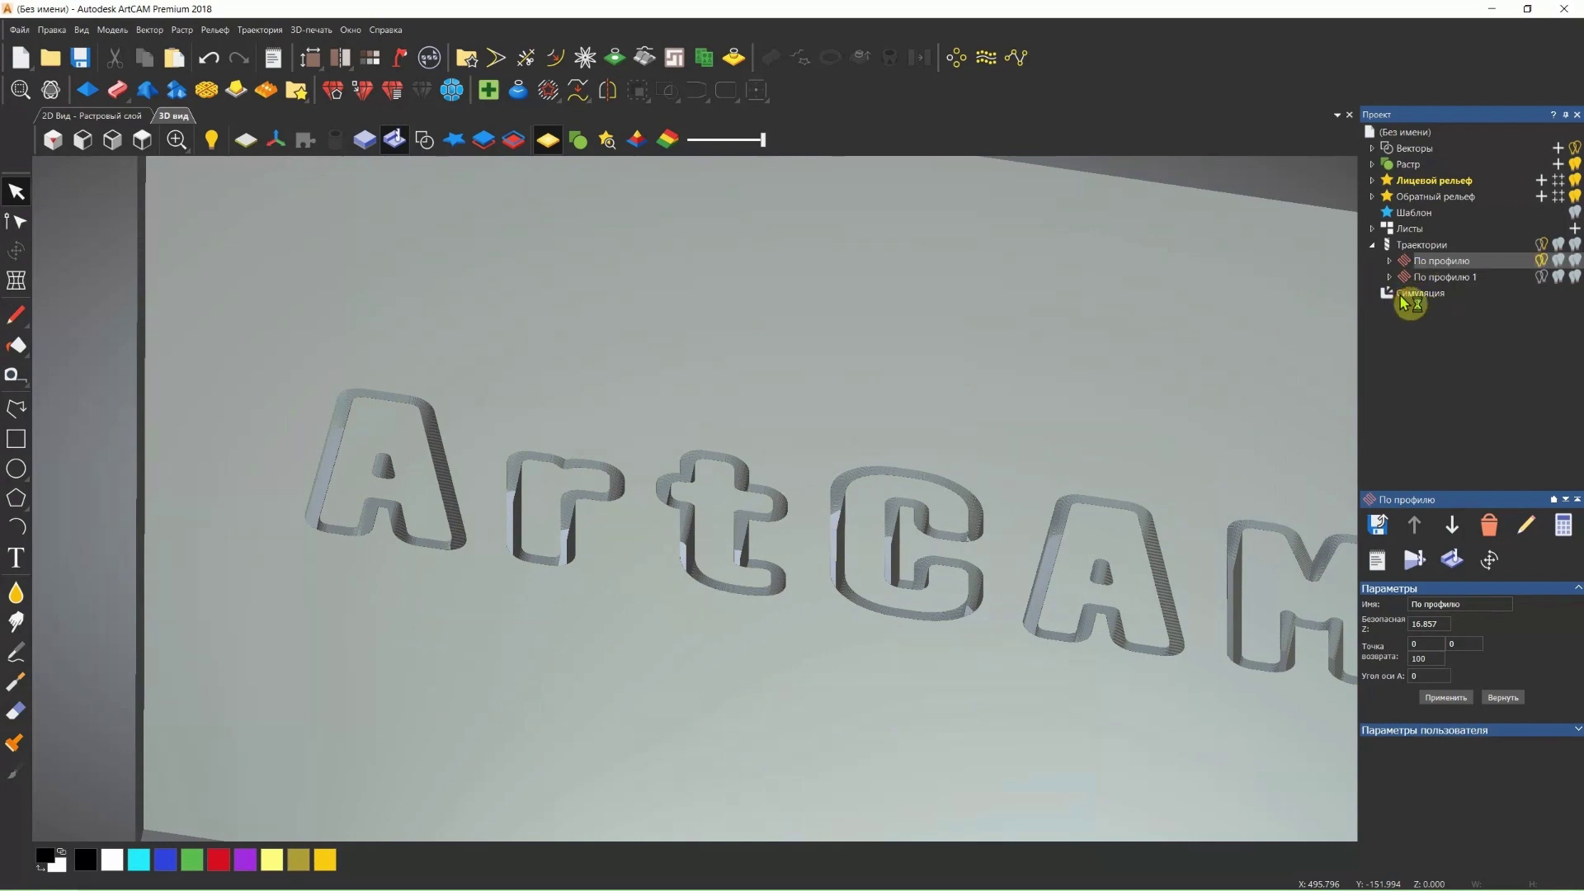
- Automatically remove the waste around the raised letters, inspect them, then return to 2D
left_click(1376, 560)
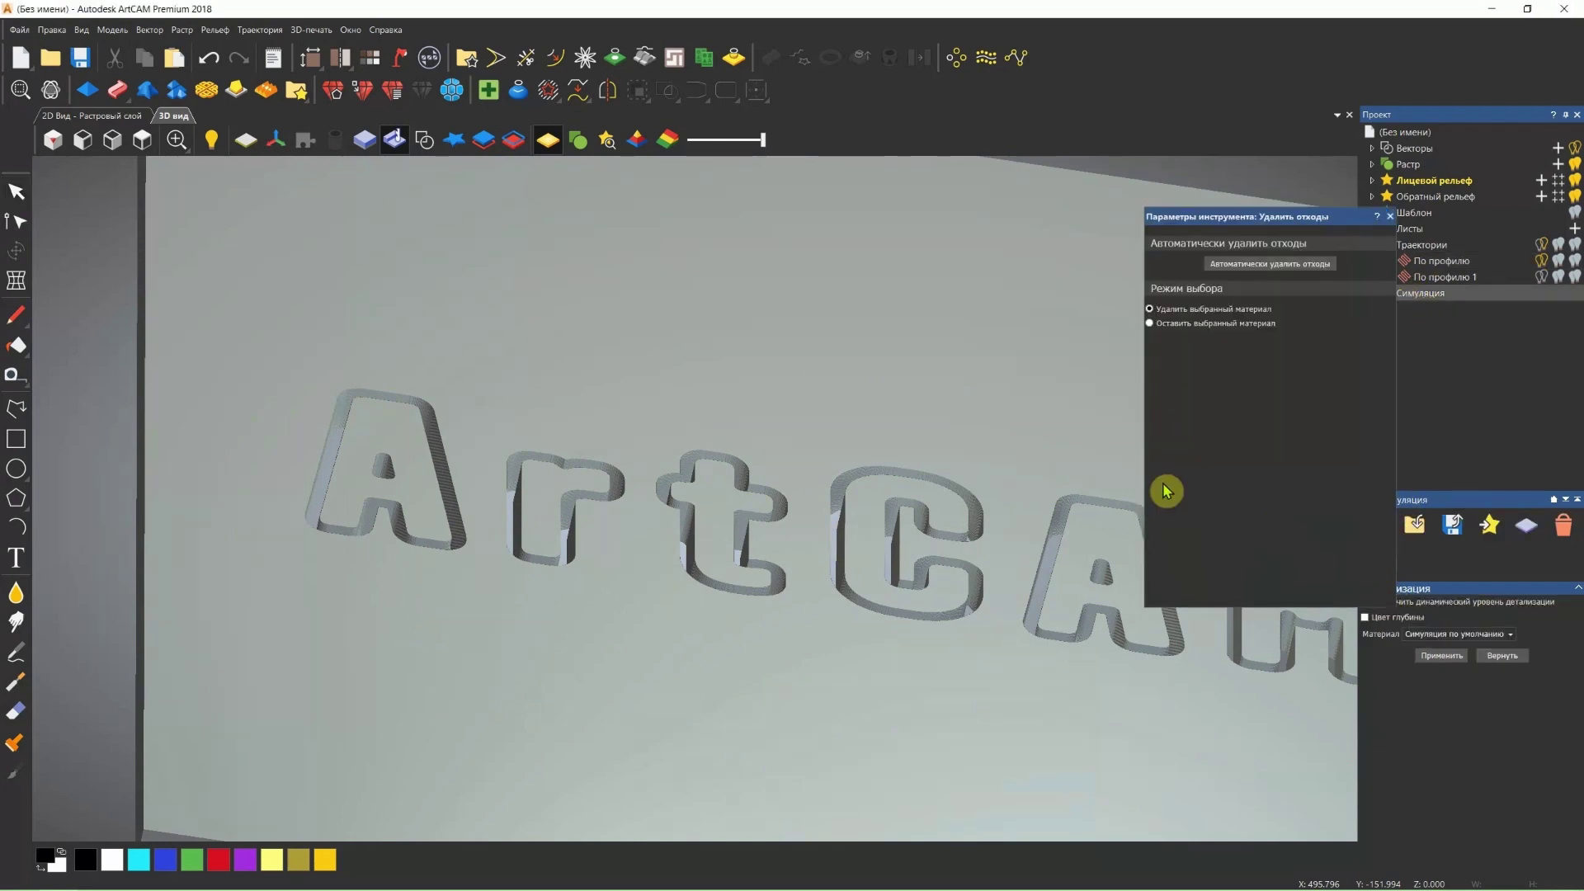
left_click(721, 356)
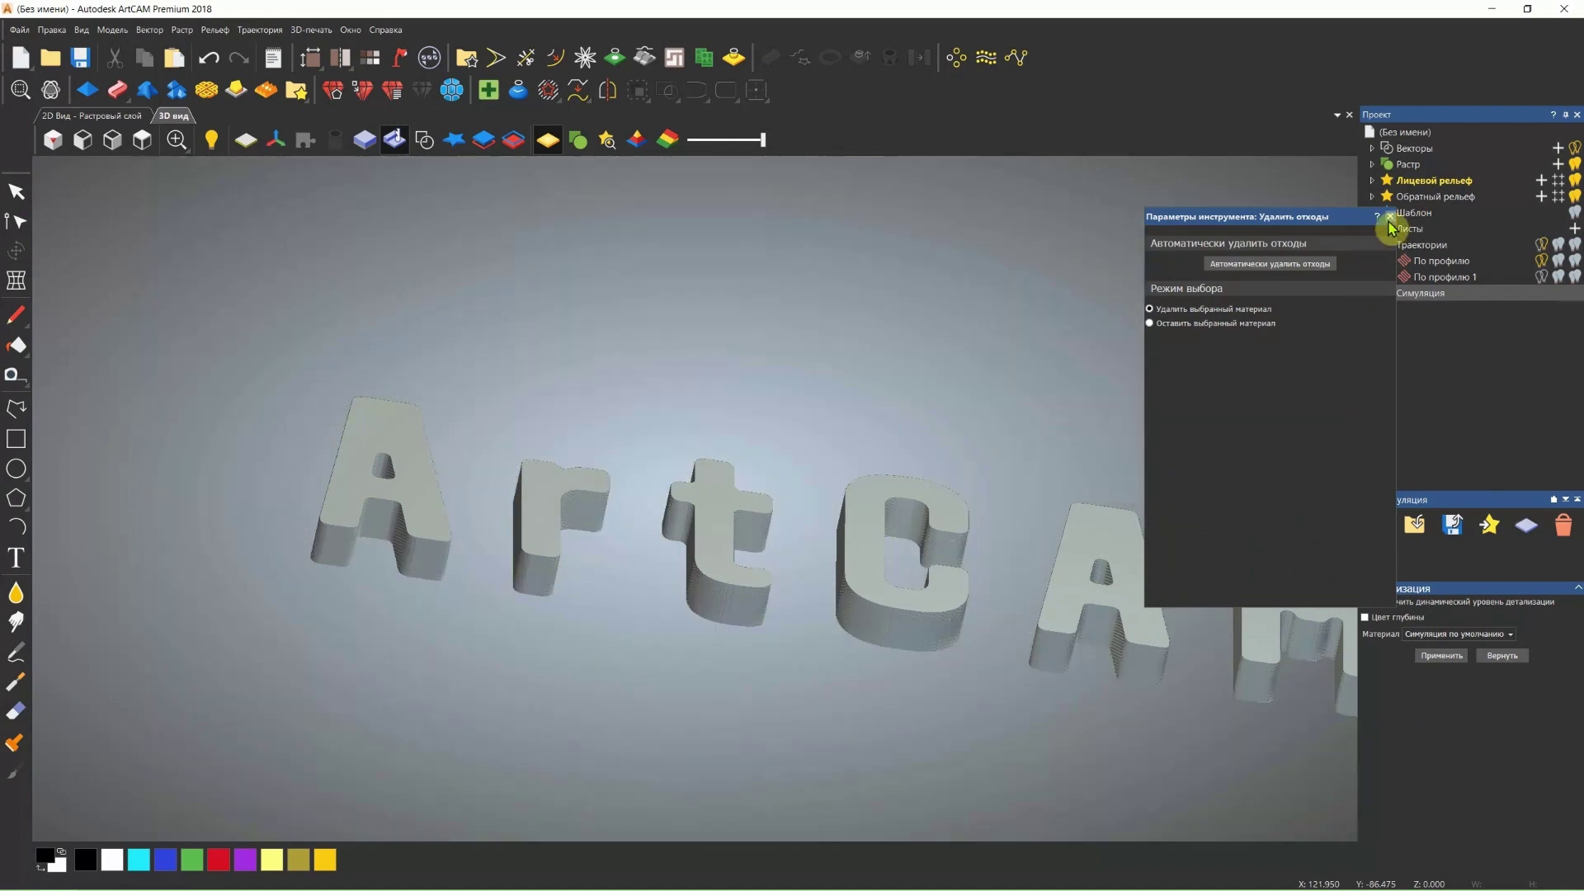
left_click(1389, 216)
left_click_drag(1069, 442, 436, 499)
scroll(435, 499, "up", 1)
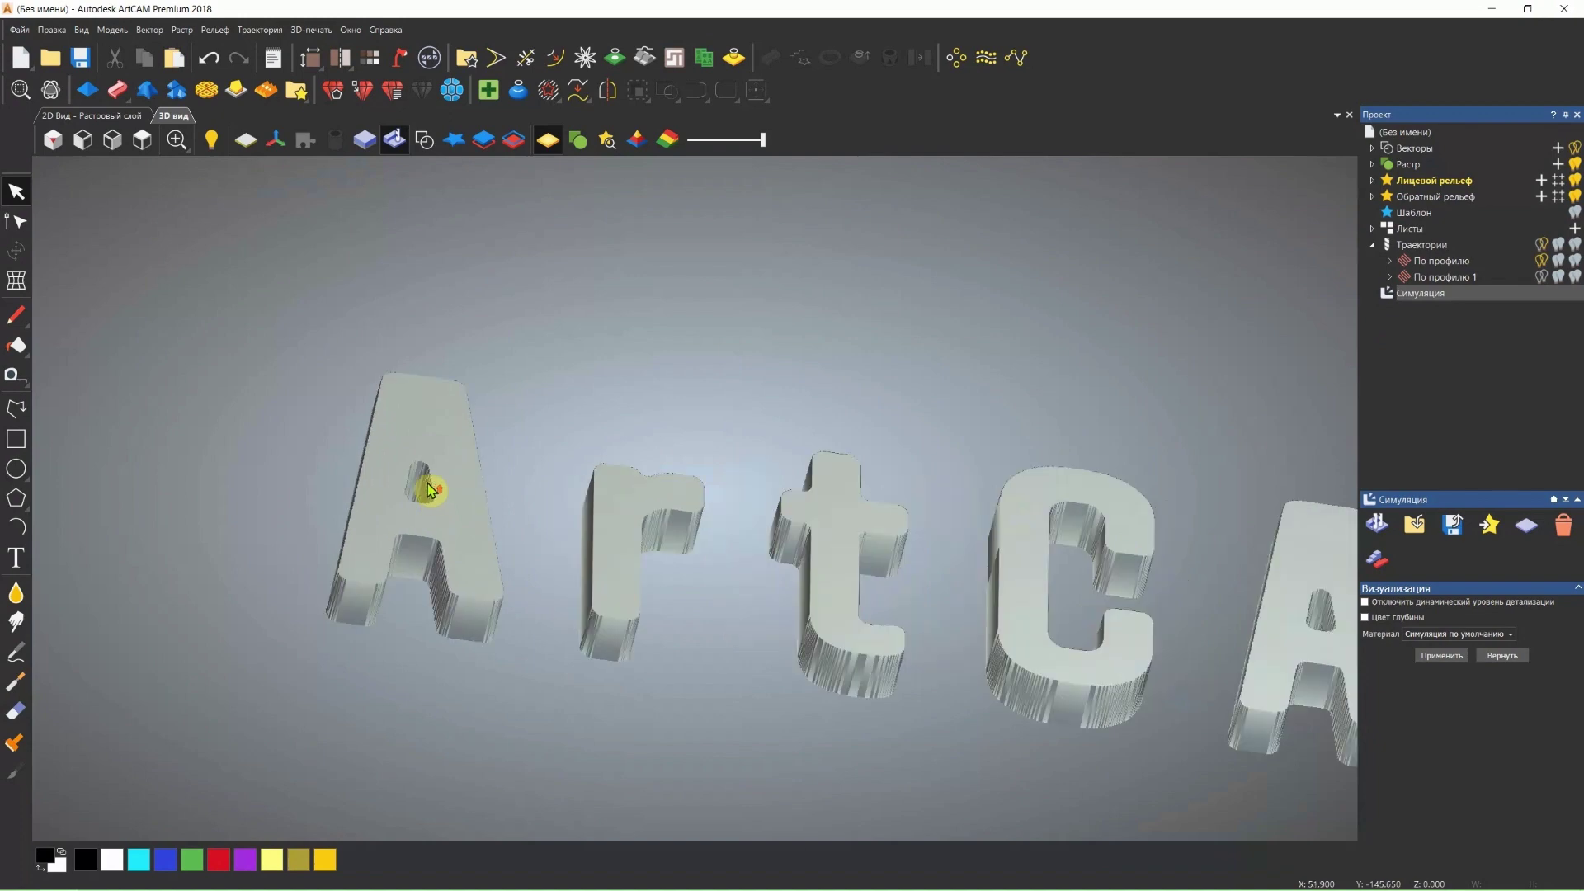
scroll(432, 490, "up", 1)
scroll(429, 480, "up", 2)
scroll(425, 474, "down", 1)
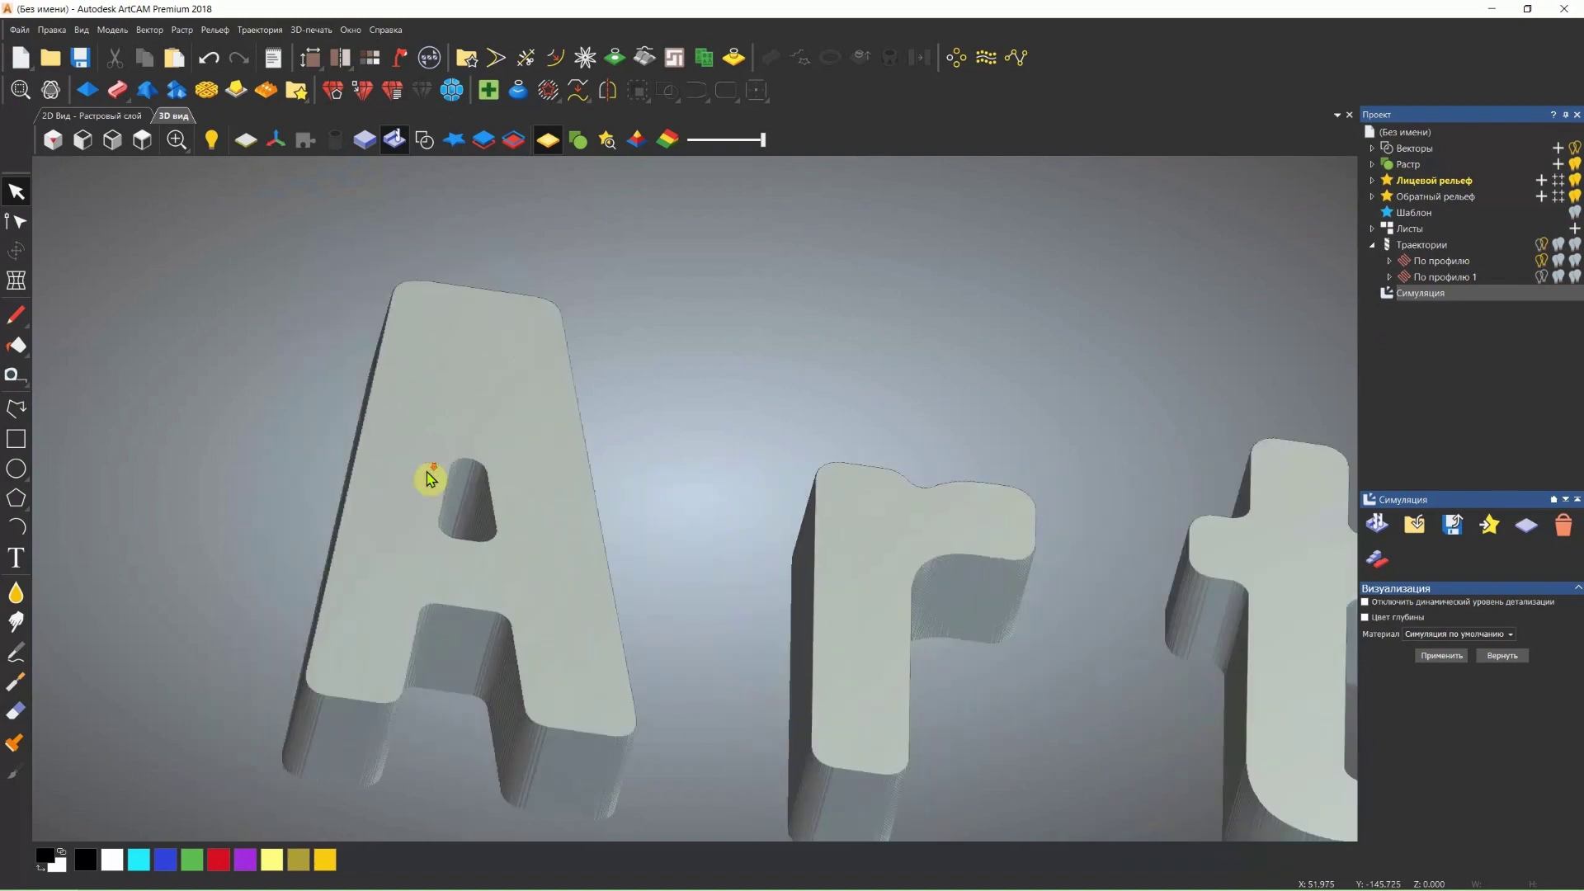
scroll(528, 487, "down", 1)
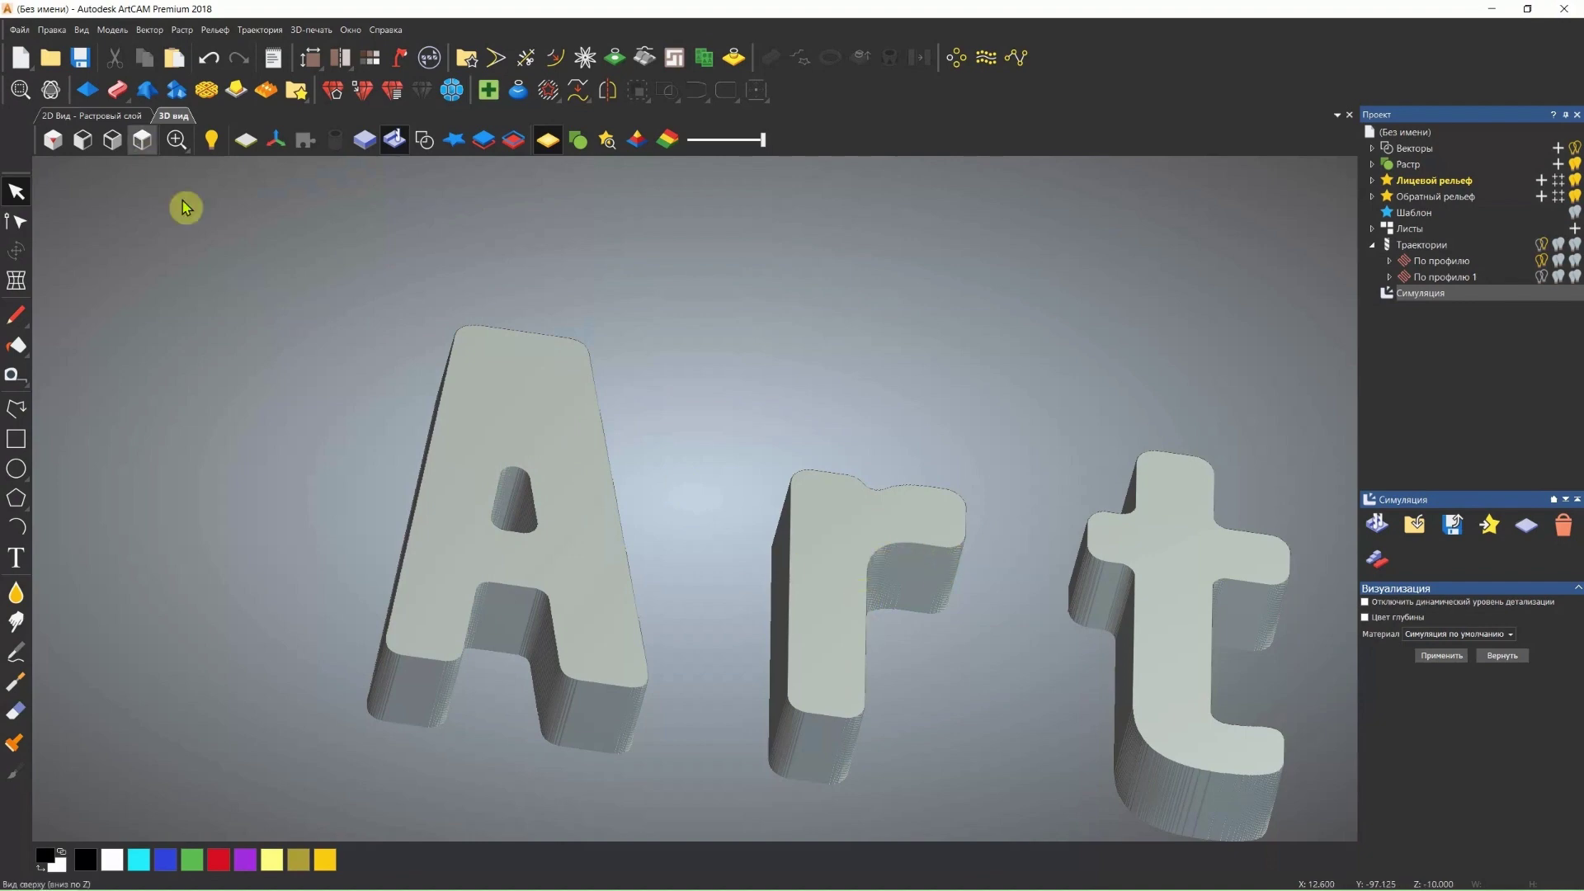
left_click(128, 118)
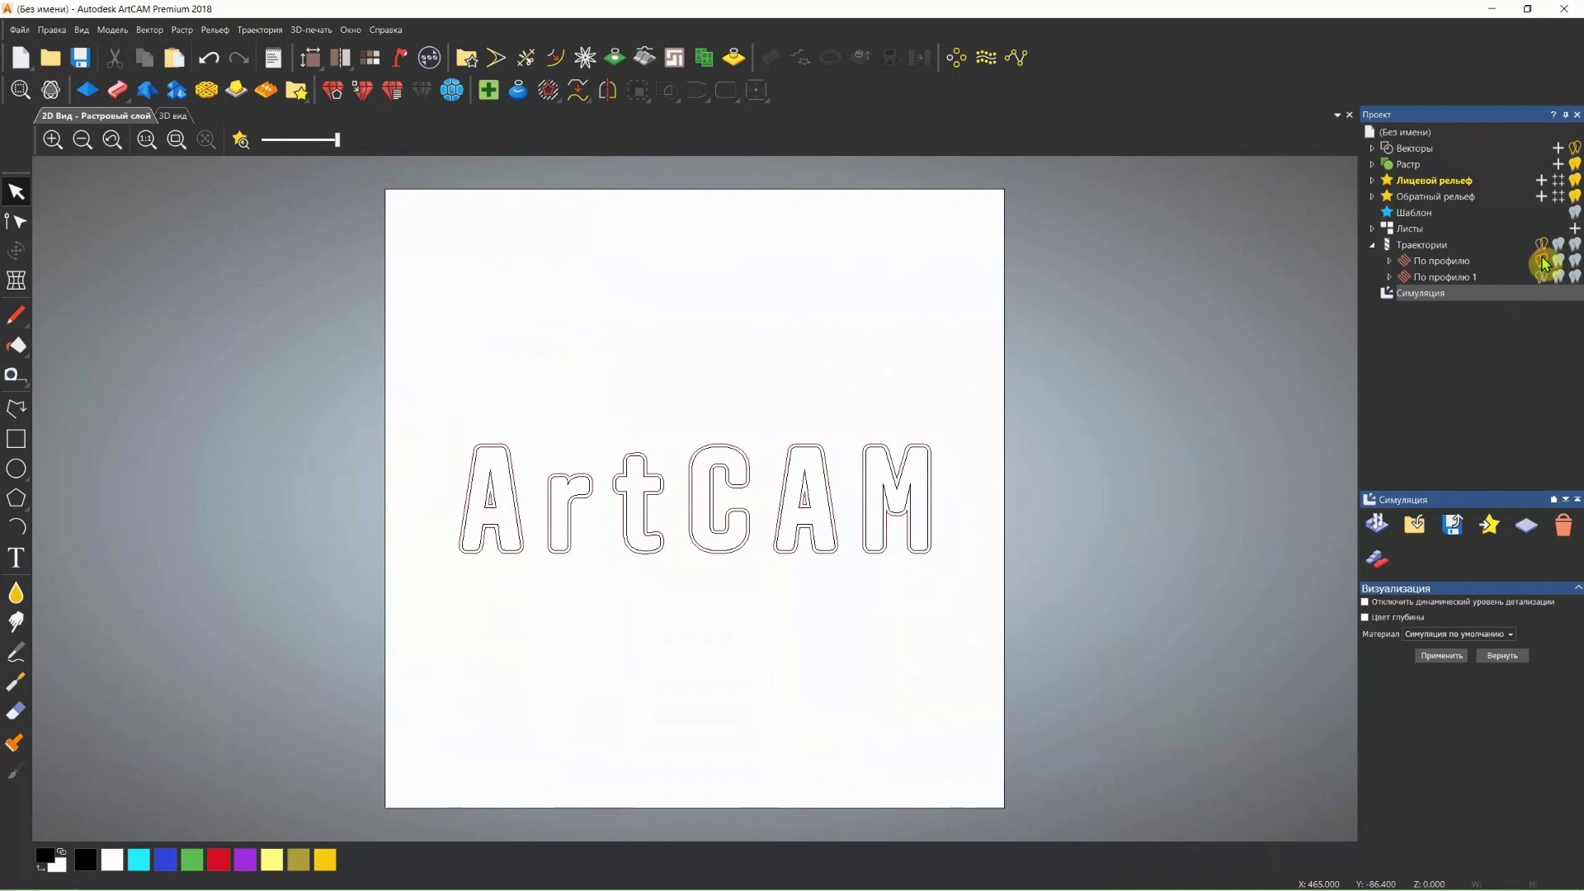
- Hide all toolpaths and box-select every ArtCAM letter
left_click(1540, 244)
scroll(953, 480, "up", 2)
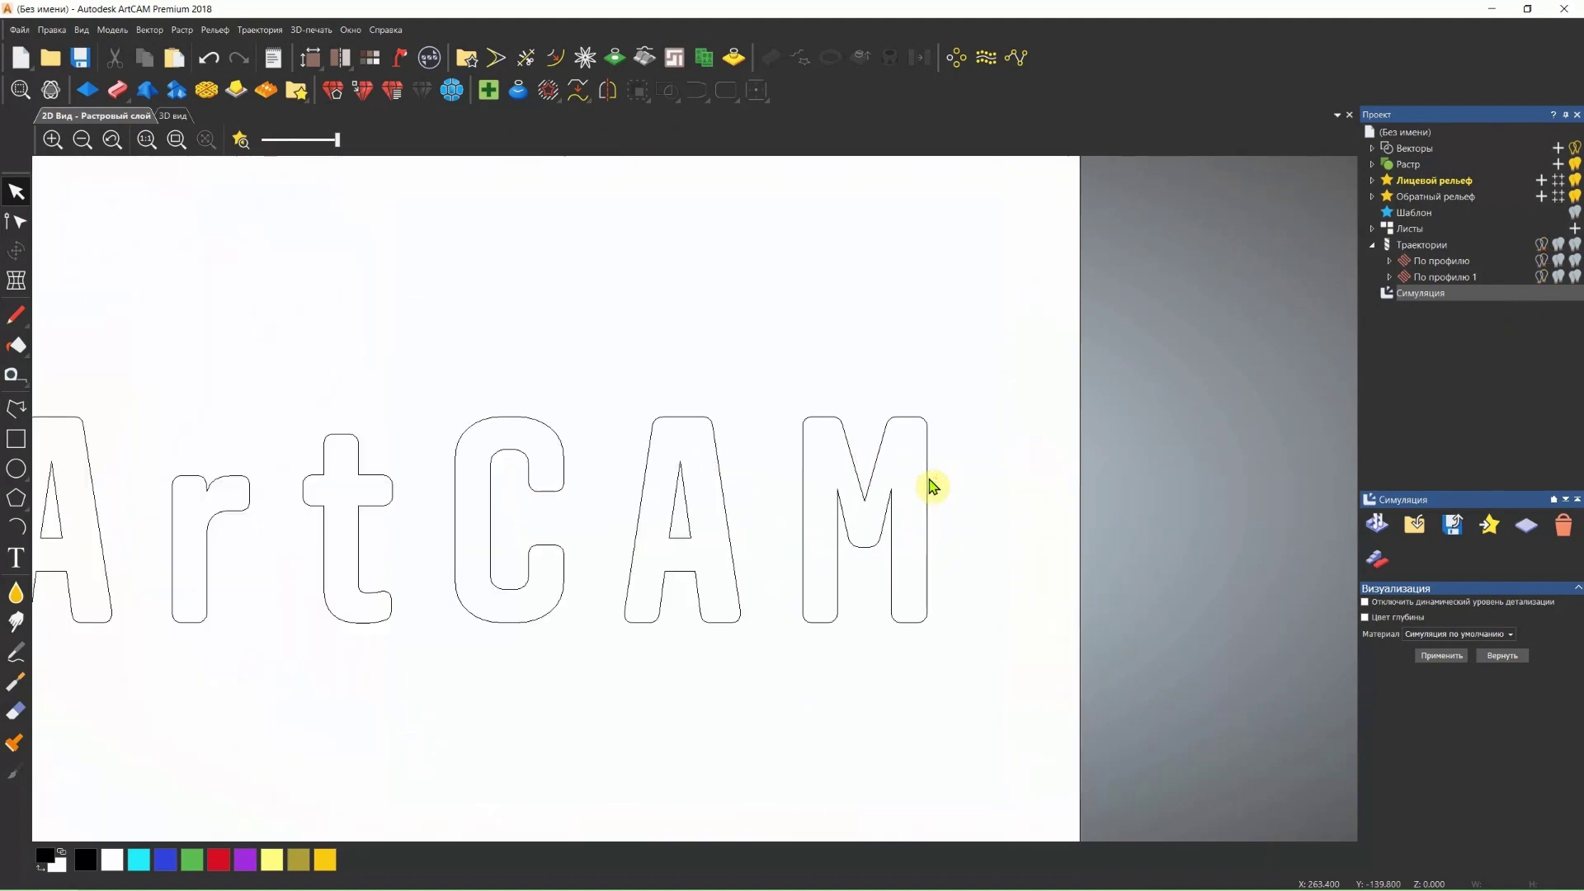
scroll(934, 485, "down", 2)
left_click_drag(841, 447, 588, 528)
left_click_drag(826, 462, 343, 595)
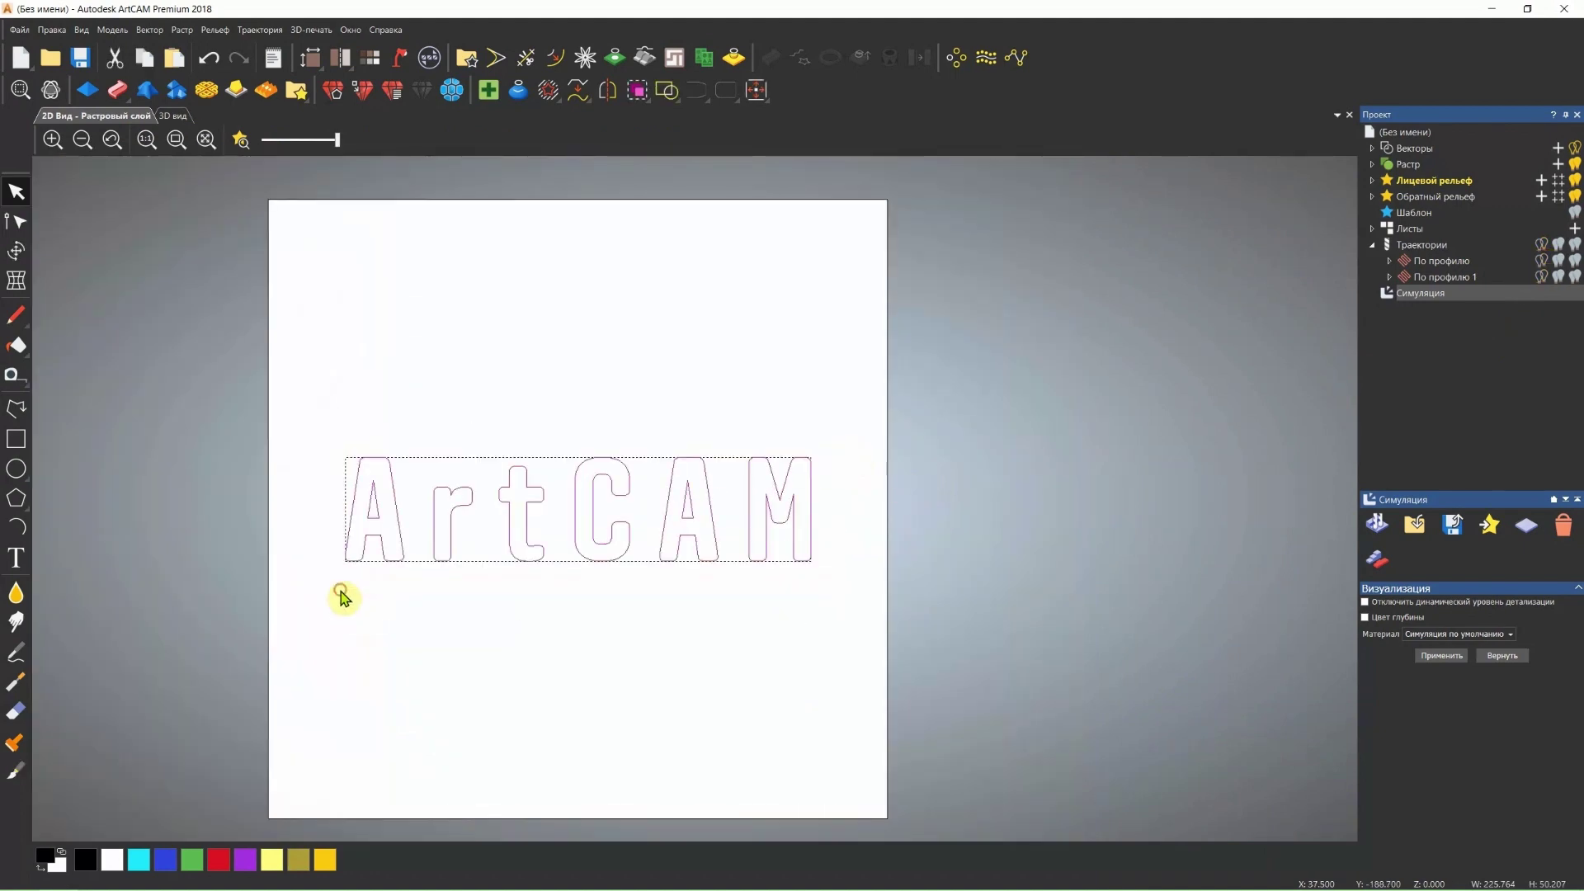
- Create offset outlines around all selected letters with Offset Vectors
left_click(561, 62)
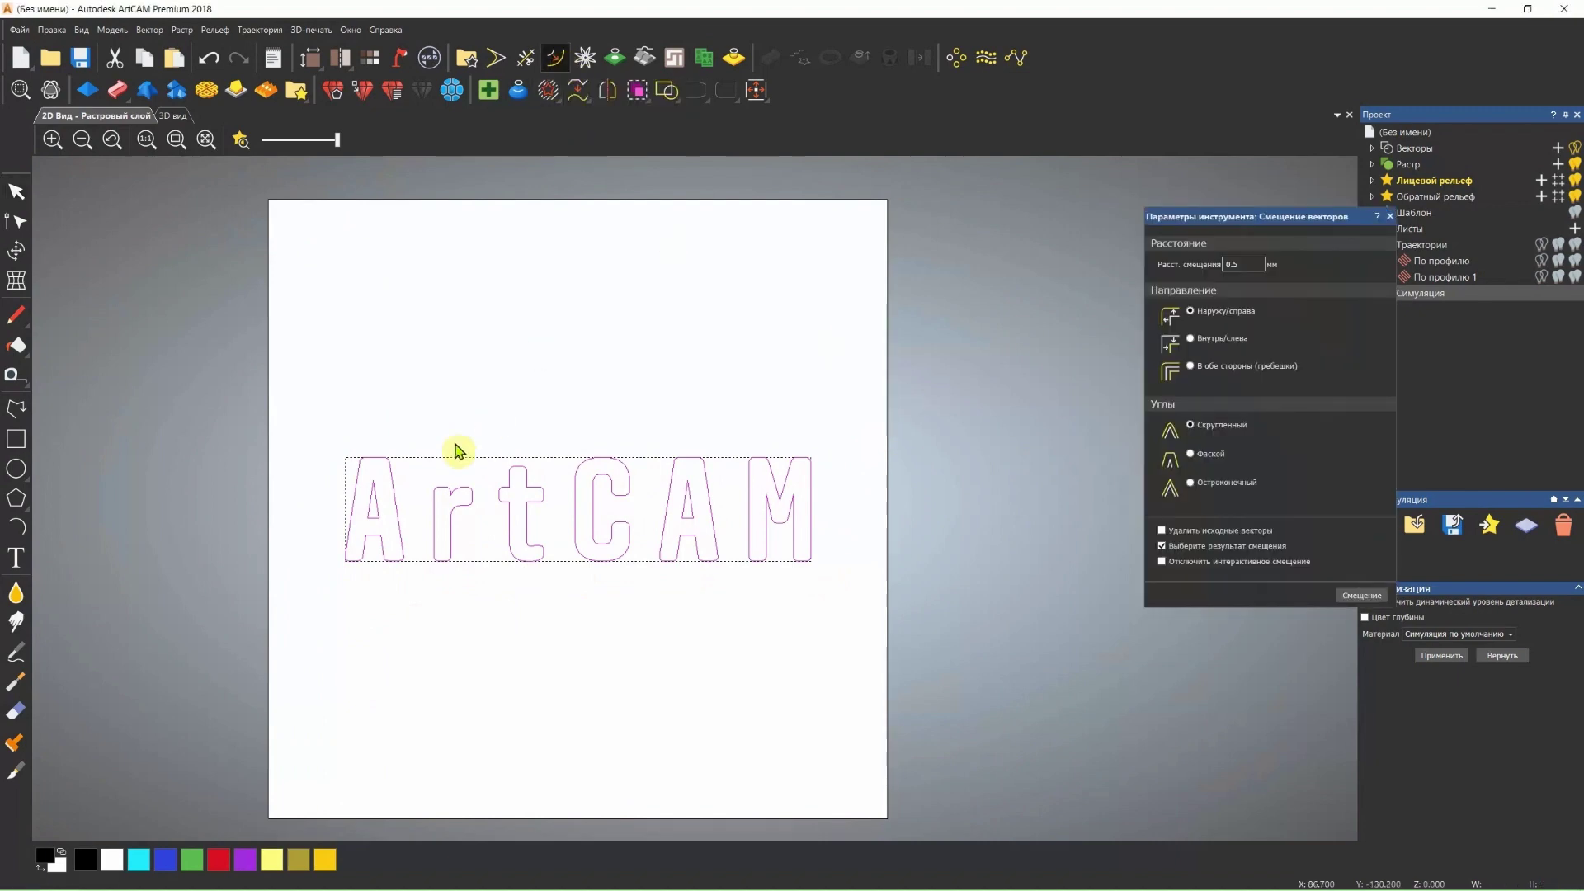
scroll(429, 495, "up", 2)
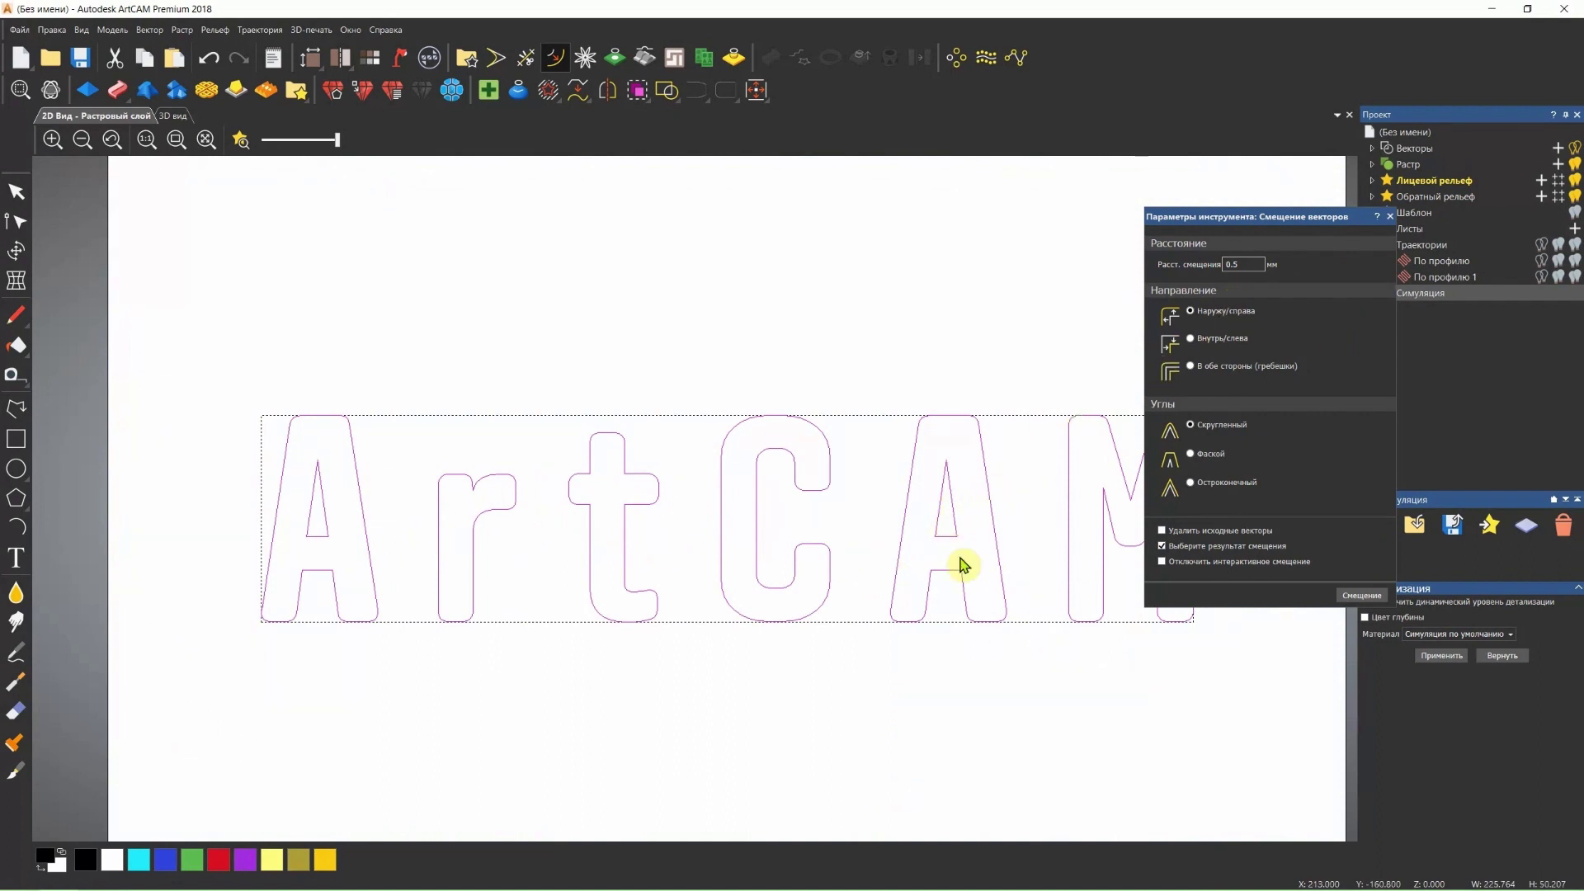
scroll(676, 465, "down", 2)
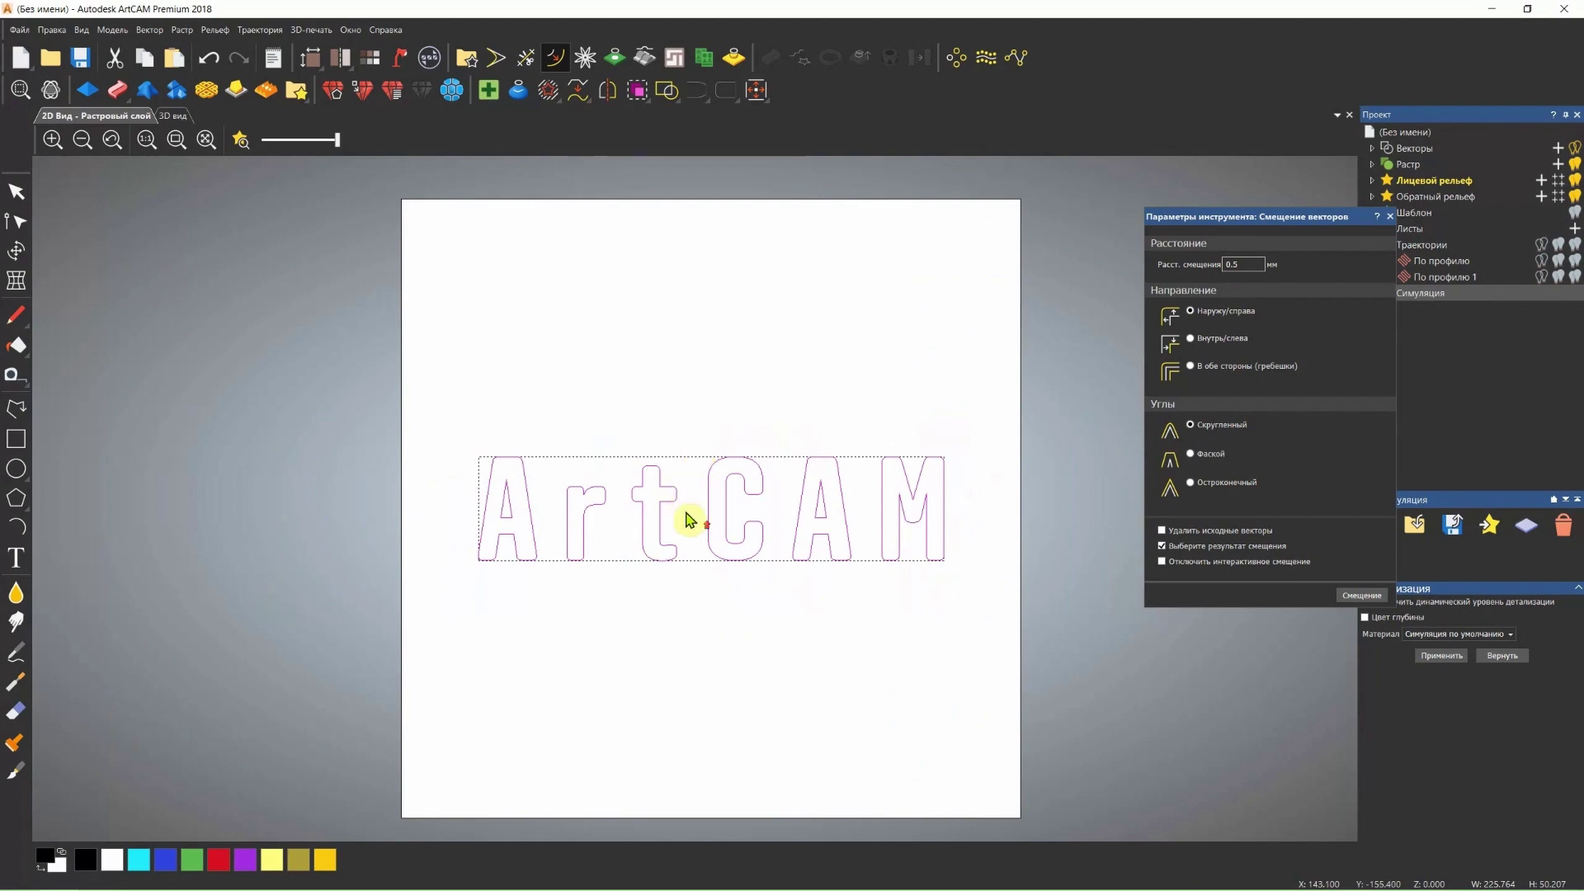
scroll(687, 518, "up", 2)
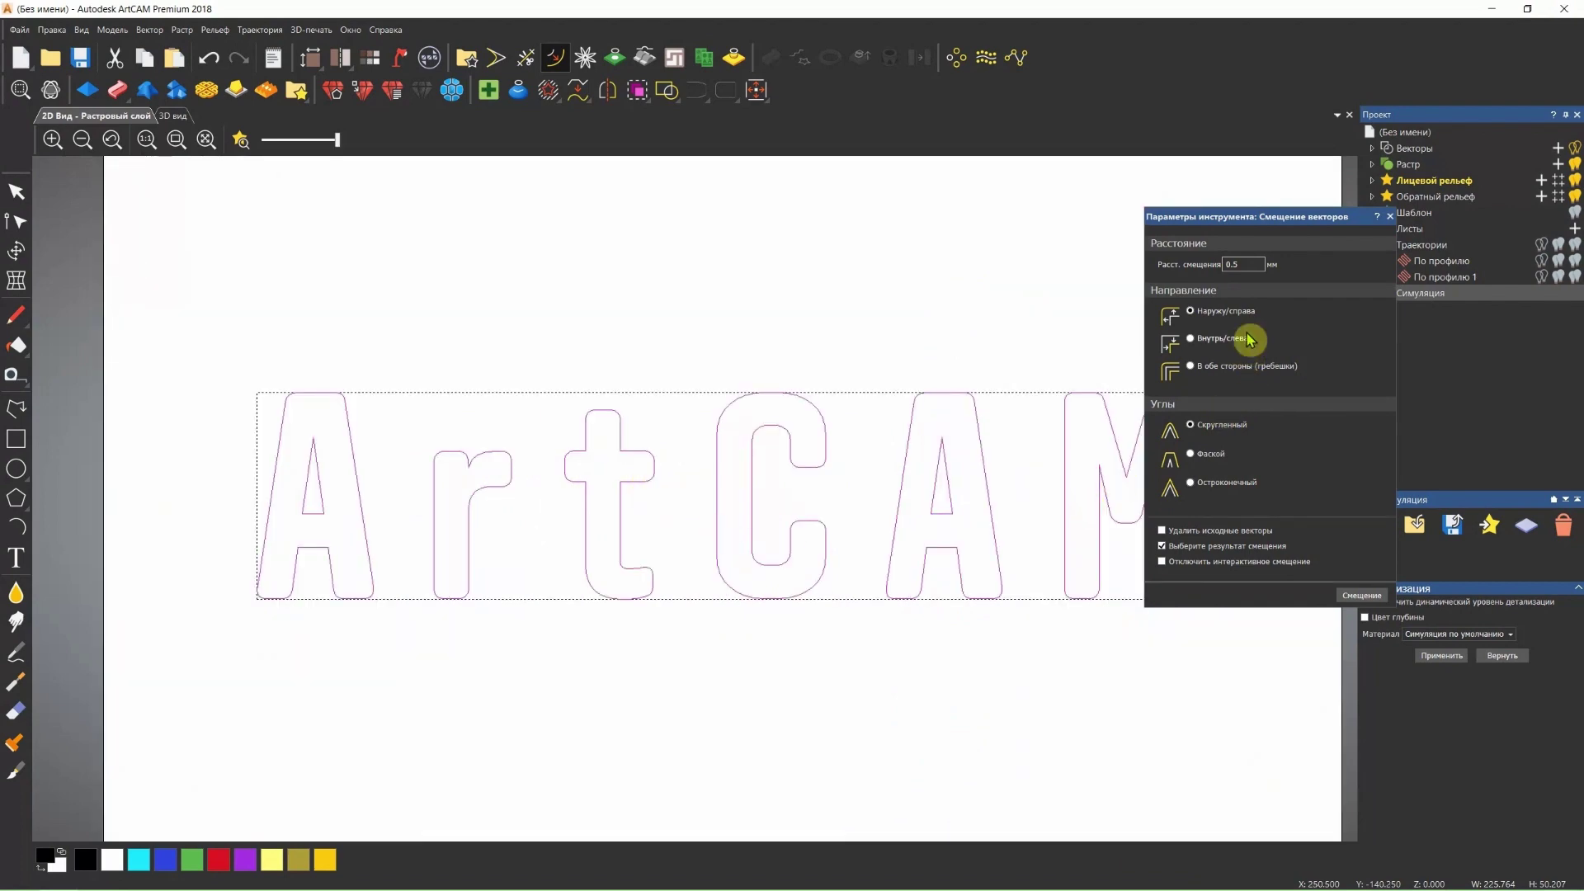
left_click(1359, 595)
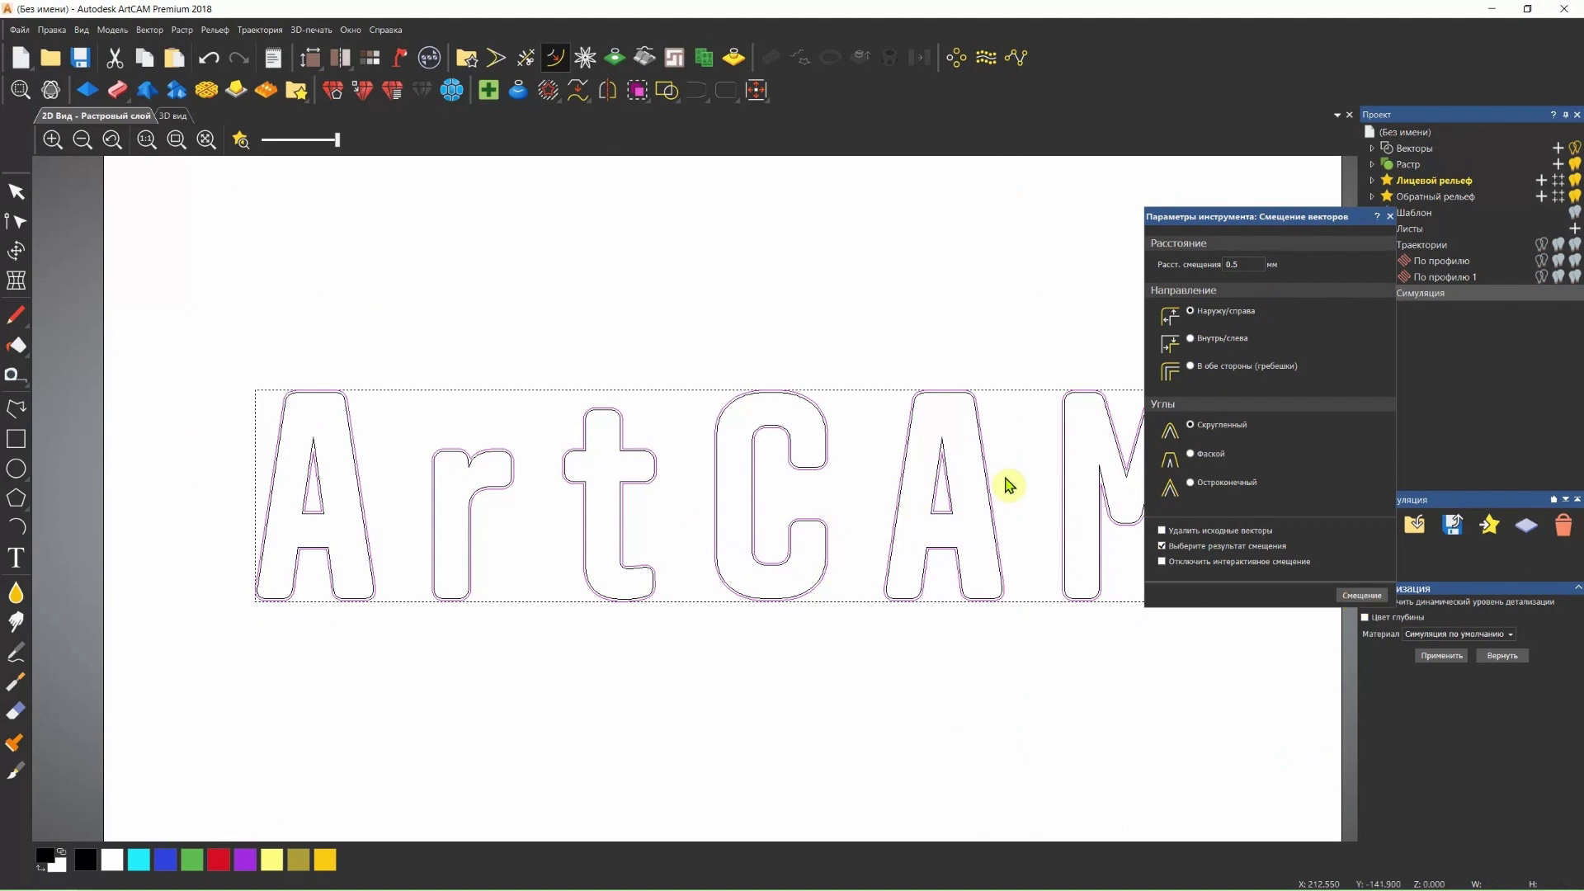
scroll(947, 477, "up", 2)
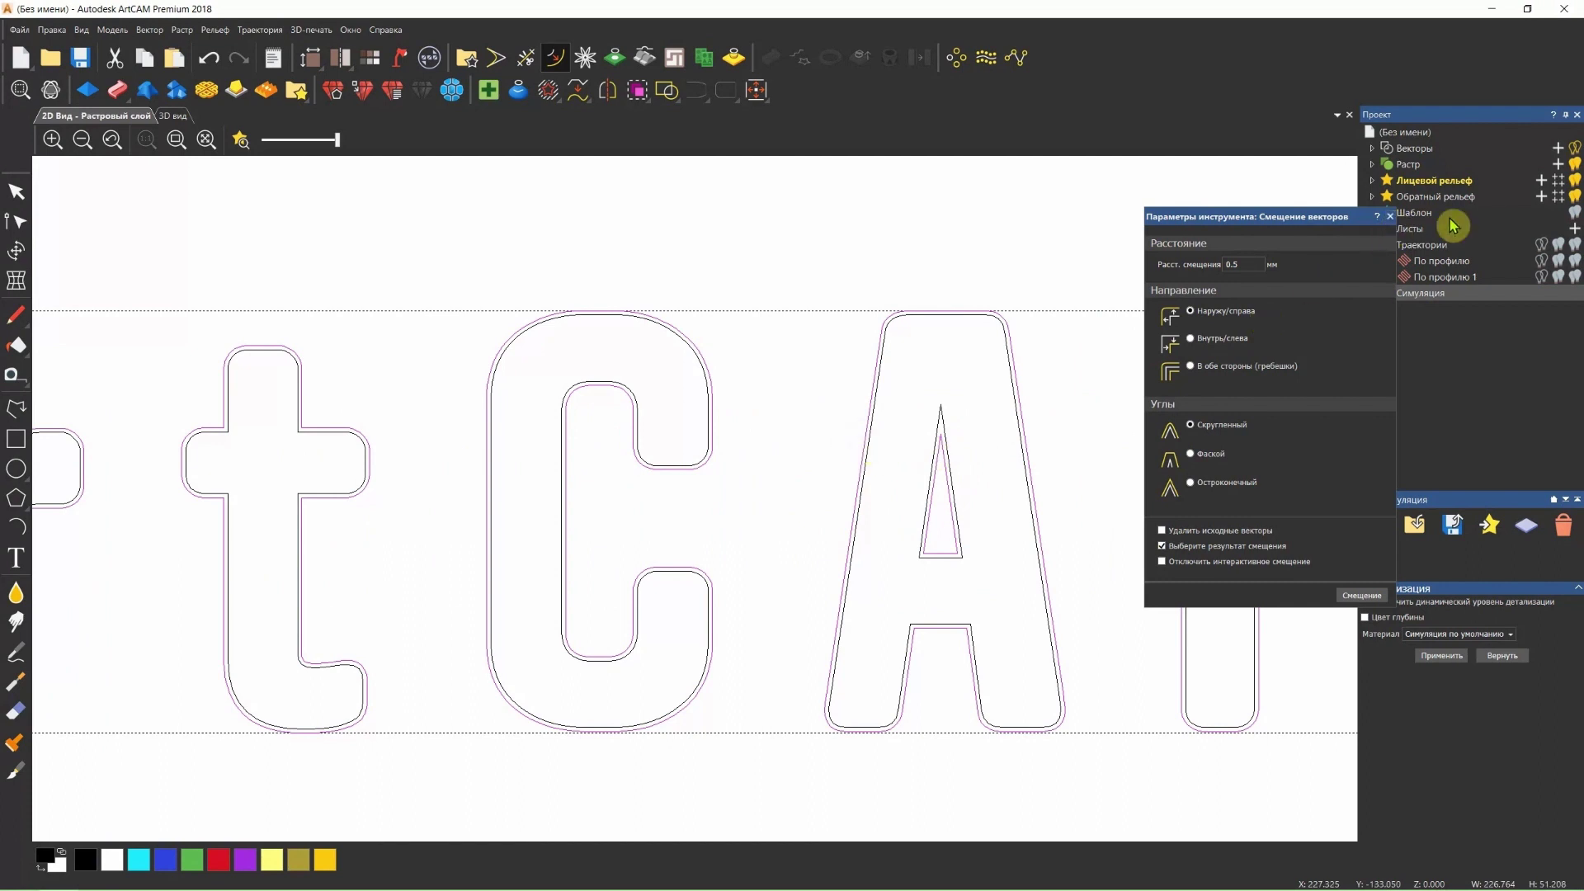
left_click(1391, 216)
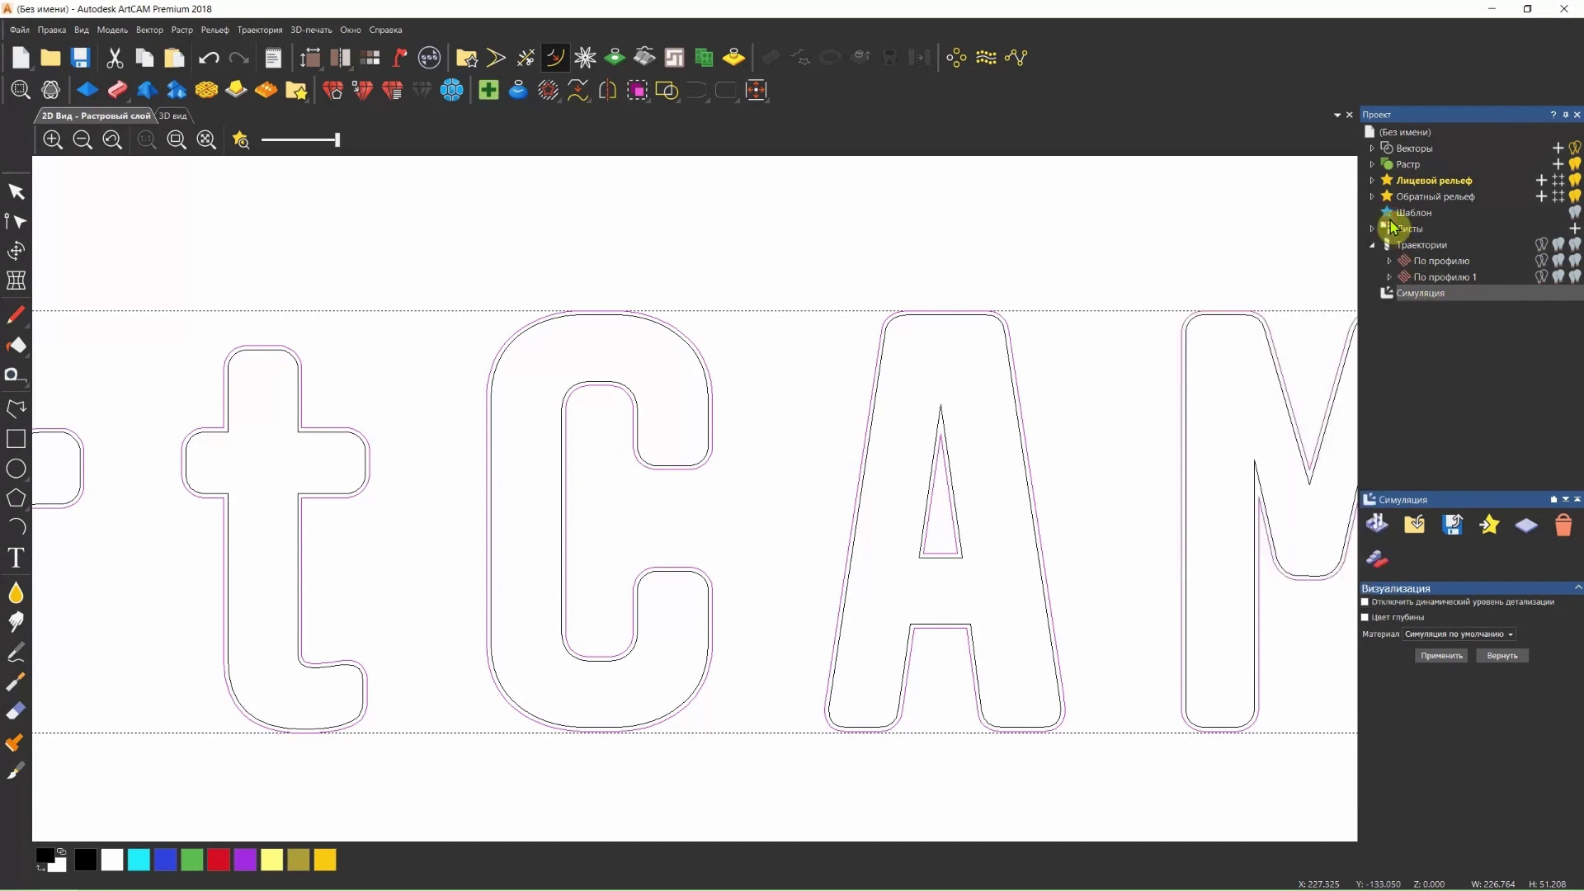
- Reselect the letters for По профилю 1, offset them again, and recalculate the toolpath
double_click(1433, 279)
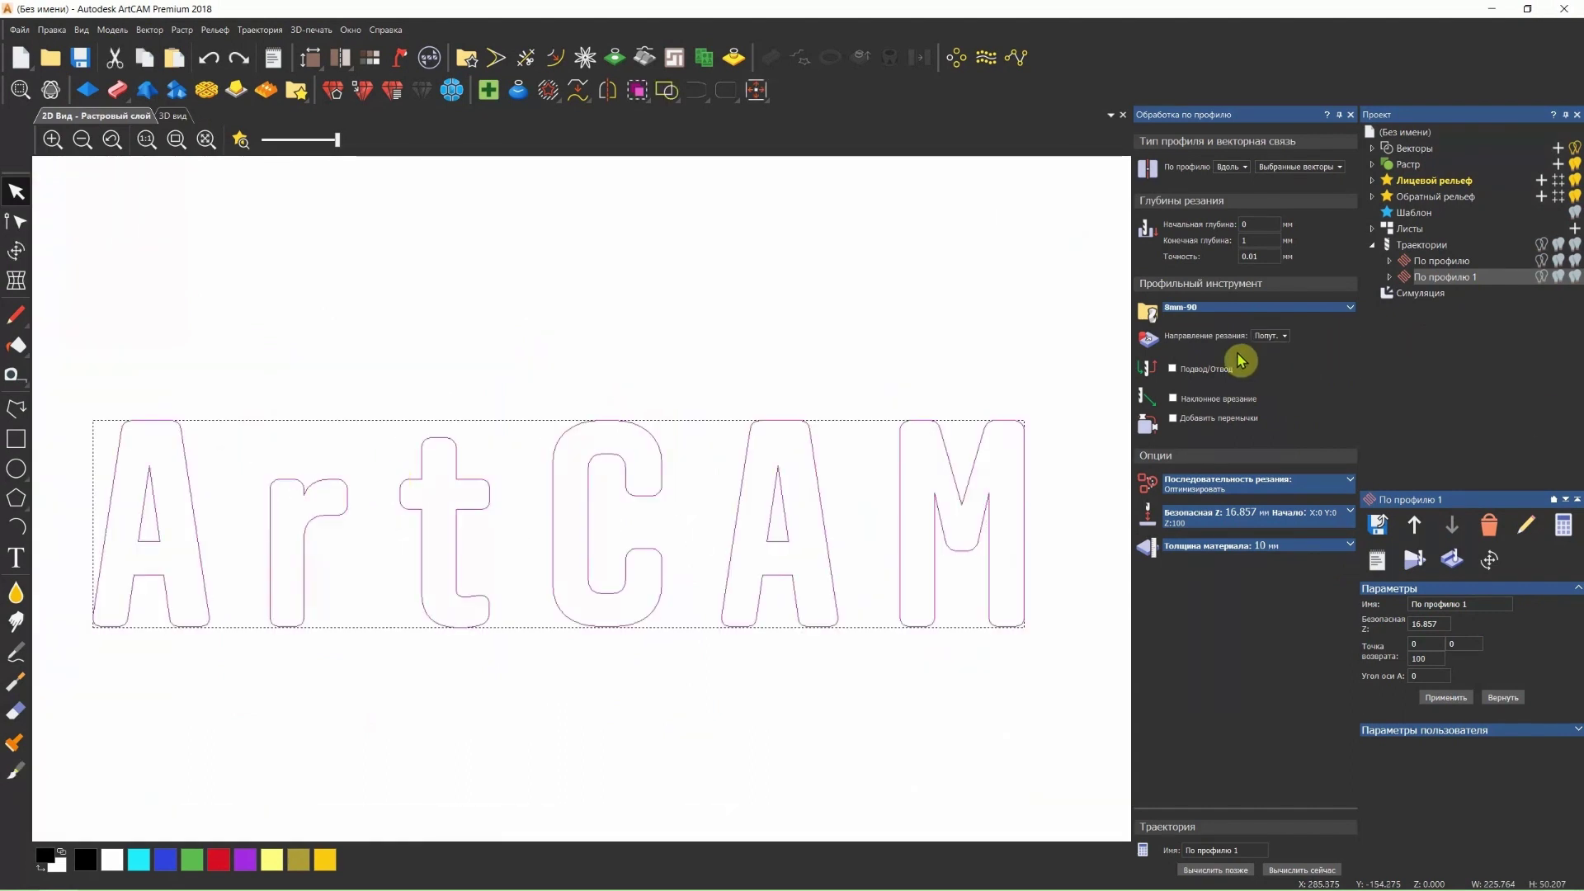
left_click(1001, 286)
left_click_drag(1070, 400, 118, 691)
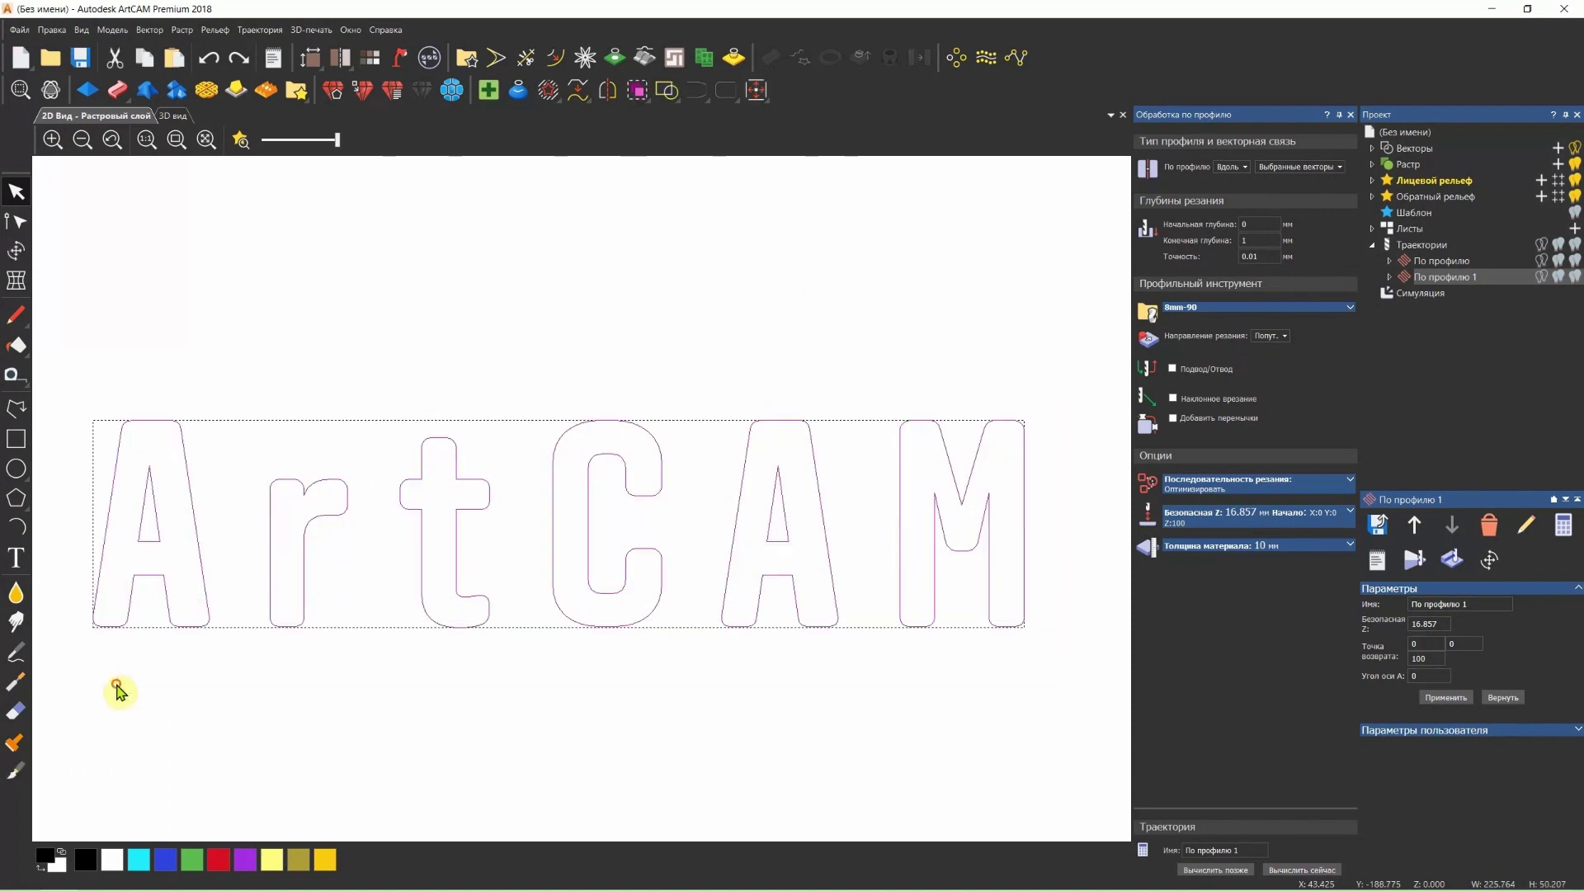
left_click(554, 57)
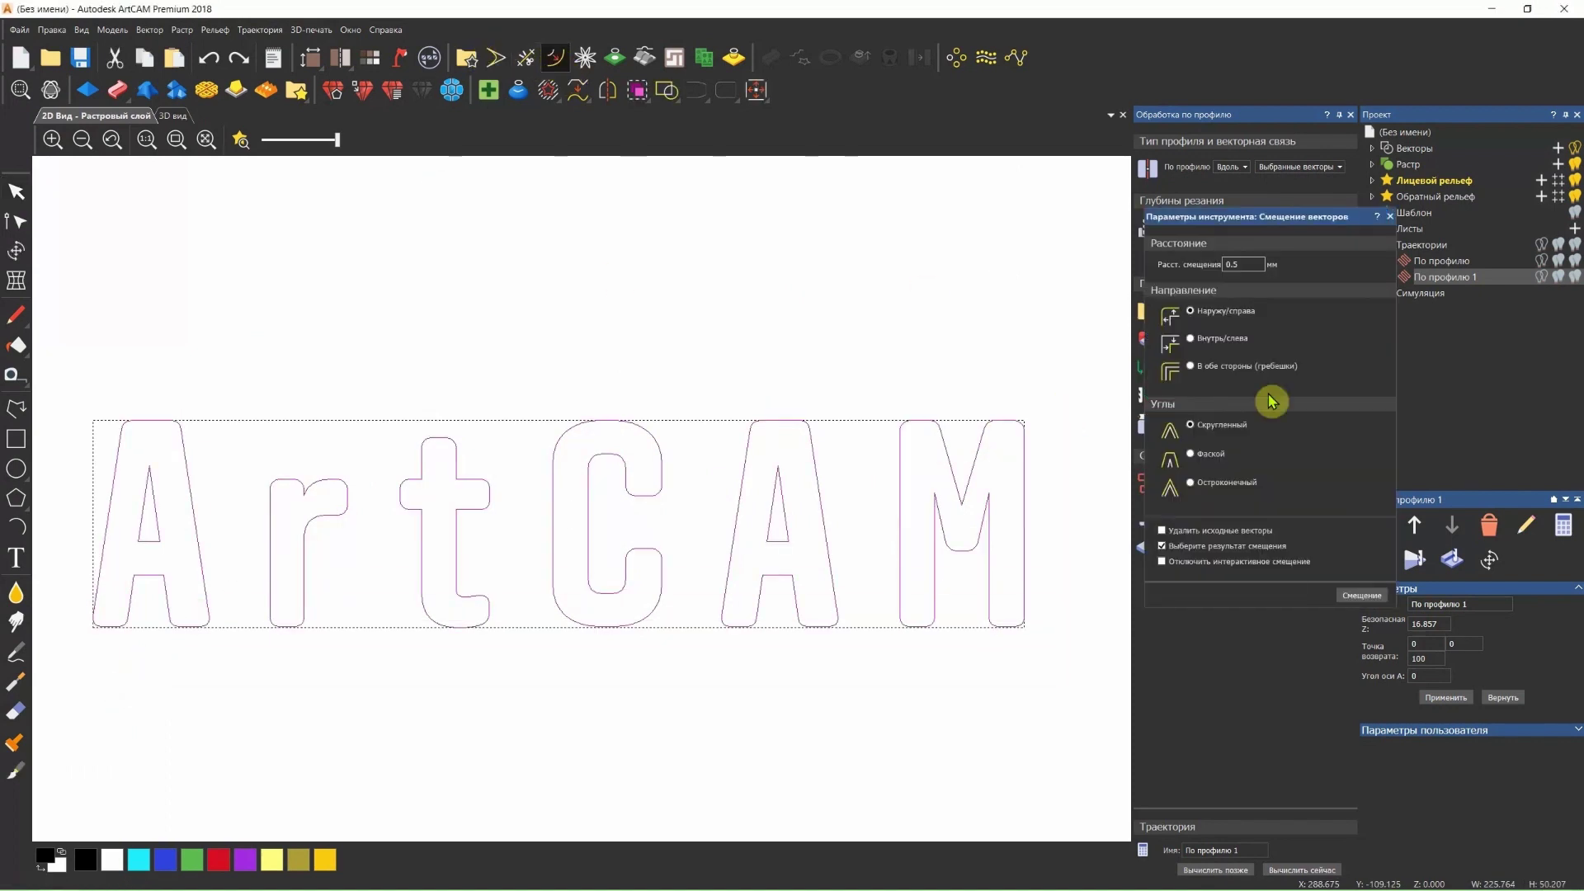
left_click(1359, 594)
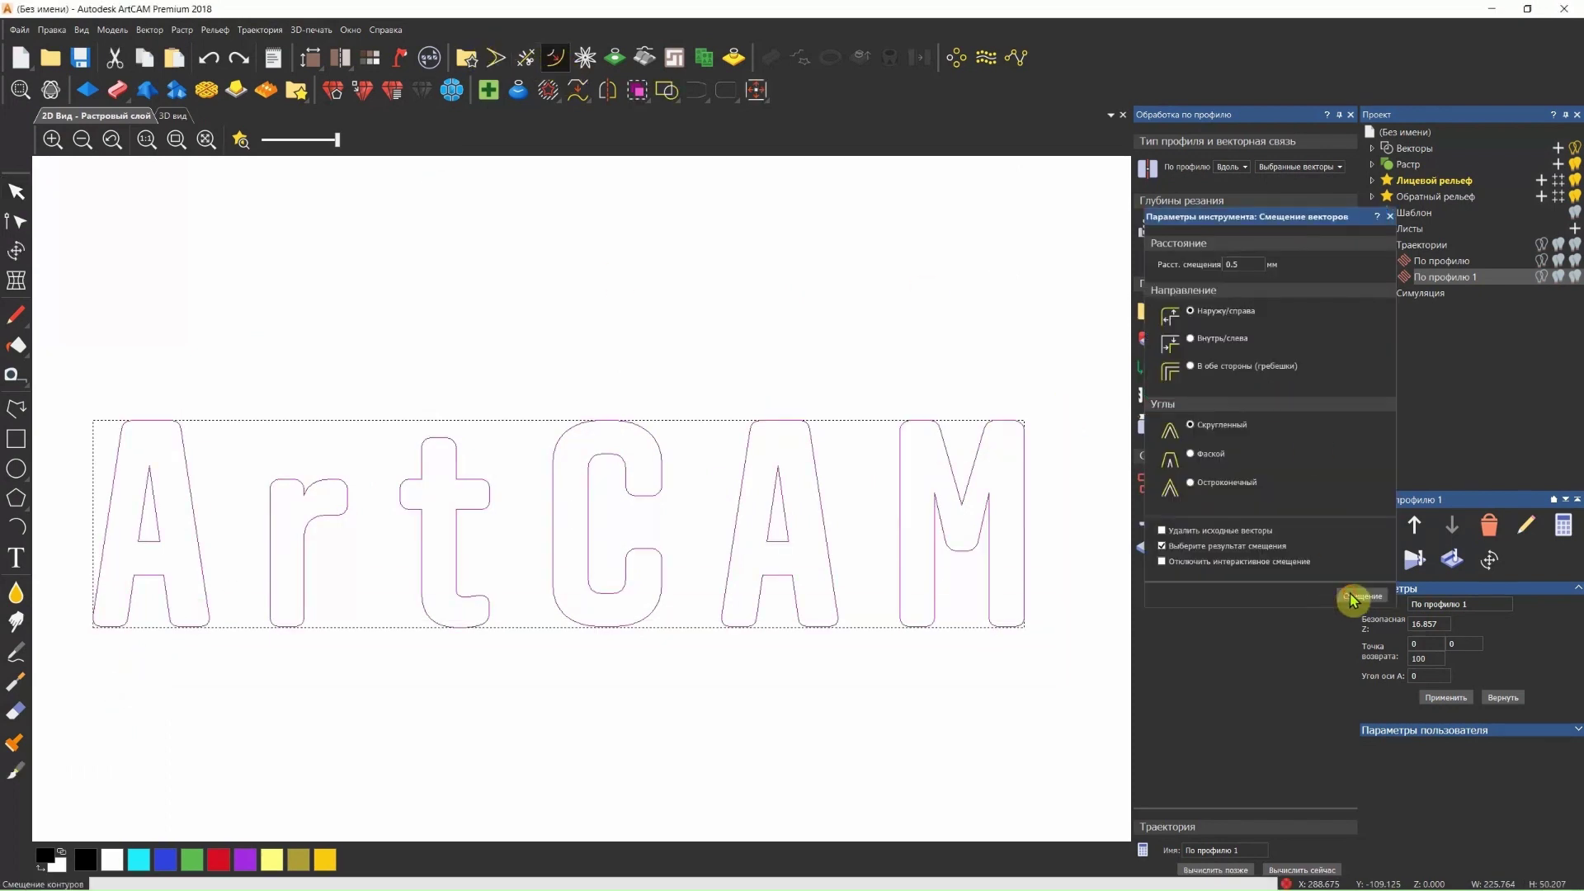
left_click(1391, 218)
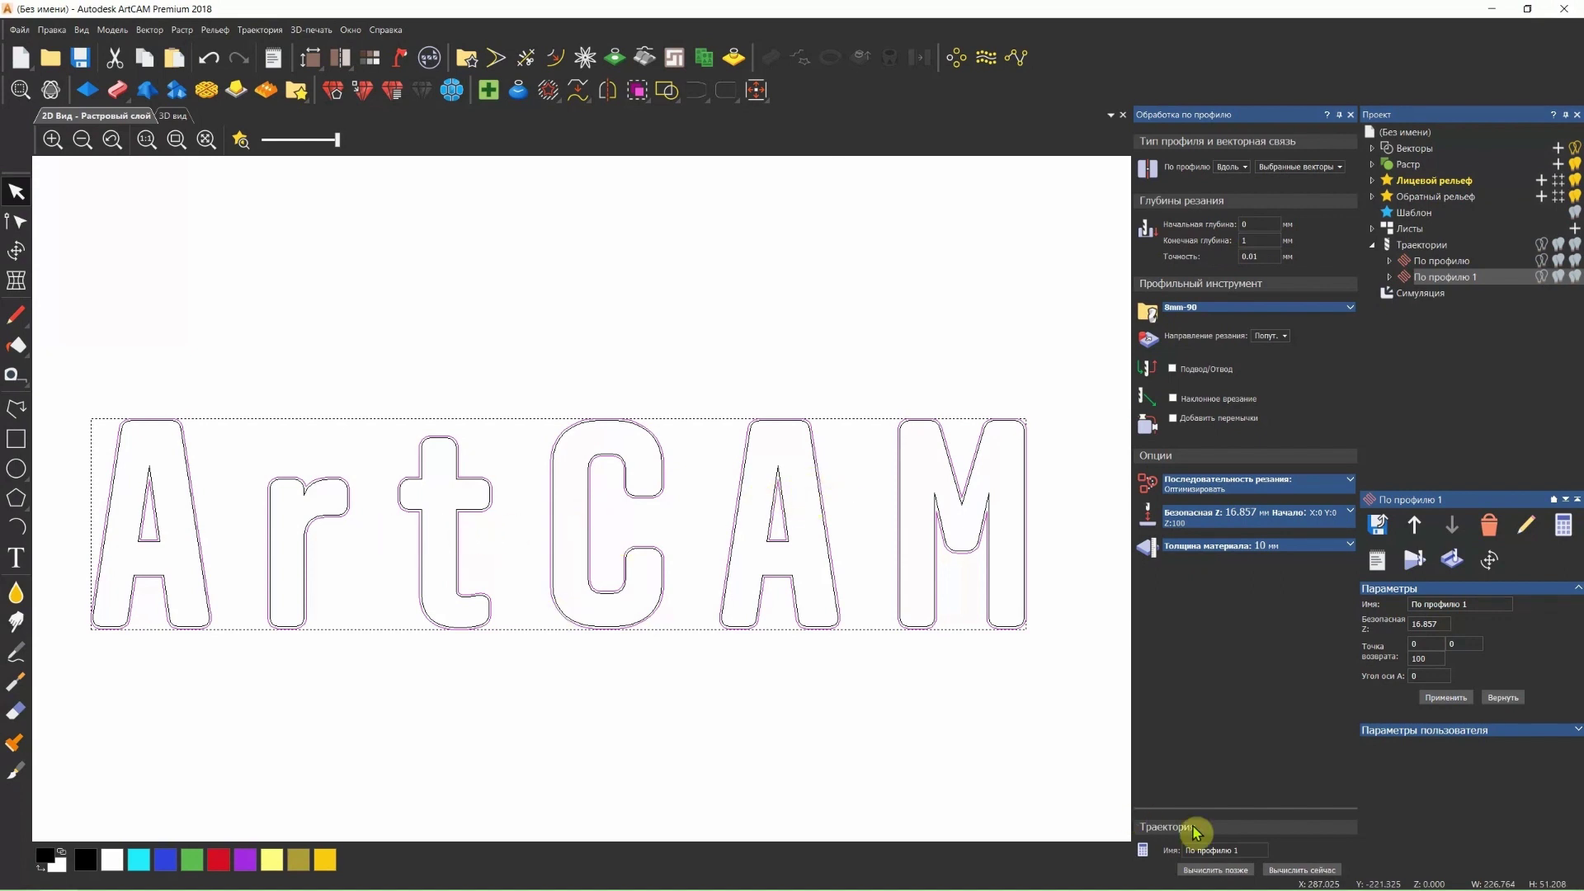
left_click(1308, 871)
- Simulate all toolpaths in the 3D view at high speed
left_click(175, 115)
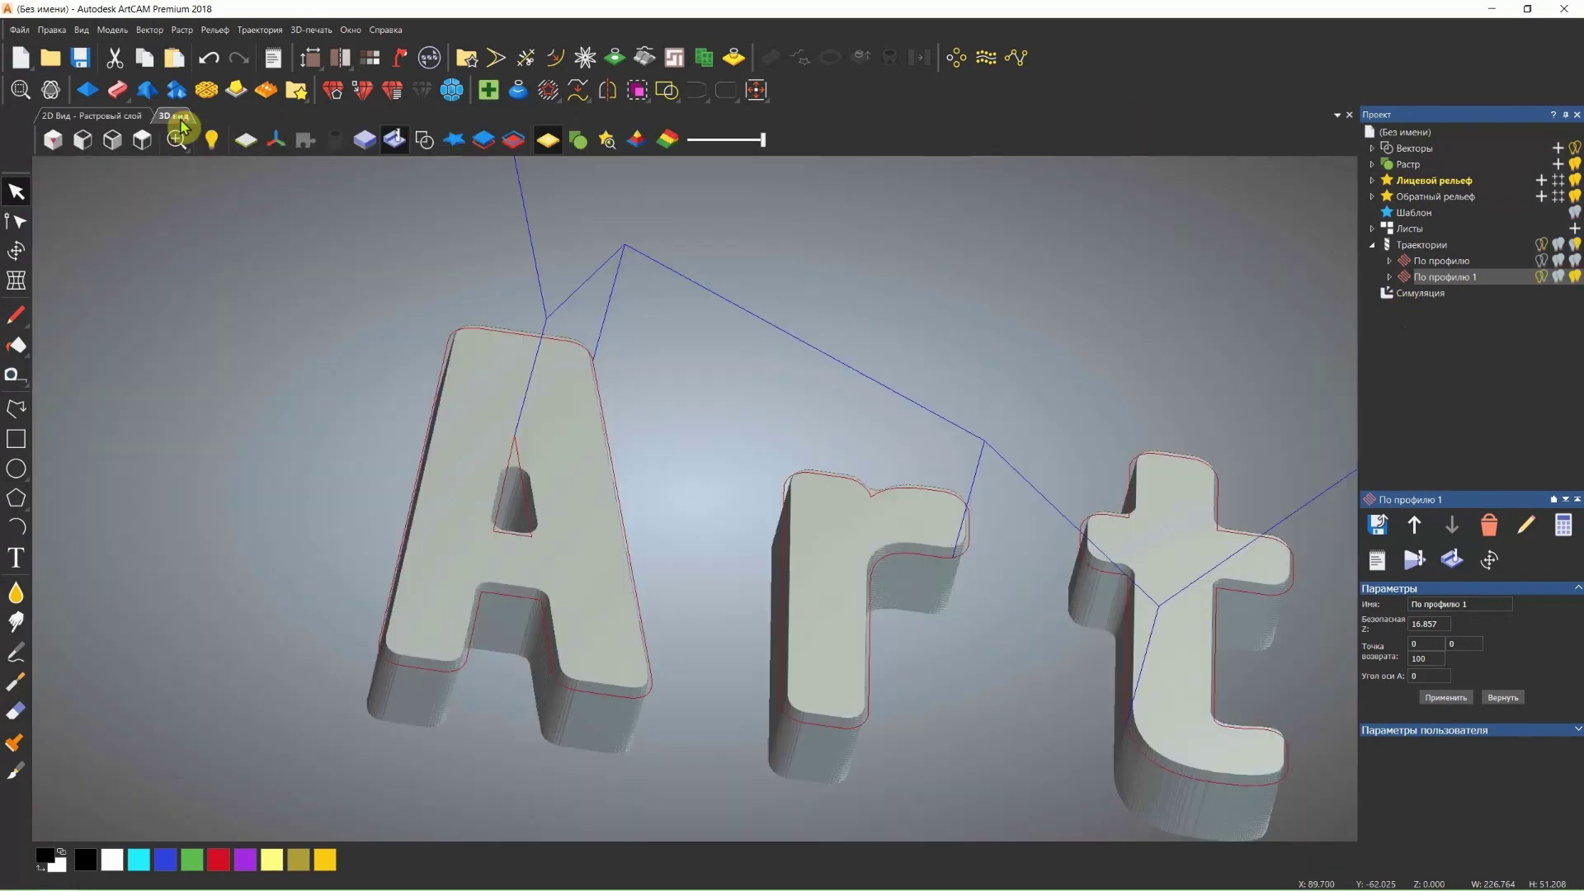
mouse_move(566, 532)
left_mouse_down()
mouse_move(750, 453)
mouse_move(1327, 353)
left_mouse_up()
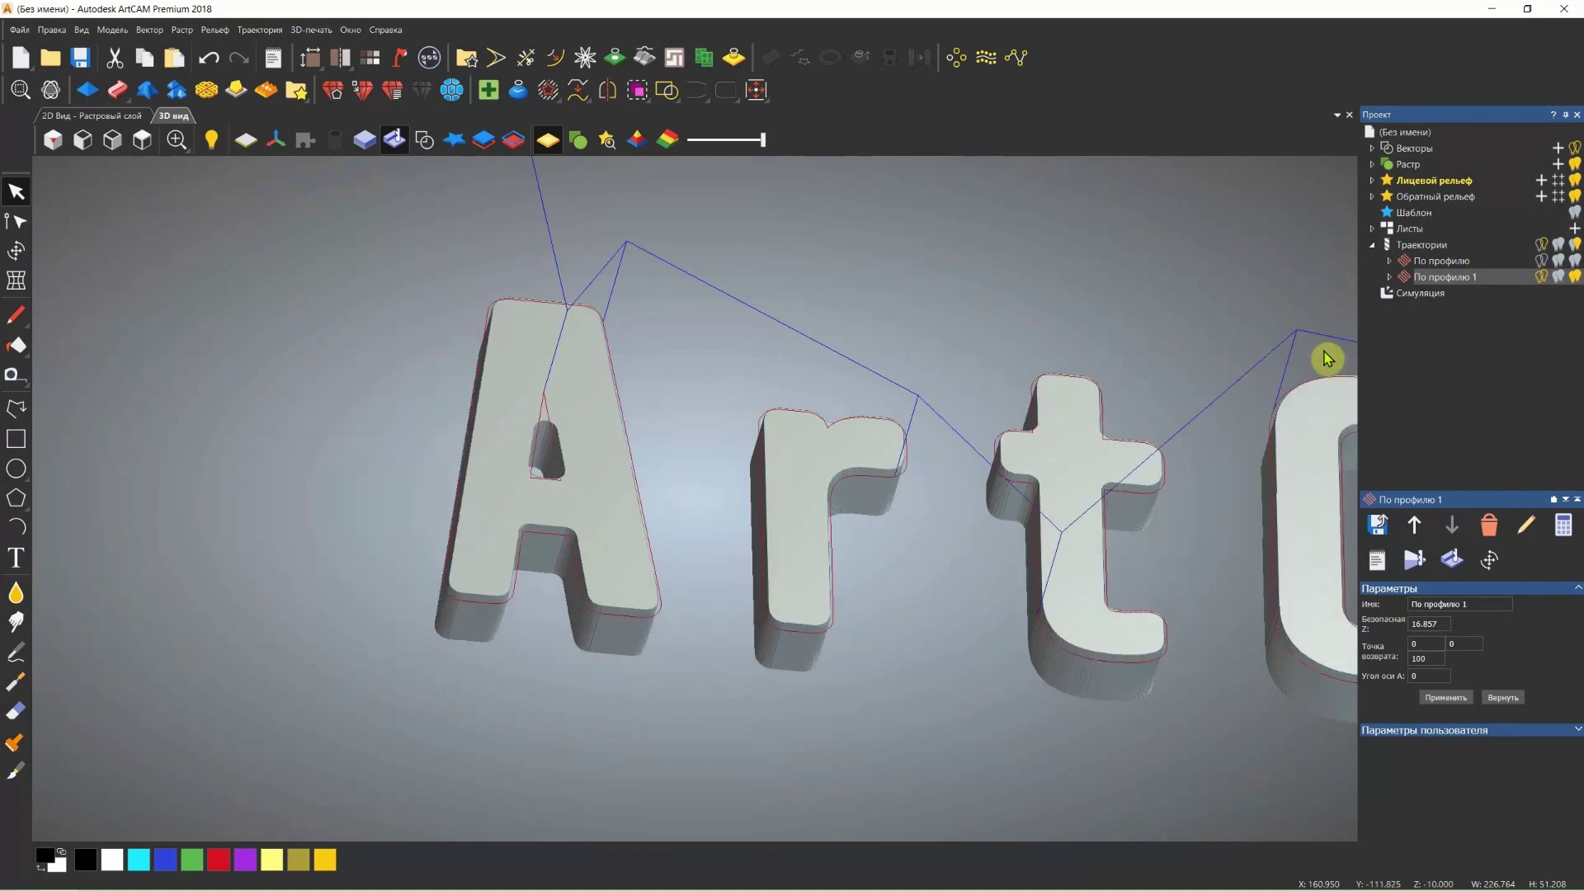
right_click(1425, 286)
left_click(1442, 431)
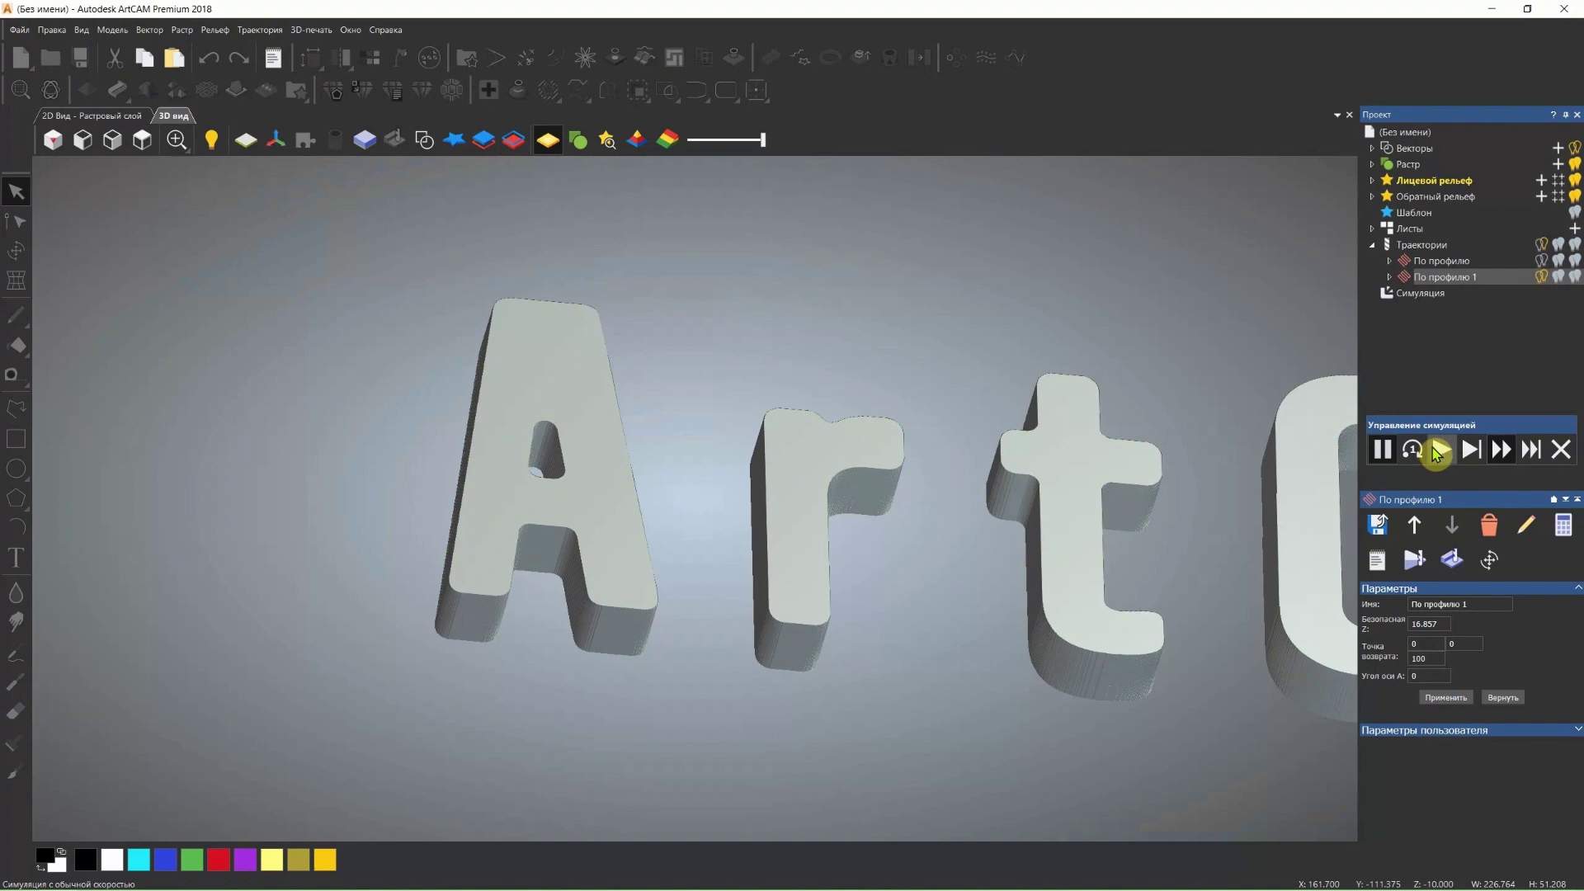
left_click(1436, 452)
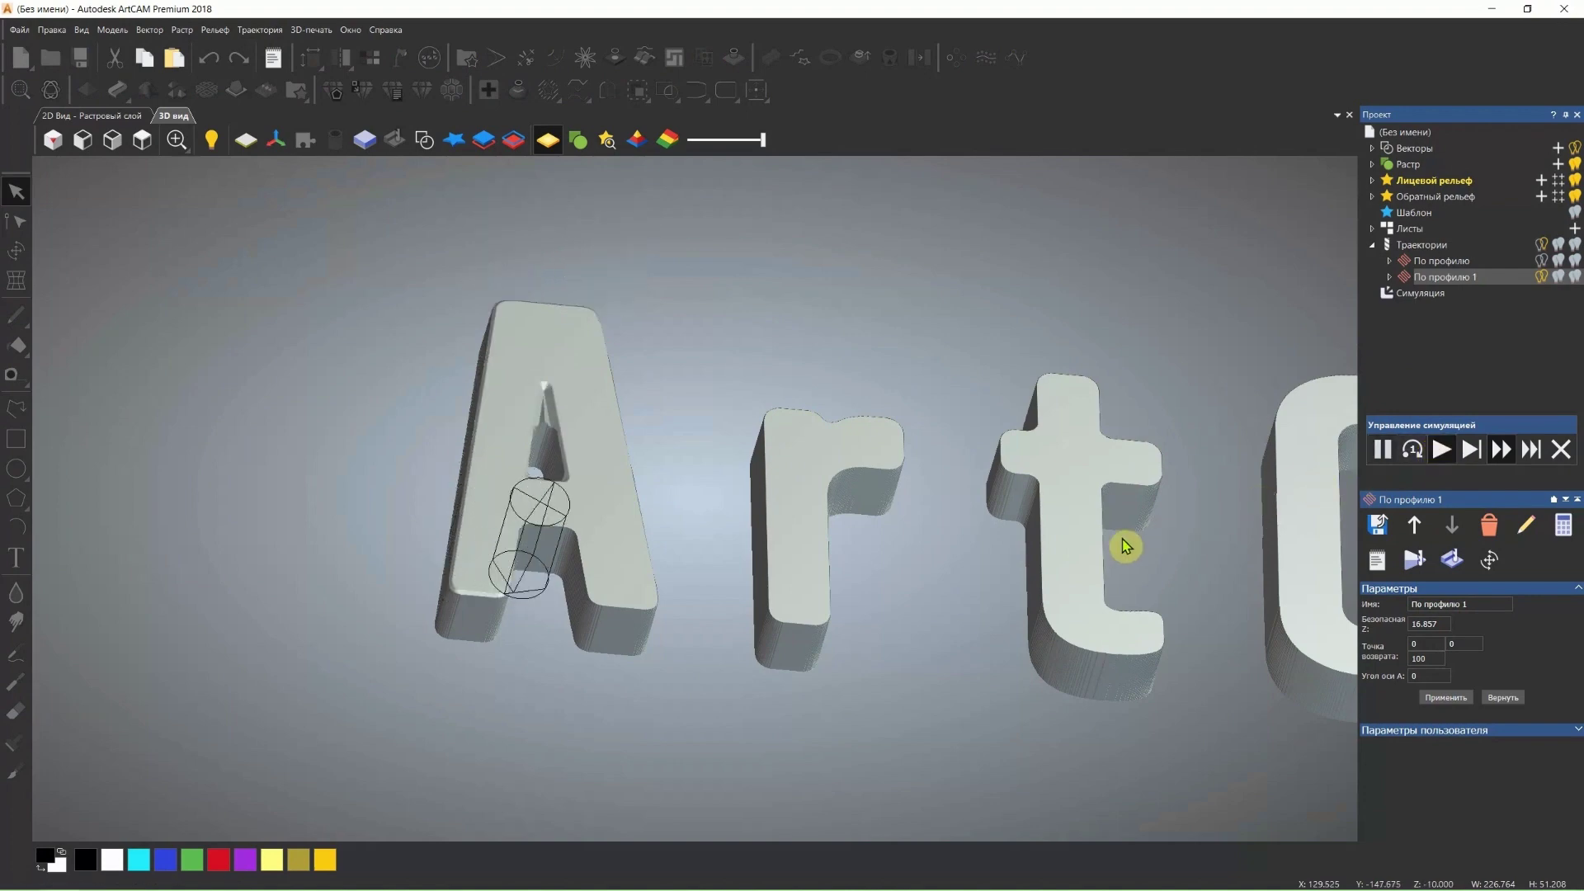
left_click(1500, 450)
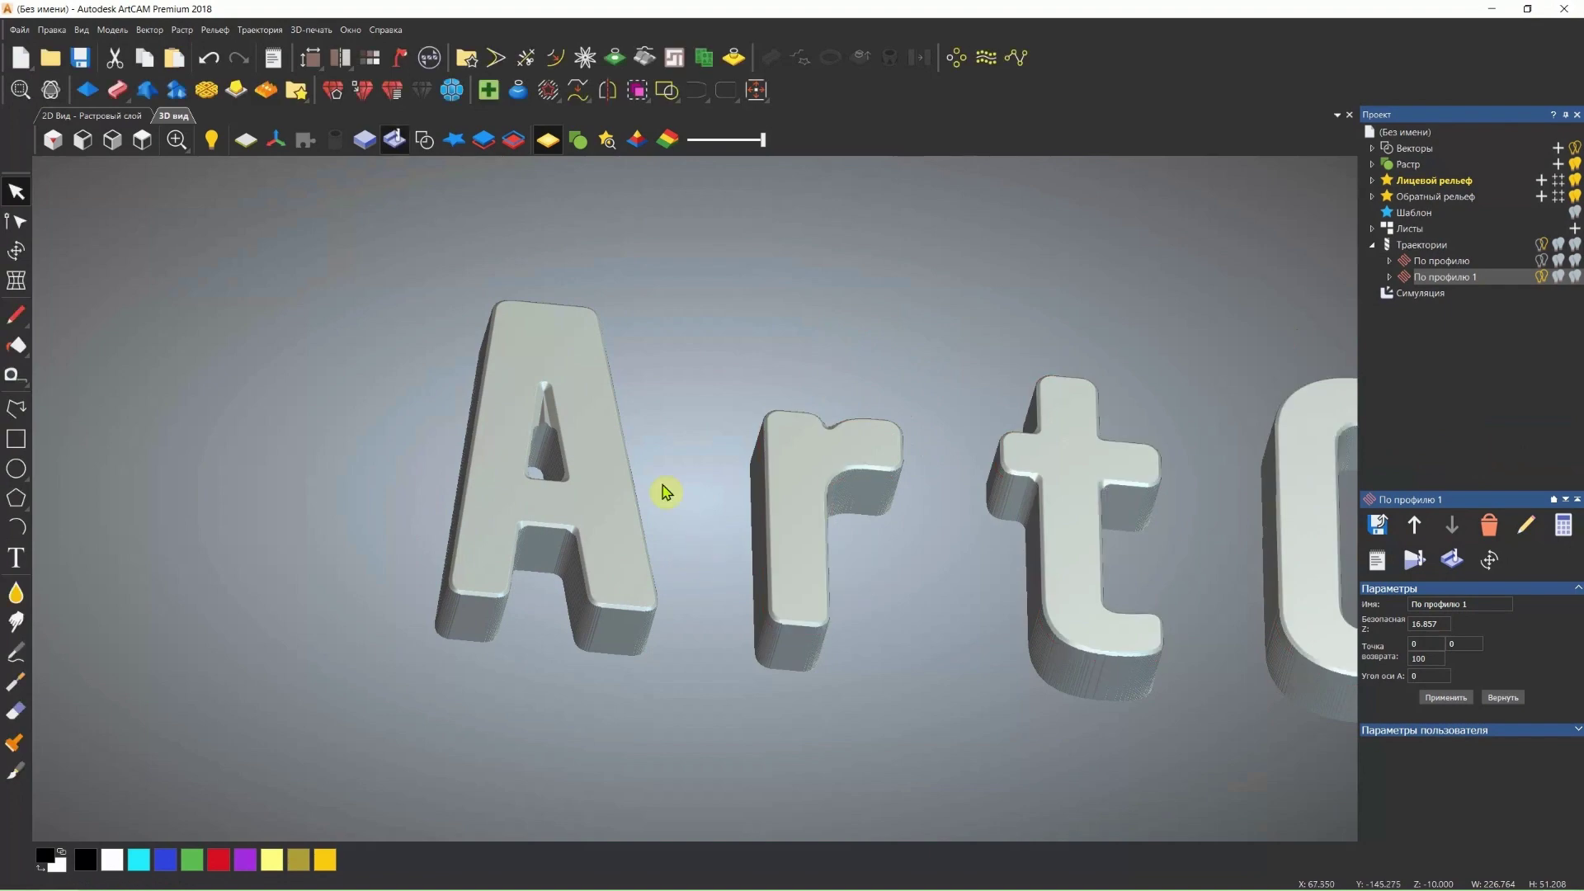
- Zoom and pan in to inspect the cut edges of the A and t
scroll(663, 491, "down", 2)
scroll(577, 417, "up", 1)
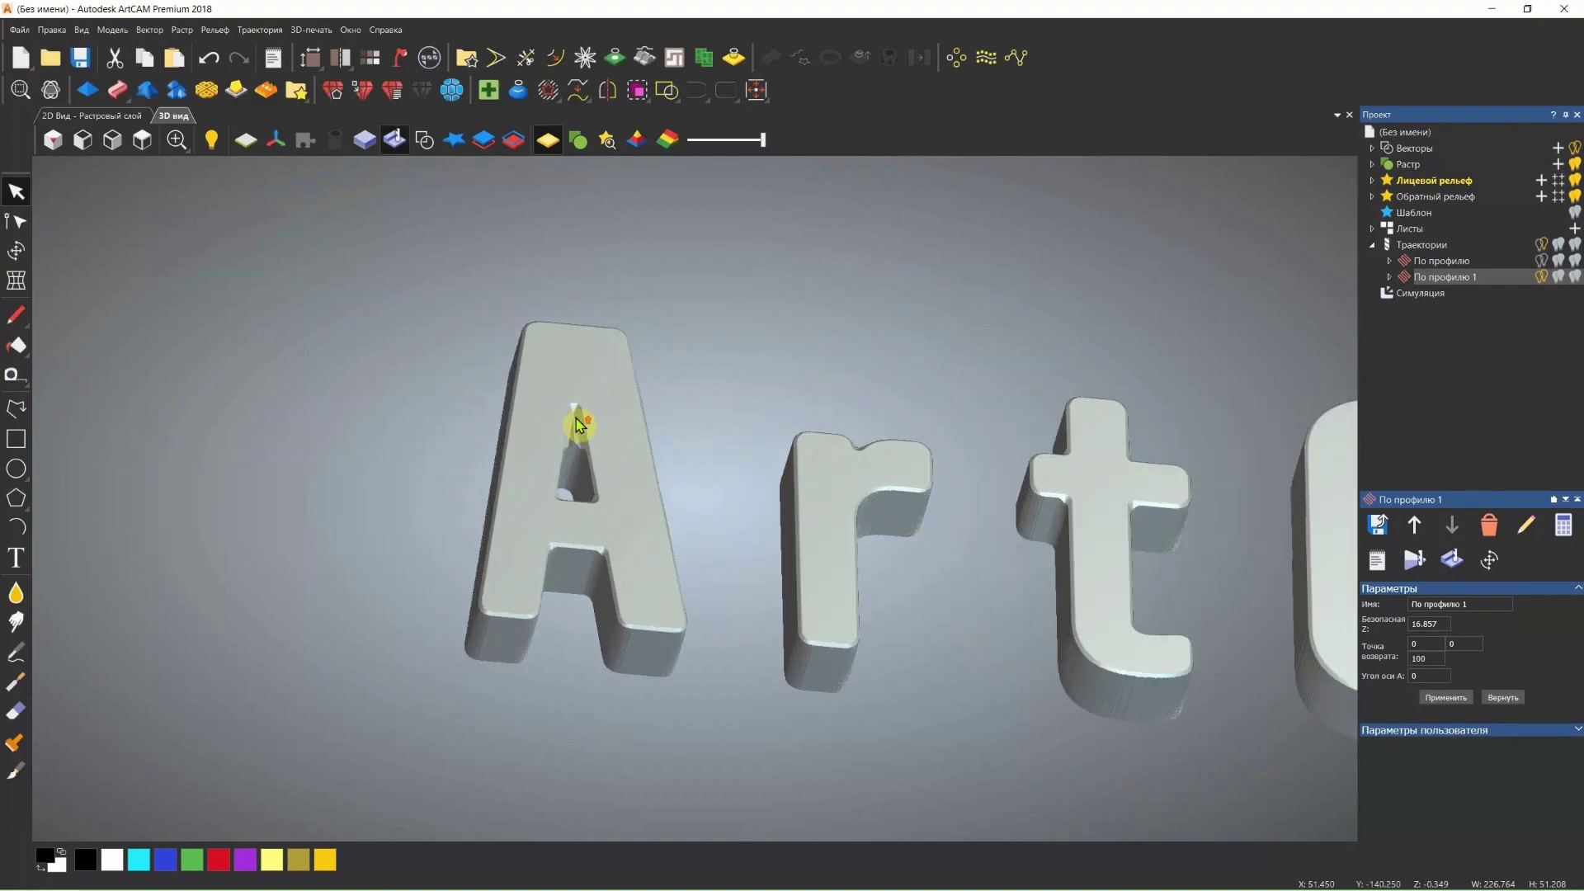
scroll(577, 432, "up", 2)
scroll(573, 442, "up", 2)
left_click_drag(580, 465, 576, 478)
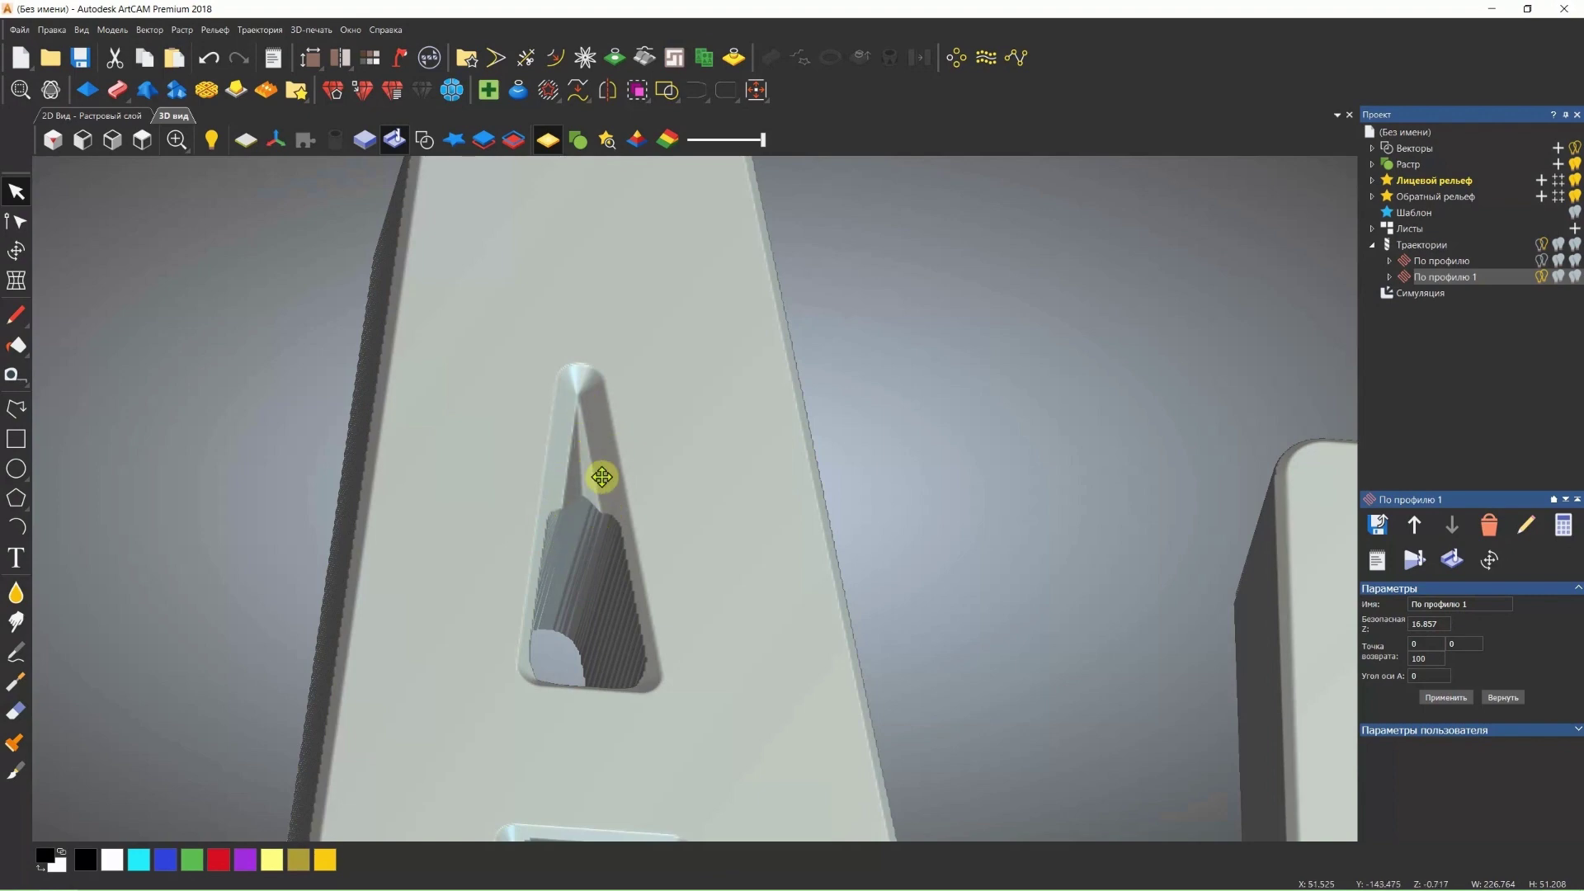
scroll(616, 505, "up", 1)
scroll(637, 555, "down", 3)
scroll(636, 555, "down", 2)
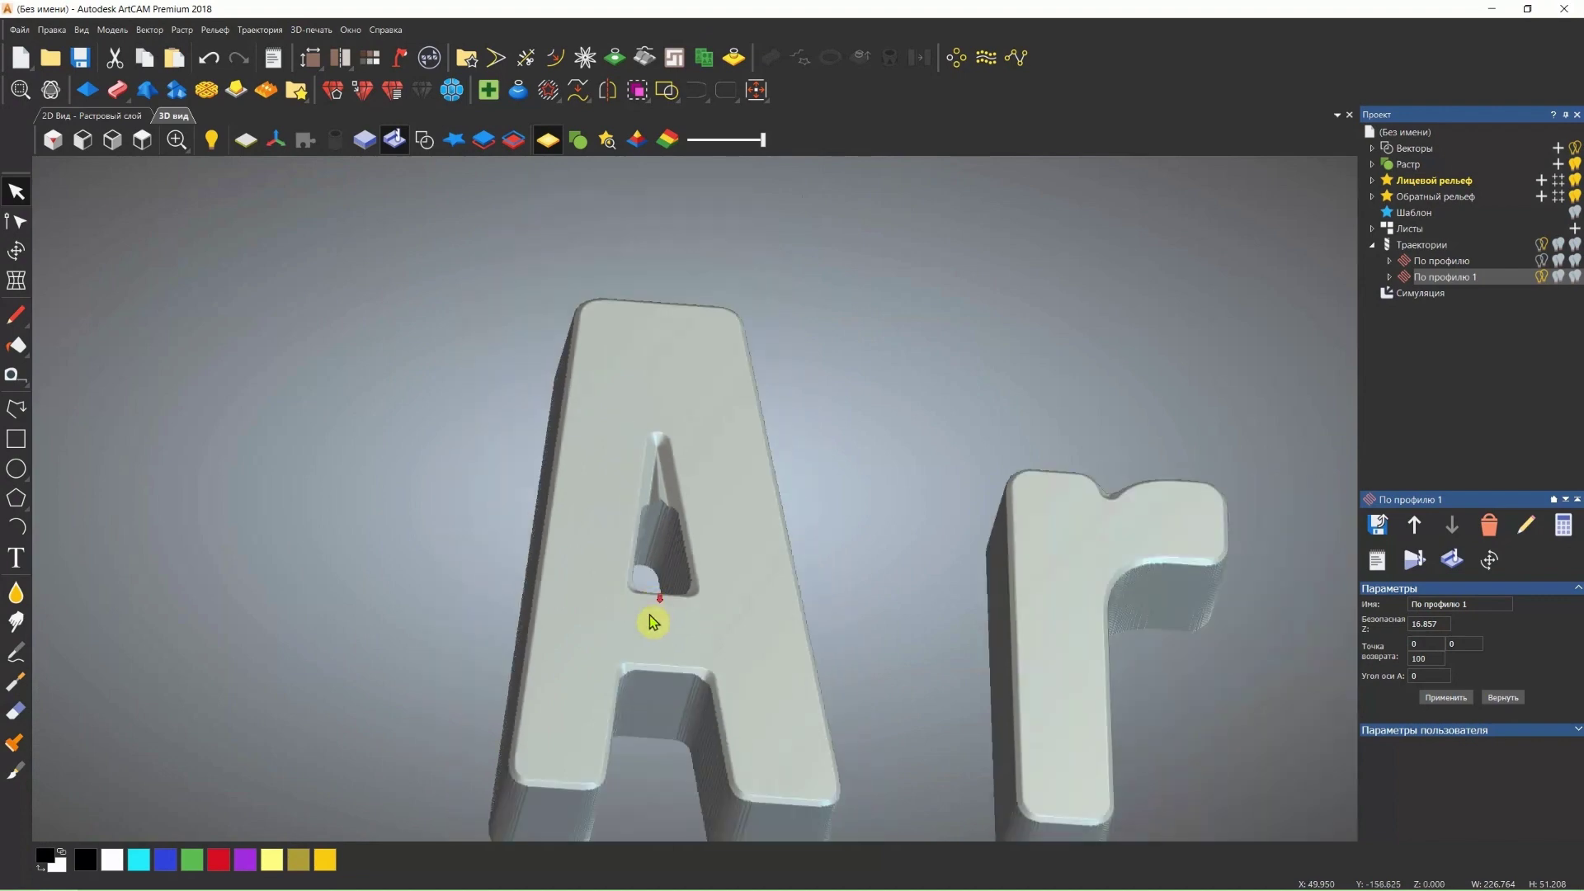
scroll(651, 622, "up", 4)
scroll(709, 702, "up", 2)
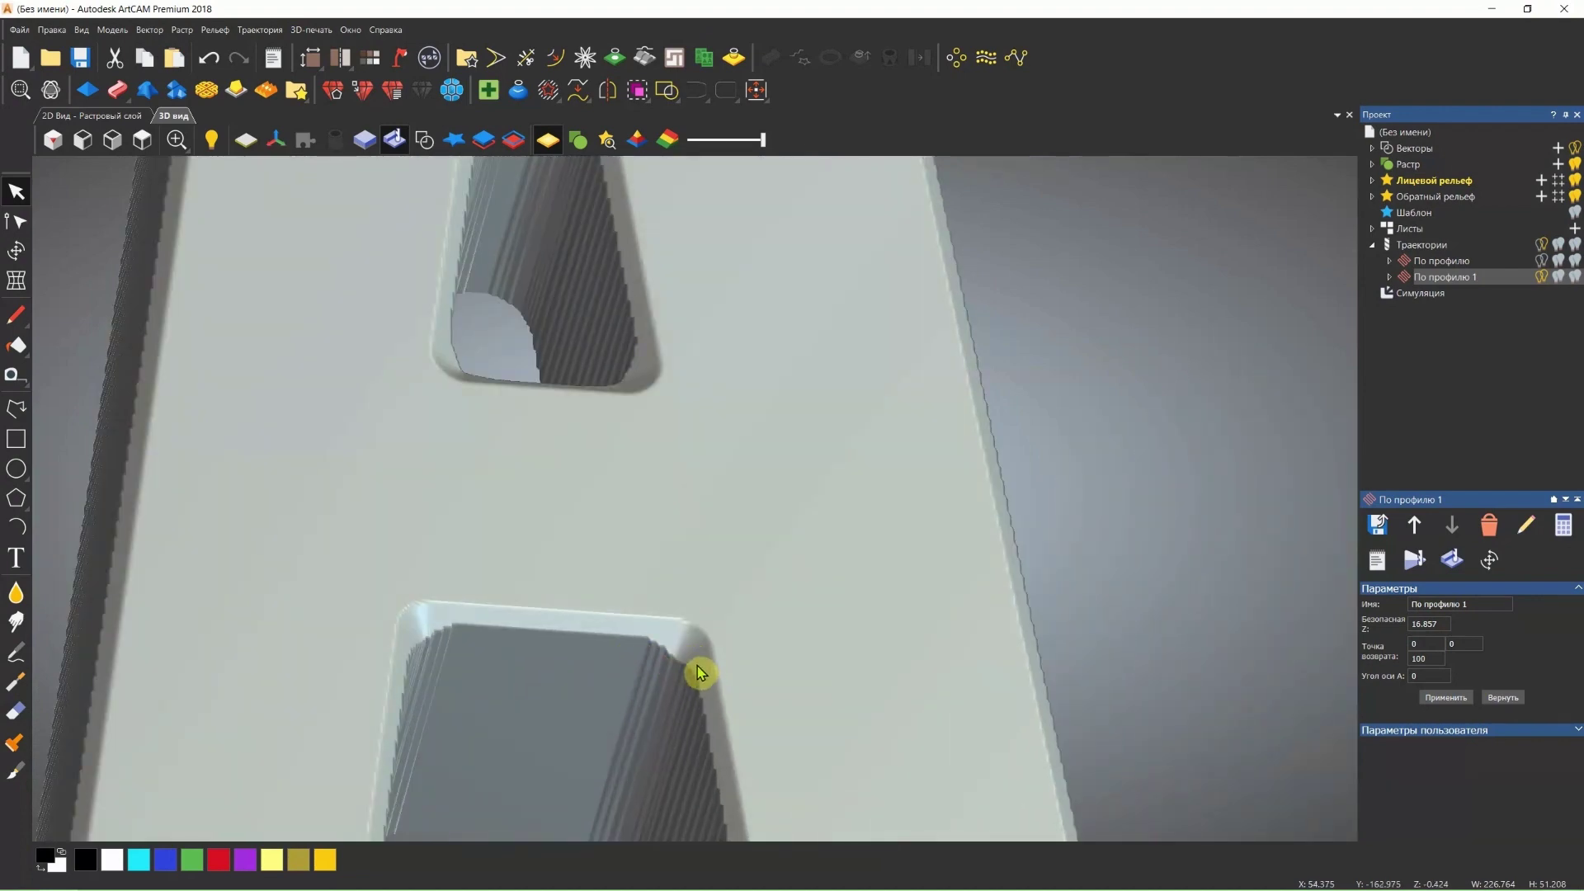
scroll(697, 652, "down", 2)
scroll(753, 611, "down", 2)
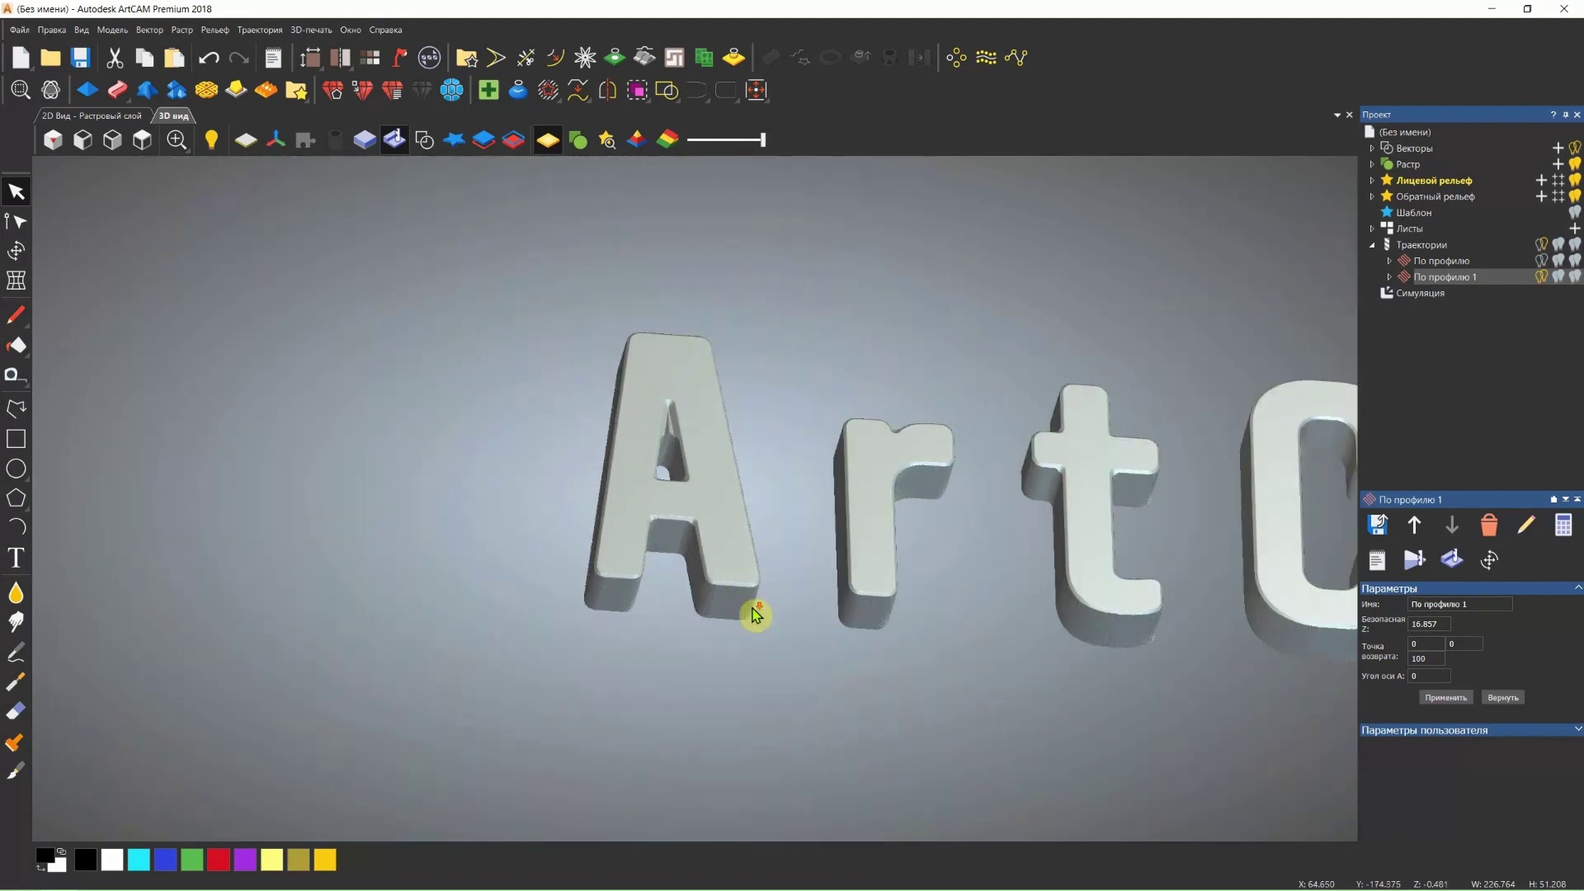
scroll(994, 453, "up", 2)
scroll(1188, 487, "up", 3)
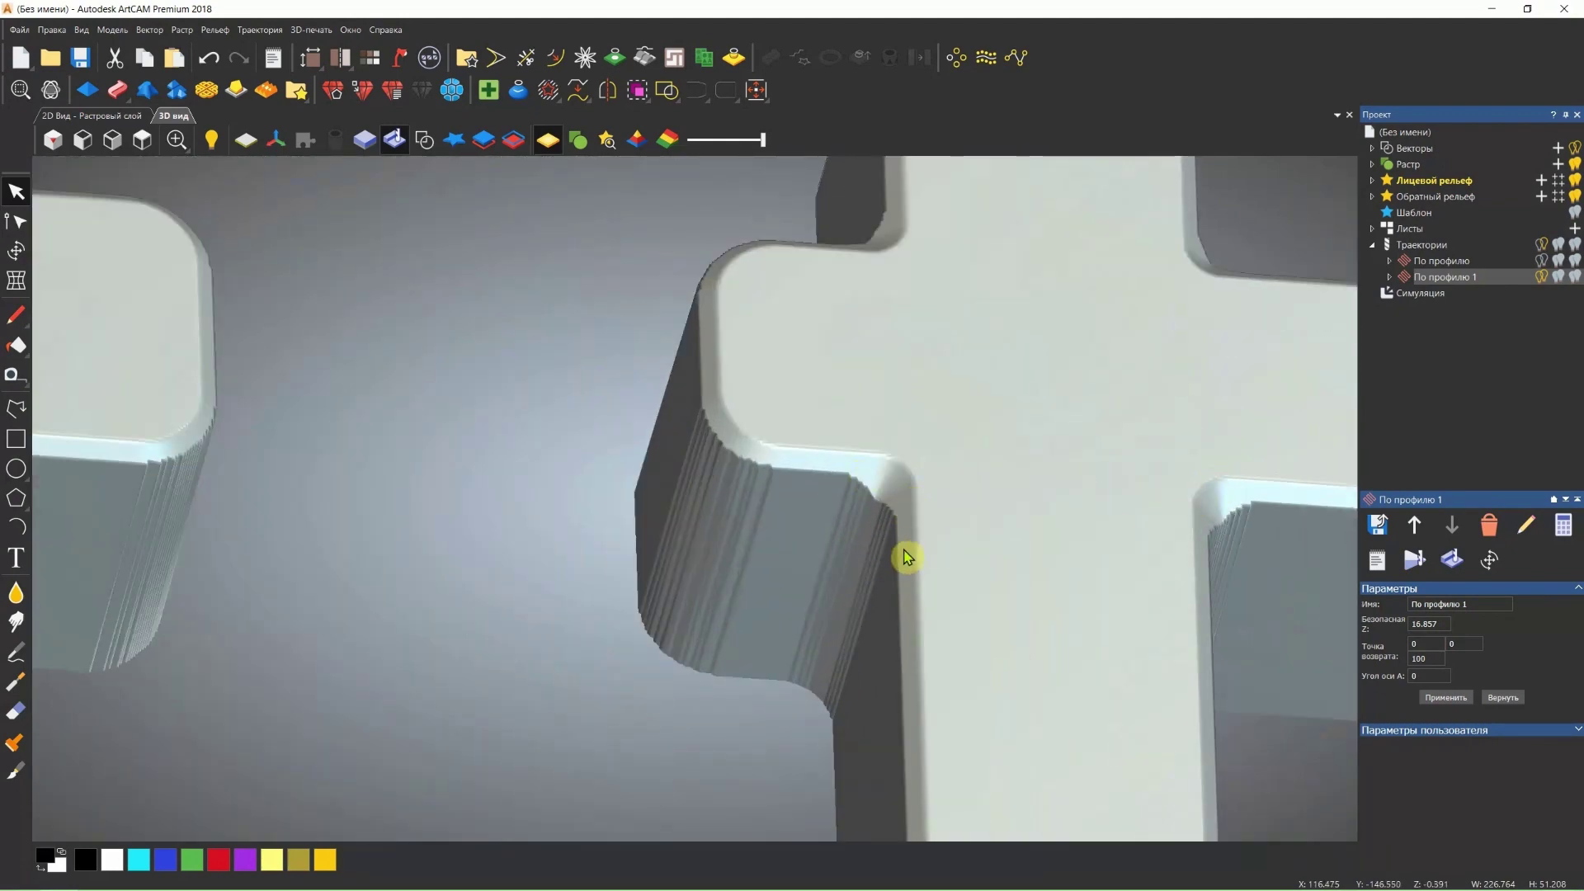
scroll(830, 486, "up", 1)
scroll(856, 555, "up", 1)
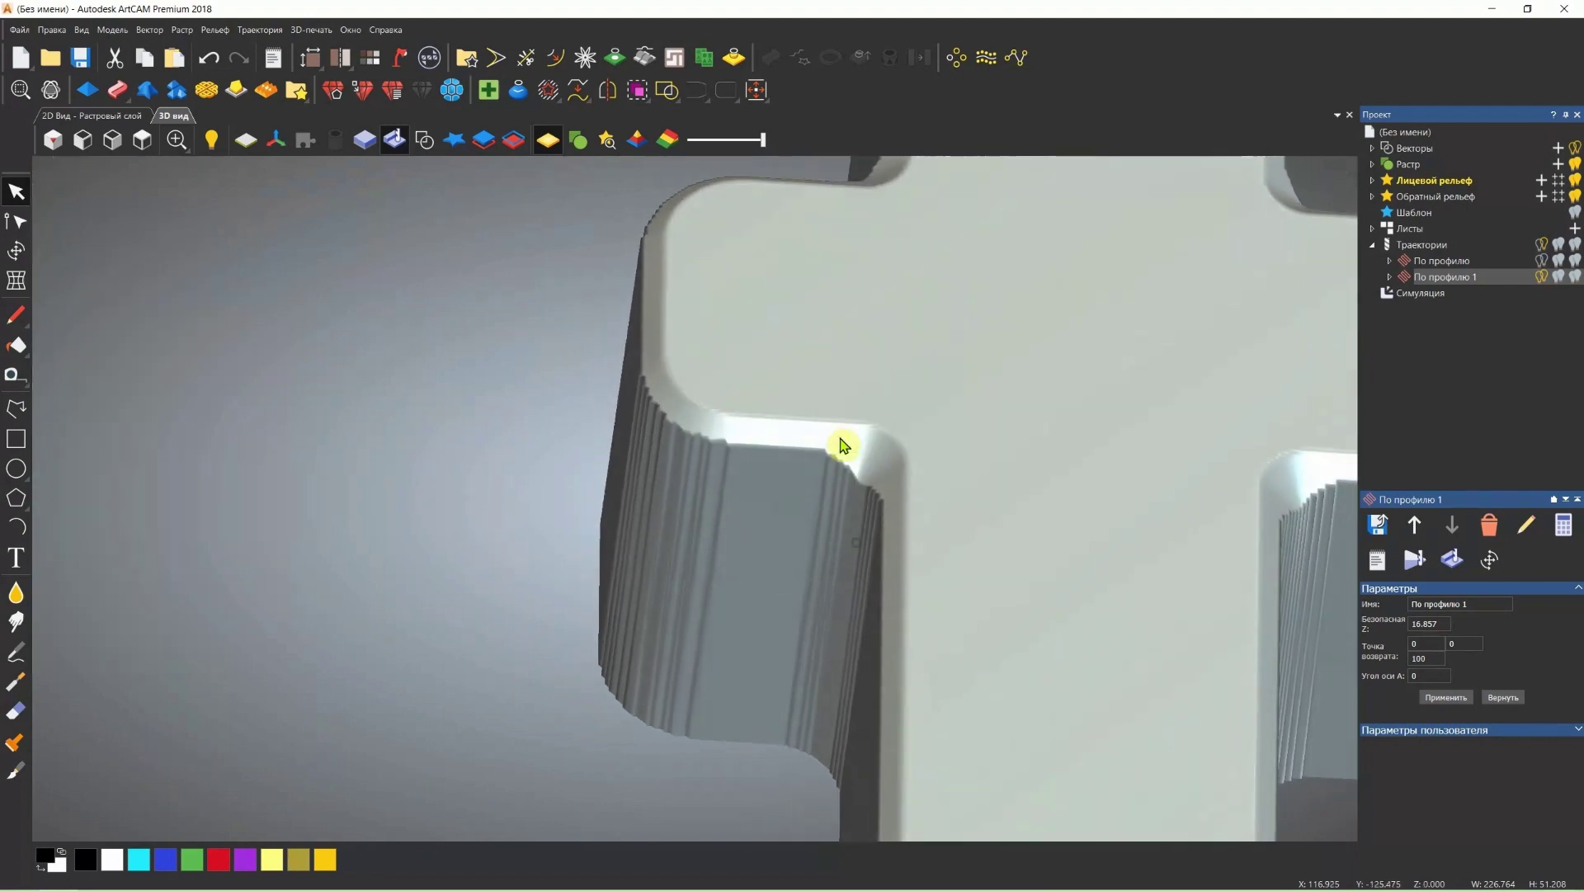
scroll(842, 442, "up", 1)
scroll(875, 437, "up", 1)
scroll(898, 484, "down", 2)
scroll(792, 499, "down", 2)
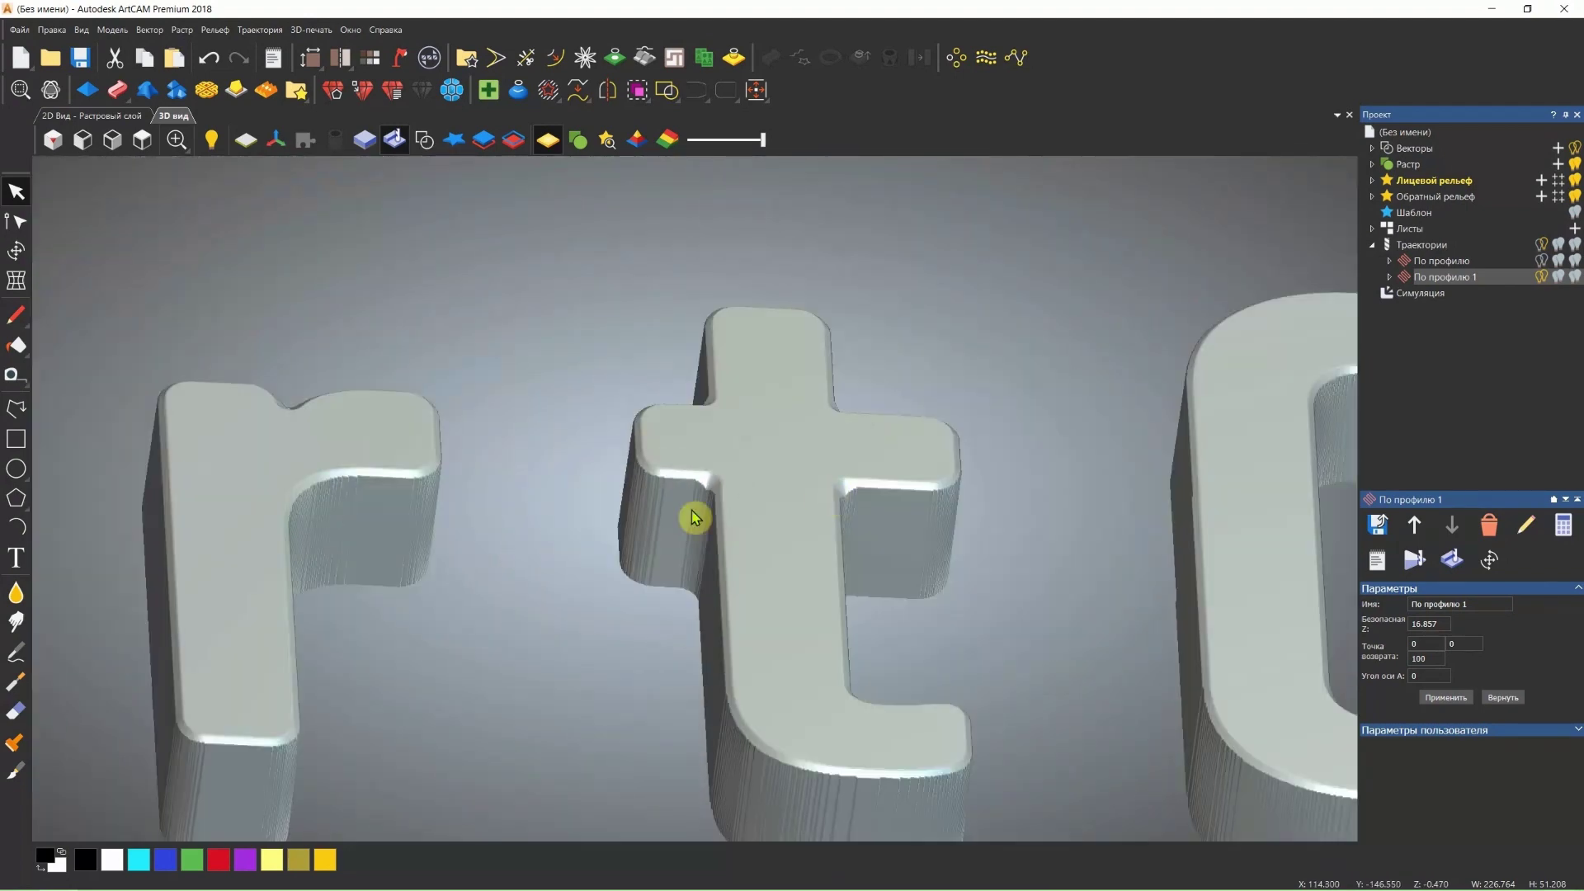
scroll(675, 523, "down", 1)
scroll(675, 523, "down", 2)
scroll(683, 516, "up", 1)
scroll(698, 503, "up", 2)
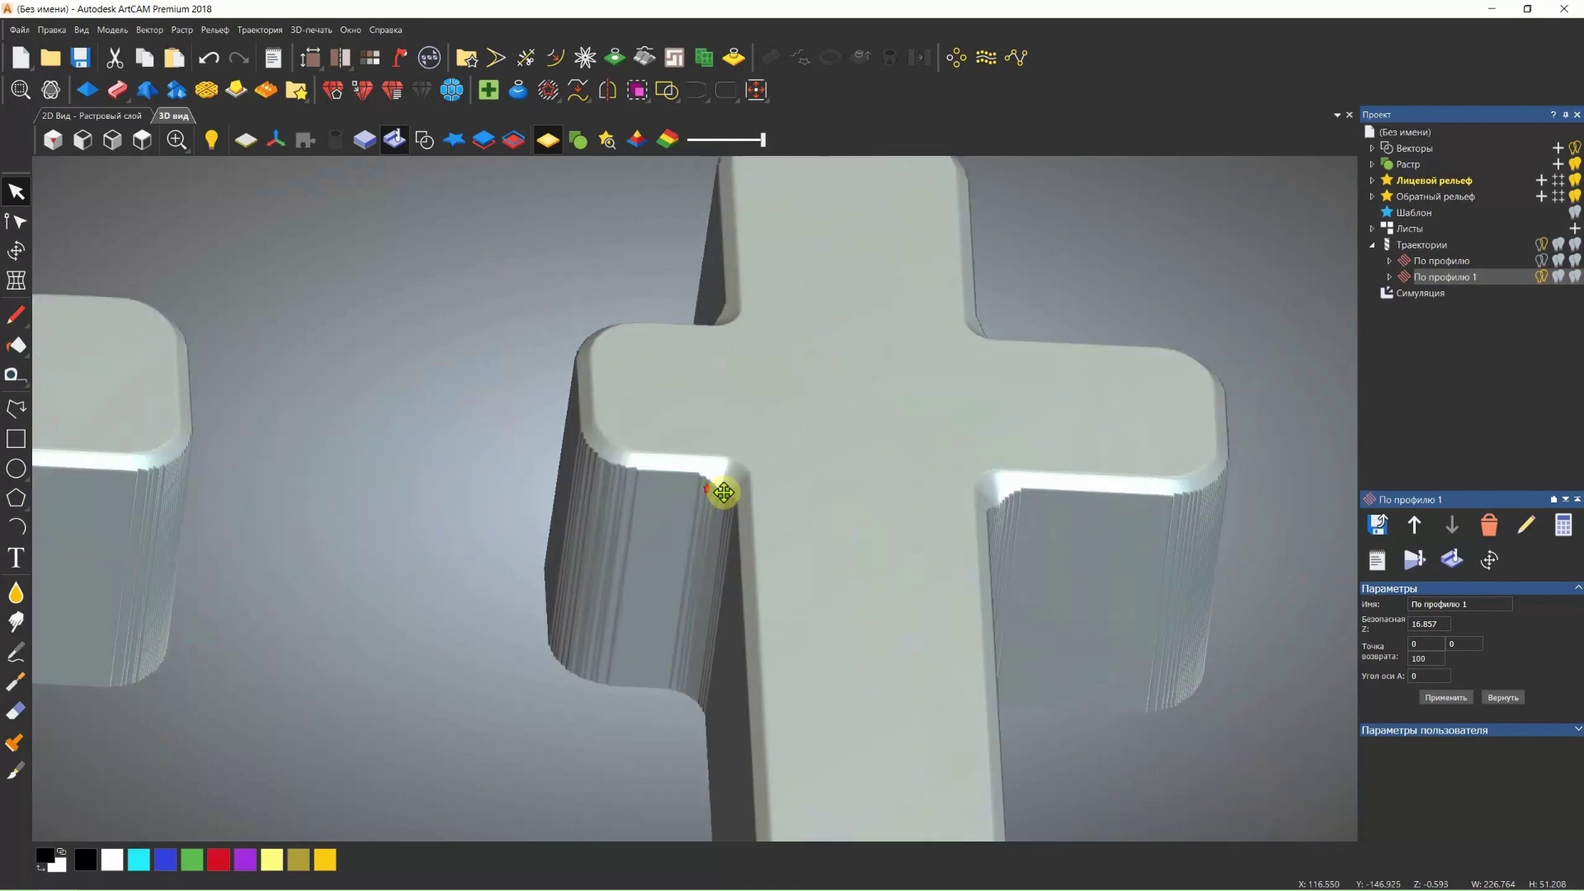
scroll(722, 492, "up", 2)
scroll(738, 495, "down", 2)
scroll(738, 495, "down", 1)
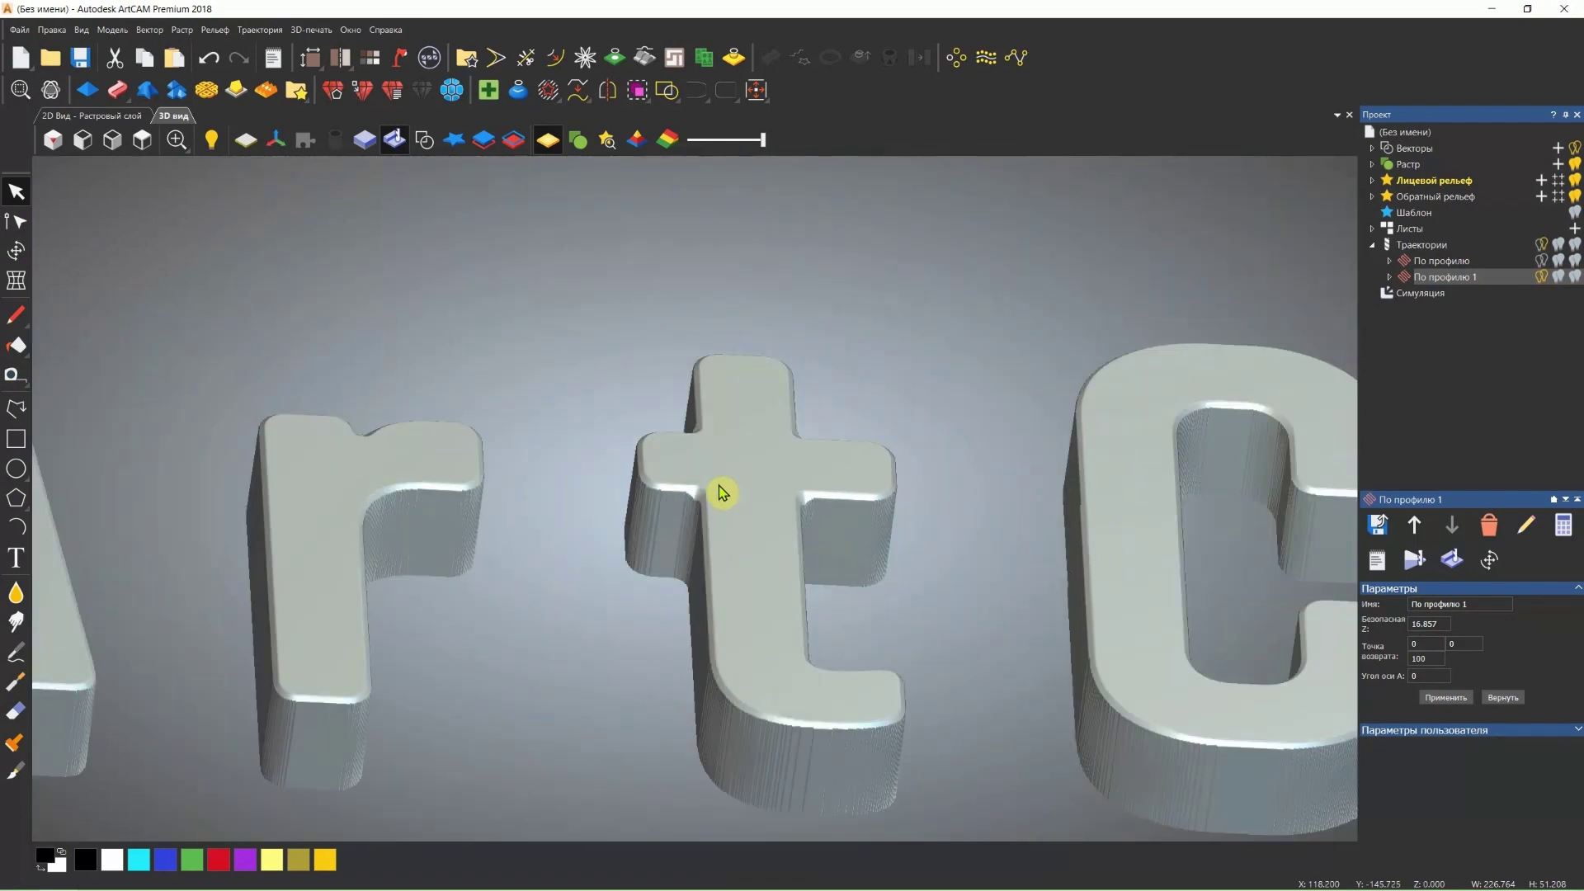
- Delete the existing simulation and re-simulate the По профилю toolpath on the block
right_click(1415, 294)
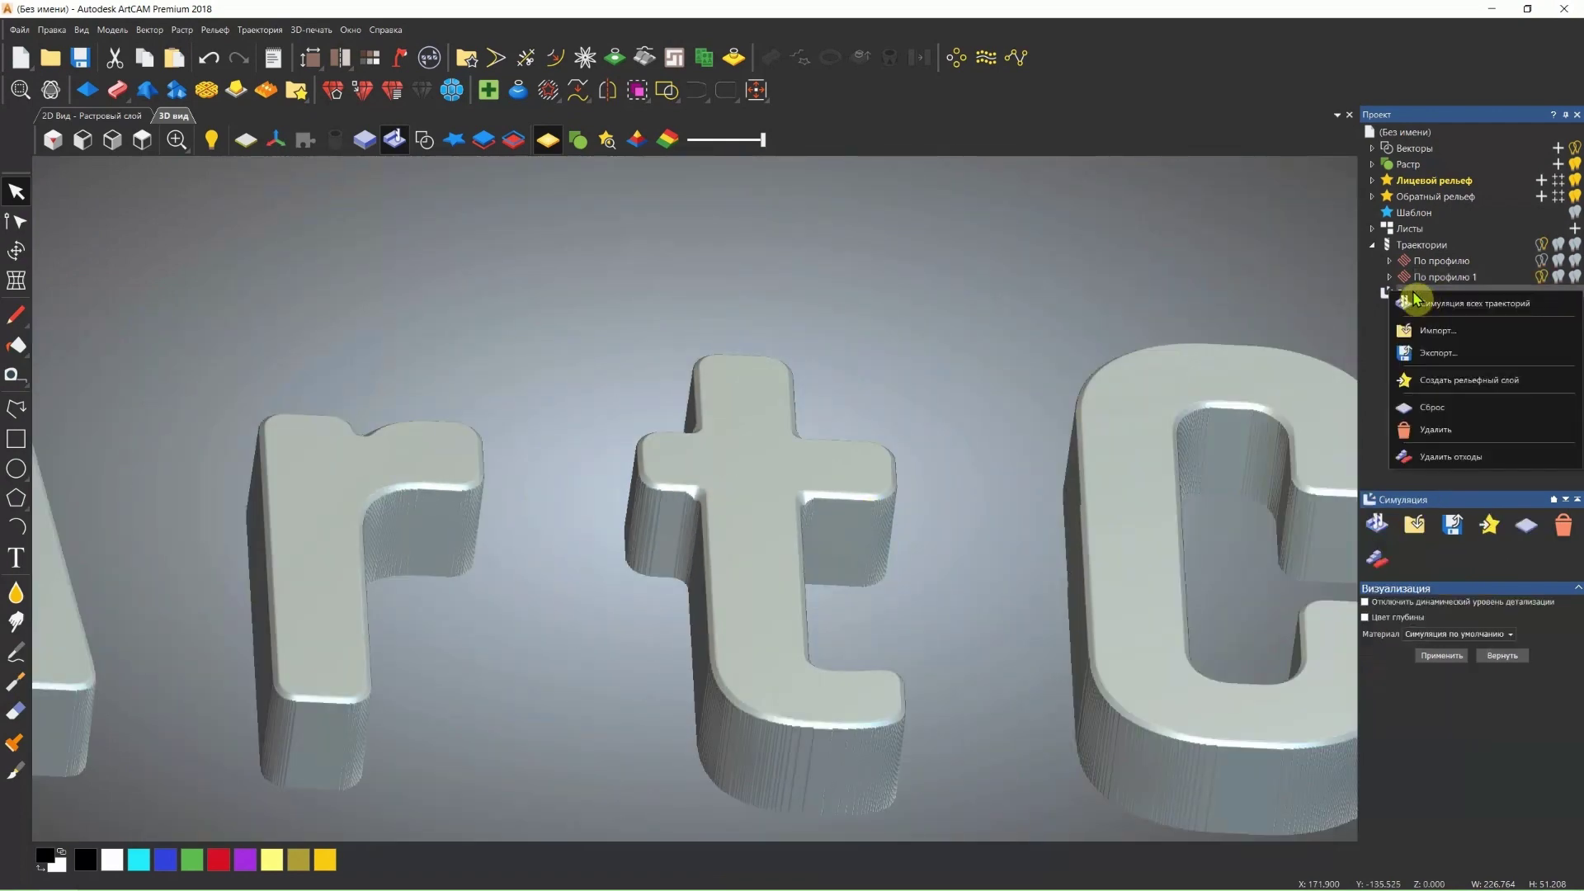
left_click(1440, 429)
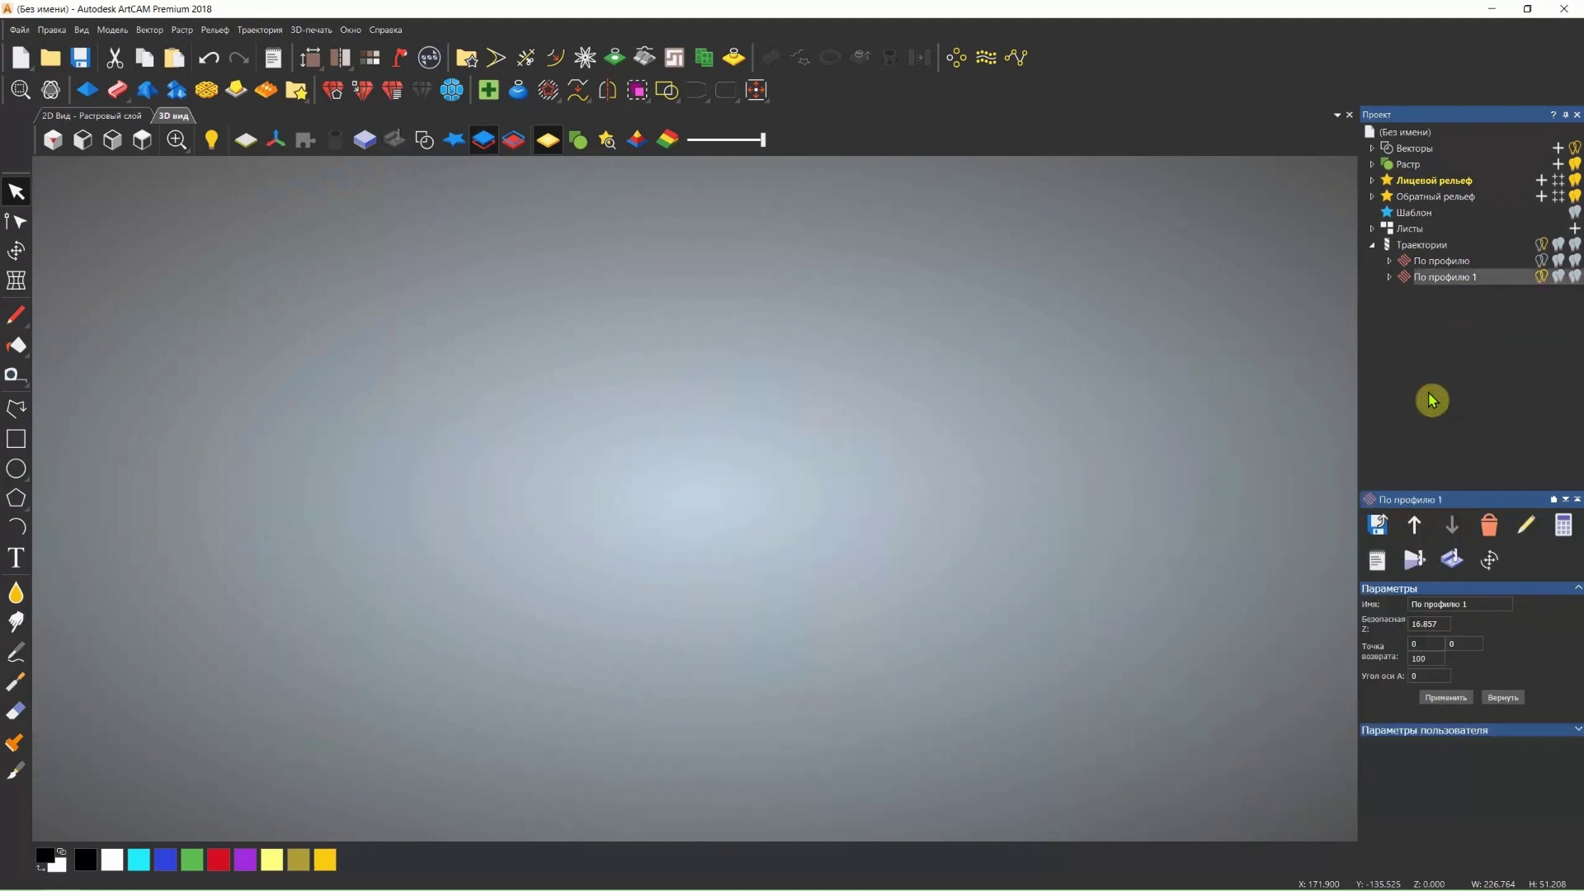
left_click(1425, 260)
right_click(1425, 261)
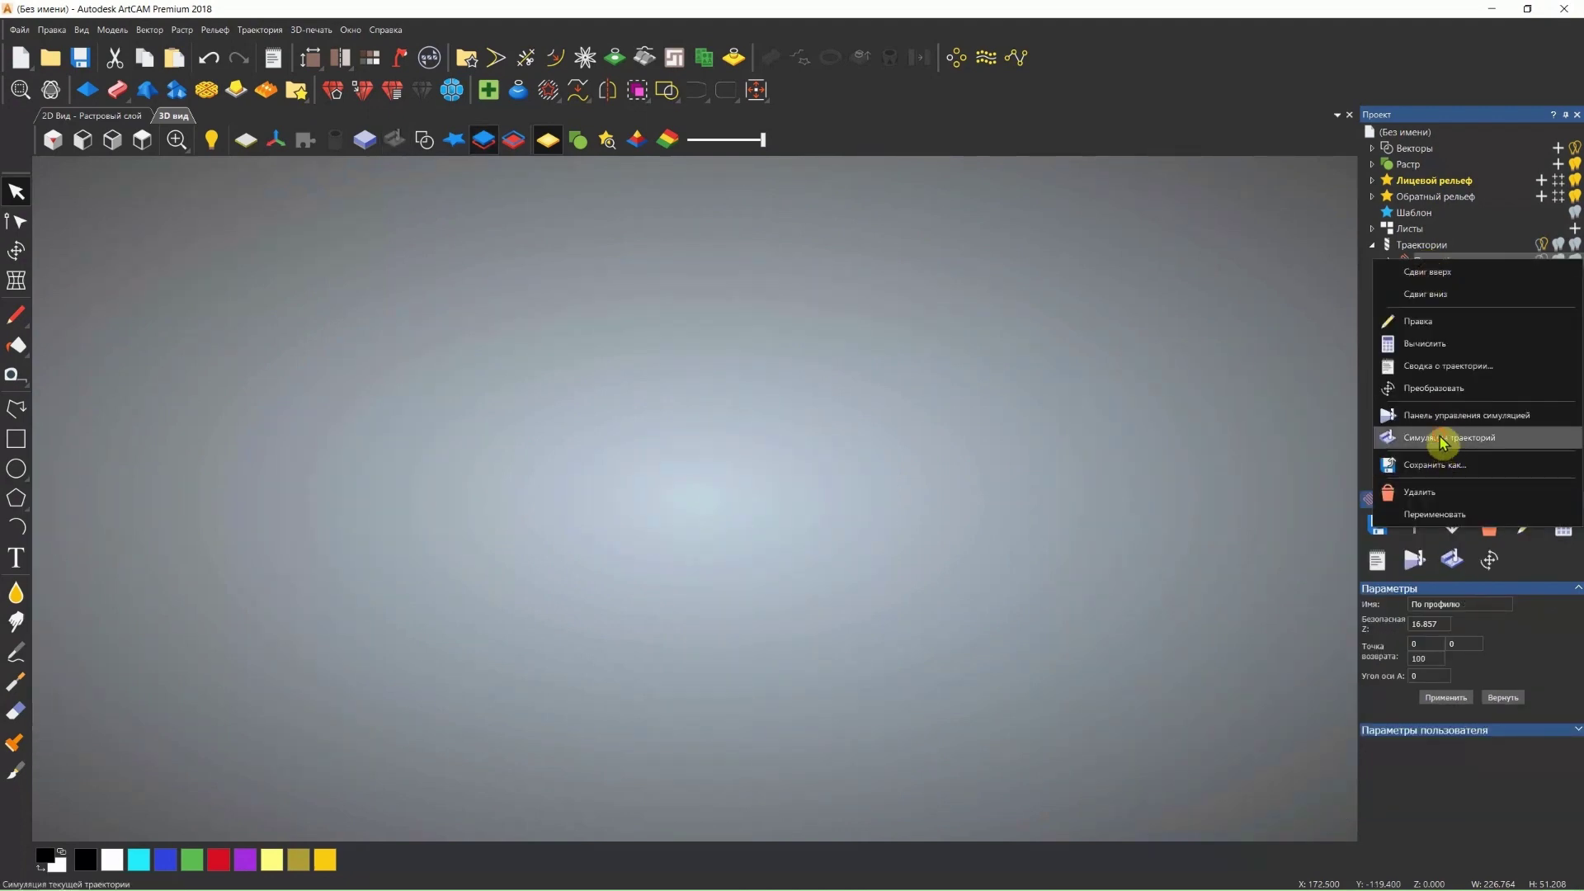
left_click(1442, 439)
left_click(954, 292)
right_click(1431, 261)
left_click(1449, 437)
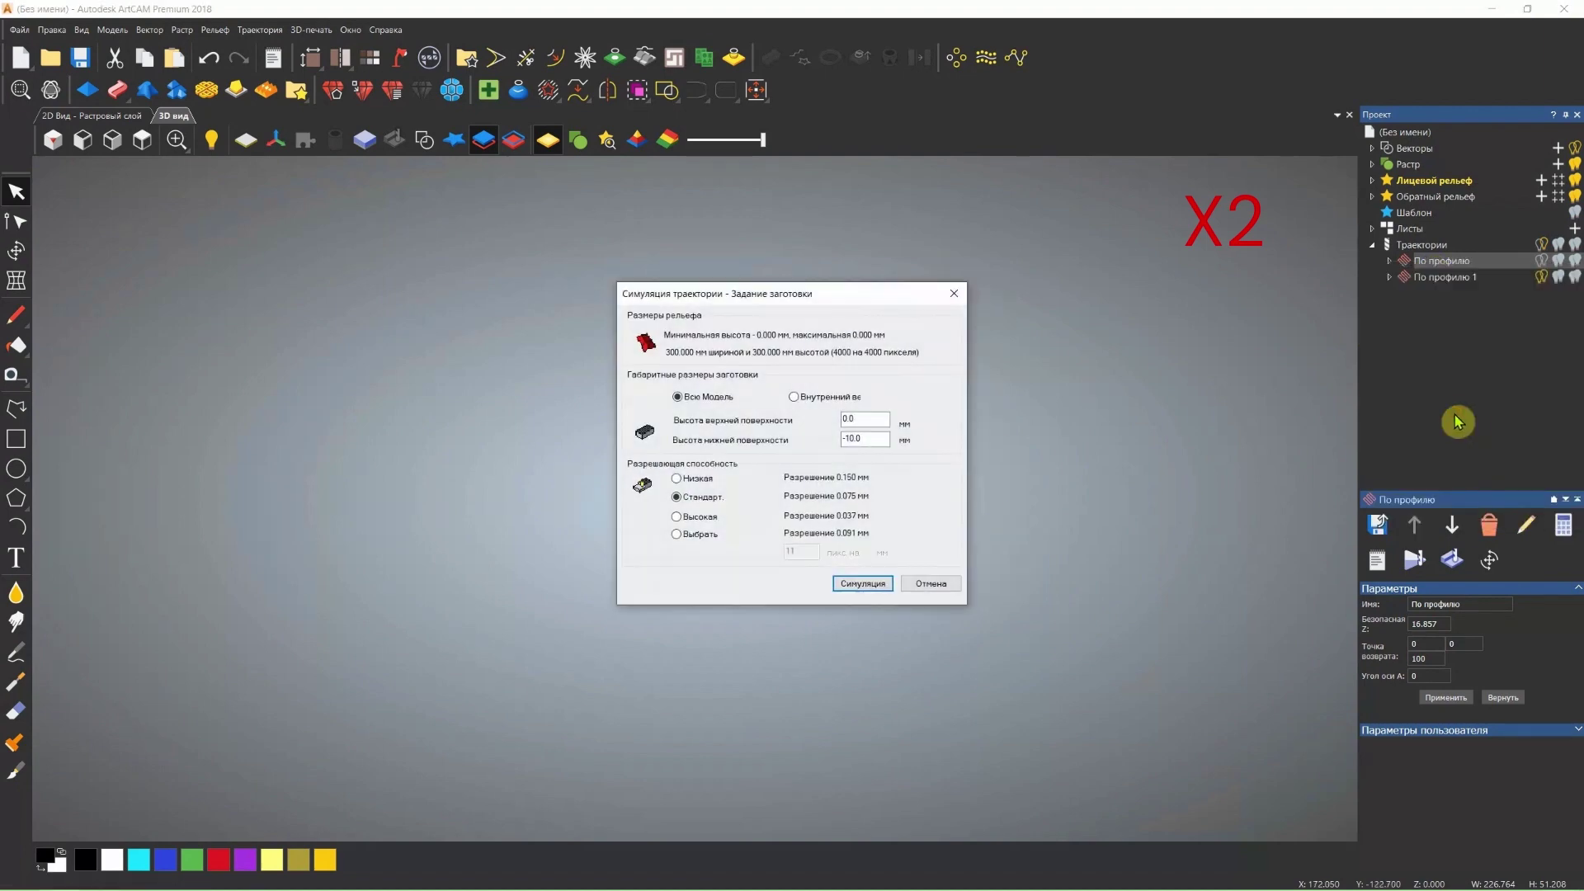
left_click(876, 585)
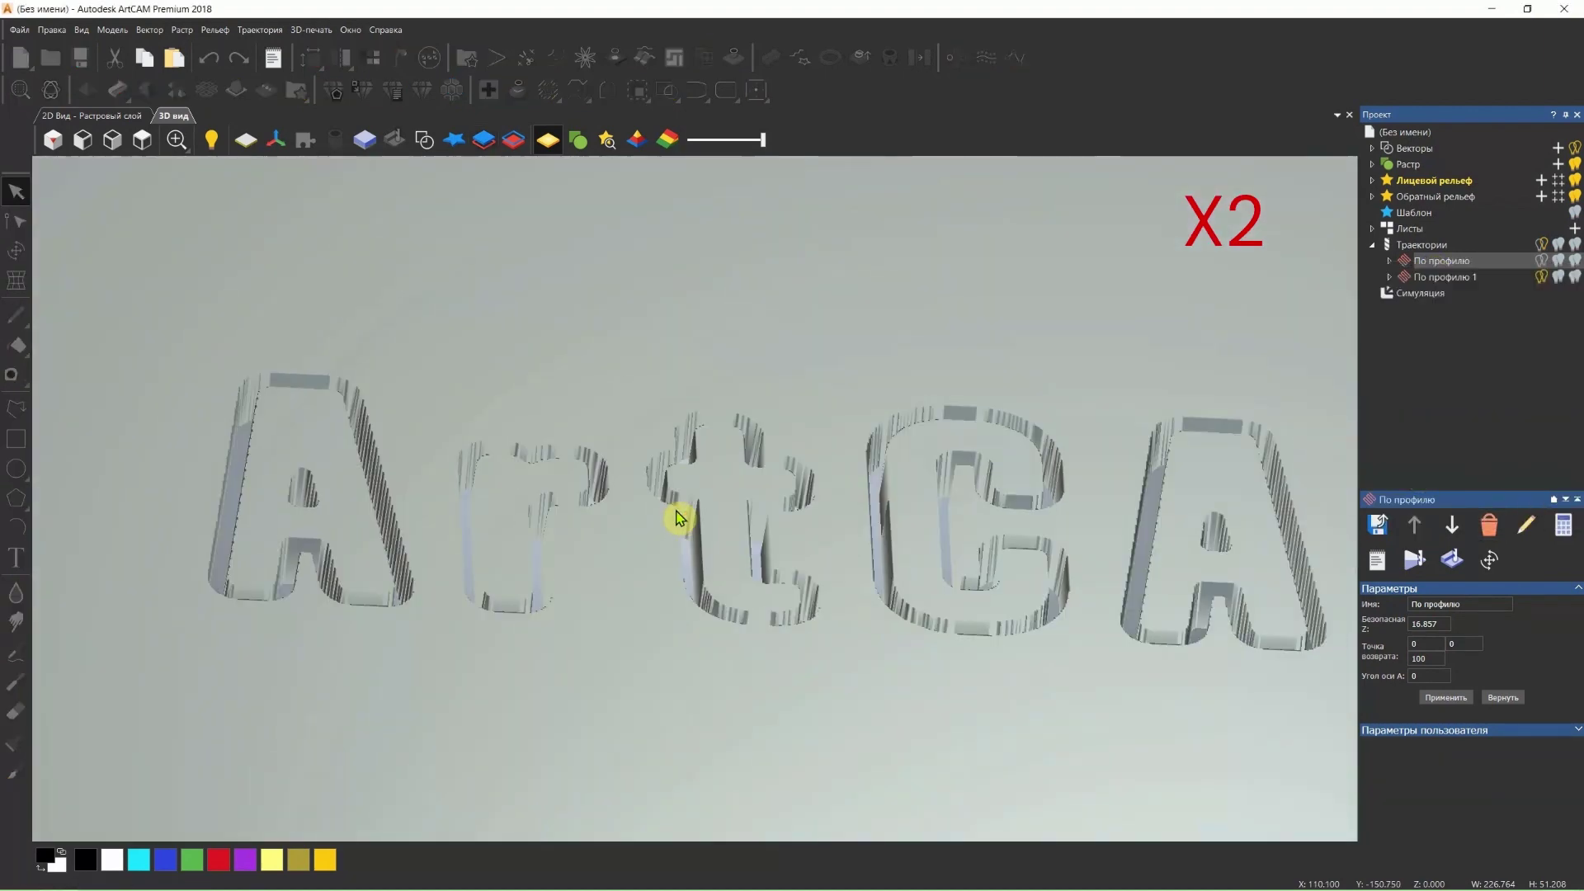
- Automatically remove the waste around the letters, then return to the 2D view
left_click(1408, 299)
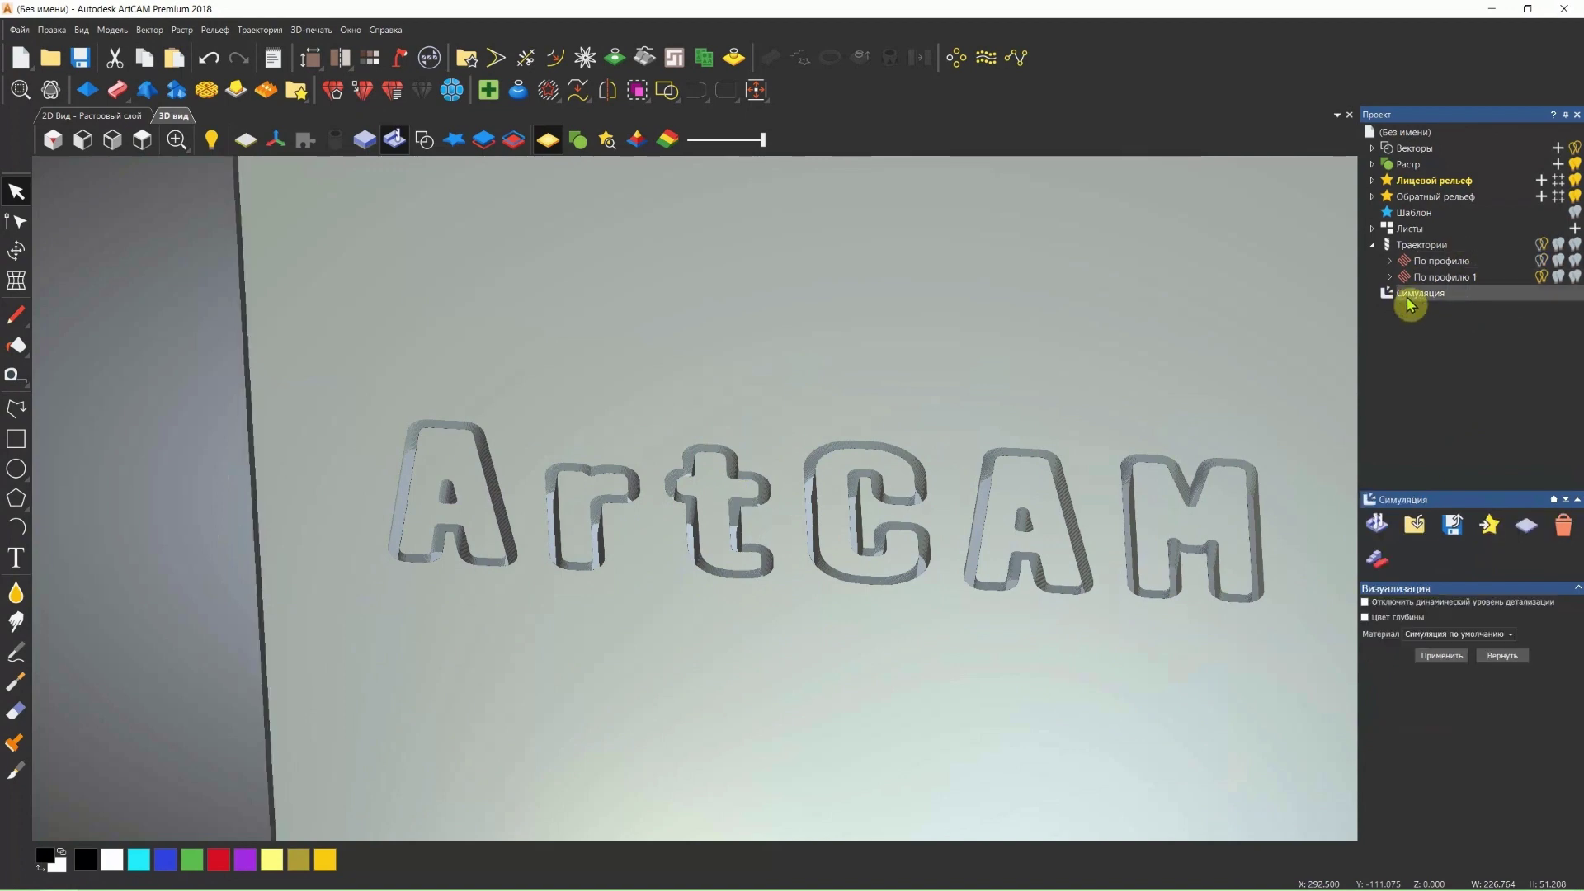
left_click(1374, 557)
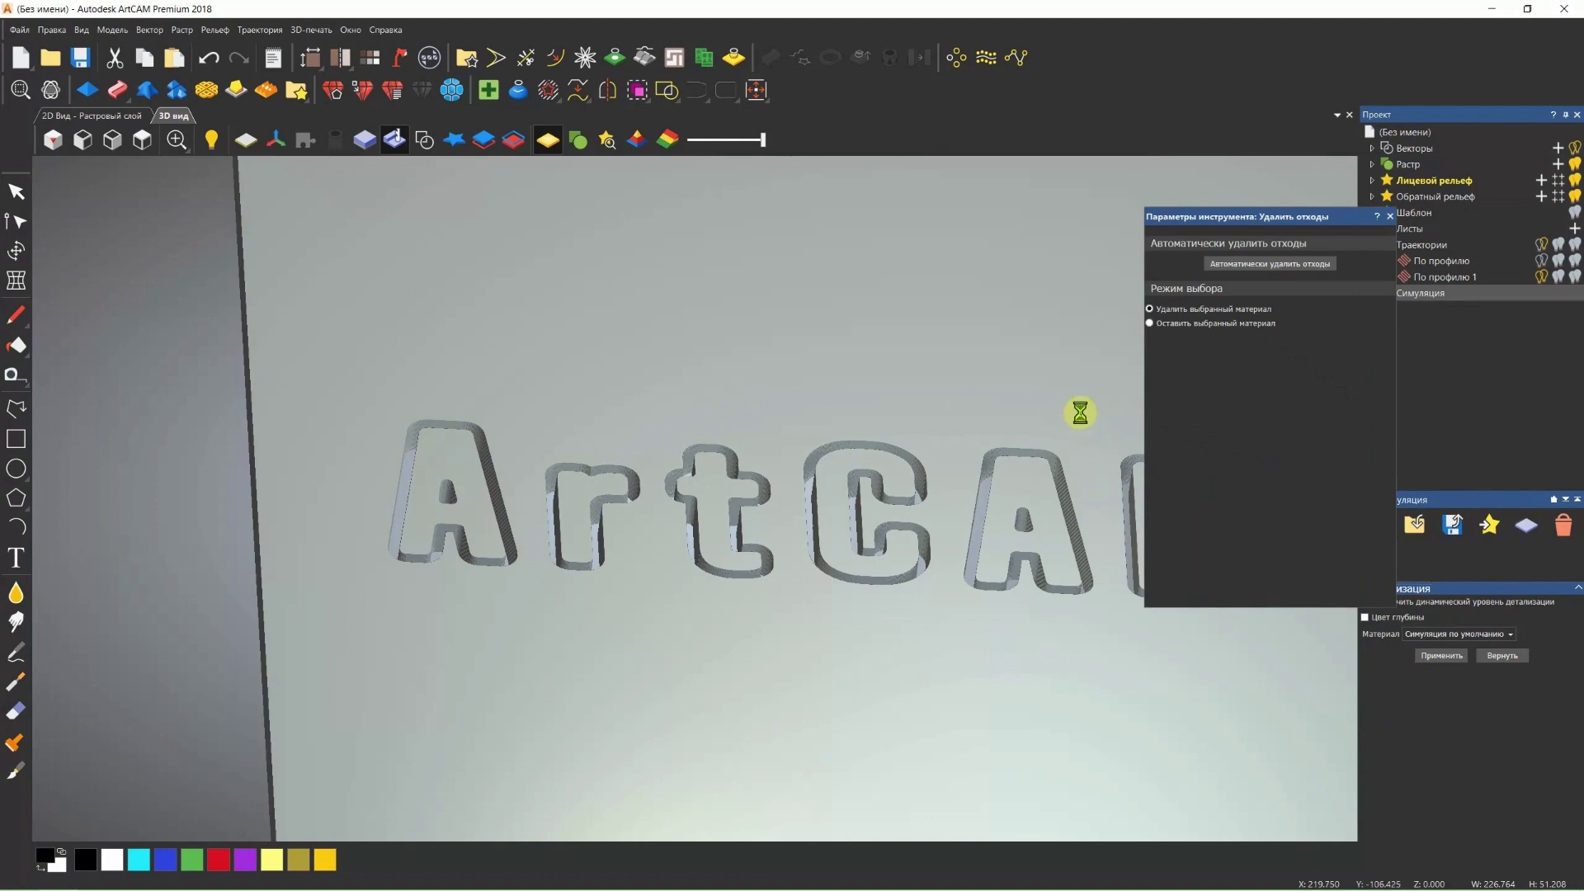
left_click(1070, 406)
left_click(1390, 216)
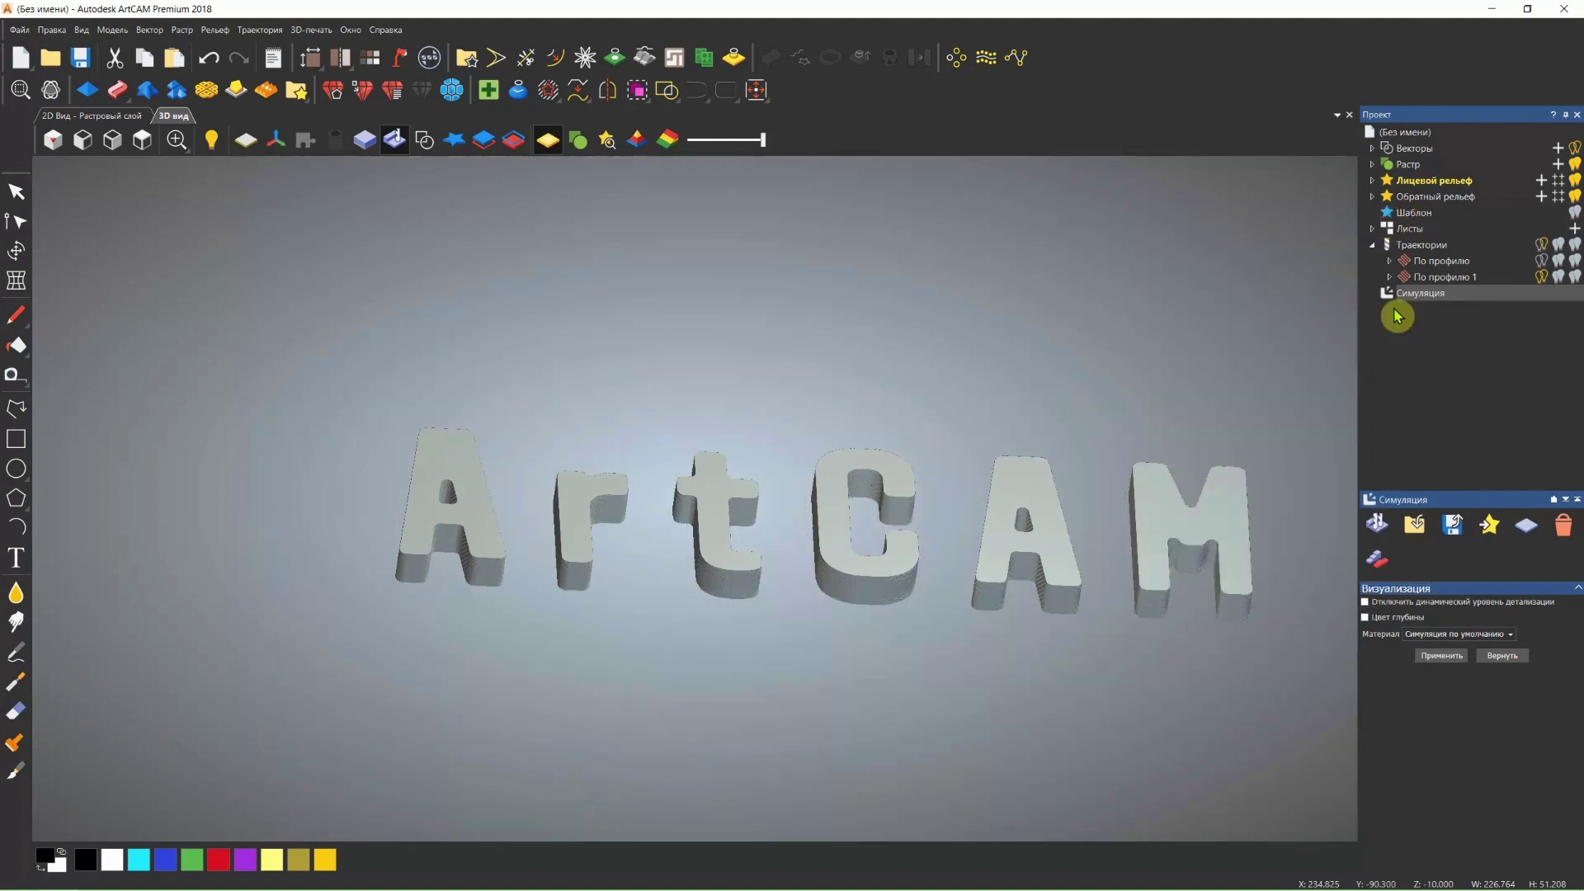
left_click(95, 116)
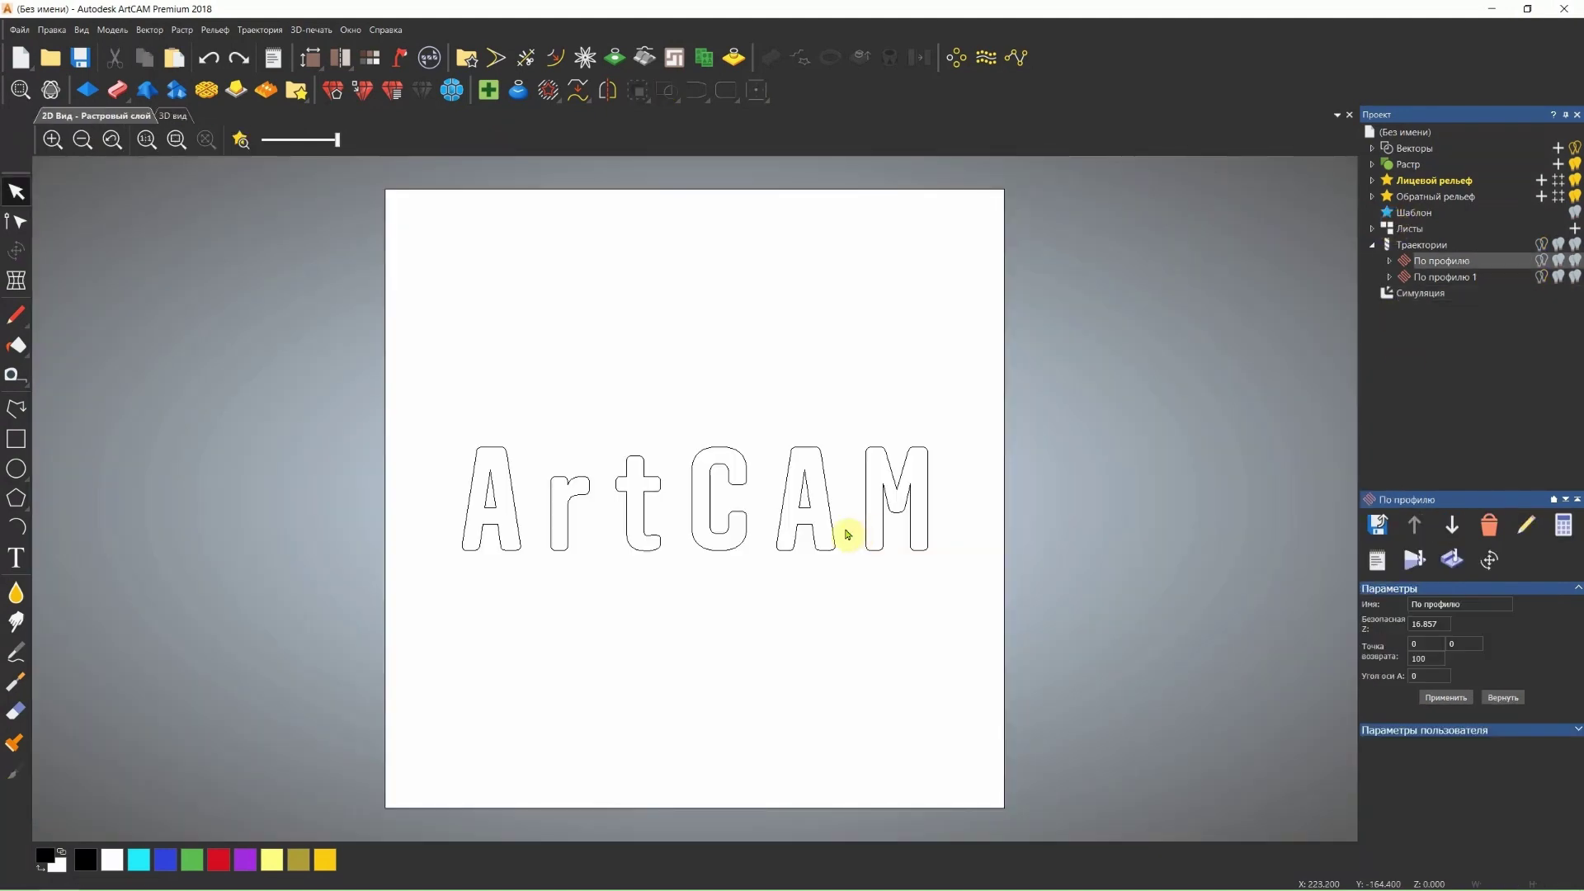
- Show the По профилю toolpath and zoom in on the letter 'r'
scroll(648, 504, "up", 2)
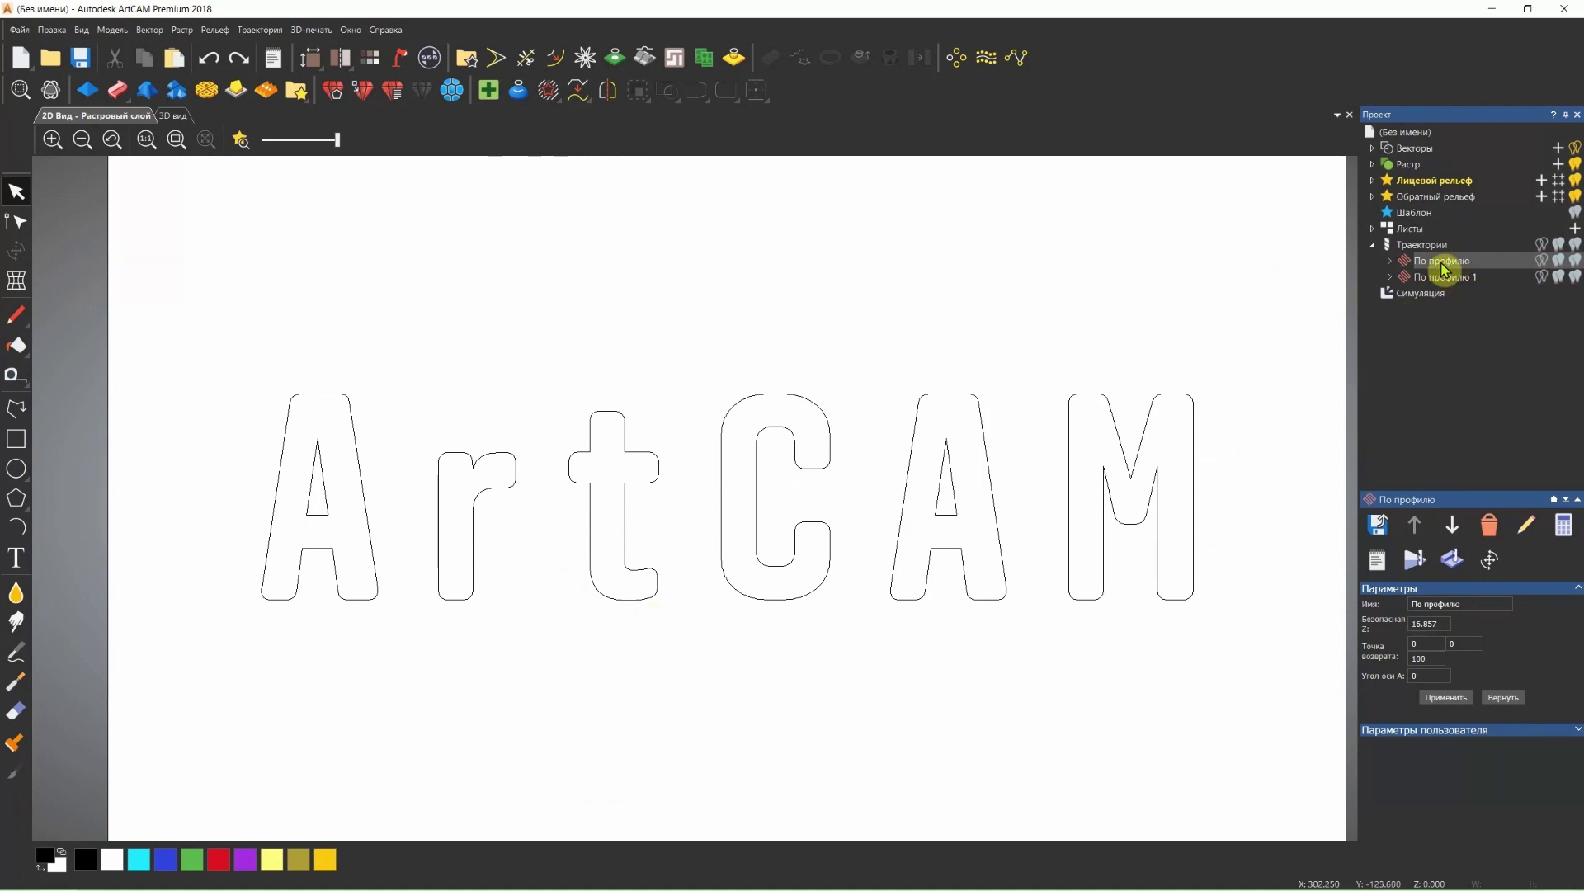
left_click(1543, 262)
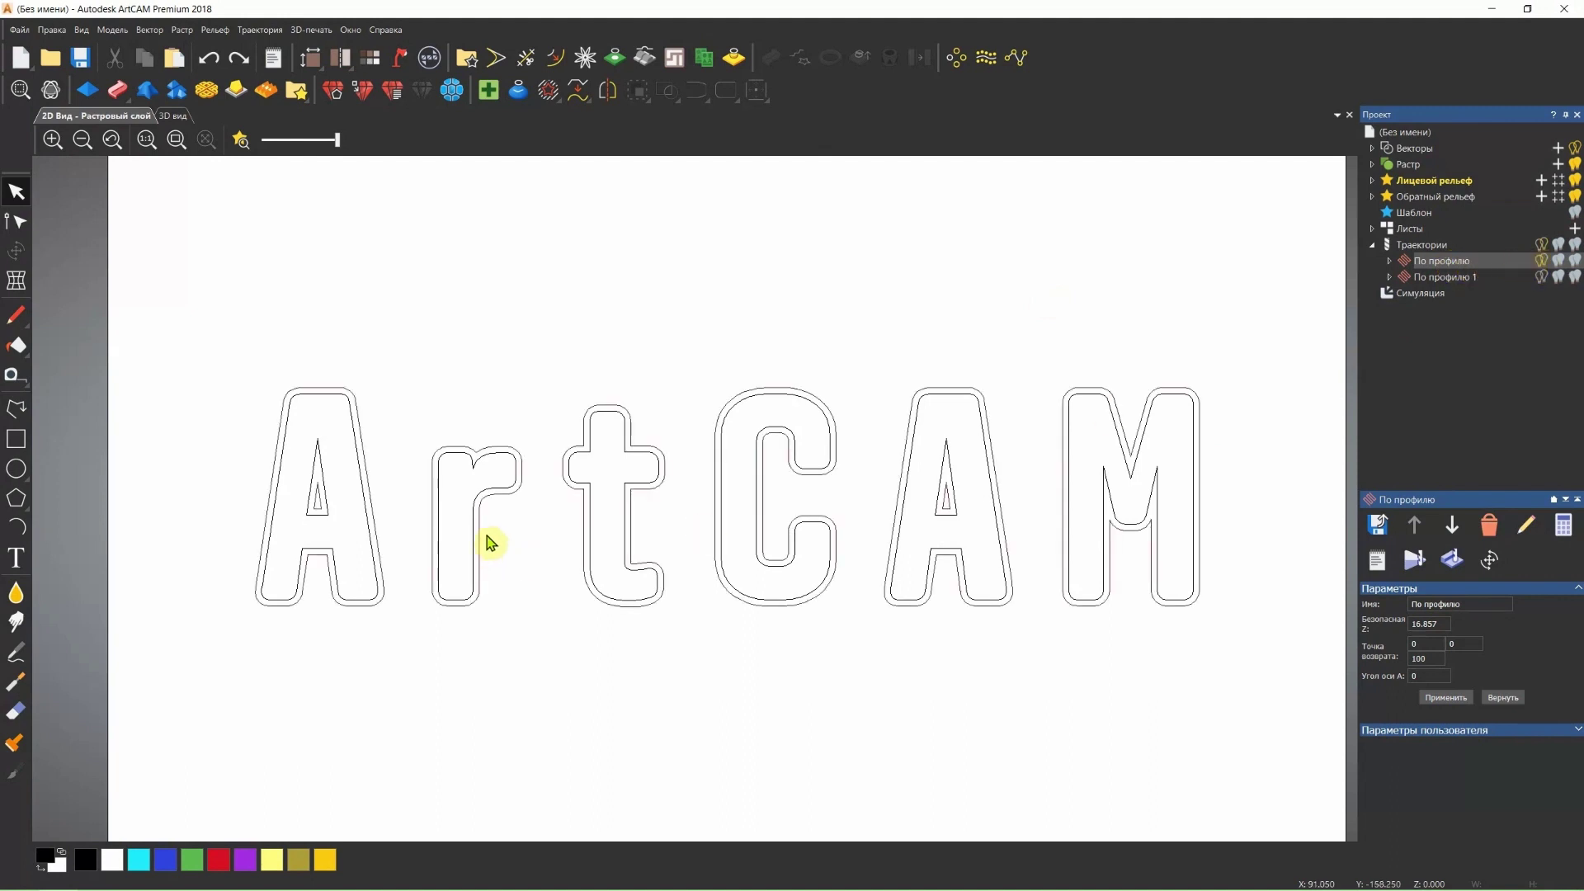
scroll(477, 545, "up", 2)
scroll(477, 545, "up", 2)
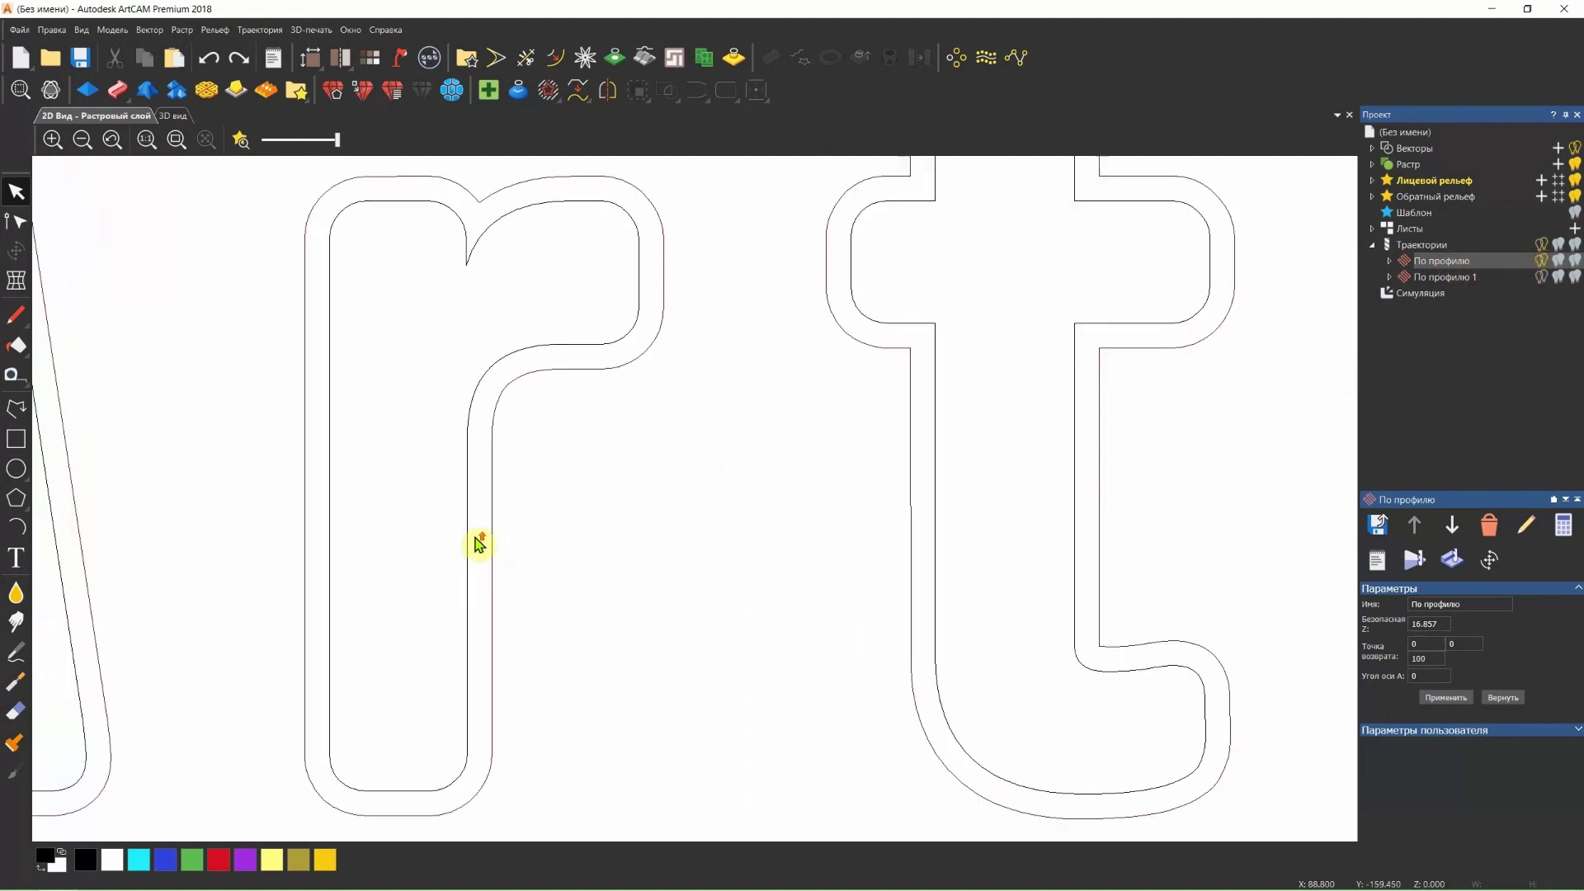
scroll(477, 545, "up", 2)
scroll(484, 548, "down", 2)
scroll(484, 555, "down", 2)
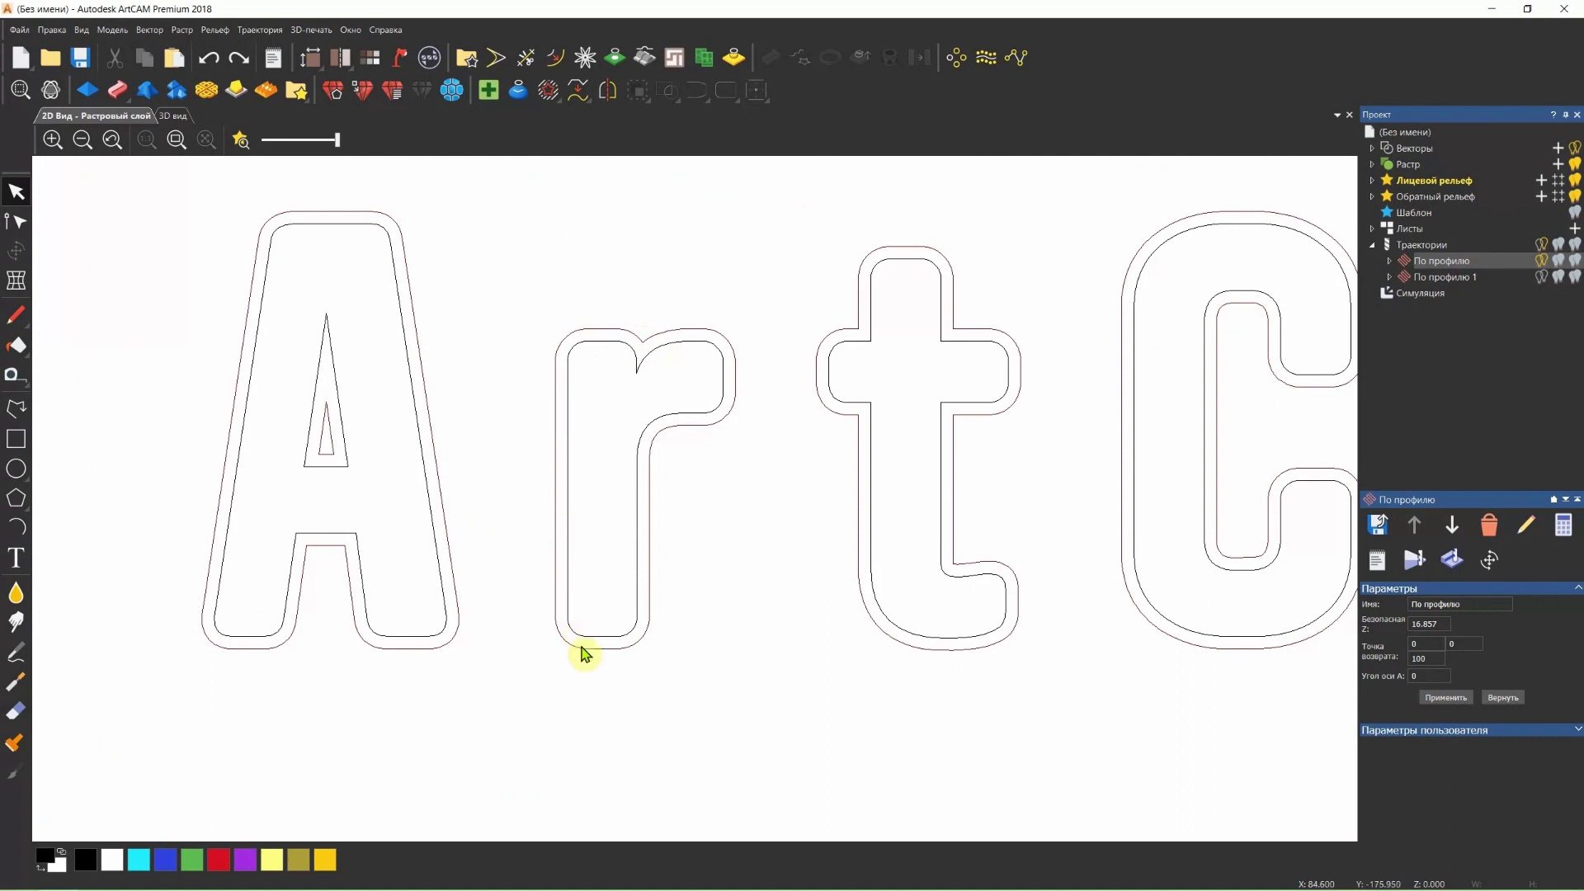
scroll(649, 511, "up", 2)
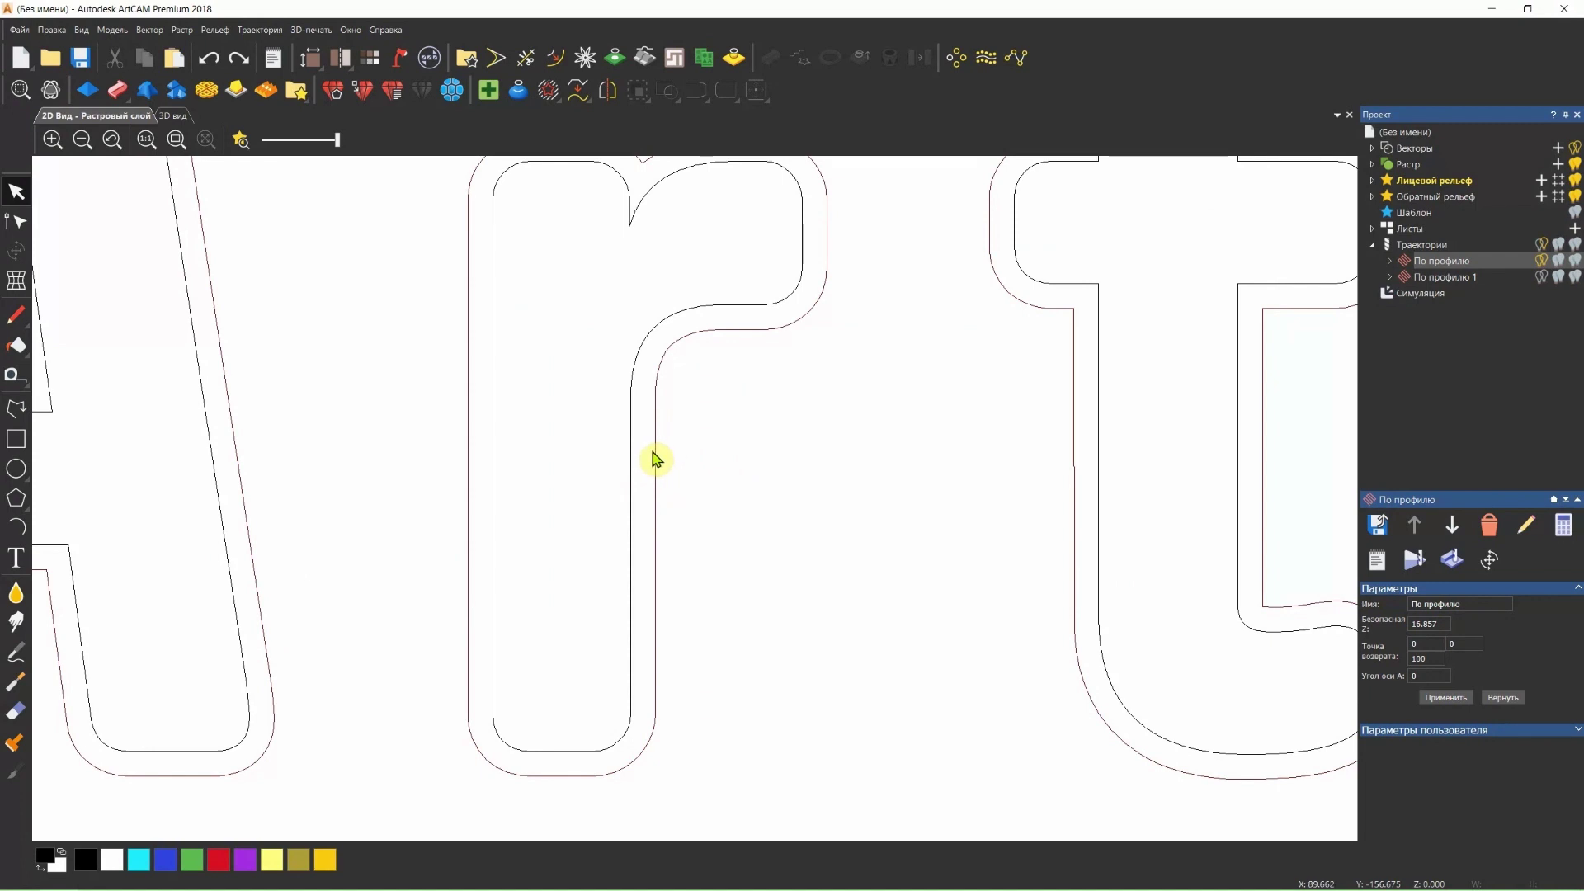
scroll(652, 466, "down", 3)
scroll(657, 473, "up", 3)
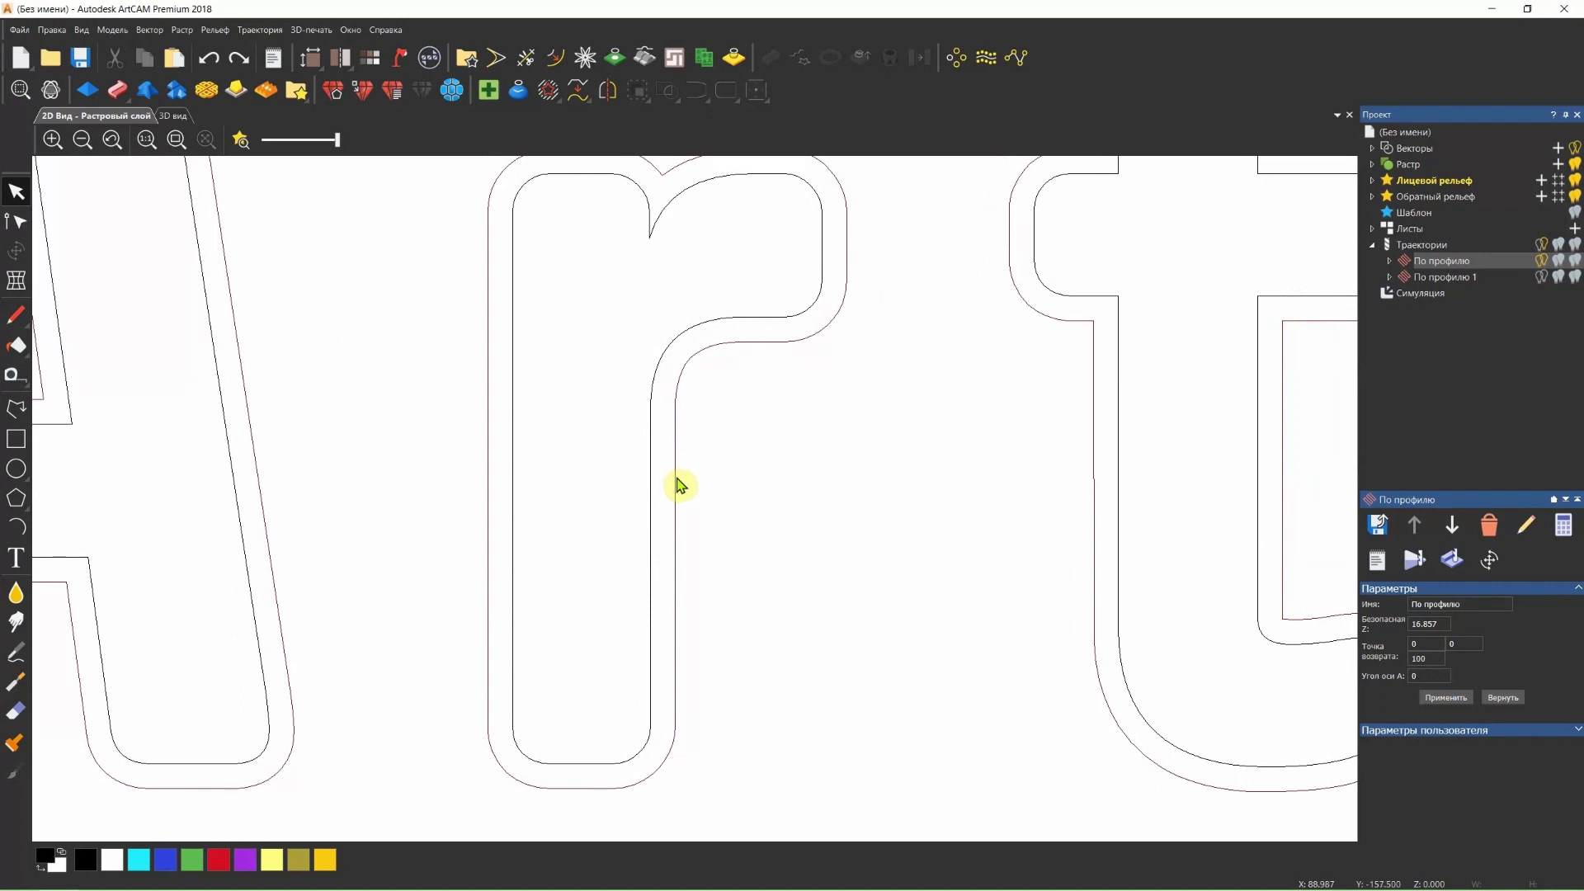
scroll(654, 486, "up", 2)
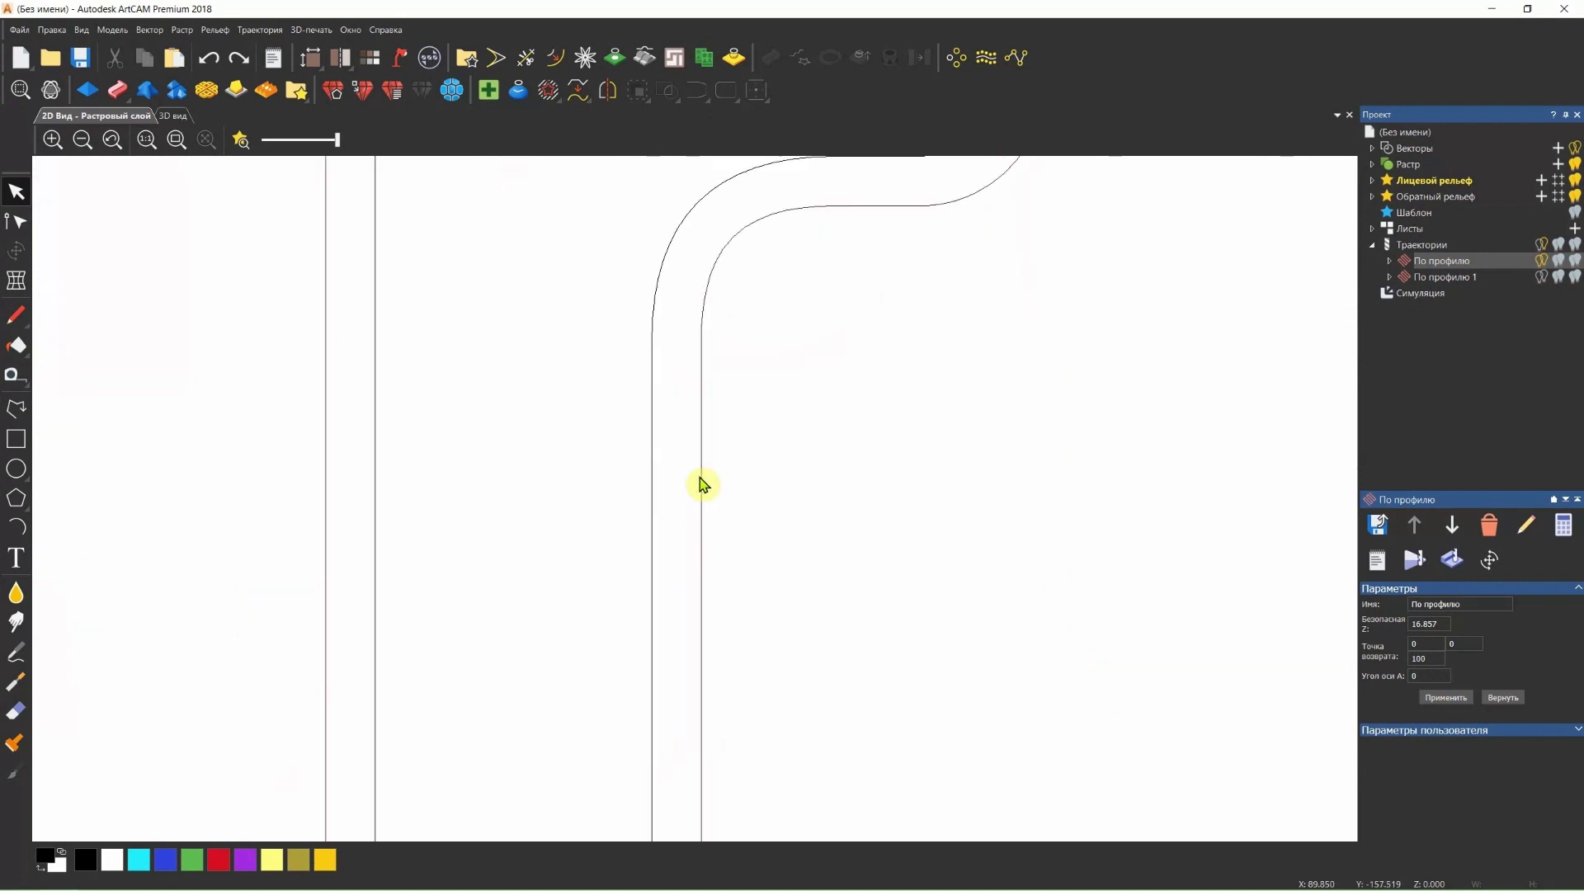
- Measure the 1.5 mm gap between the toolpath and the r outline
left_click(16, 376)
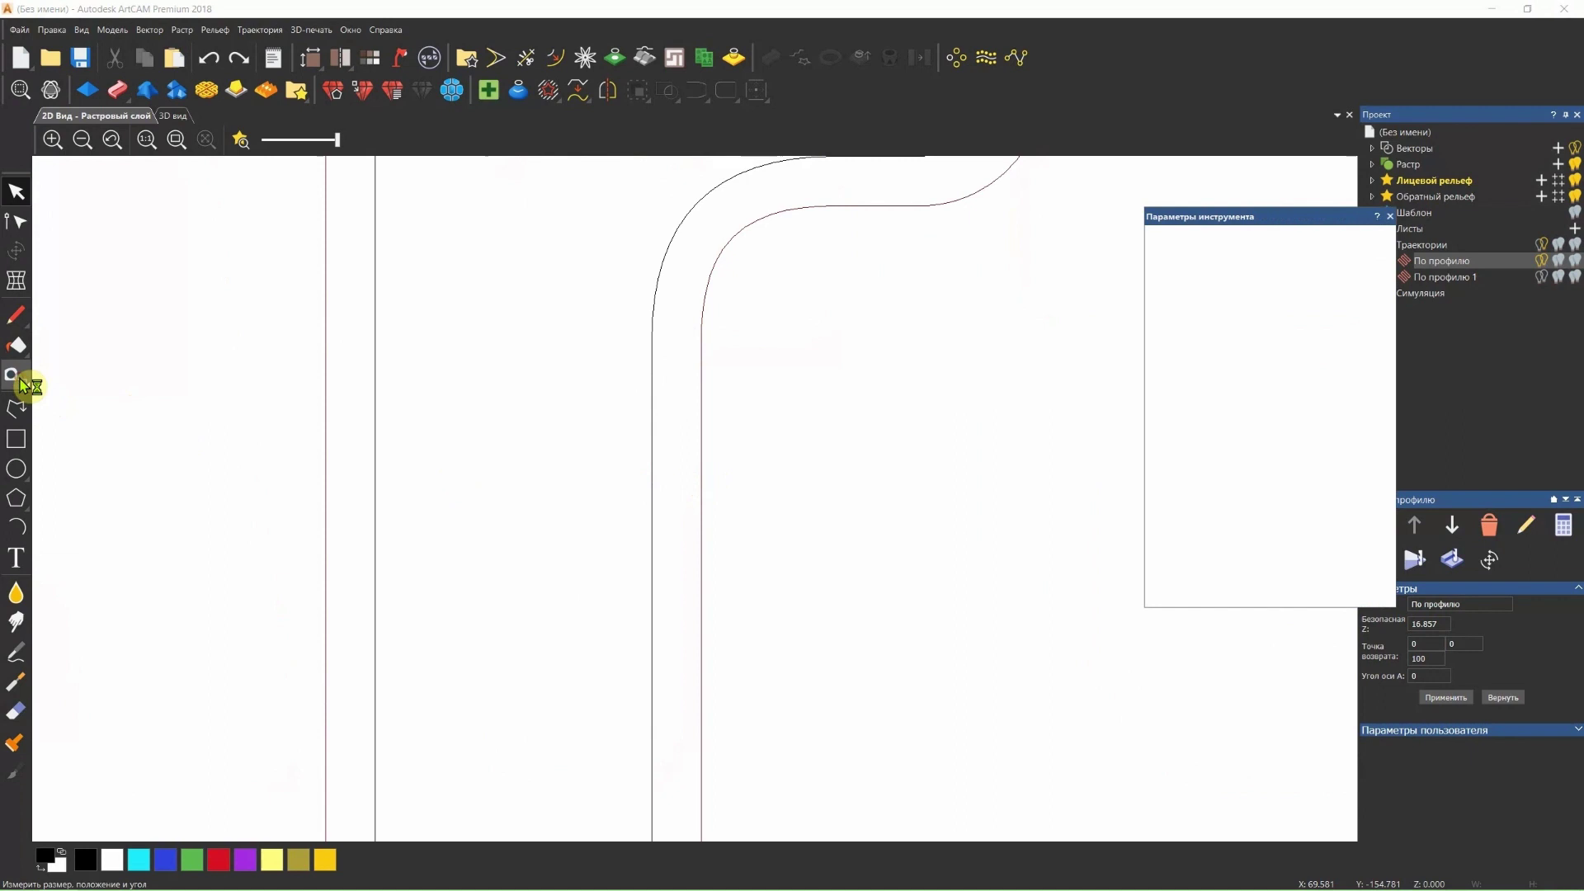
left_click(652, 461)
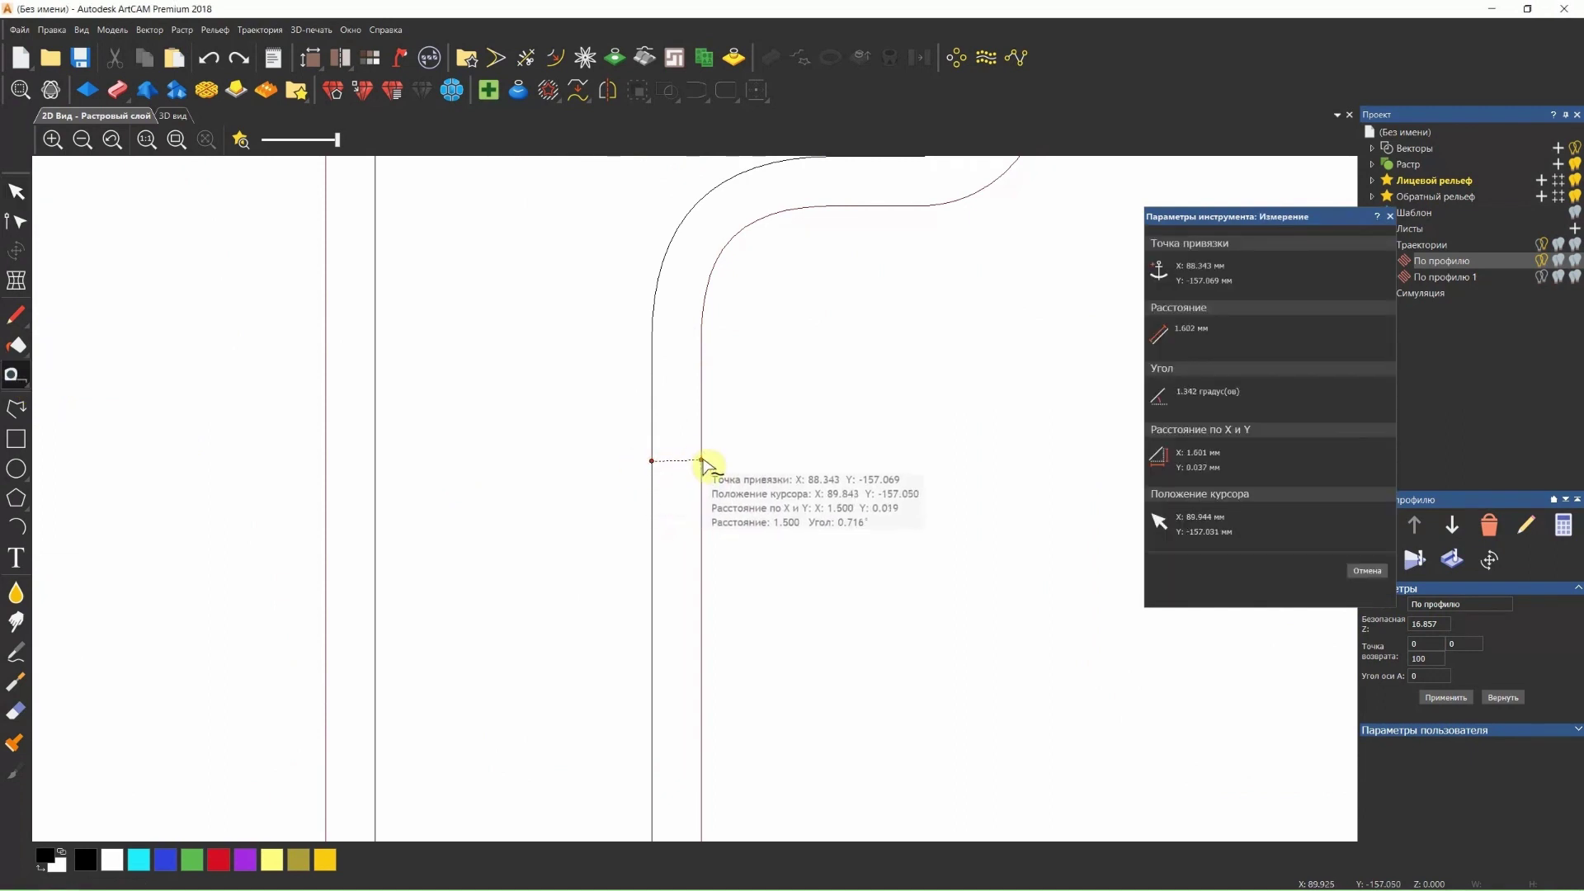
left_click(702, 461)
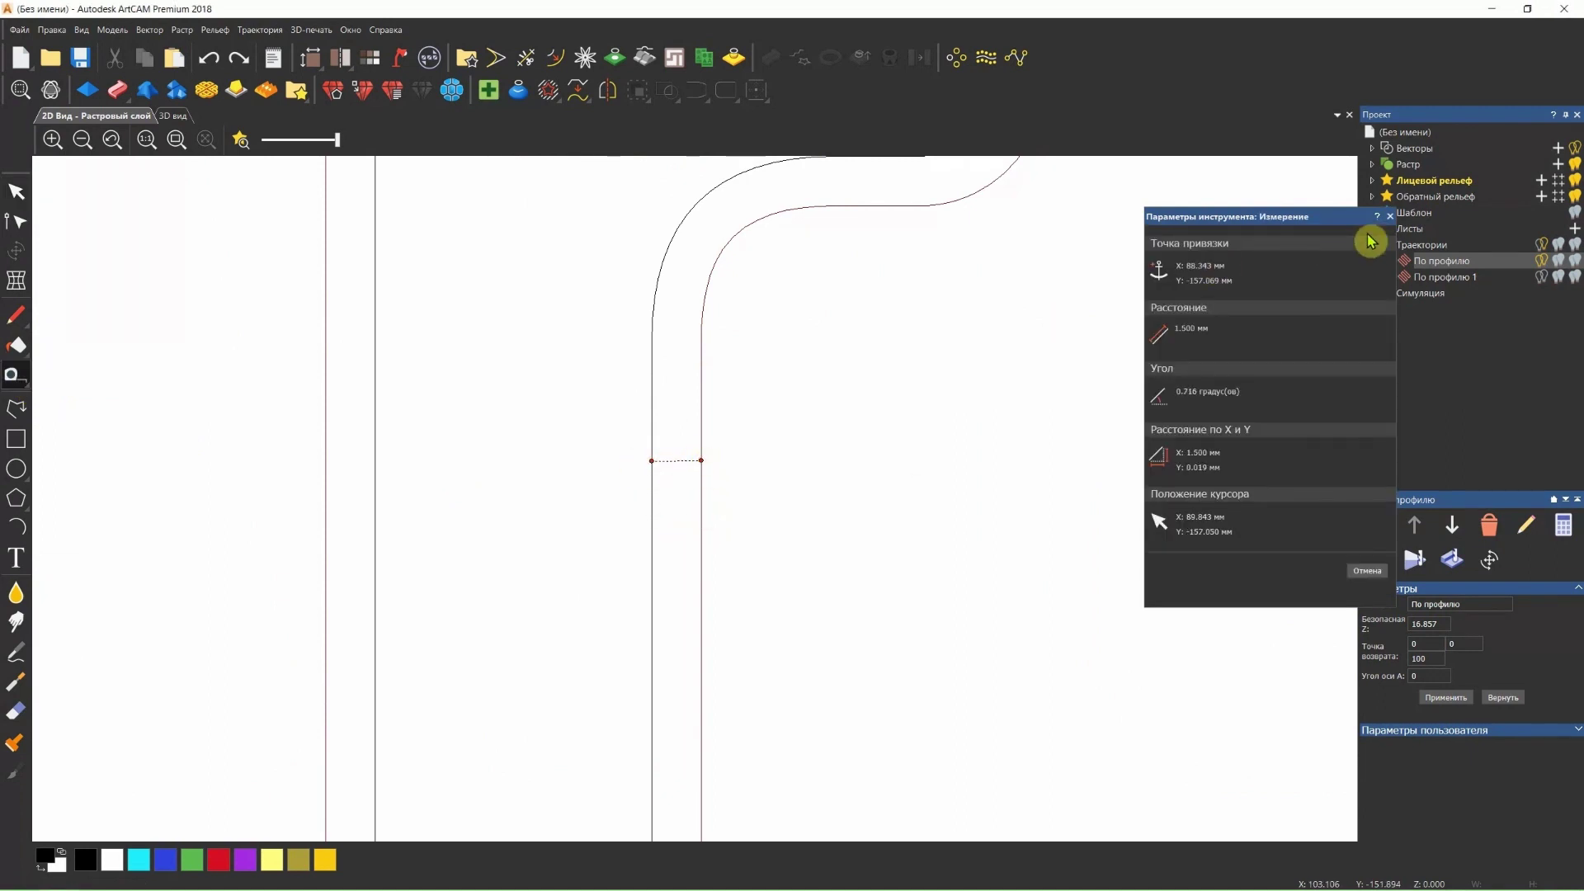
left_click(1390, 217)
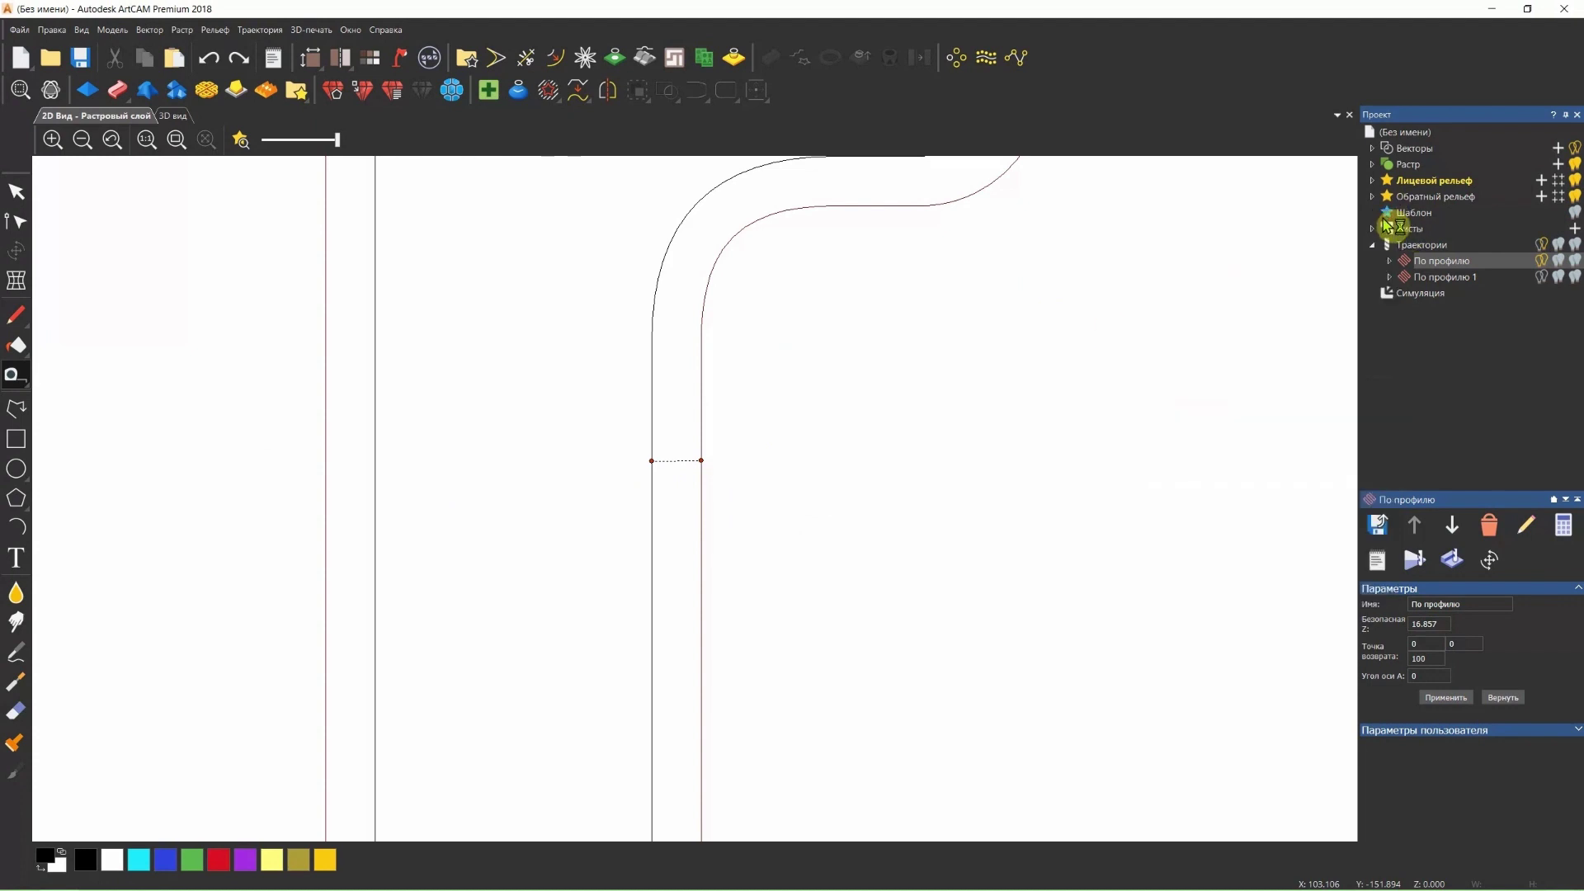
- Display the toolpath's End mill 3 mm settings: 5454 feed rates, 24000 spindle speed
scroll(745, 487, "down", 2)
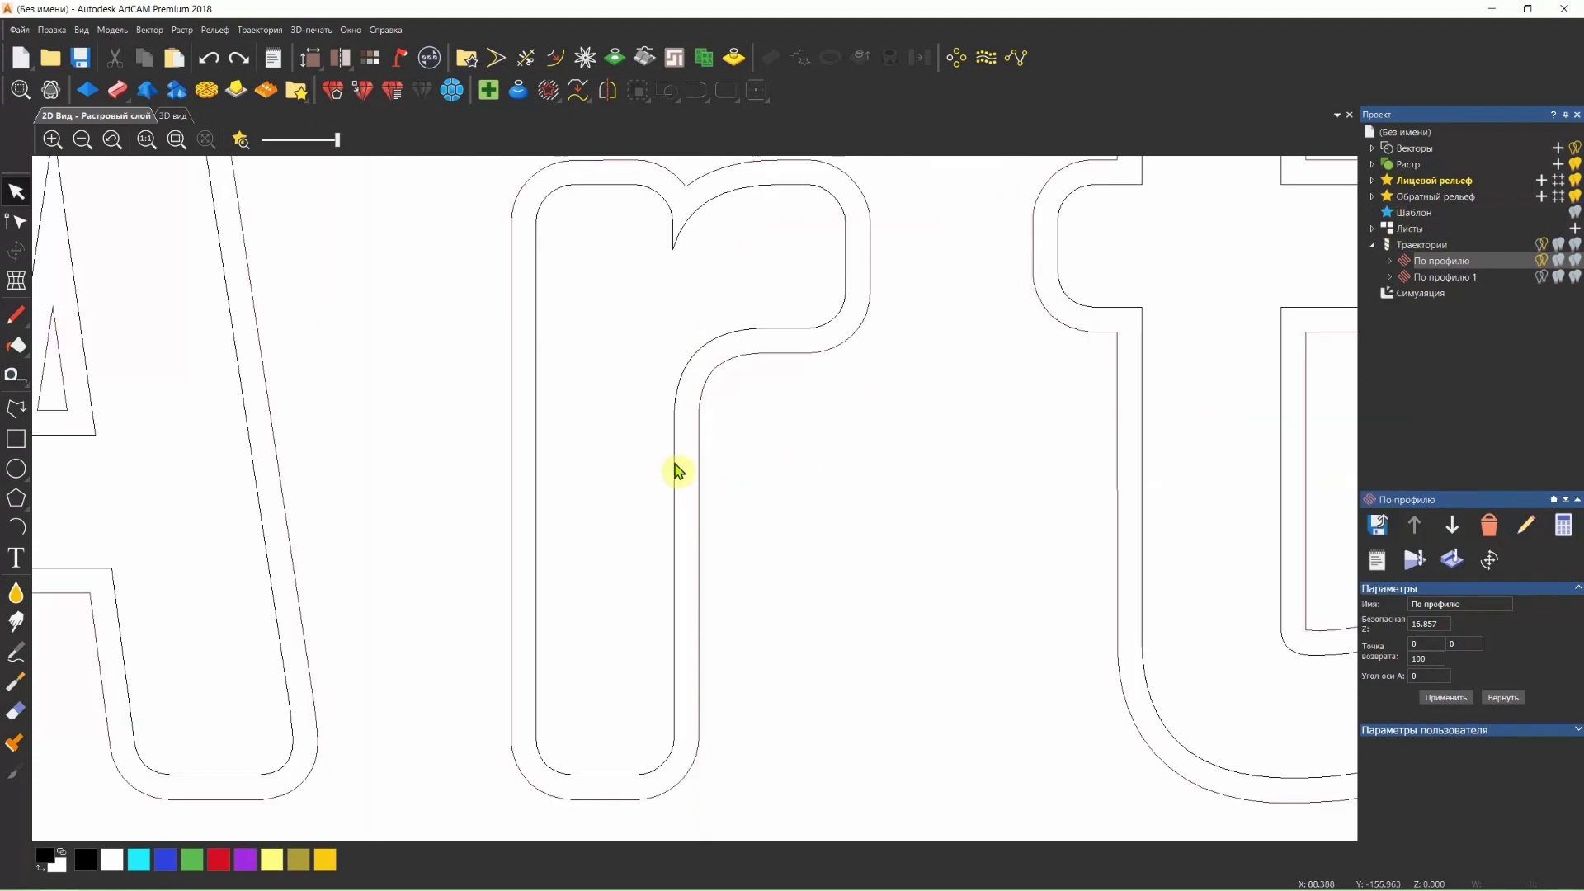
scroll(674, 471, "up", 2)
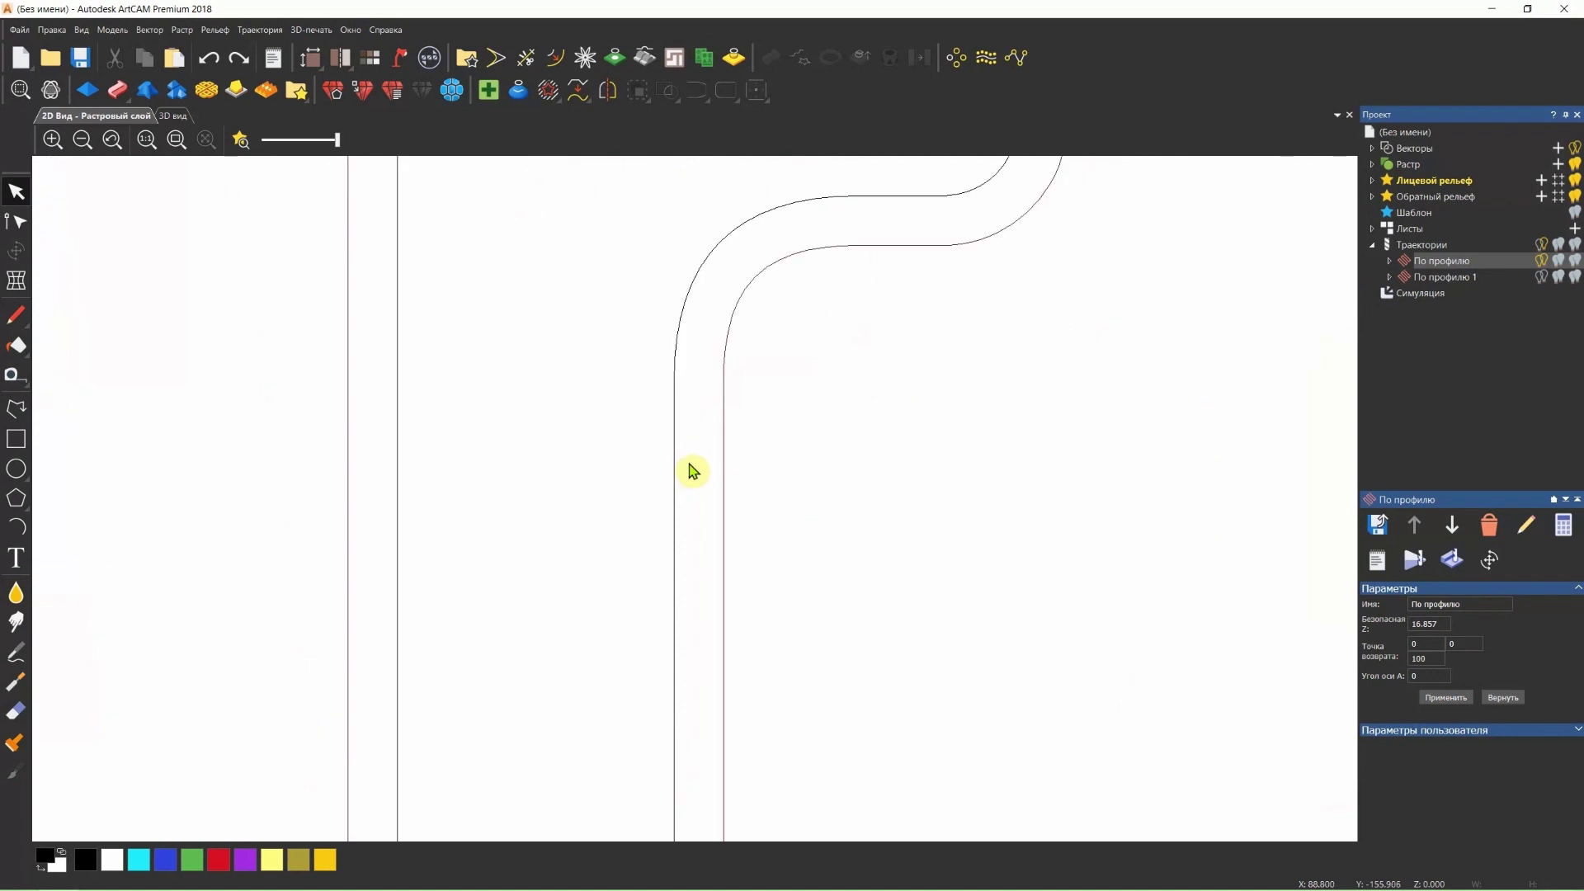
scroll(675, 475, "down", 2)
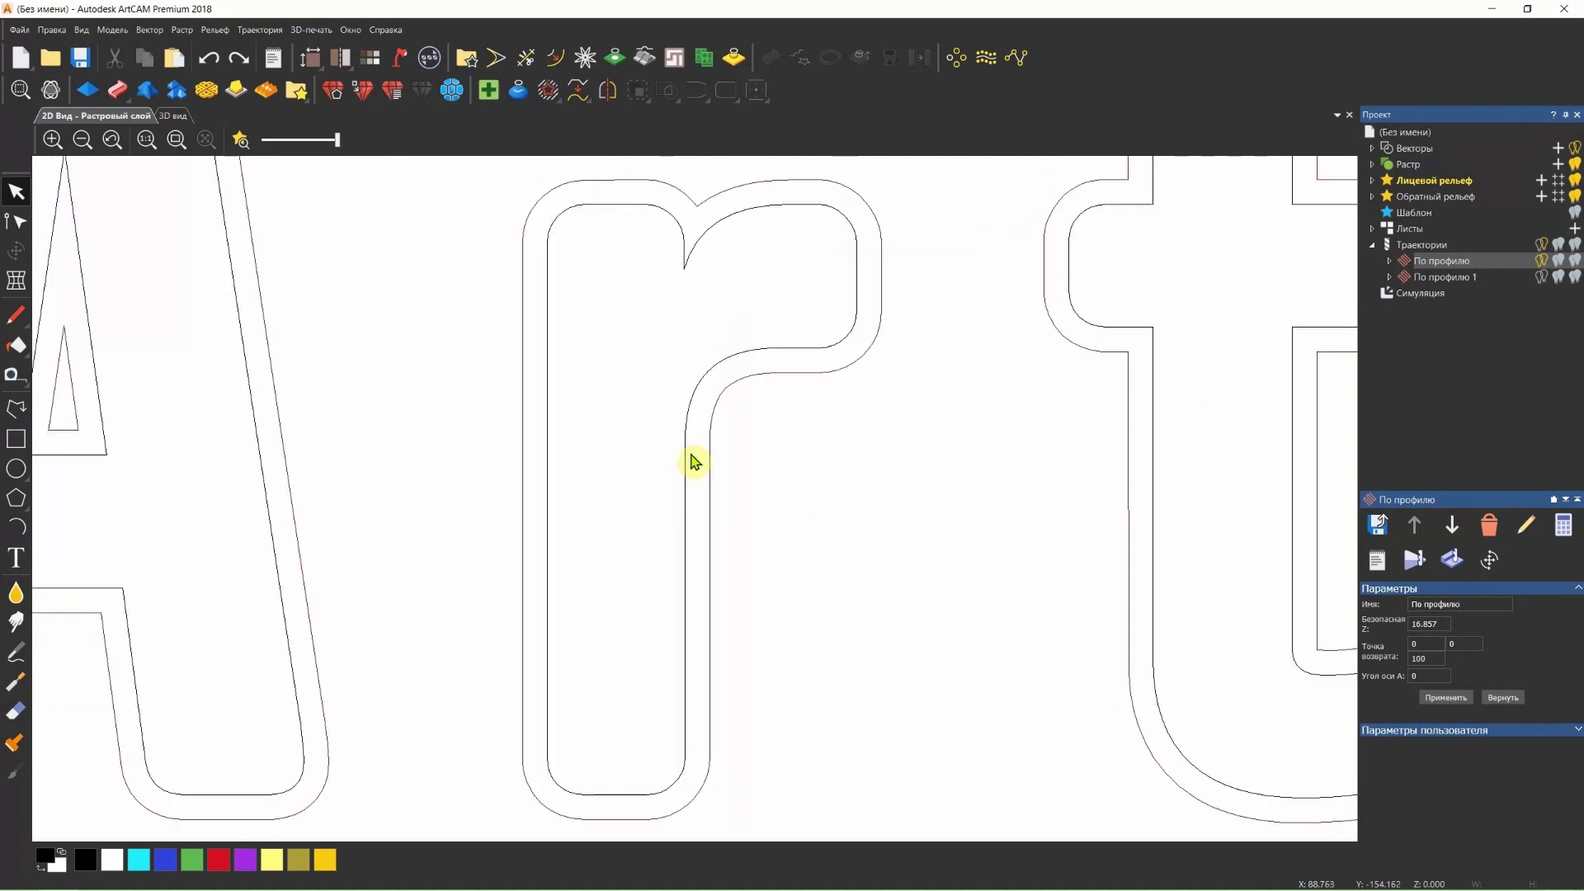
left_click(685, 465)
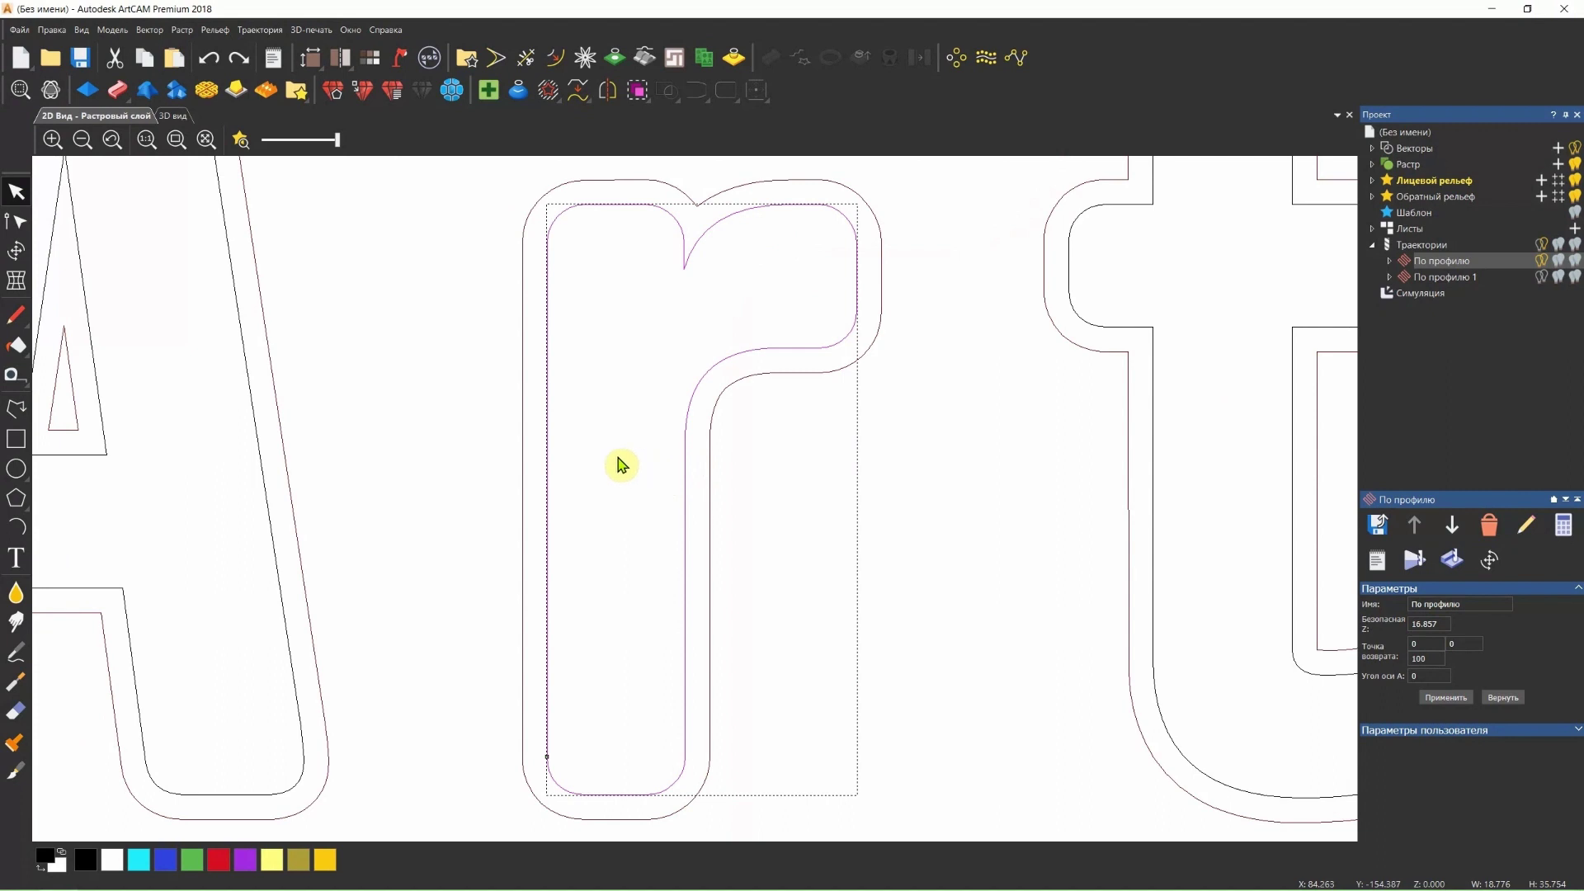
left_click(656, 503)
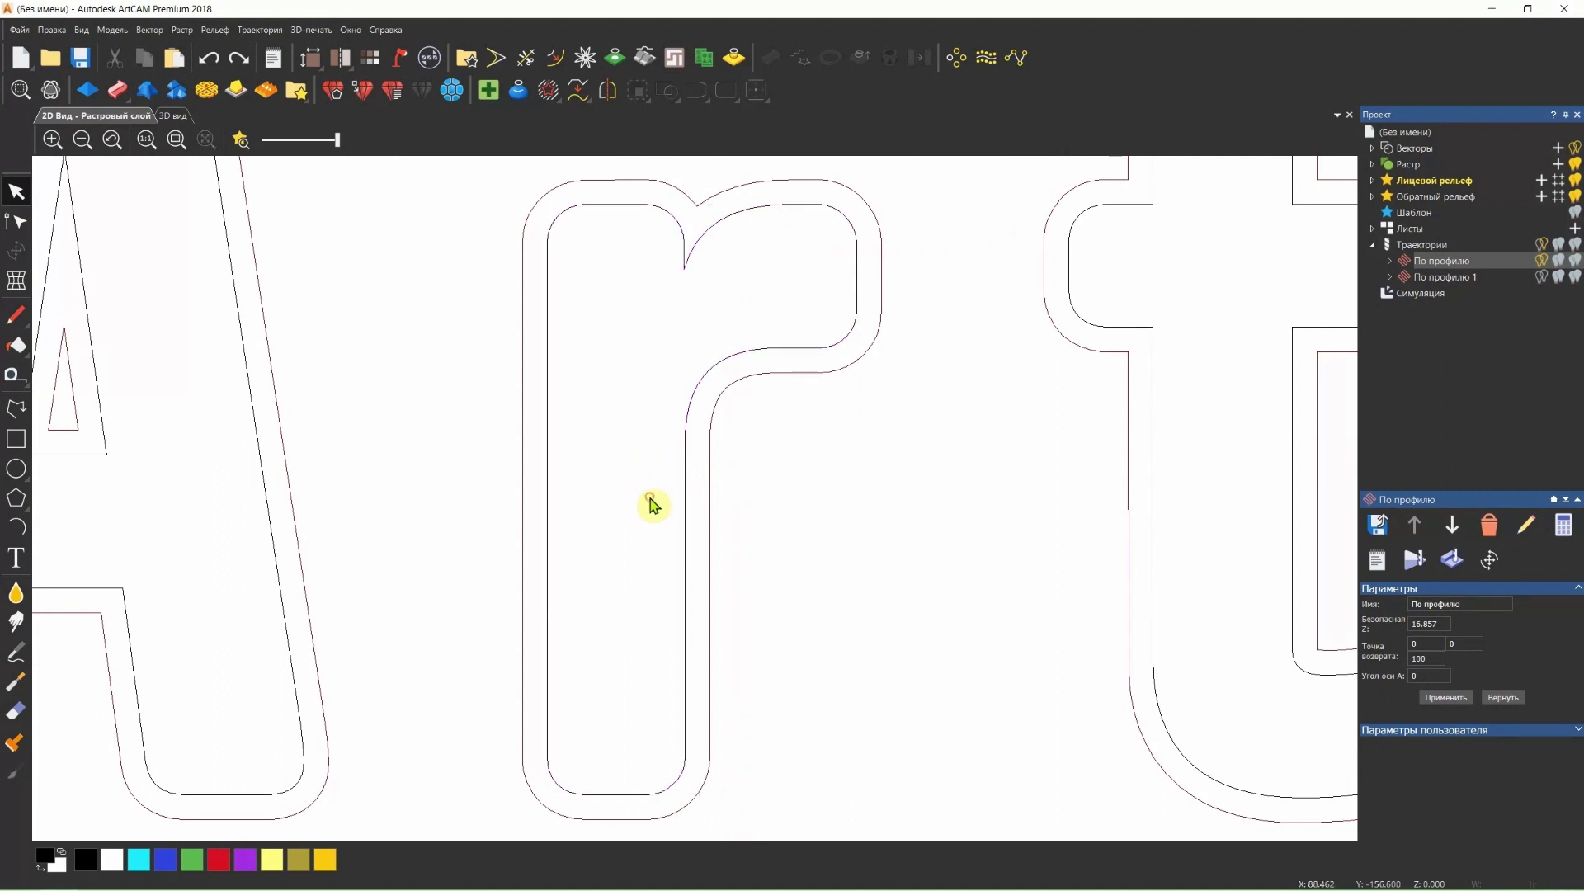
left_click(708, 479)
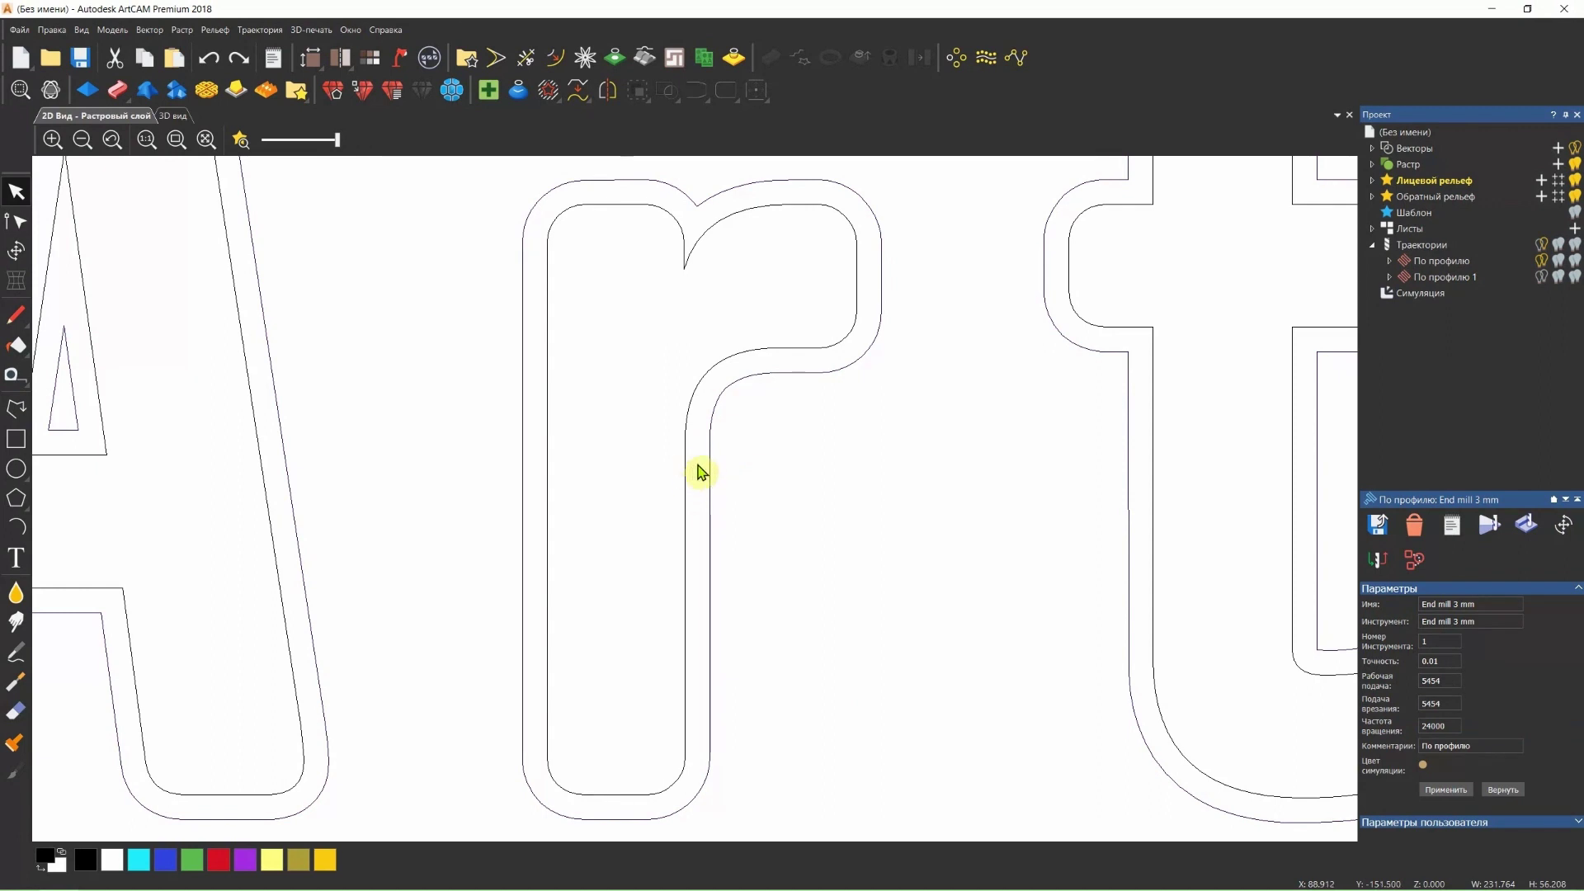
- Offset every ArtCAM letter outline 1 mm inward with rounded corners
left_click(555, 57)
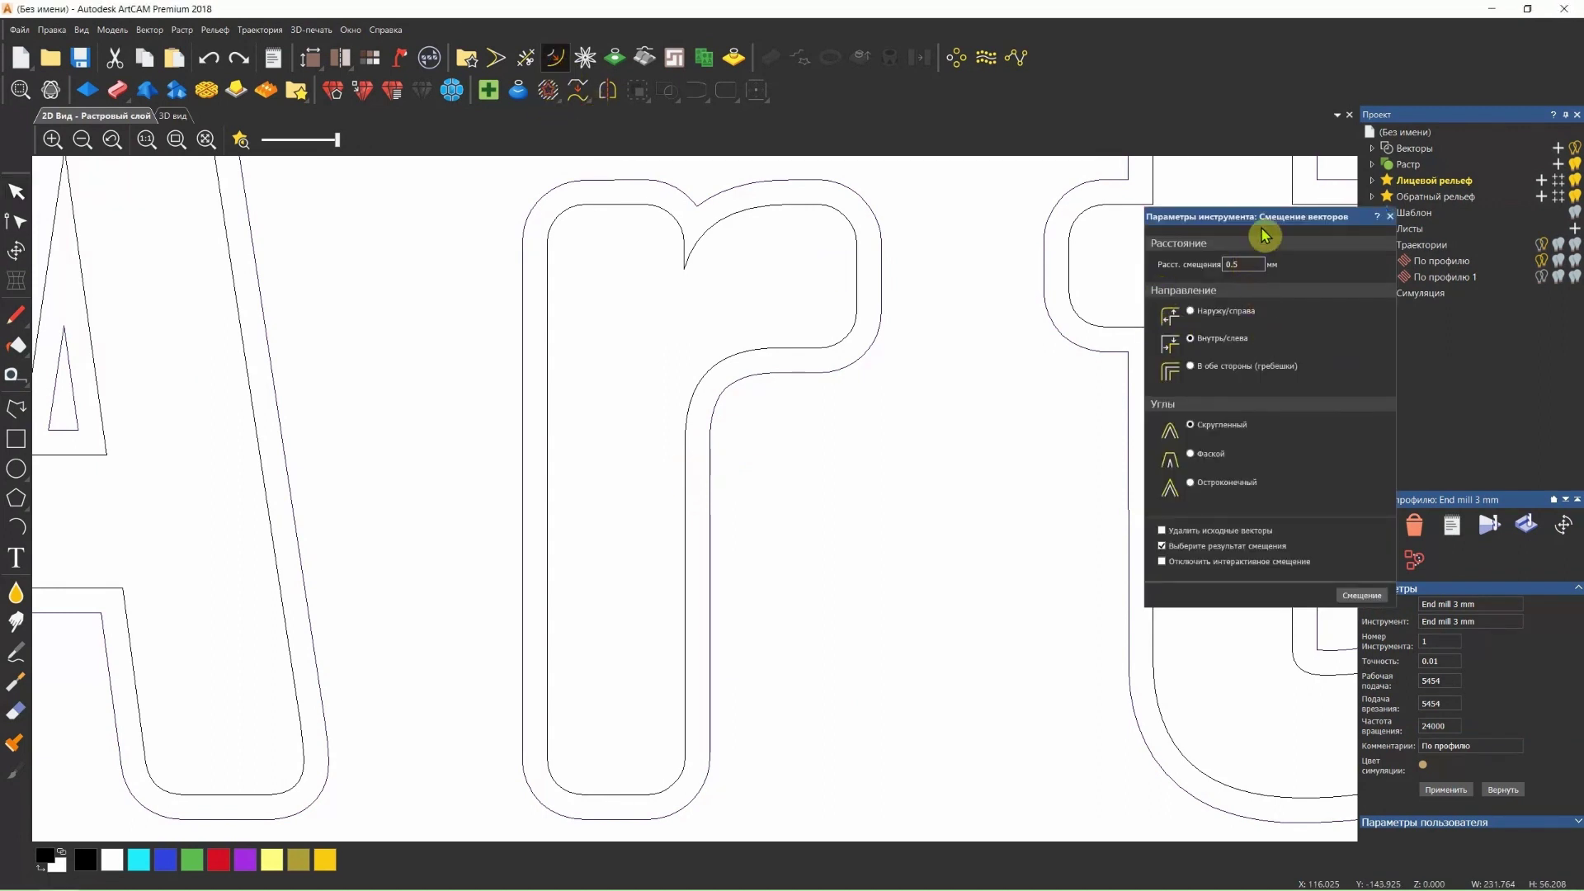
mouse_move(1263, 233)
left_mouse_down()
mouse_move(1112, 308)
mouse_move(1144, 275)
left_mouse_up()
double_click(1131, 300)
type("1")
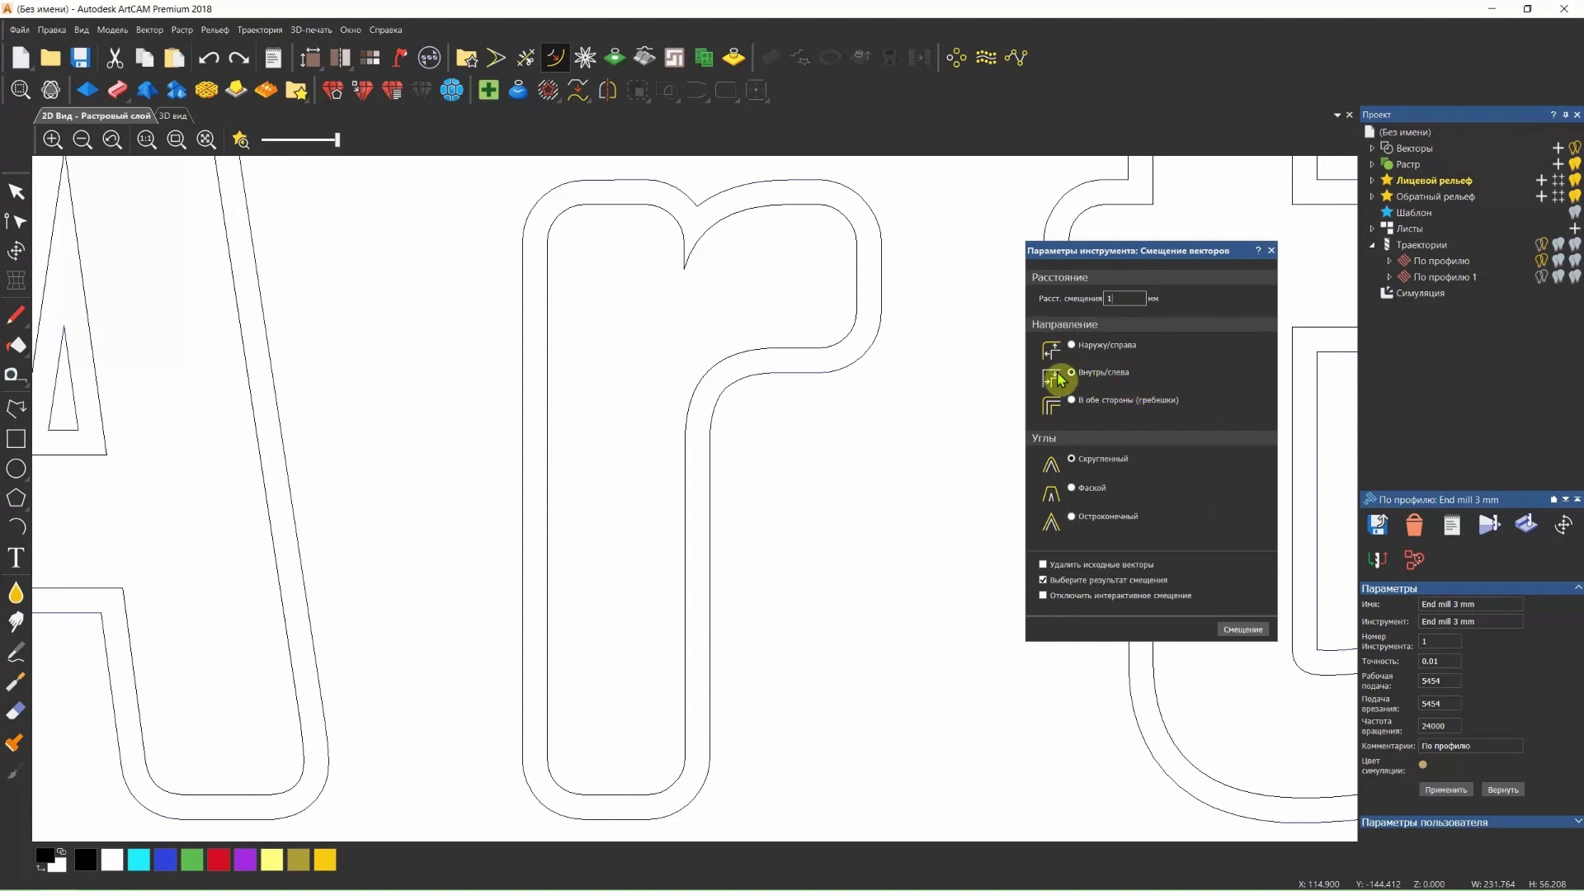
left_click(1241, 631)
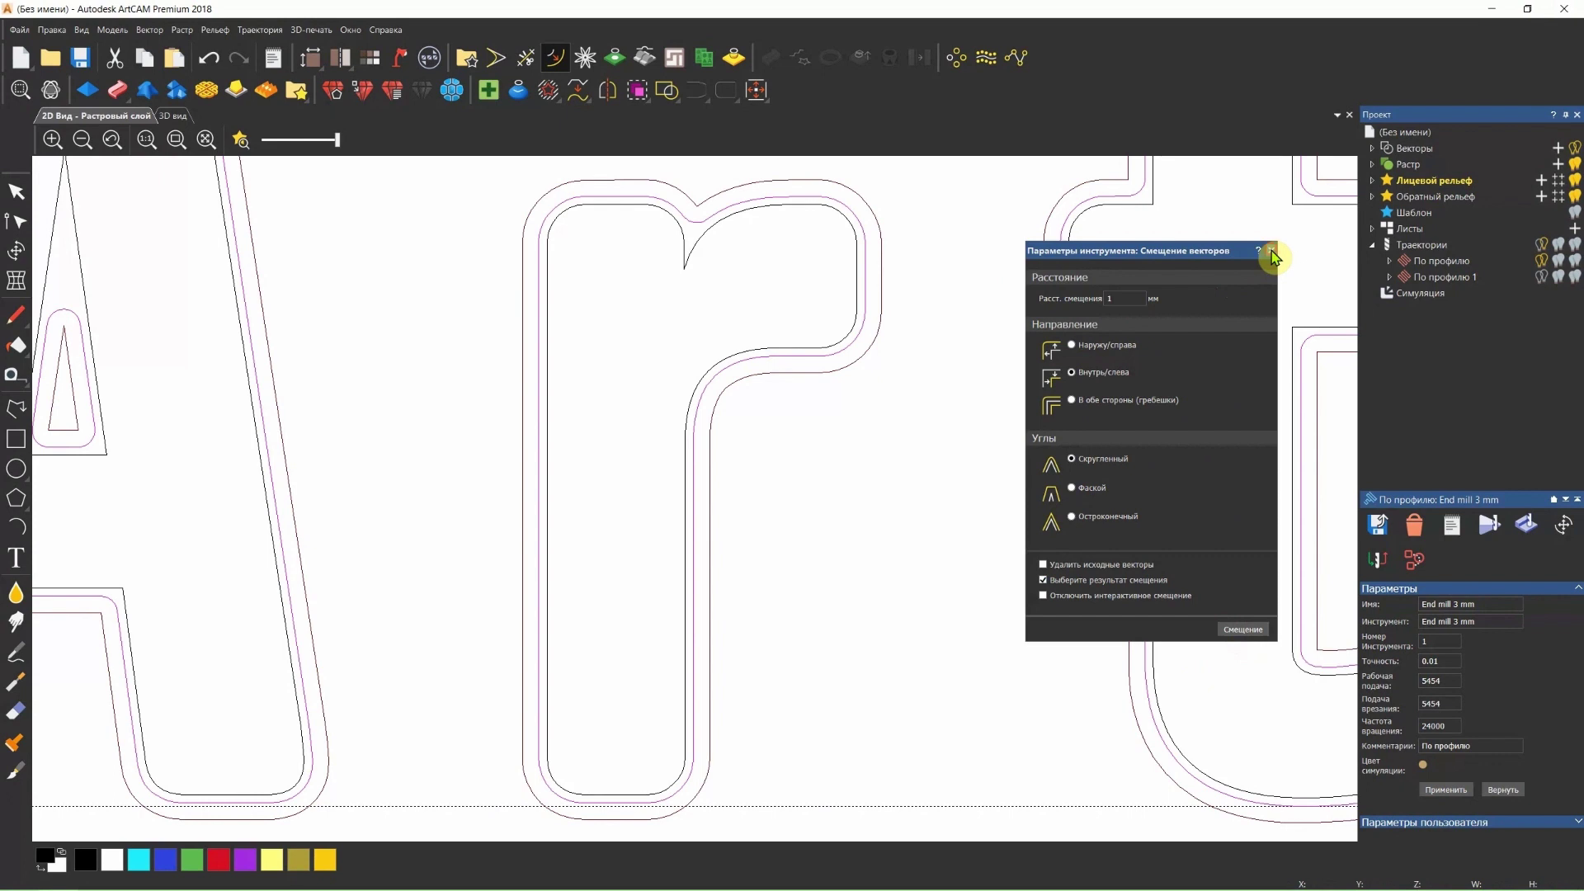
left_click(1273, 251)
- Measure the distance from an outer letter outline to its inner offset line: 0.500 mm
scroll(693, 456, "up", 3)
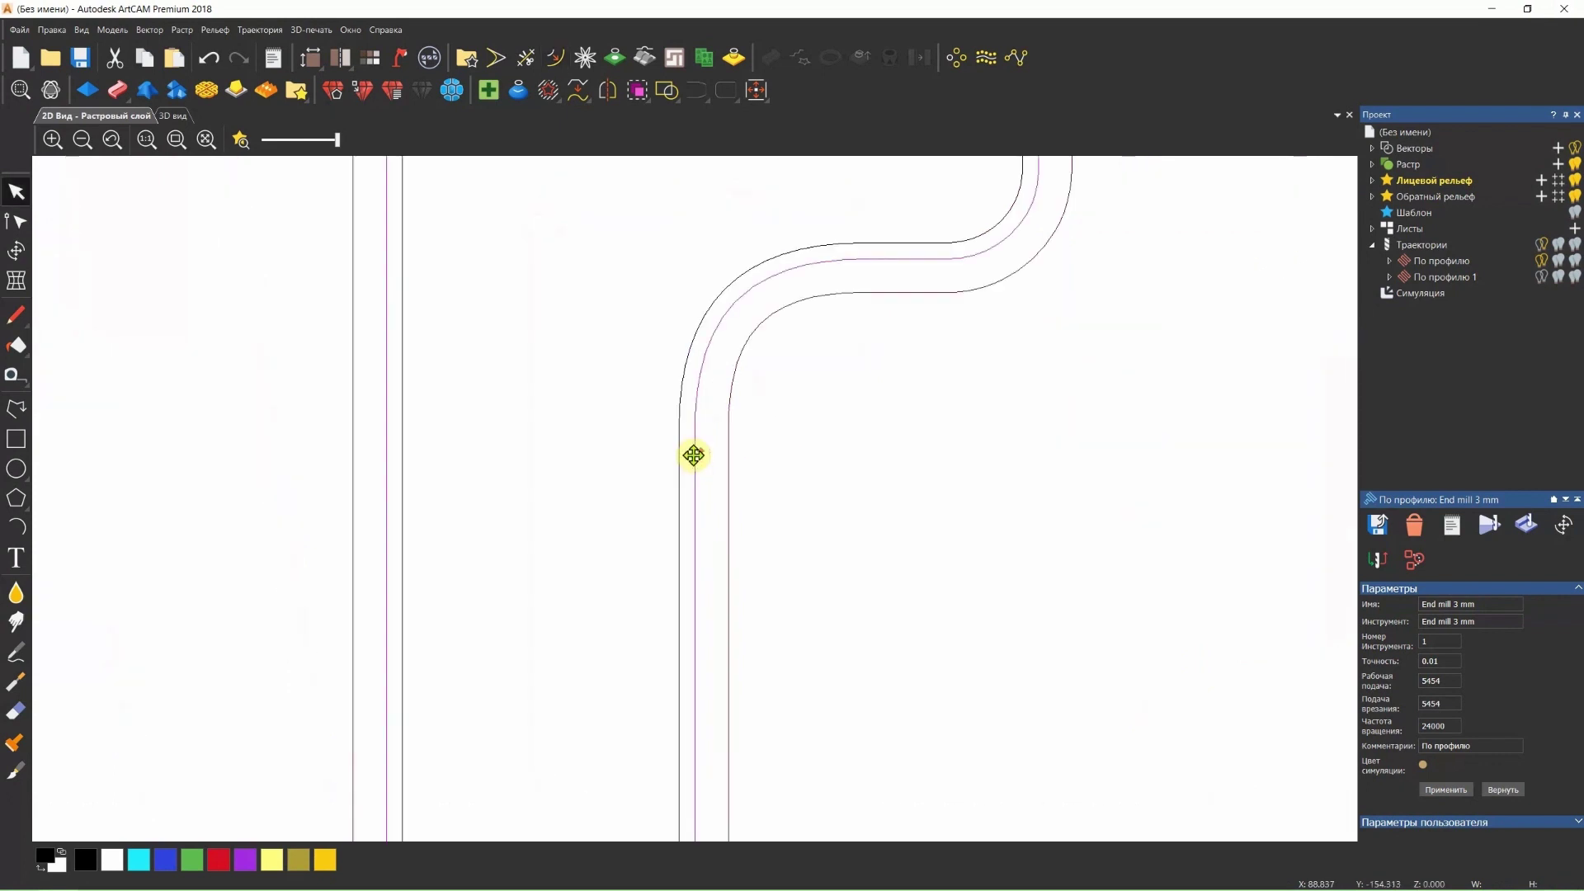
scroll(693, 456, "up", 2)
left_click(709, 445)
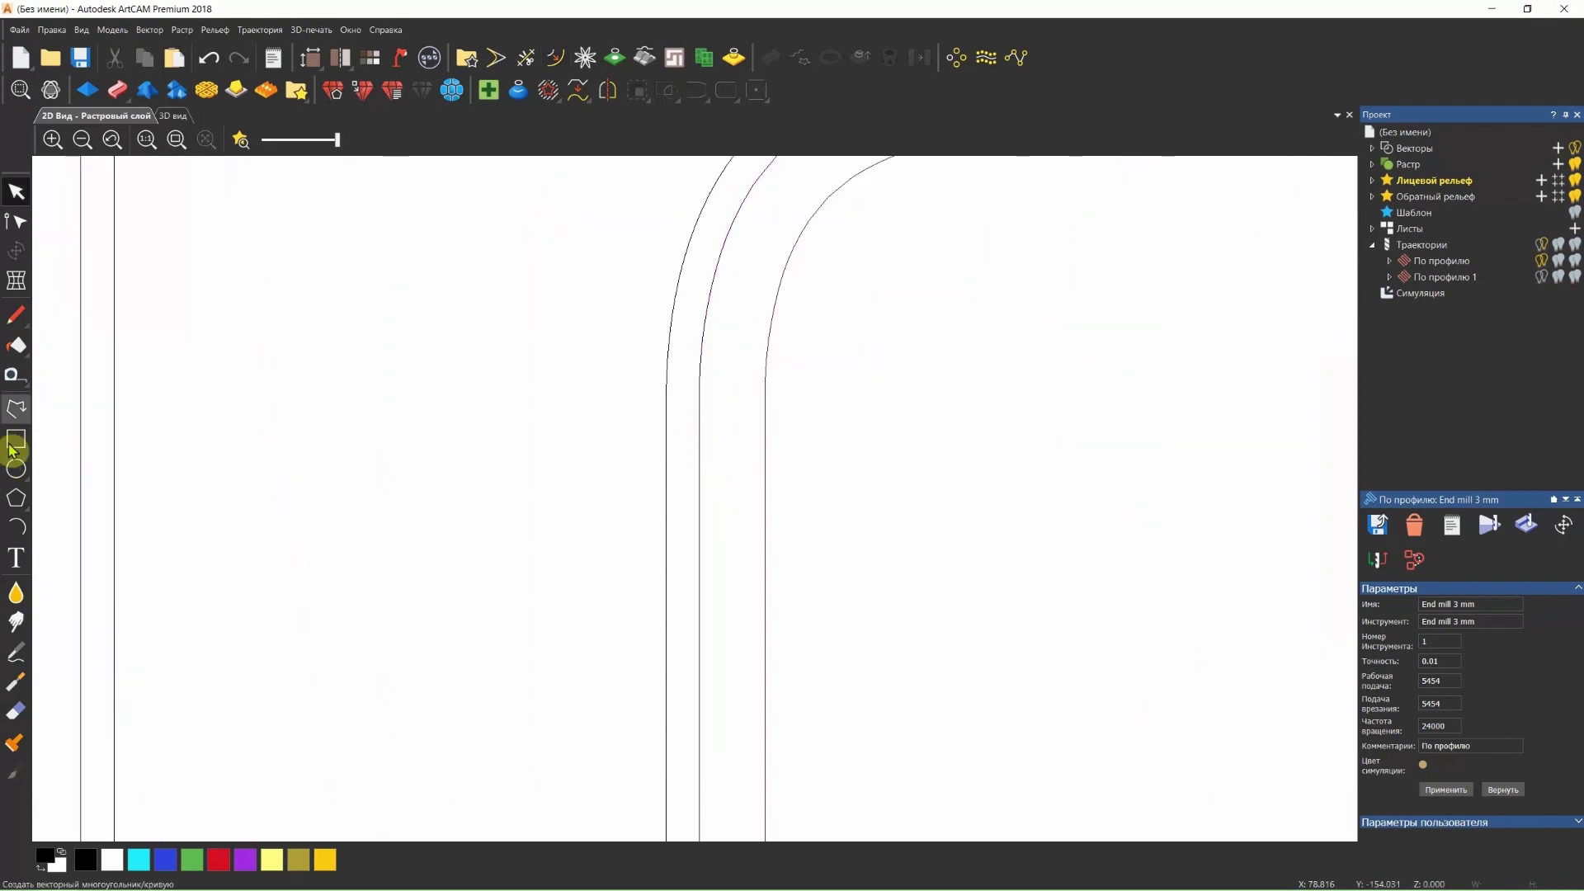
left_click(14, 373)
left_click(666, 449)
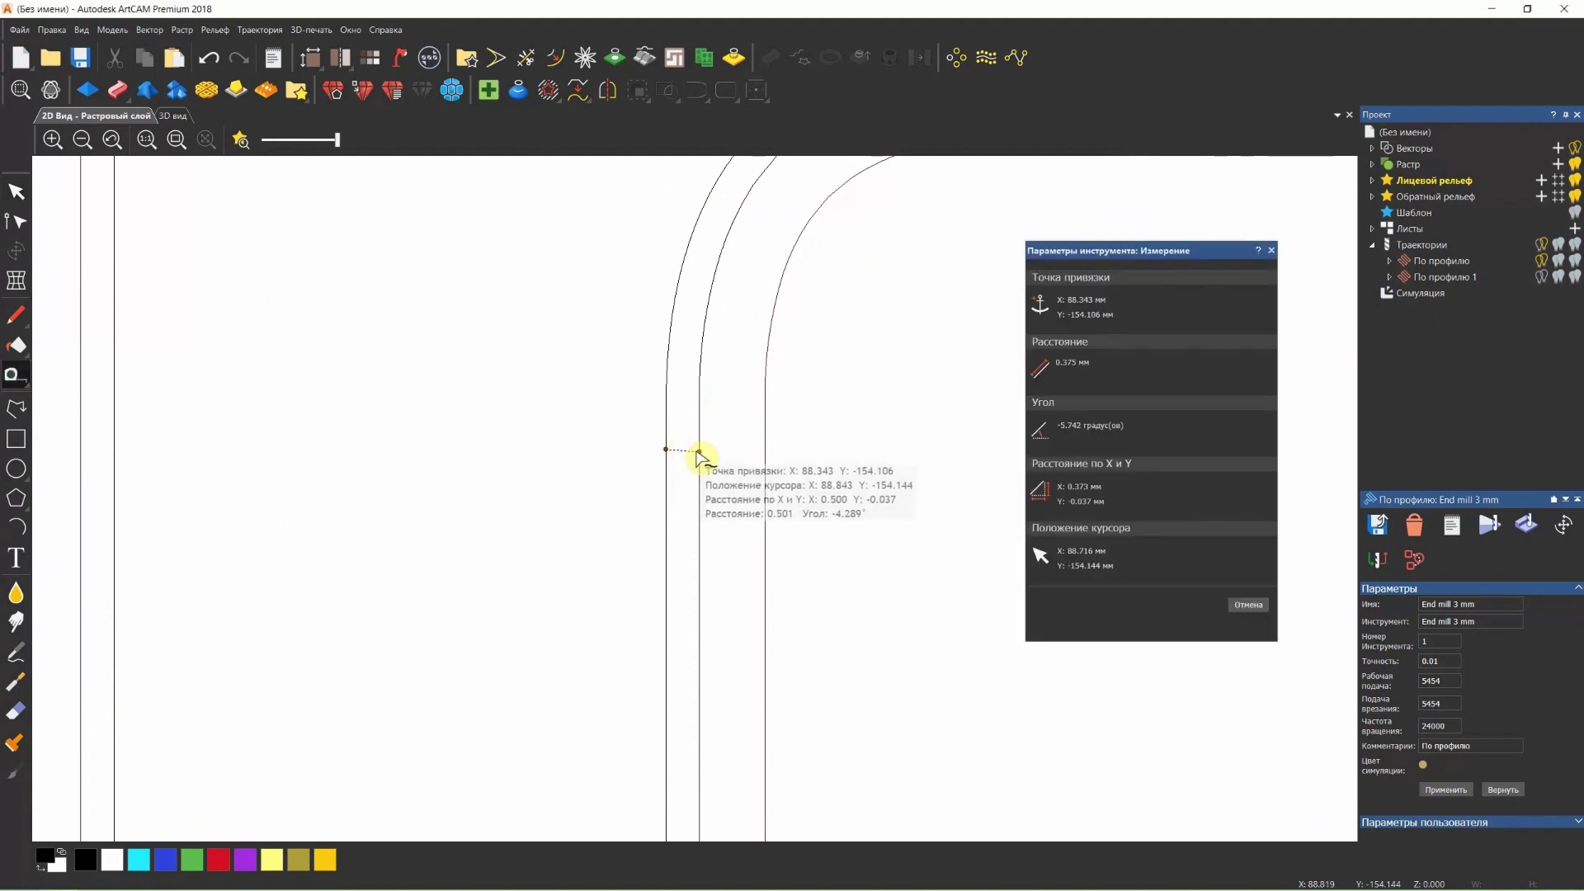
left_click(699, 449)
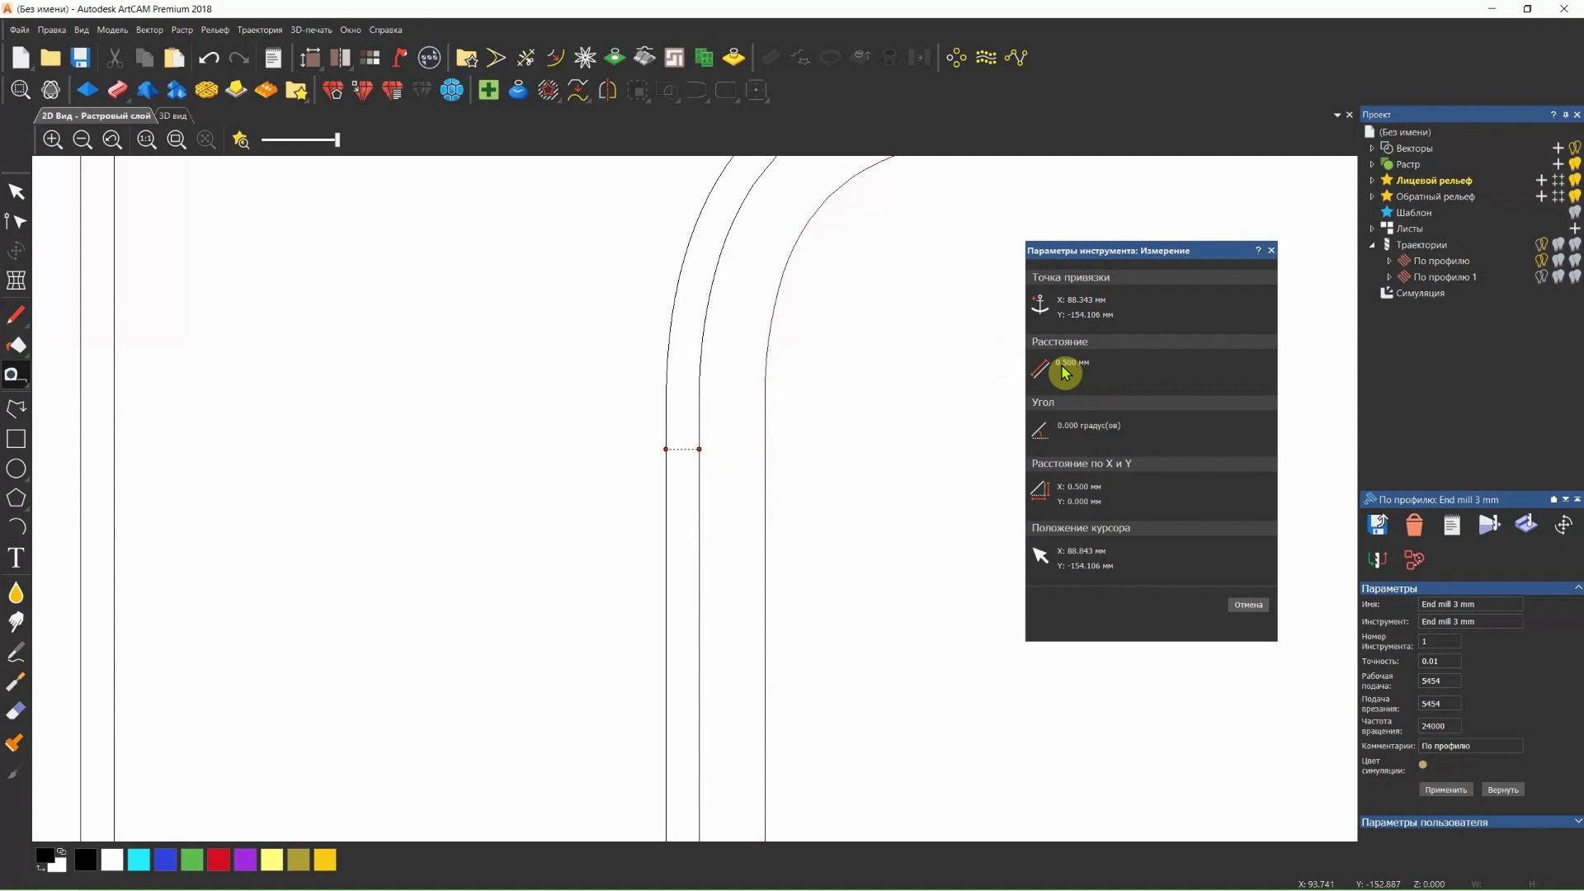
- Zoom in and out to inspect the measured gap, then close the Measure readout
scroll(673, 458, "down", 2)
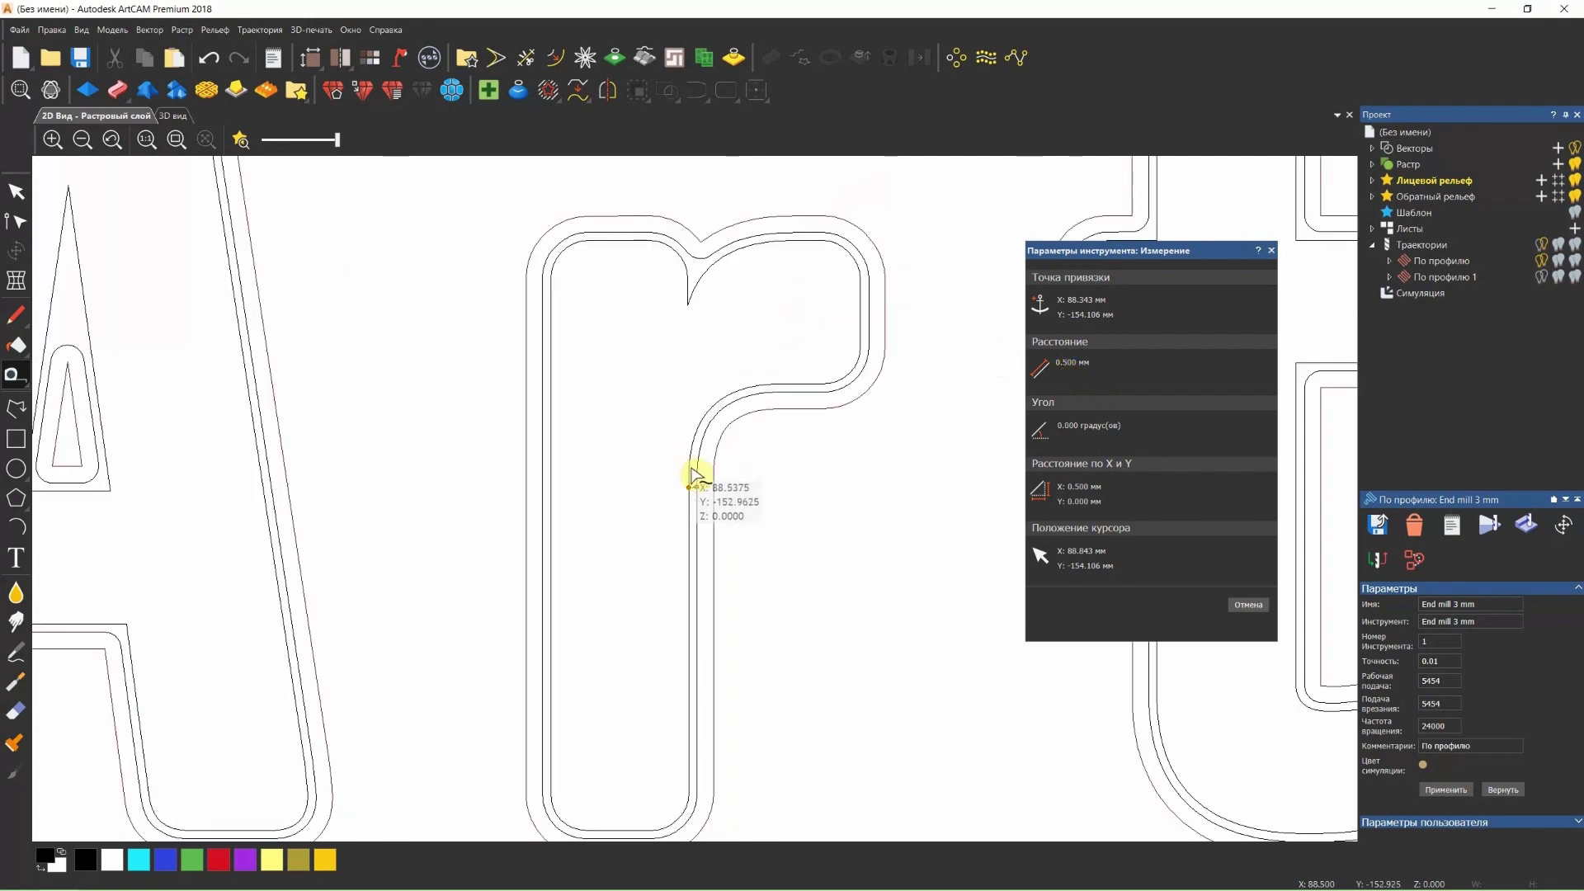
scroll(700, 500, "down", 2)
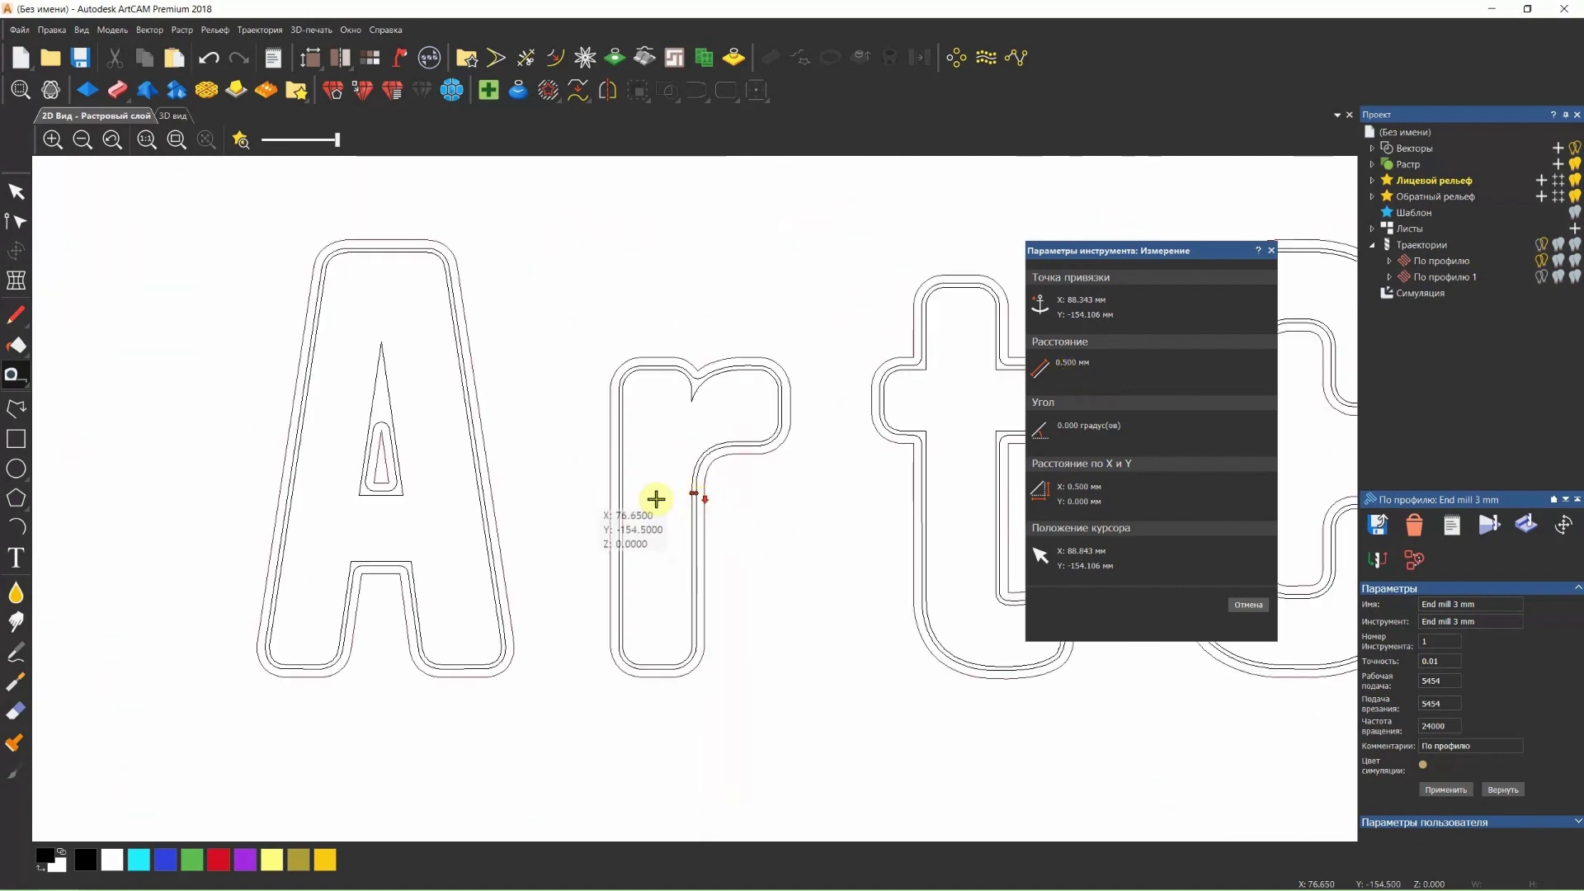
scroll(384, 477, "up", 2)
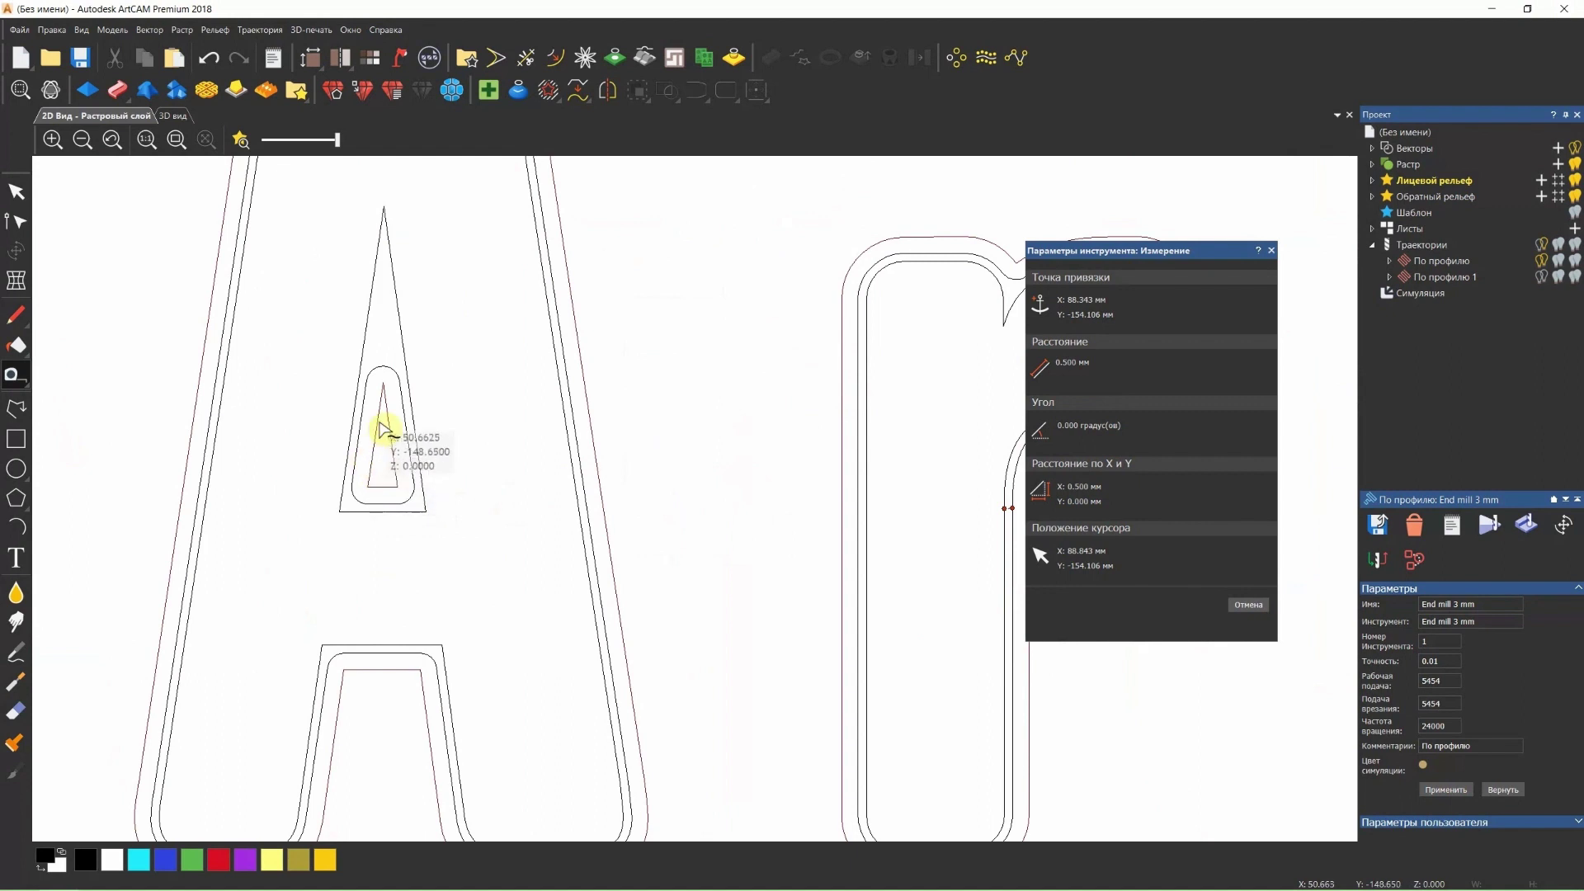
scroll(382, 452, "up", 2)
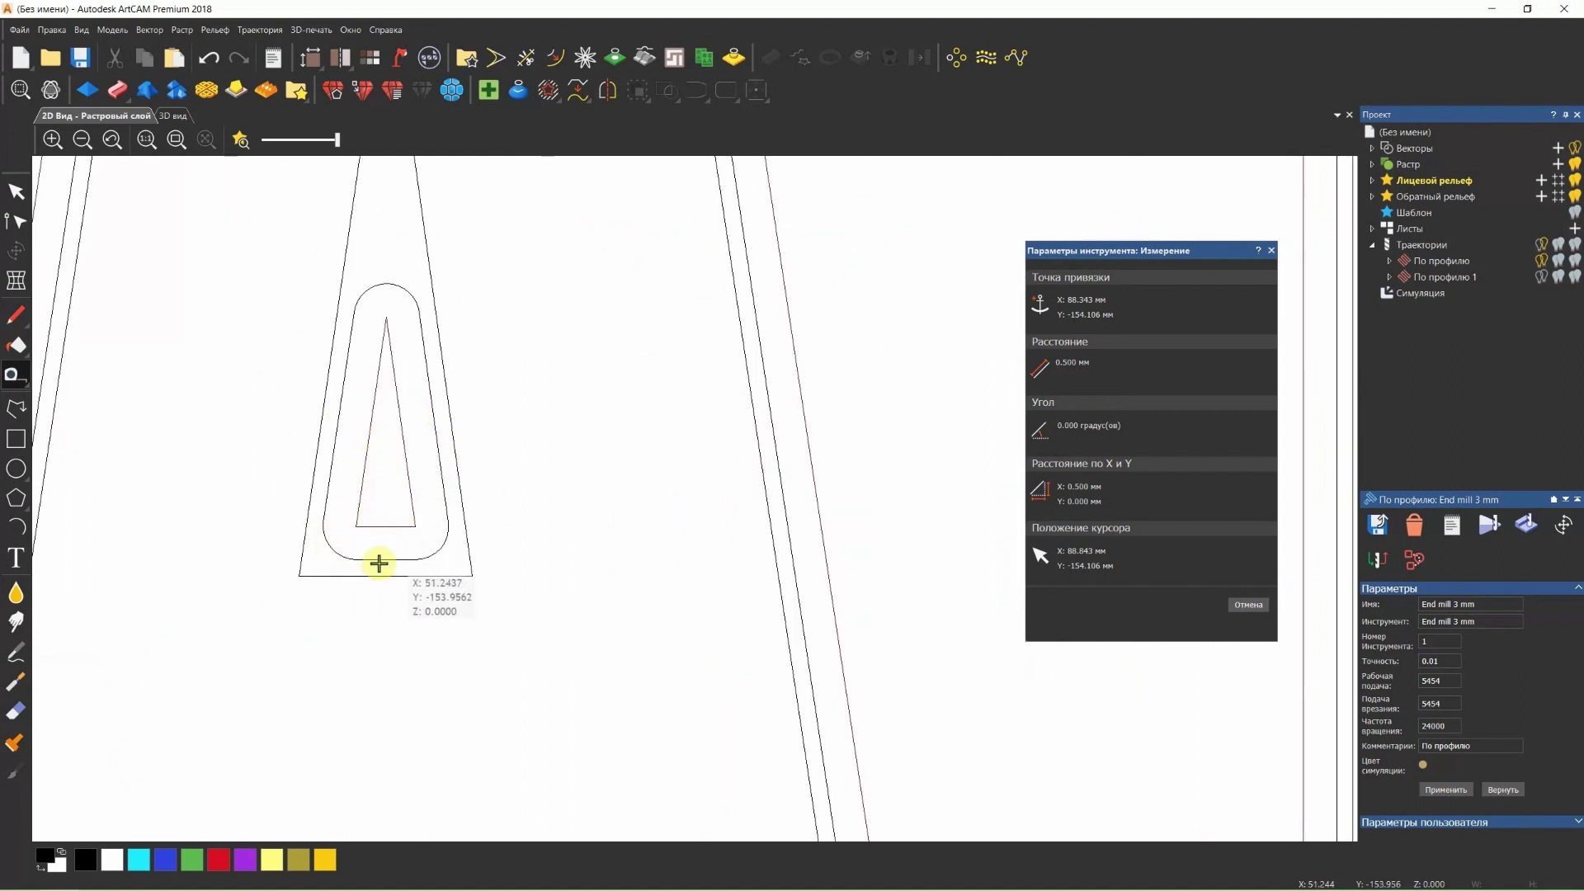
scroll(651, 477, "down", 4)
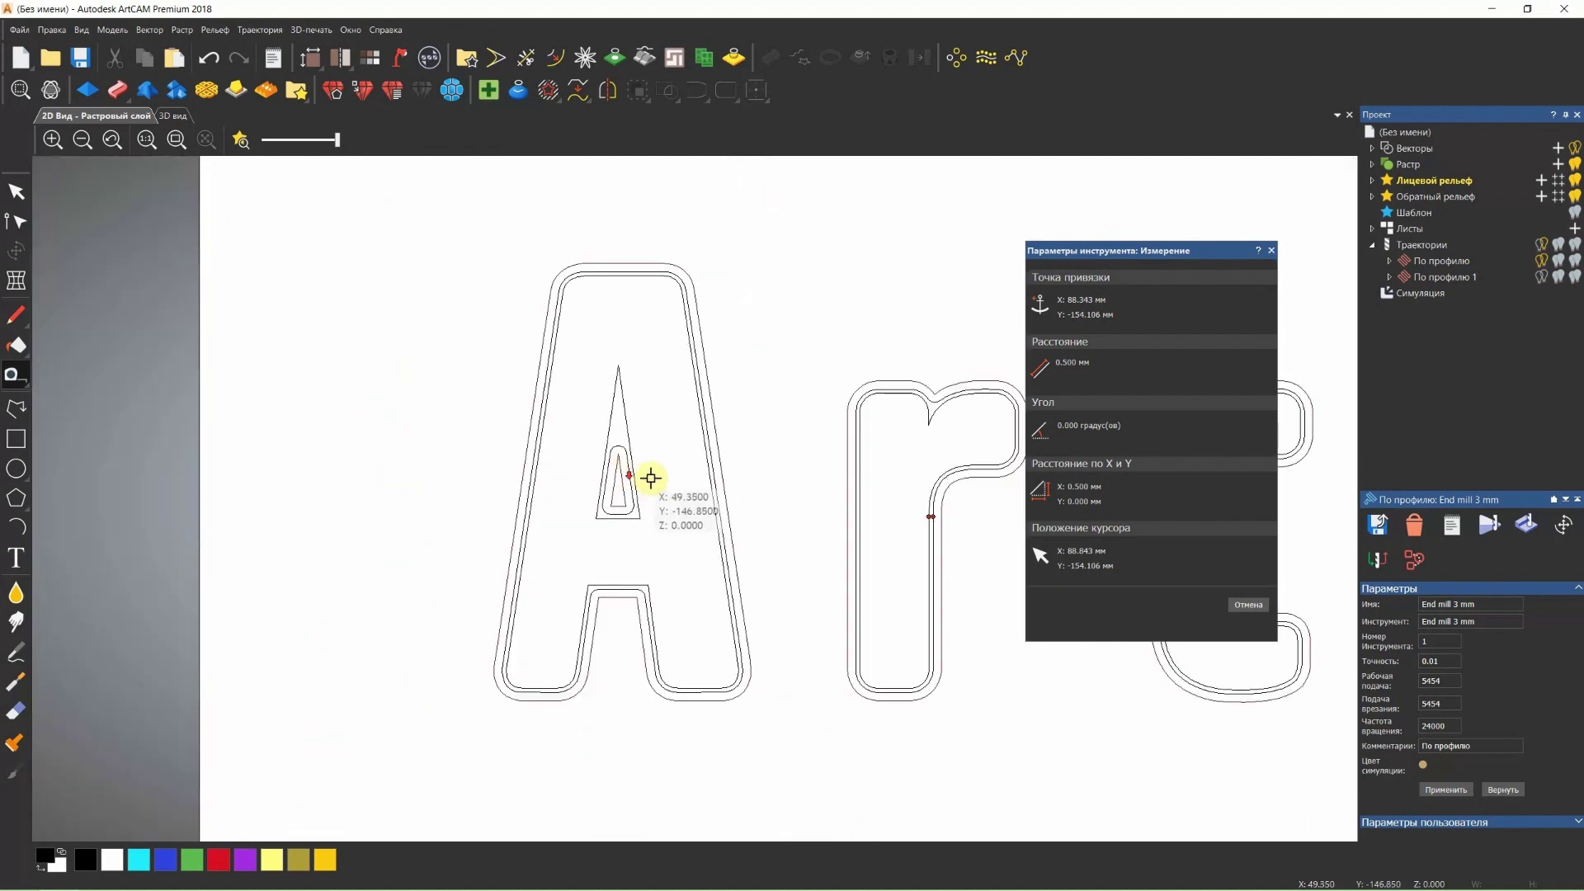
scroll(651, 478, "down", 2)
scroll(825, 487, "up", 2)
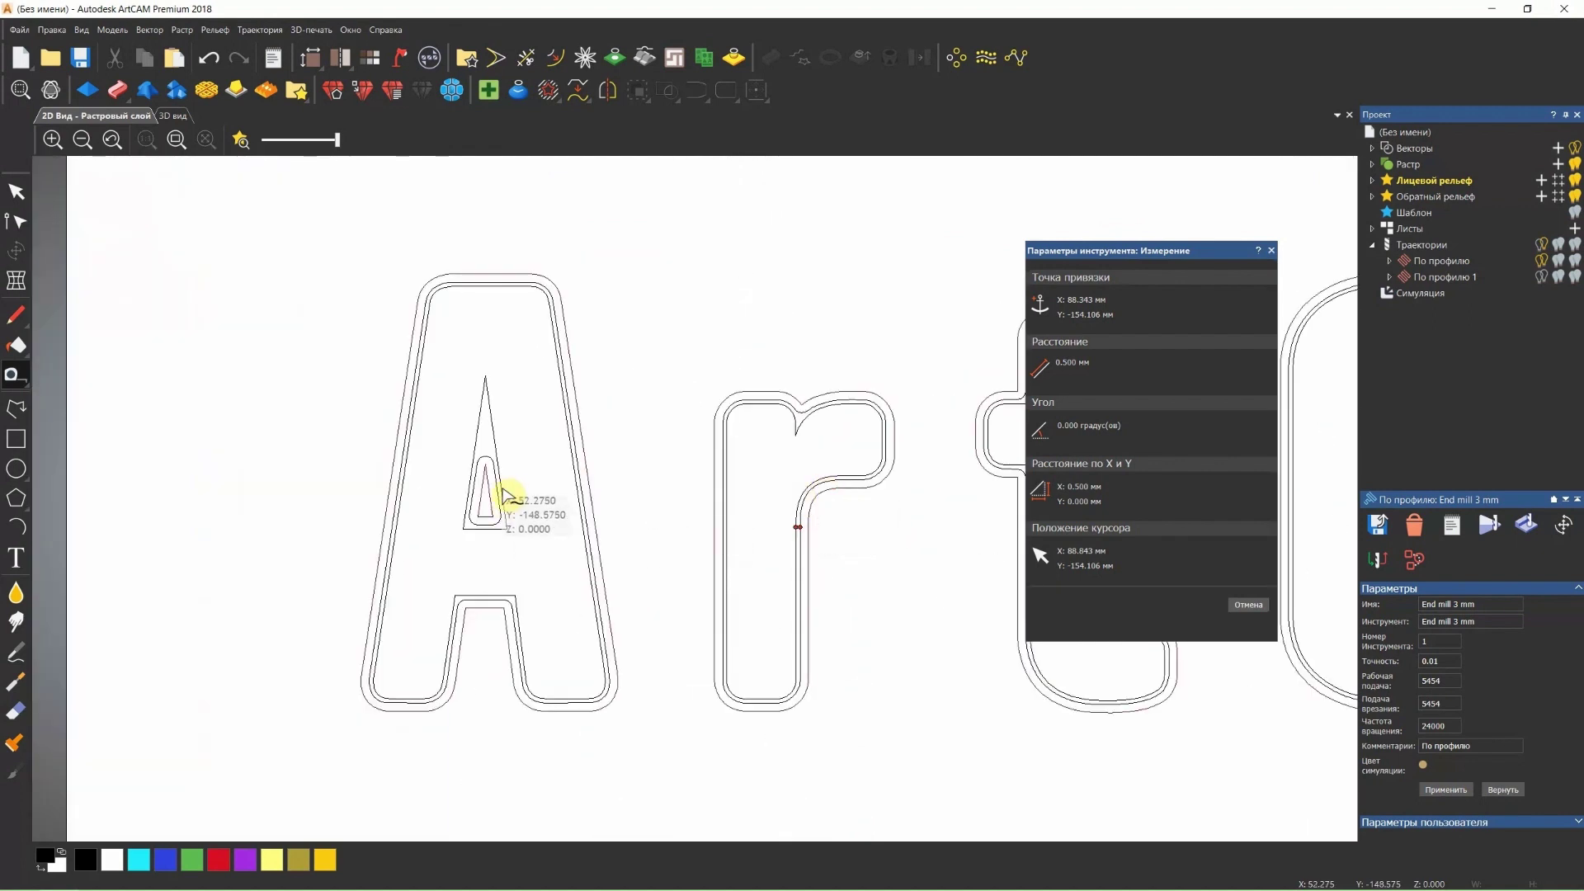
scroll(495, 466, "up", 2)
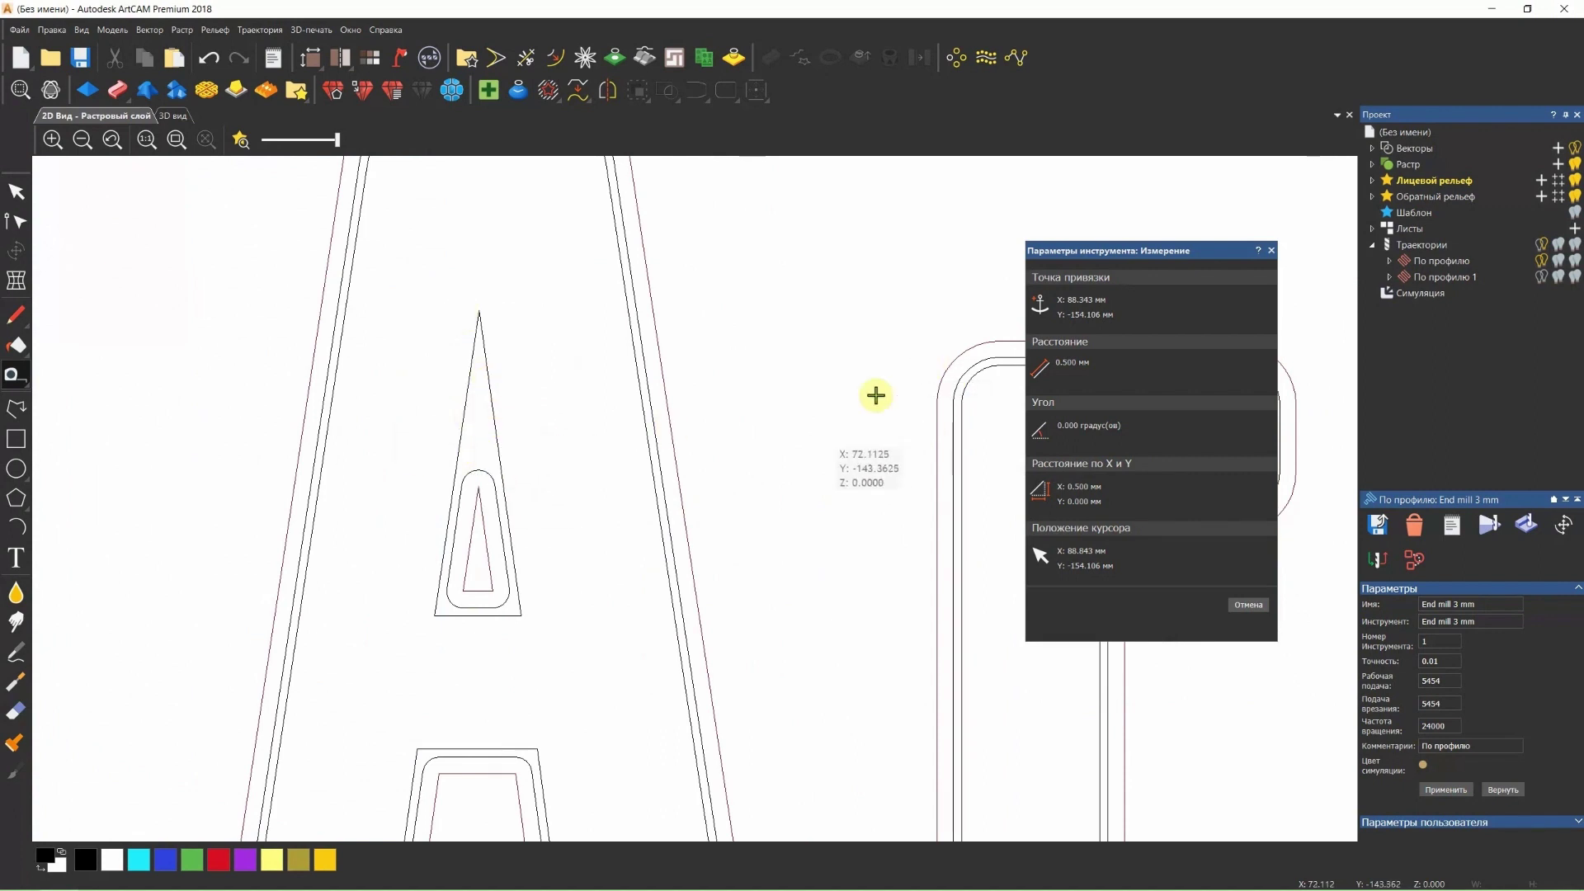
scroll(850, 429, "down", 3)
scroll(841, 478, "down", 1)
scroll(949, 462, "up", 2)
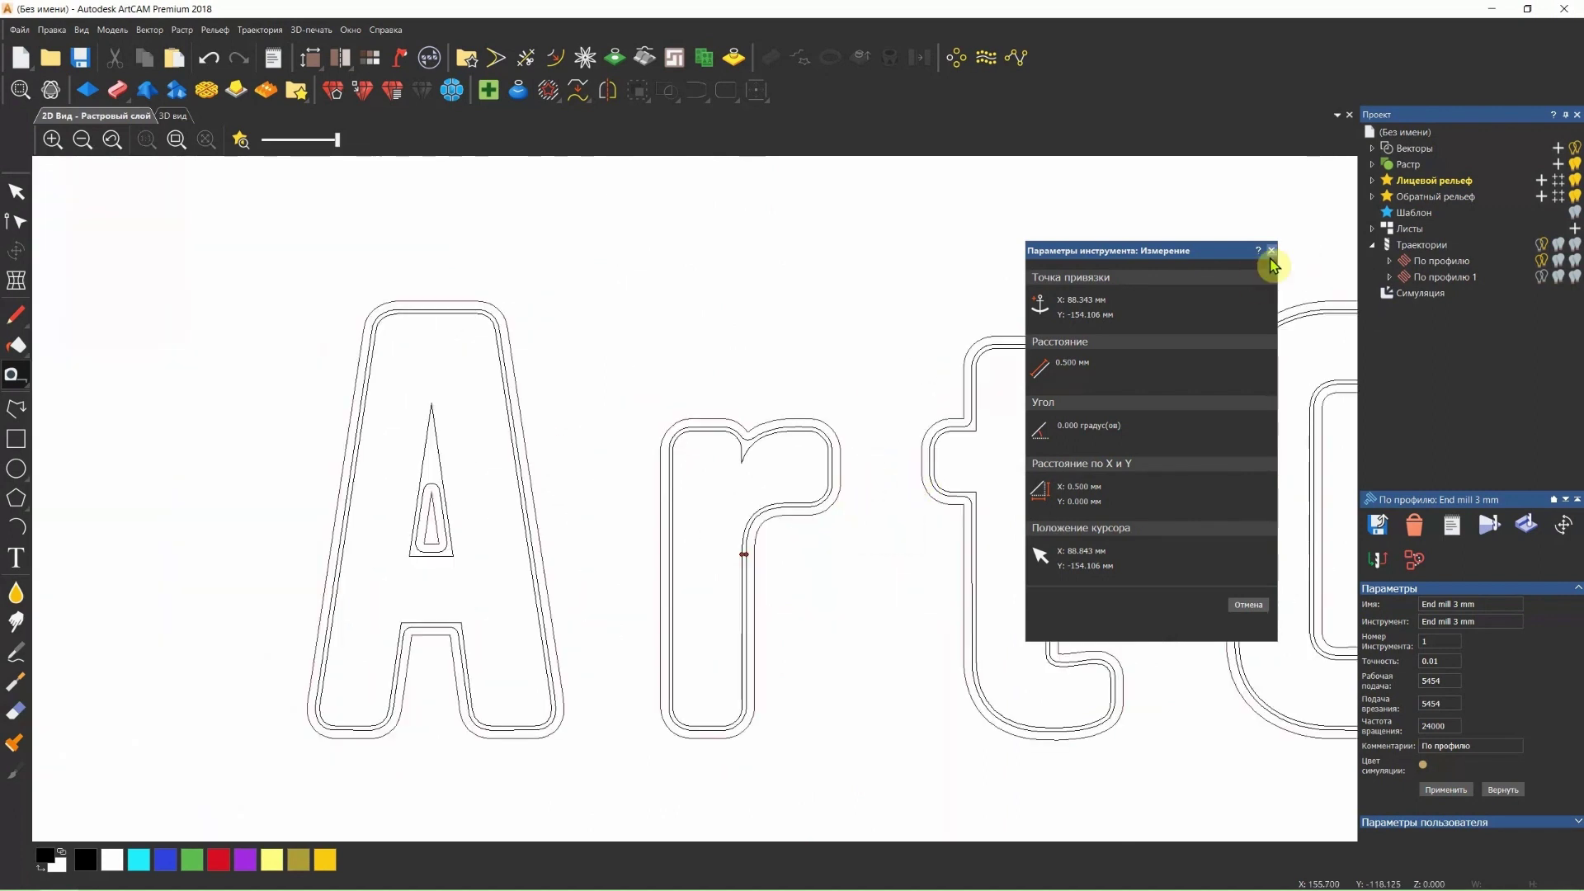
left_click(1271, 250)
scroll(1029, 478, "down", 2)
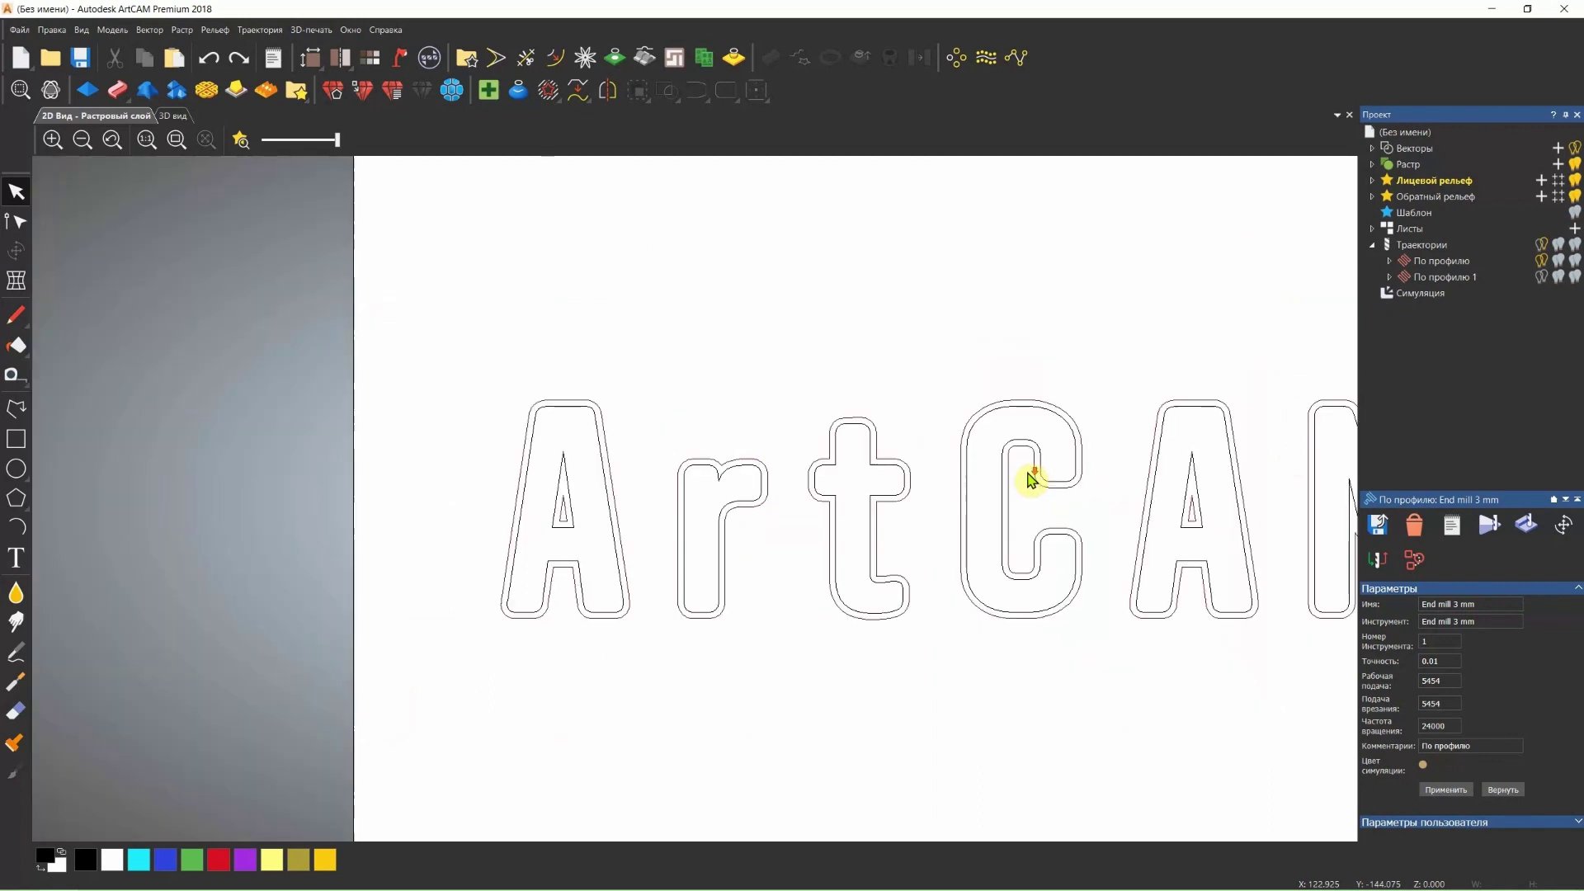
- Recalculate 'По профилю 1' on the letter vectors offset 1 mm inward with rounded corners
double_click(1436, 283)
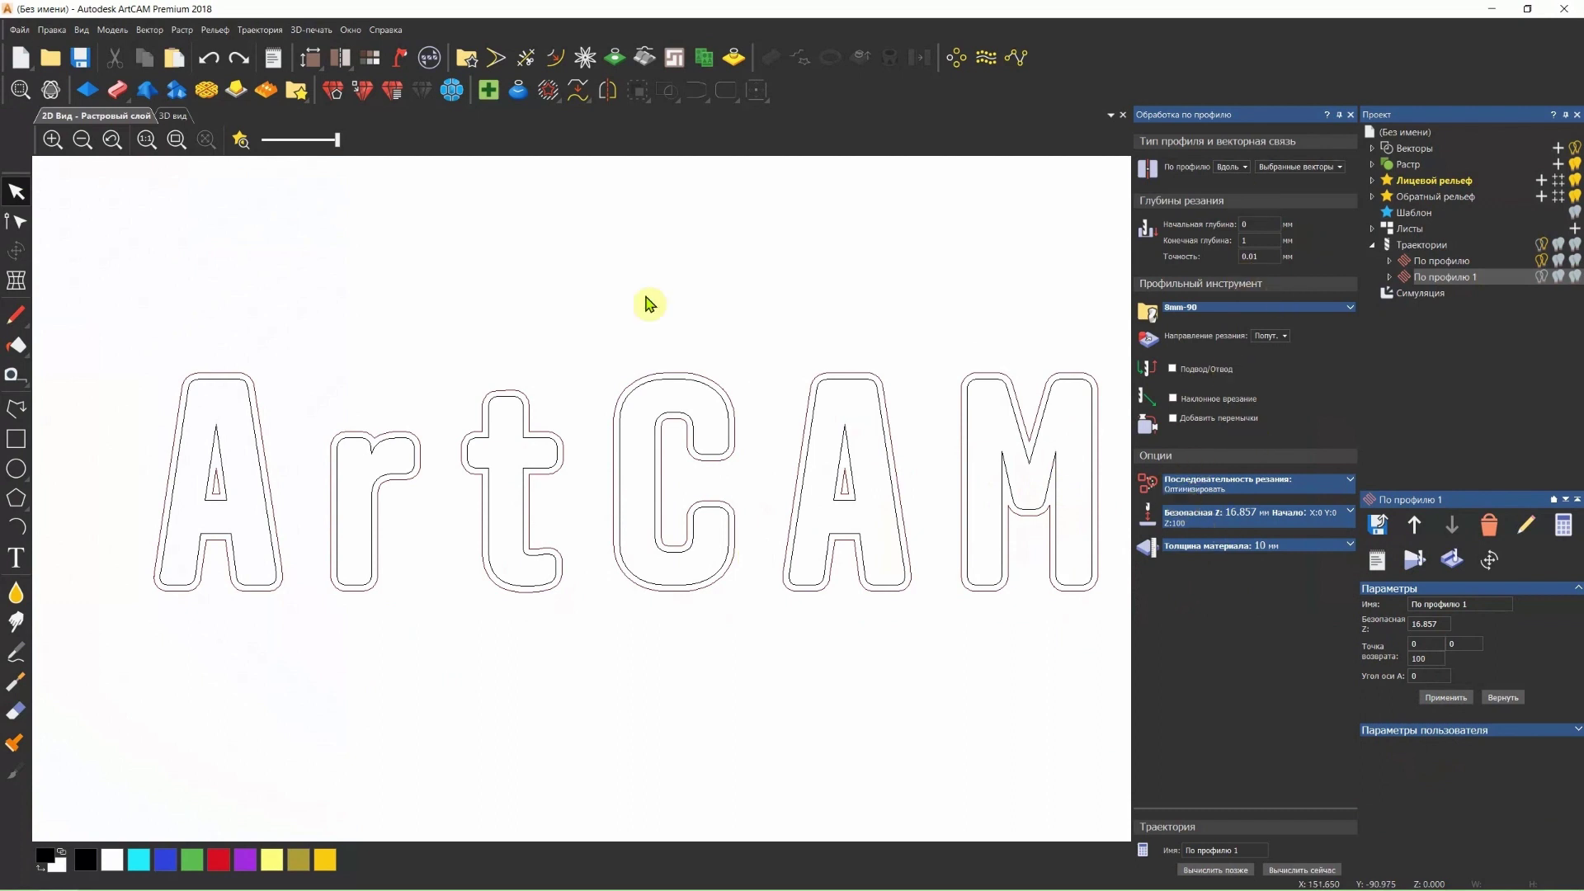
left_click(616, 422)
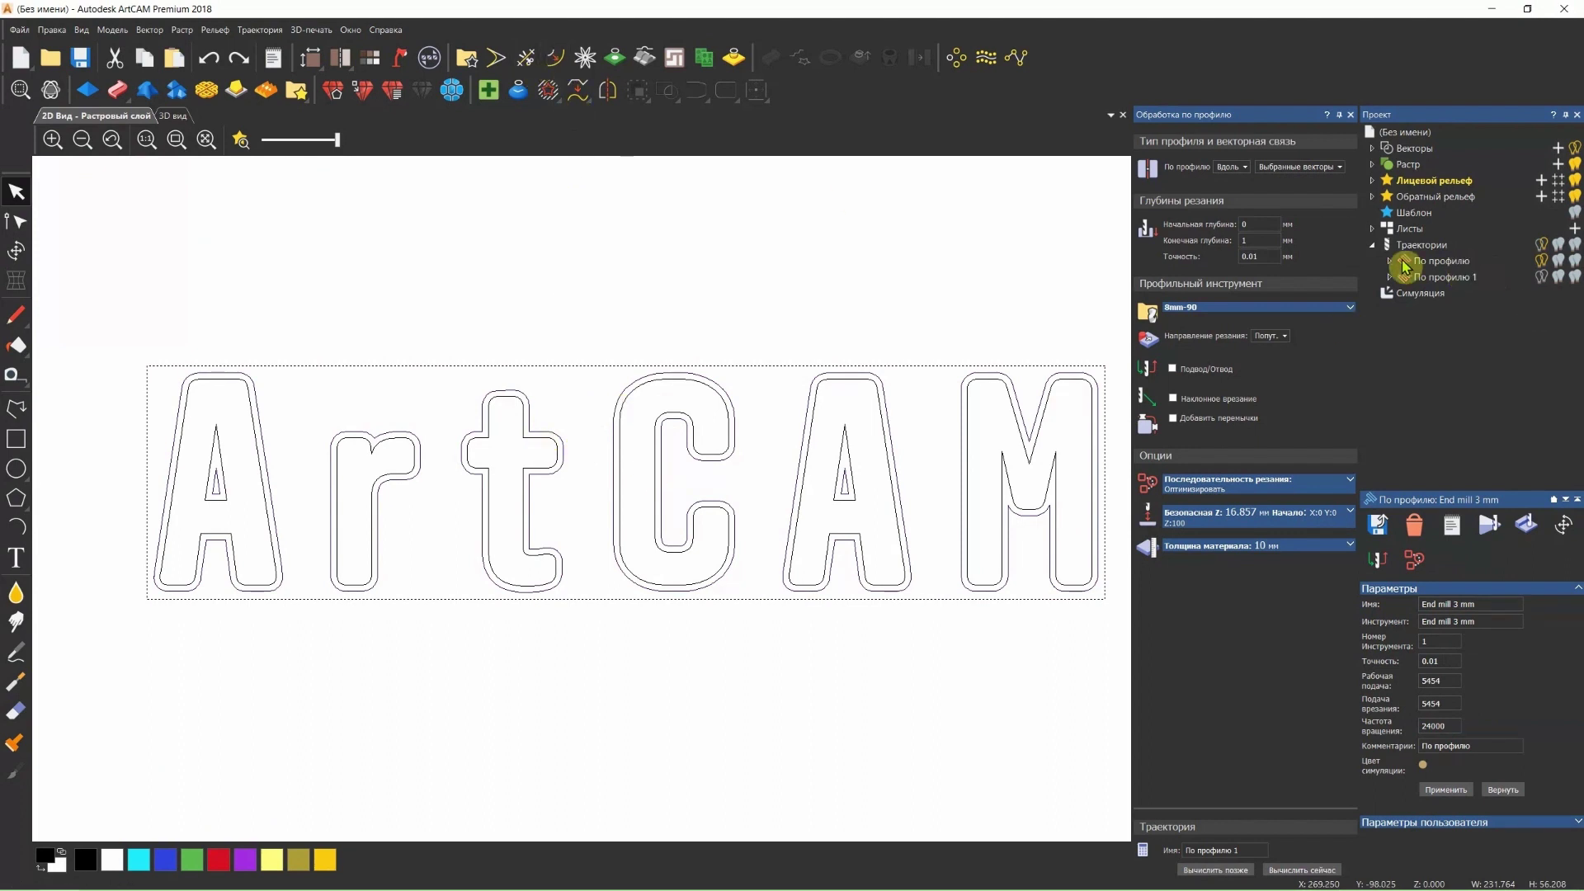
left_click(556, 57)
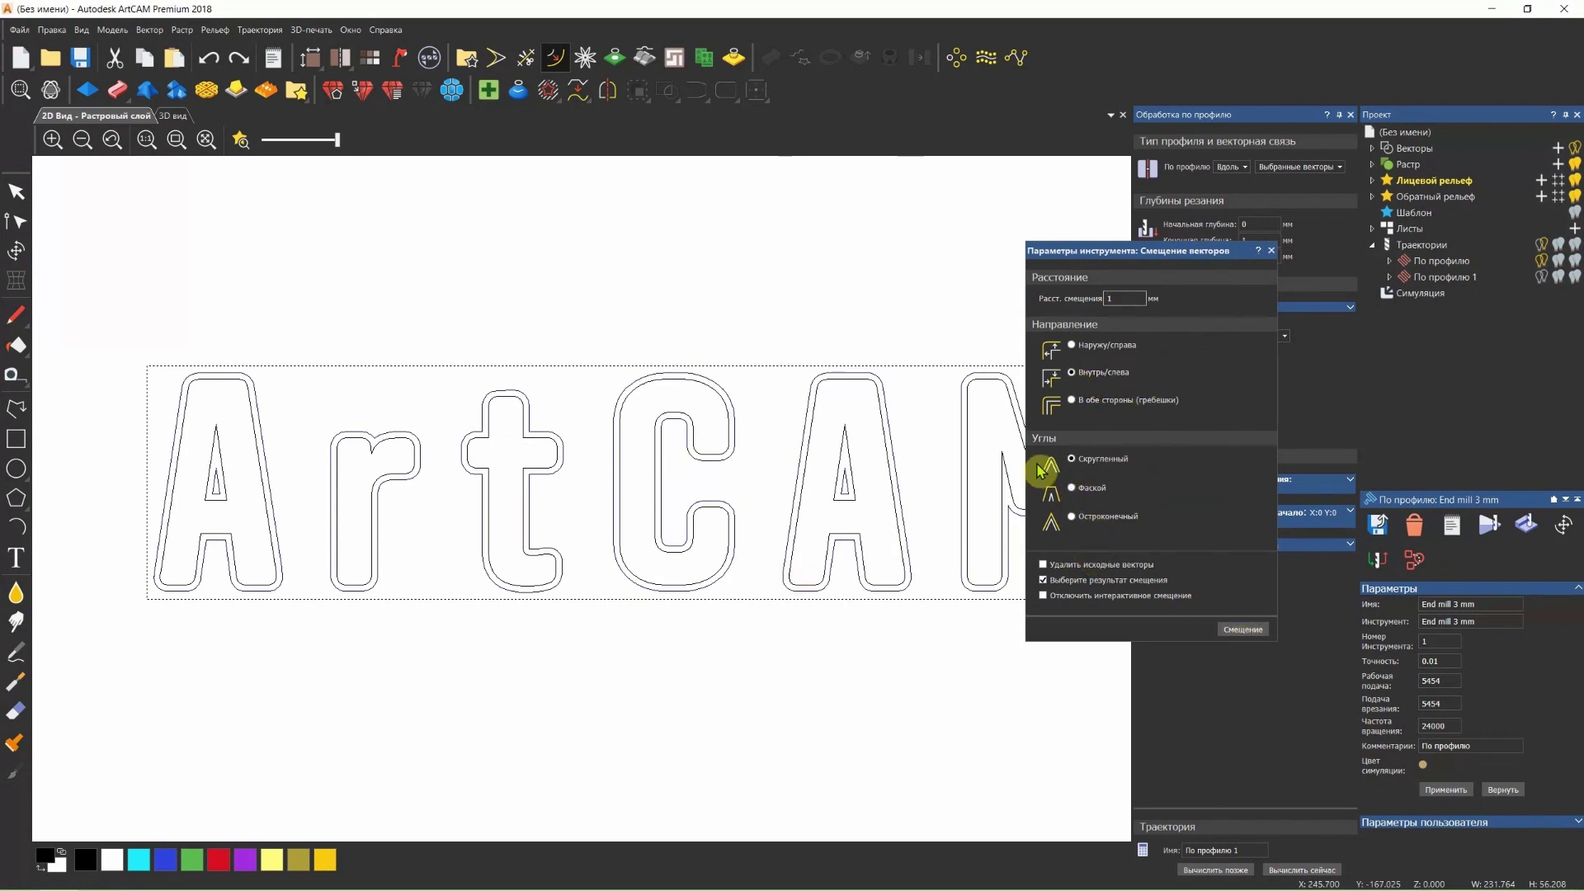
left_click(1245, 632)
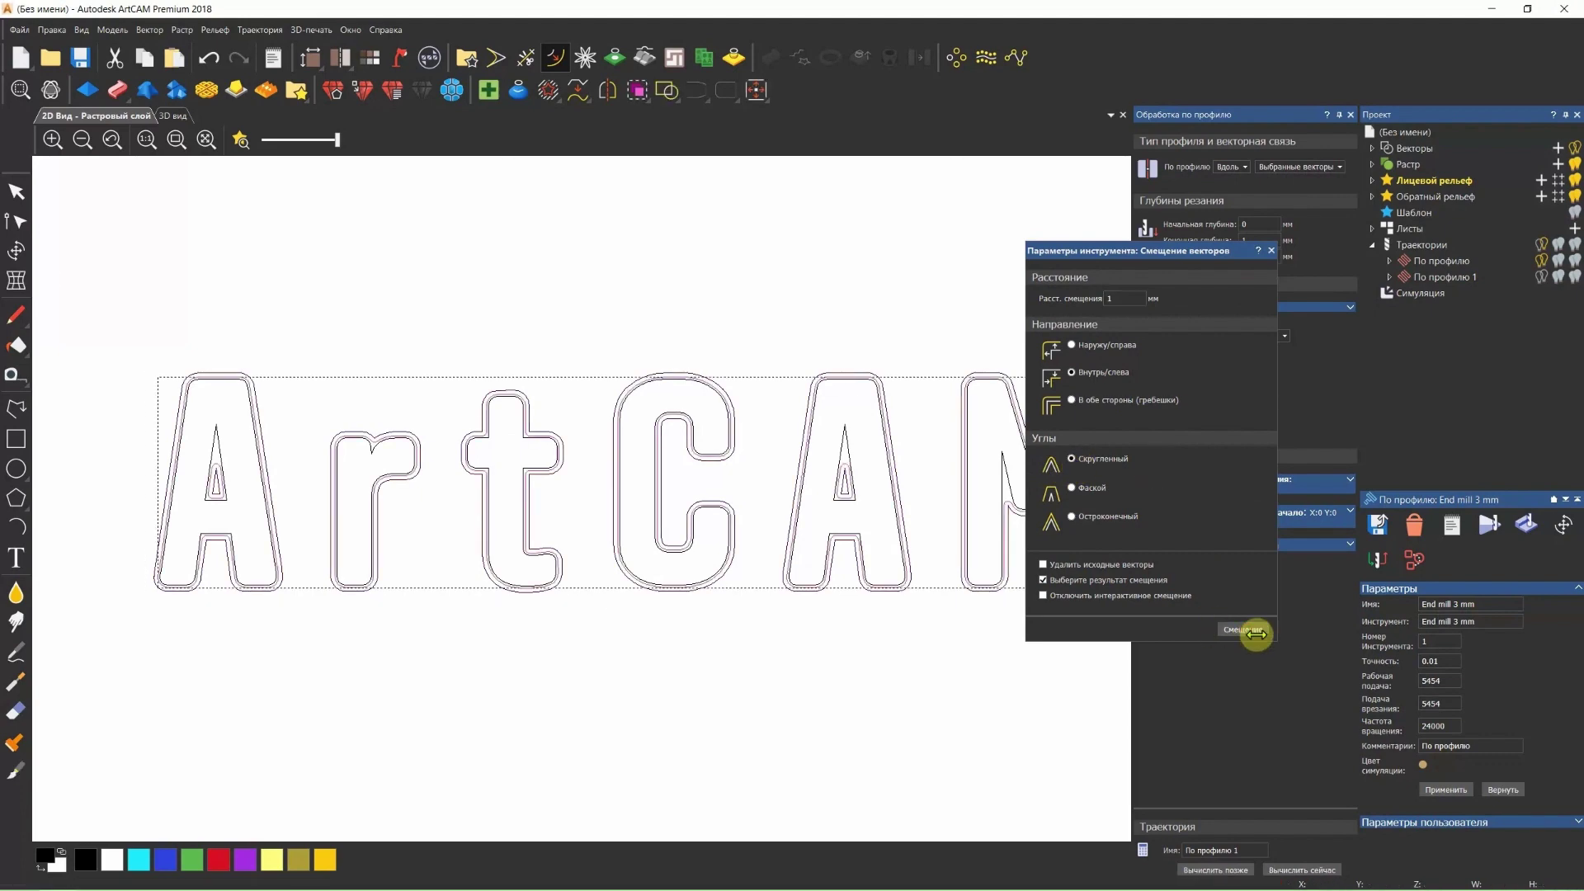
scroll(405, 495, "up", 2)
scroll(375, 493, "up", 2)
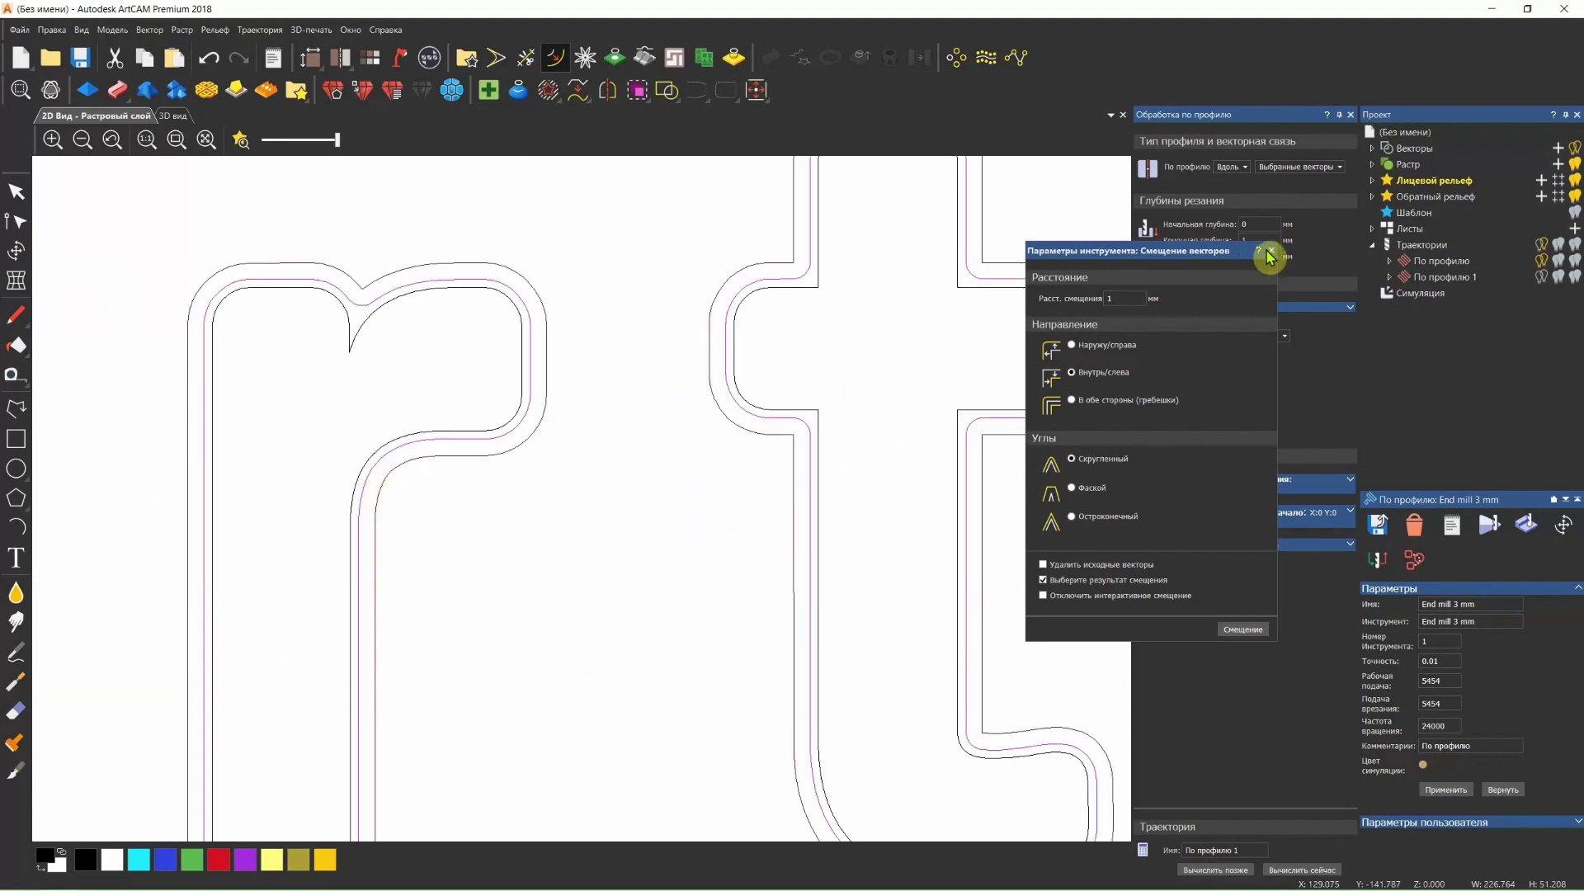
left_click(1272, 256)
scroll(732, 517, "down", 3)
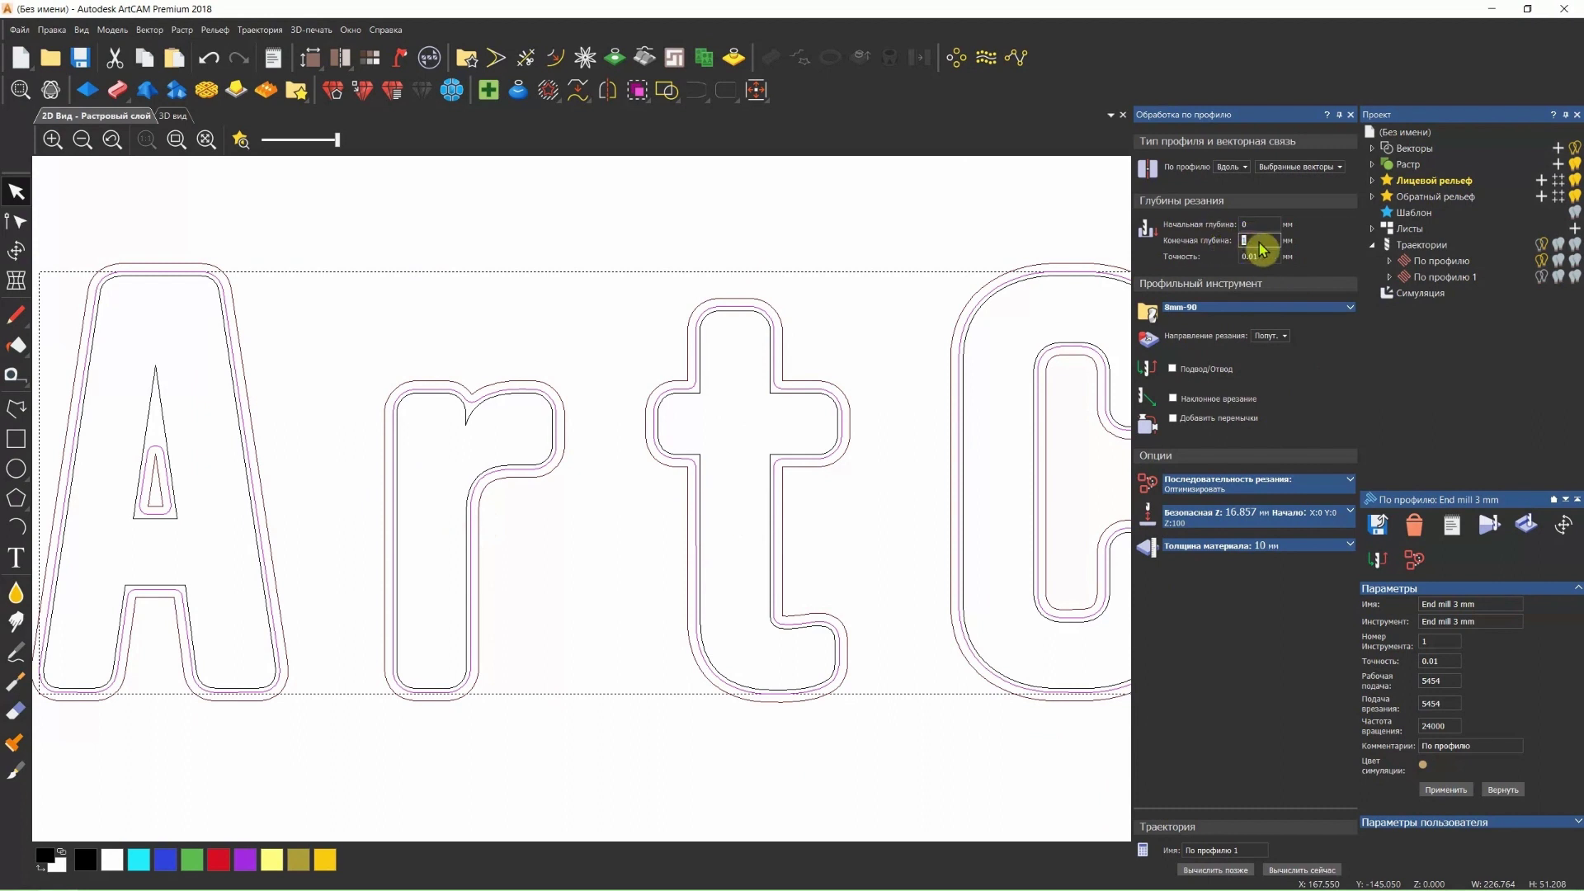
left_click(1297, 870)
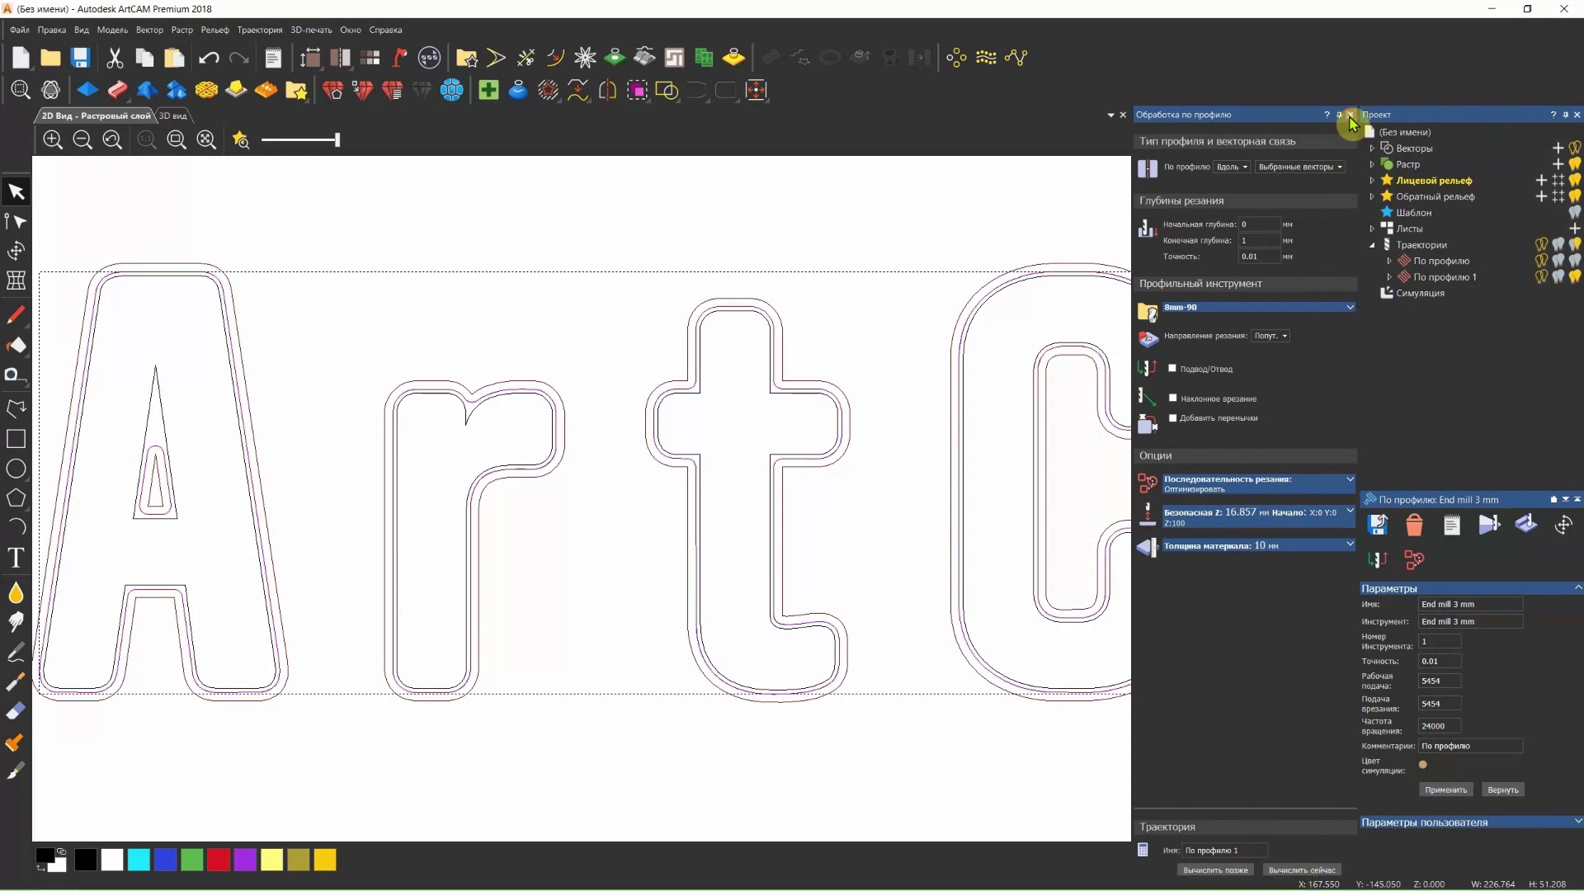
left_click(1349, 117)
- In the 3D view, run the 'По профилю 1' cutting simulation to completion
left_click(180, 121)
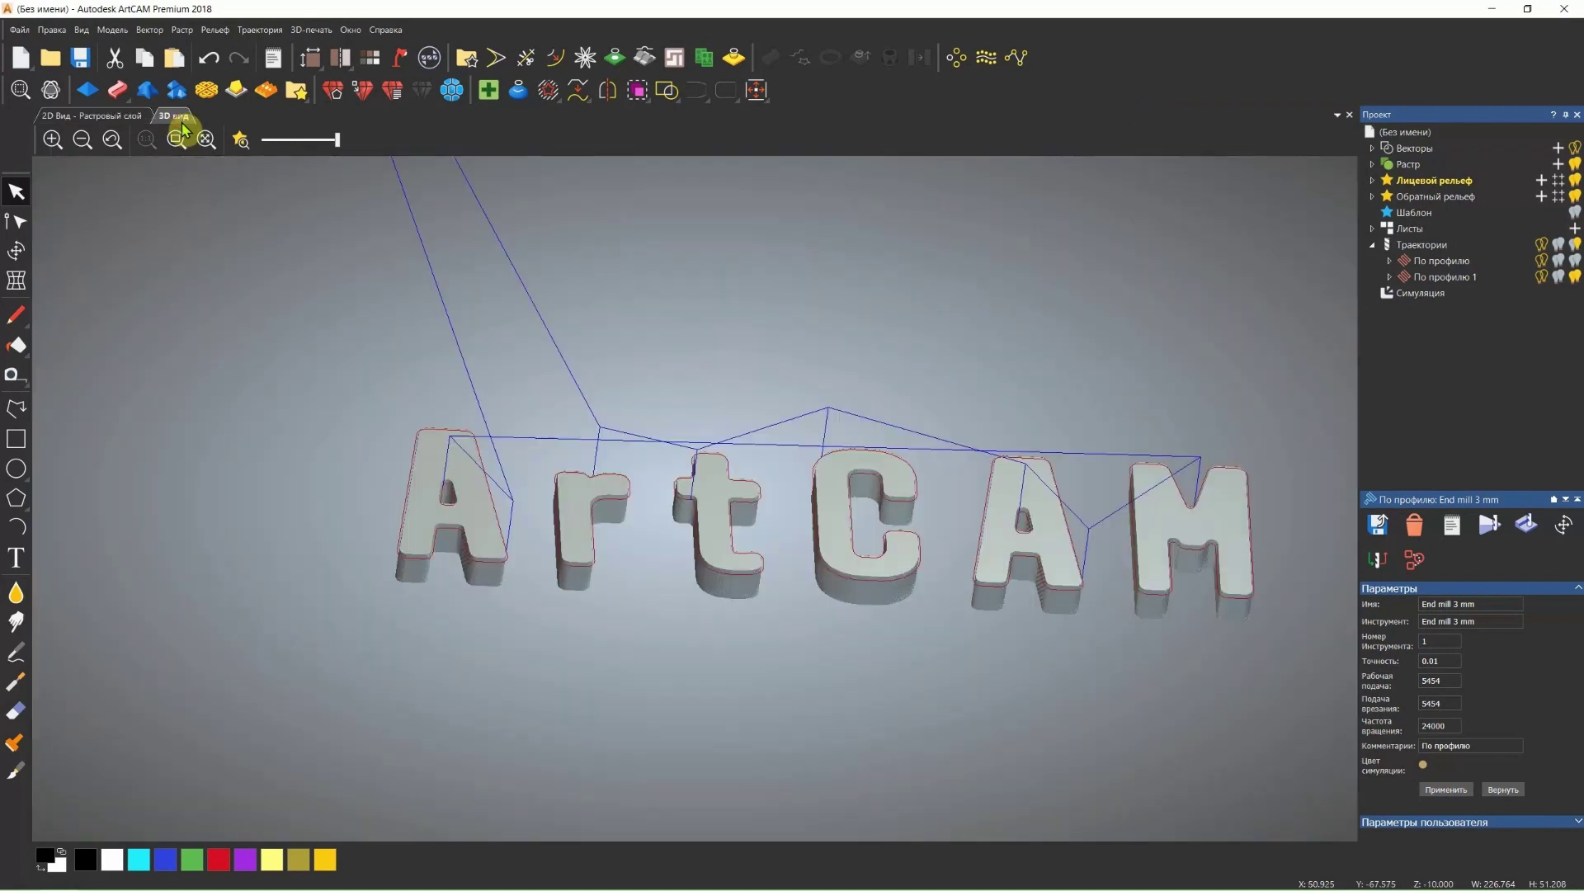
left_click_drag(555, 374, 537, 512)
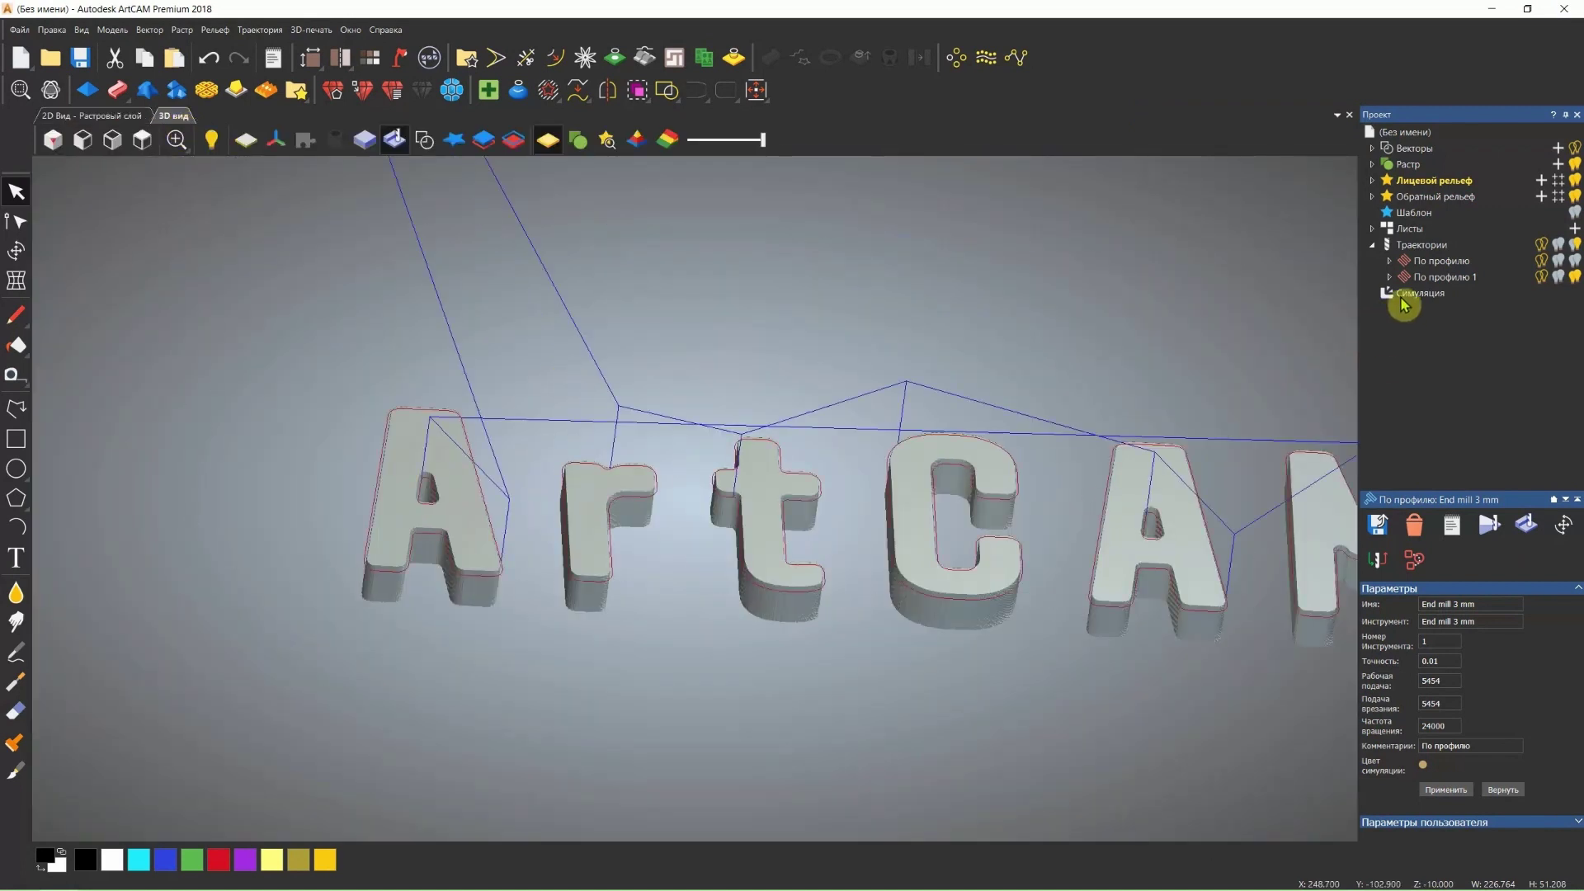
right_click(1424, 277)
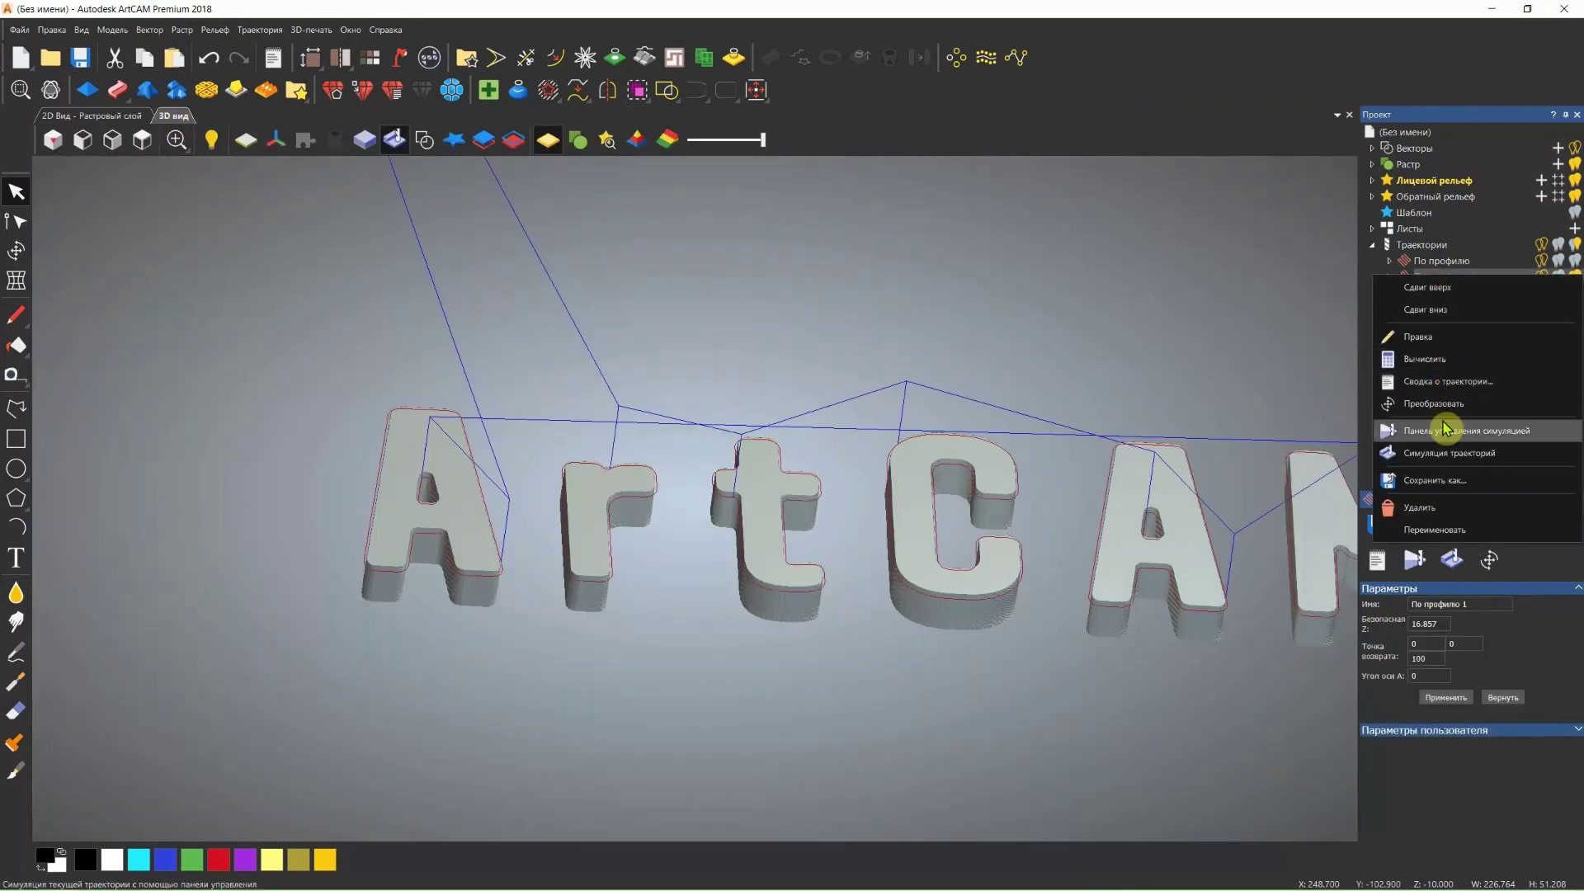
left_click(1447, 430)
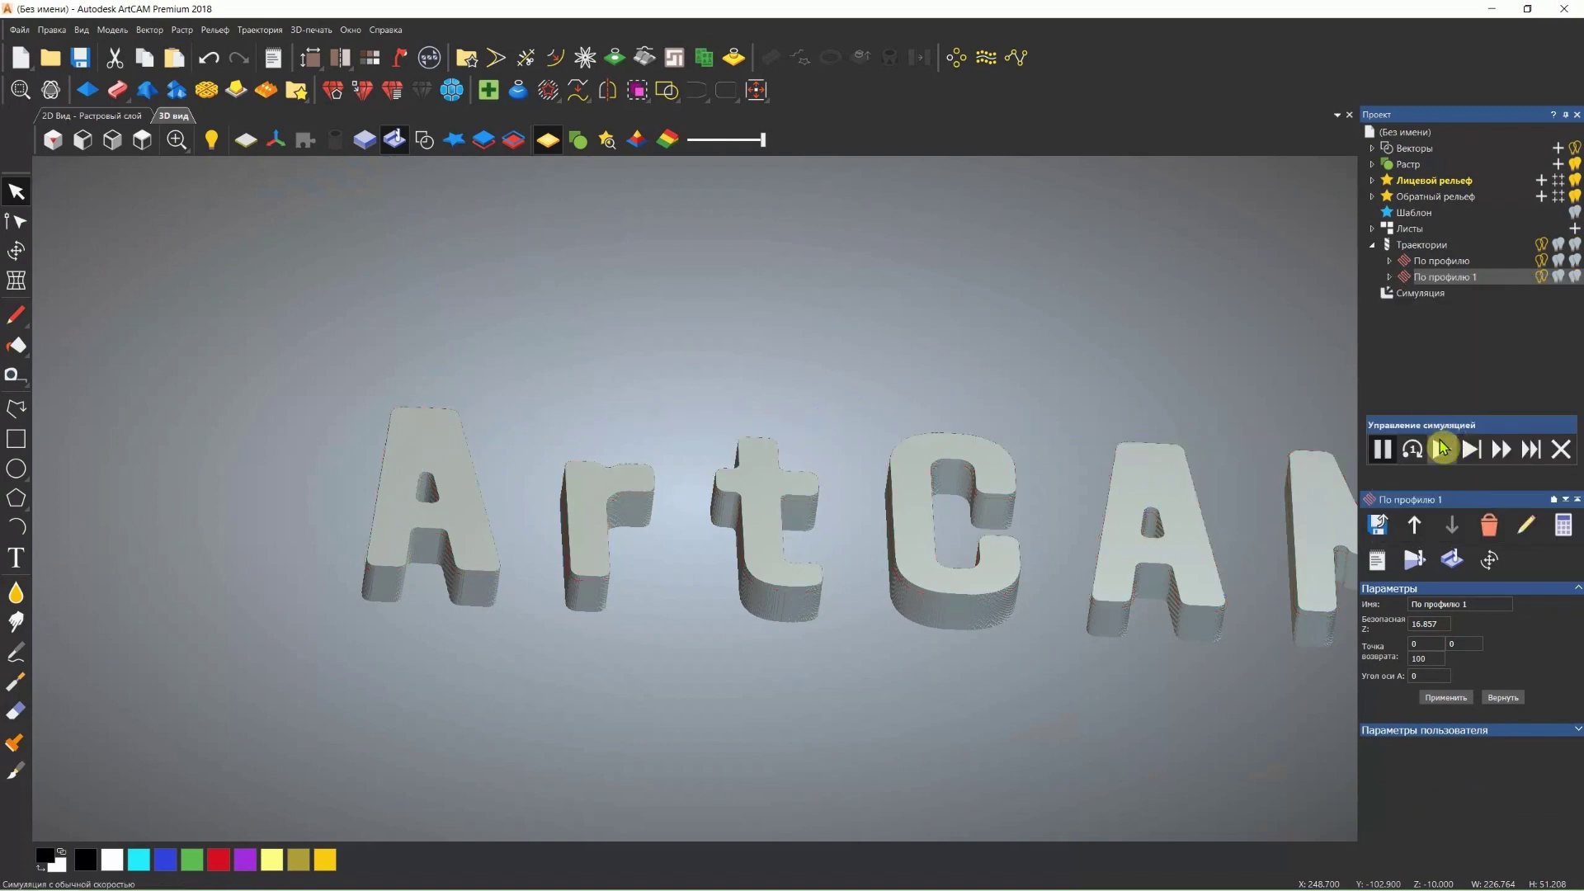
left_click(1443, 450)
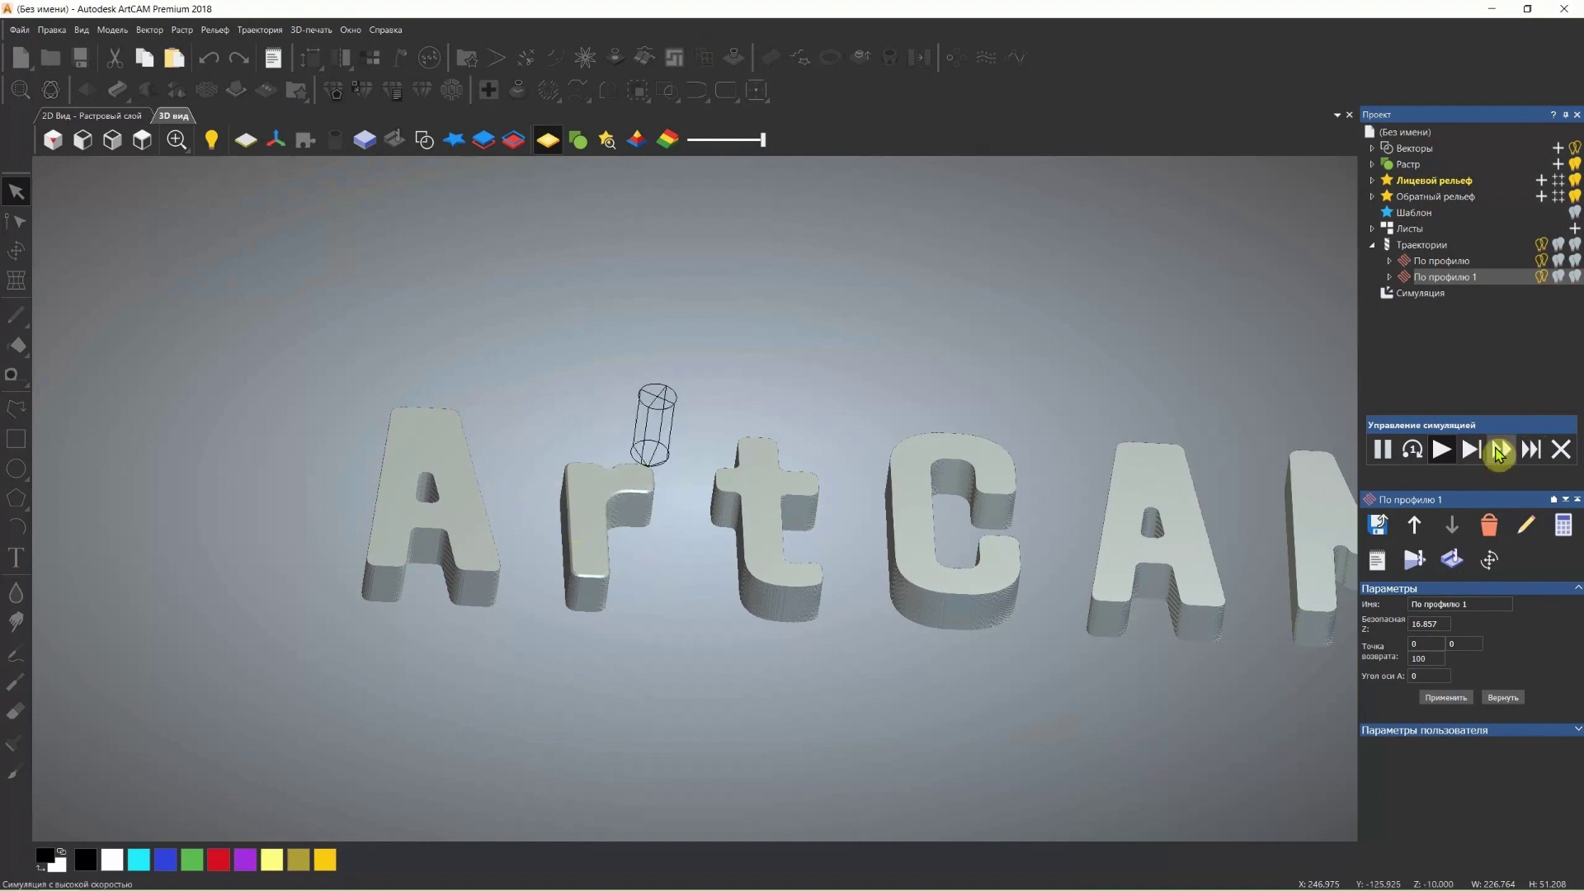
left_click(1499, 450)
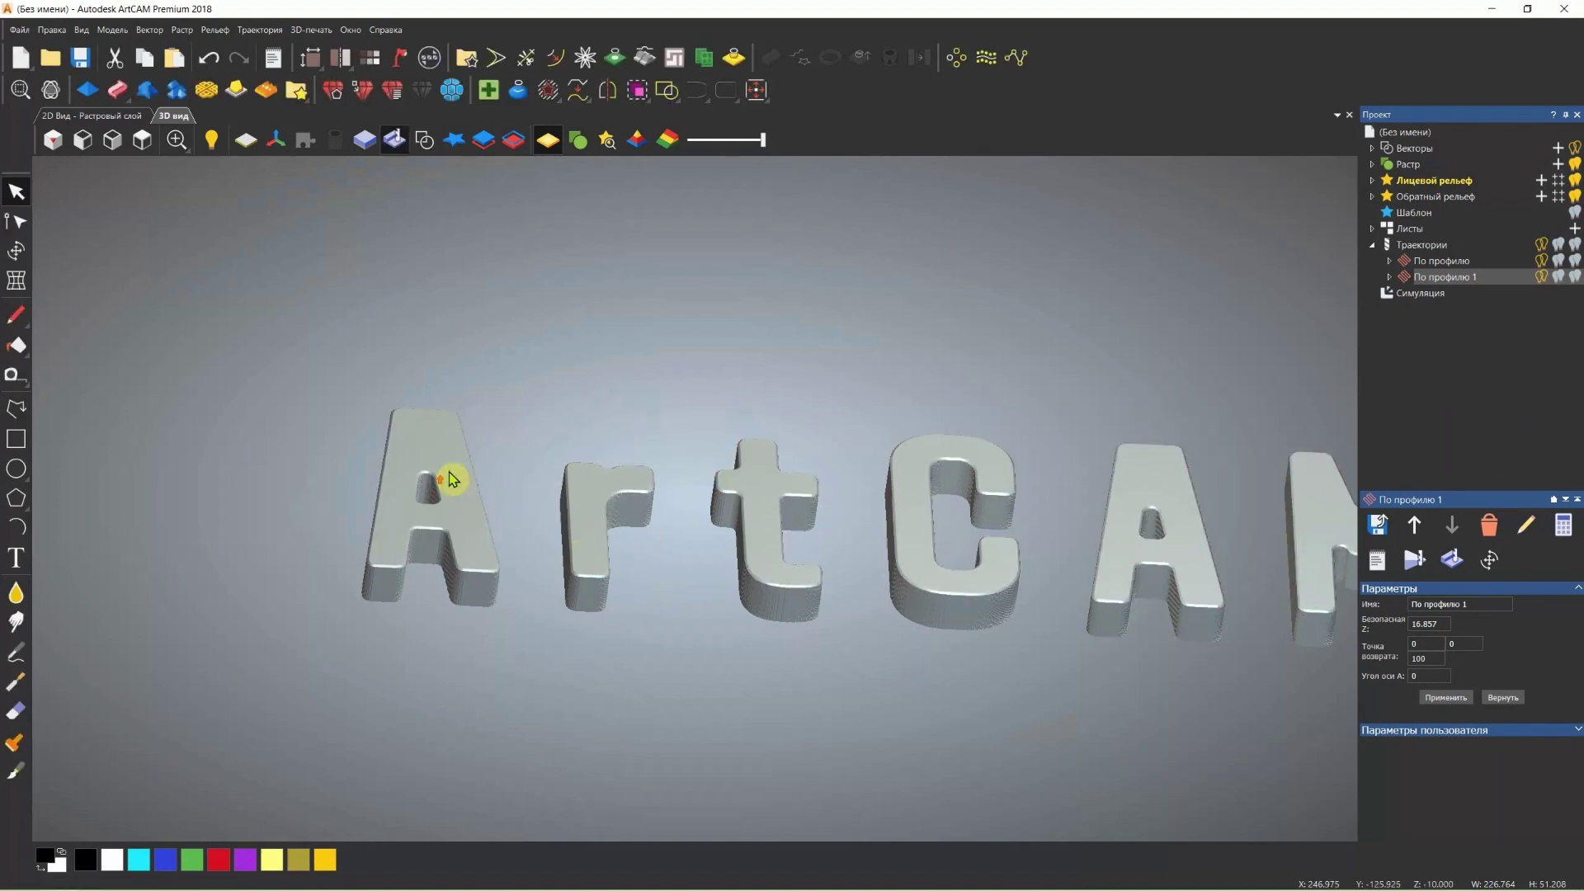
scroll(453, 481, "up", 2)
scroll(429, 495, "up", 2)
scroll(424, 503, "up", 3)
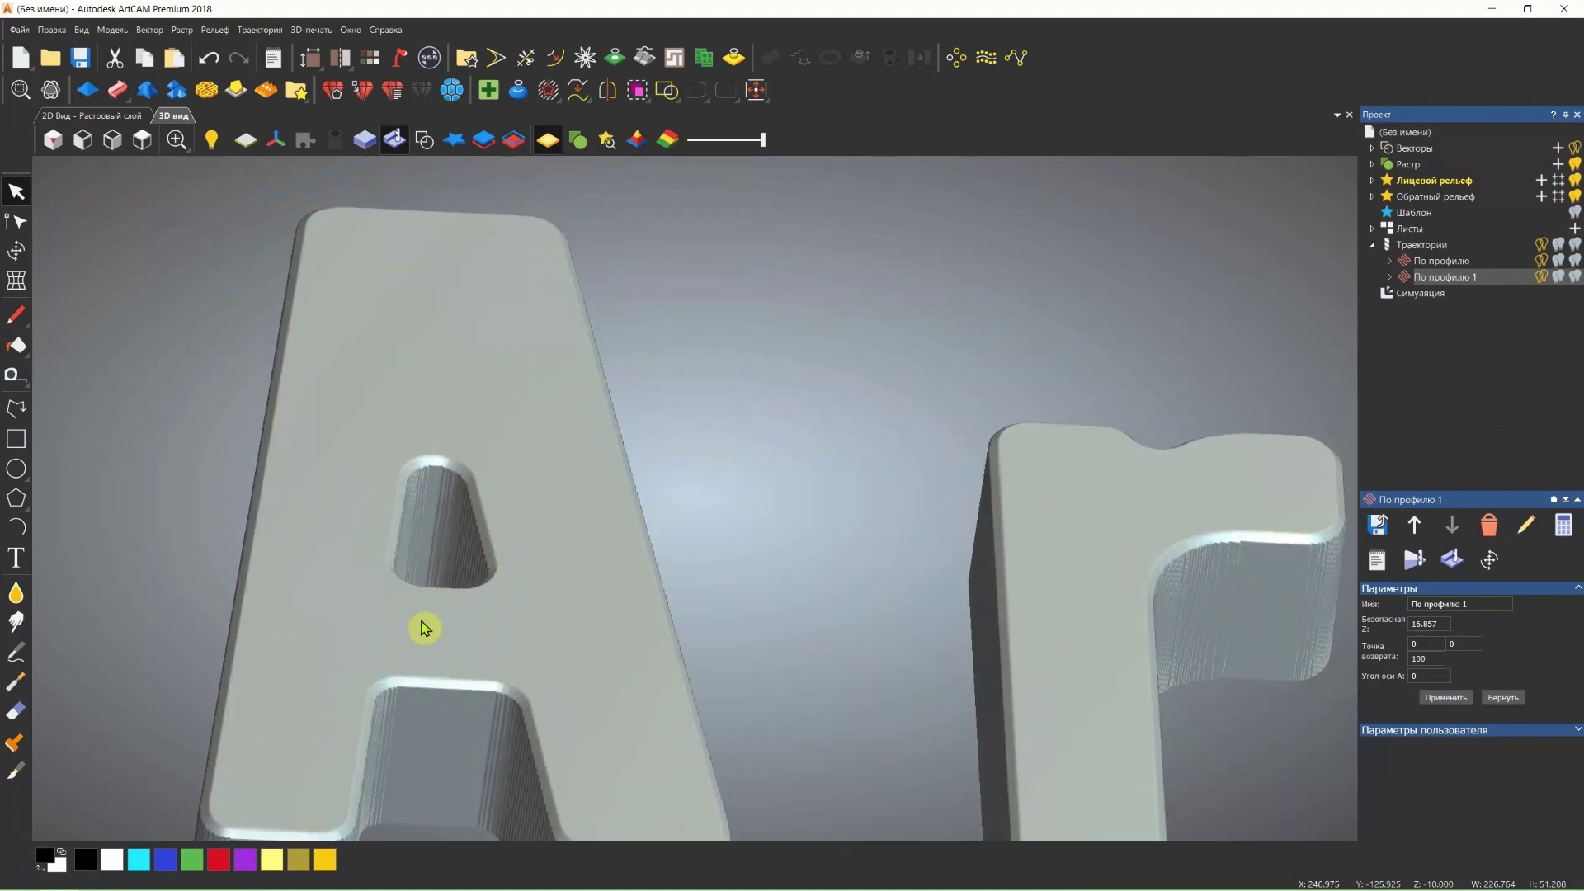
scroll(570, 739, "up", 2)
scroll(532, 716, "up", 2)
scroll(510, 699, "up", 2)
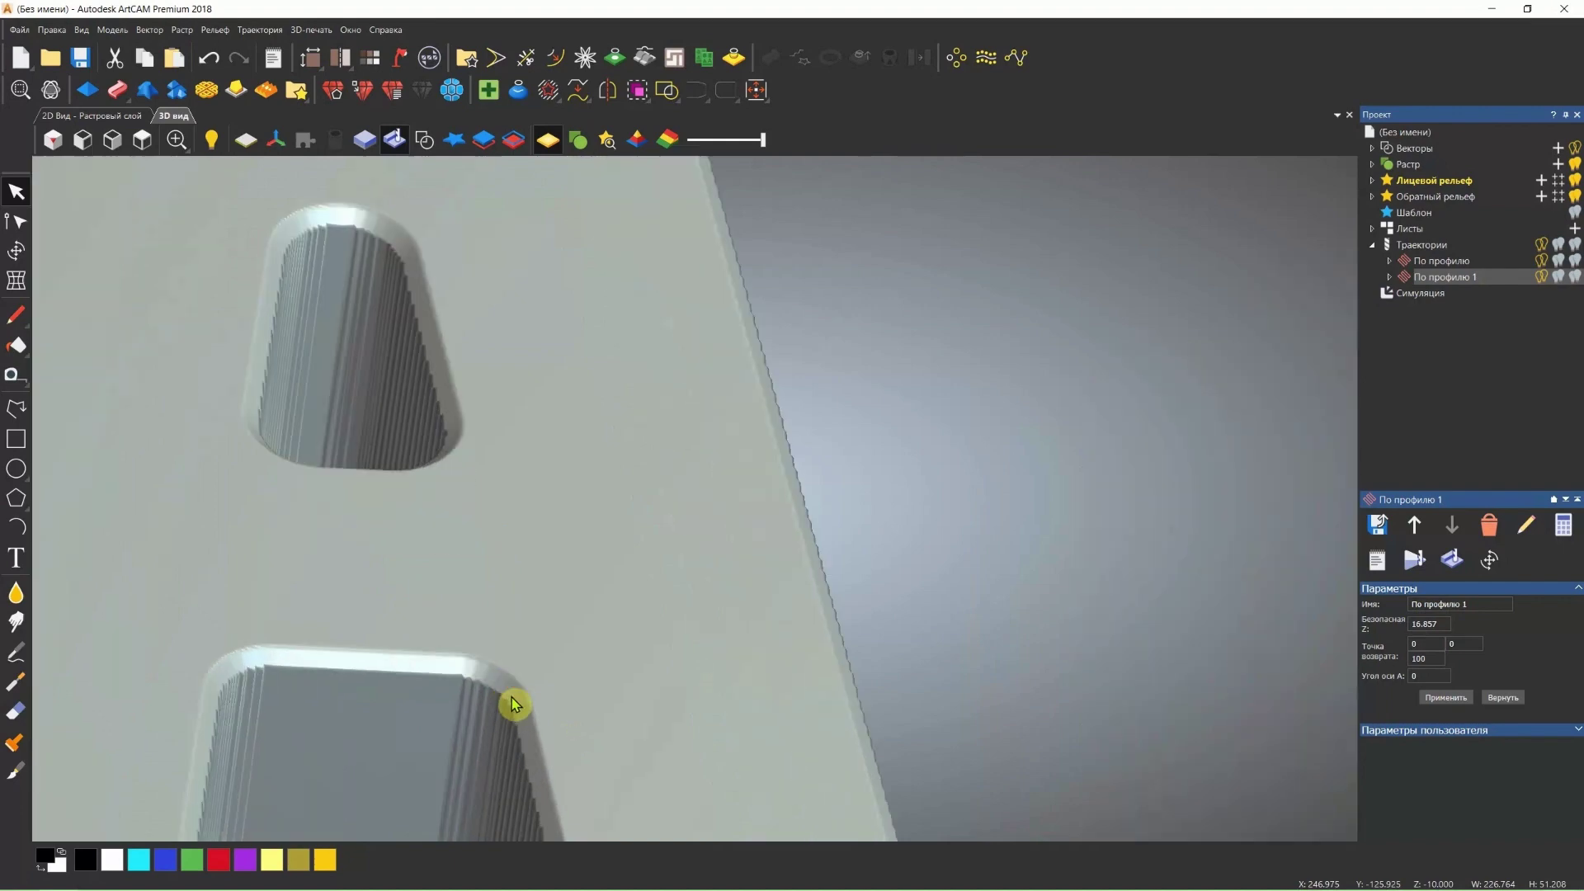
scroll(250, 678, "down", 2)
scroll(626, 646, "down", 2)
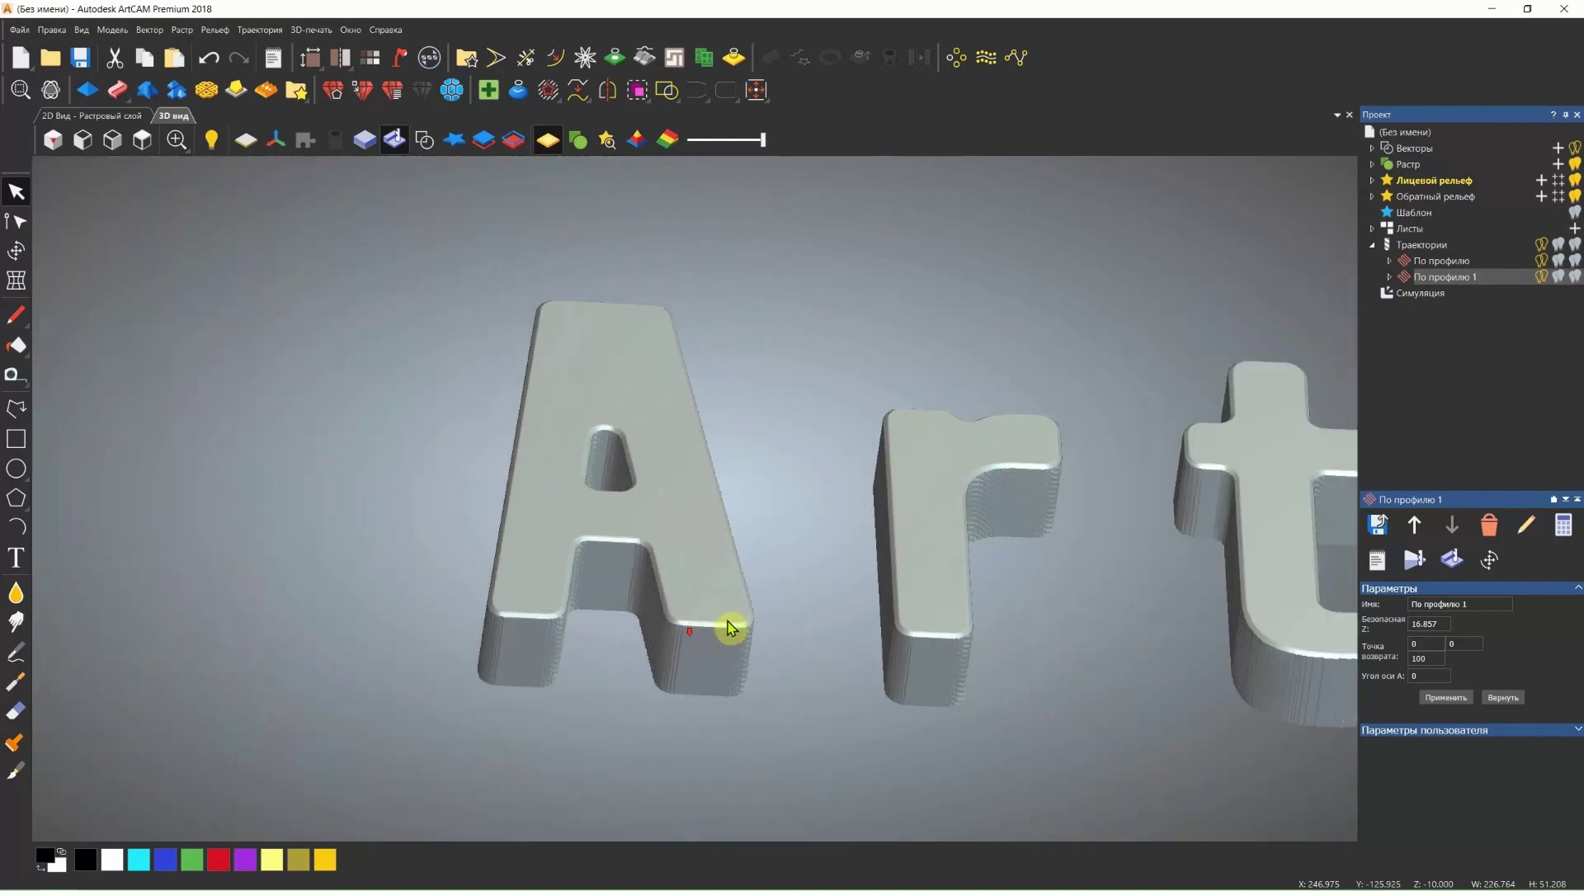
scroll(1217, 473, "up", 2)
scroll(1254, 482, "up", 2)
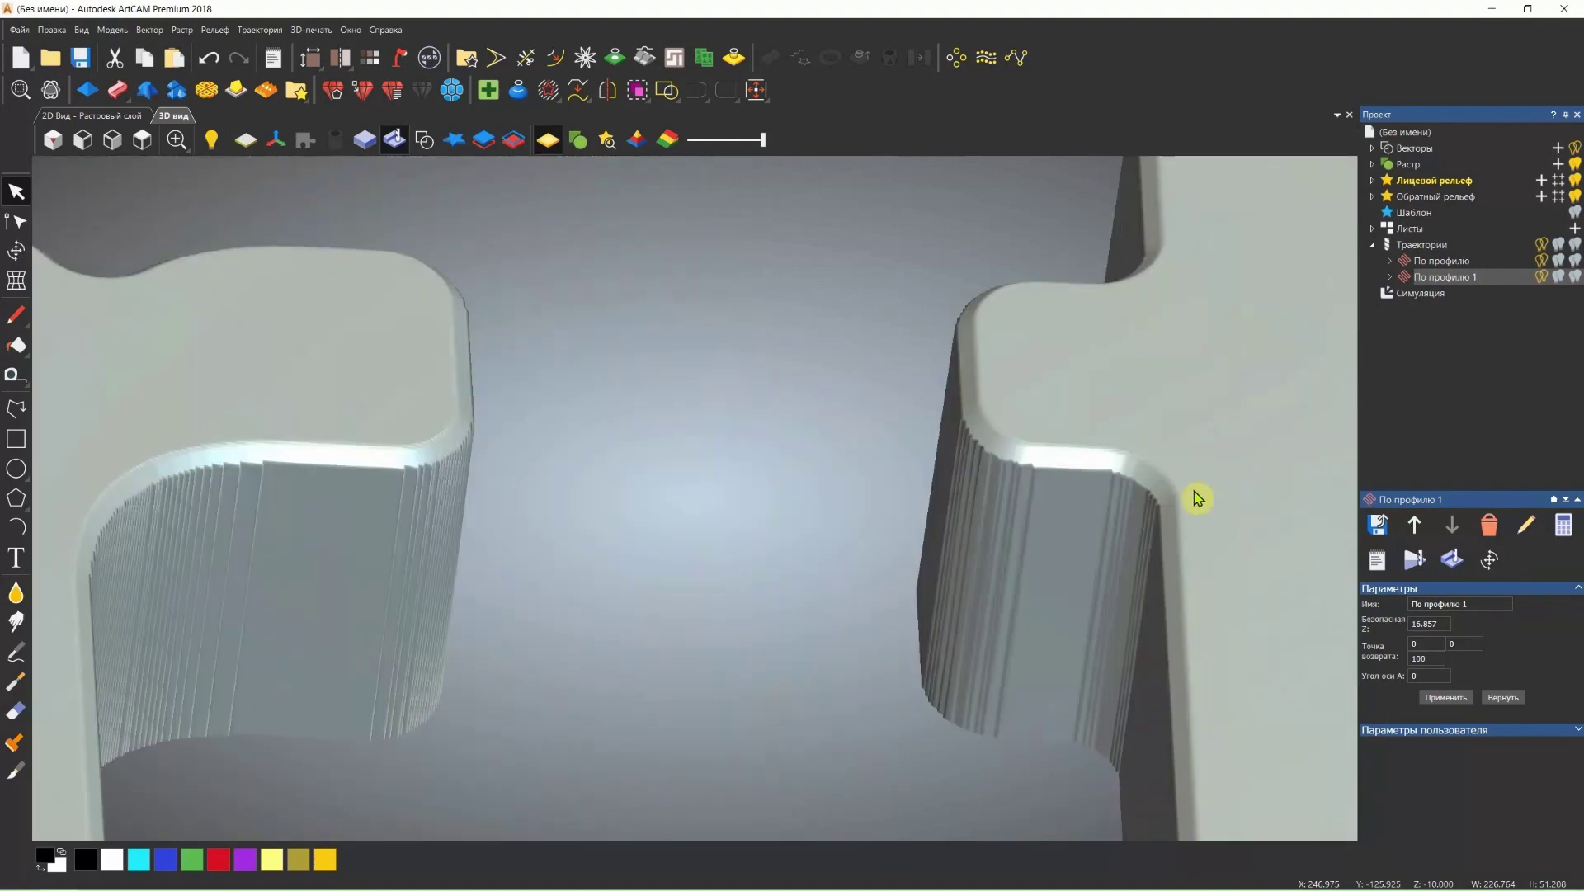
scroll(1101, 495, "down", 1)
scroll(513, 498, "down", 2)
scroll(325, 484, "down", 1)
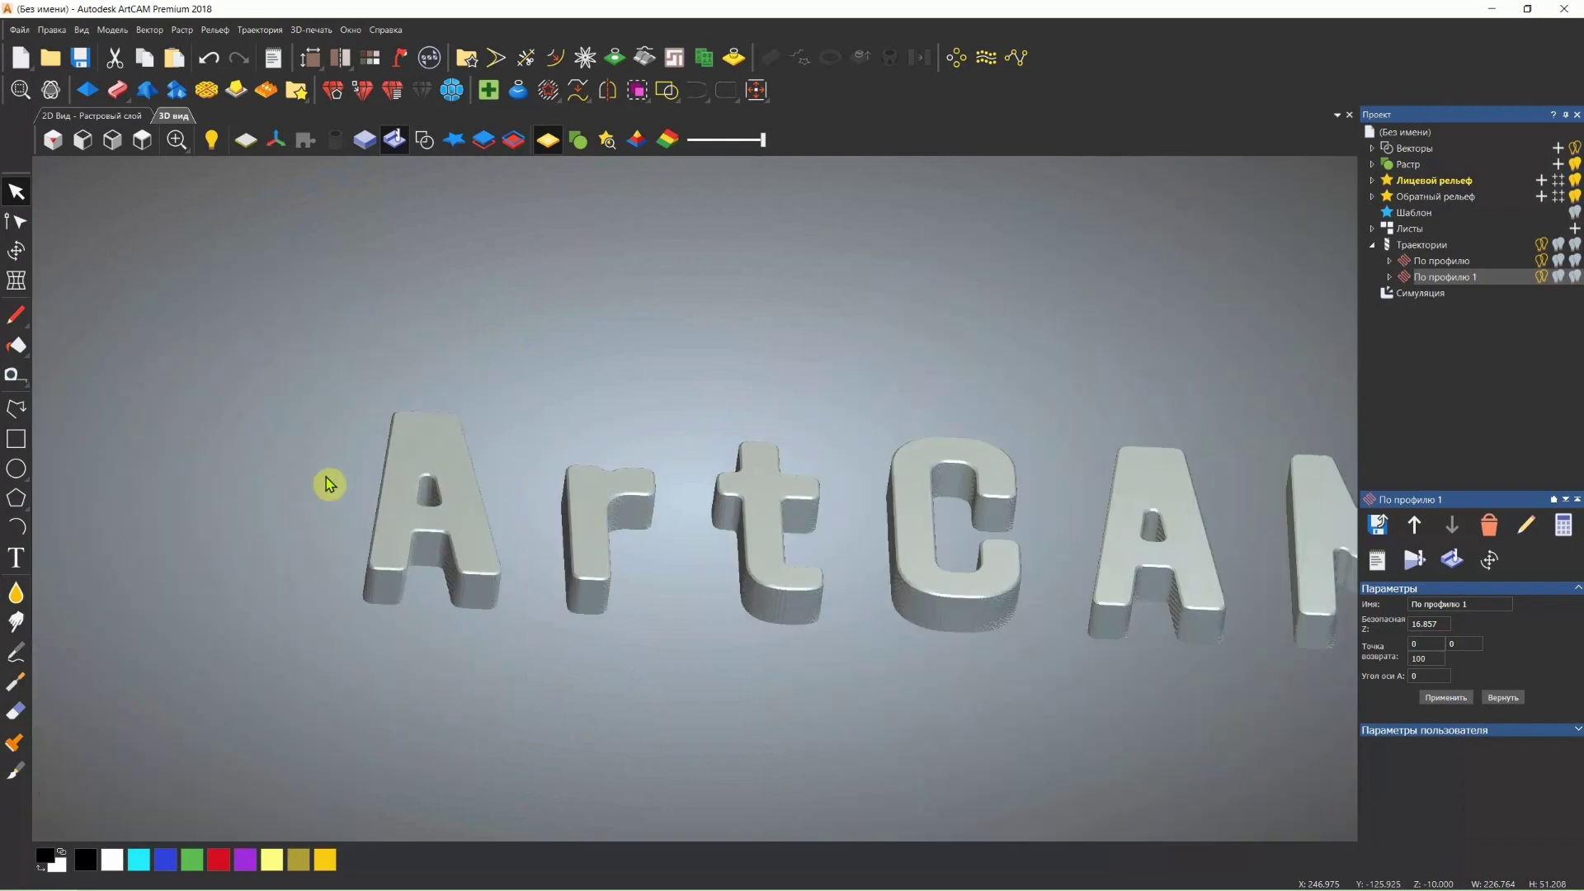
scroll(431, 488, "up", 2)
scroll(385, 459, "up", 2)
scroll(385, 460, "up", 1)
scroll(393, 495, "down", 2)
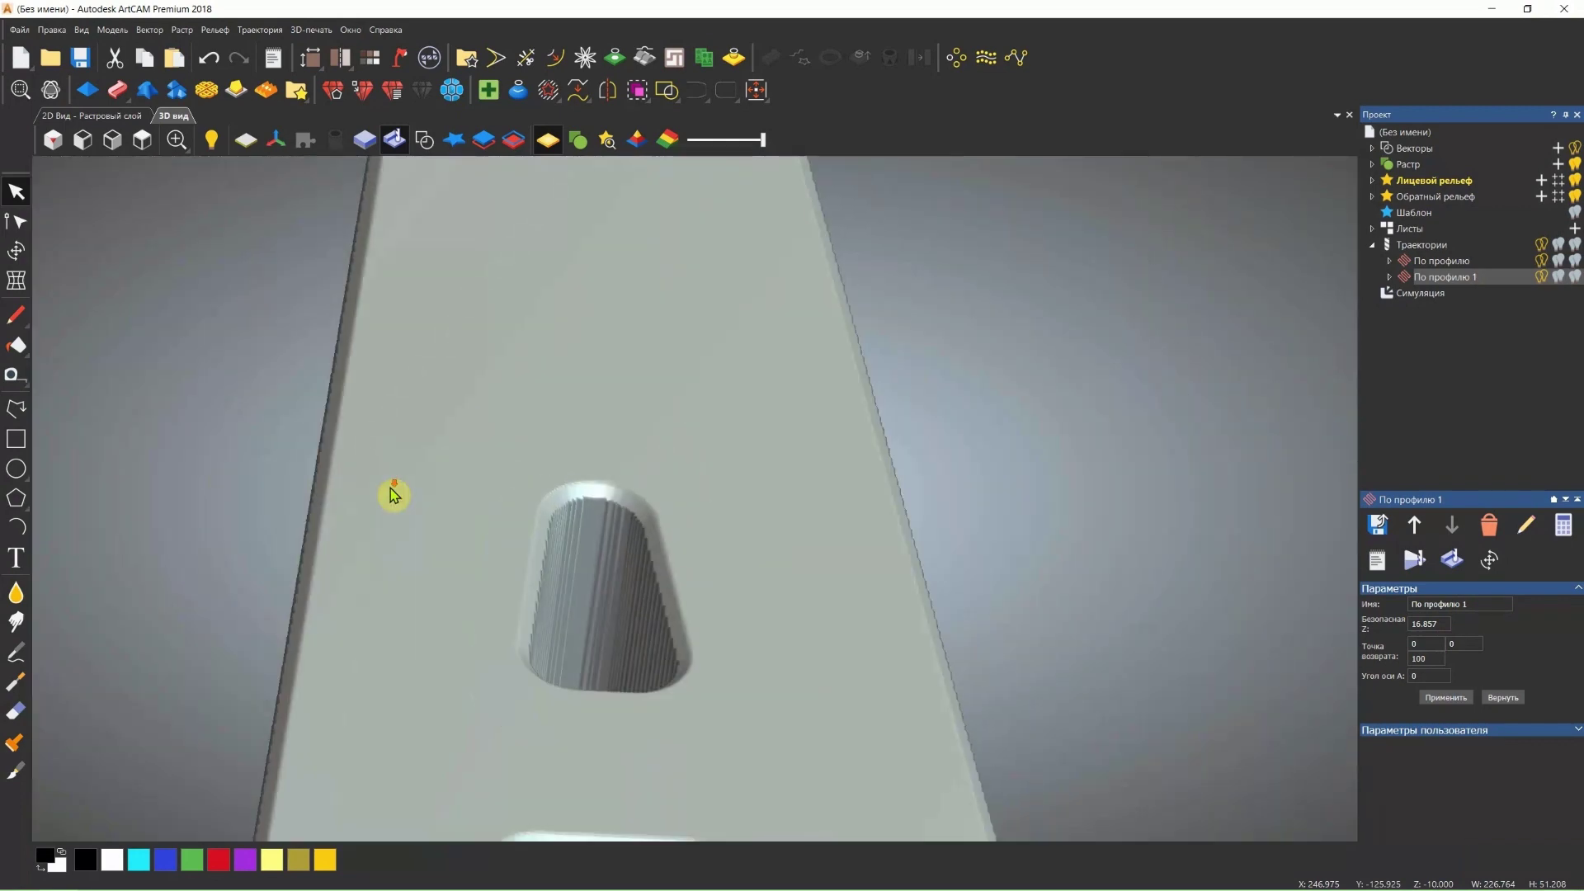
scroll(594, 516, "down", 2)
scroll(798, 538, "down", 1)
scroll(973, 541, "down", 2)
scroll(1015, 537, "down", 2)
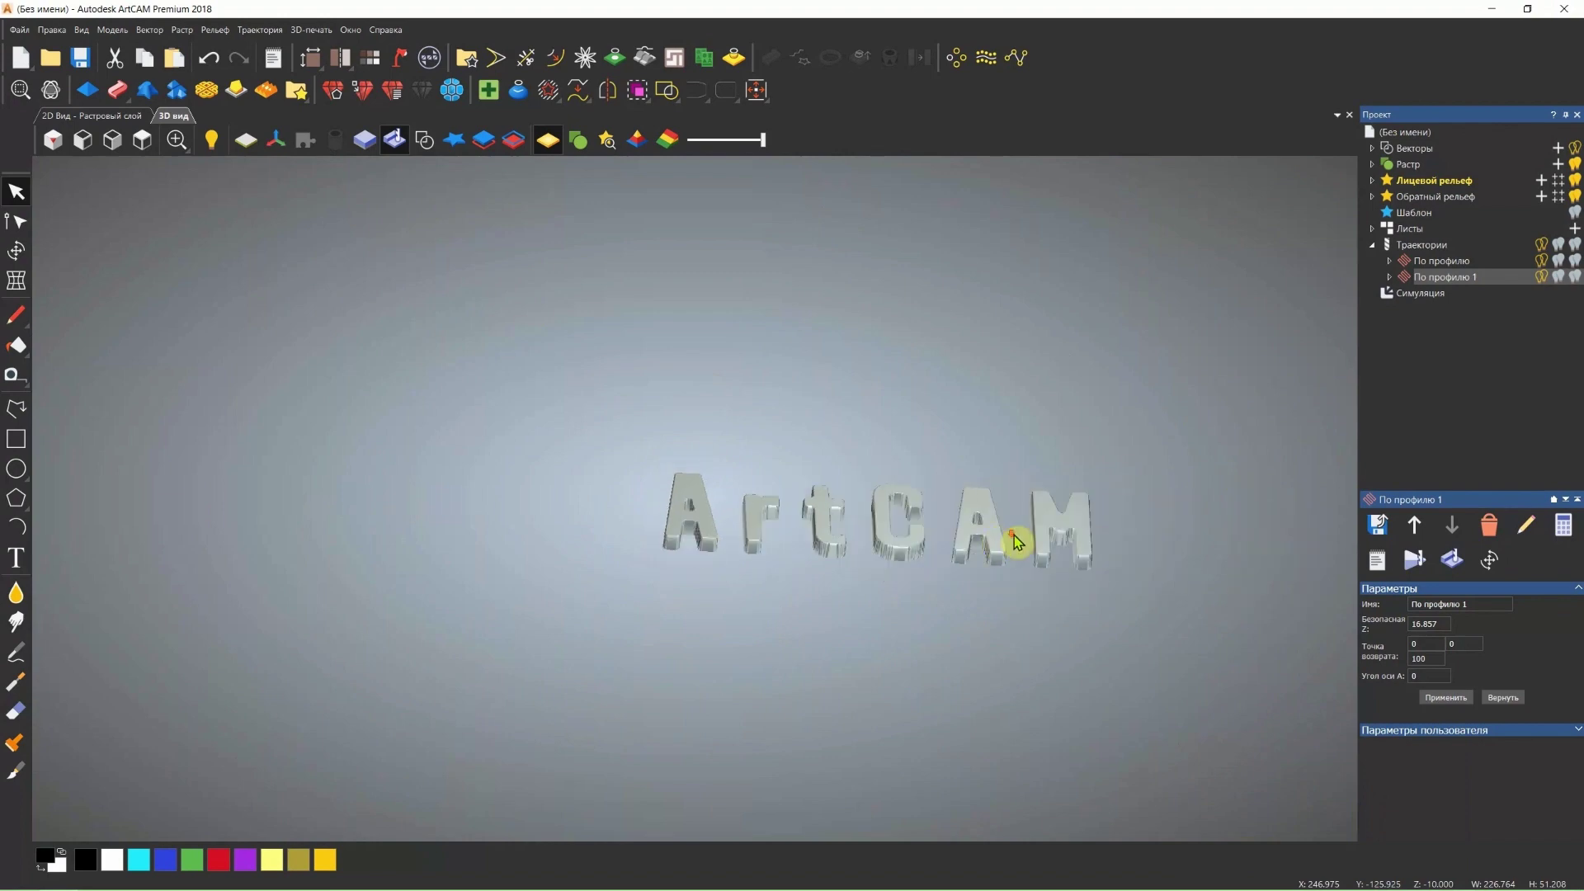
scroll(1015, 544, "up", 3)
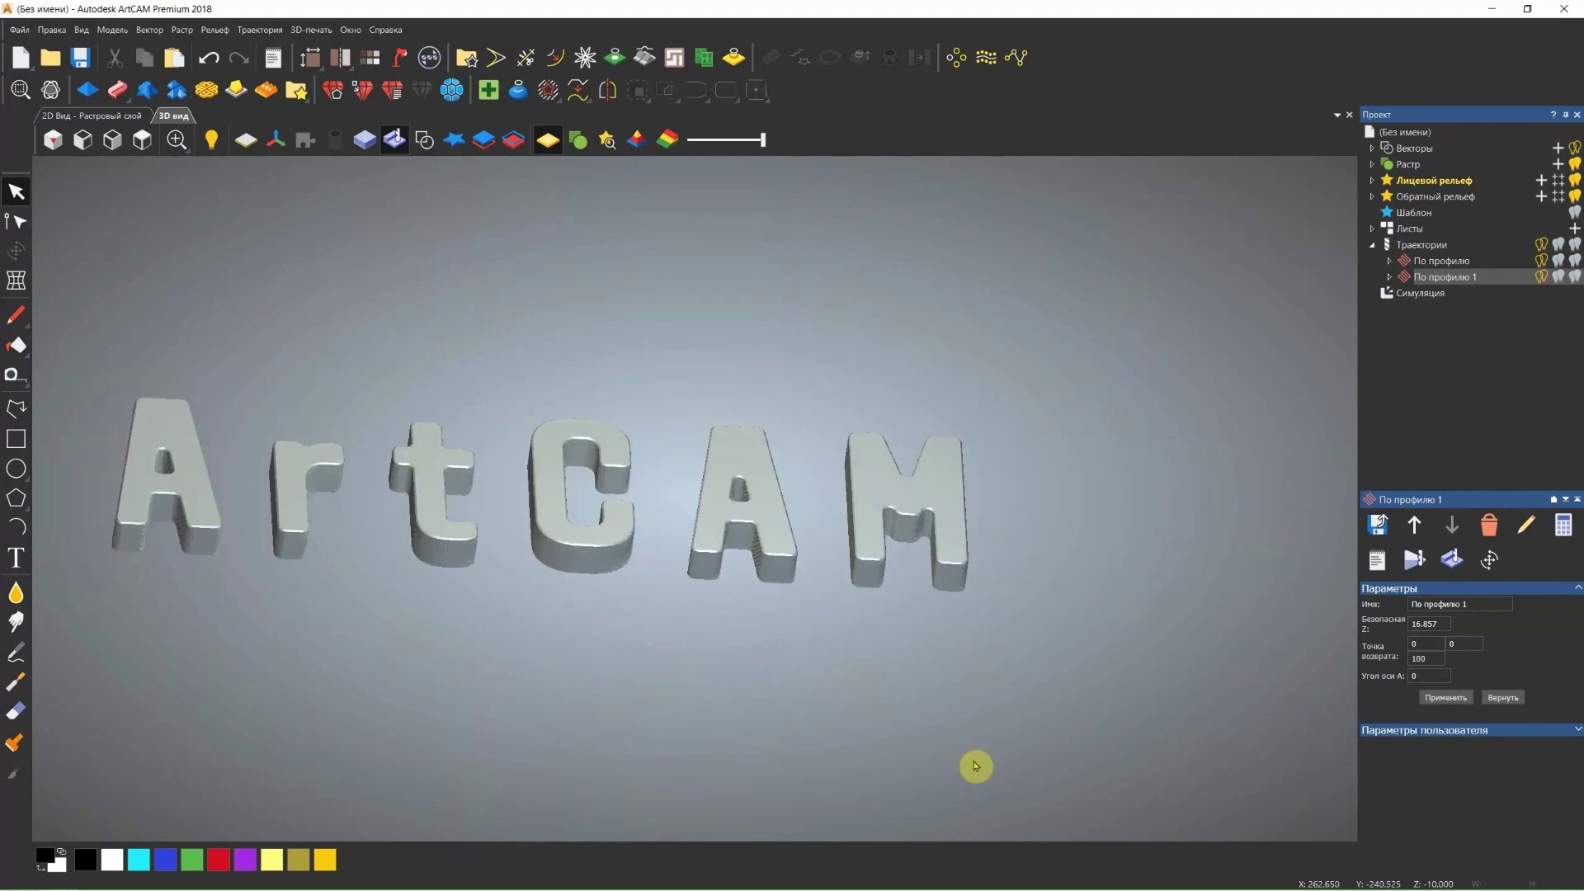